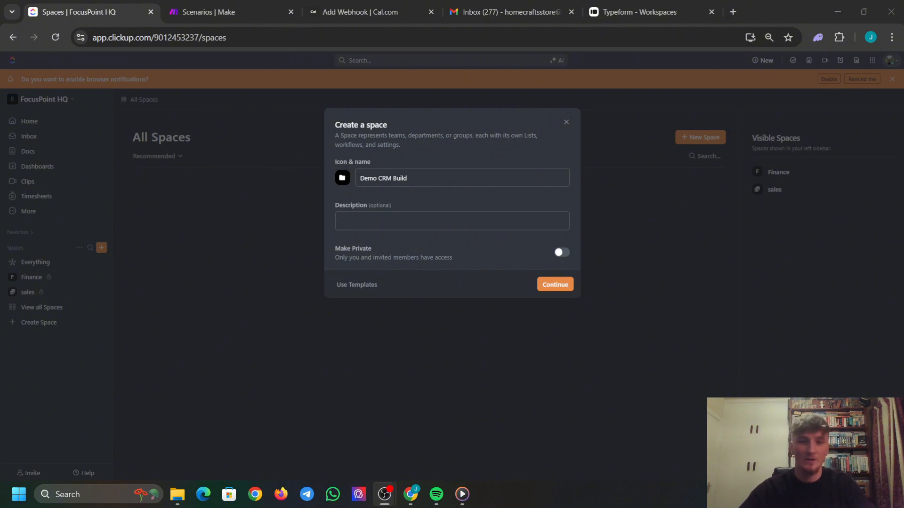
Create the Demo CRM Build space using the Starter workflow.
click(411, 498)
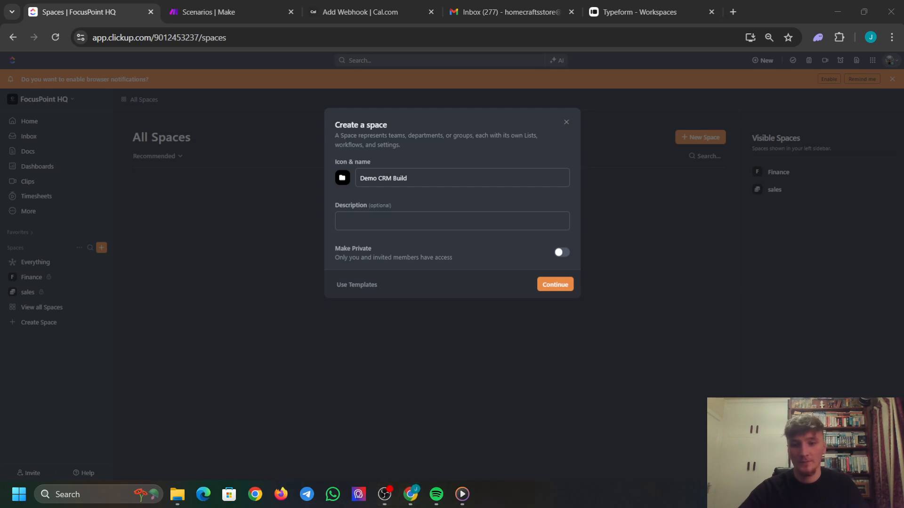
click(551, 286)
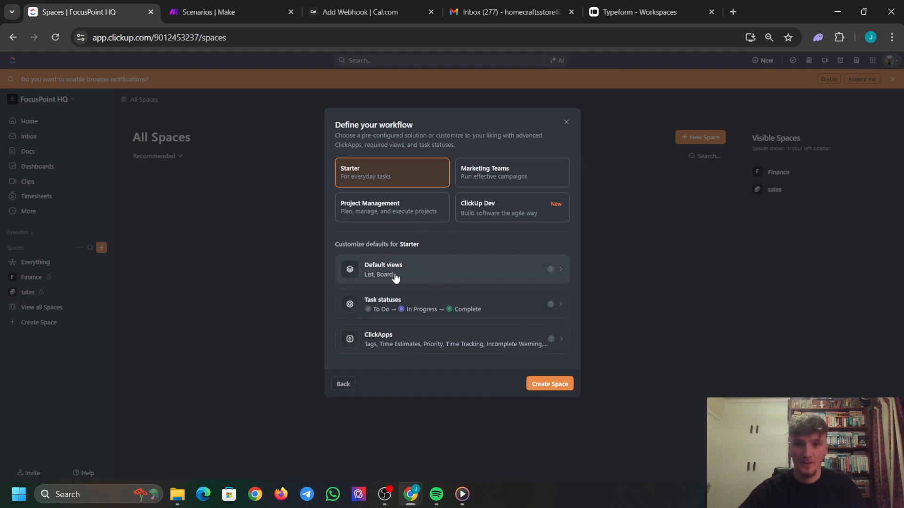
click(549, 383)
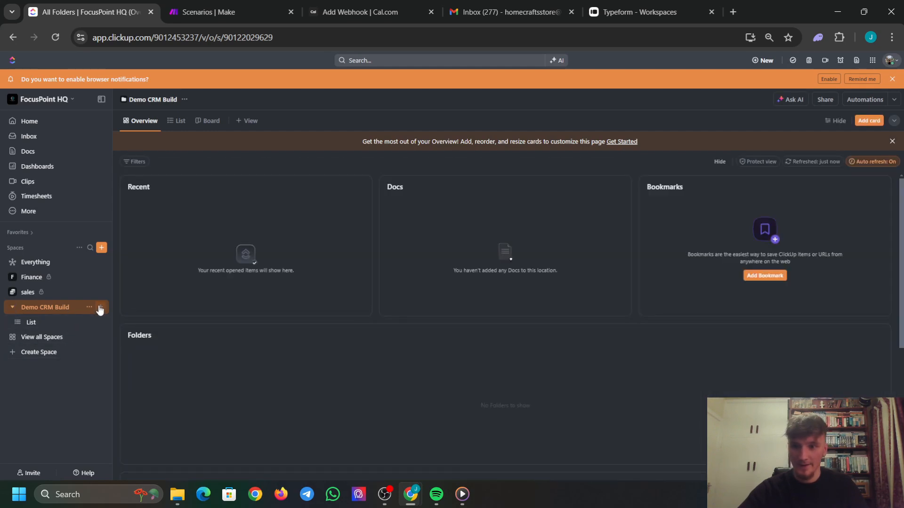
Add a new list named Leads to Demo CRM Build.
click(100, 307)
click(133, 328)
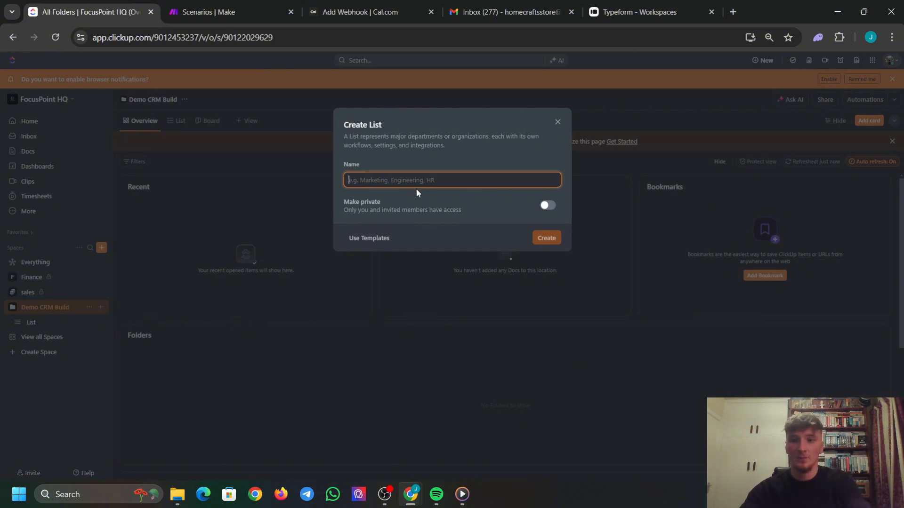
text(Leads)
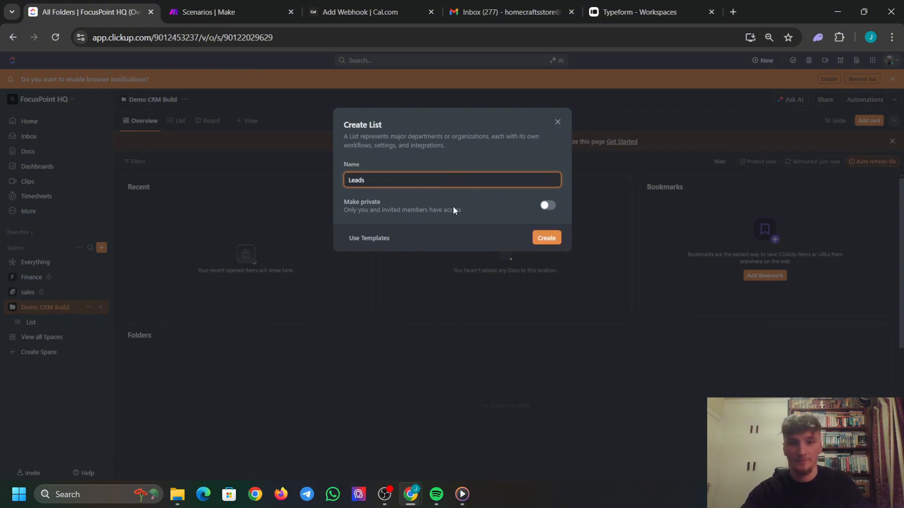
click(559, 241)
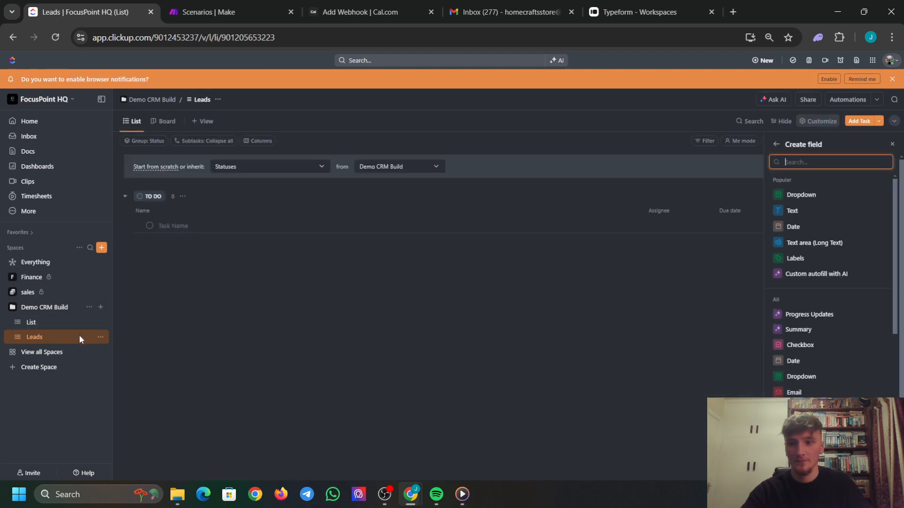
Rename the default List to Clients Archive.
click(100, 324)
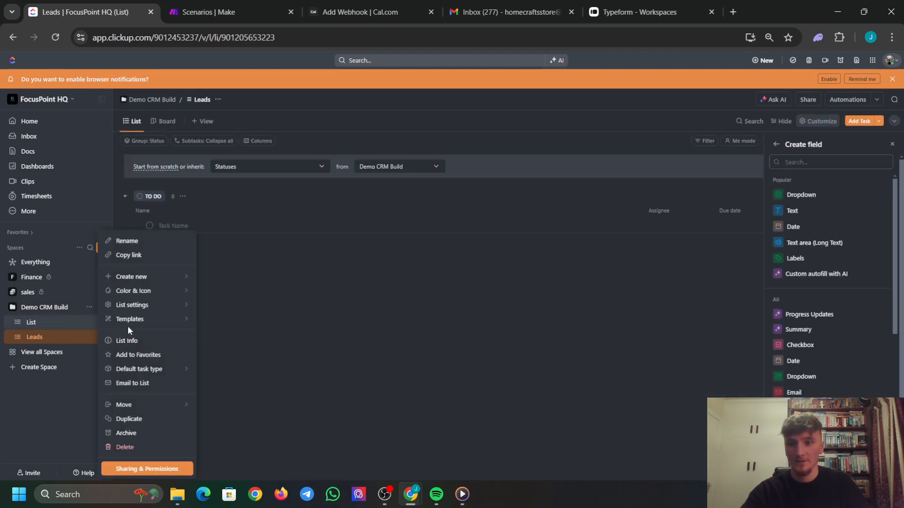
click(142, 241)
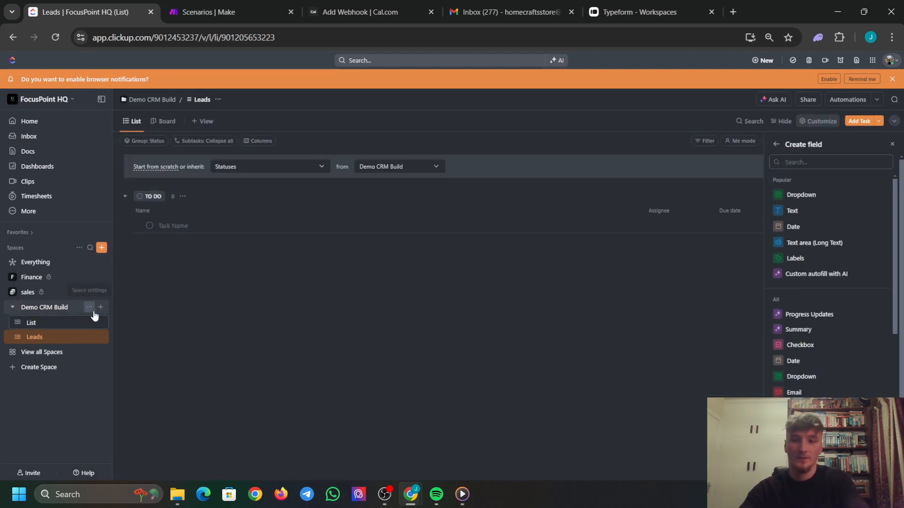
text(L)
text(l)
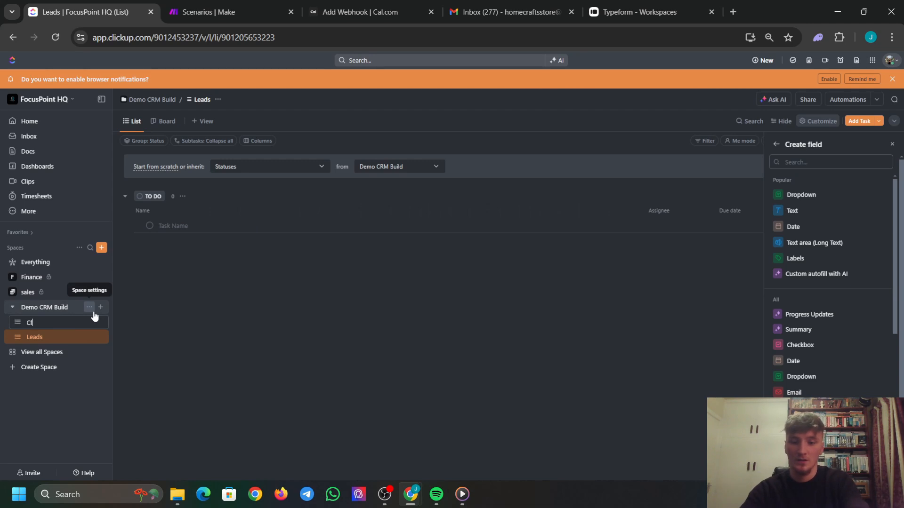
text(ients Archive)
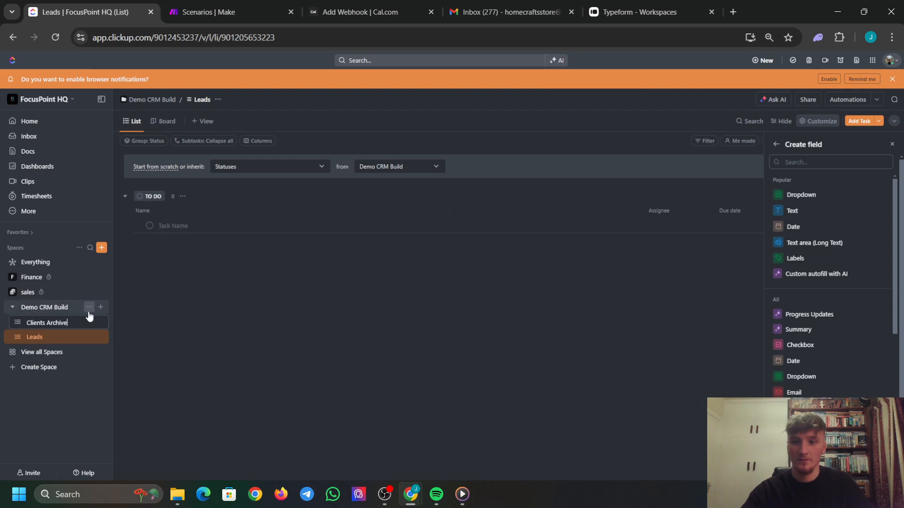
key(Return)
Create a Dead Ends list, then move Leads to the top and open it.
click(100, 307)
click(143, 327)
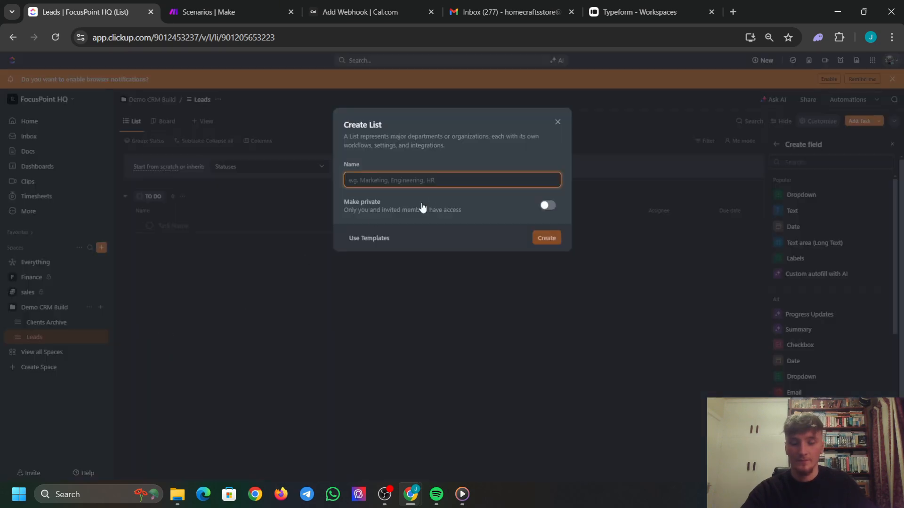
text(Dead)
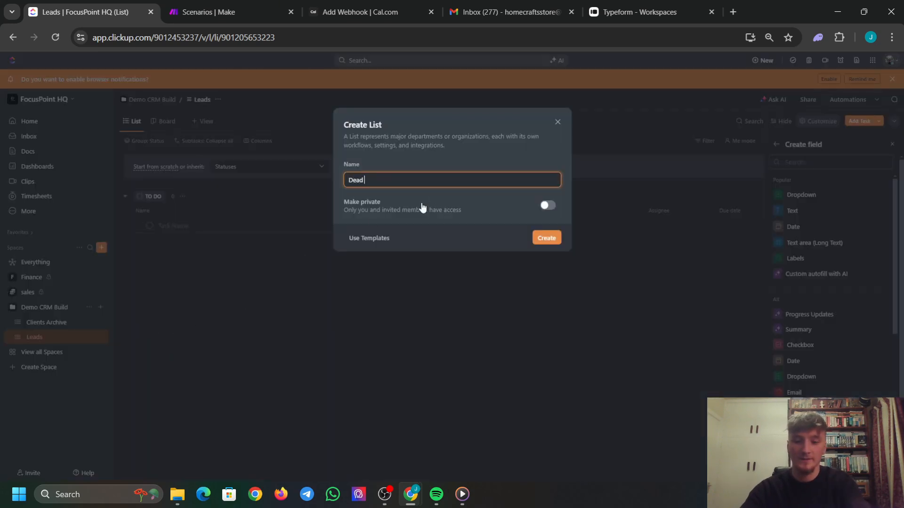
text( Ends)
click(547, 238)
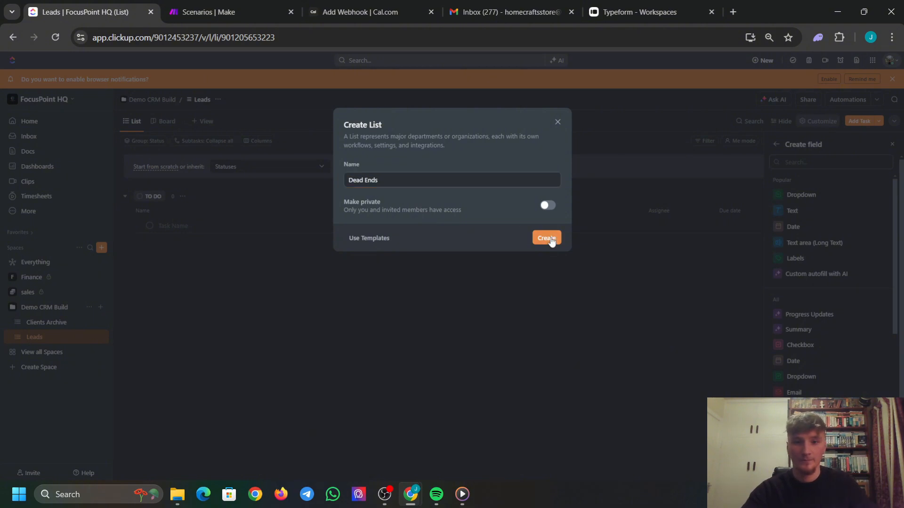
drag(70, 339, 60, 320)
click(47, 323)
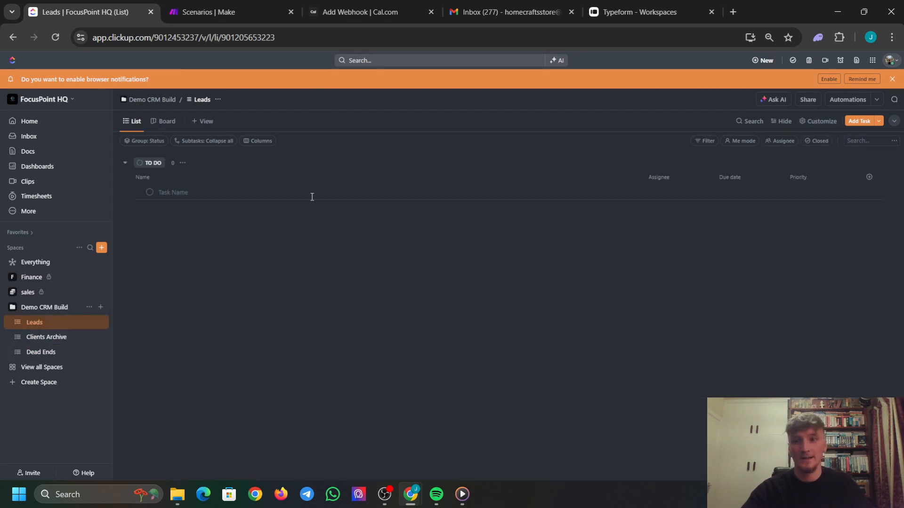
Add a task with a sample lead's name to the Leads list.
click(307, 195)
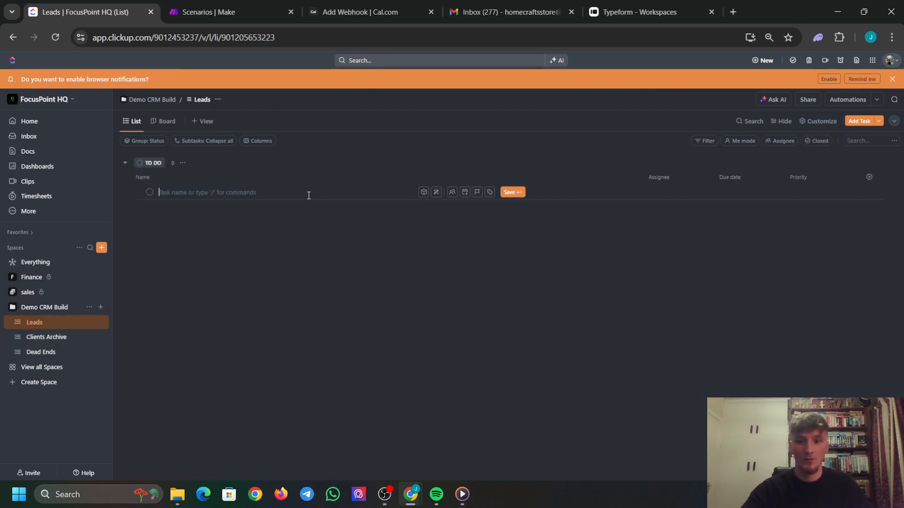
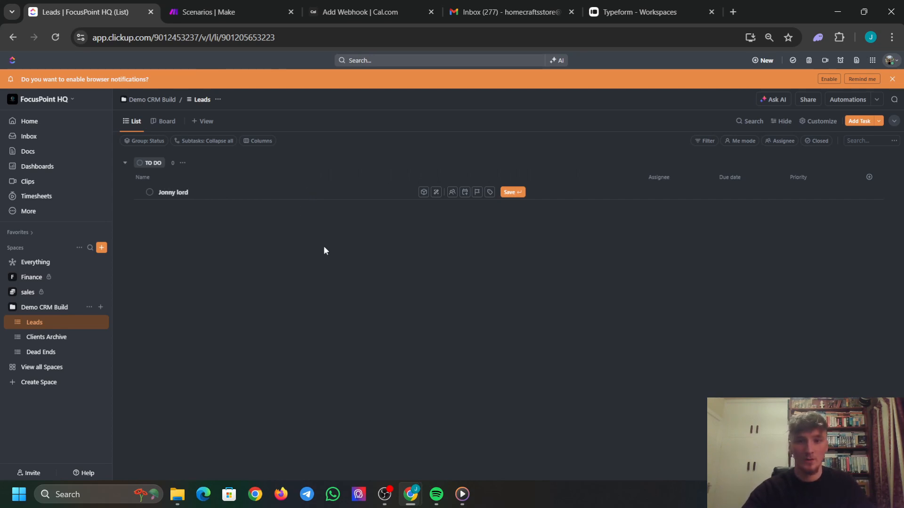
key(Return)
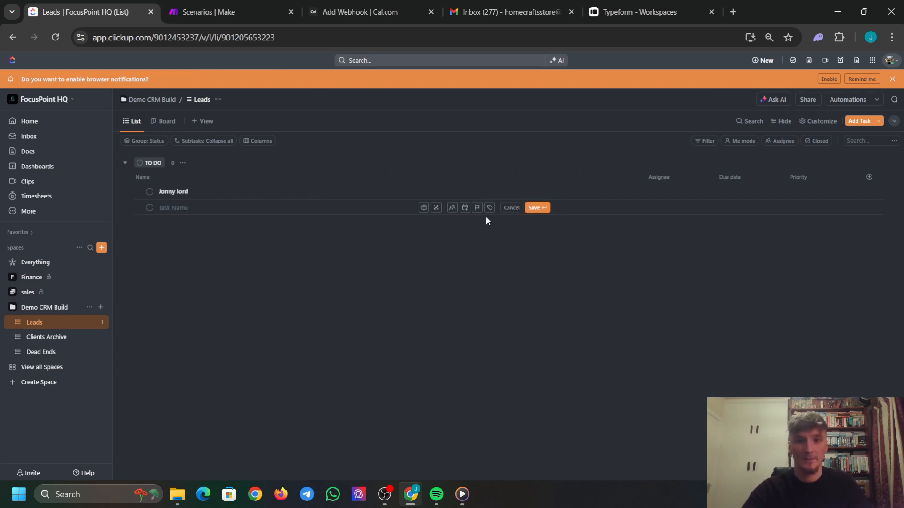
click(659, 266)
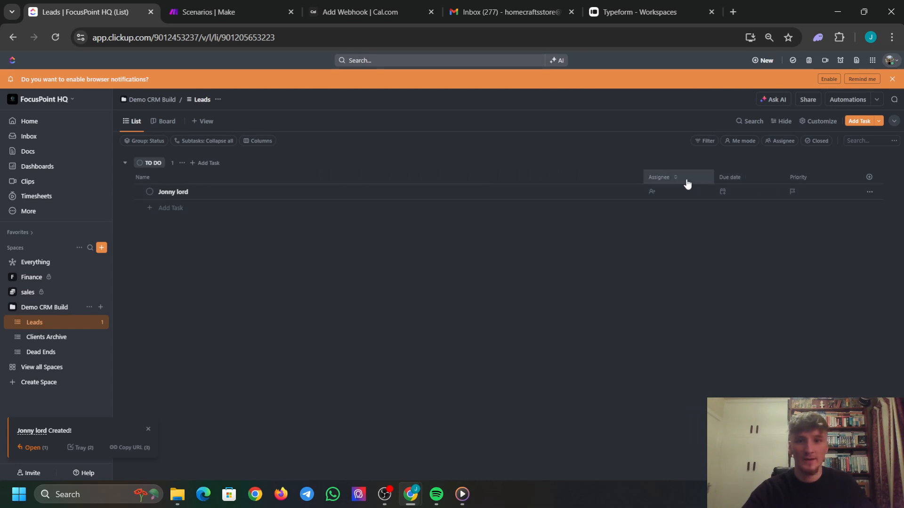
Hide the Priority column and start adding a new custom field.
click(834, 182)
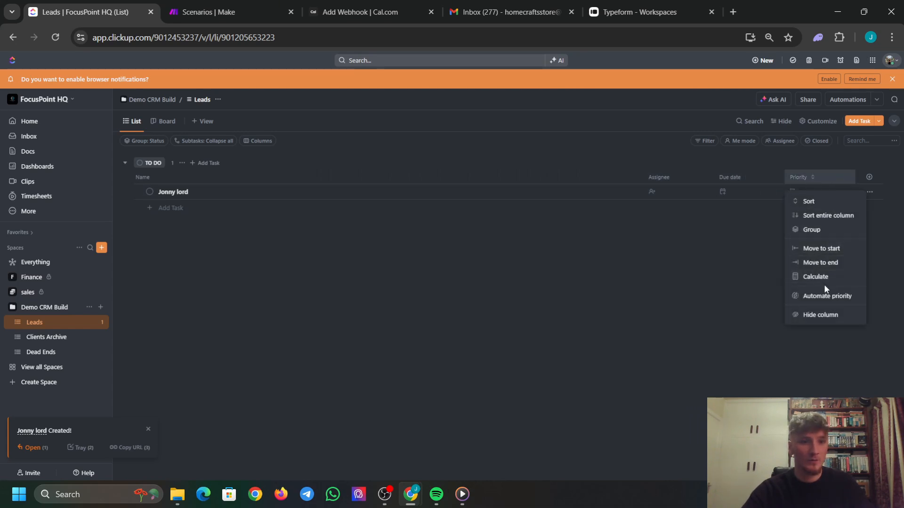
click(832, 315)
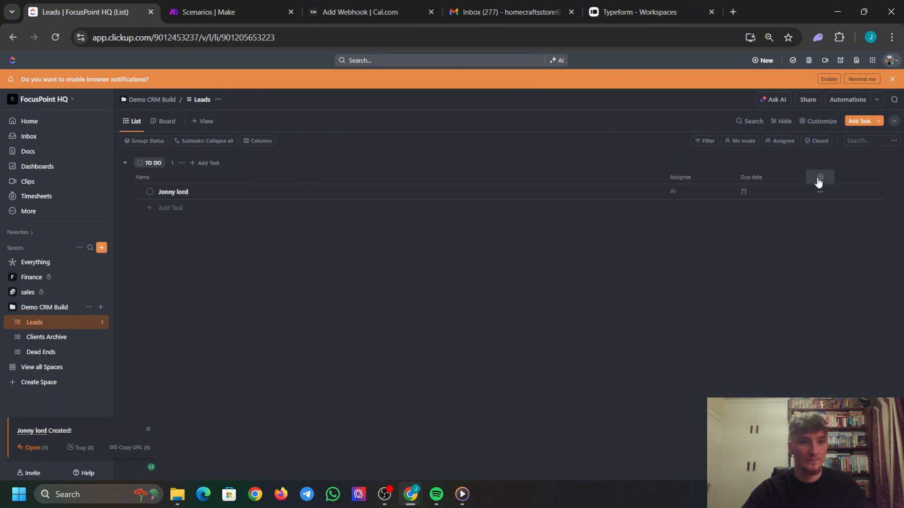
click(817, 177)
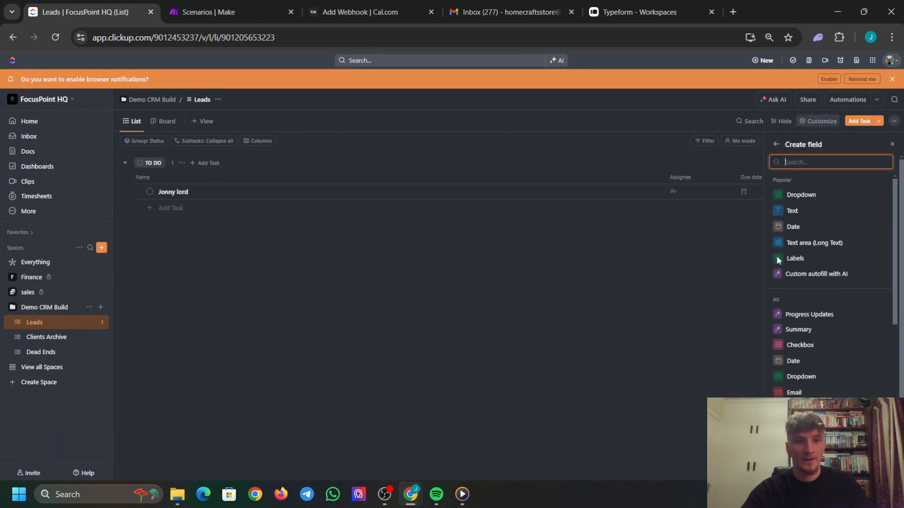
Make a Dropdown field named Stage with options Captive, Meeting Booked, Won and Lost.
click(806, 195)
text(S)
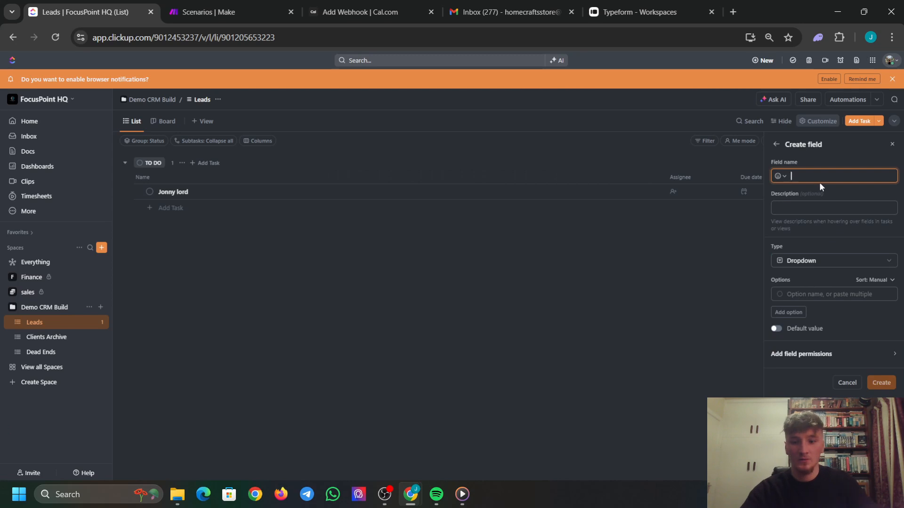
text(tage)
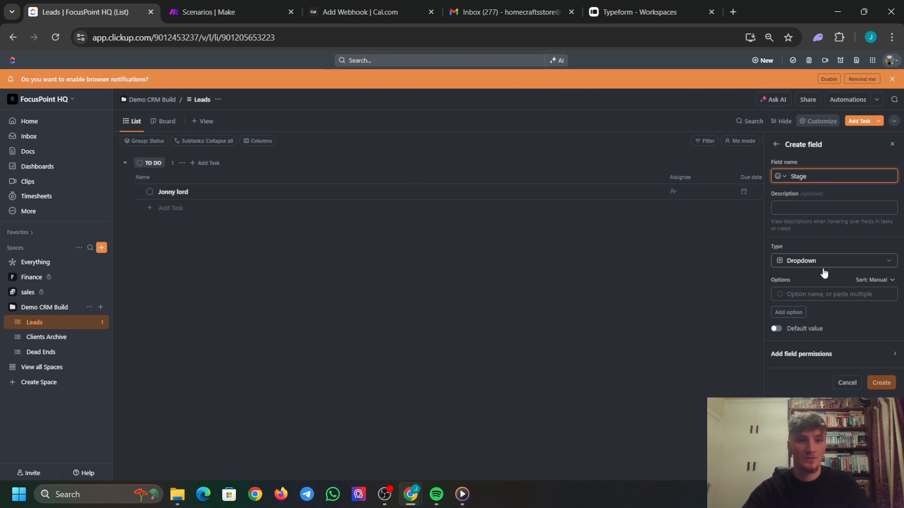
click(823, 294)
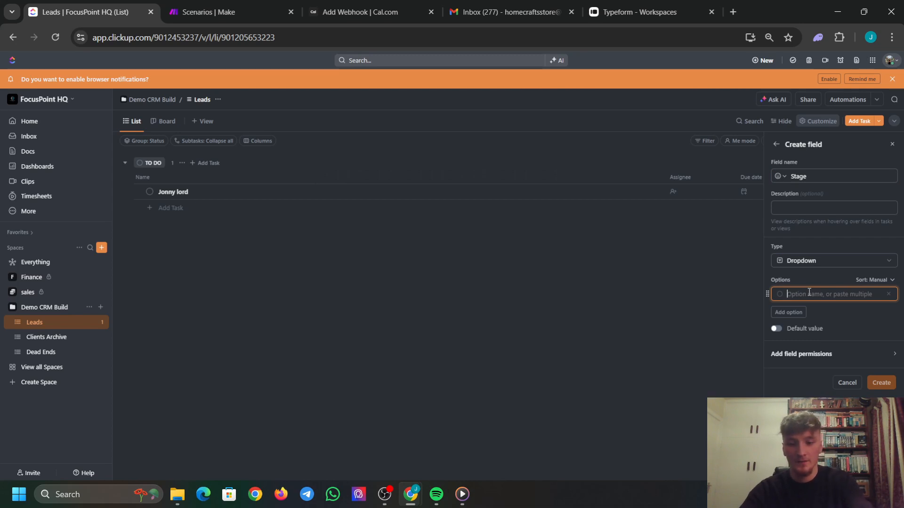
text(Captive)
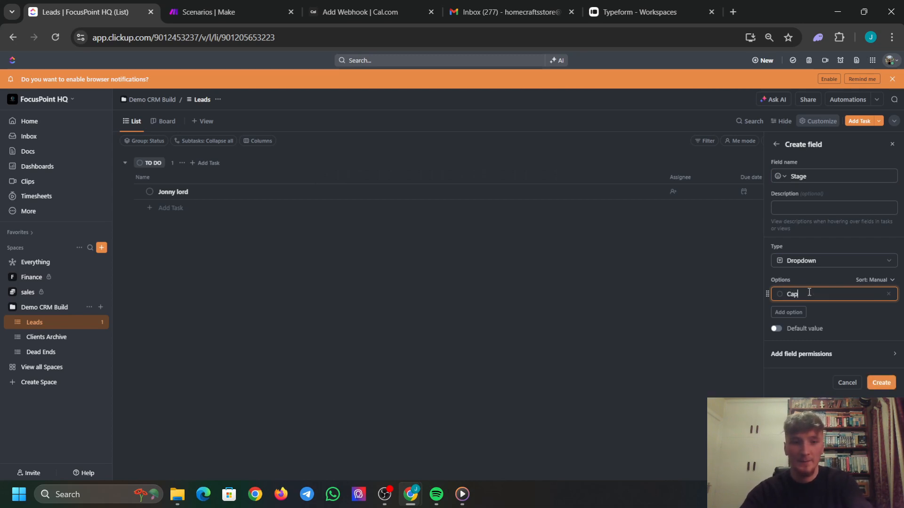
click(802, 312)
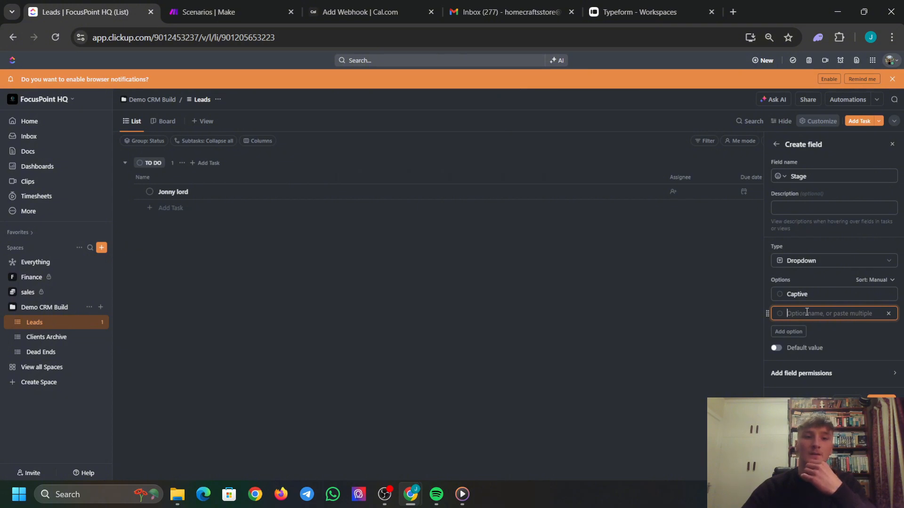
text(Mee)
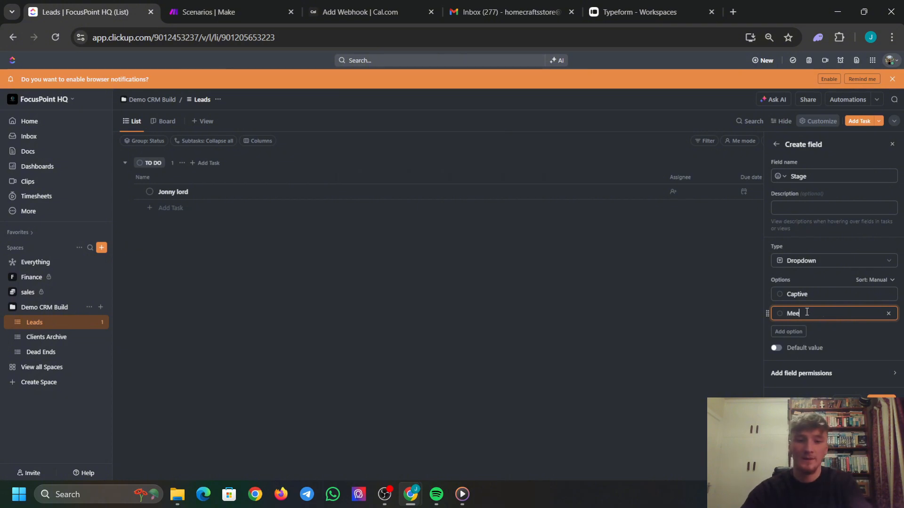
text(ting Bo)
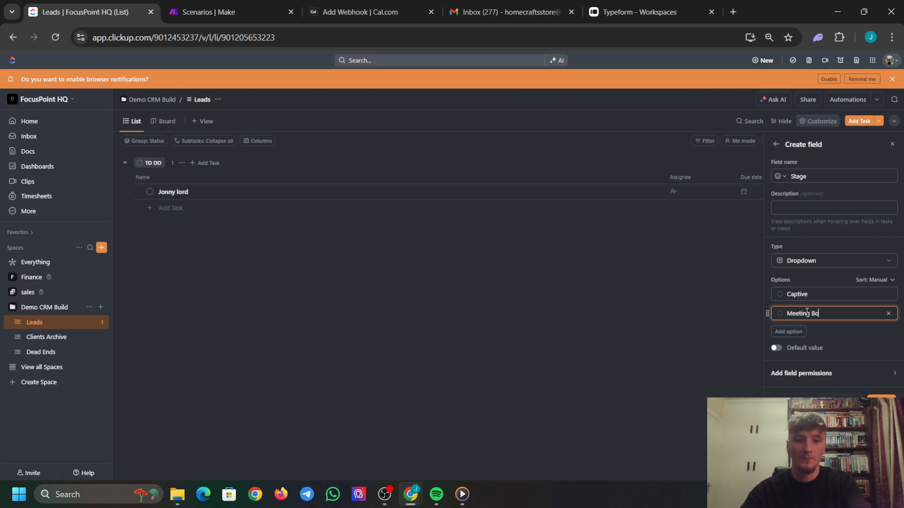
text(oked)
click(800, 332)
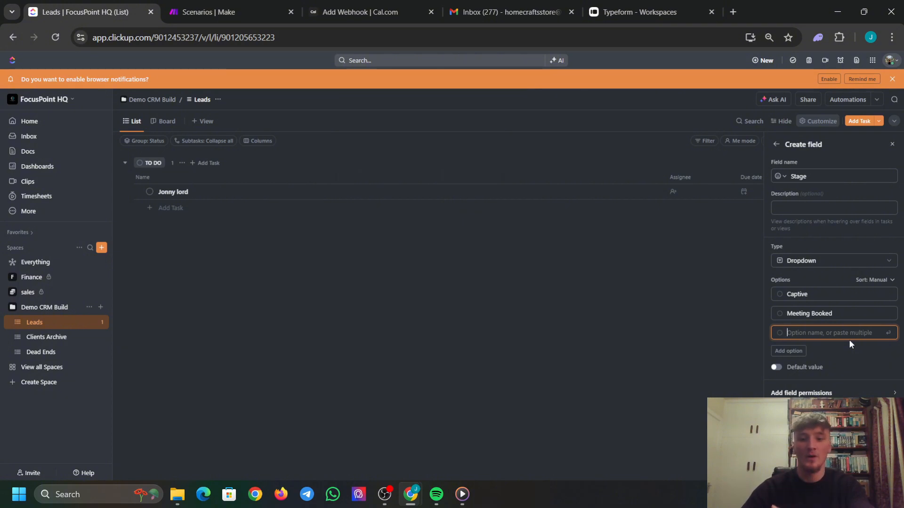
text(Won)
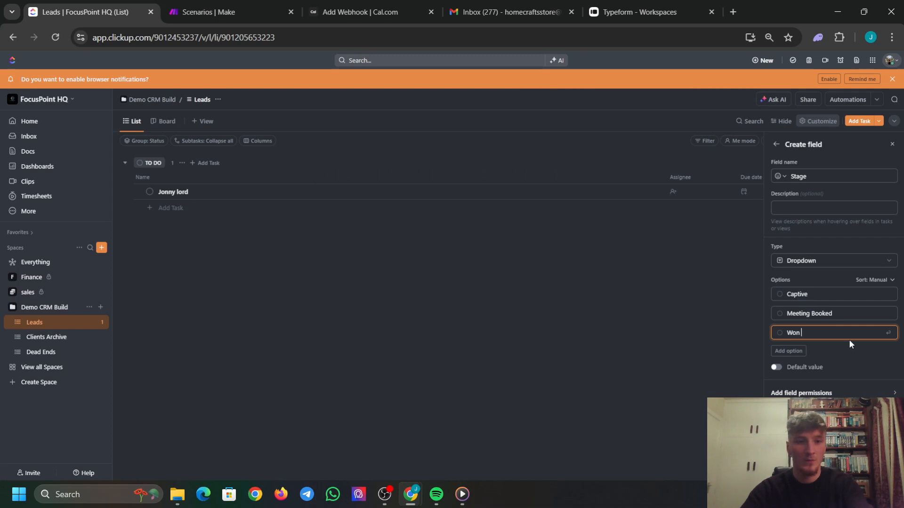
click(794, 349)
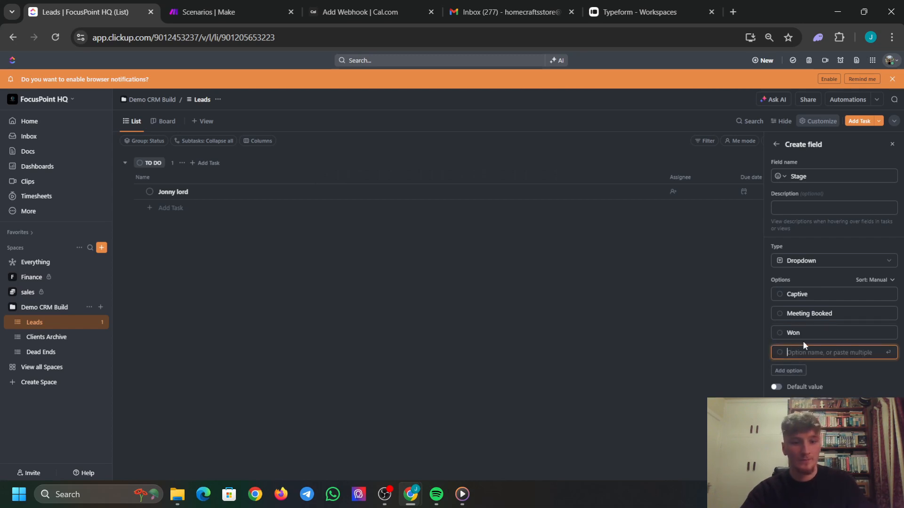
text(Lost)
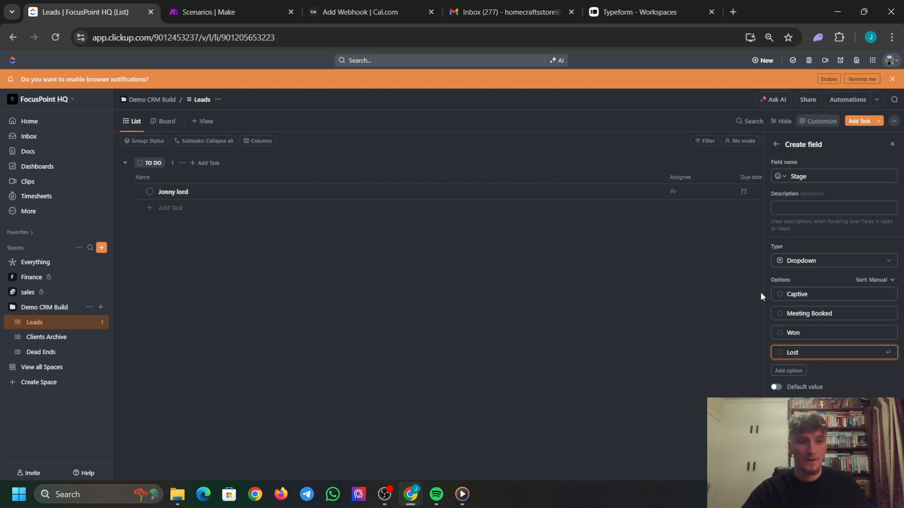
Give the Captive option a custom pink colour.
click(780, 294)
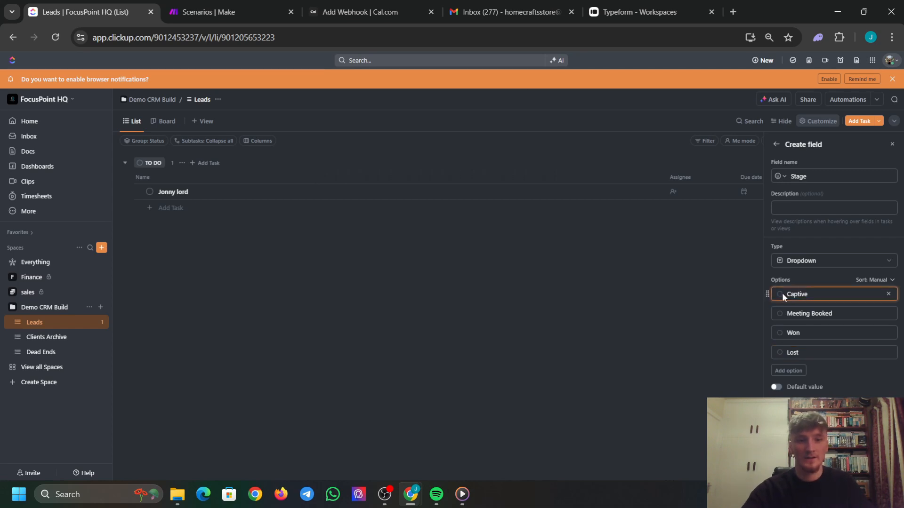
click(769, 326)
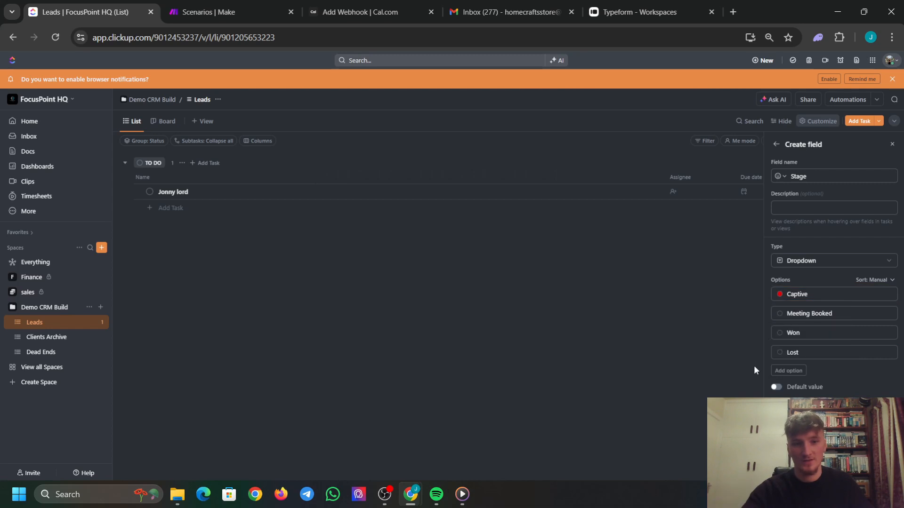
click(780, 295)
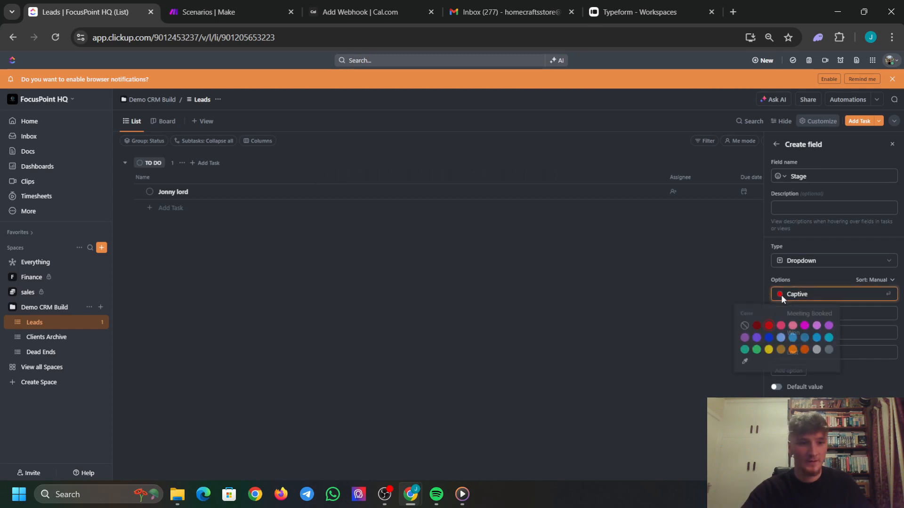
click(743, 362)
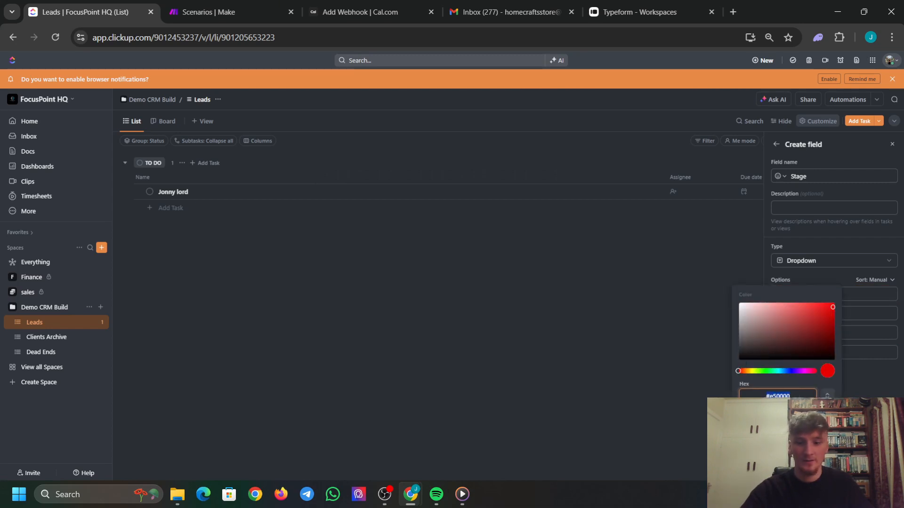
drag(831, 309, 767, 308)
click(814, 419)
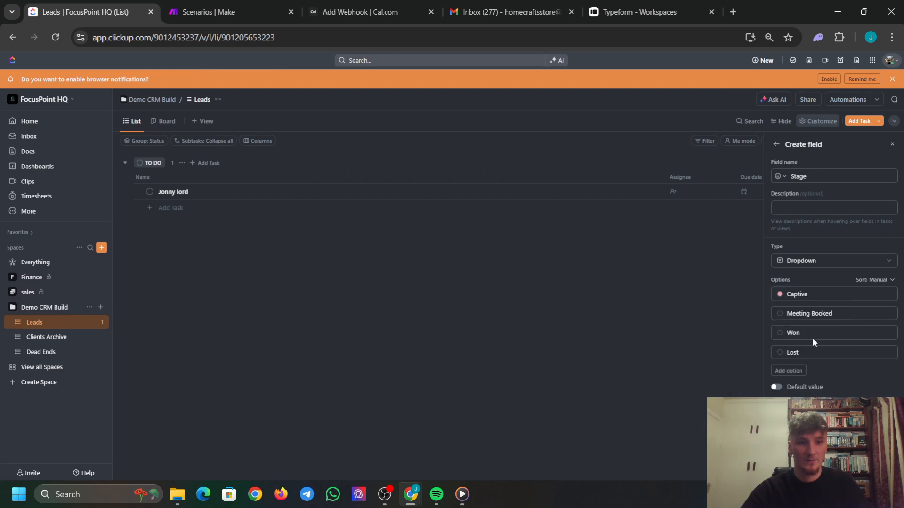
Give the Meeting Booked option a custom lighter red colour.
click(780, 315)
click(780, 316)
click(741, 382)
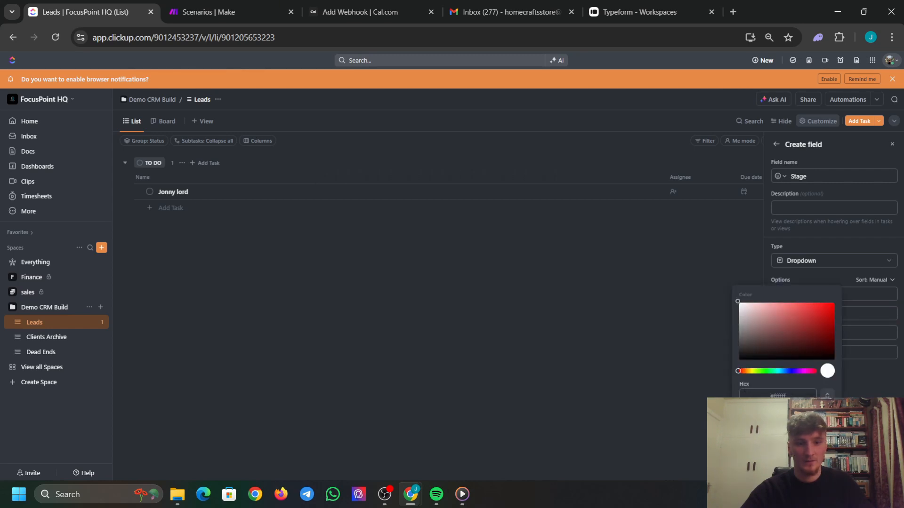
drag(791, 395, 690, 387)
click(814, 419)
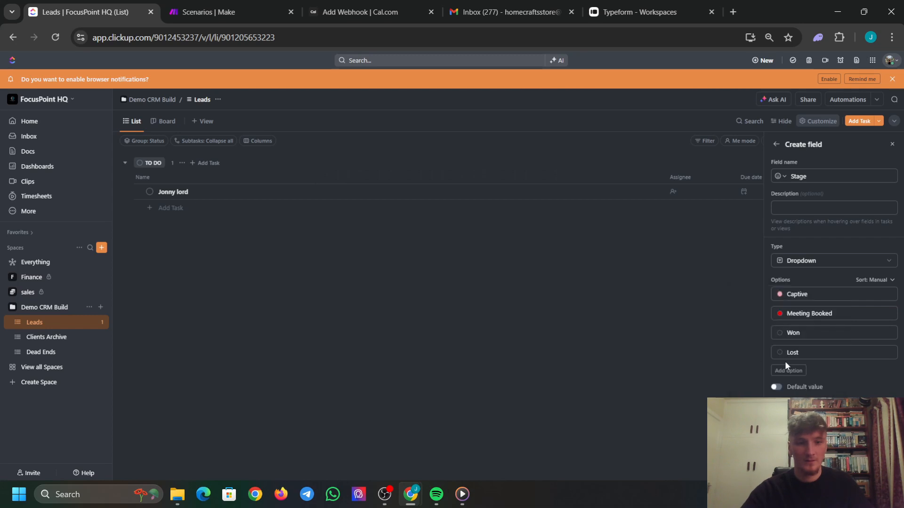
click(780, 314)
click(742, 383)
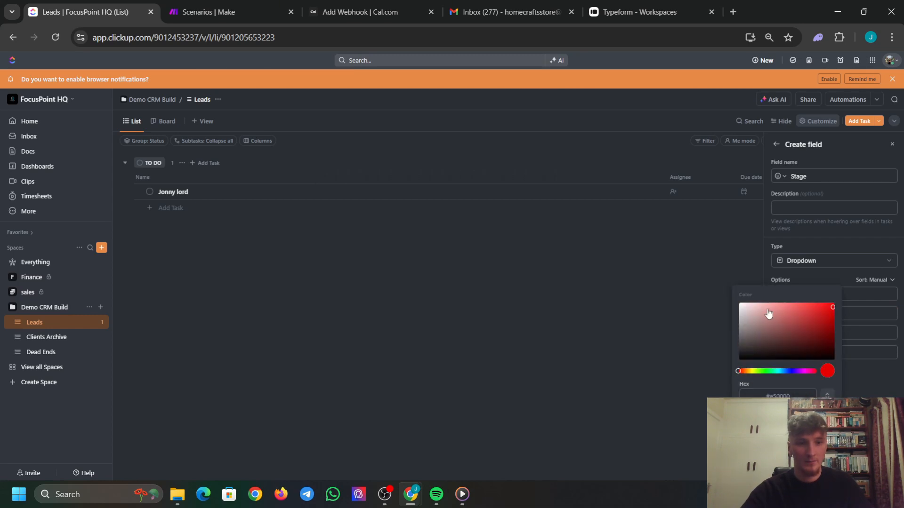
click(793, 306)
click(813, 419)
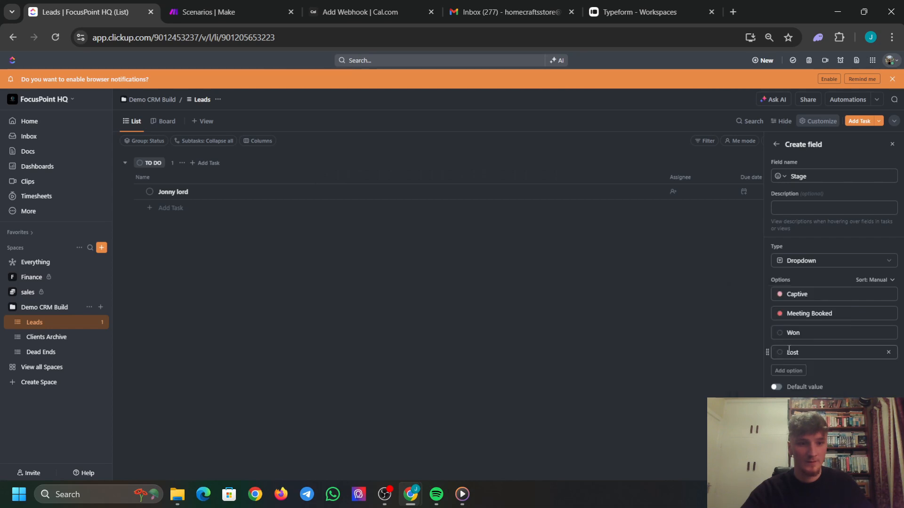
Give the Won option a custom red colour.
click(780, 333)
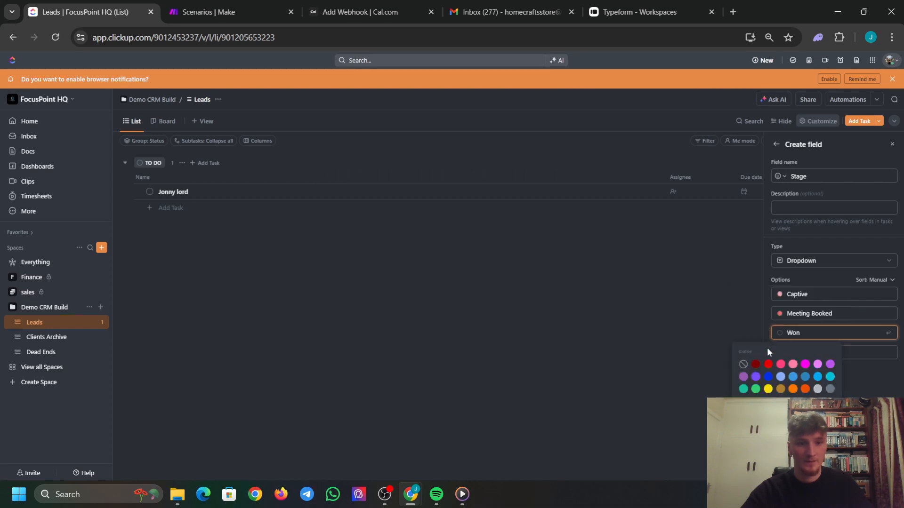
click(741, 388)
drag(801, 393, 754, 391)
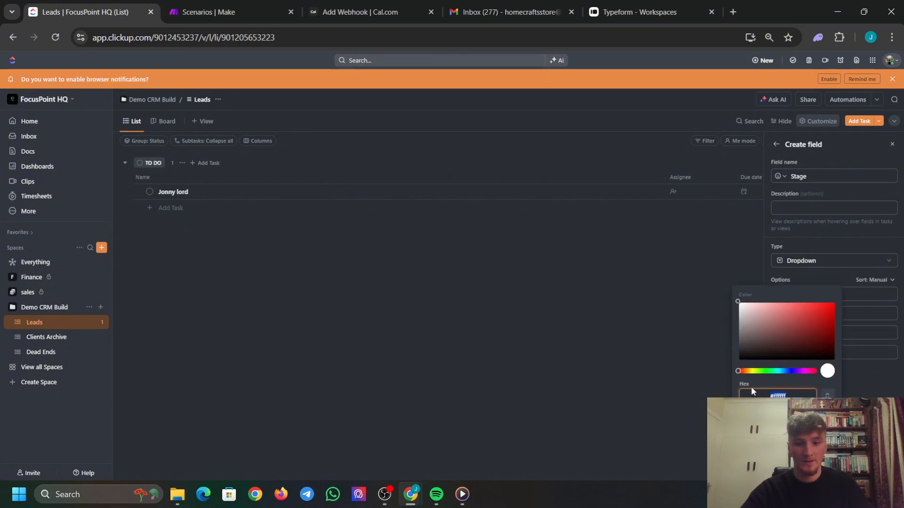
key(ctrl+v)
click(814, 418)
click(780, 334)
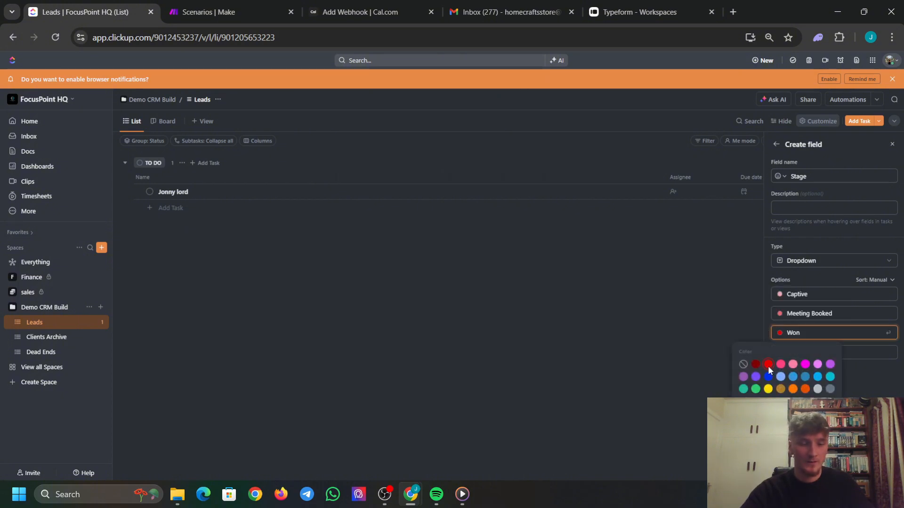
click(742, 378)
drag(832, 313, 819, 304)
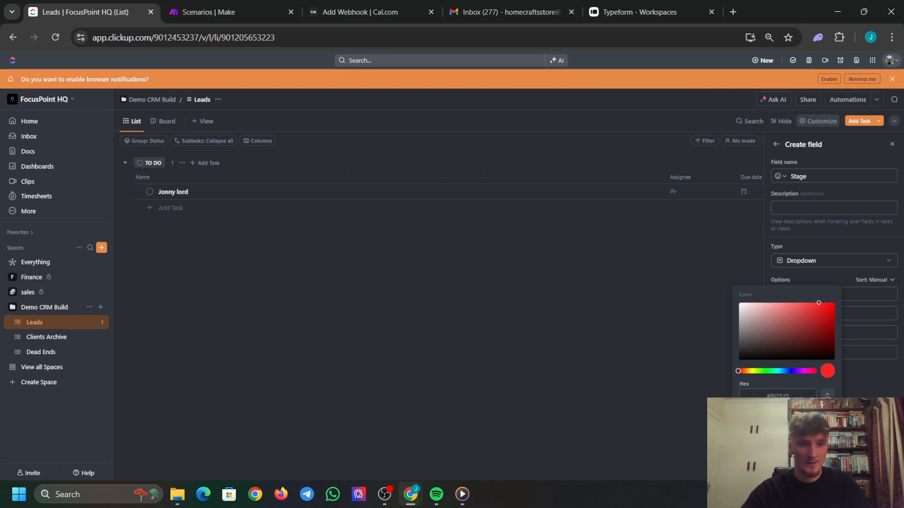
click(799, 353)
Colour the Lost option black and create the Stage field.
click(782, 353)
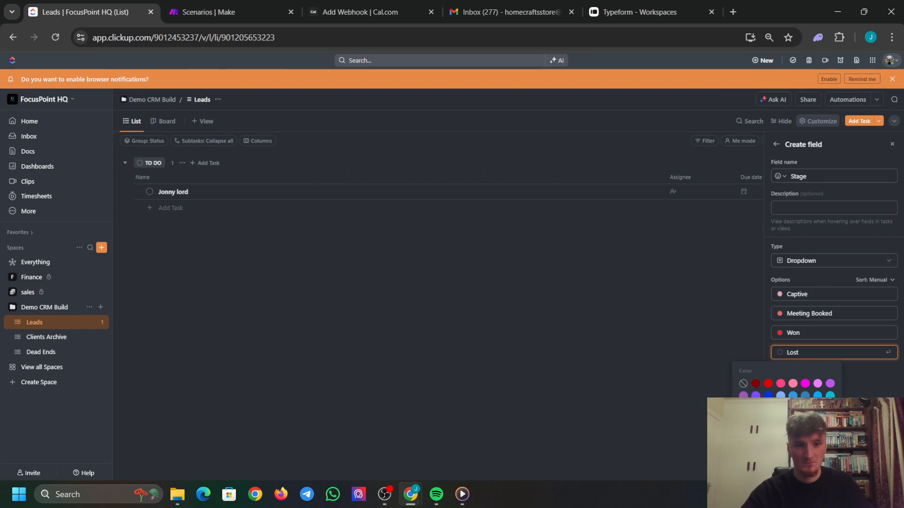
click(756, 420)
drag(756, 349, 738, 362)
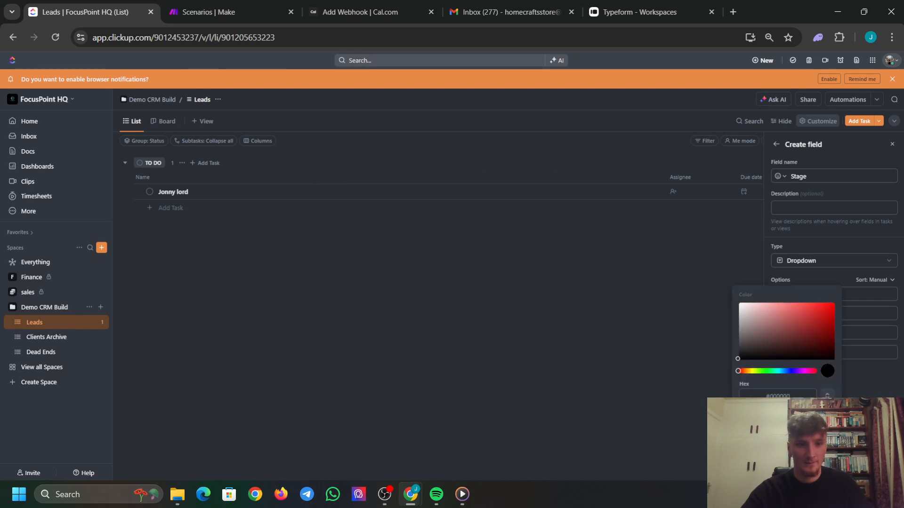
click(787, 417)
click(881, 468)
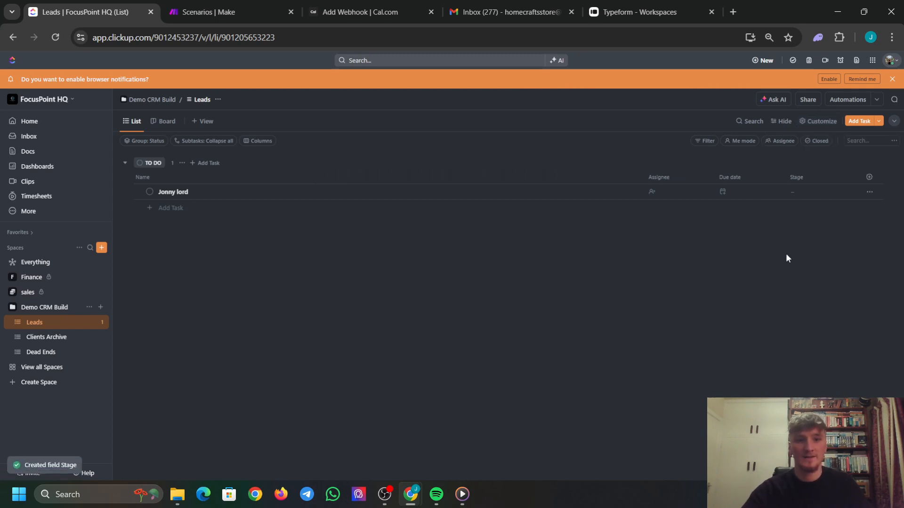
Move Stage beside Name, set the sample lead to Captive, and narrow Name.
drag(797, 177, 650, 178)
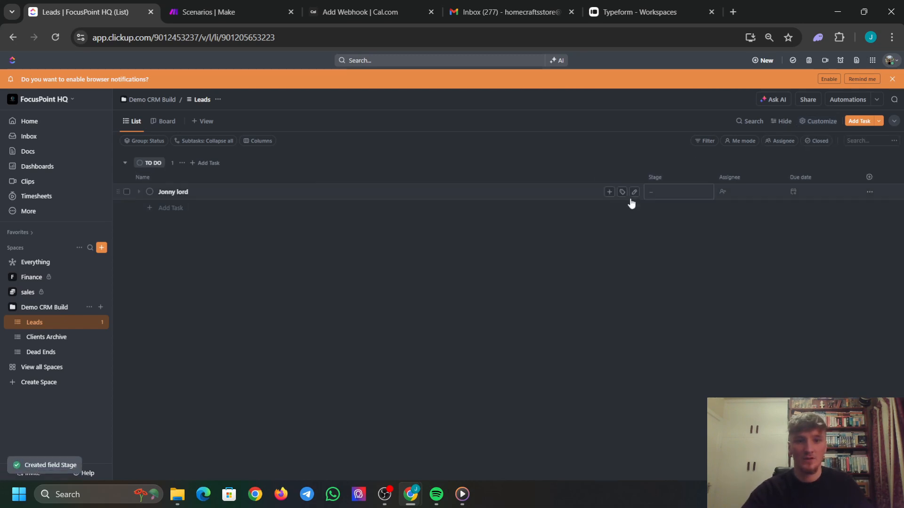
click(656, 193)
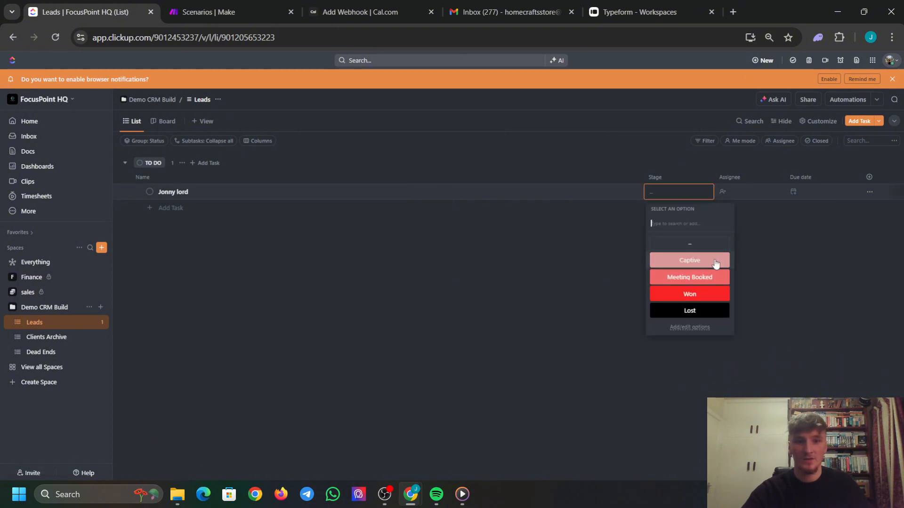
click(695, 260)
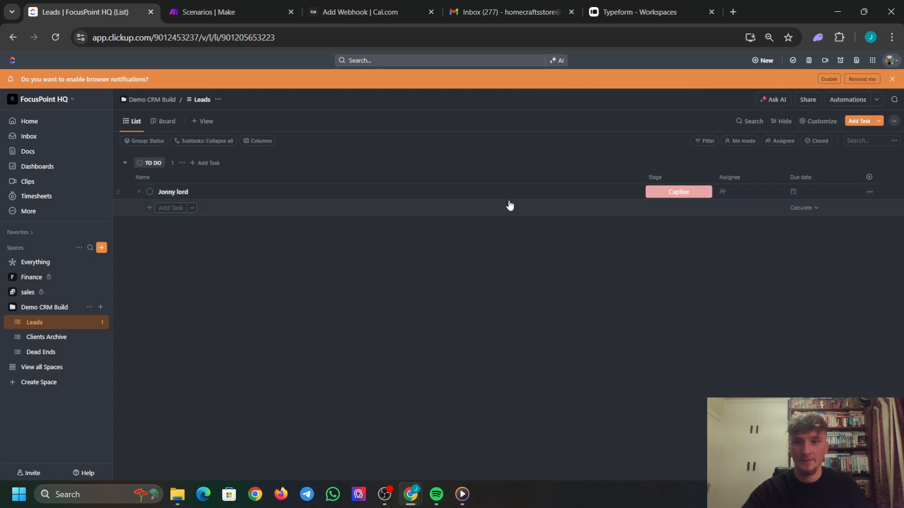
drag(643, 175, 352, 176)
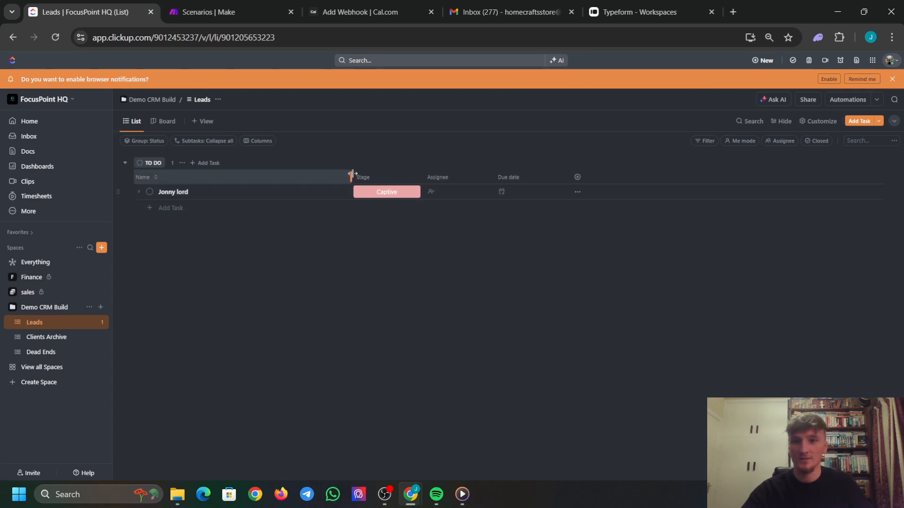
Add the workspace Email field as a Leads column.
click(578, 177)
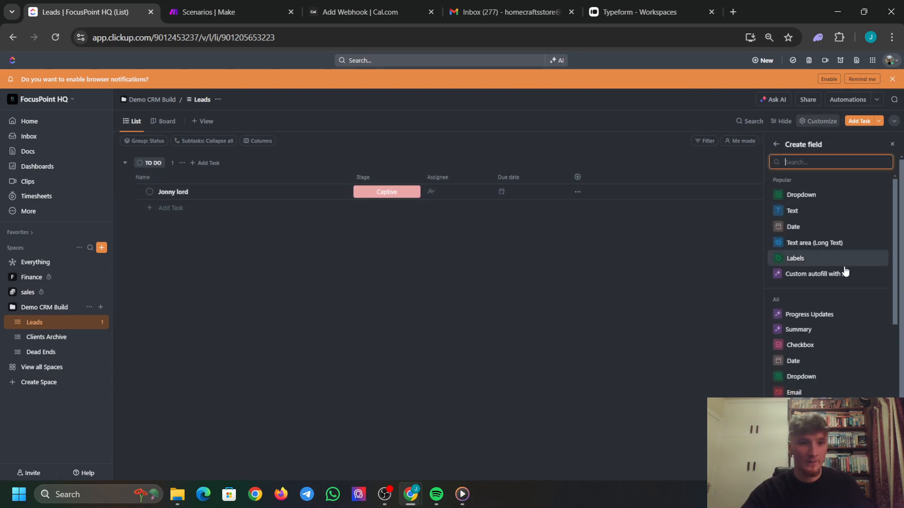
text(email)
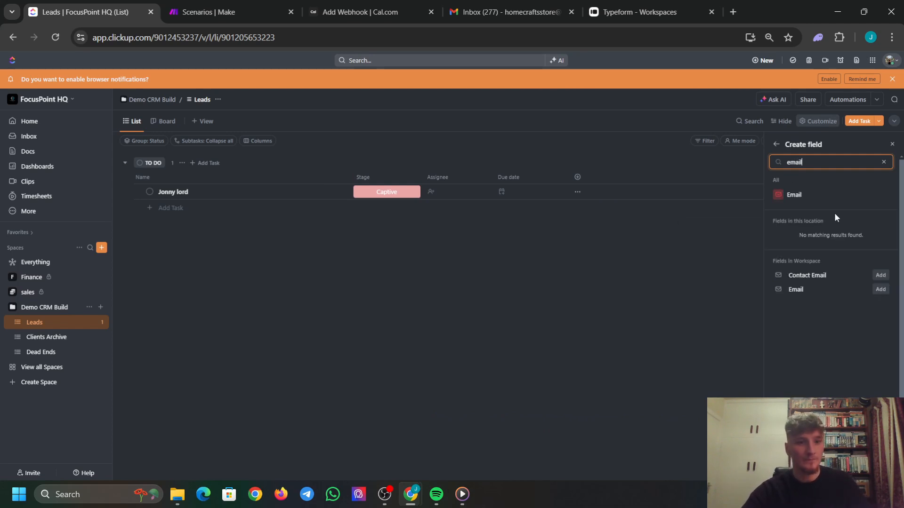
click(880, 289)
Add the workspace Phone field as a column, then search for a website field.
click(884, 162)
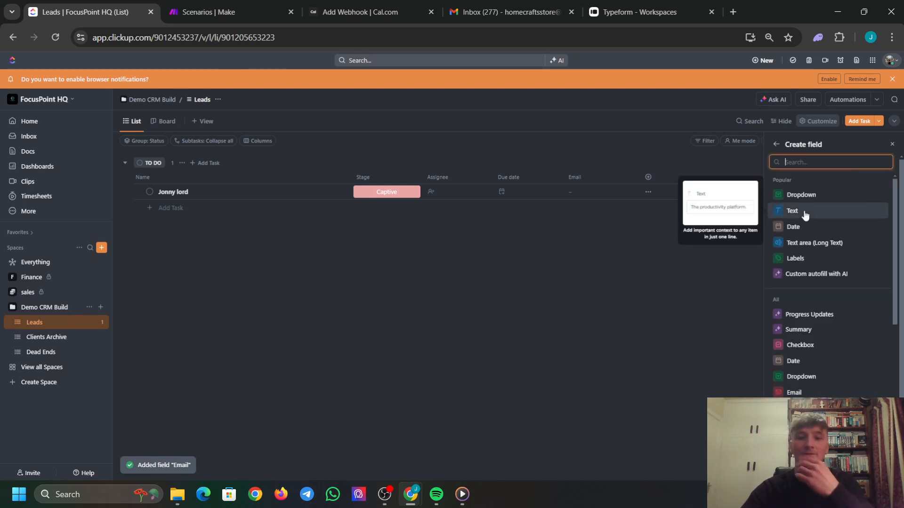
text(phone )
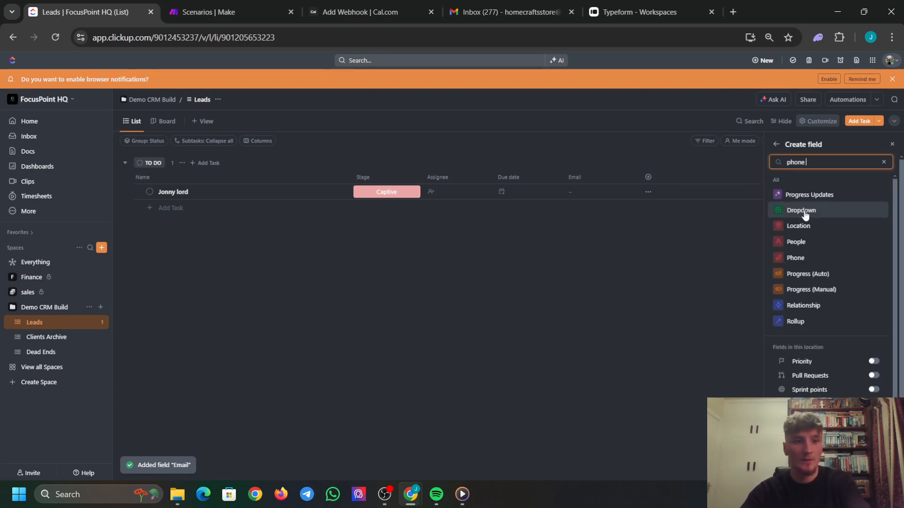
text(nuy)
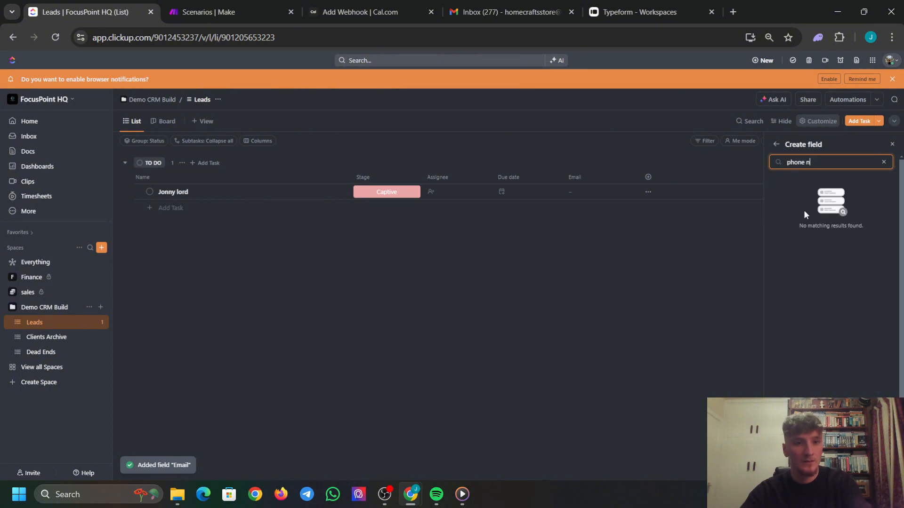
key(BackSpace)
key(BackSpace)
key(BackSpace)
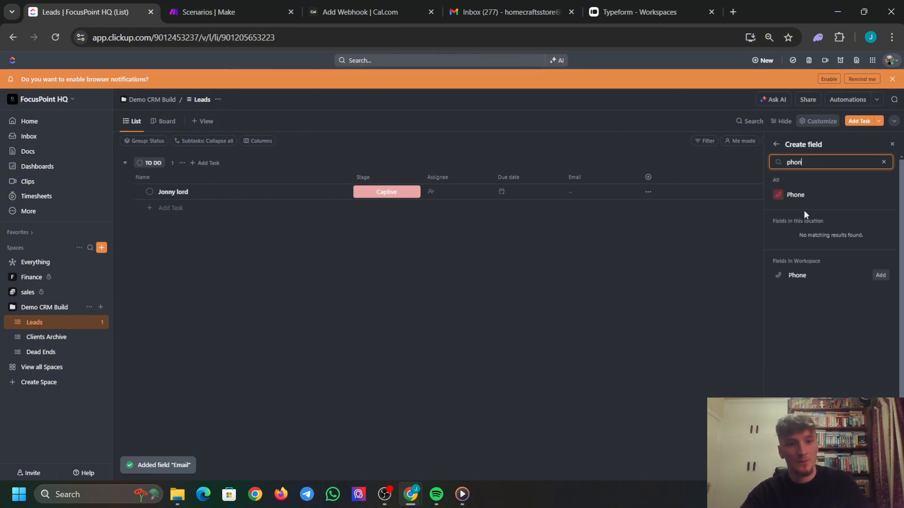
click(881, 275)
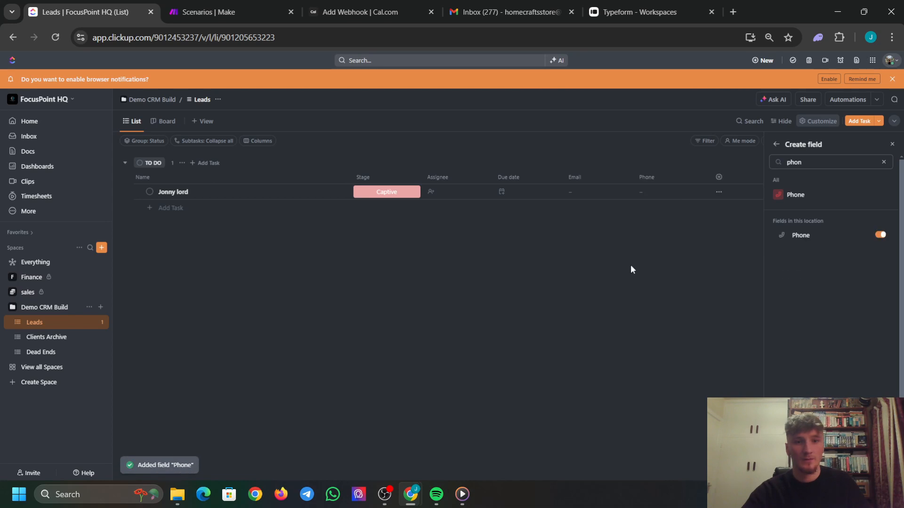
click(718, 177)
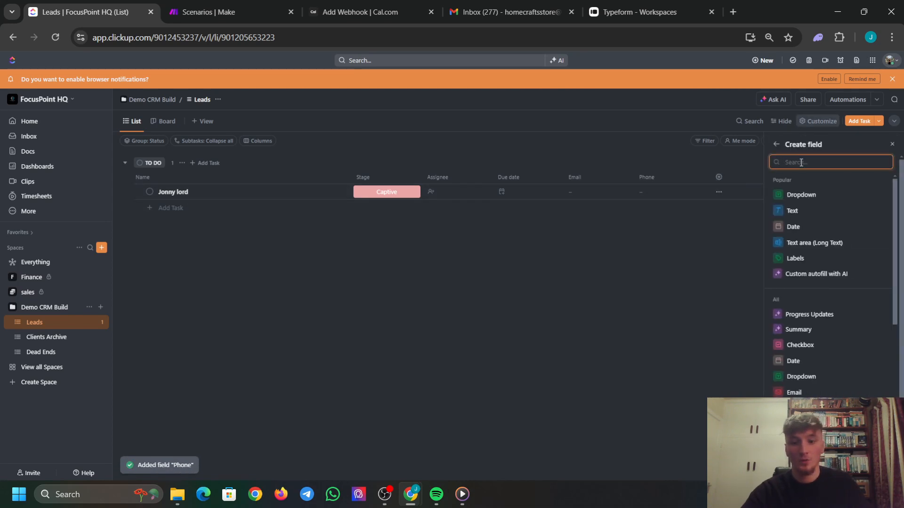
text(websit)
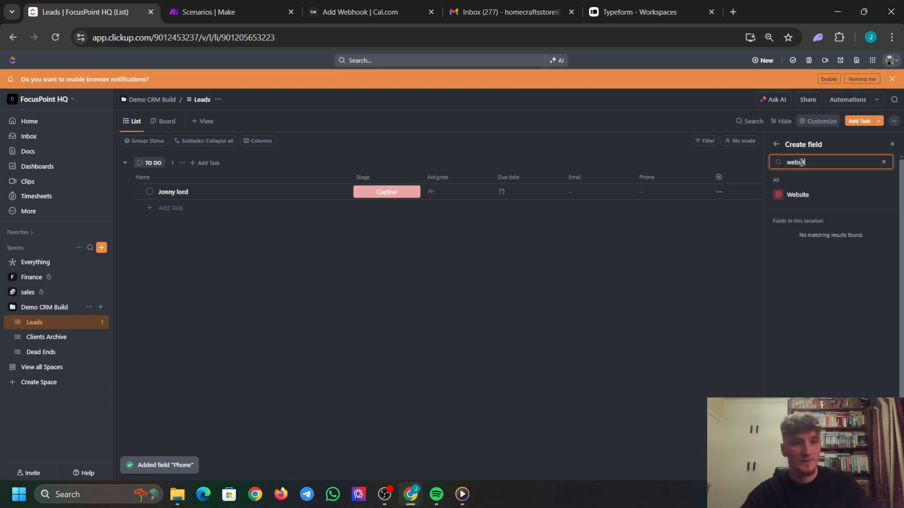
text(e)
Create a Website field named Call URL and add it as a column.
click(882, 201)
text(c)
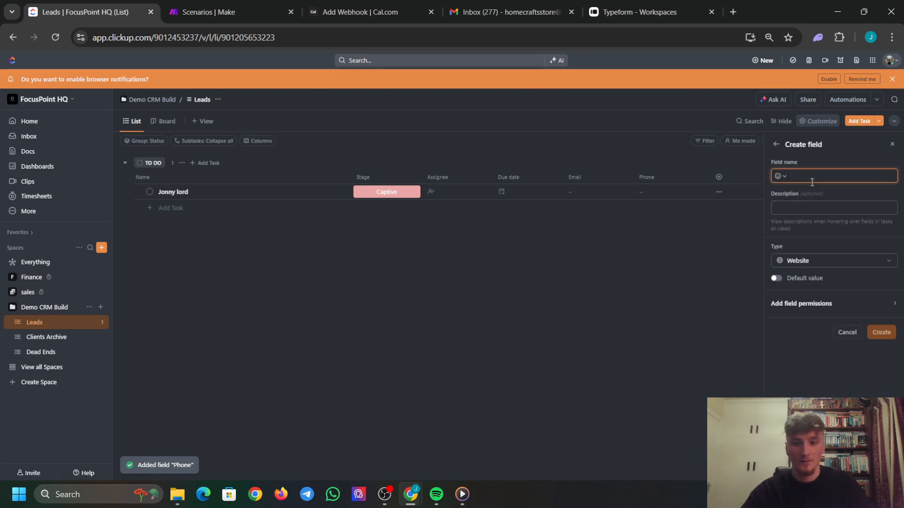
text(all Ur)
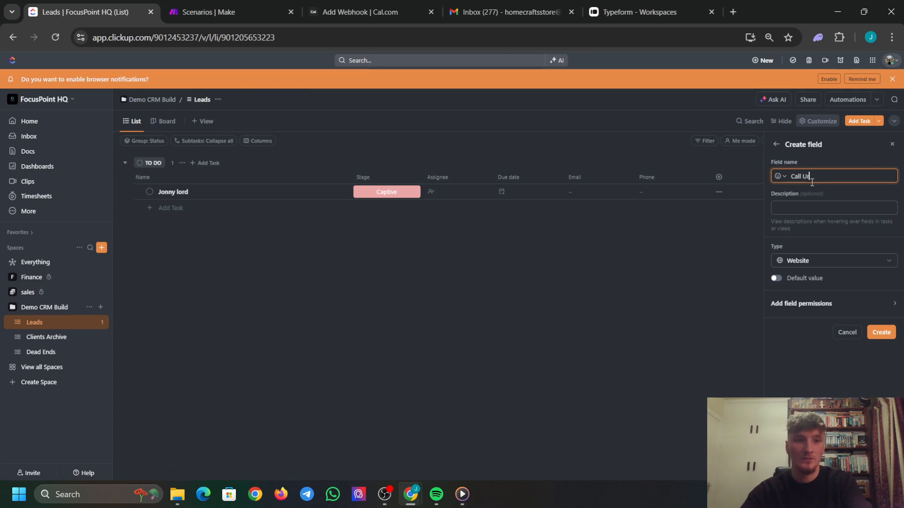
text(RL)
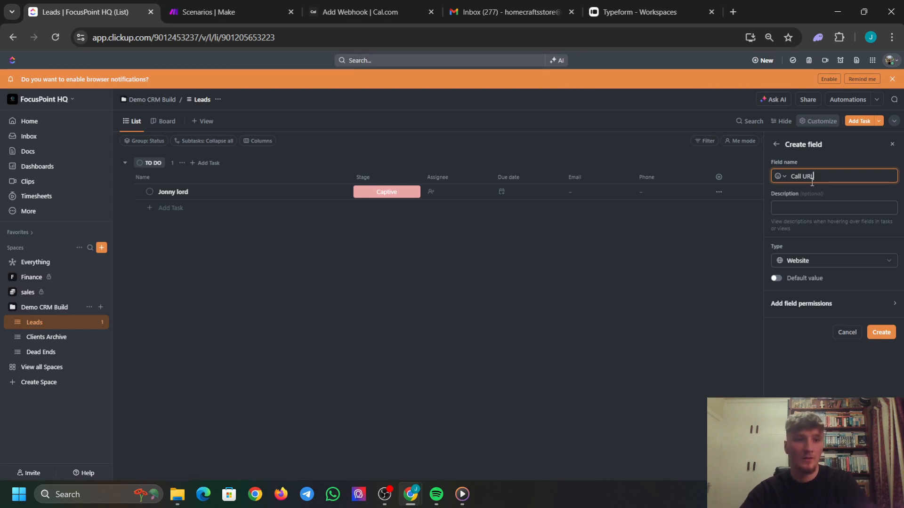
click(880, 332)
click(477, 195)
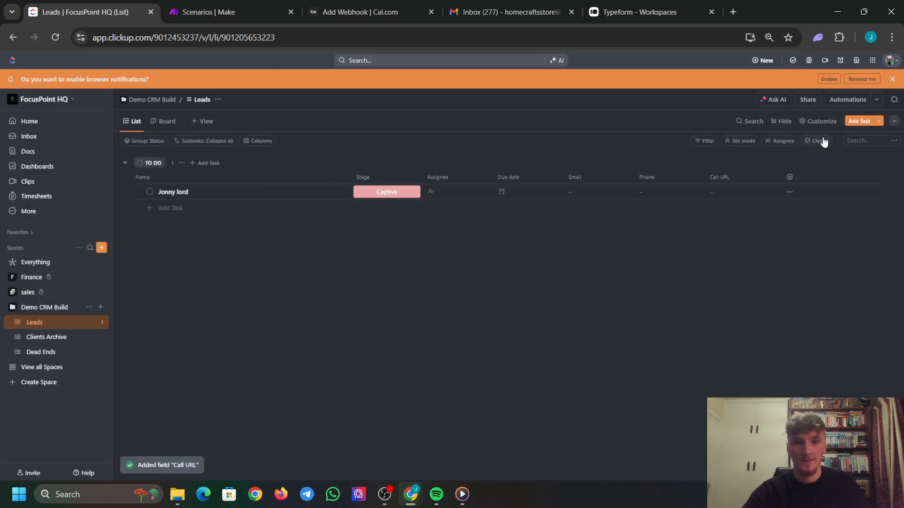
Create a Text field named Company and add it as a column.
click(796, 177)
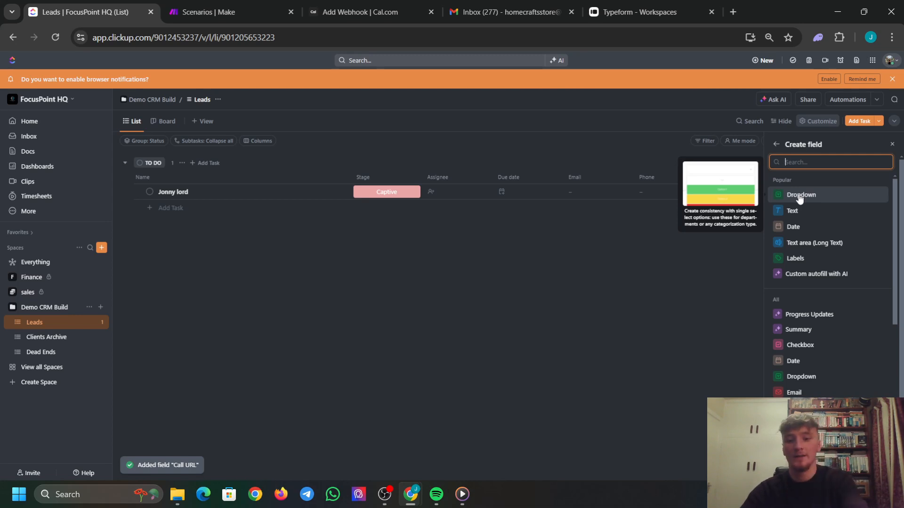
text(tet)
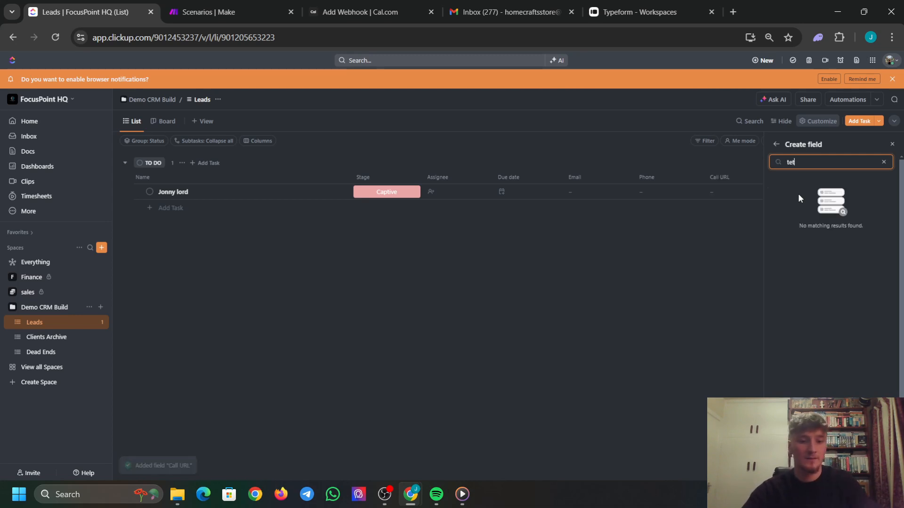
key(BackSpace)
text(xt)
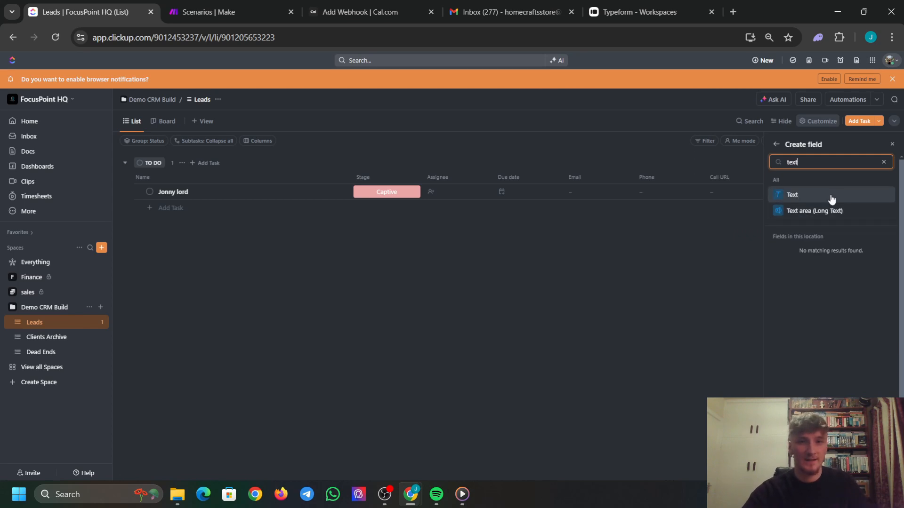
click(832, 200)
text(c)
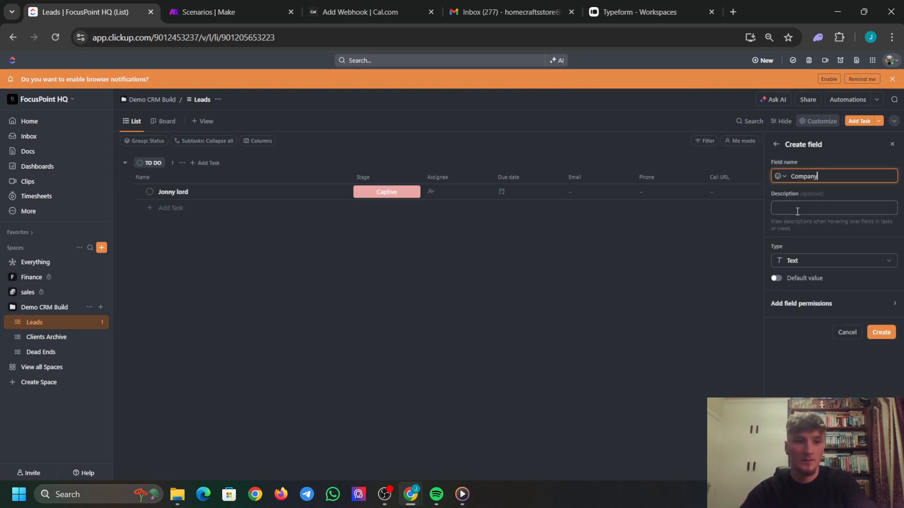
click(881, 333)
click(496, 187)
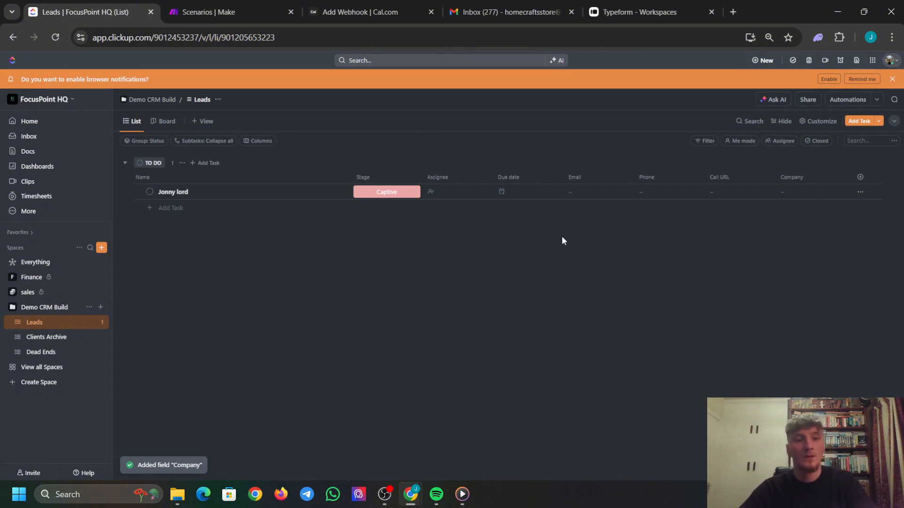
Create a Website field named Form URL in the Leads list.
click(859, 177)
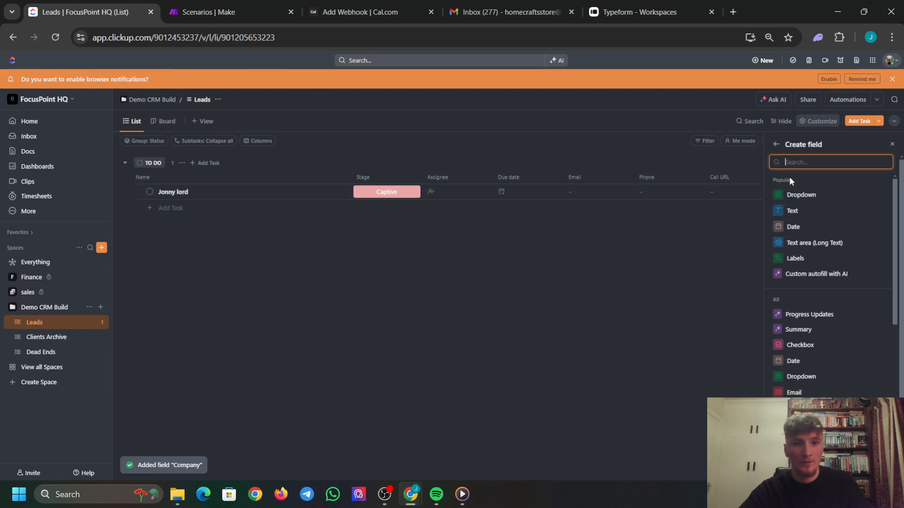
text(webs)
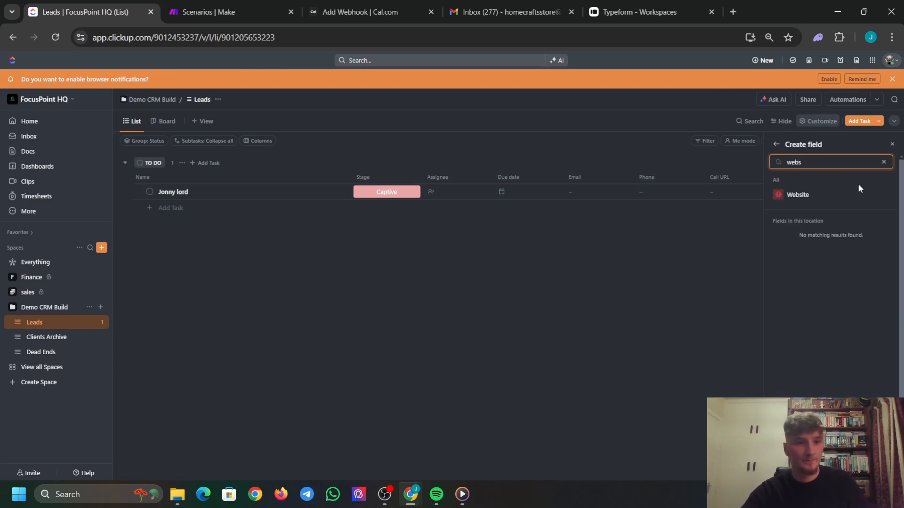
click(843, 192)
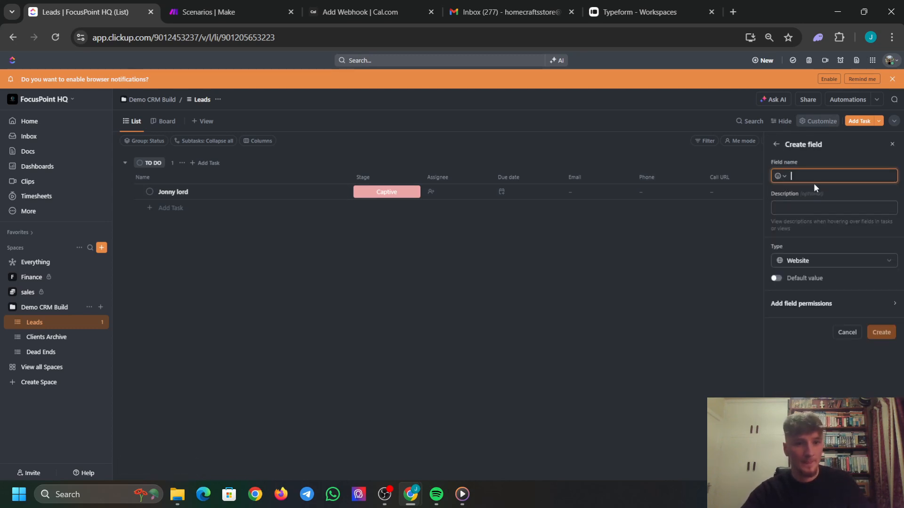
text(Form UR)
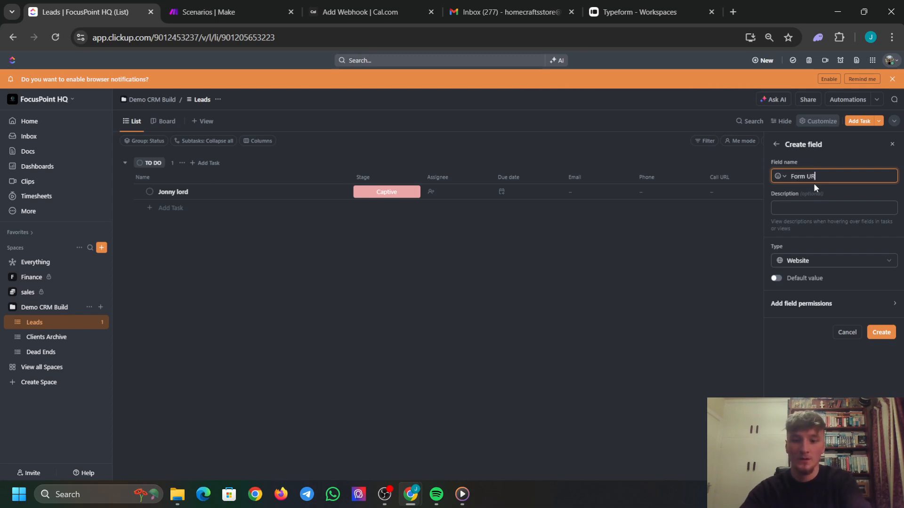
text(L)
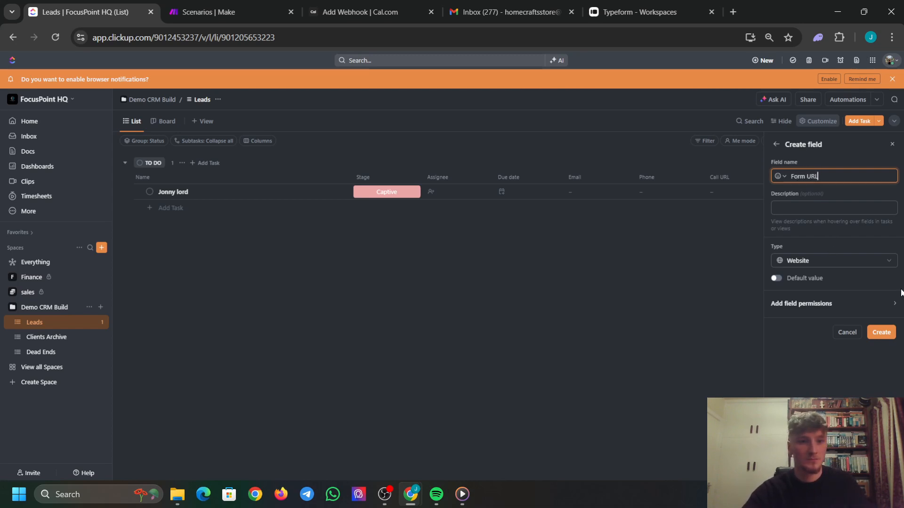
click(881, 333)
Show the Date updated and Date created columns in the Leads list.
click(884, 176)
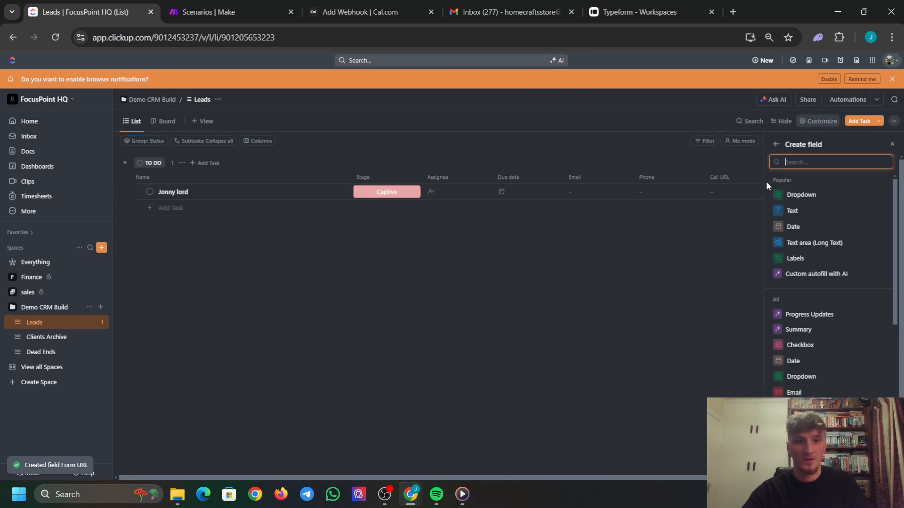
text(DATE)
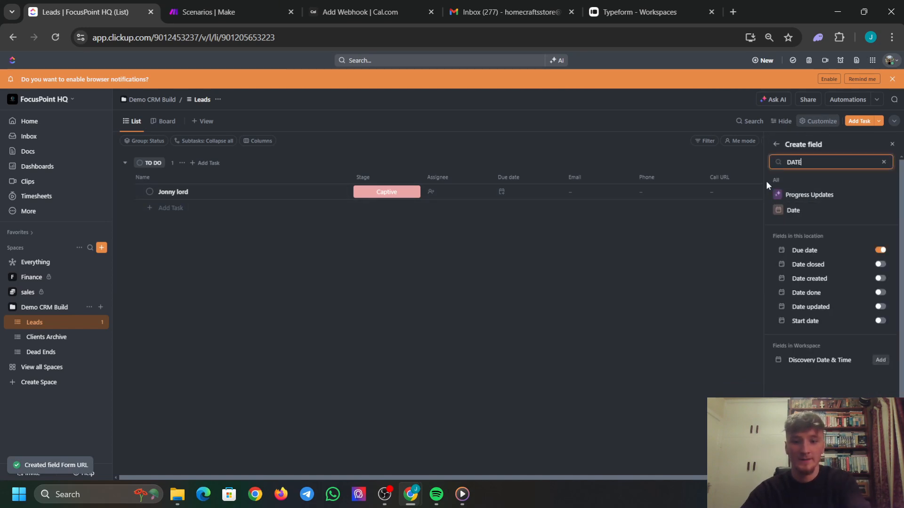
text(UPDA)
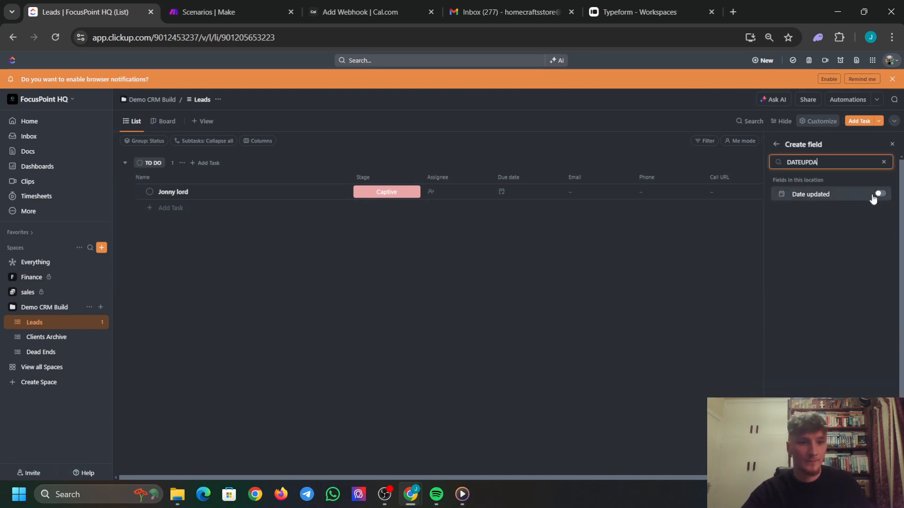
click(874, 196)
click(751, 167)
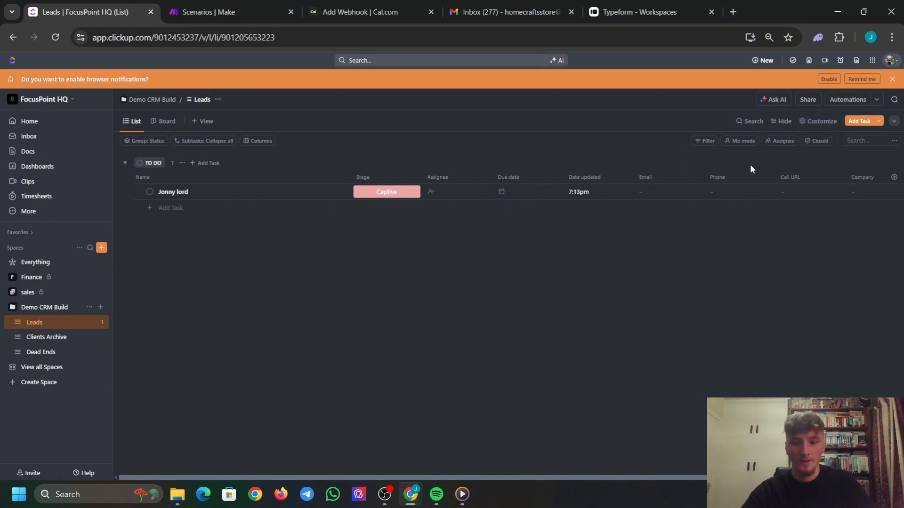
click(894, 178)
text(DATECRE)
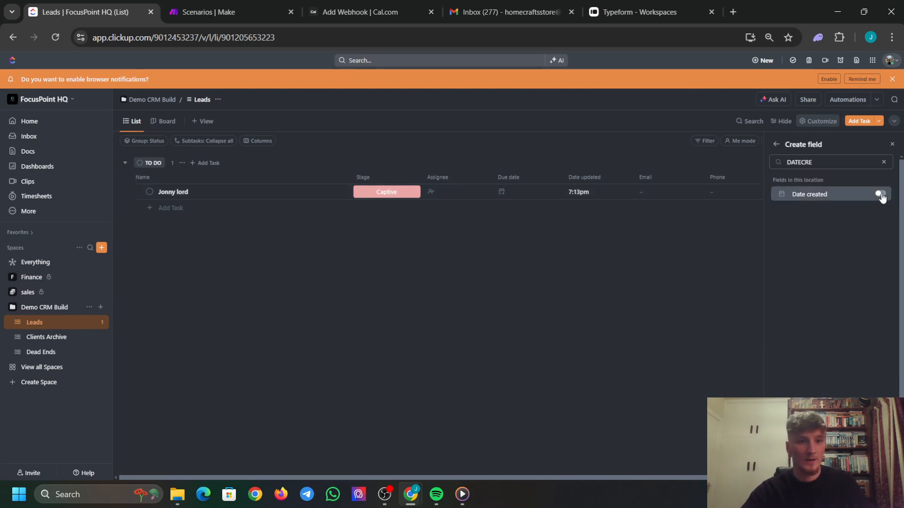
click(880, 193)
Move Date updated right after the task name and narrow Assignee and Due date.
click(656, 256)
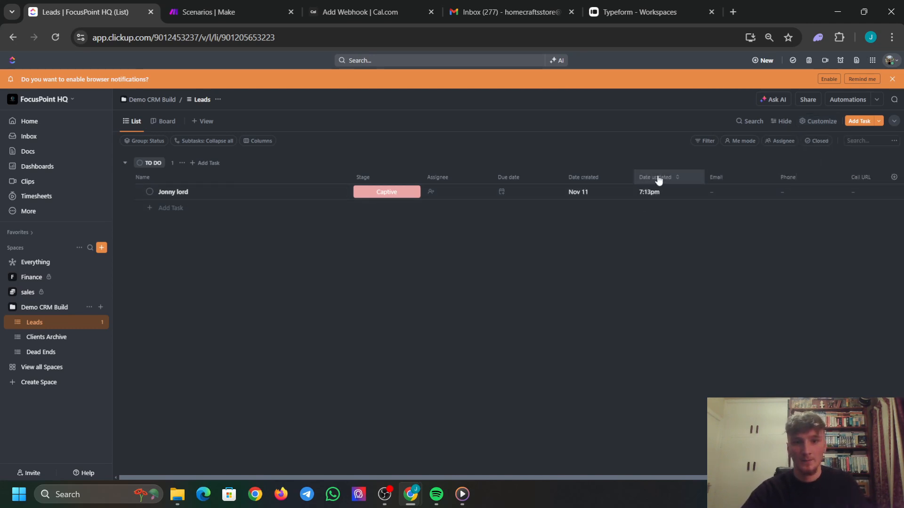
drag(658, 180, 410, 182)
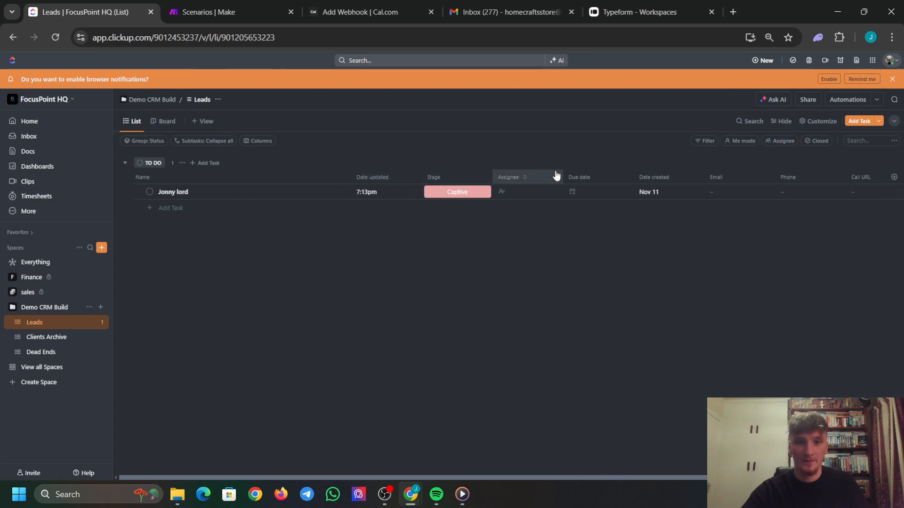
drag(562, 175, 360, 175)
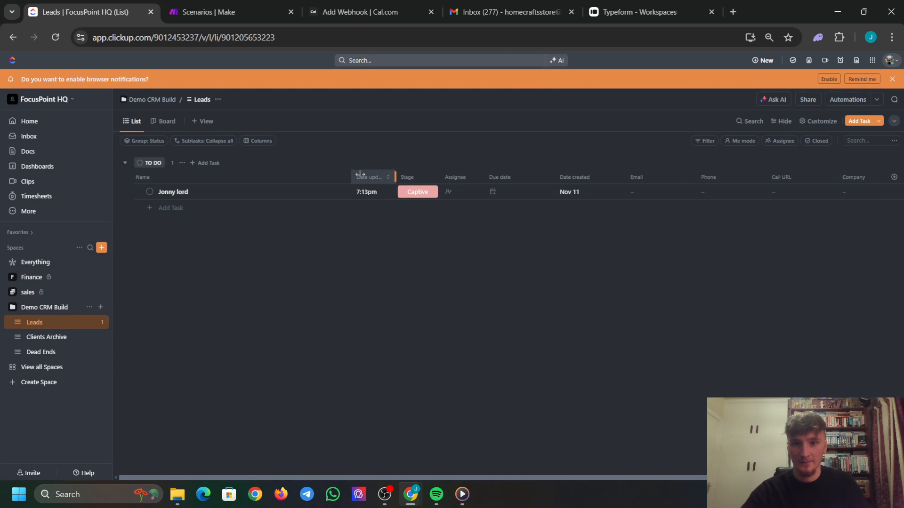
drag(555, 177, 894, 174)
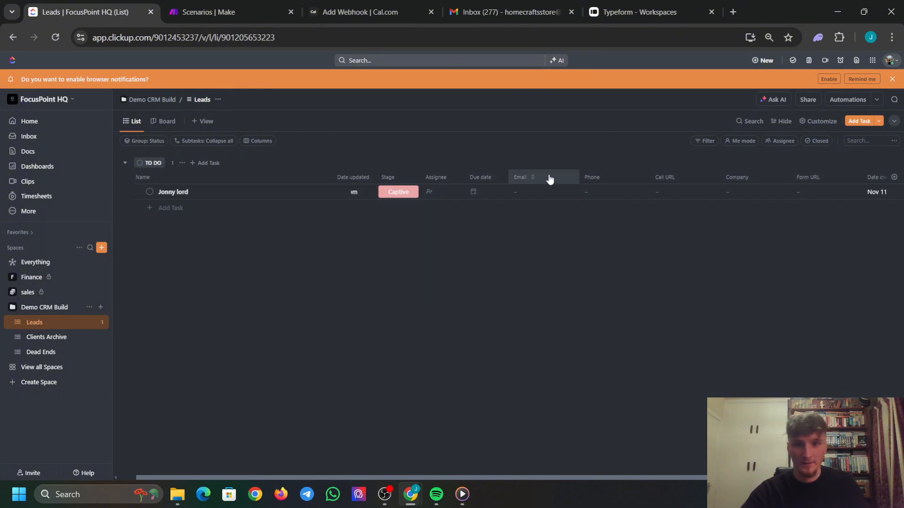
Place Email and Phone after Assignee, narrow them, and move Due date after Call URL.
drag(549, 179, 493, 175)
drag(626, 177, 512, 175)
drag(583, 175, 560, 175)
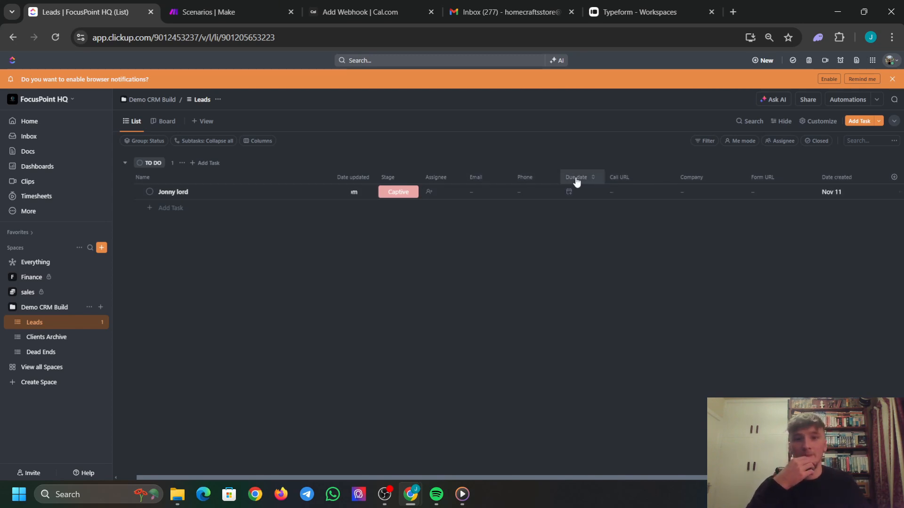
drag(576, 182, 643, 172)
drag(774, 175, 438, 179)
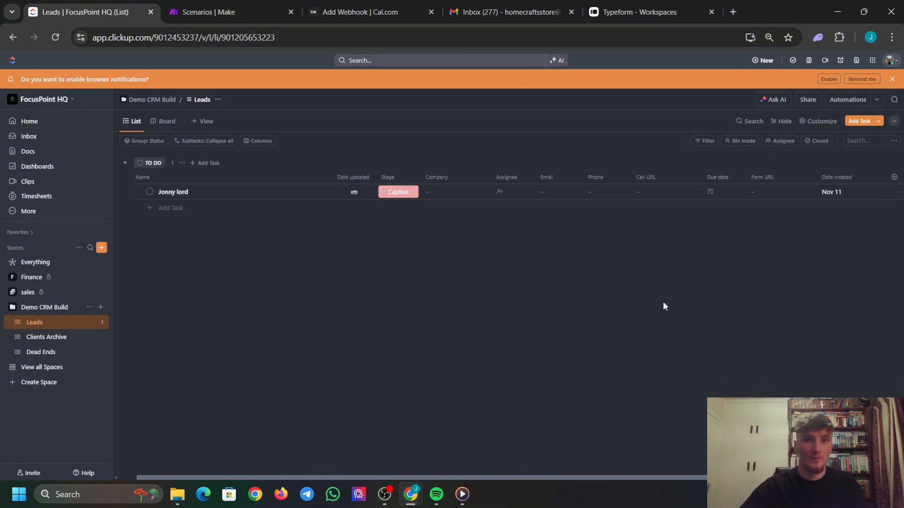
key(ctrl+minus)
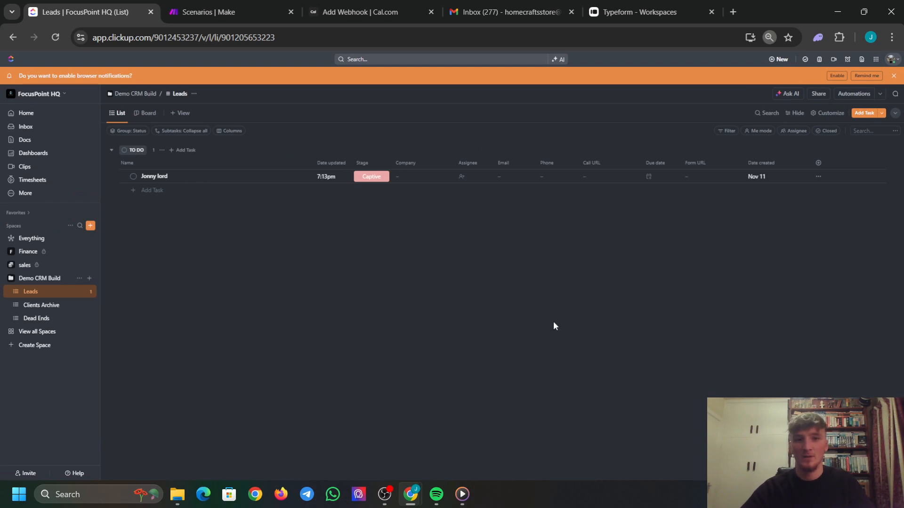
key(ctrl+plus)
key(ctrl+plus)
key(ctrl+plus)
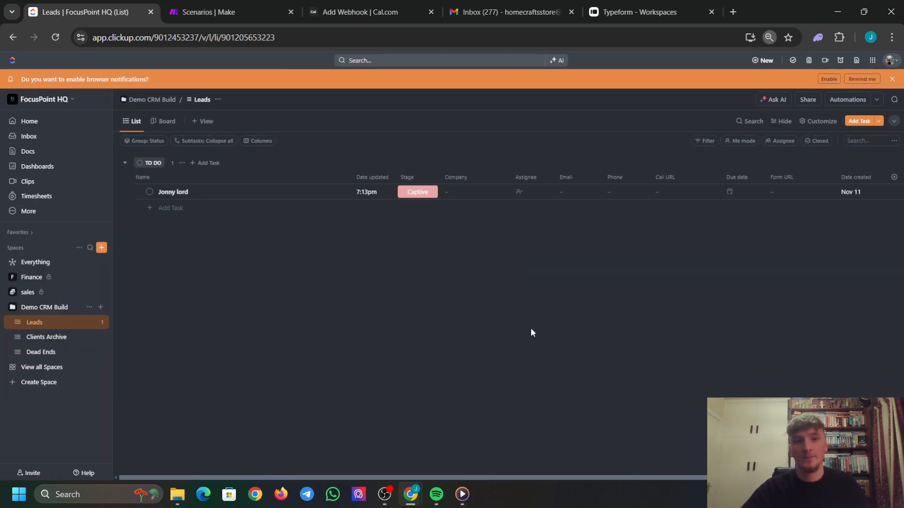
key(ctrl+plus)
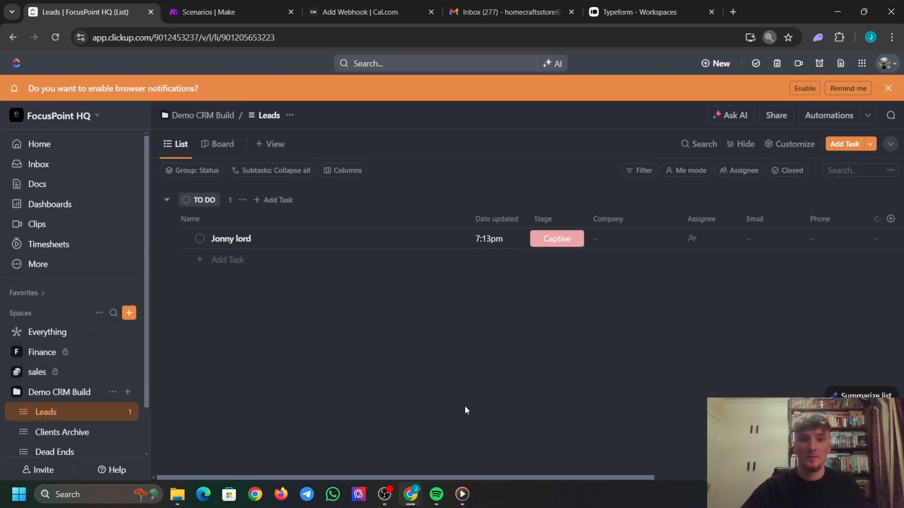
drag(559, 477, 476, 429)
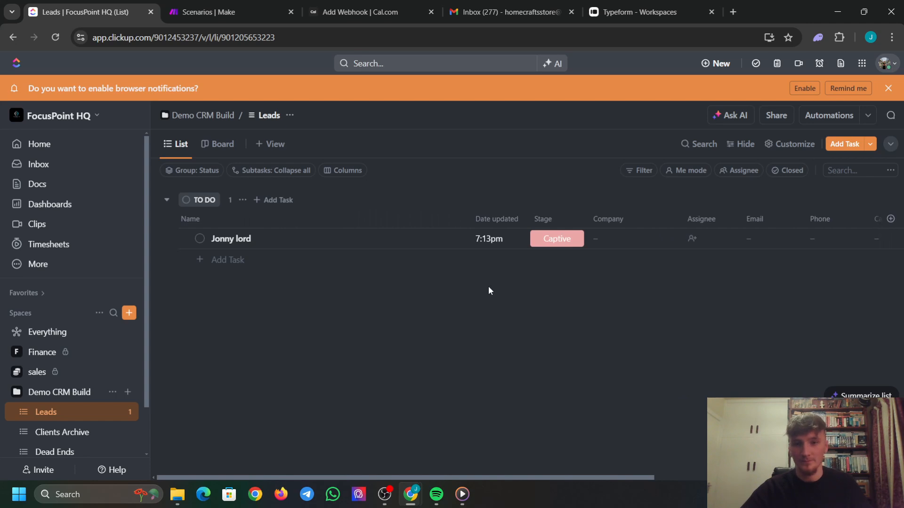
key(ctrl+minus)
key(ctrl+minus)
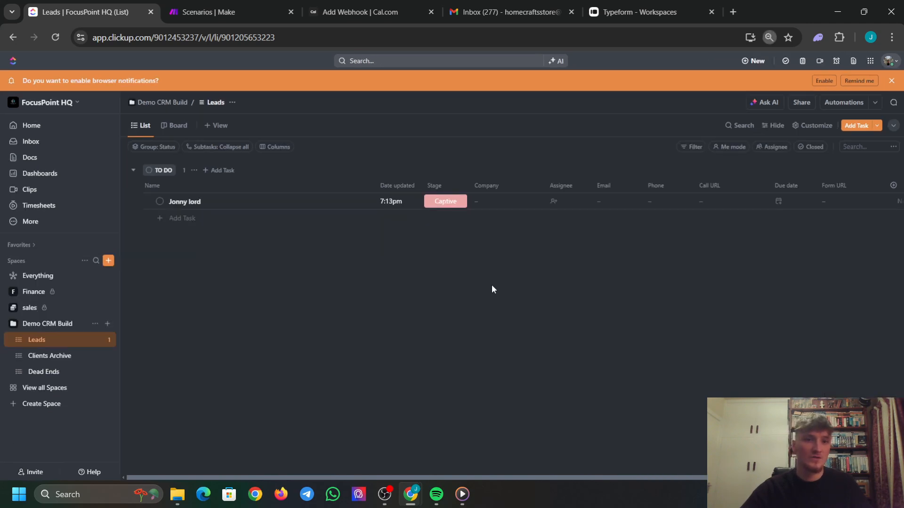
key(ctrl+minus)
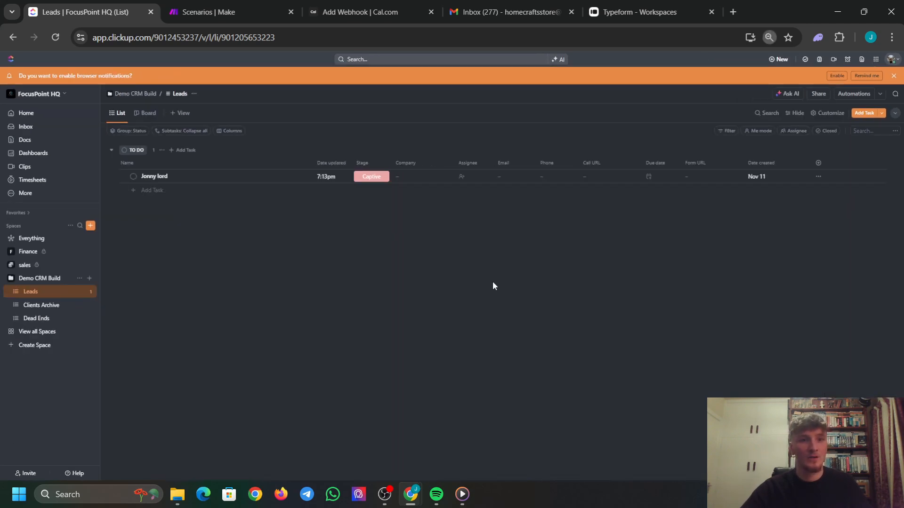
key(ctrl+plus)
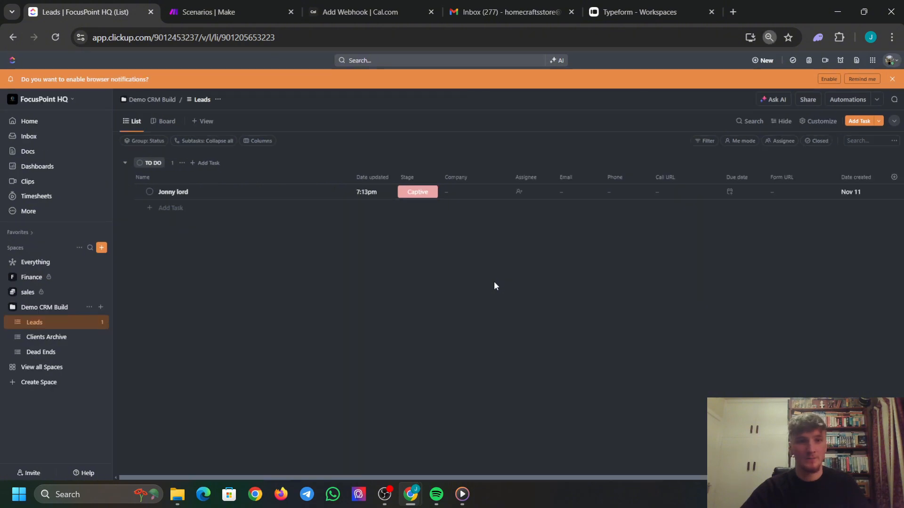
Narrow the Company, Call URL and Form URL columns so the Leads table fits through Date created.
drag(660, 478, 539, 479)
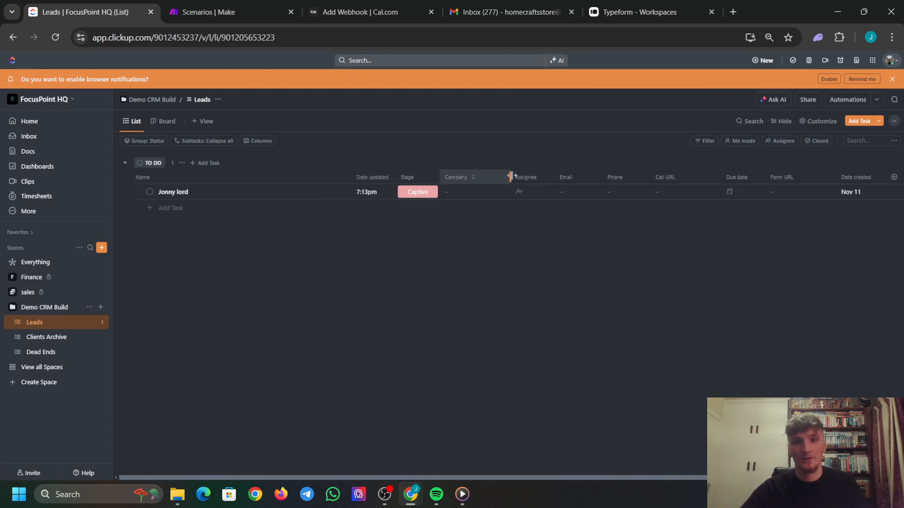
drag(512, 177, 486, 178)
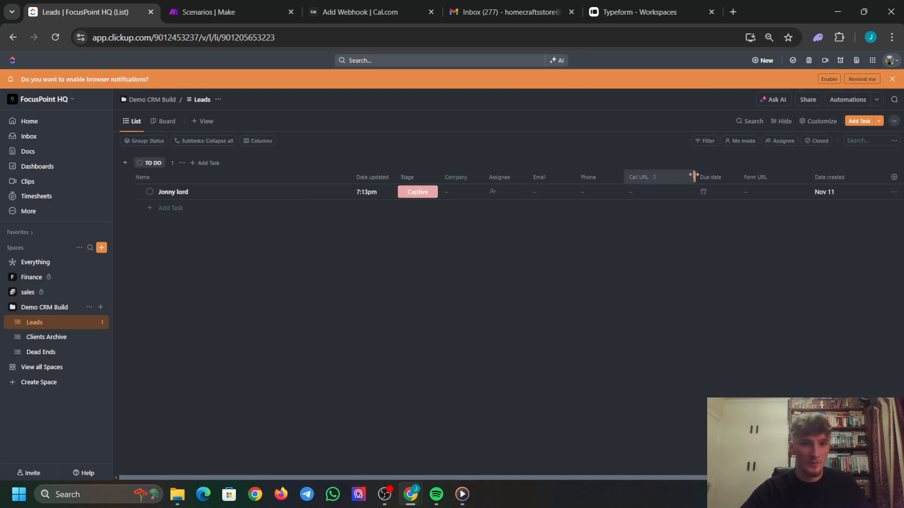
drag(693, 178, 585, 182)
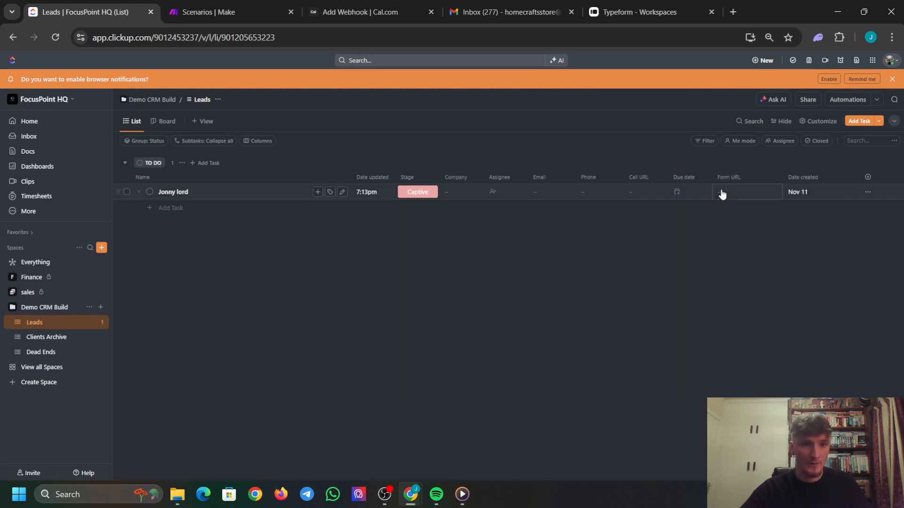
drag(782, 177, 756, 178)
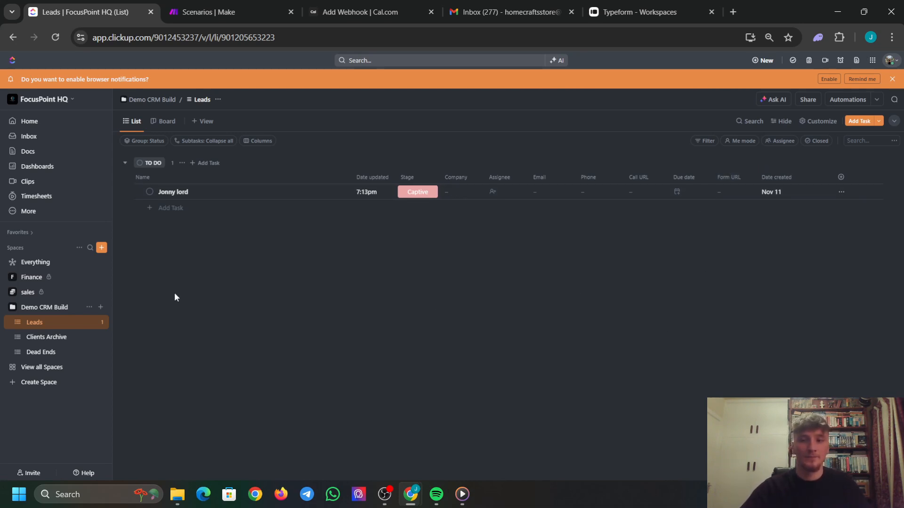
Add a task named with the lead's name to the Clients Archive list.
click(68, 338)
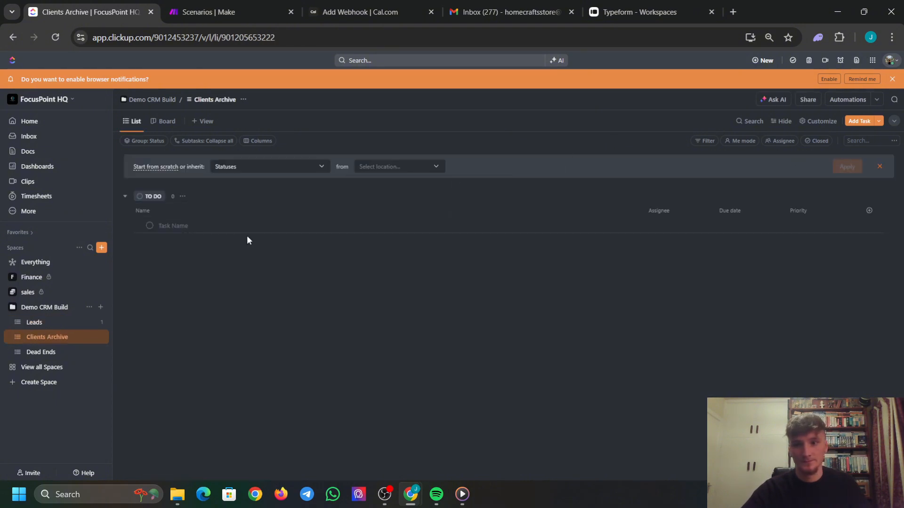
click(248, 225)
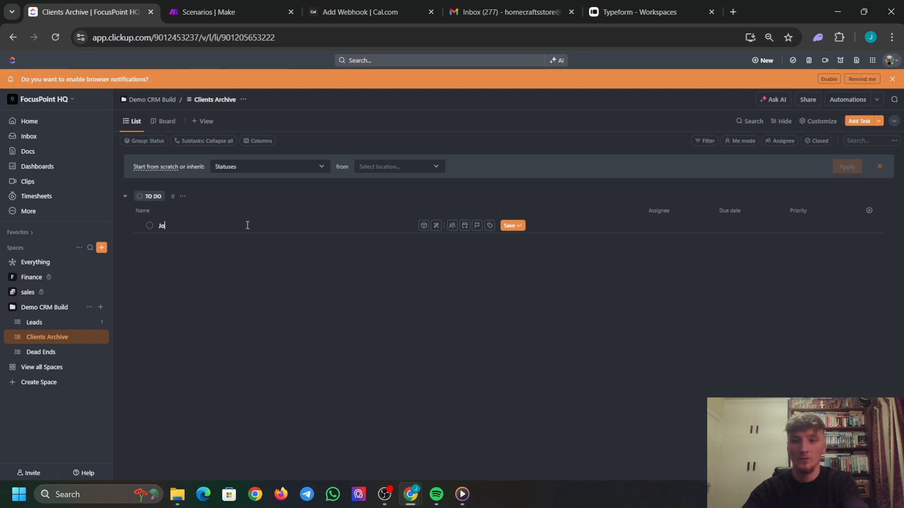
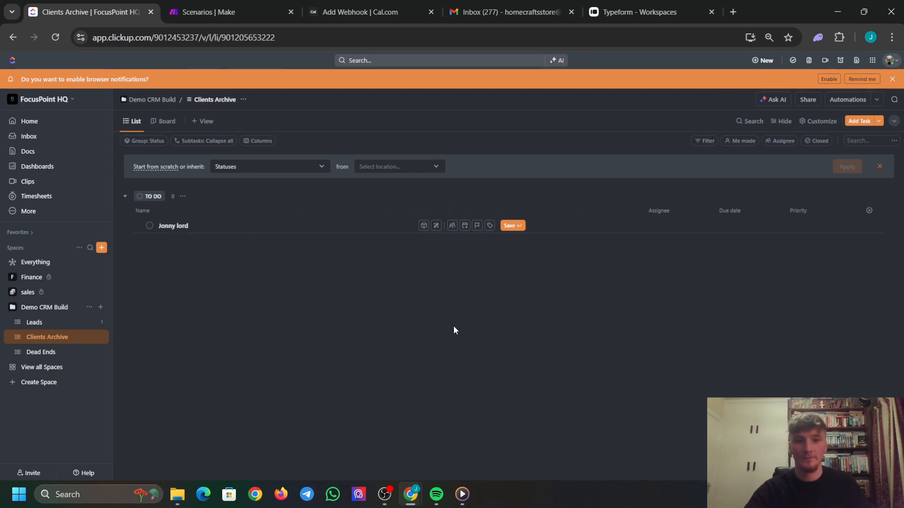
key(Return)
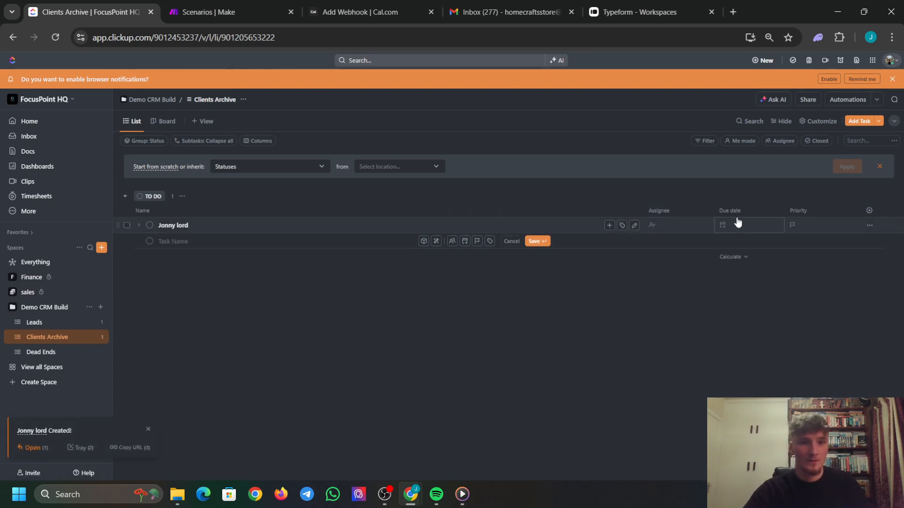
Hide the Due date and Priority columns and narrow the Name column toward Assignee.
click(766, 212)
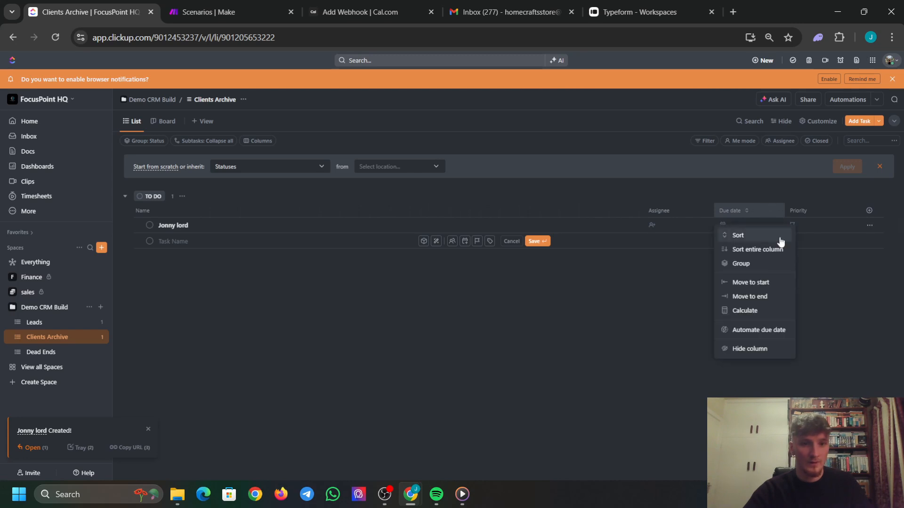
click(768, 349)
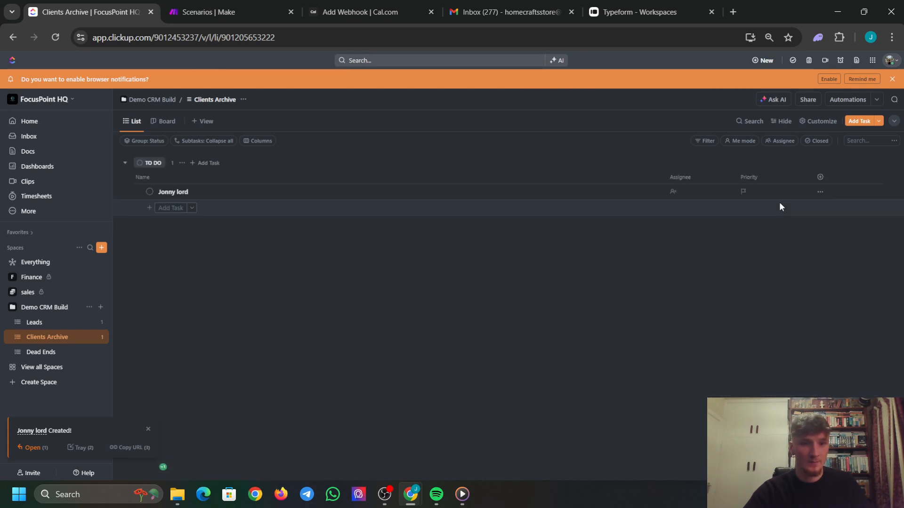
click(787, 175)
click(781, 315)
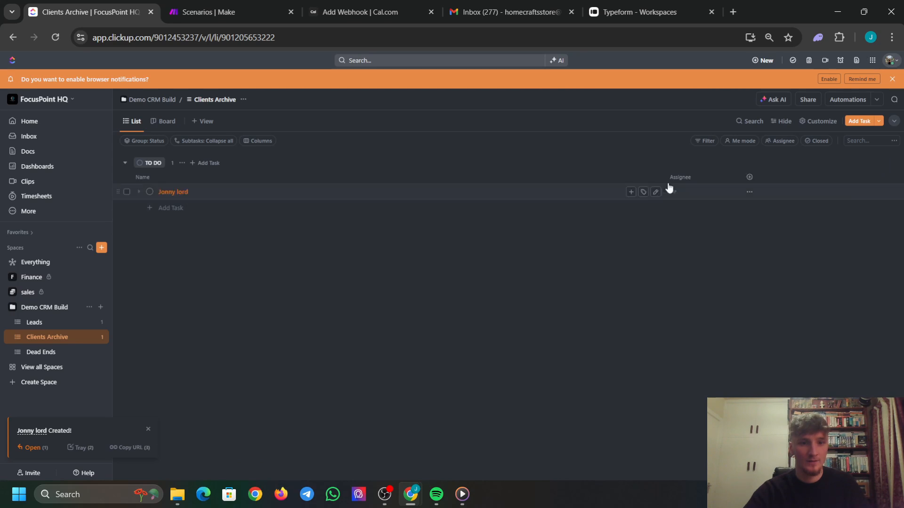
drag(680, 178, 434, 185)
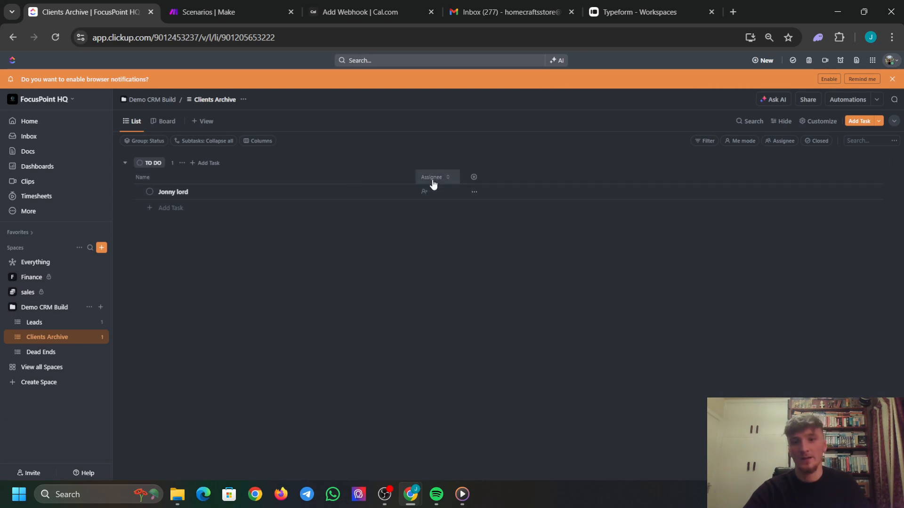
Add the existing Company text field as a column in Clients Archive.
click(473, 177)
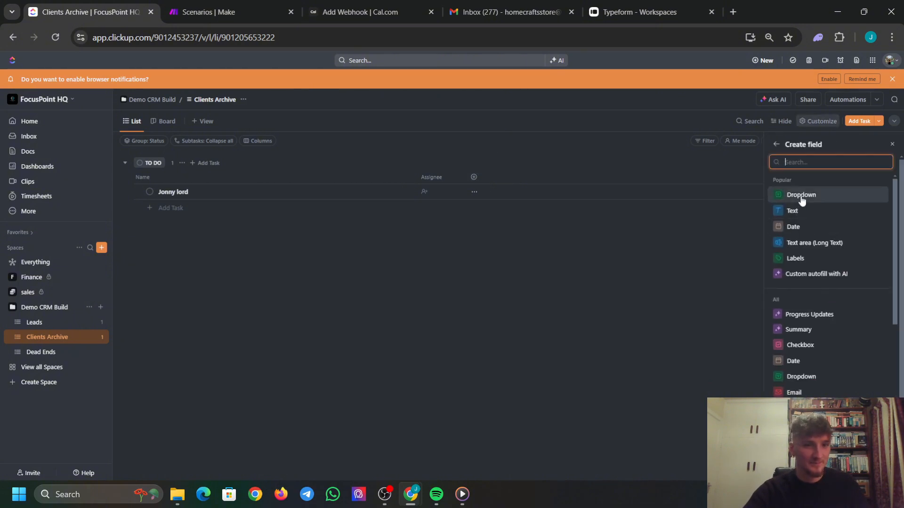
mouse_move(802, 201)
mouse_move(814, 226)
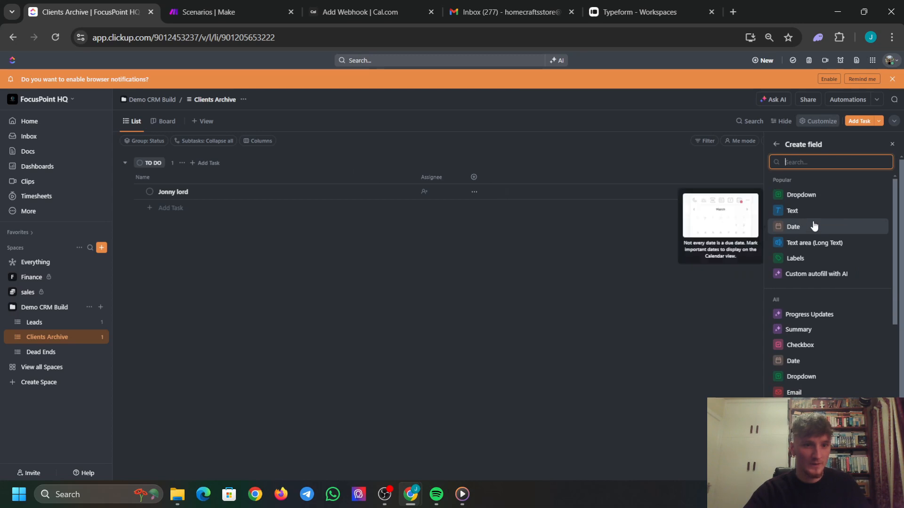
click(803, 209)
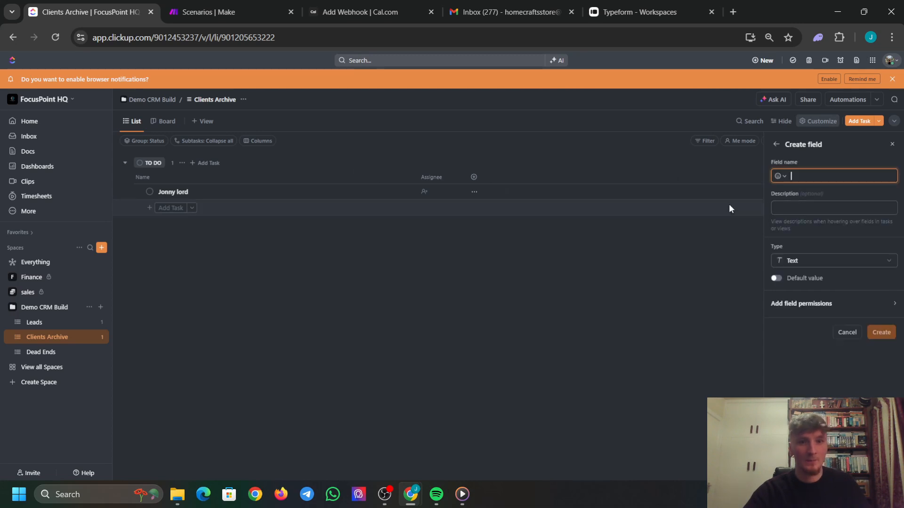
text(Compar)
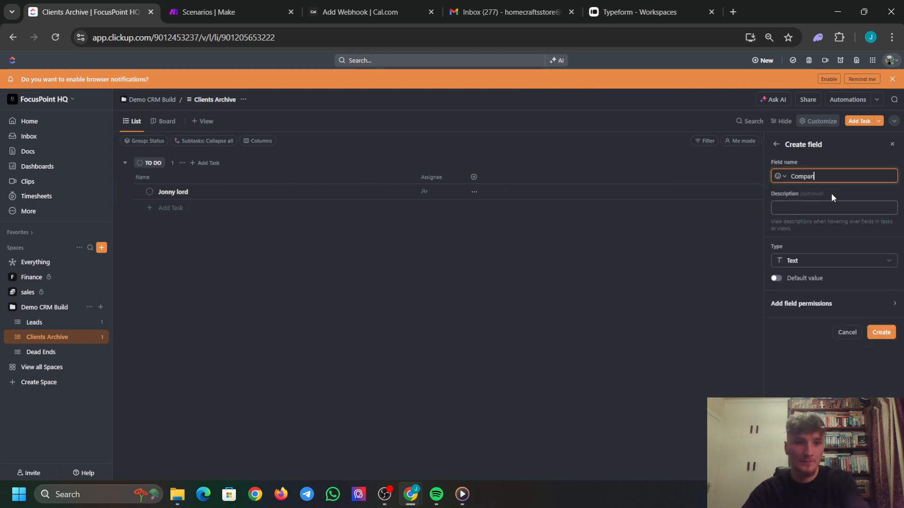
key(BackSpace)
text(ny)
key(Return)
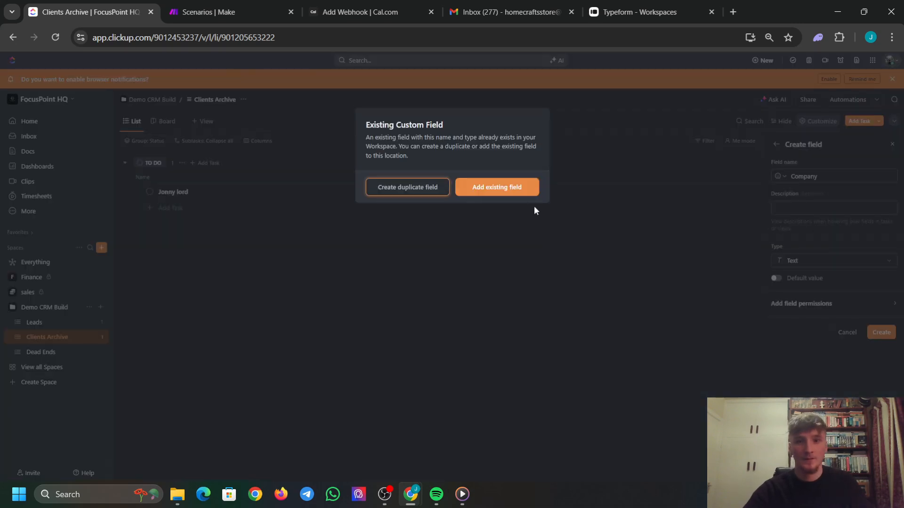
click(523, 188)
Add the Phone, Contact Email and Date created columns to the list.
click(551, 178)
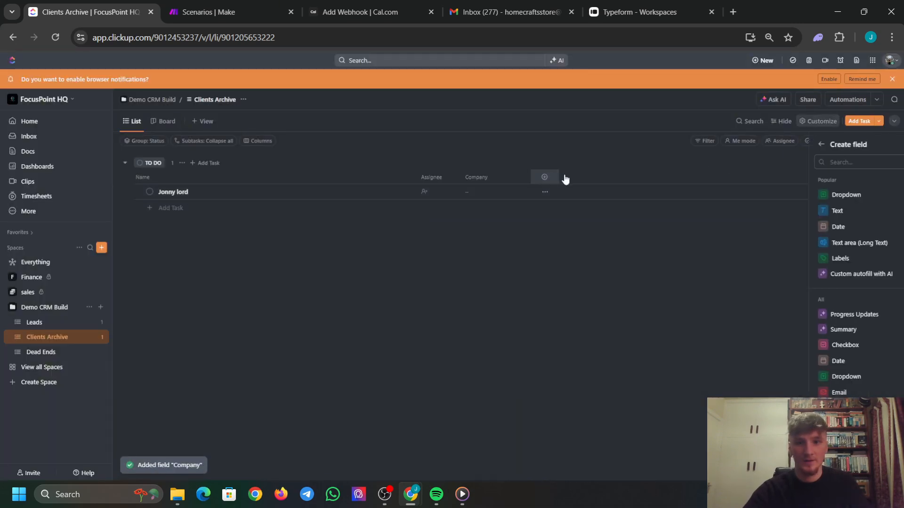
text(one)
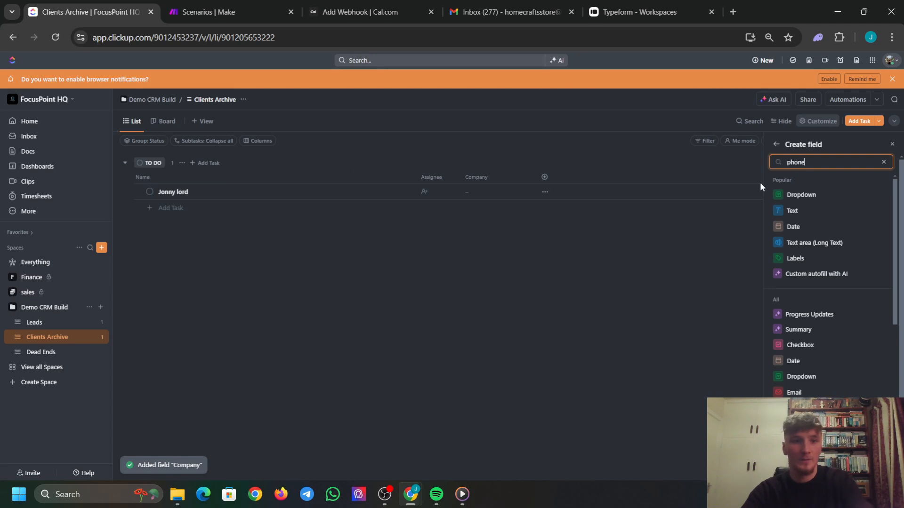
click(880, 275)
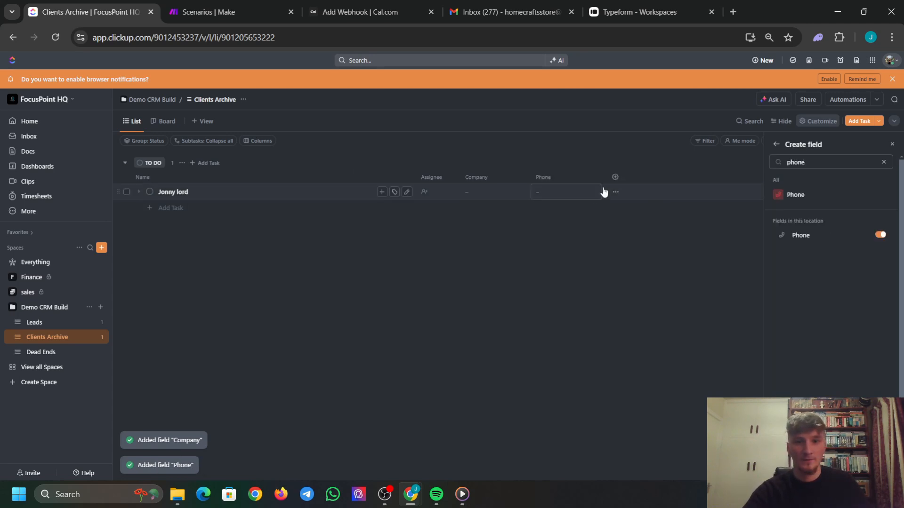
click(614, 177)
click(616, 177)
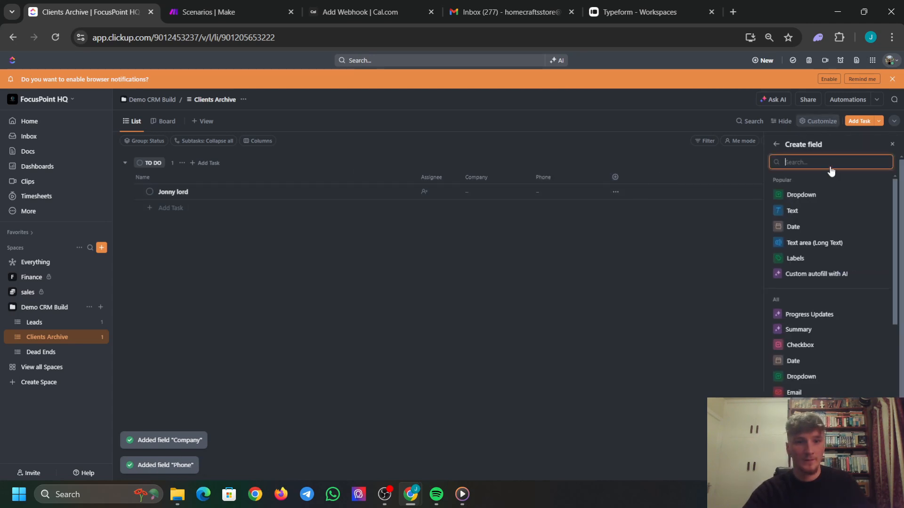
text(email)
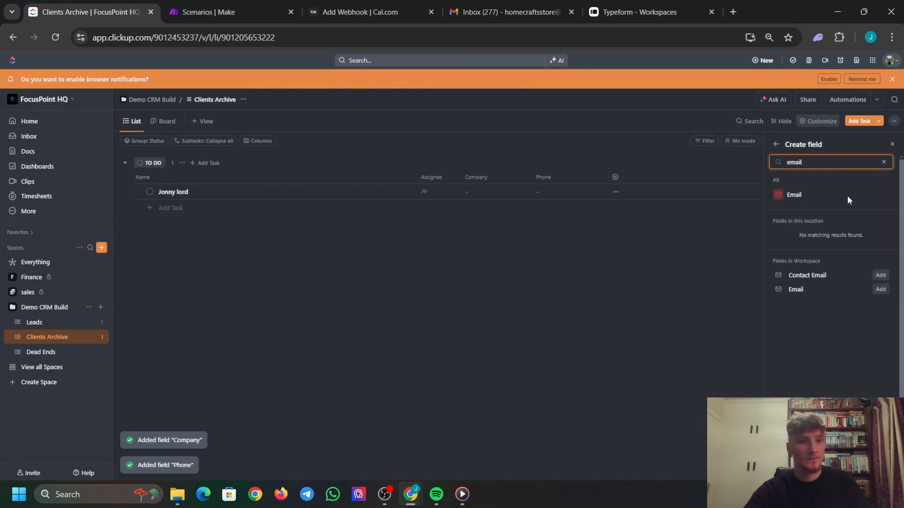
click(880, 275)
click(529, 269)
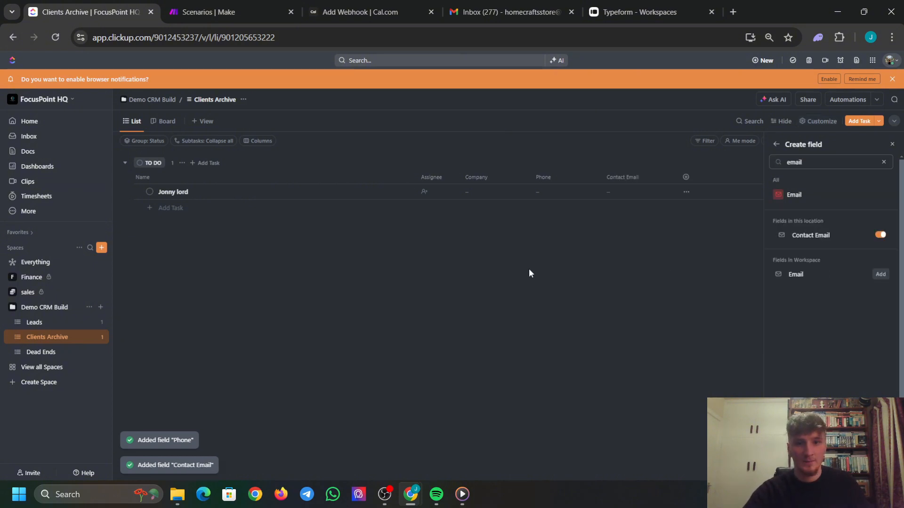
click(686, 177)
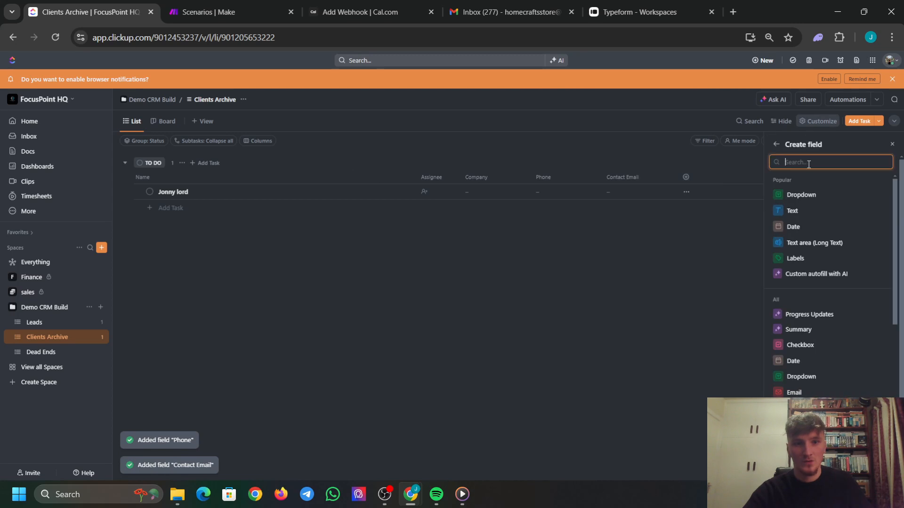
text(date cre)
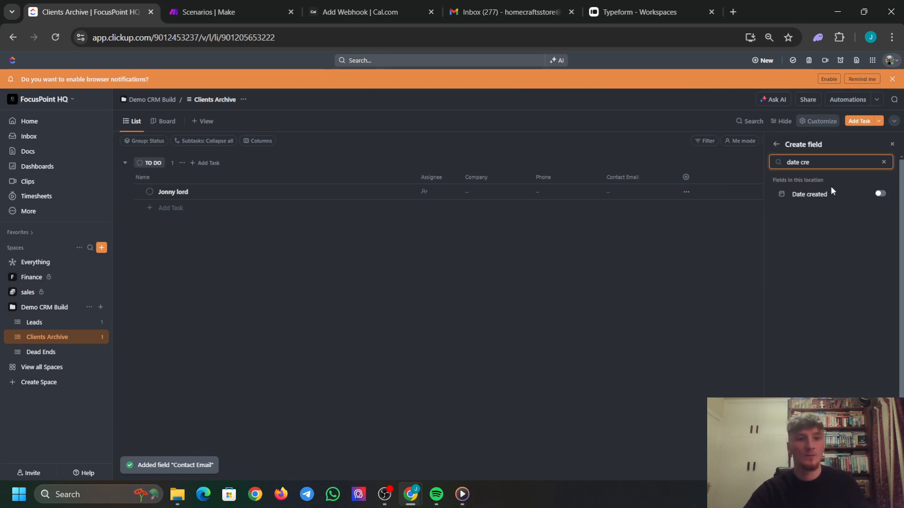
click(879, 196)
click(635, 235)
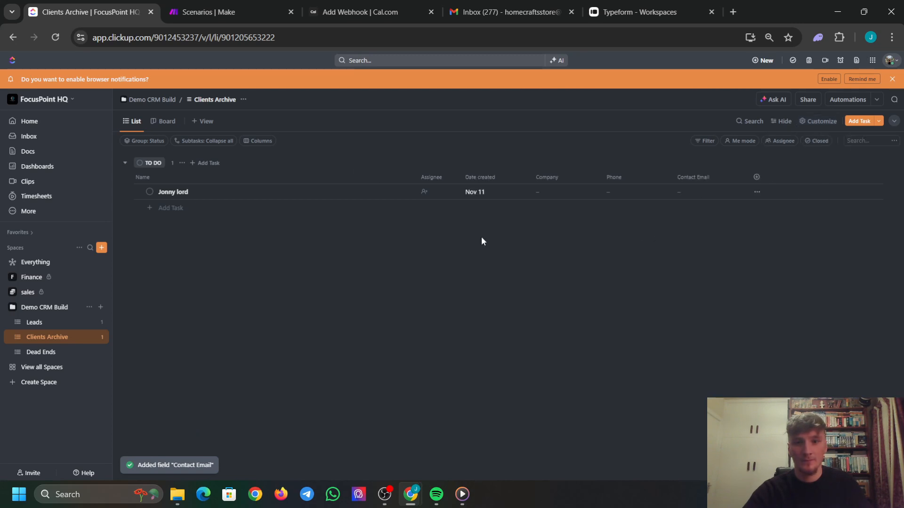
Move Date created right after Name, then narrow Date created, Phone, Contact Email and Company columns.
drag(484, 184, 433, 181)
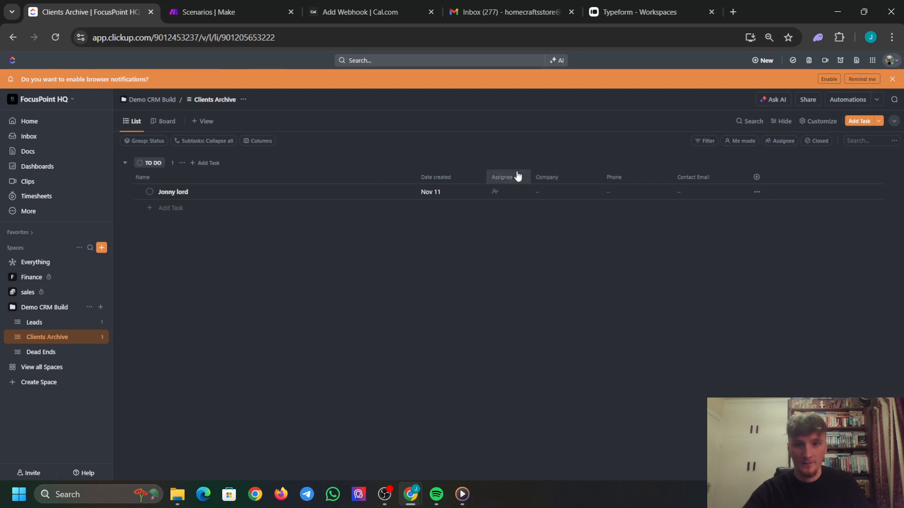
drag(484, 177, 458, 177)
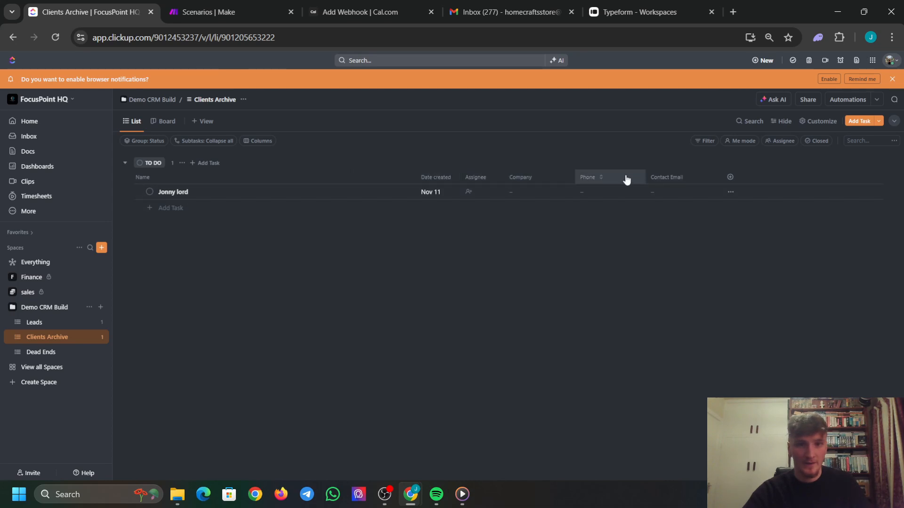
drag(649, 177, 623, 177)
drag(689, 177, 661, 176)
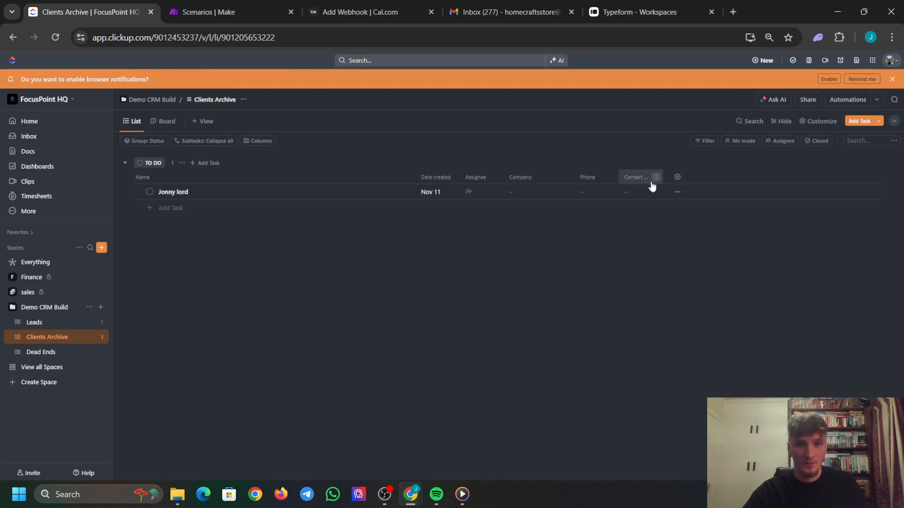
drag(575, 177, 549, 175)
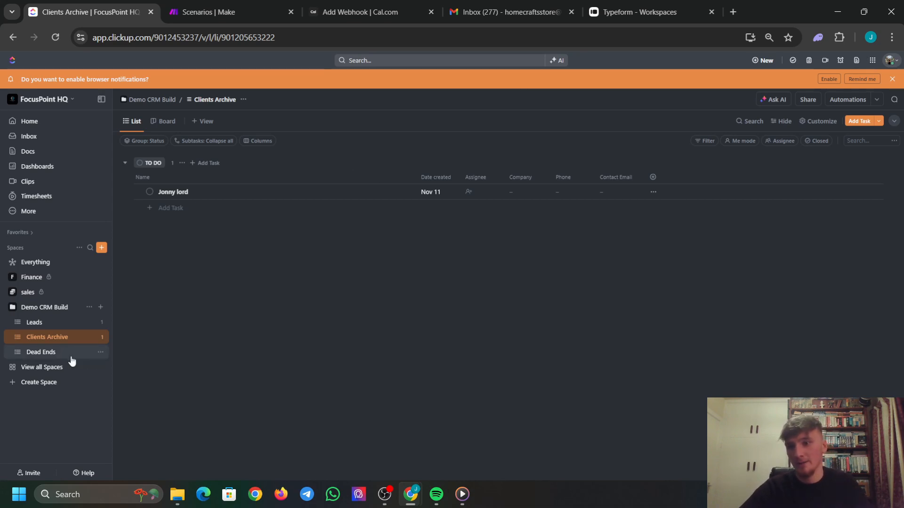
Create a task with the lead's name in Dead Ends and narrow its Name column.
click(47, 352)
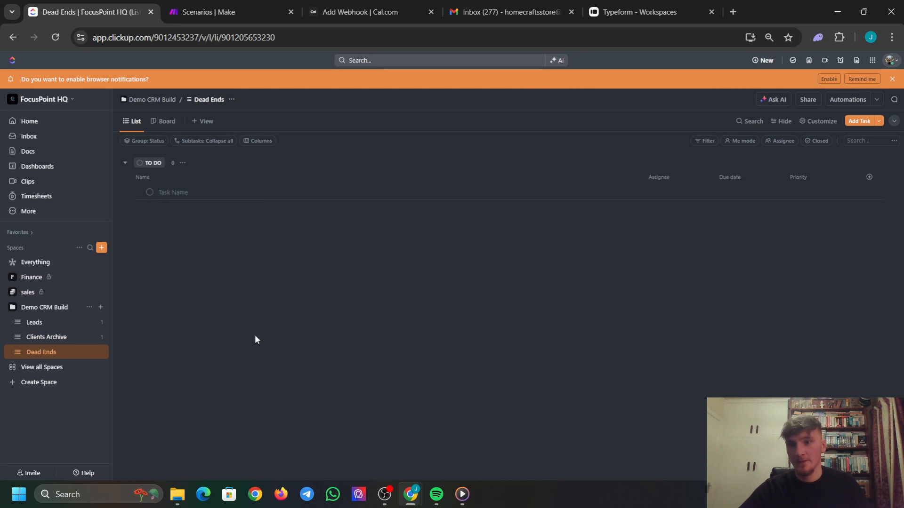
click(307, 194)
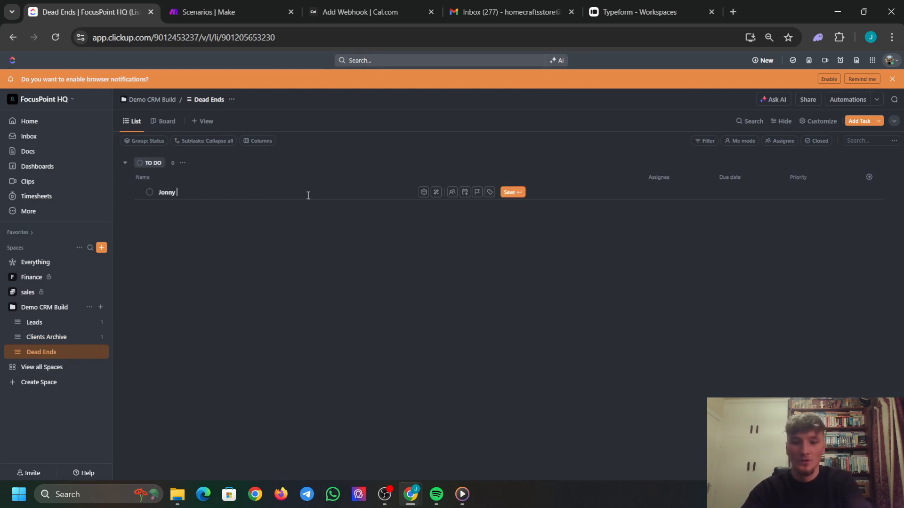
key(Return)
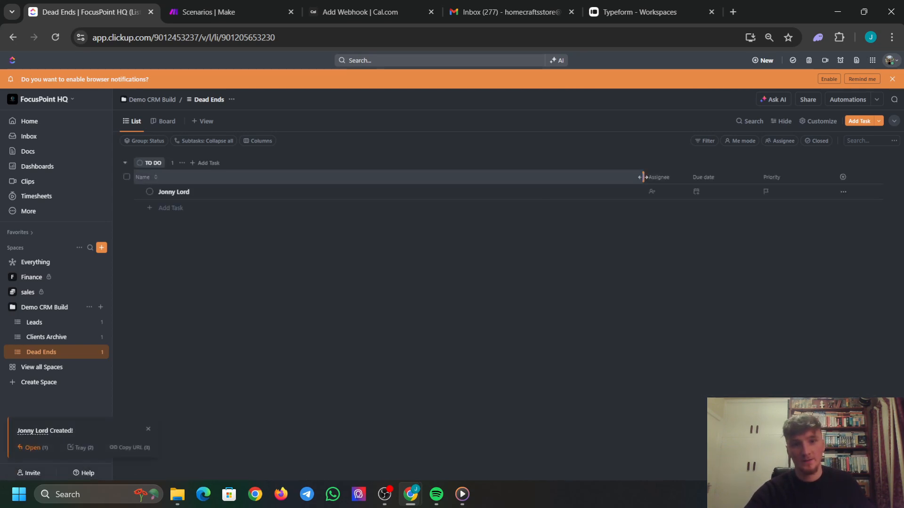
drag(642, 176, 433, 176)
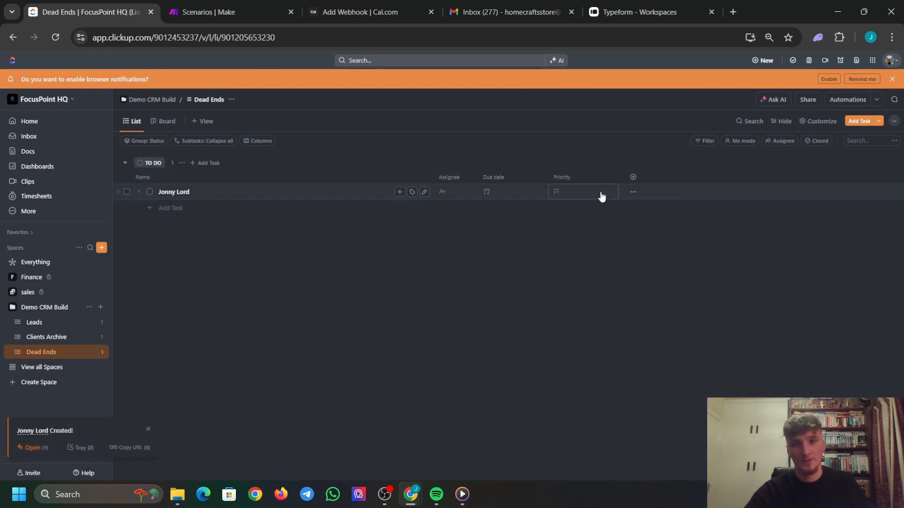
Hide the Due date column and add the existing Reason long-text field.
click(522, 180)
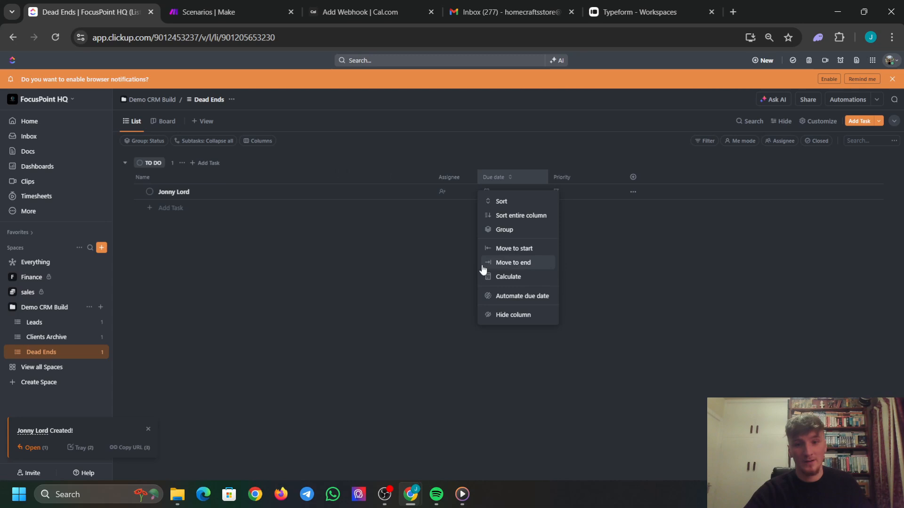
click(514, 322)
click(562, 177)
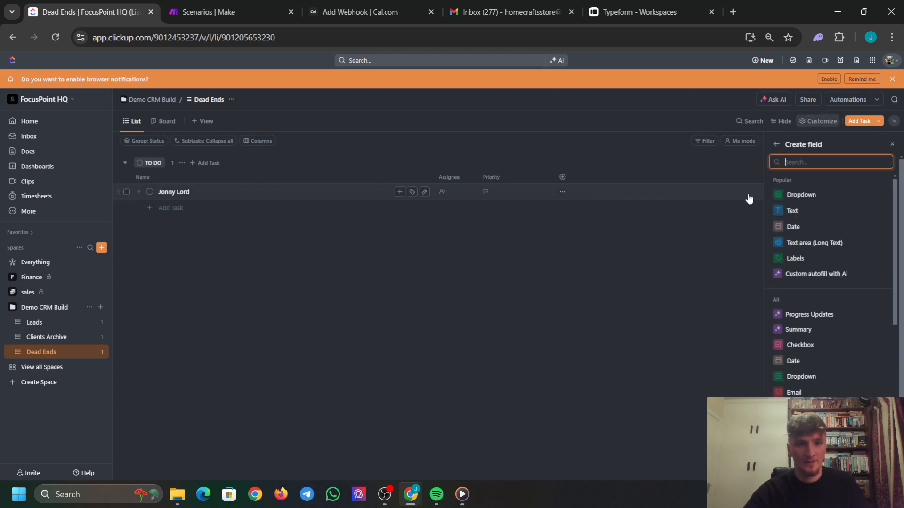
text(text)
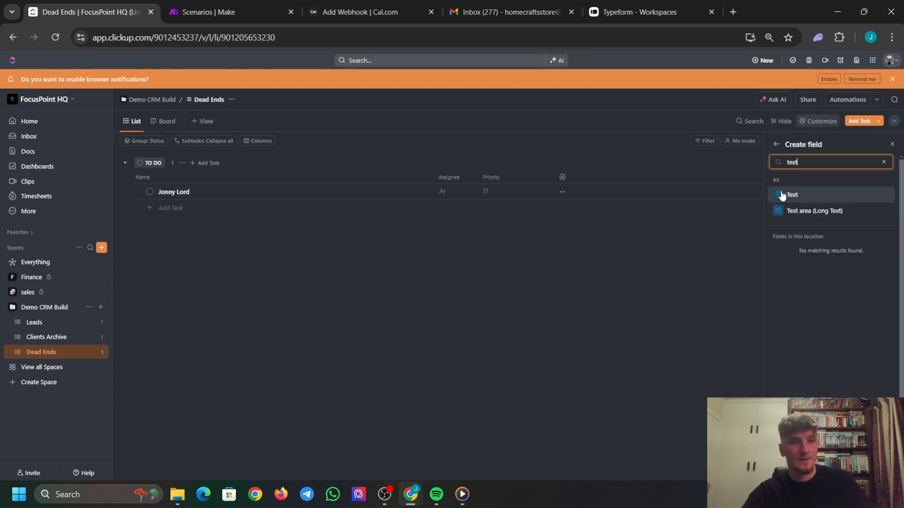
click(801, 211)
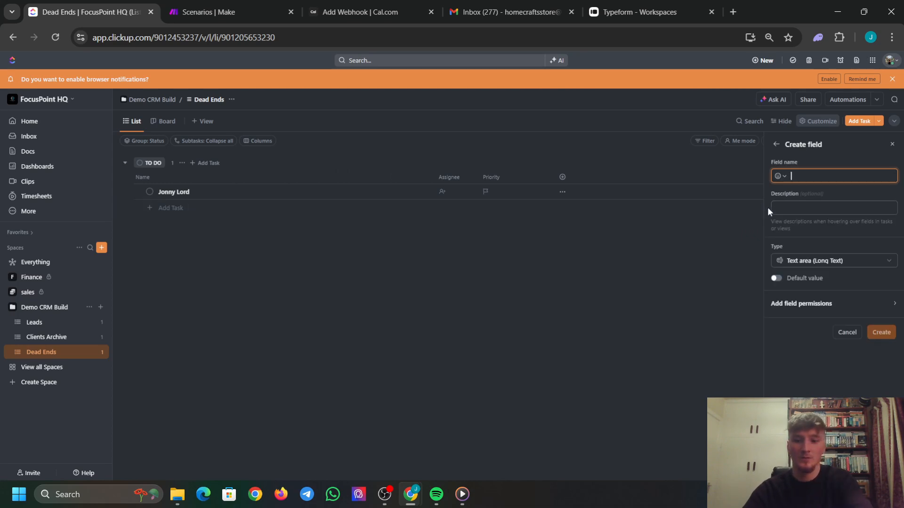
text(Reason)
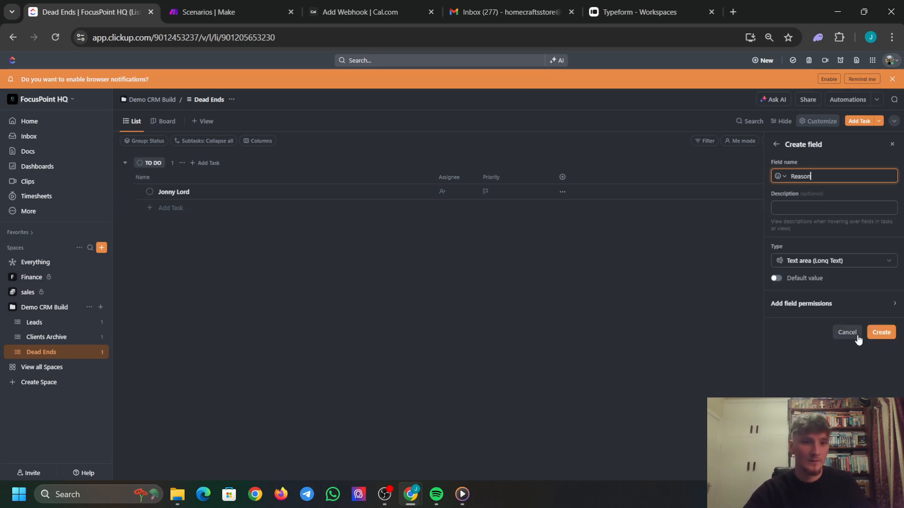
click(880, 333)
click(504, 188)
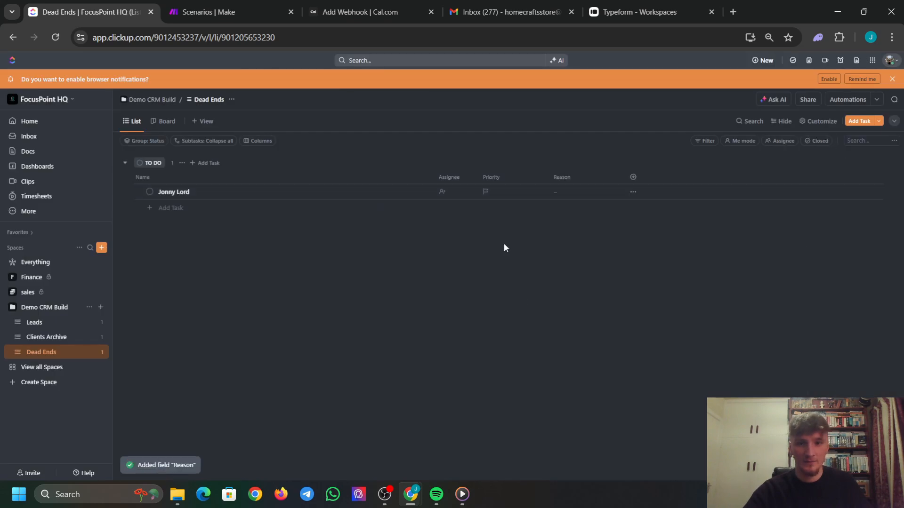
Hide Priority, add the Email and Phone columns, and move Reason after Phone.
click(516, 184)
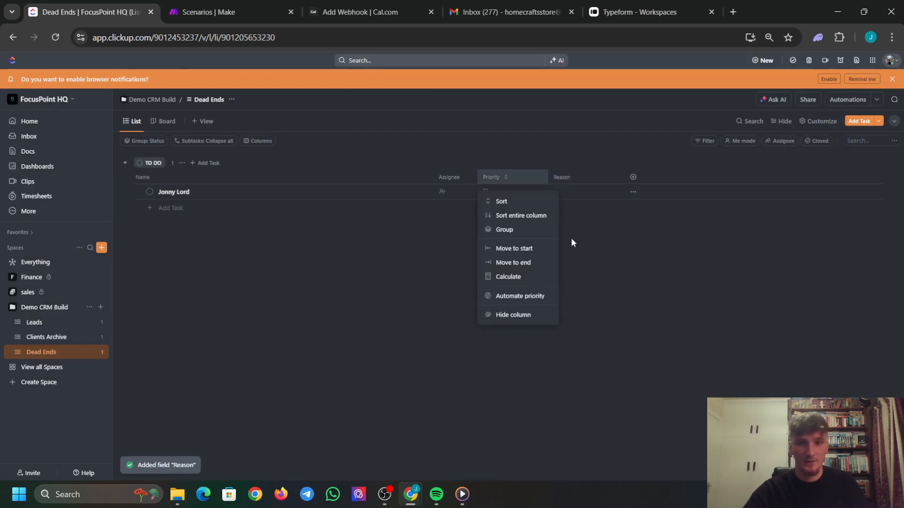
click(524, 316)
click(562, 178)
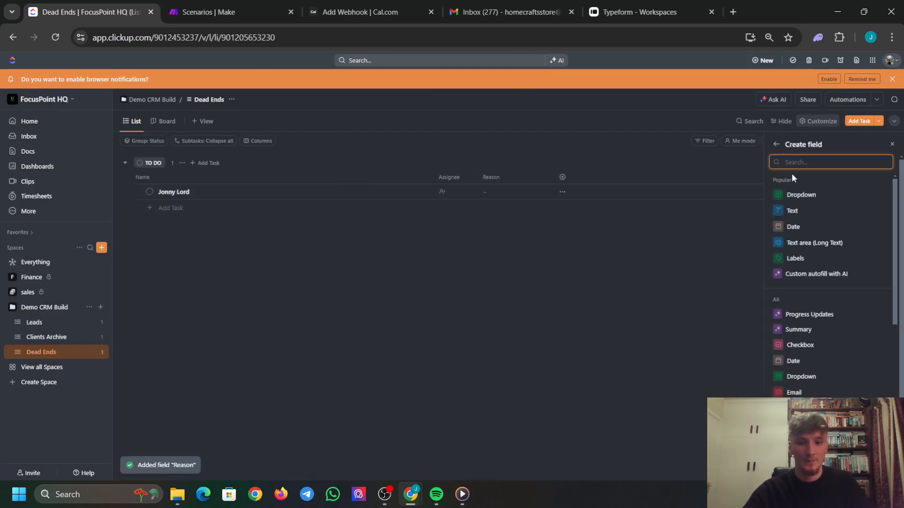
text(email)
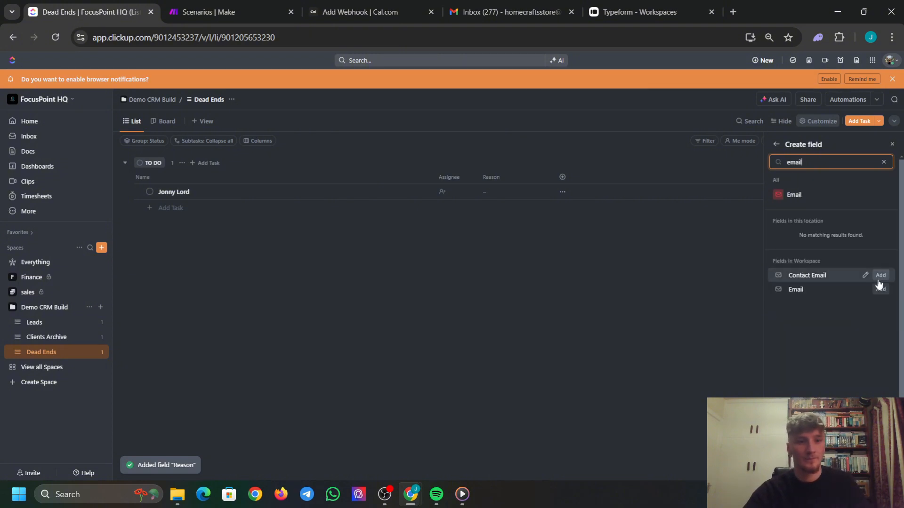
click(880, 290)
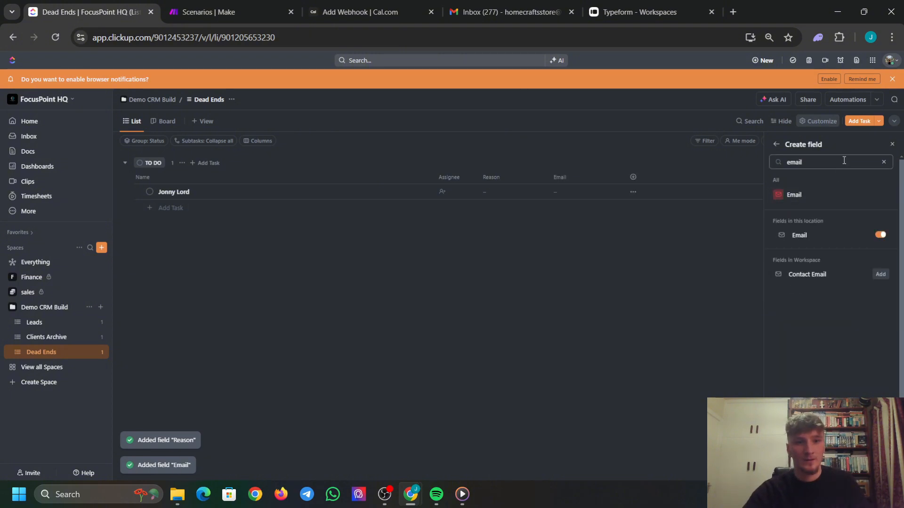
click(747, 162)
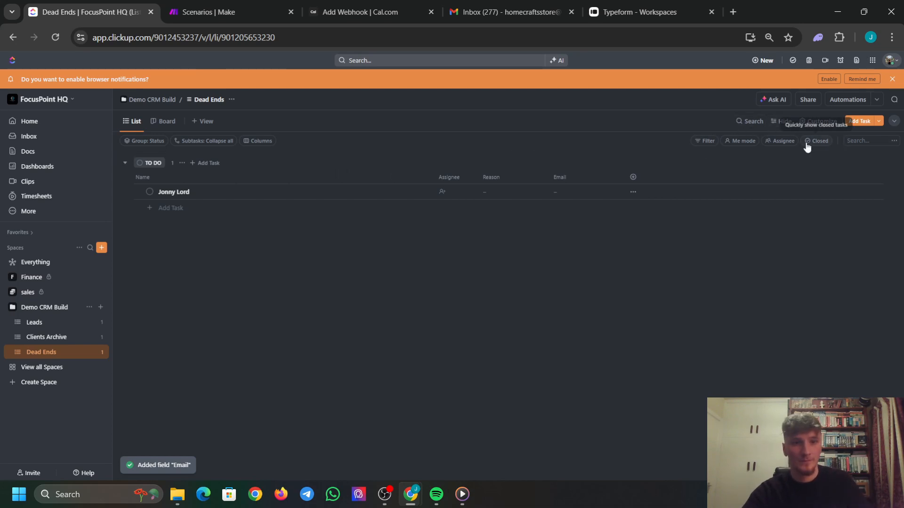
click(633, 177)
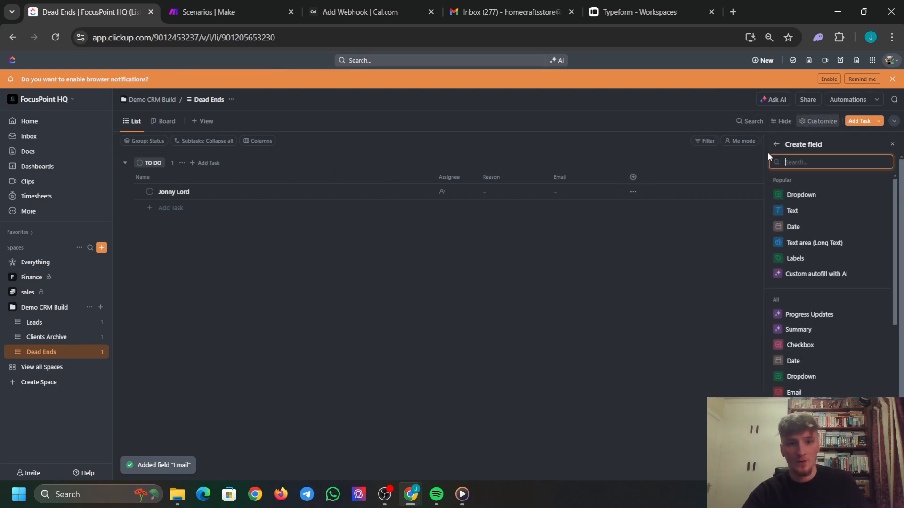
text(phone)
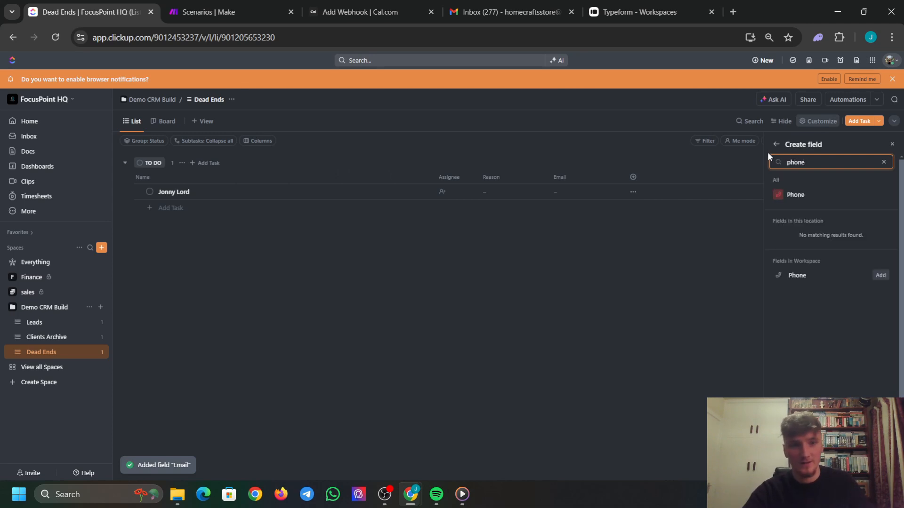
click(880, 275)
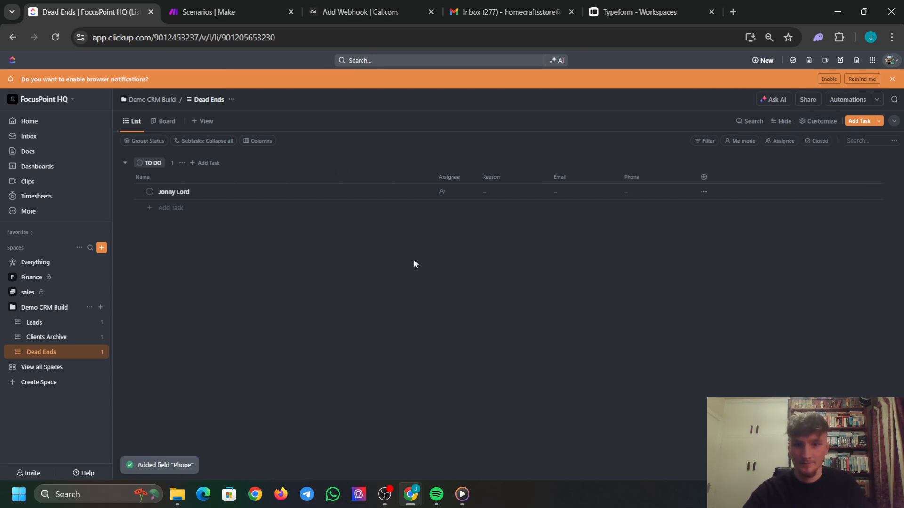
drag(513, 180, 664, 173)
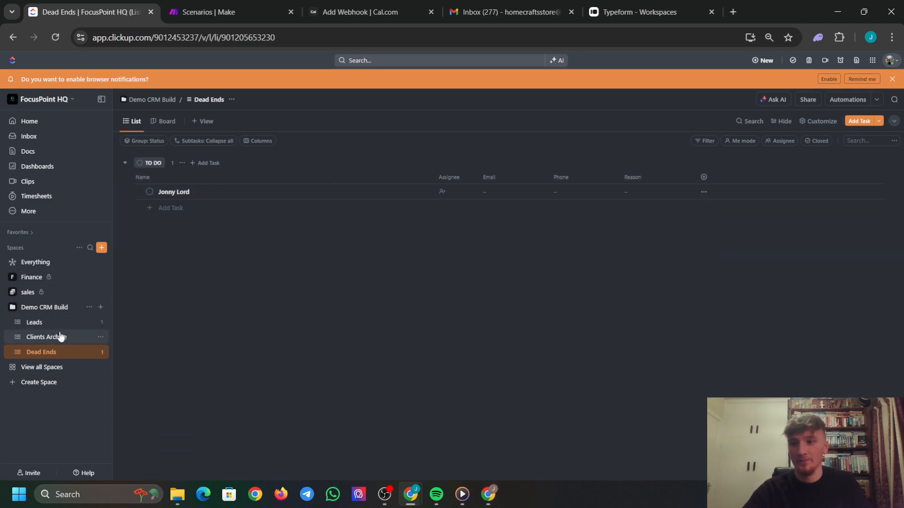
In Clients Archive, add the Cash Collected money field and the Contracted Revenue field.
click(64, 345)
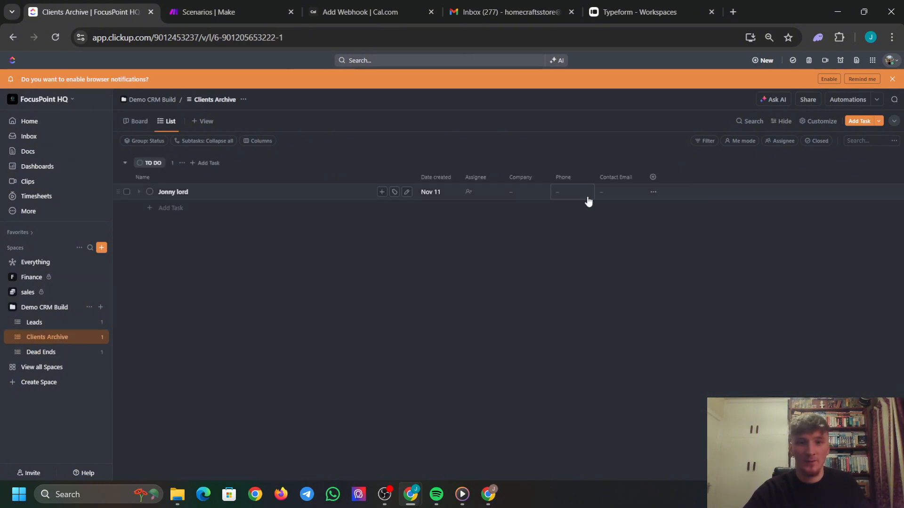
click(654, 178)
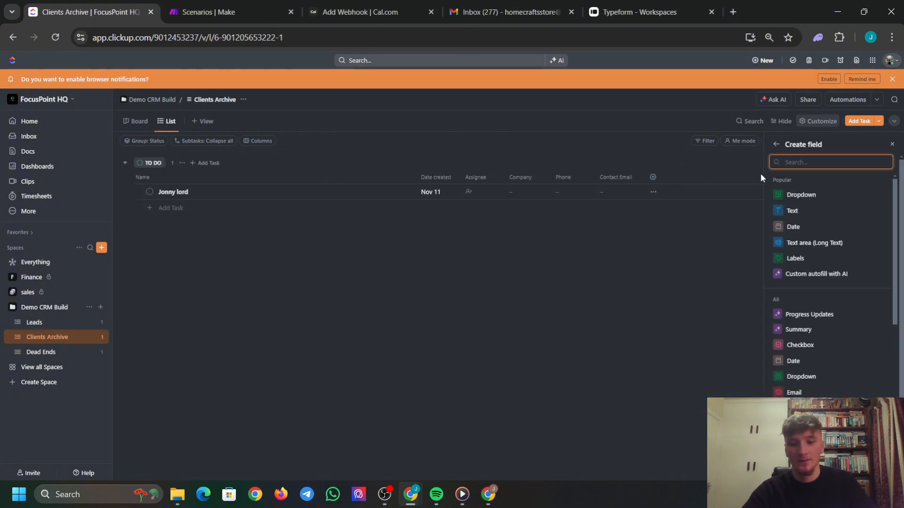
text(money)
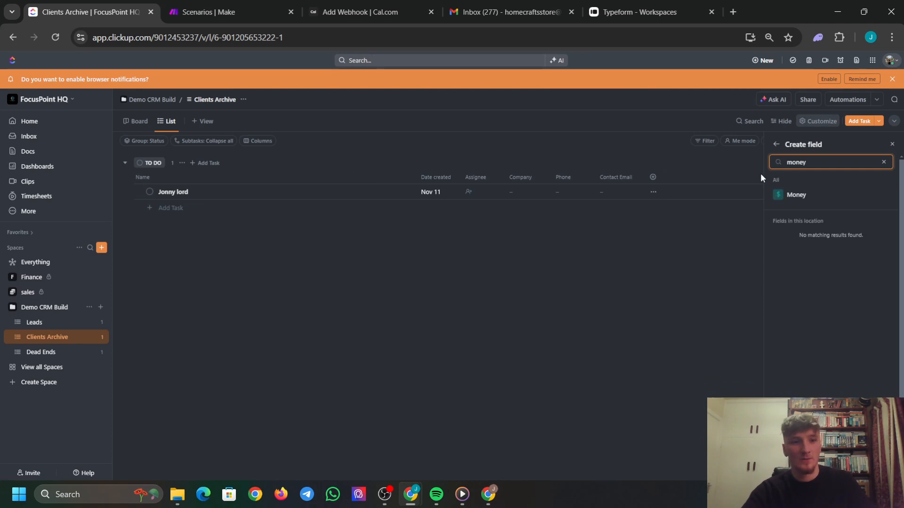
click(806, 194)
text(c)
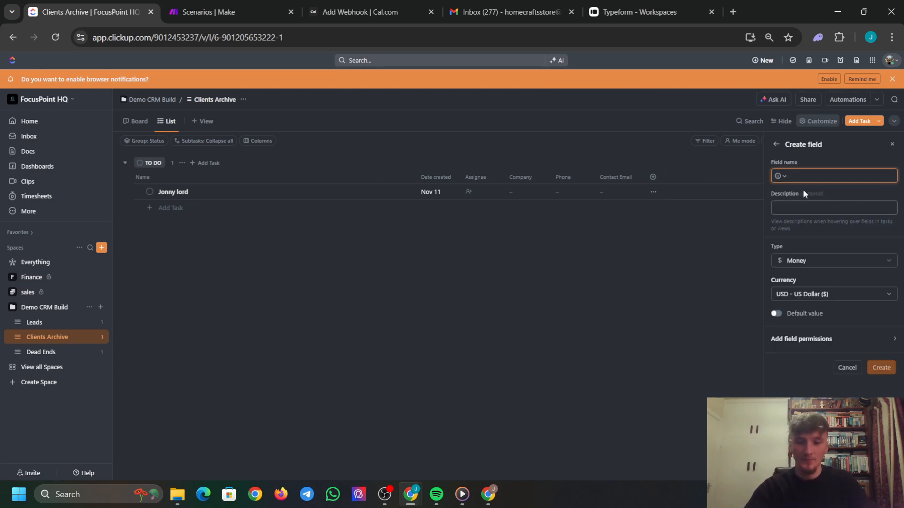
text(ash Co)
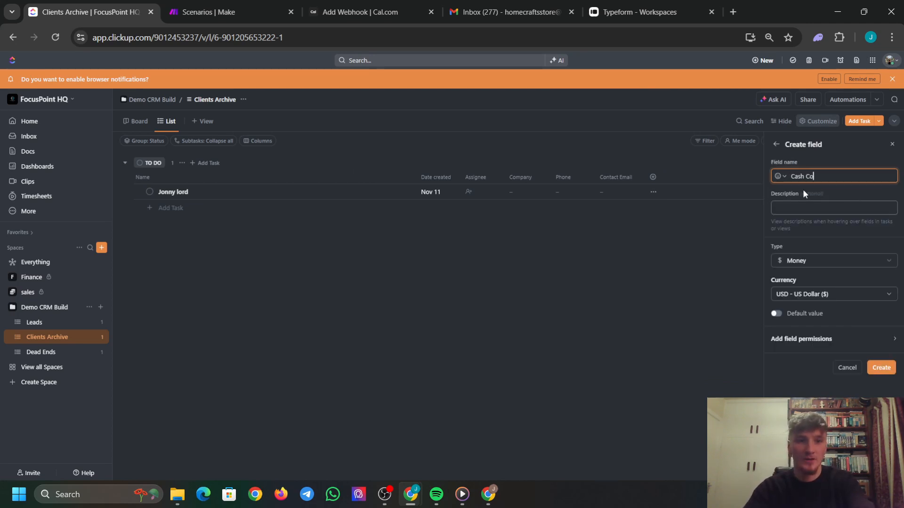
text(llected)
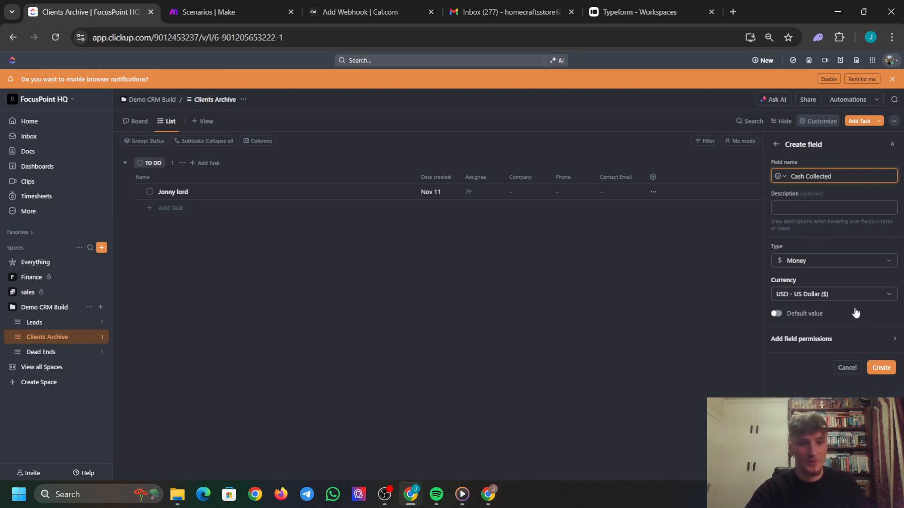
click(881, 368)
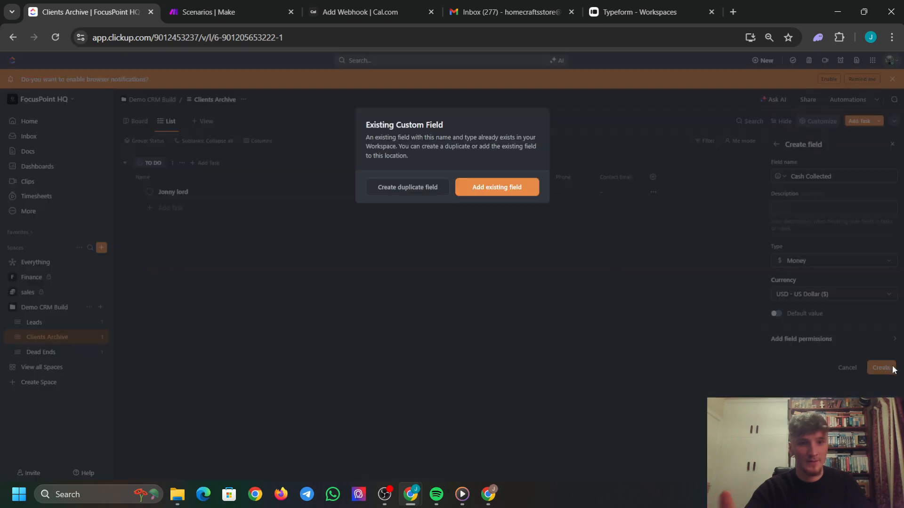
click(488, 187)
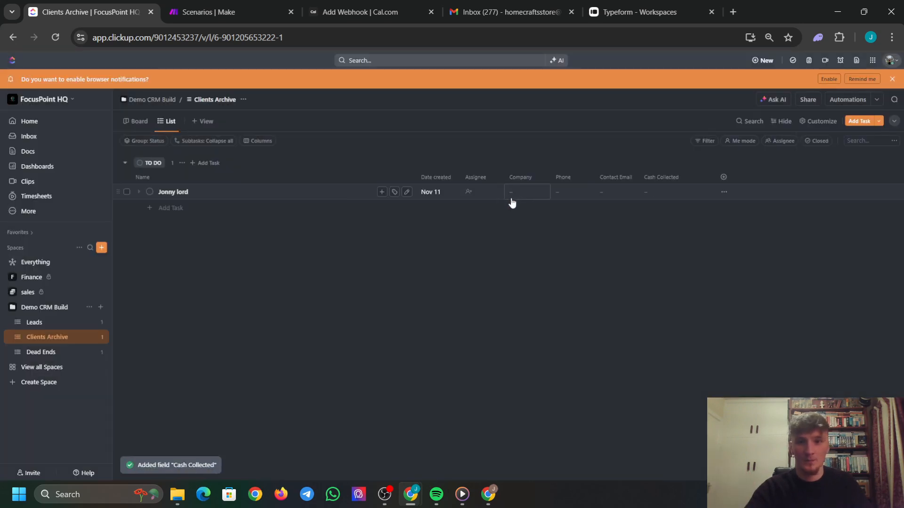
click(724, 177)
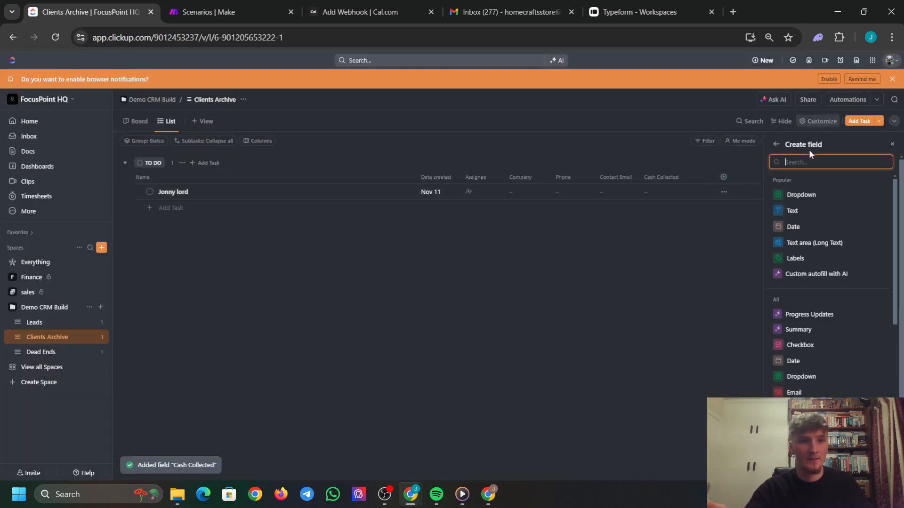
text(reven)
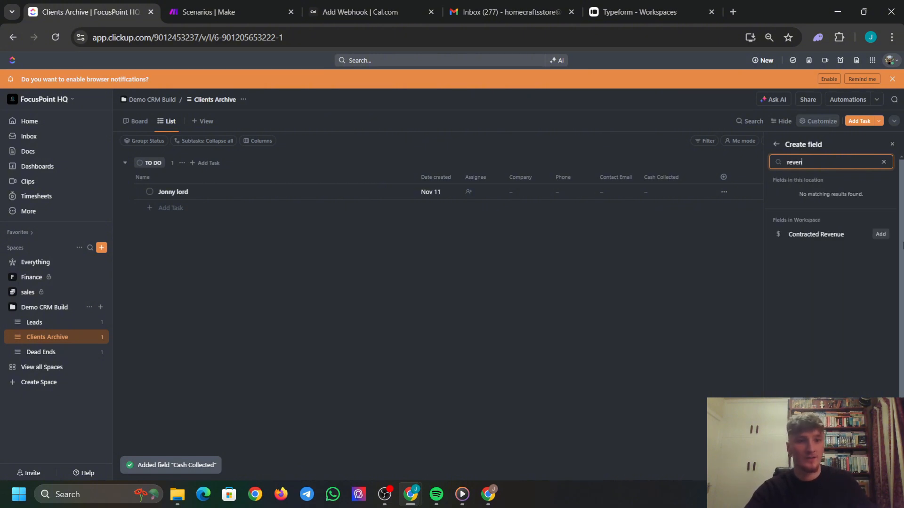
click(880, 234)
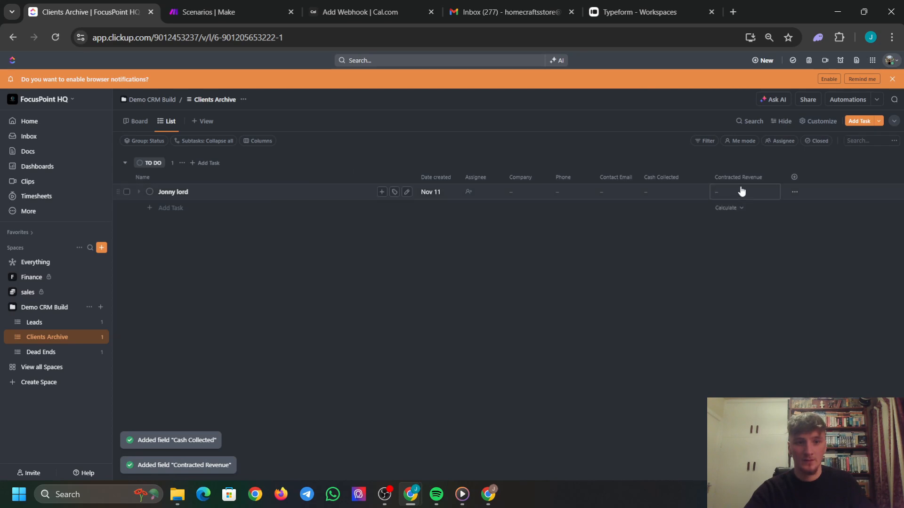
Place Contracted Revenue and Cash Collected right after Name, then narrow Name and both money columns.
drag(677, 179, 760, 183)
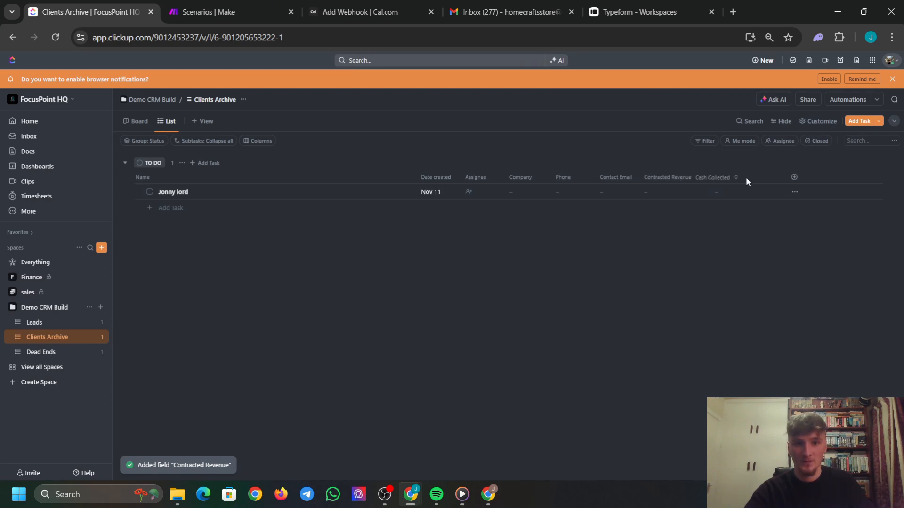
drag(676, 179, 414, 177)
drag(750, 177, 474, 177)
drag(623, 179, 554, 187)
drag(415, 177, 340, 177)
drag(411, 177, 391, 177)
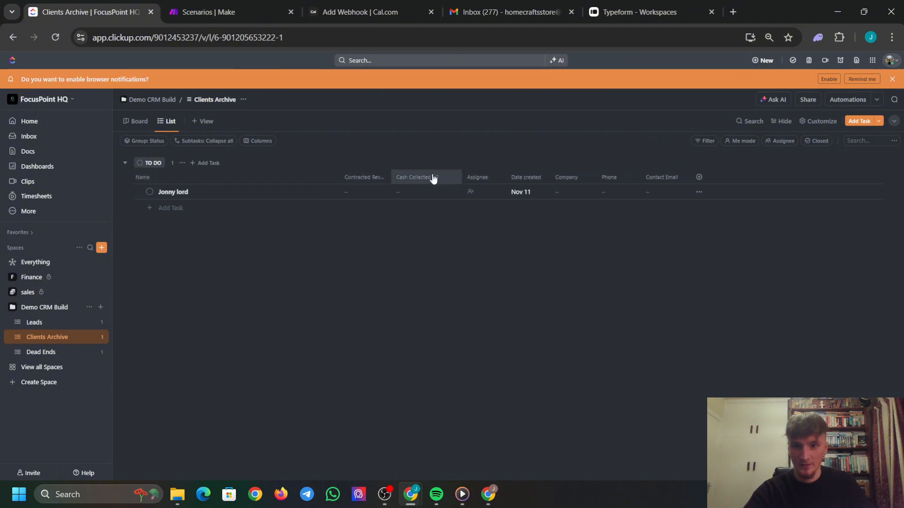
drag(461, 175, 438, 177)
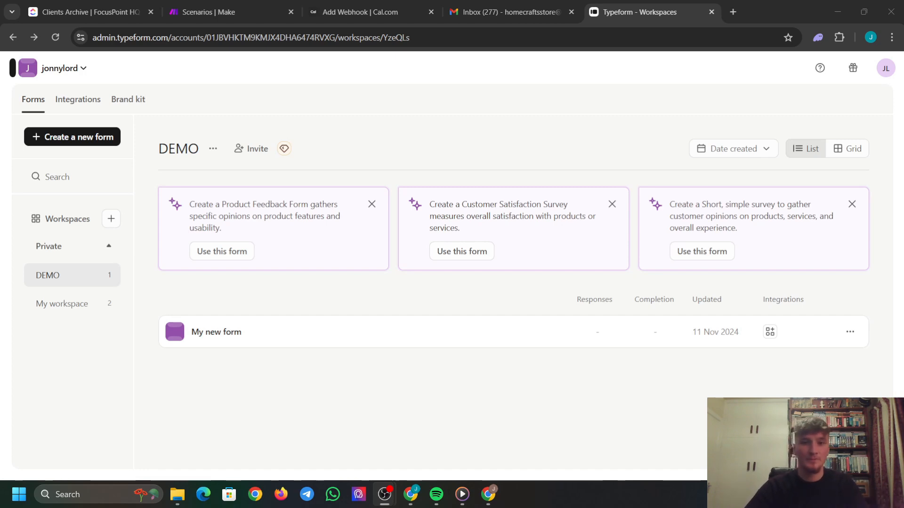
Switch to the browser showing Typeform's DEMO workspace with My new form.
click(710, 26)
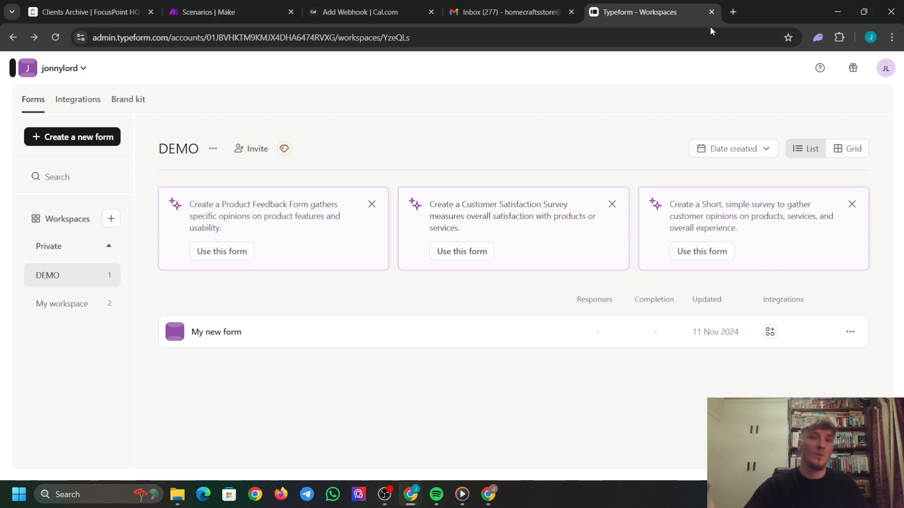
click(733, 13)
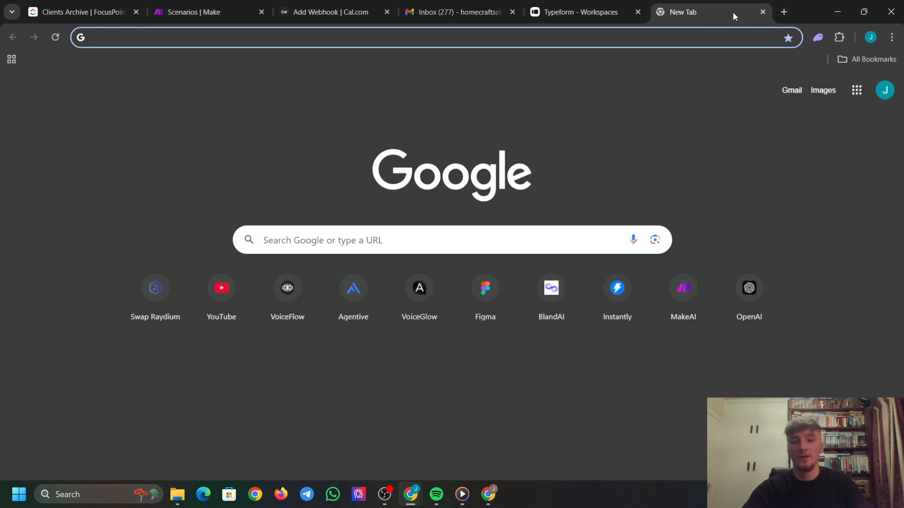
text(typeform)
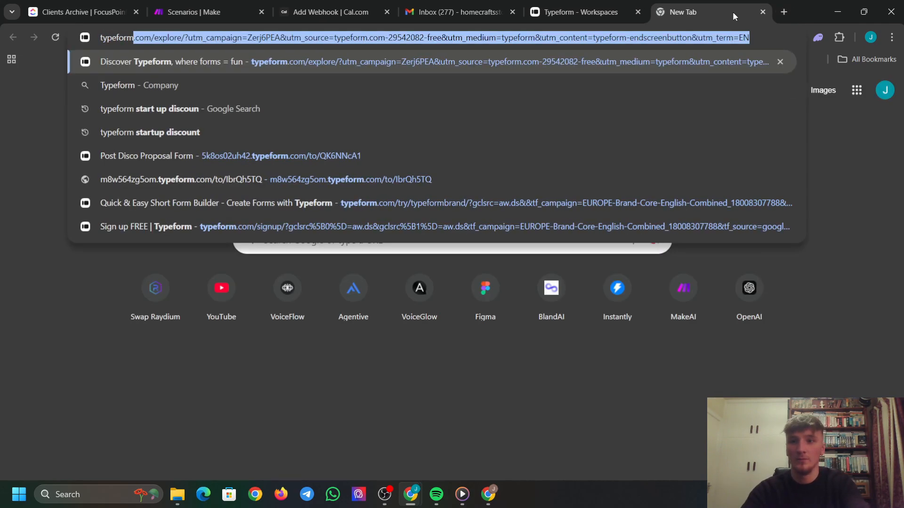
key(Down)
key(Down)
key(Return)
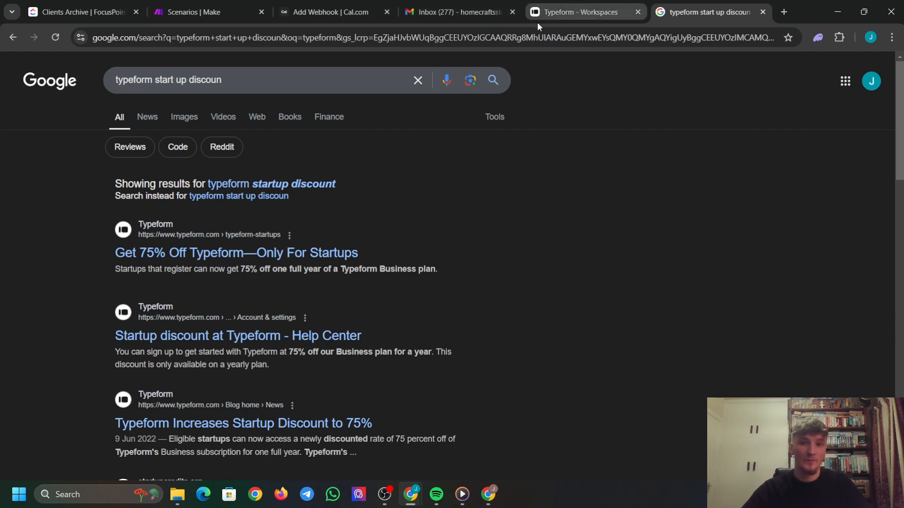
click(763, 12)
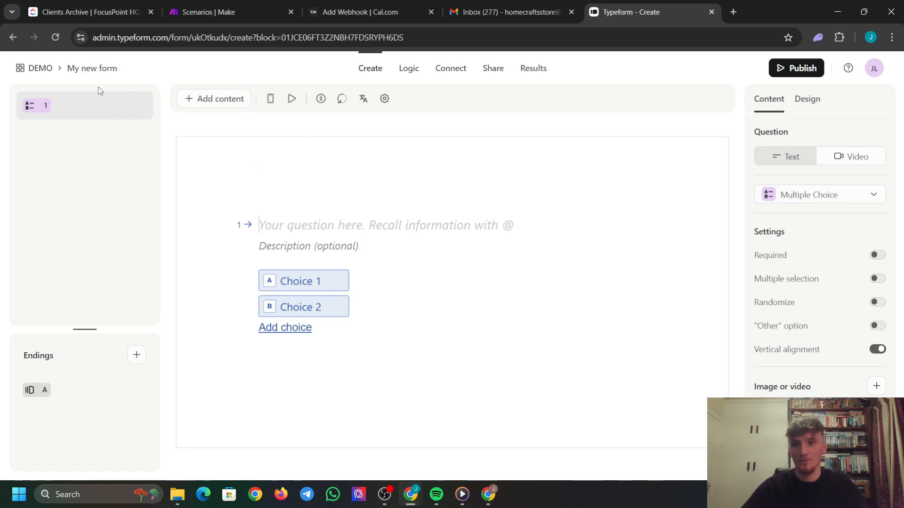
Open the Add form elements picker in the My new form editor.
click(205, 100)
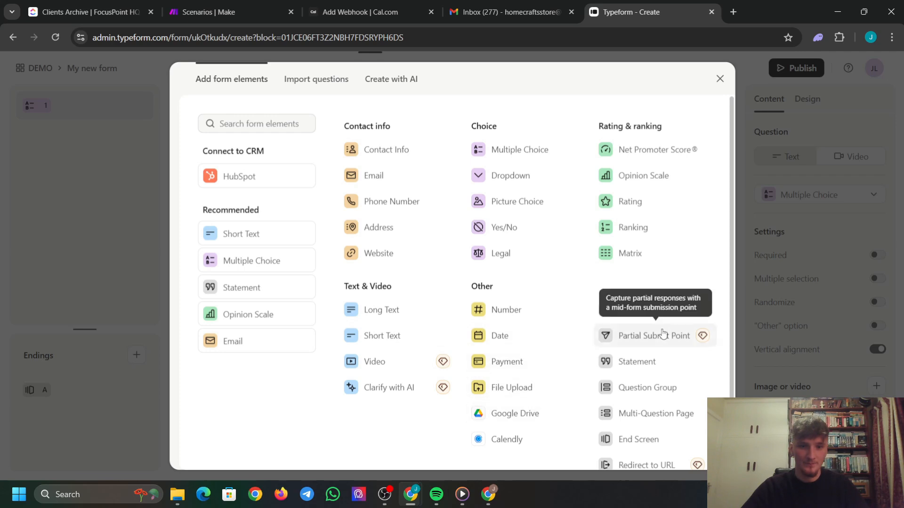
Add a welcome screen titled 'Ready to start crushing high ticket deals?' and 'You're in the right spot.' on separate lines.
click(693, 309)
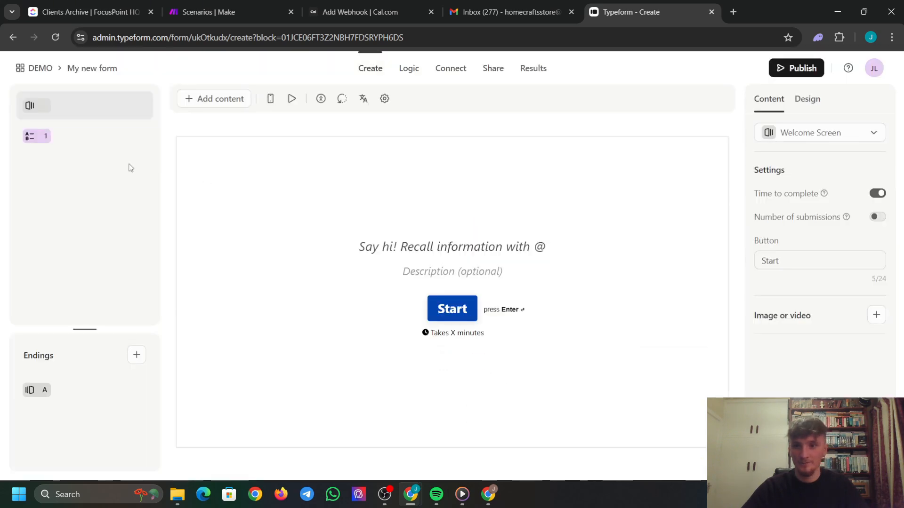
click(427, 243)
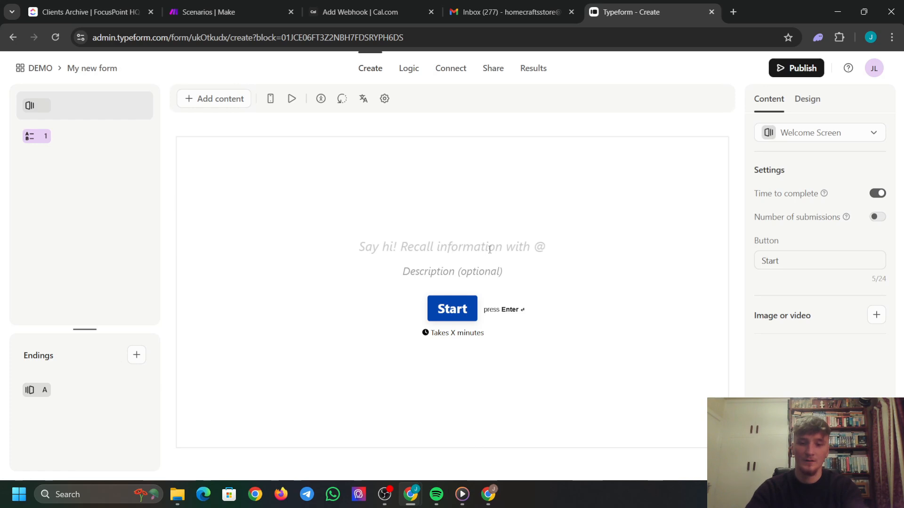
text(Ready to)
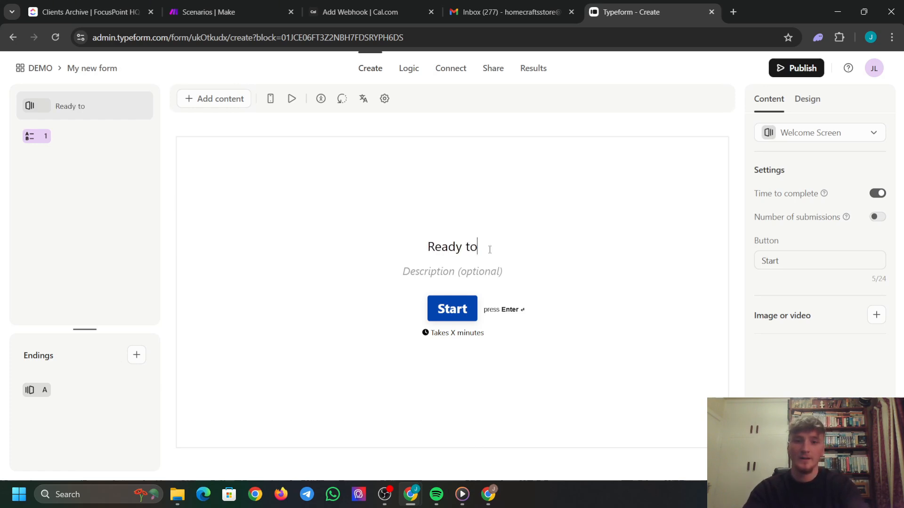
text( start crush)
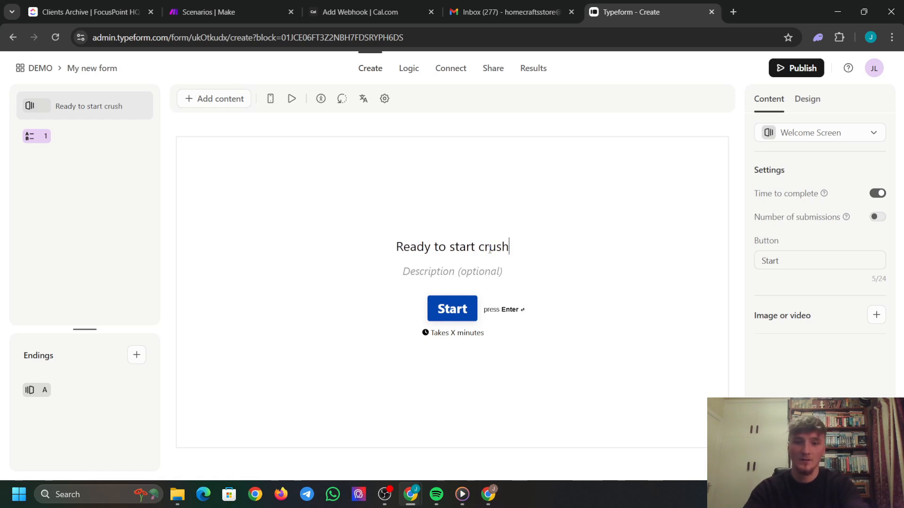
text(ing high ti)
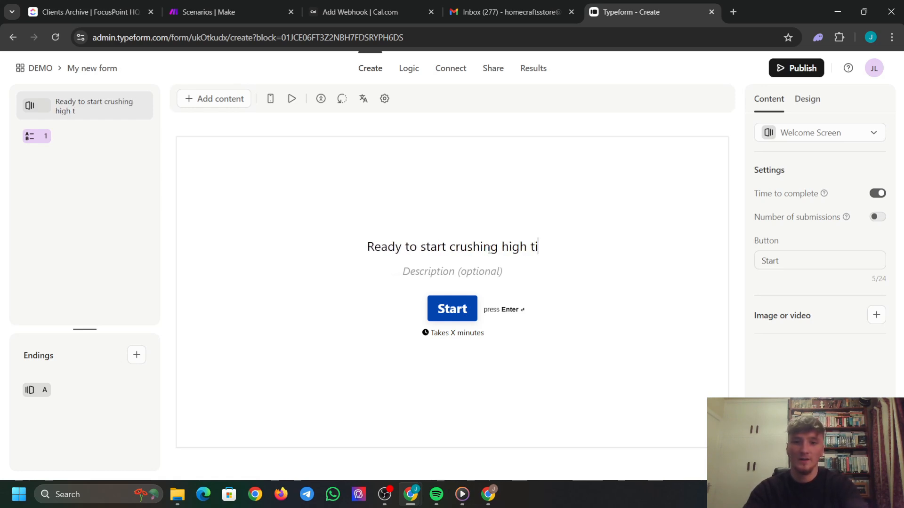
text(cket deals)
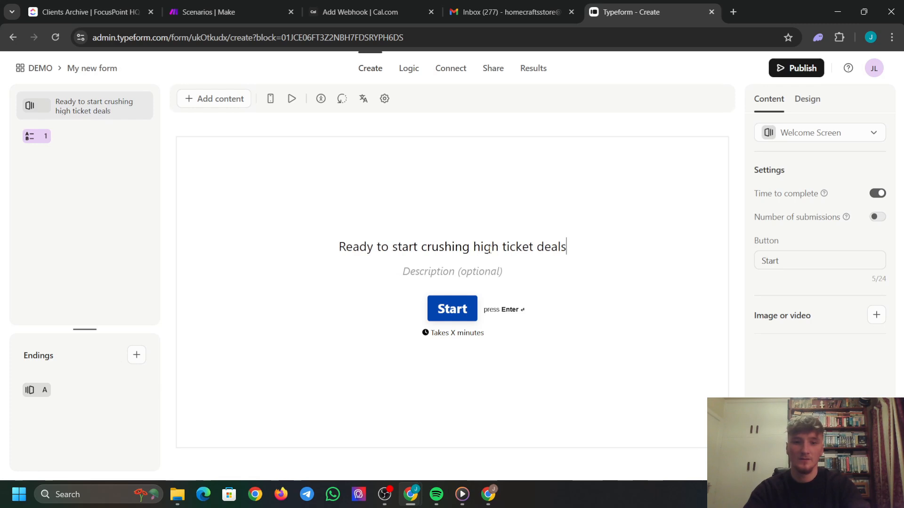
text(?)
key(shift+Return)
text(You)
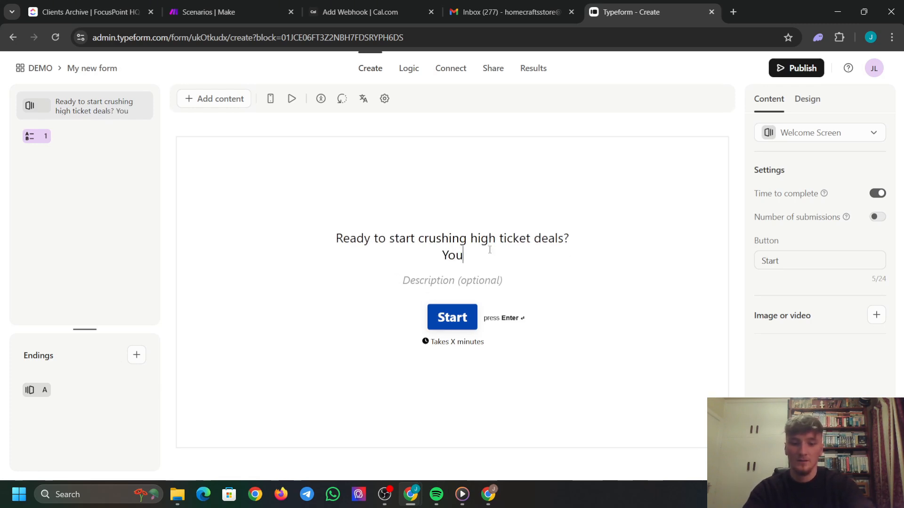
text('re in )
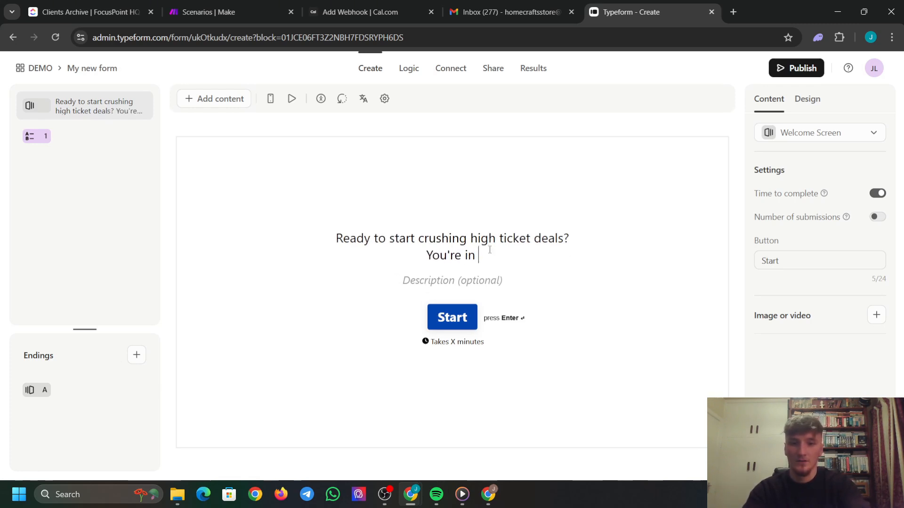
text(the righ)
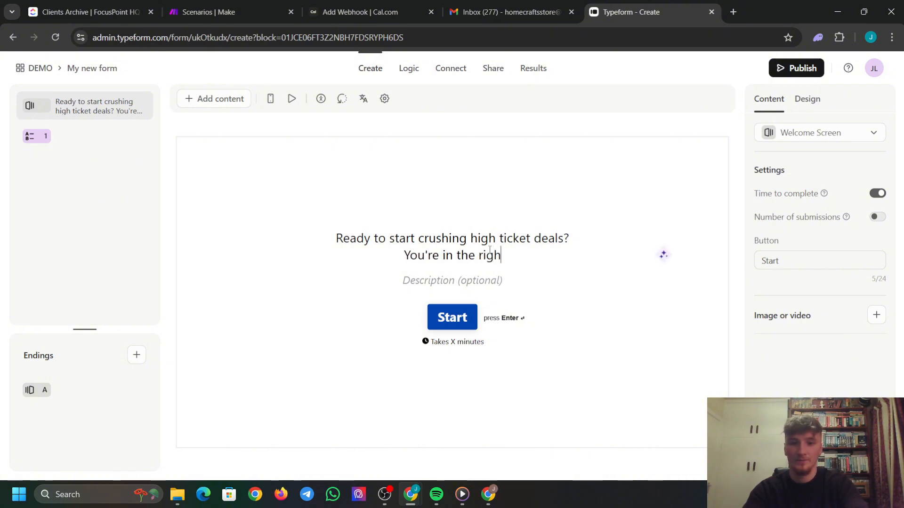
text(t spot)
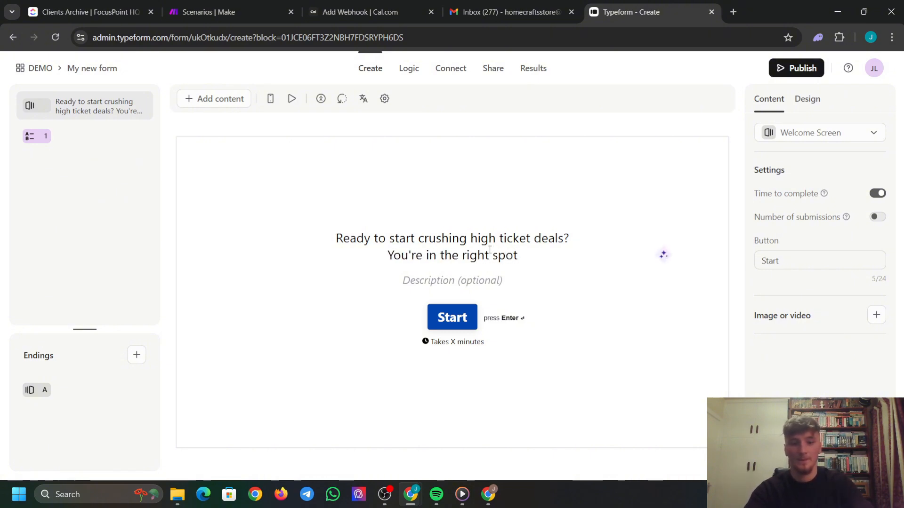
text(.)
click(582, 240)
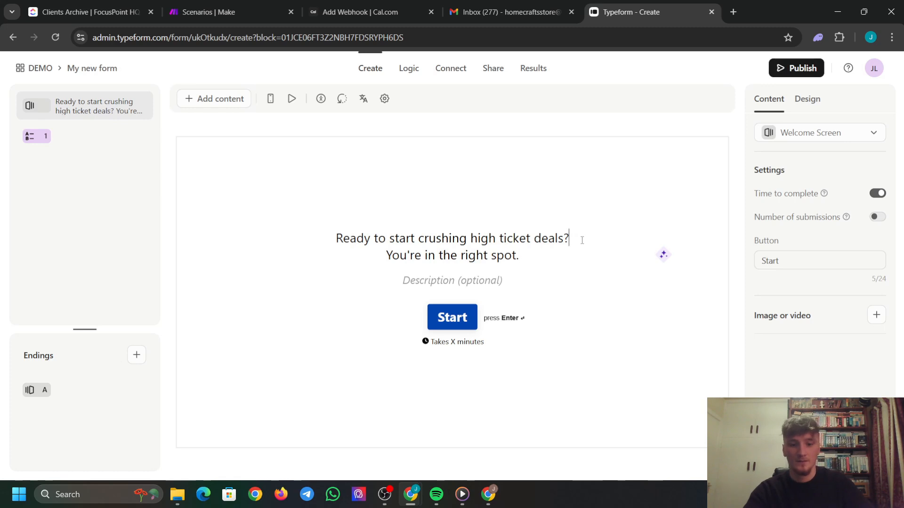
key(Return)
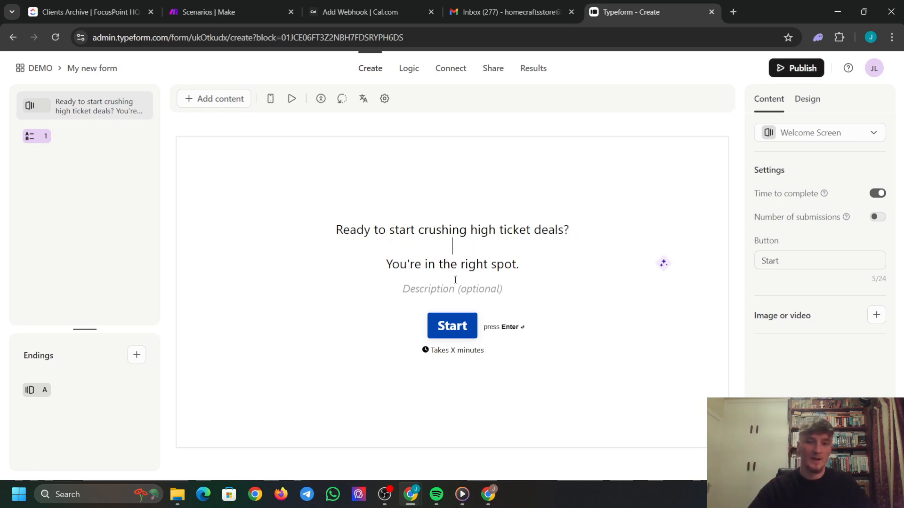
Leave the welcome description empty and select question 1.
click(458, 294)
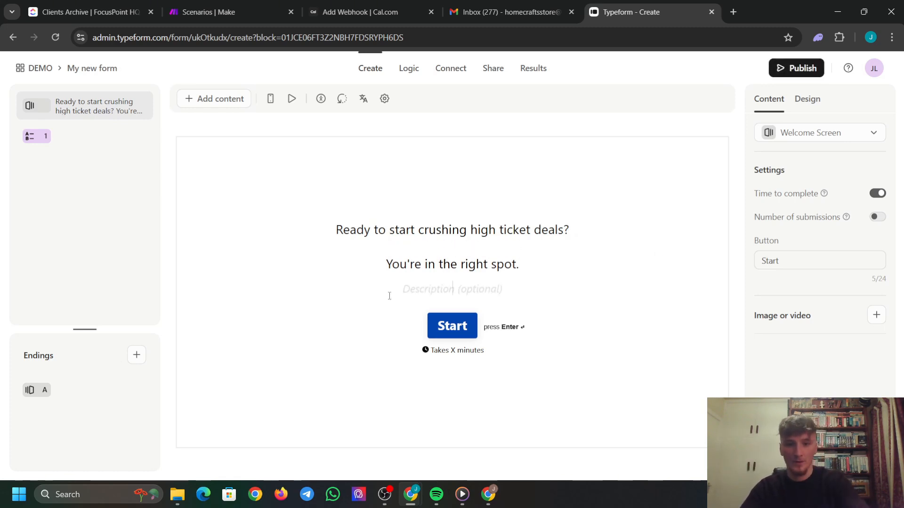
click(585, 303)
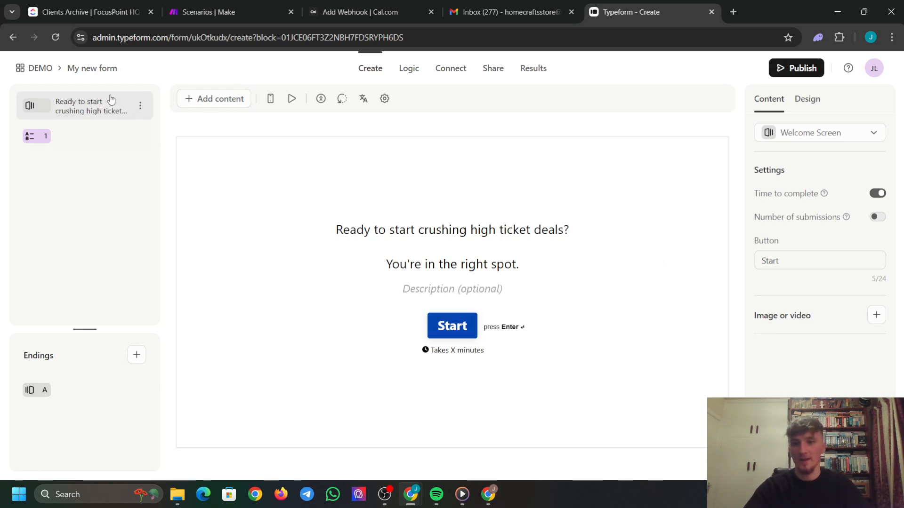
click(90, 142)
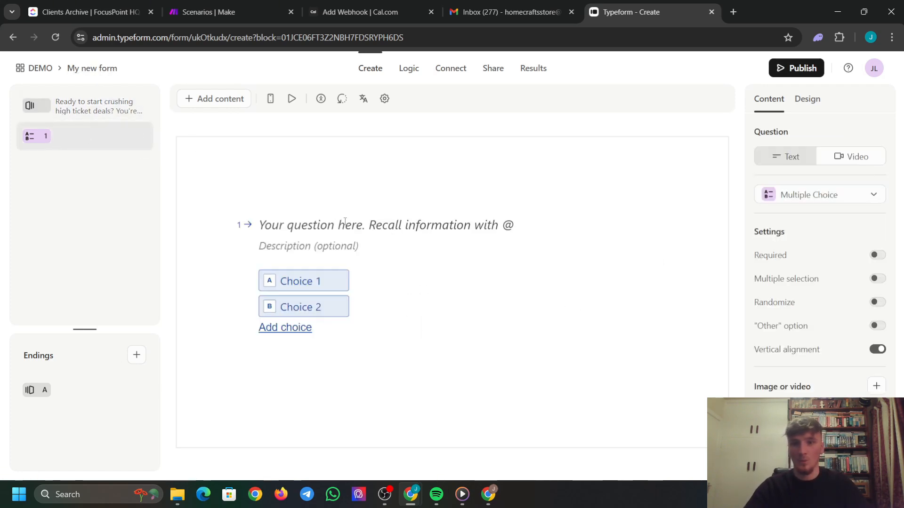
Title question 1 'Do you have 2,000+ dollars to invest in yourself?' with choices yes and no.
click(343, 223)
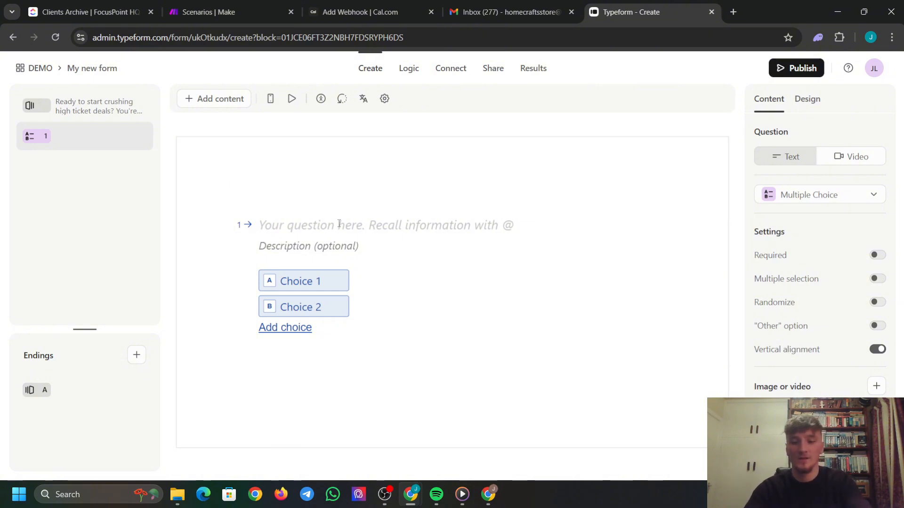
text(Do you have)
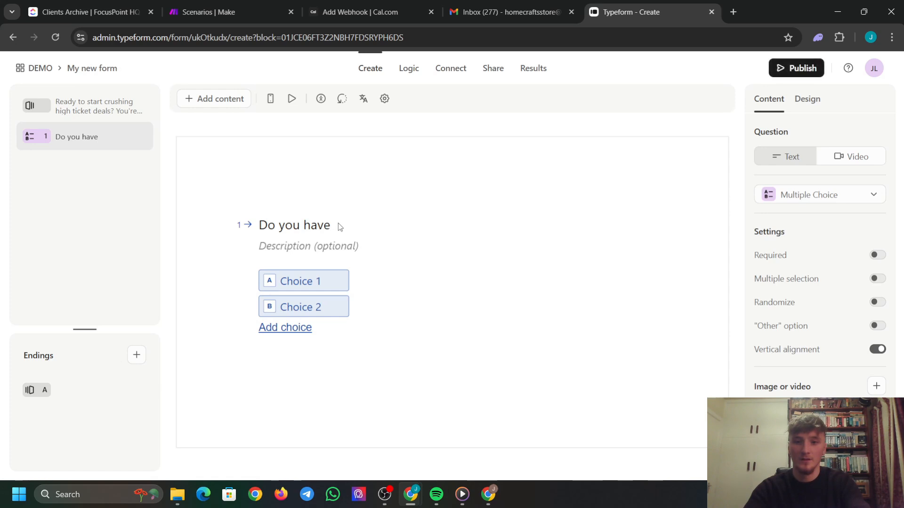
text( 2,0)
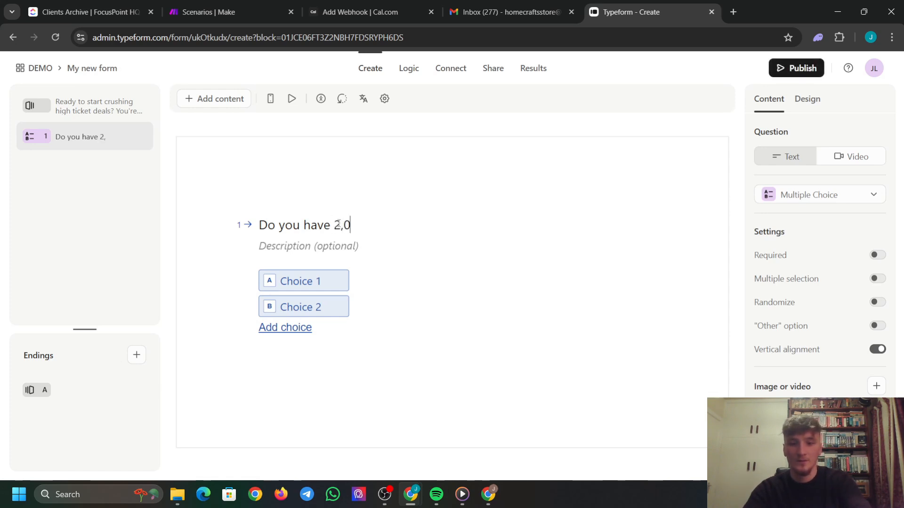
text(00+)
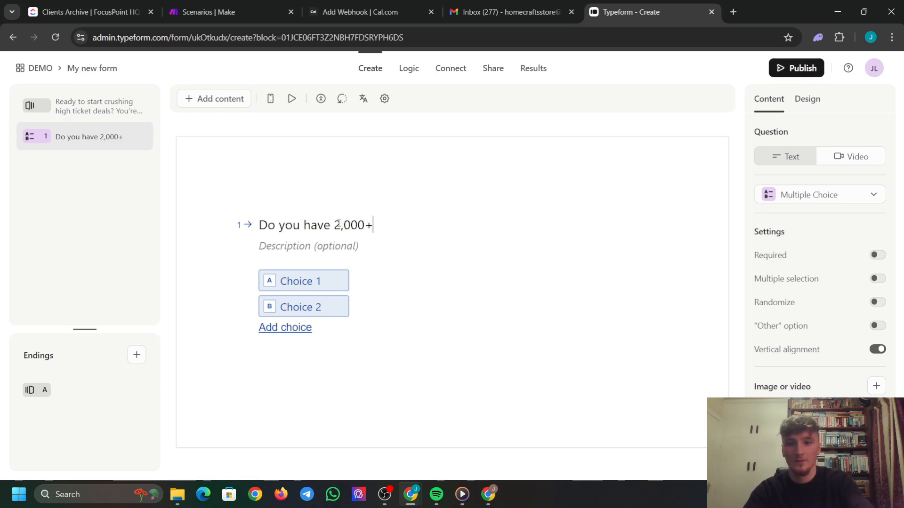
text( dollars )
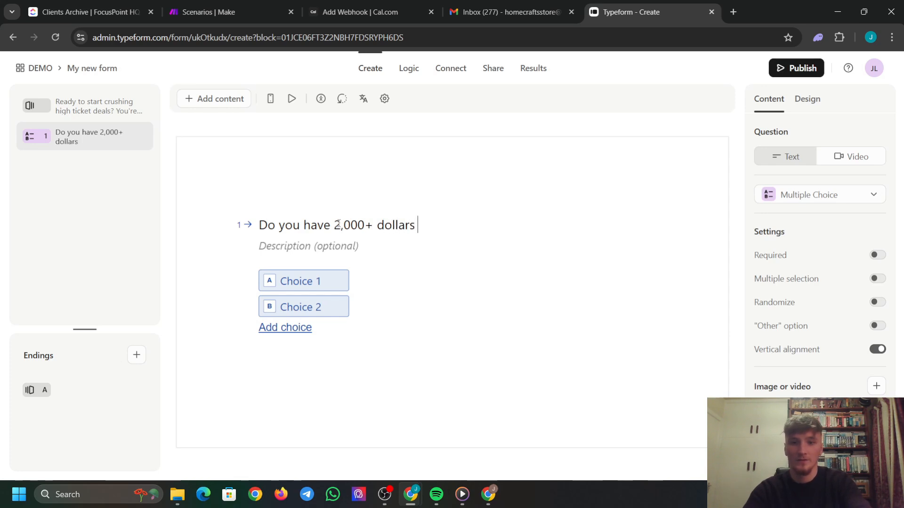
text(to invest i)
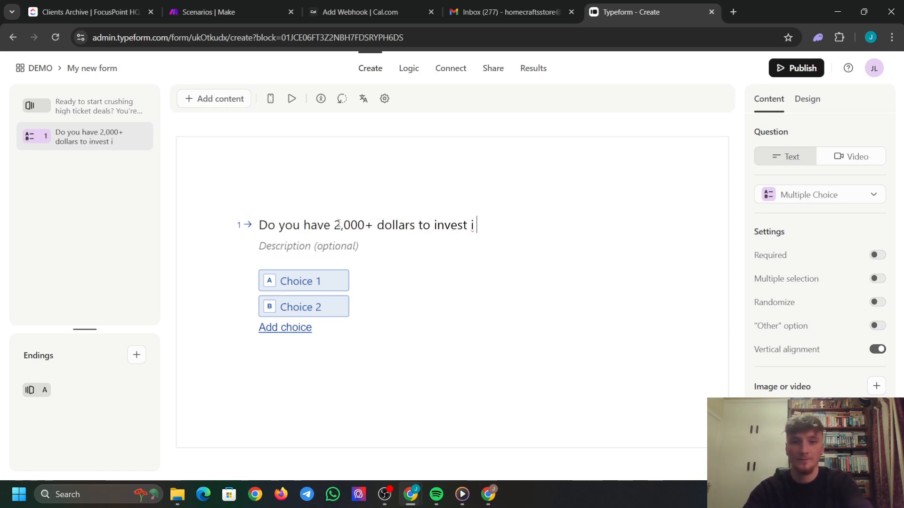
text(n yourself?)
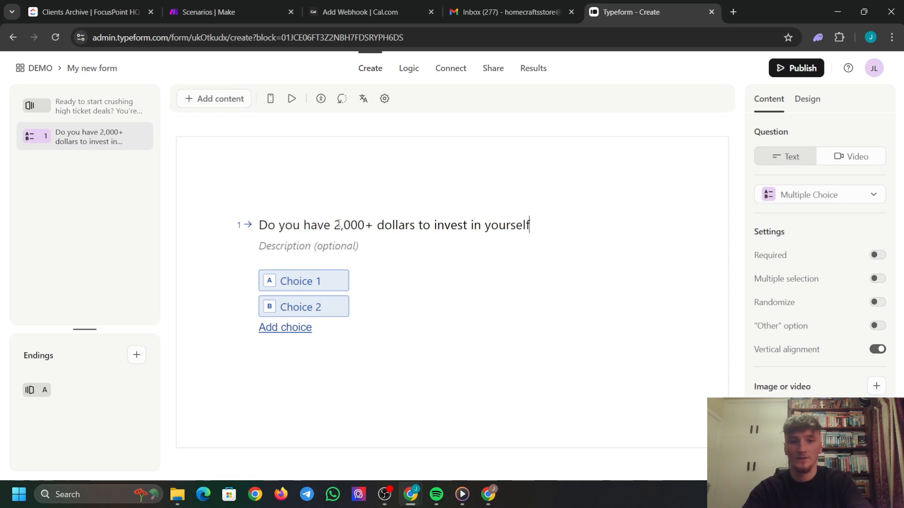
click(305, 283)
text(yes)
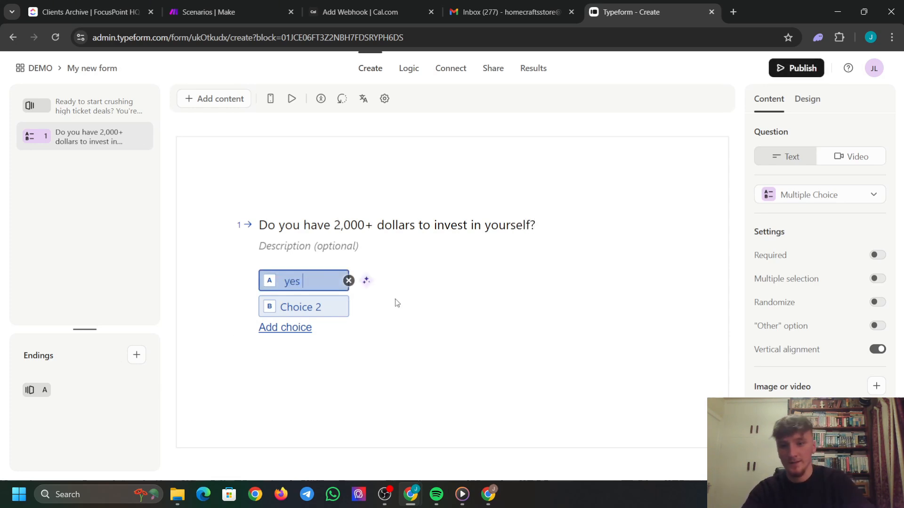
click(319, 308)
text(no)
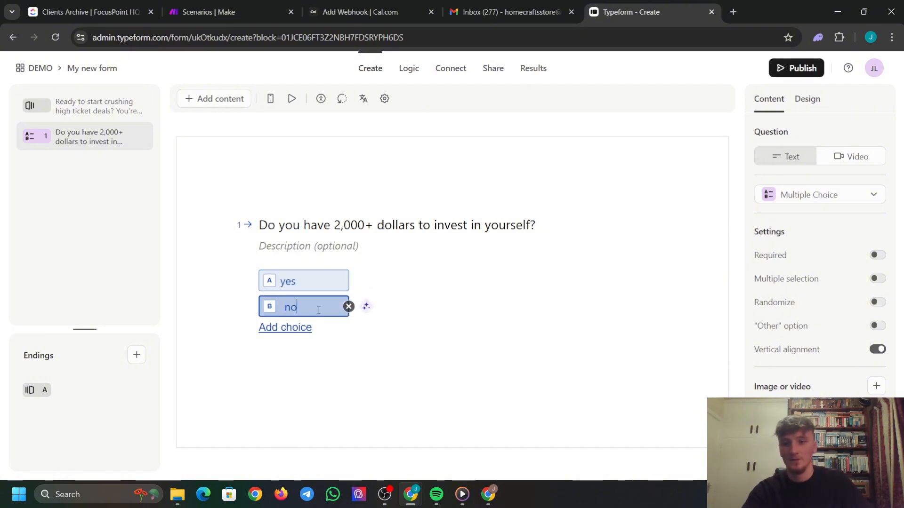
click(438, 377)
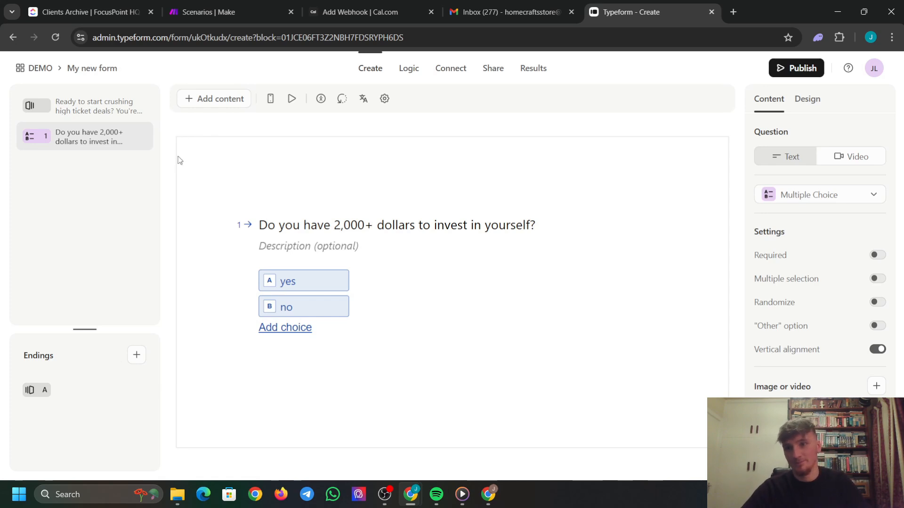
Add a Contact Info question titled 'How can we get in contact with you' with description 'let us know'.
click(206, 107)
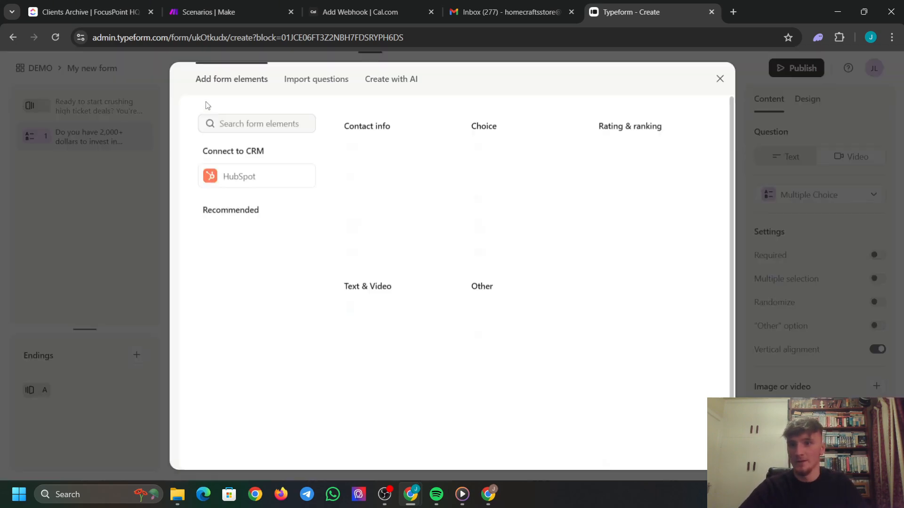
click(390, 149)
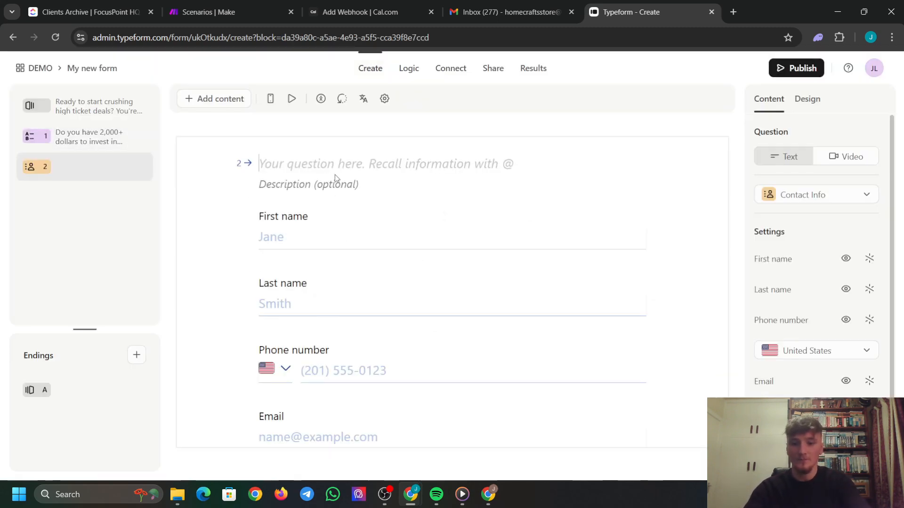
text(How can we)
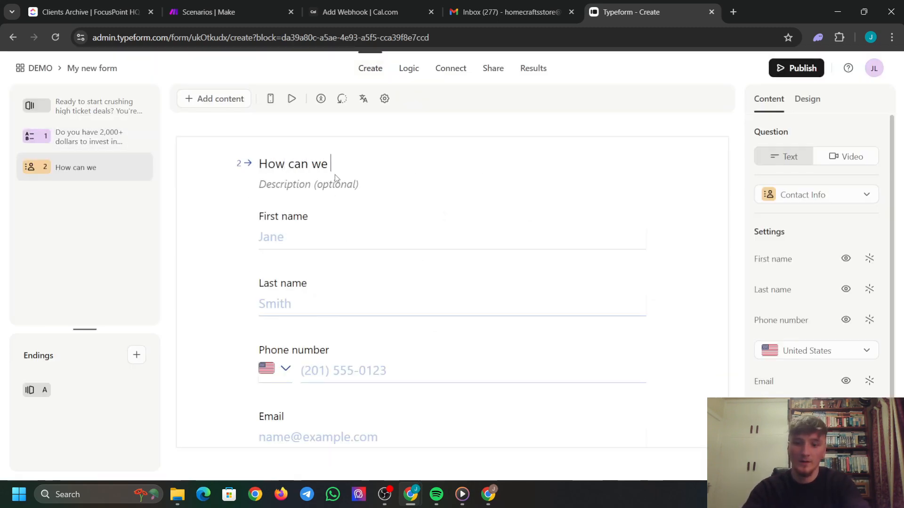
text( get)
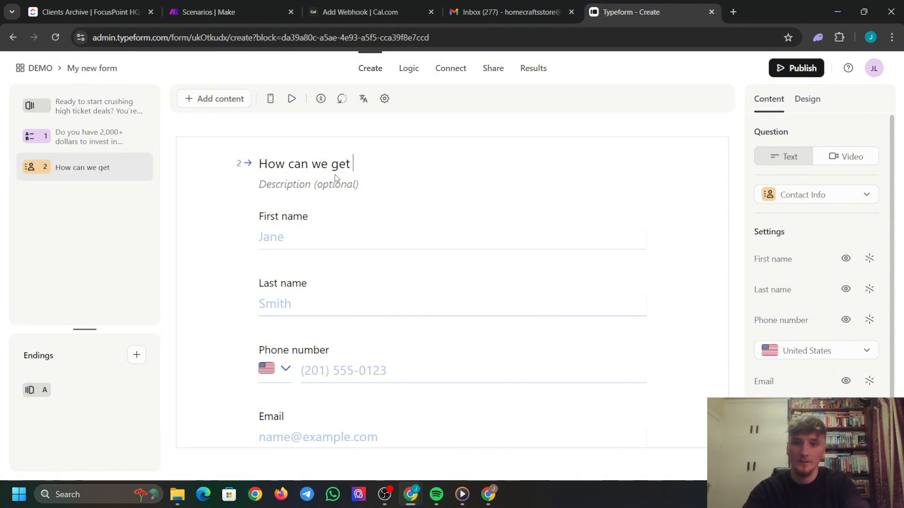
text(iin contact with)
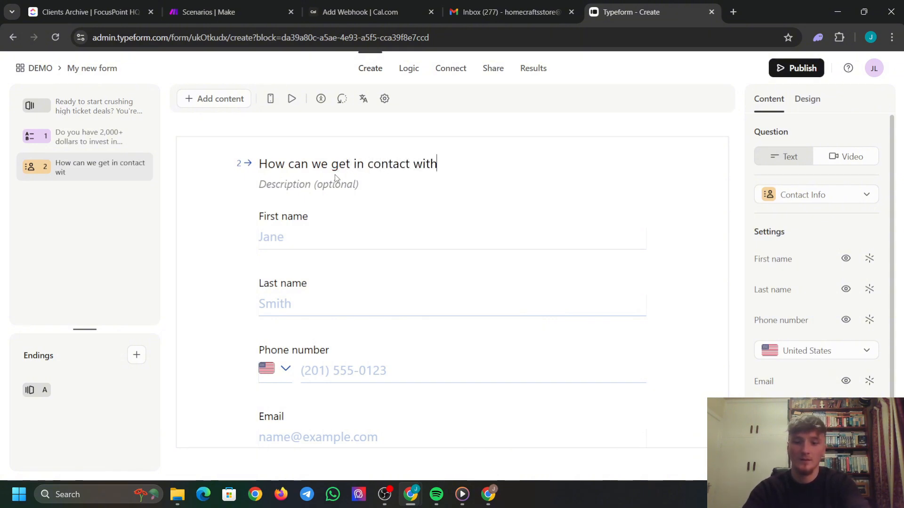
text( you)
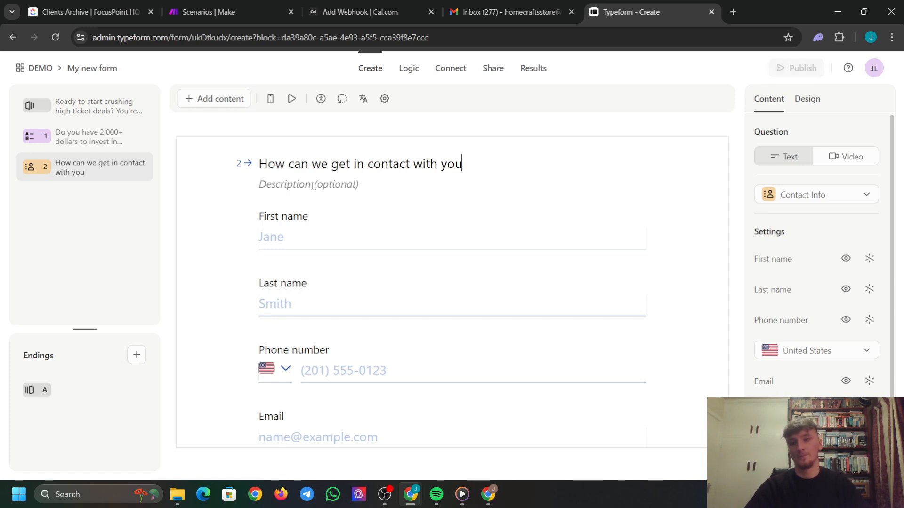
click(312, 185)
text(let us)
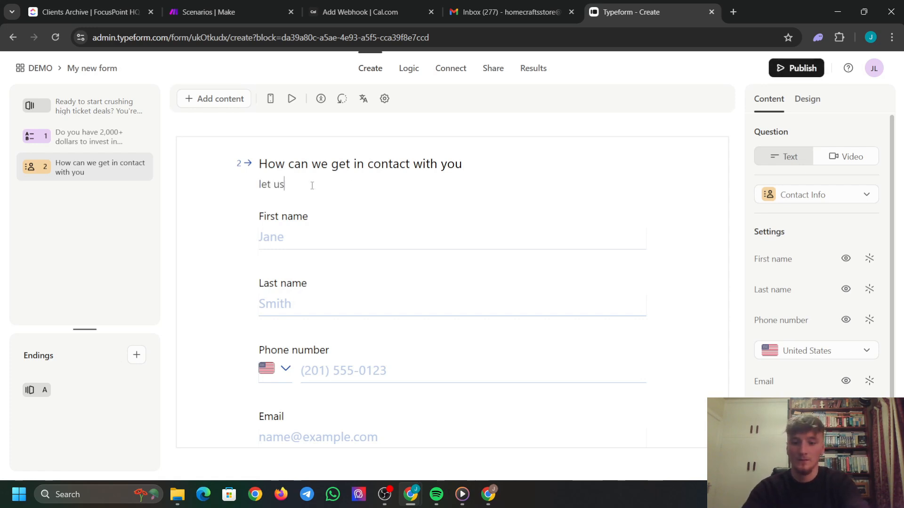
text( know)
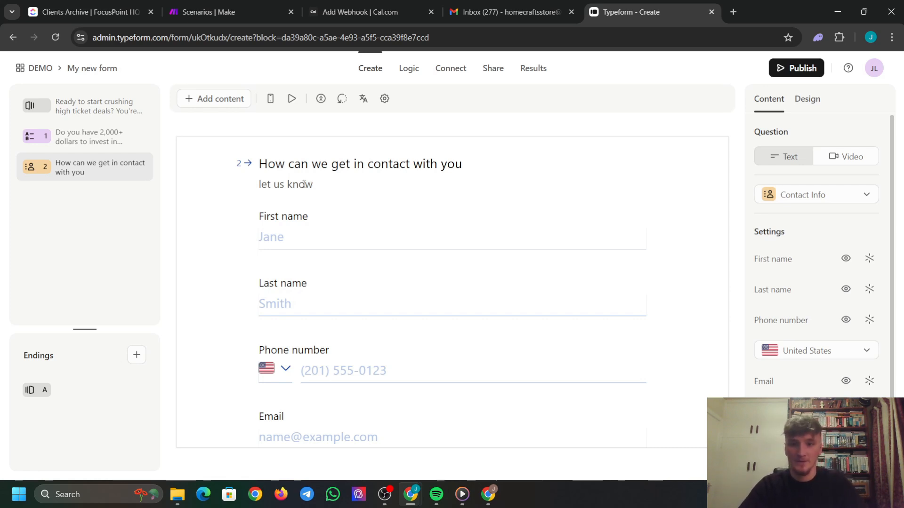
Scroll through the form and bring the browser window back into focus.
scroll(352, 282, down, 2)
scroll(349, 280, up, 2)
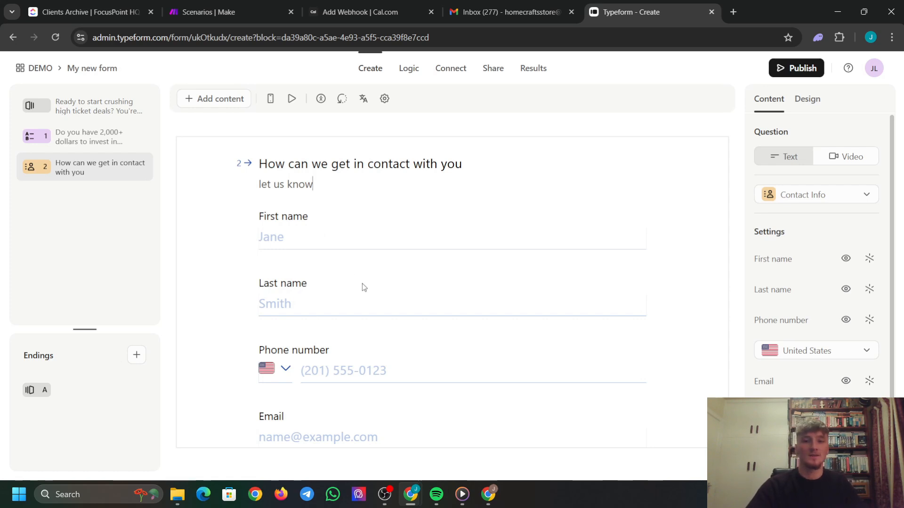
scroll(374, 247, down, 1)
scroll(374, 247, down, 1)
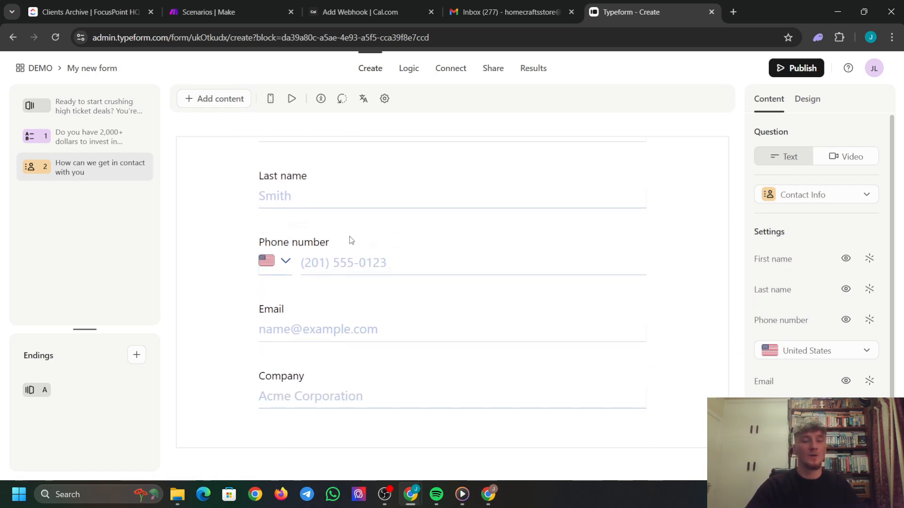
scroll(293, 233, up, 2)
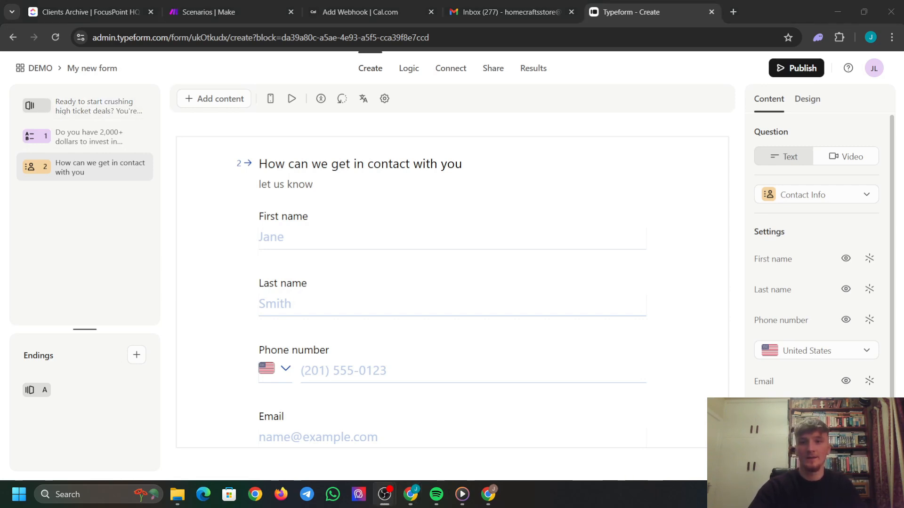
click(409, 214)
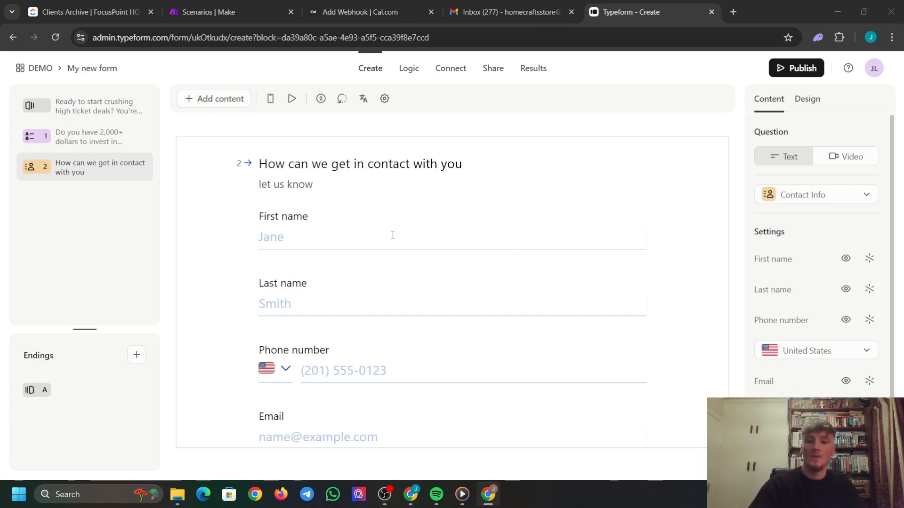
key(alt+Tab)
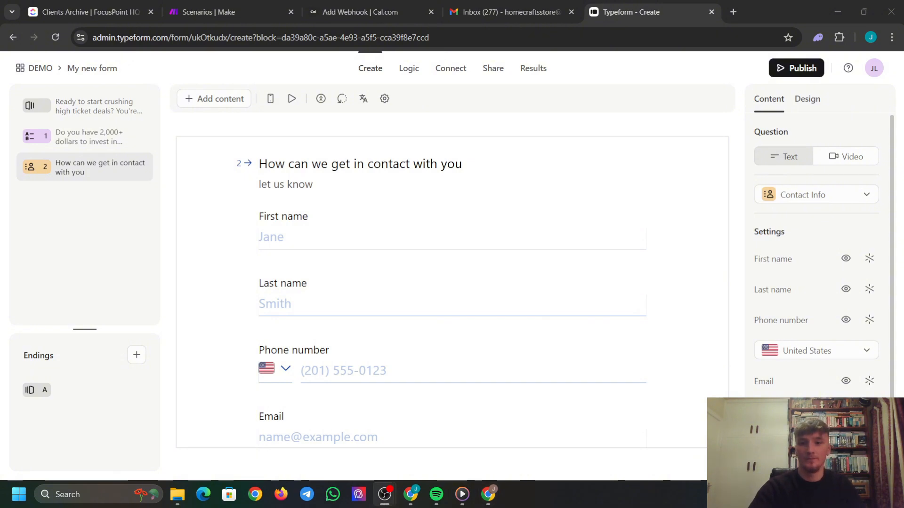
key(alt+Tab)
scroll(383, 287, down, 1)
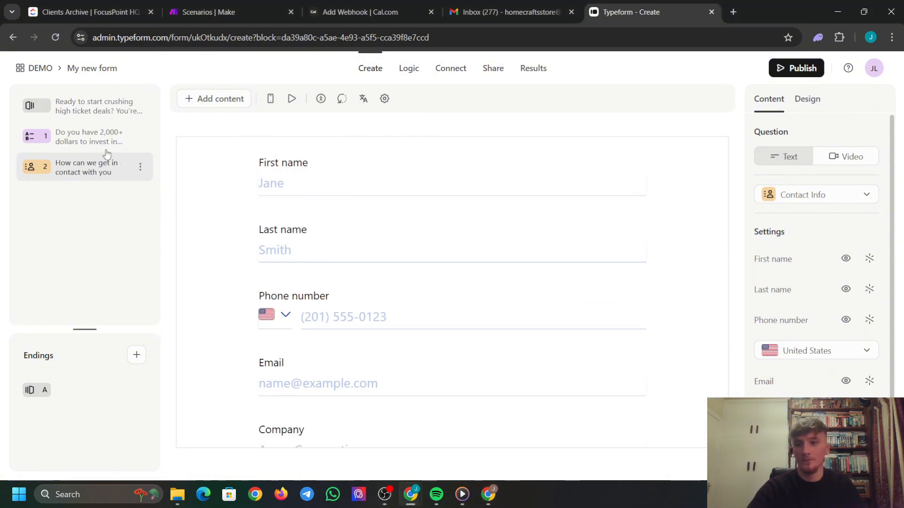
Title the end screen 'Keep an eye out for an email shortly', publish, and return to the DEMO workspace.
click(68, 394)
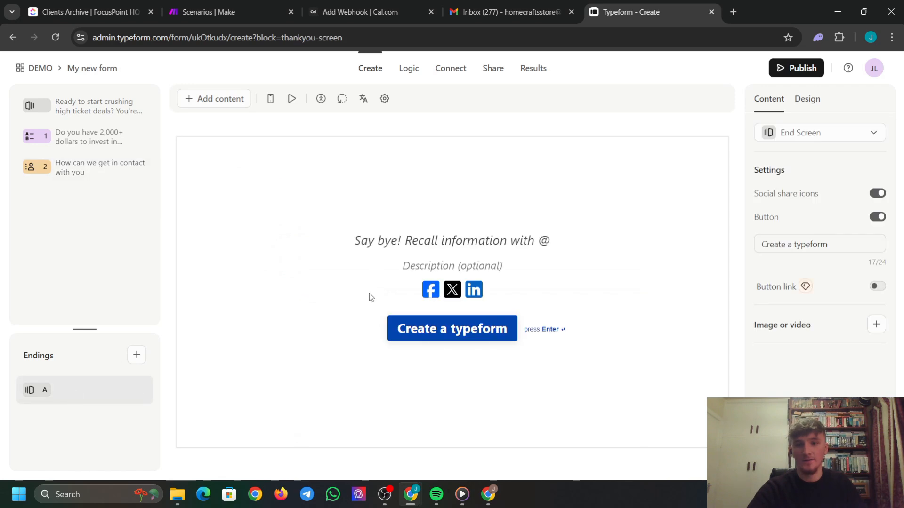
text(K)
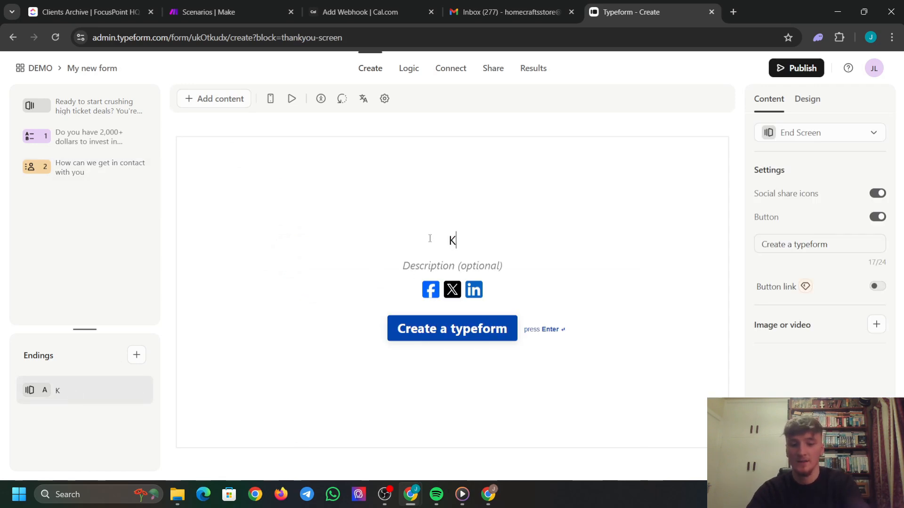
text(eep an eye )
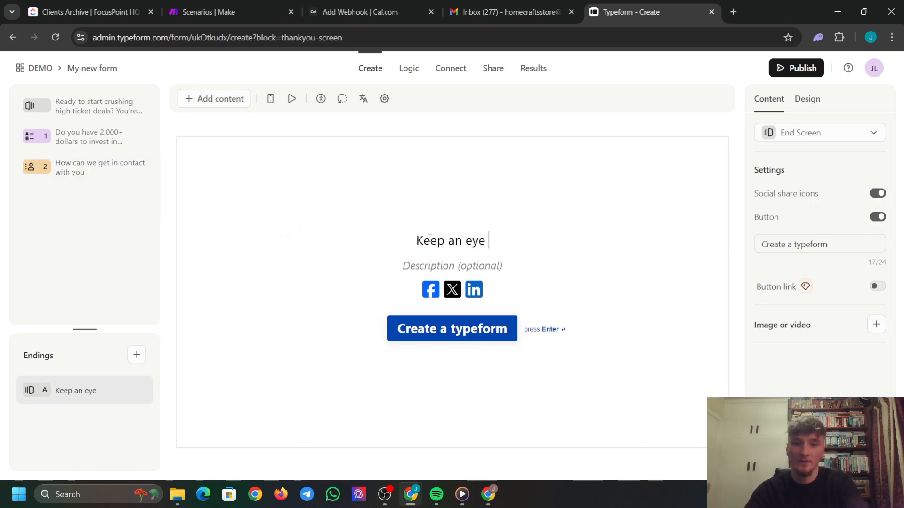
text(out for an )
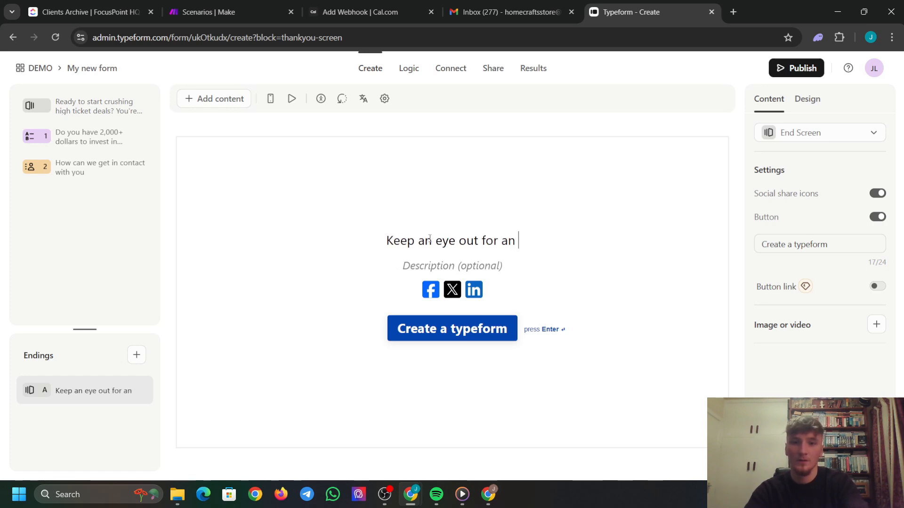
text(email shortly)
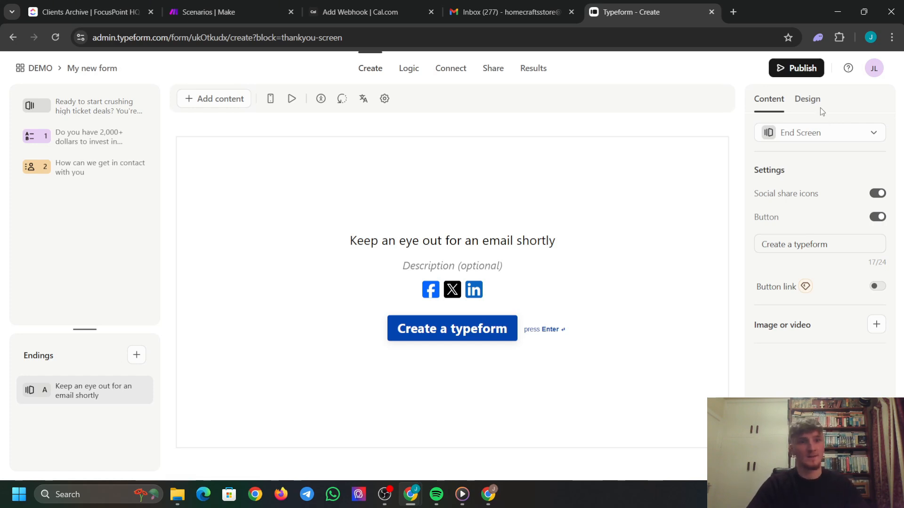
click(804, 67)
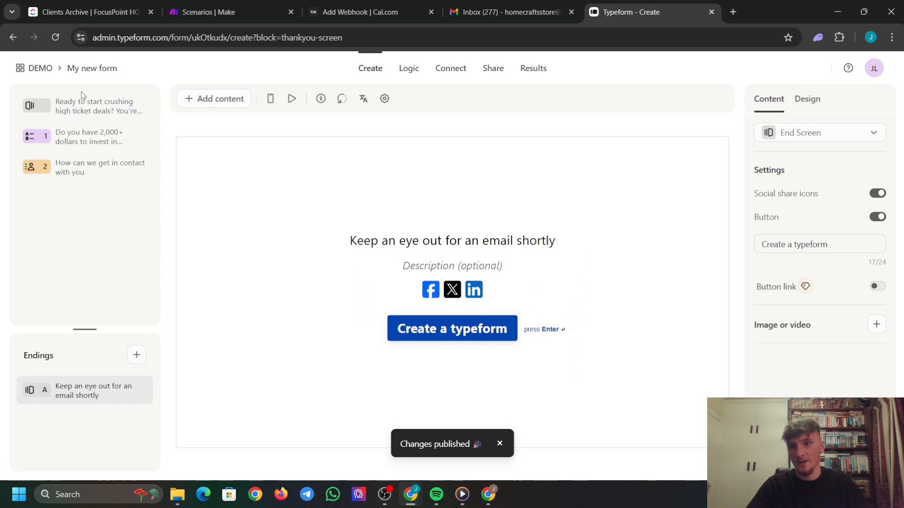
click(40, 69)
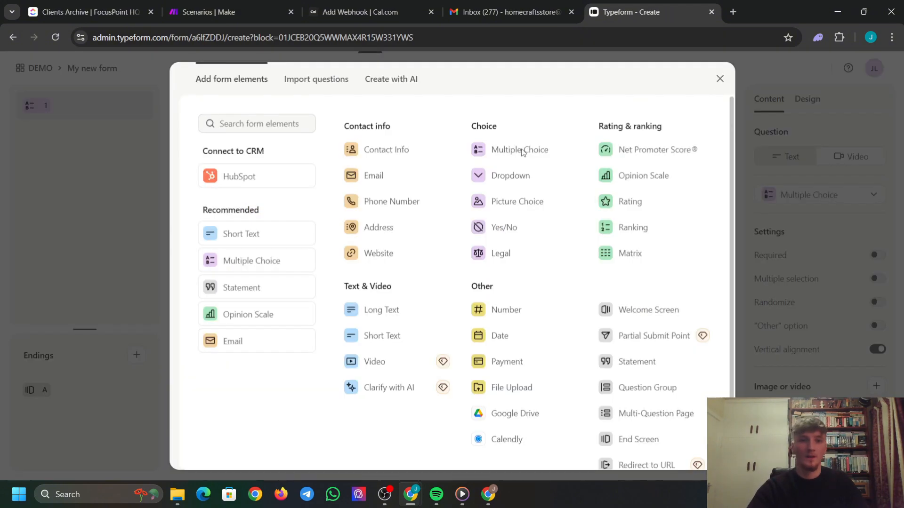
Add a Contact Info question titled 'Who's the client?' to the new form.
click(360, 152)
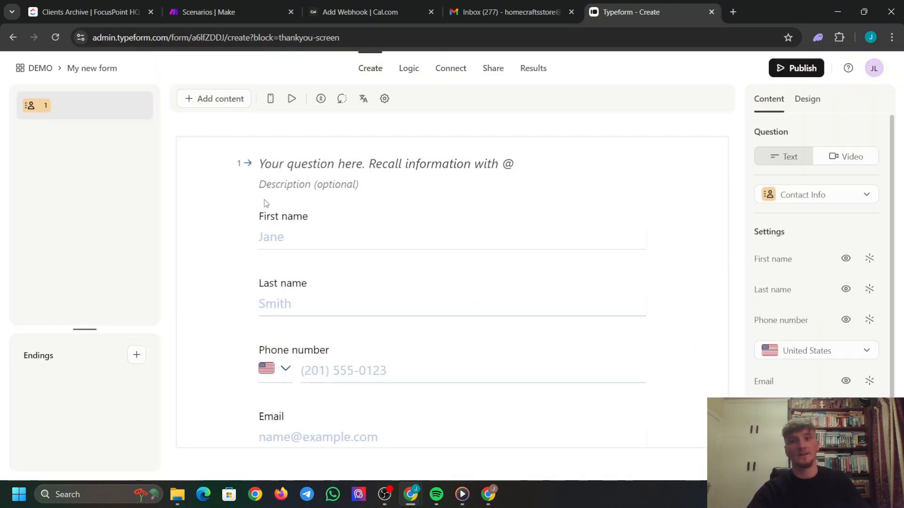
click(375, 165)
text(W)
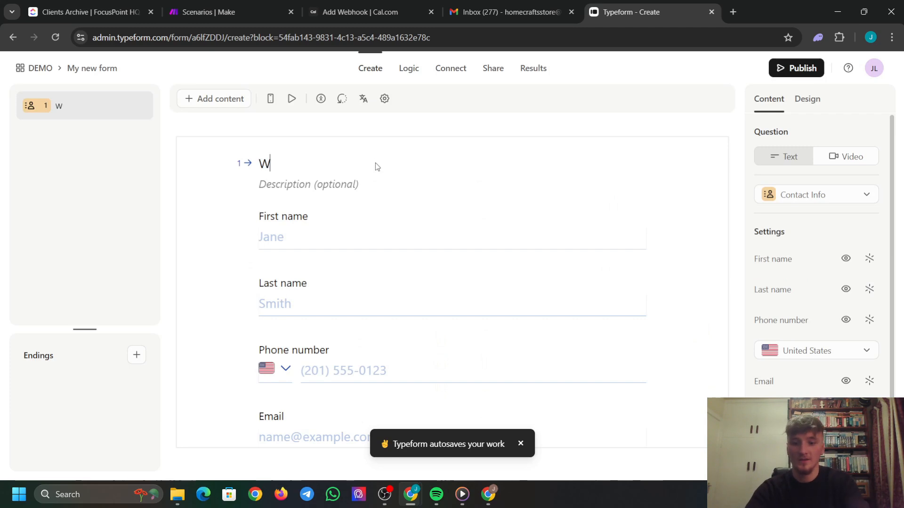
text(ho's the)
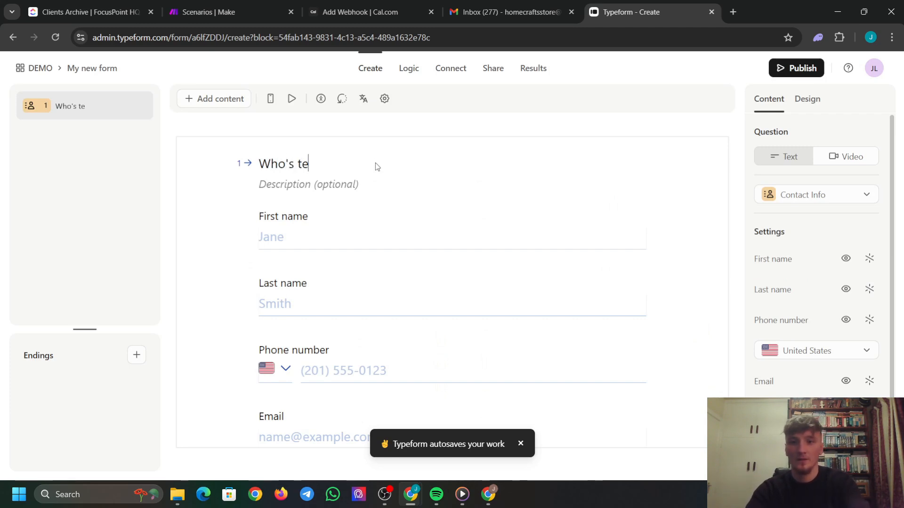
text( client?)
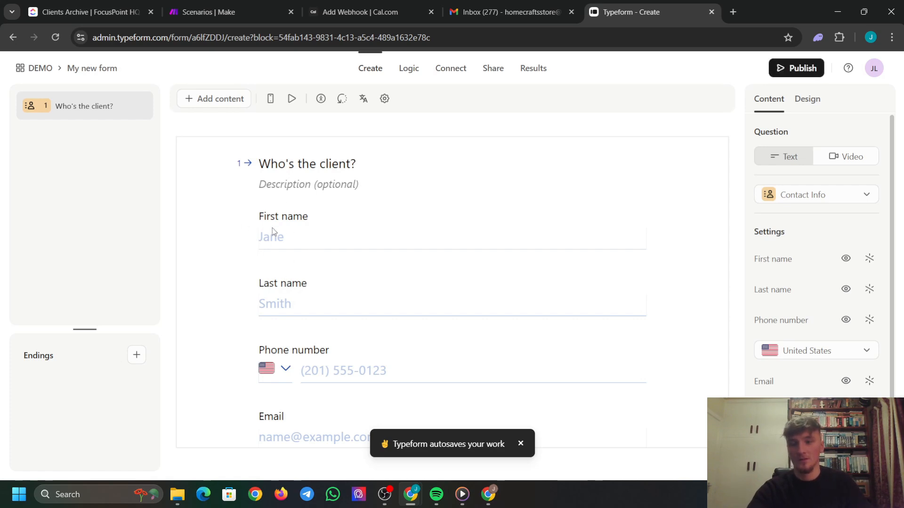
scroll(409, 262, down, 1)
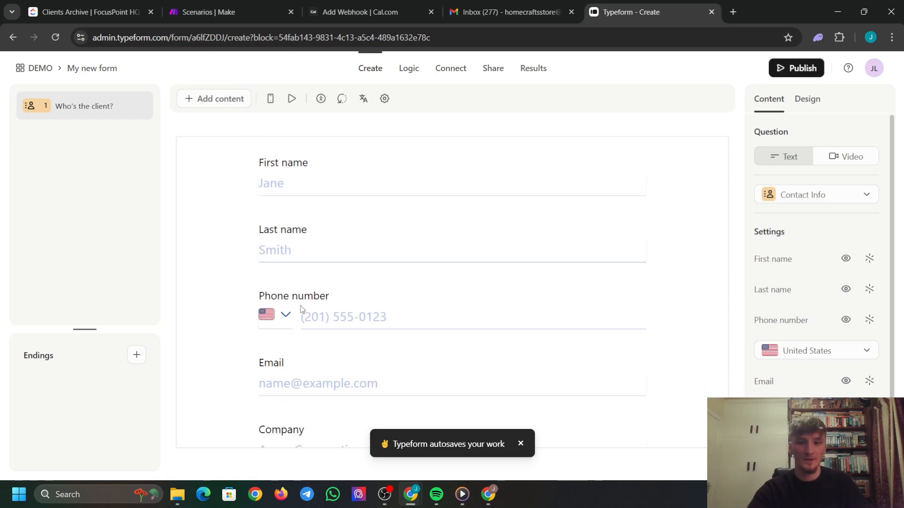
scroll(391, 358, down, 1)
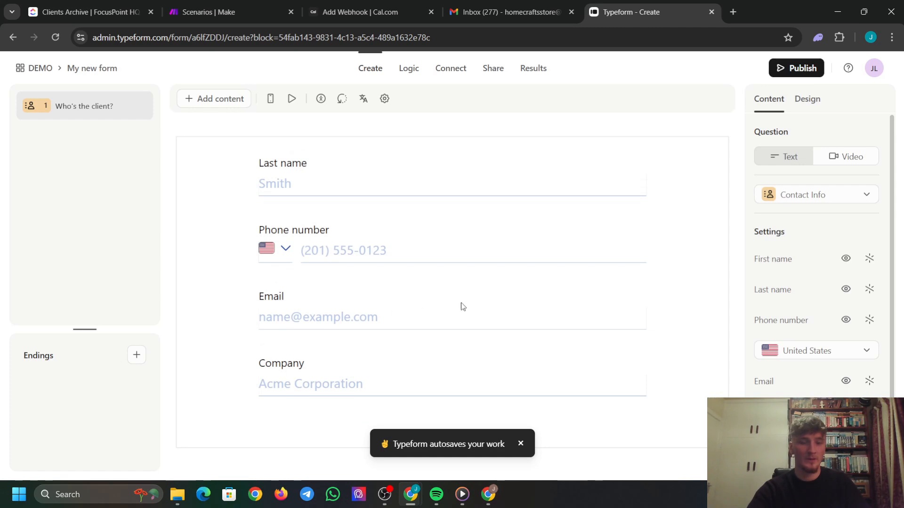
Hide the Company field from the contact question.
click(870, 321)
scroll(857, 373, down, 2)
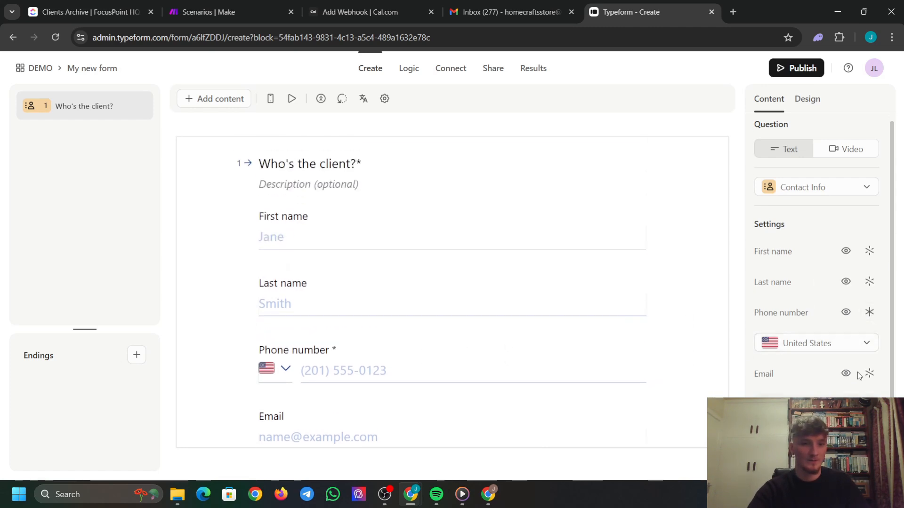
click(870, 374)
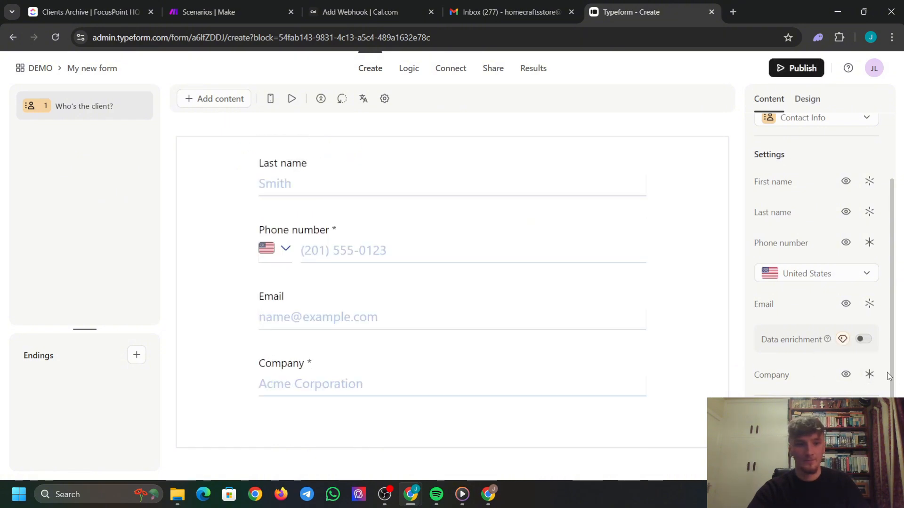
click(843, 377)
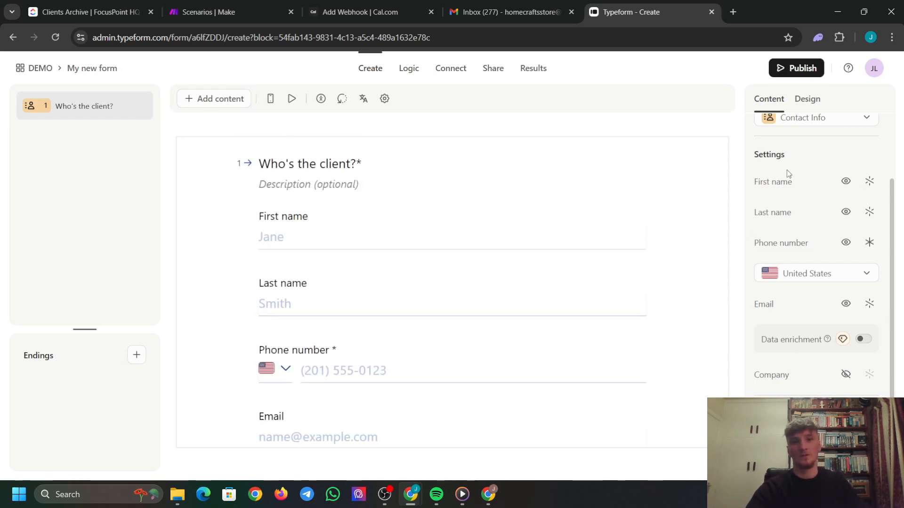
Make first name, last name and email required, and hide the phone number field.
scroll(848, 202, up, 2)
click(870, 240)
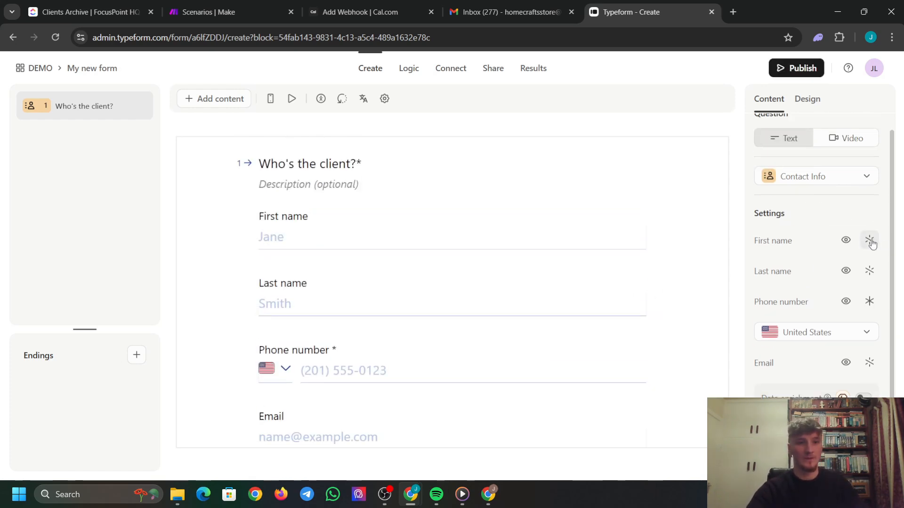
click(869, 271)
click(869, 302)
scroll(852, 313, down, 1)
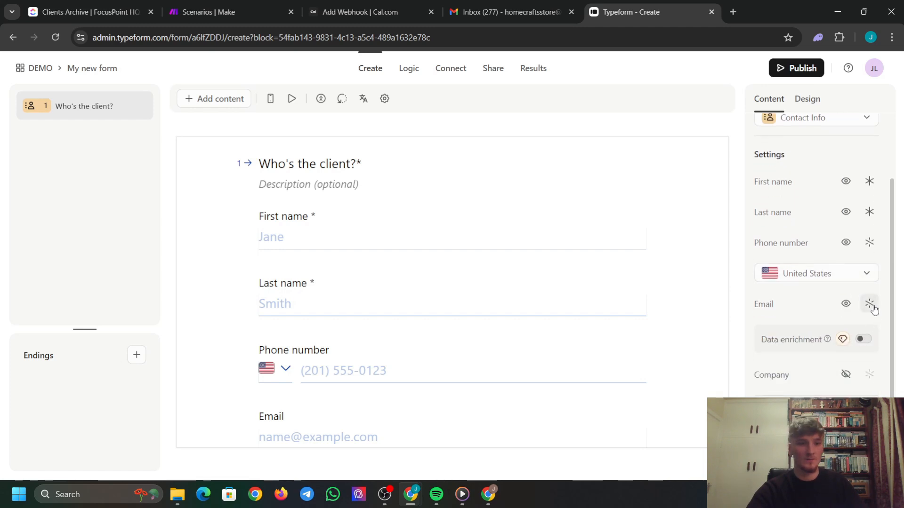
click(870, 303)
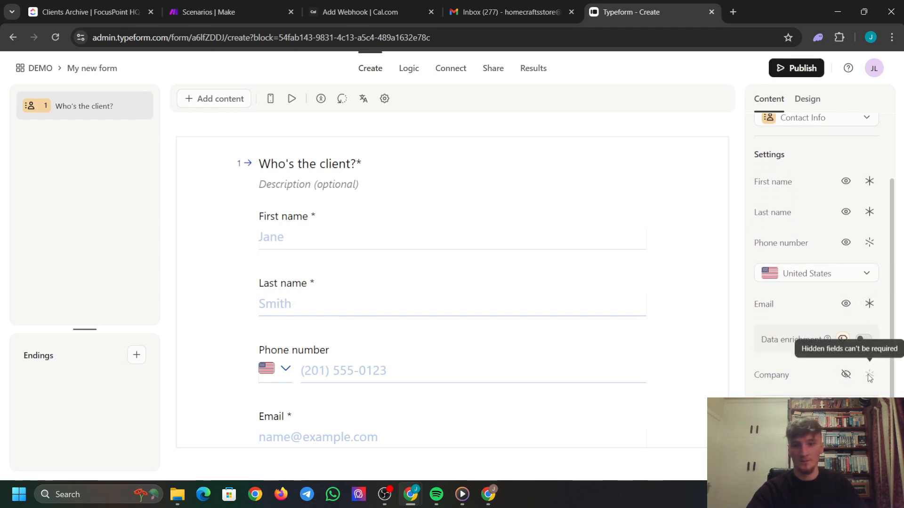
scroll(464, 325, down, 1)
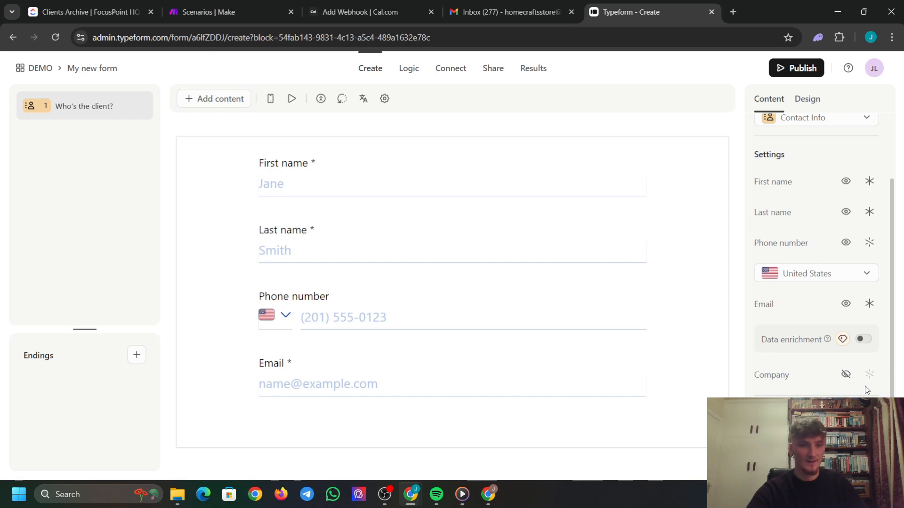
scroll(822, 343, up, 1)
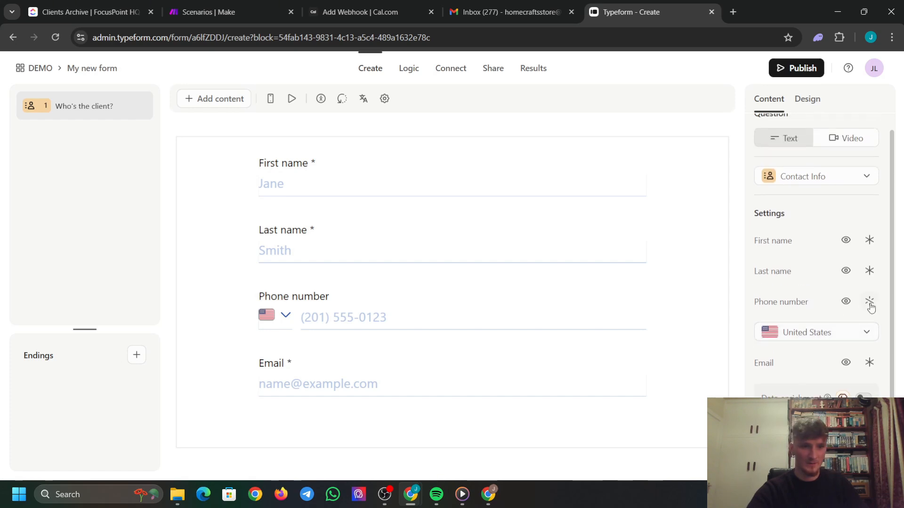
click(846, 301)
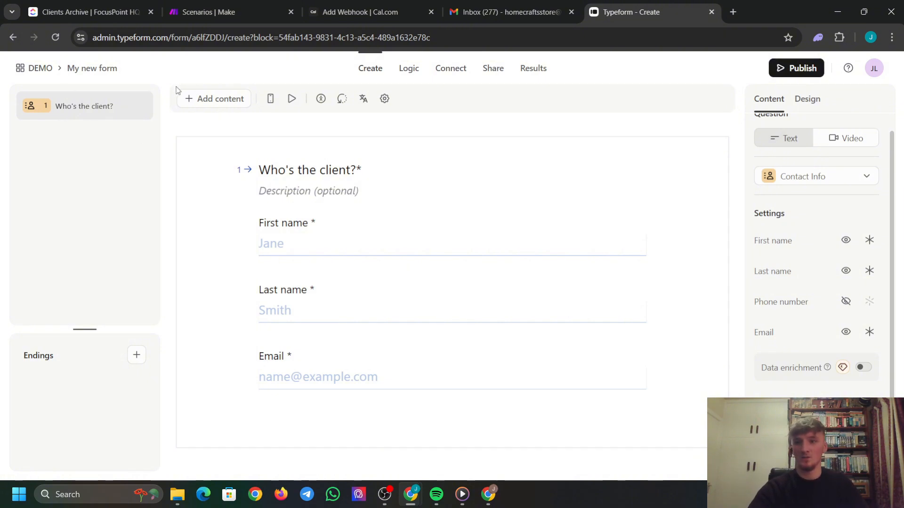
Add a multiple choice question 2 titled 'How did the call go?'.
click(199, 99)
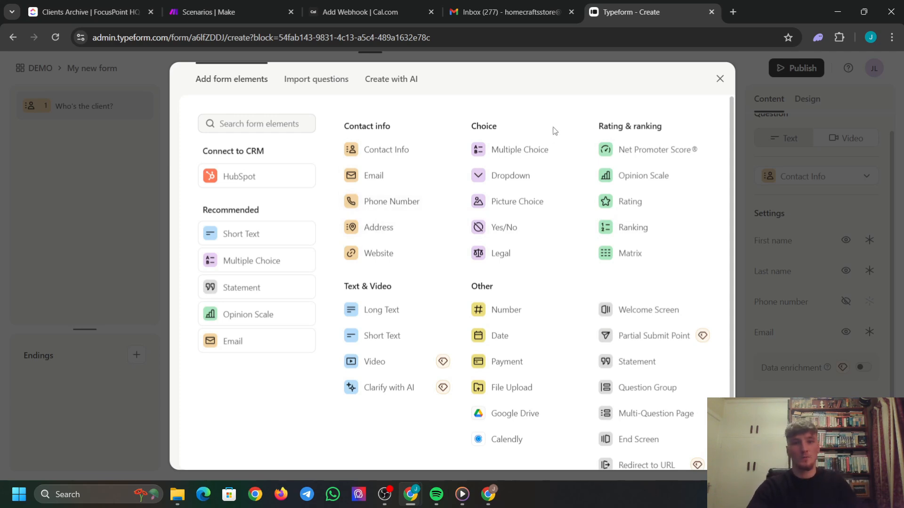
click(520, 149)
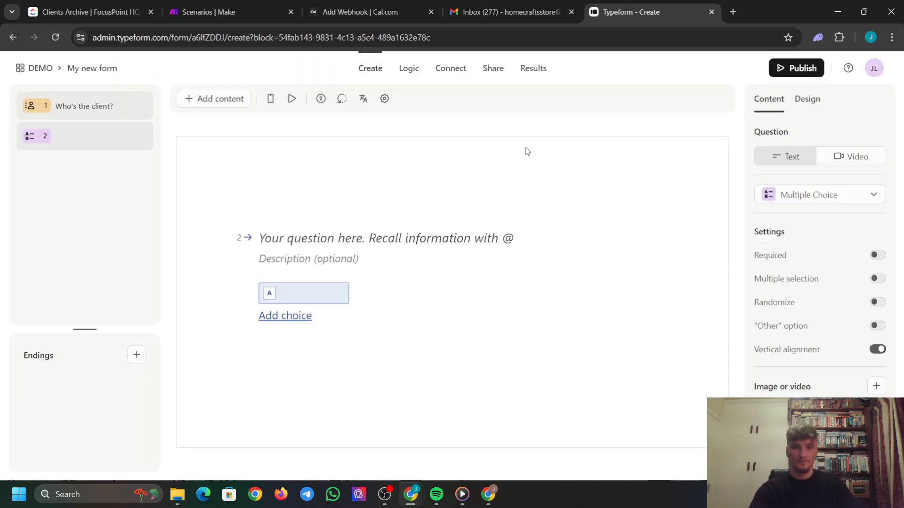
click(305, 239)
text(How )
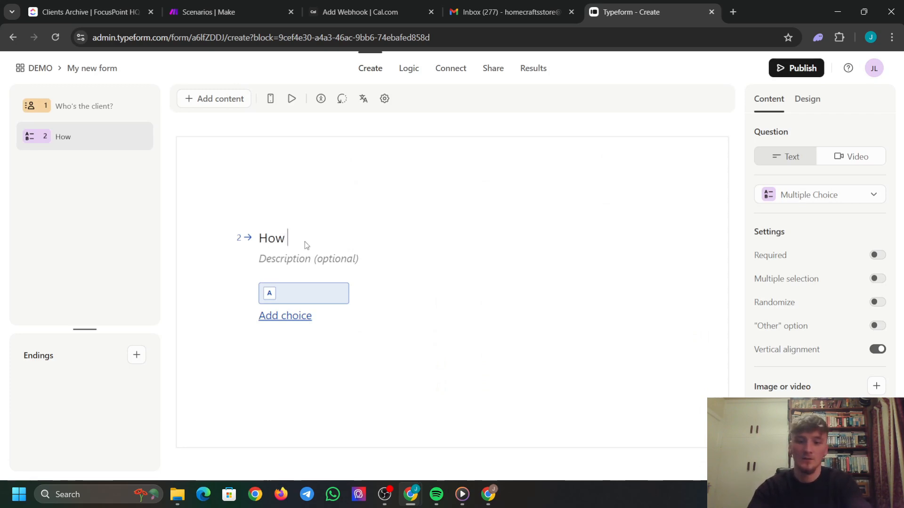
text(did the call go?)
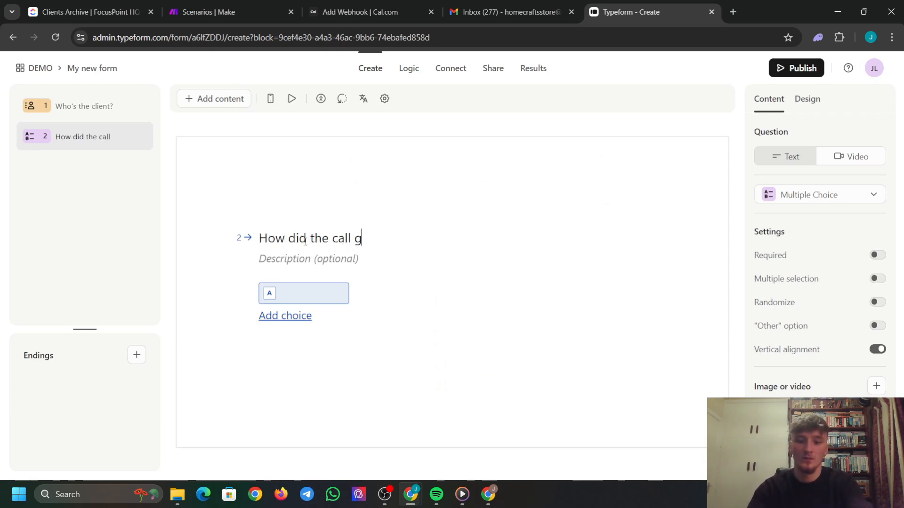
Give question 2 three choices: No Show, Positive and No Fit.
click(314, 295)
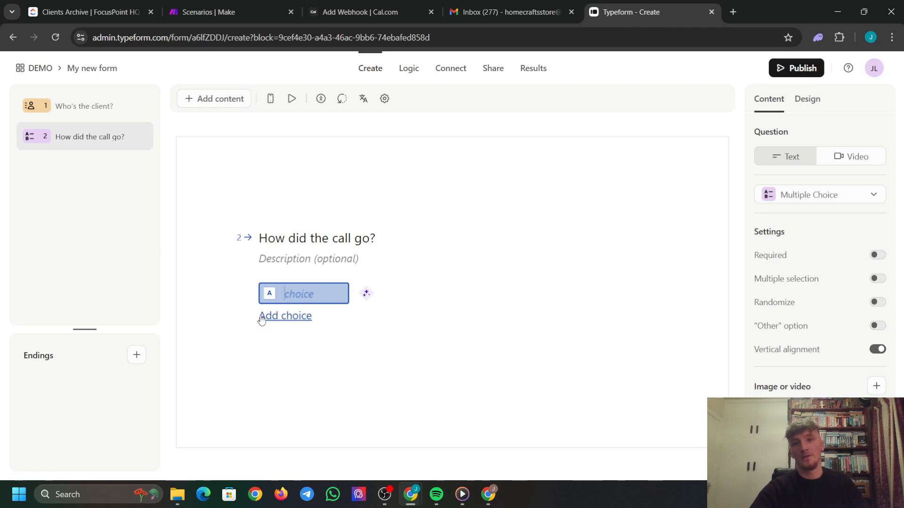
click(306, 320)
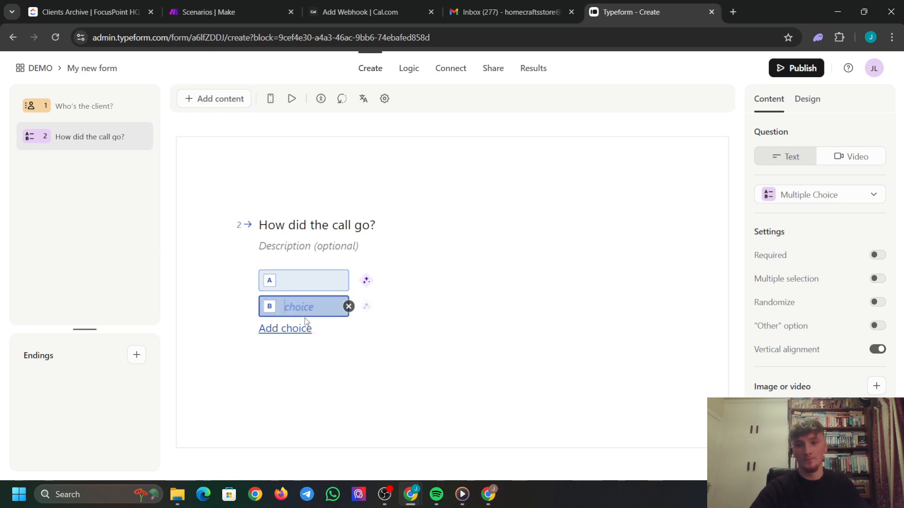
click(279, 327)
click(294, 278)
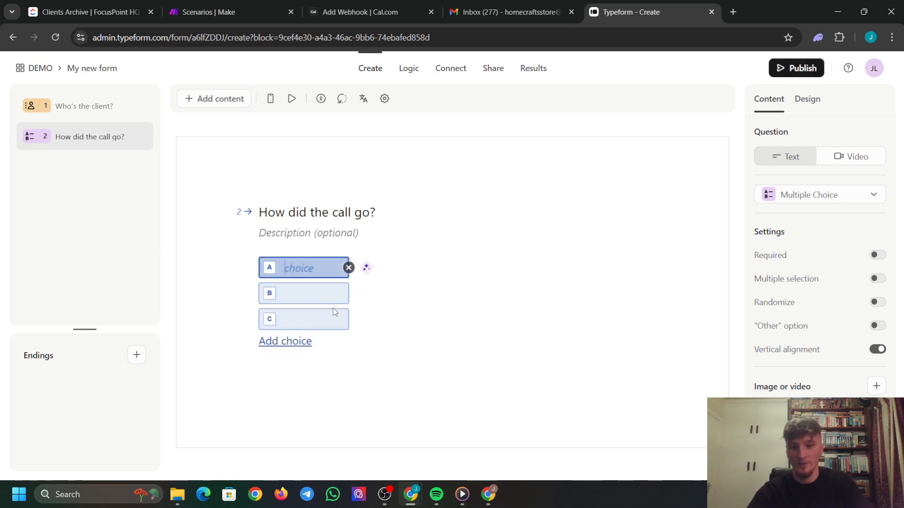
text(No Show)
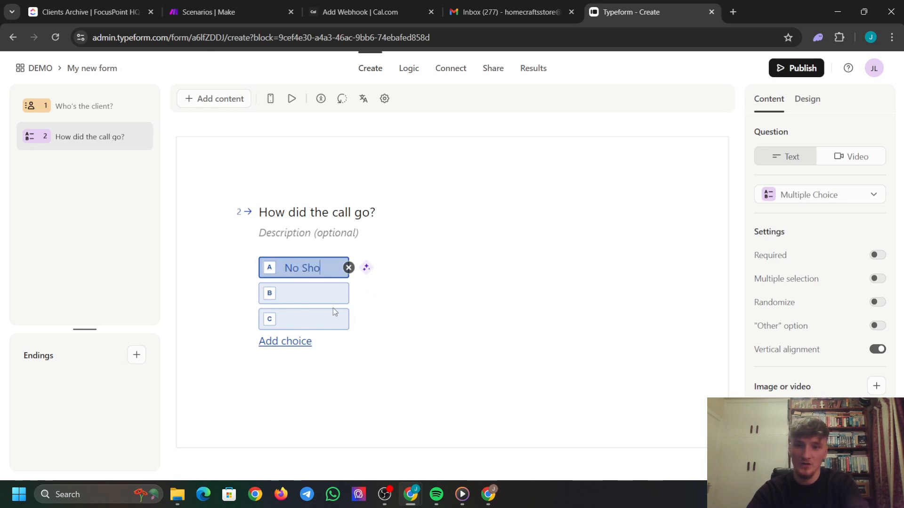
click(317, 298)
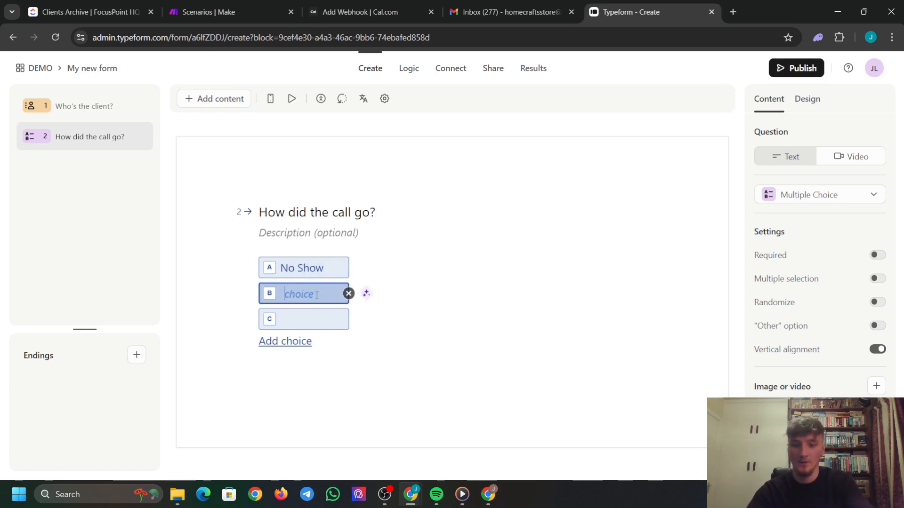
text(Positive)
click(294, 323)
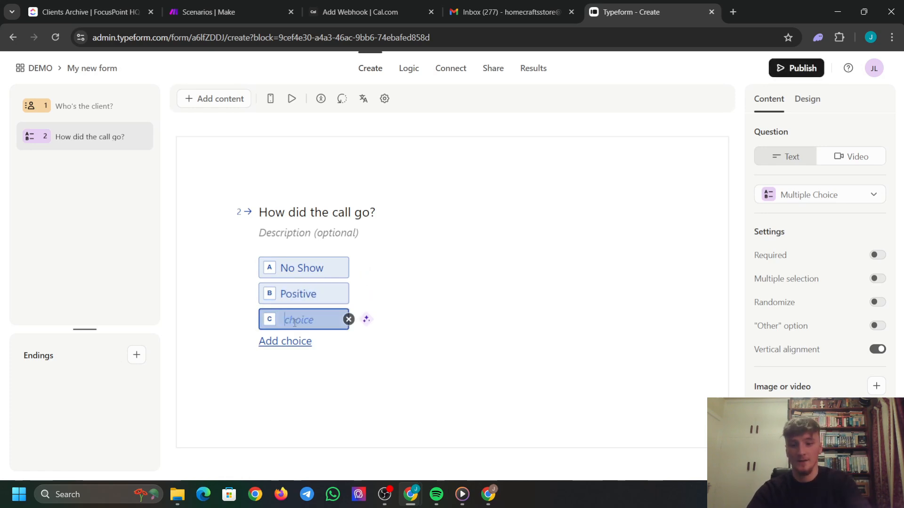
text(No Fi)
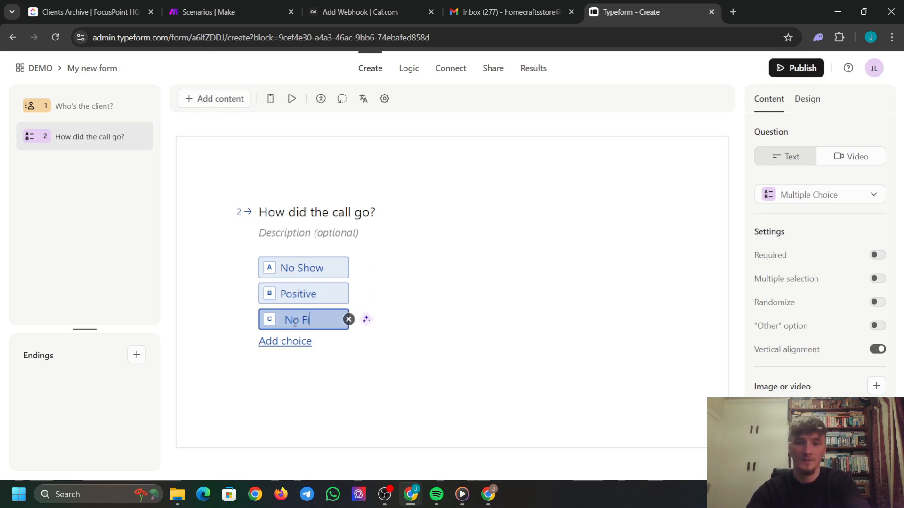
text(t)
click(488, 359)
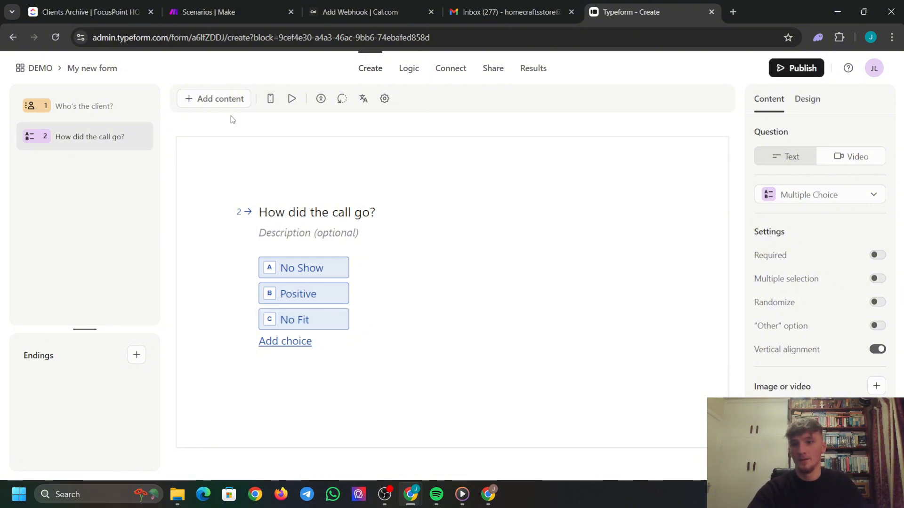
click(221, 99)
Title short-text question 3 'Cash Collected?' and leave its description empty.
click(301, 258)
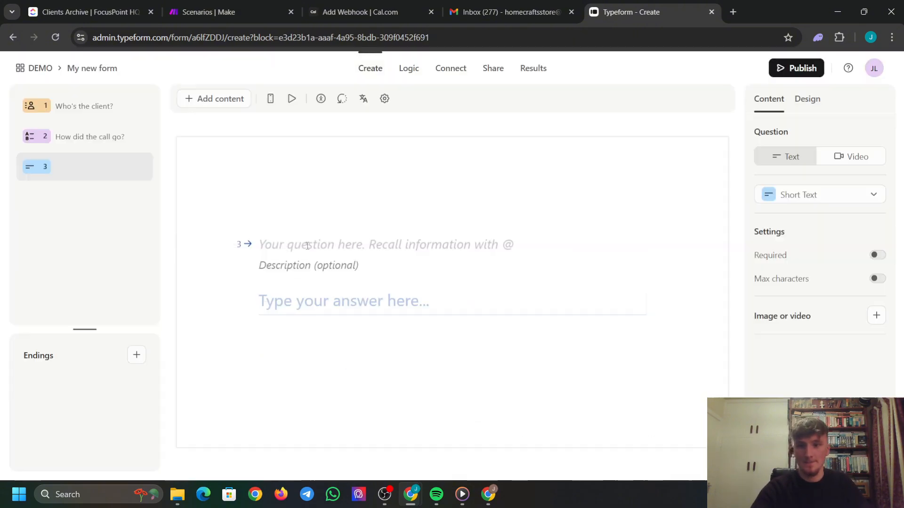
text(Cash)
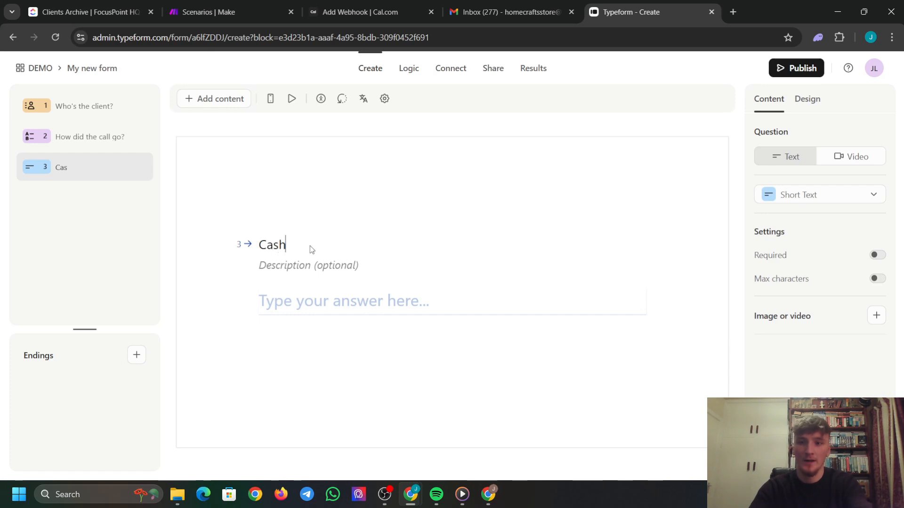
text( Collected?)
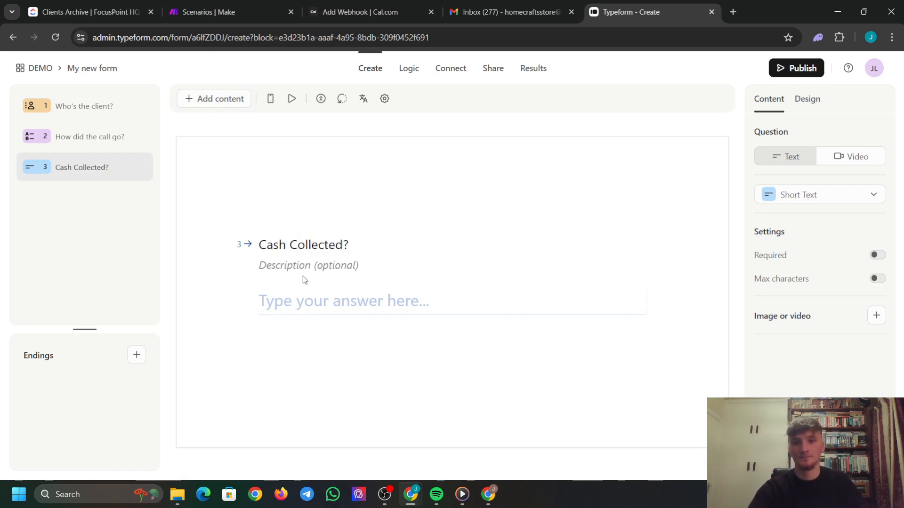
click(304, 267)
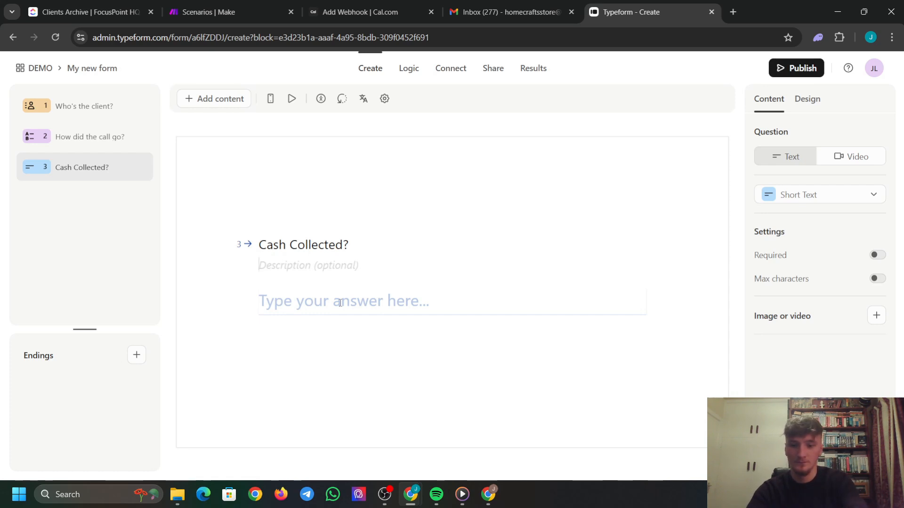
text(a)
key(BackSpace)
key(BackSpace)
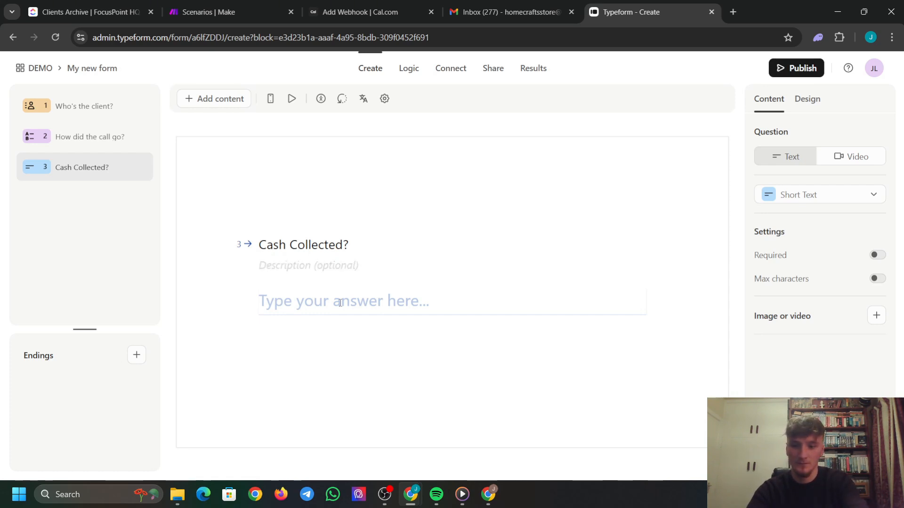
click(441, 178)
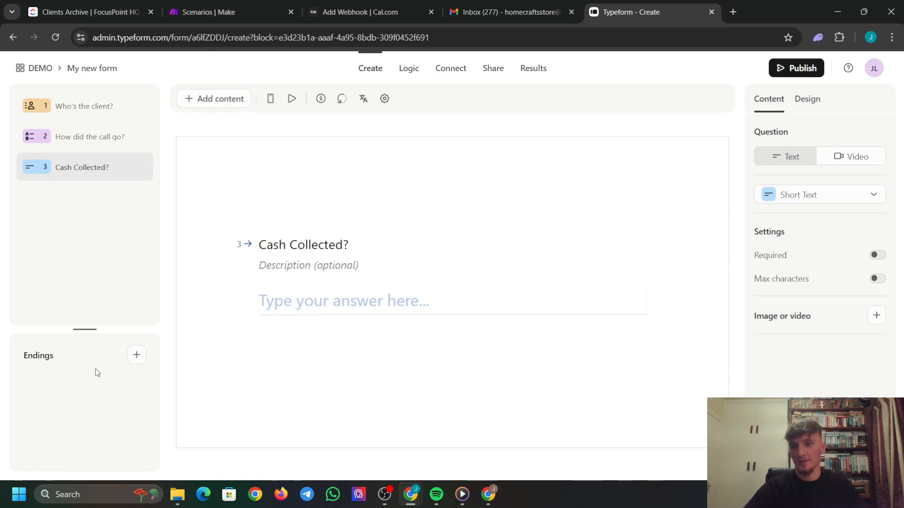
Add an end screen, ending A, titled 'Thank you'.
click(137, 355)
click(191, 393)
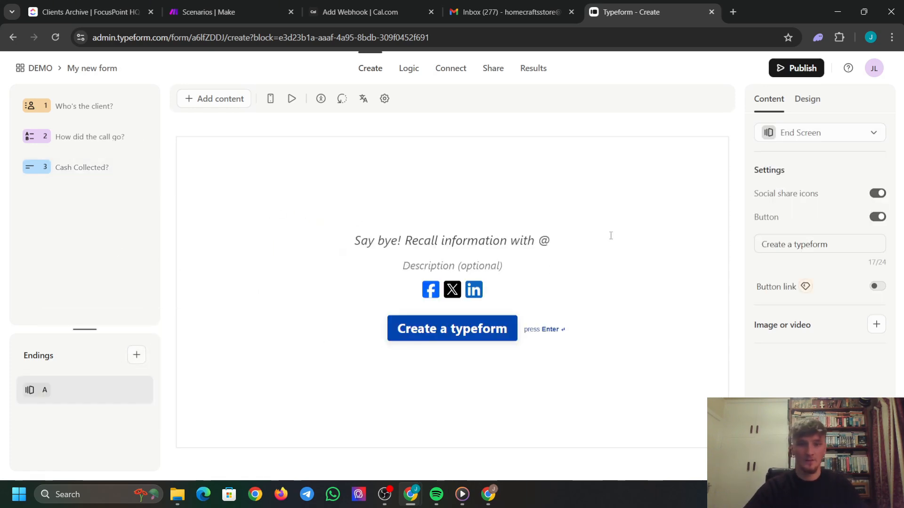
click(453, 235)
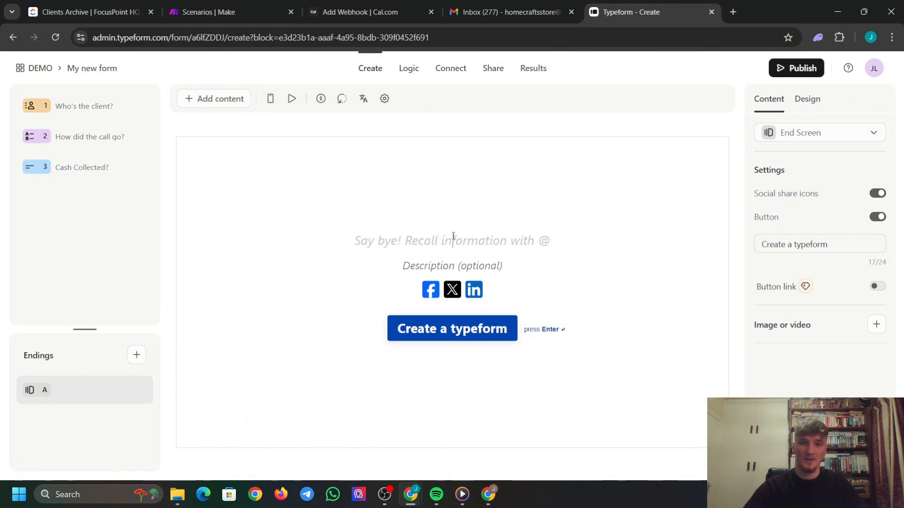
text(Thank y)
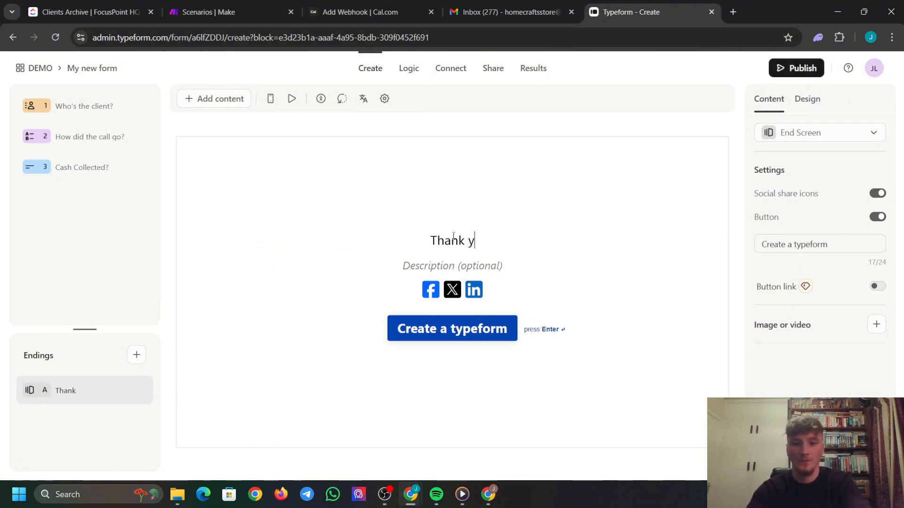
text(oiu)
key(BackSpace)
key(BackSpace)
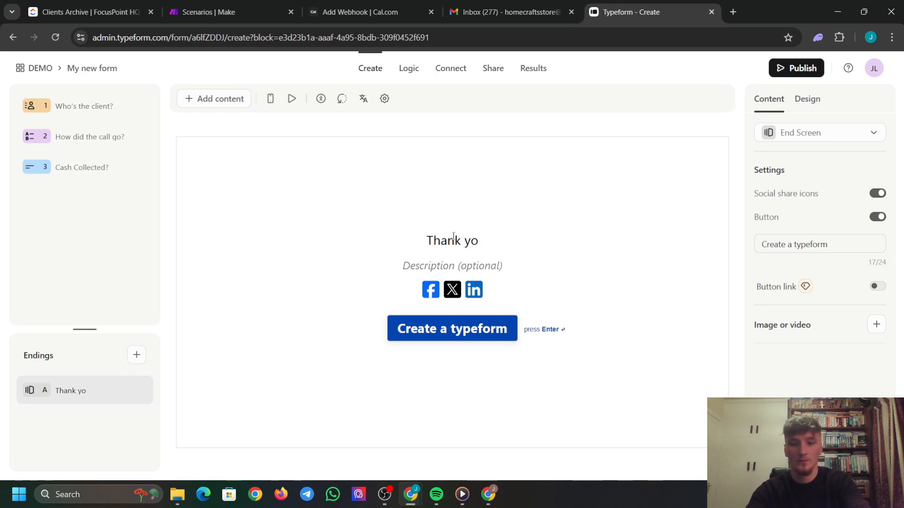
text(u)
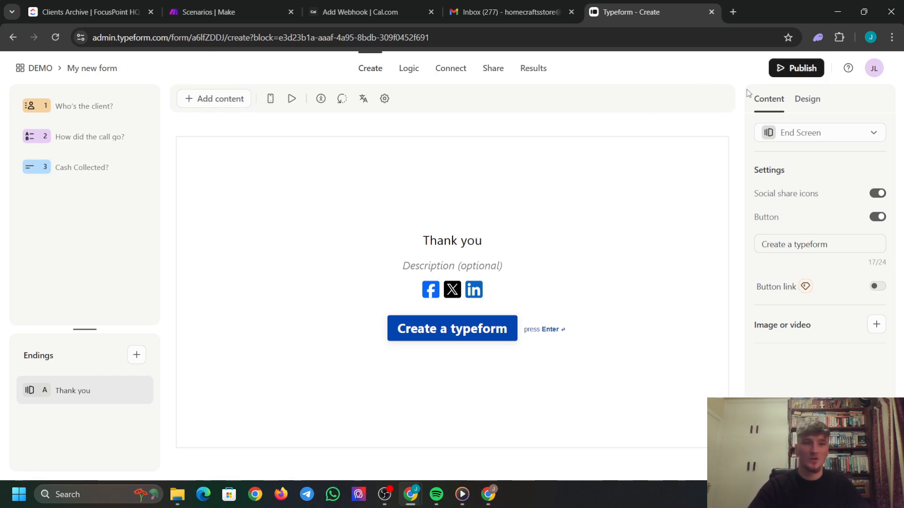
Apply the saved dark 'My theme' design and preview questions 2 and 1.
click(804, 102)
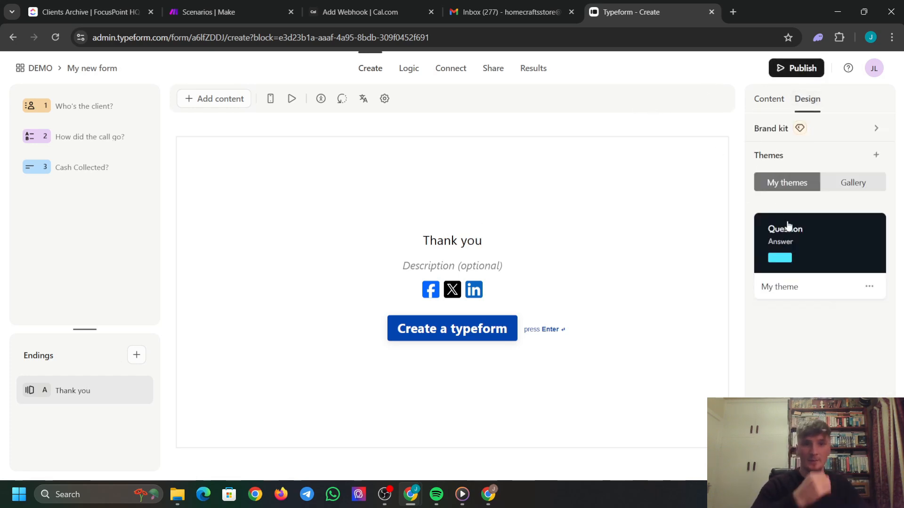
click(826, 245)
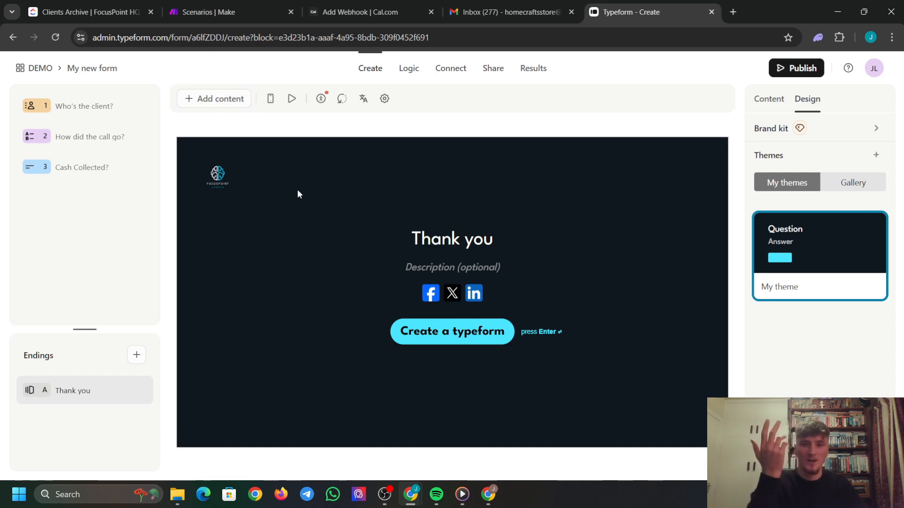
click(90, 141)
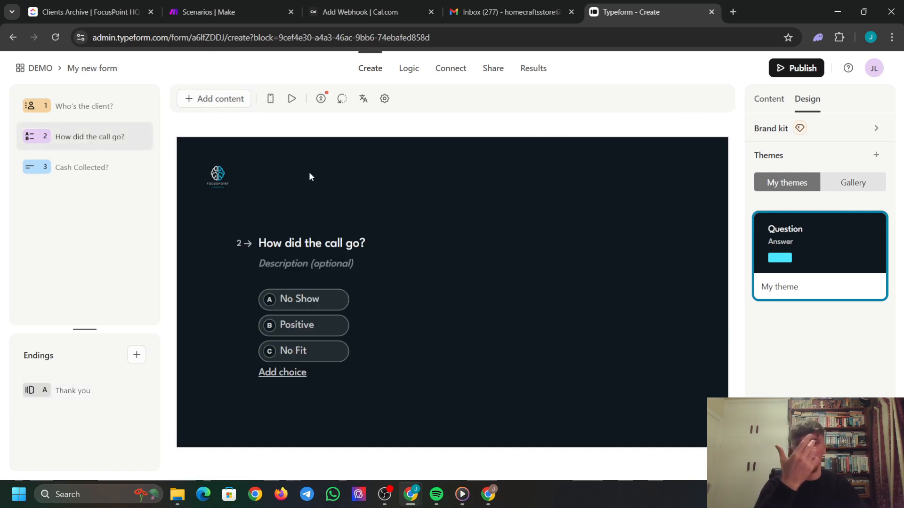
click(98, 105)
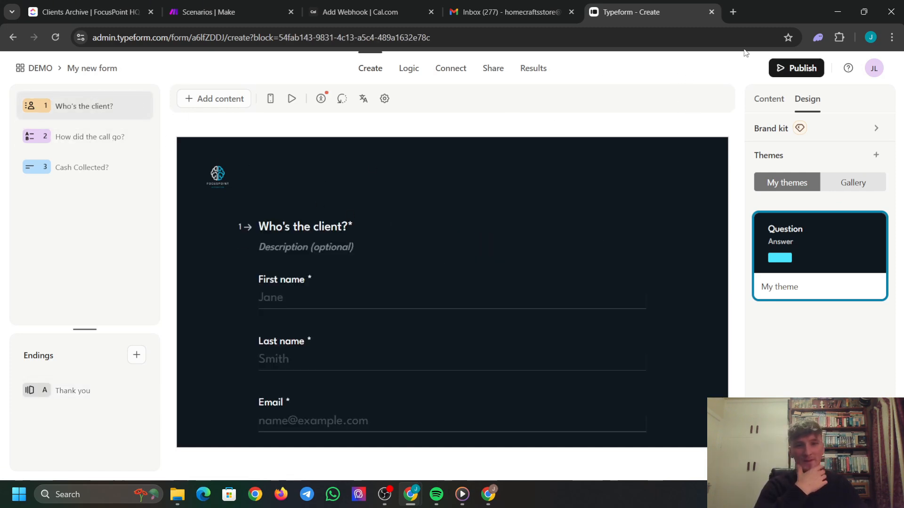
Publish the themed form, dismiss the confirmation, and go back to the DEMO workspace.
click(785, 67)
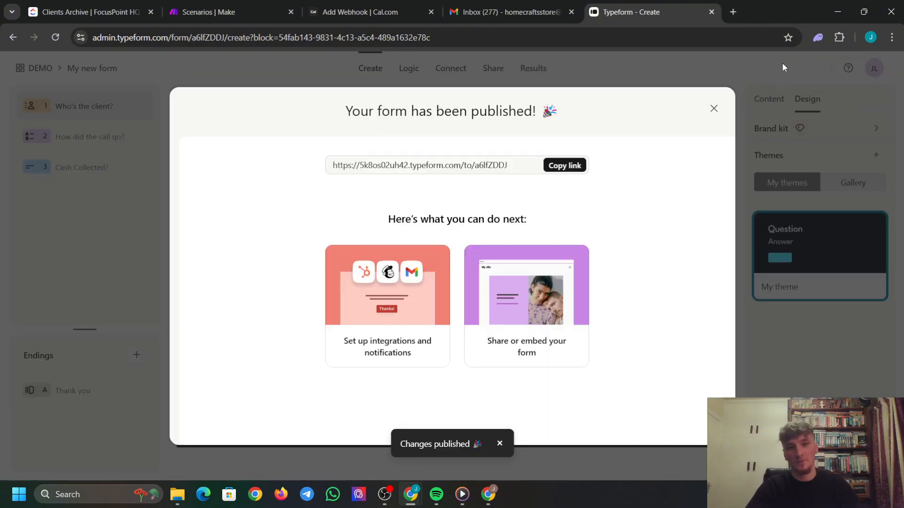
click(714, 110)
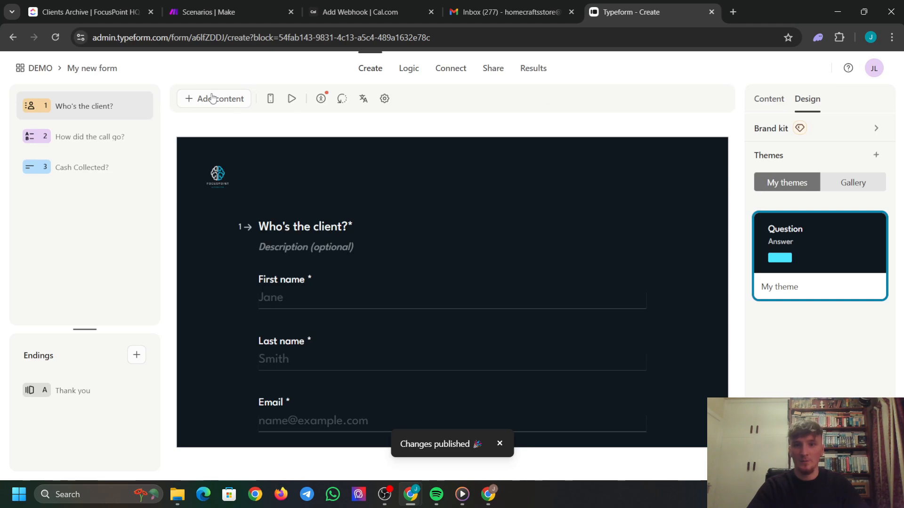
click(35, 68)
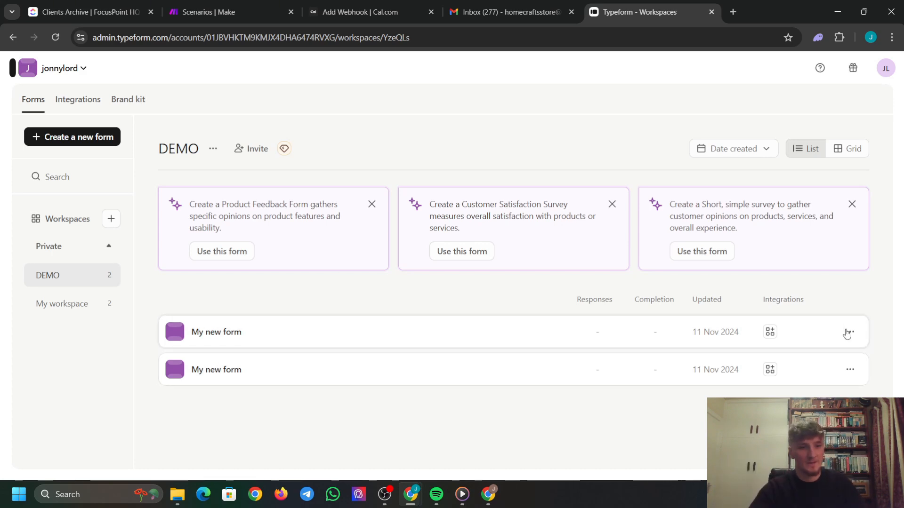
Open the actions menu for the first 'My new form' in the DEMO list.
click(850, 333)
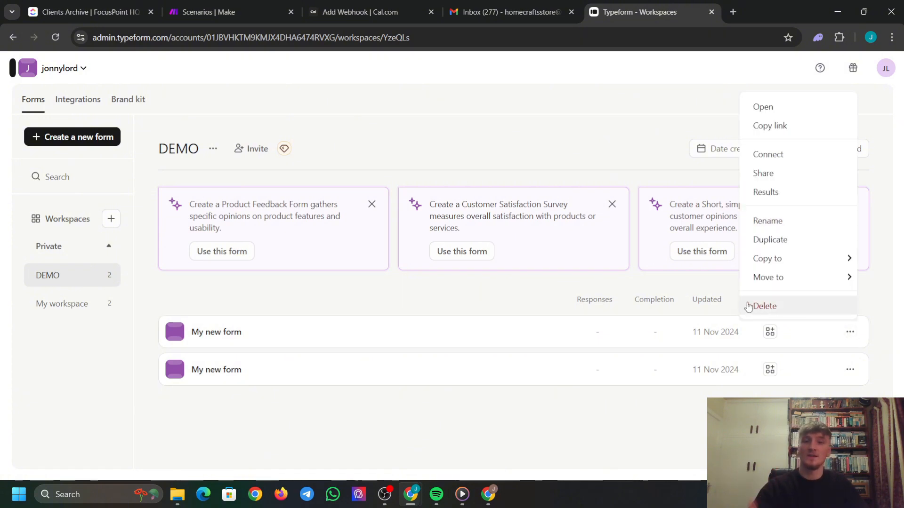
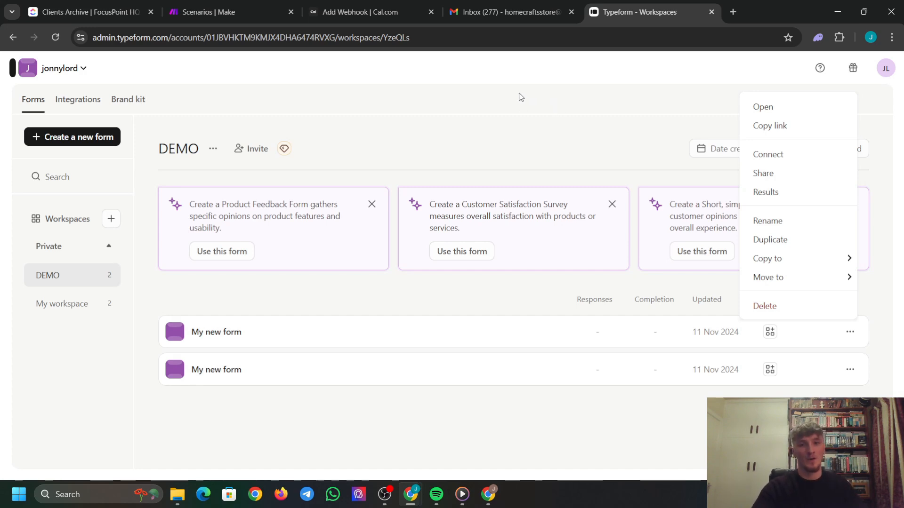
Open the first 'My new form' in the editor, then return to the DEMO forms list.
click(542, 125)
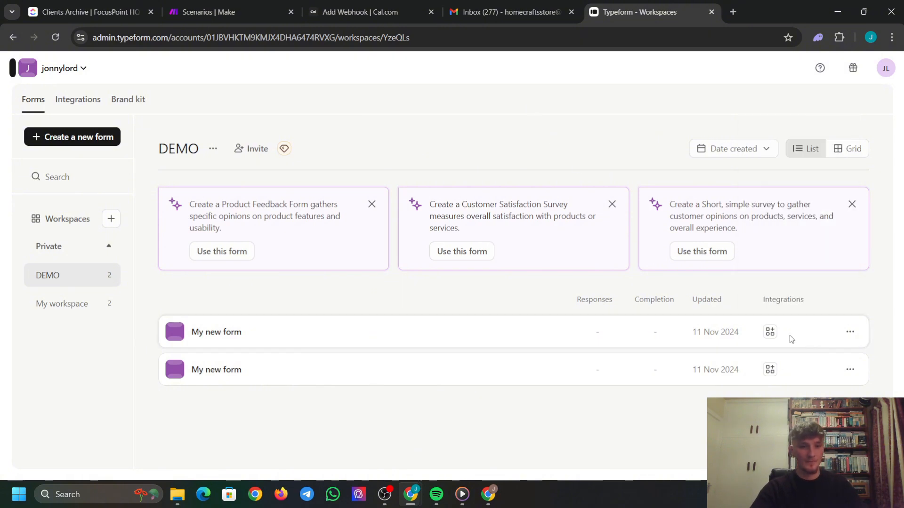
click(850, 333)
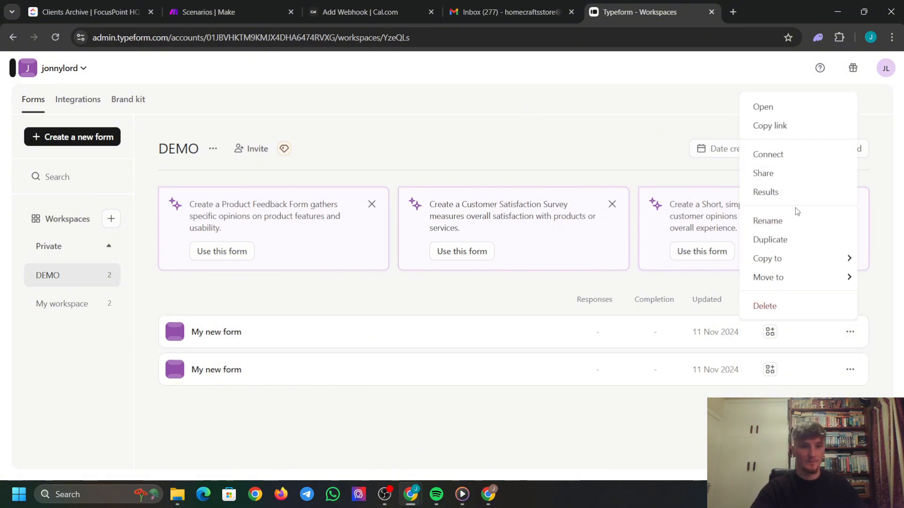
click(781, 221)
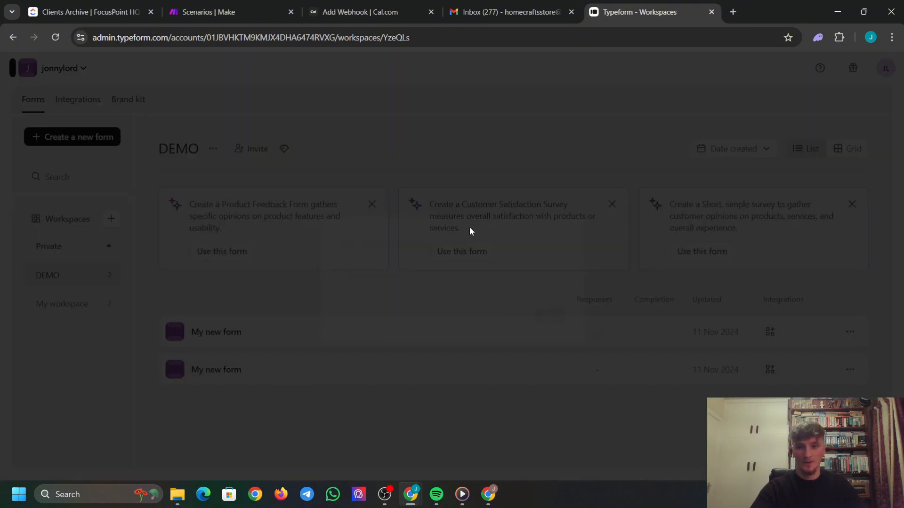
click(244, 253)
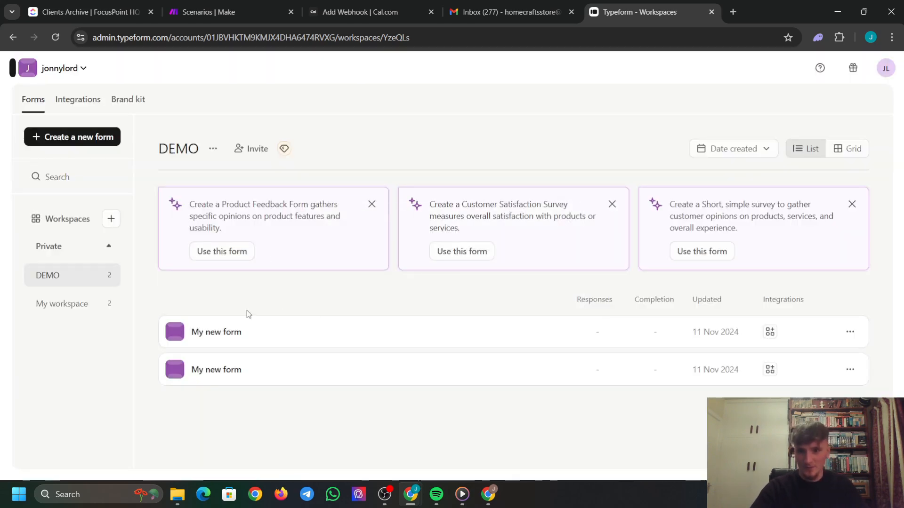
click(226, 331)
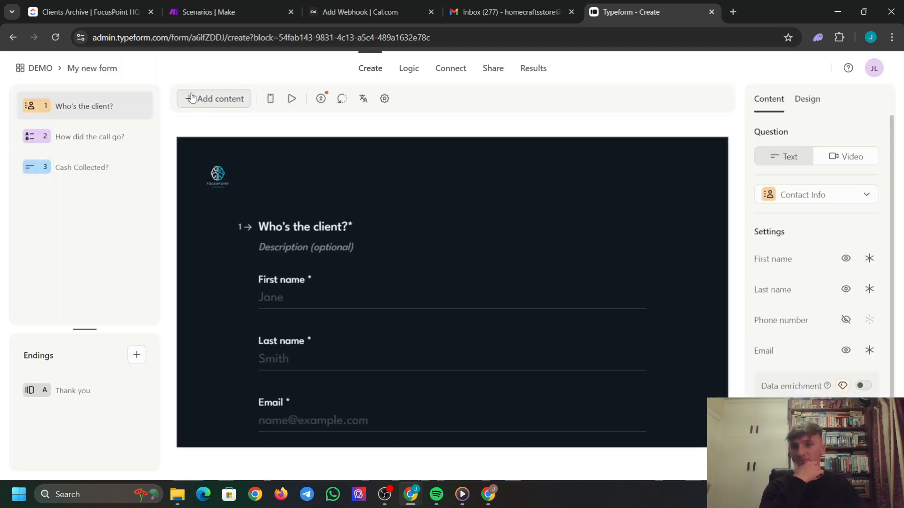
click(35, 70)
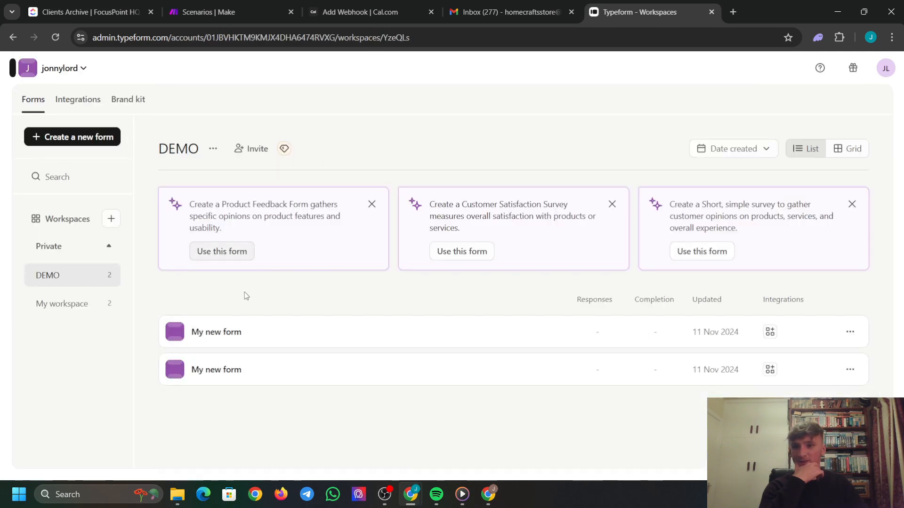
click(850, 332)
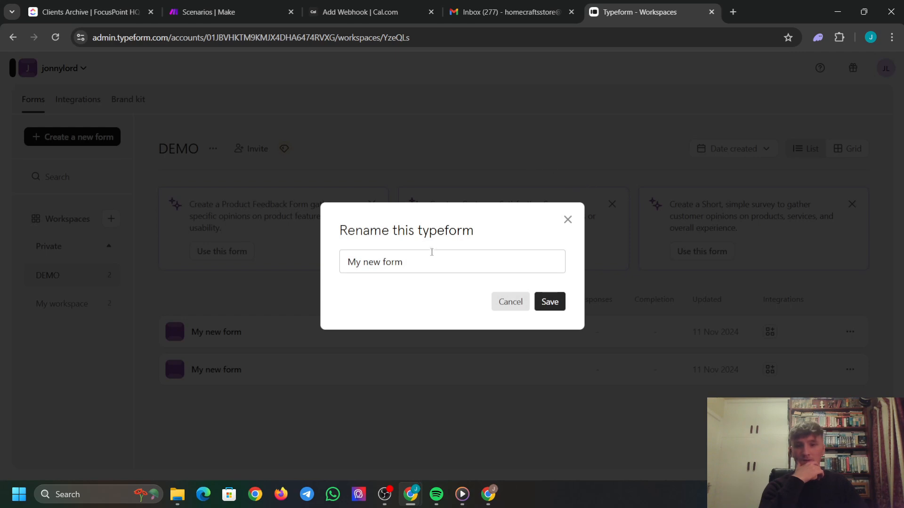
click(300, 256)
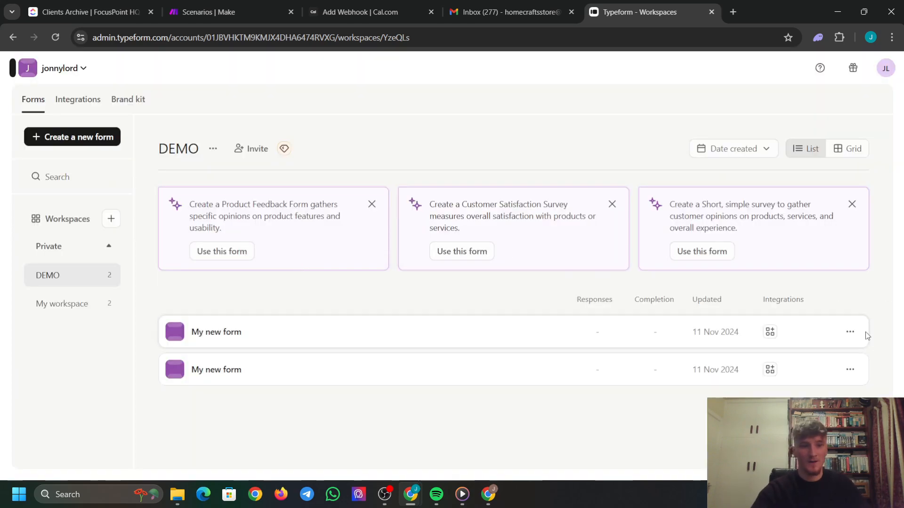
Rename the first DEMO form to 'Post call form'.
click(850, 332)
click(779, 220)
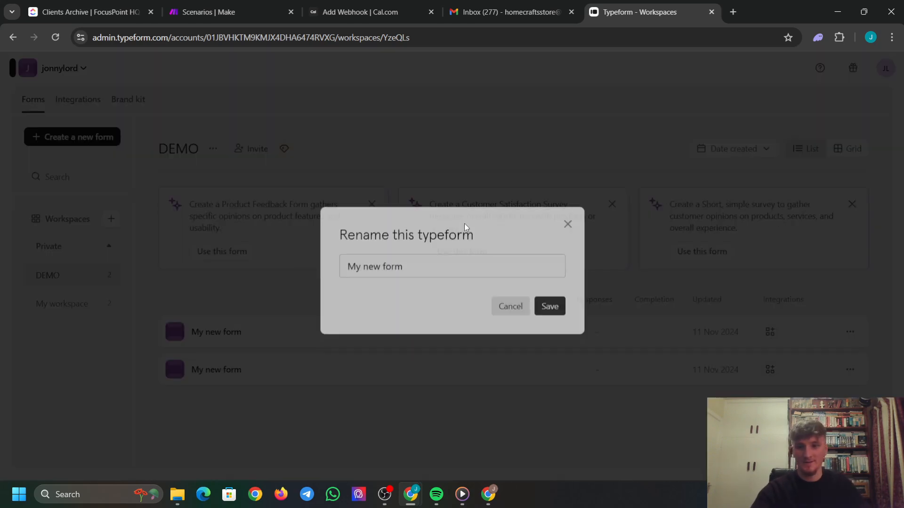
click(438, 271)
key(BackSpace)
key(BackSpace)
key(BackSpace)
key(BackSpace)
key(BackSpace)
key(BackSpace)
key(BackSpace)
key(BackSpace)
key(BackSpace)
key(BackSpace)
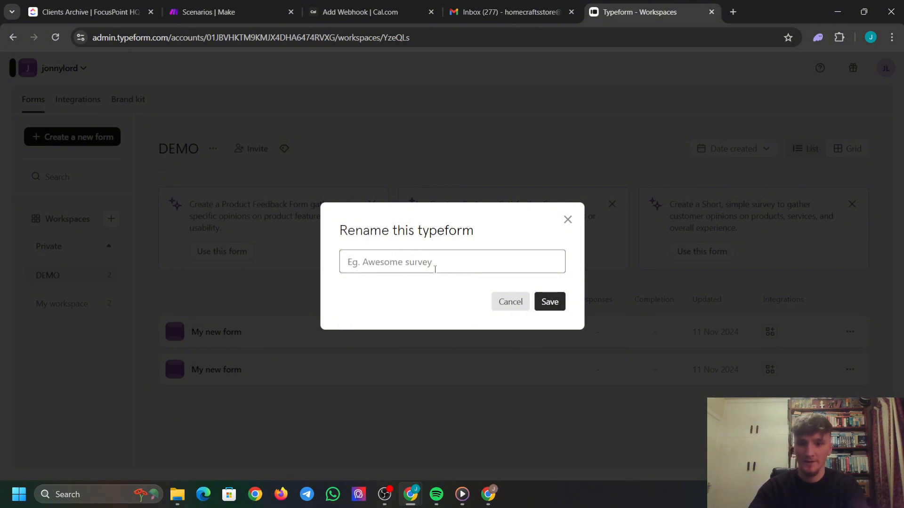
text(Post call)
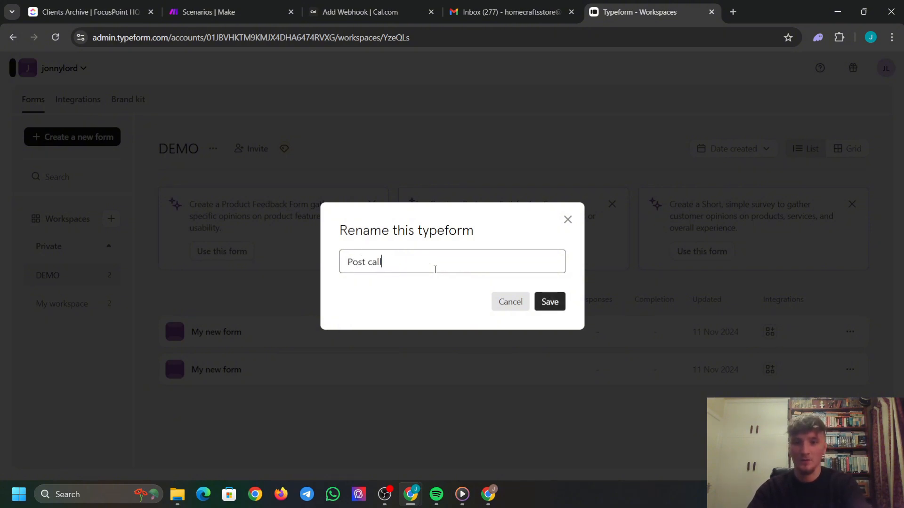
text( form)
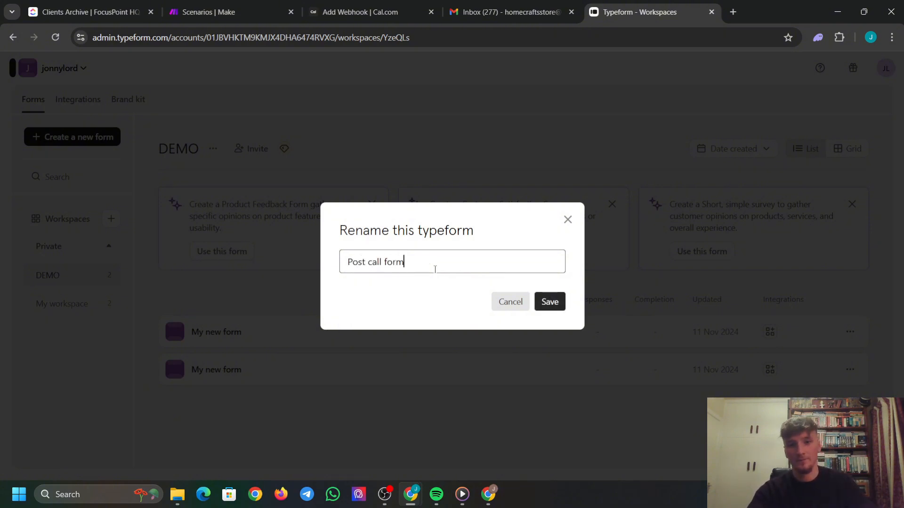
click(550, 302)
Rename the second form to 'Lead Capture Form', then switch to Make's scenarios list.
click(849, 369)
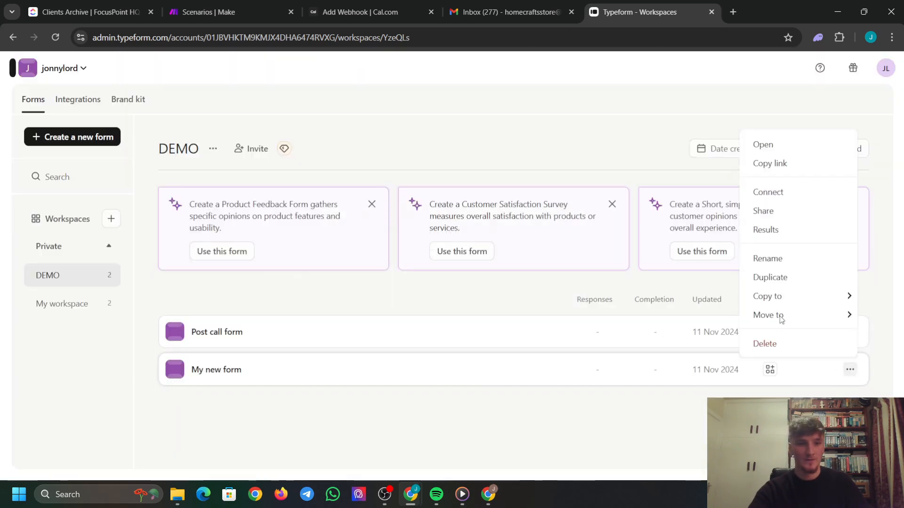
click(779, 260)
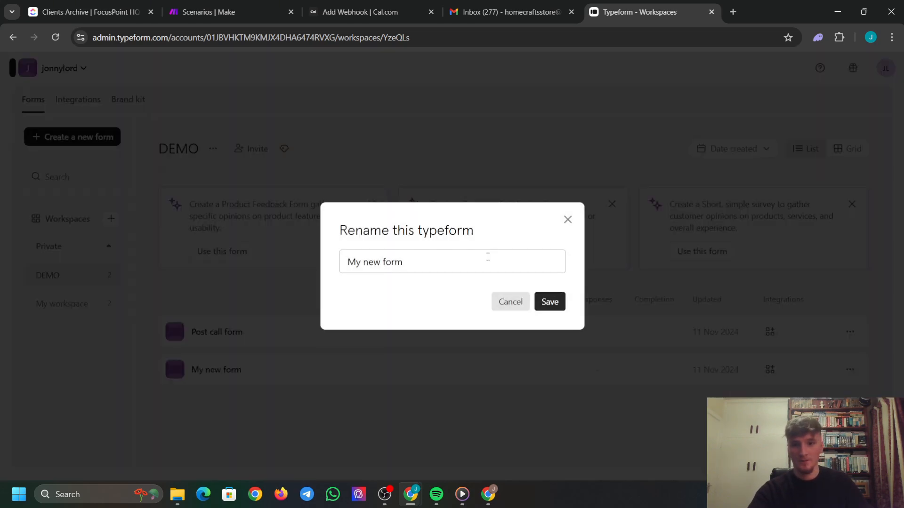
key(BackSpace)
key(BackSpace)
key(BackSpace)
key(BackSpace)
key(BackSpace)
key(BackSpace)
key(BackSpace)
key(BackSpace)
key(BackSpace)
key(BackSpace)
key(BackSpace)
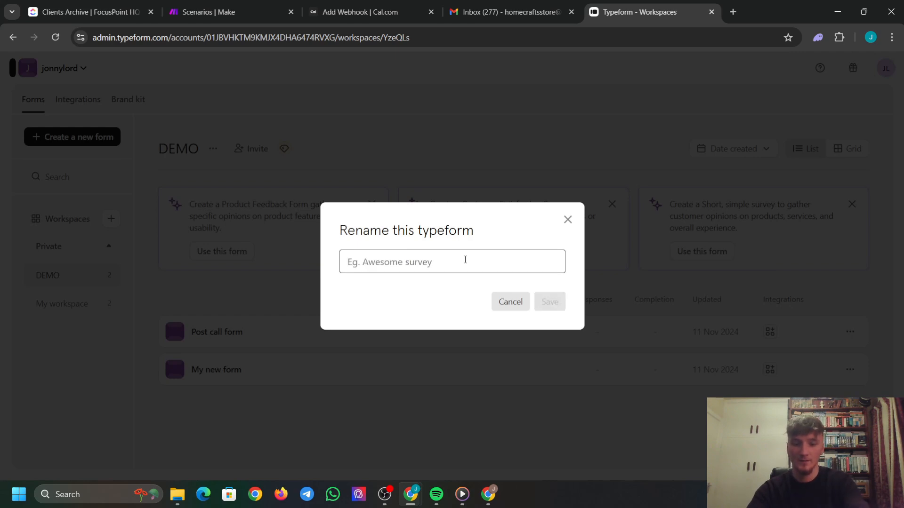
text(Lead Capp)
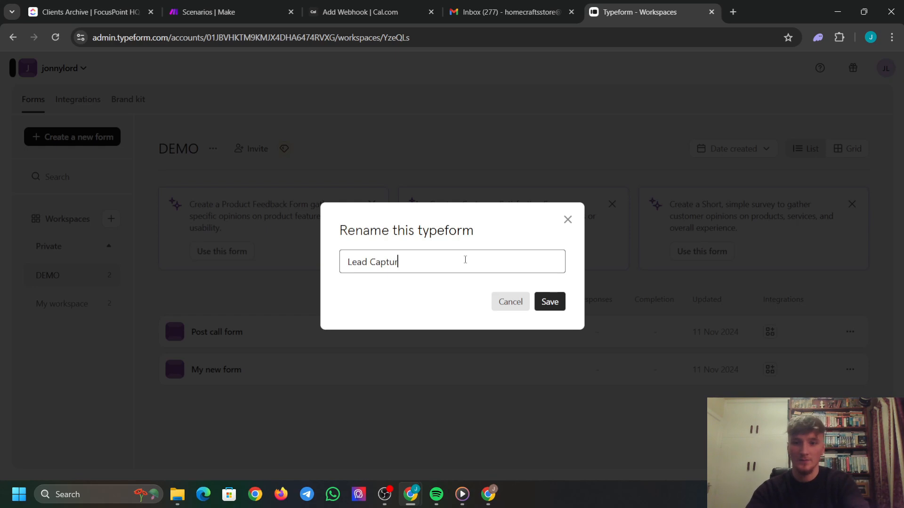
text(ure Form)
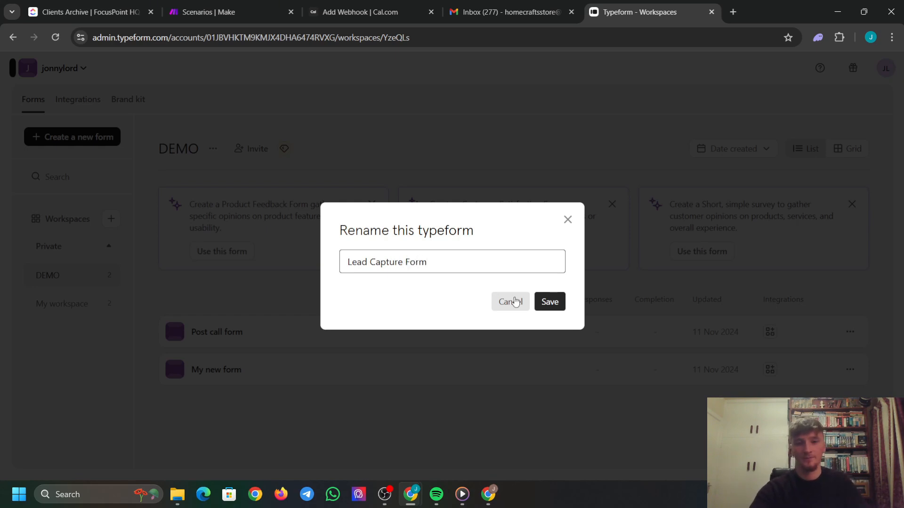
click(549, 302)
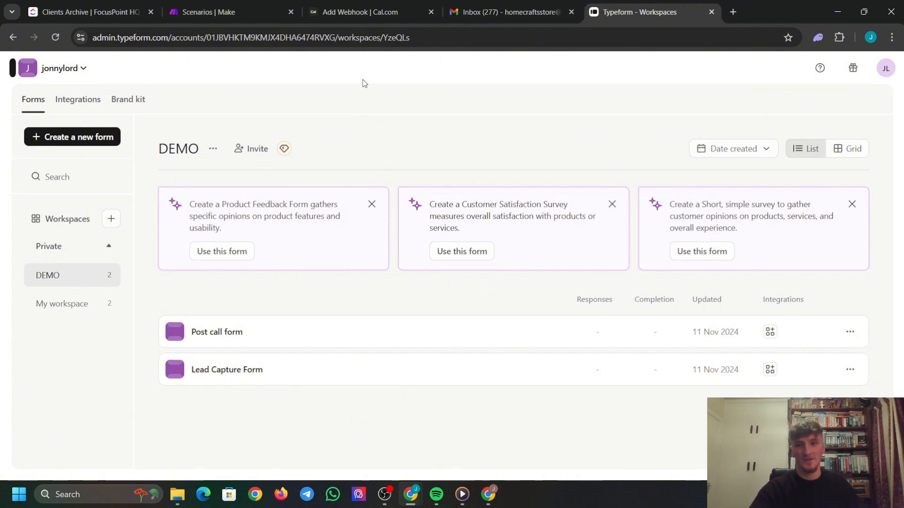
click(222, 12)
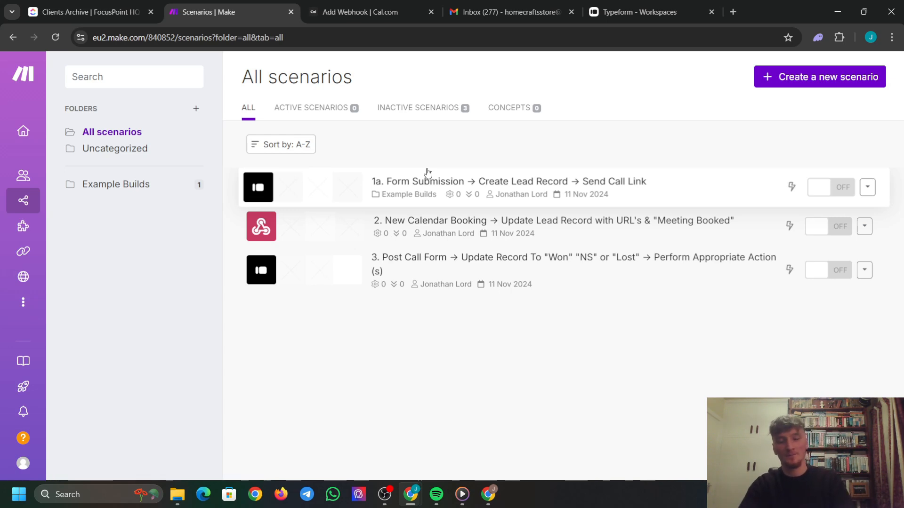
Open '1a. Form Submission → Create Lead Record → Send Call Link' and enter its editor.
click(432, 193)
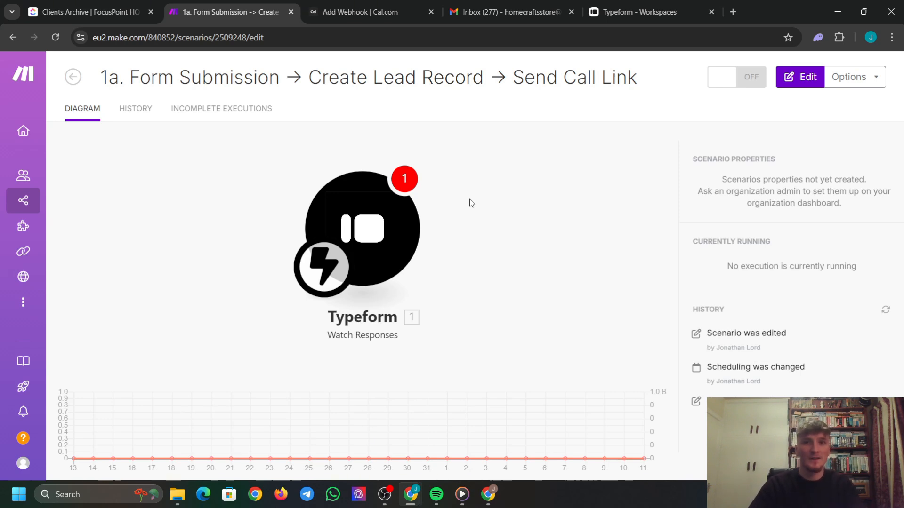
click(471, 228)
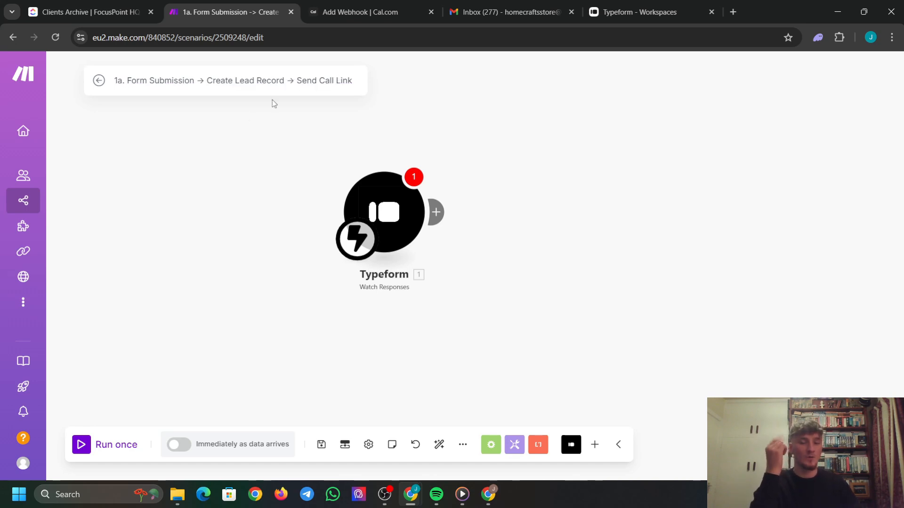
drag(487, 285, 302, 161)
key(Delete)
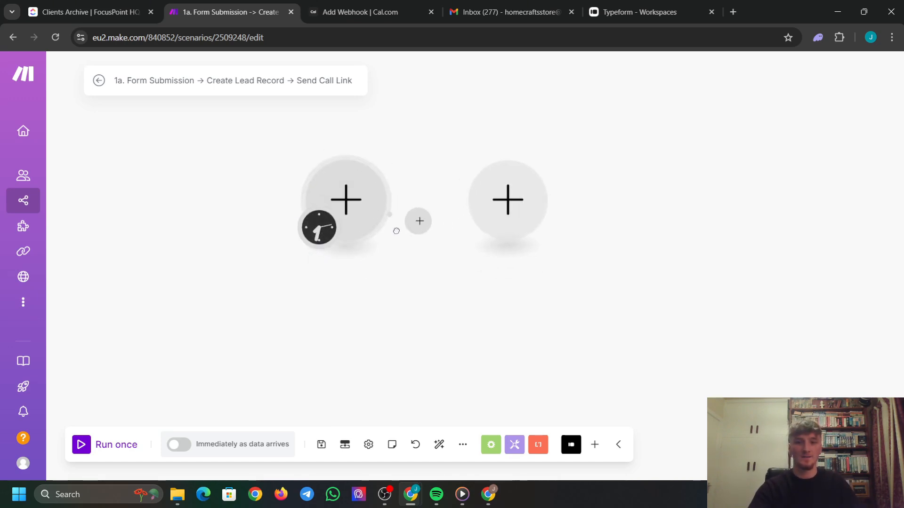
click(346, 198)
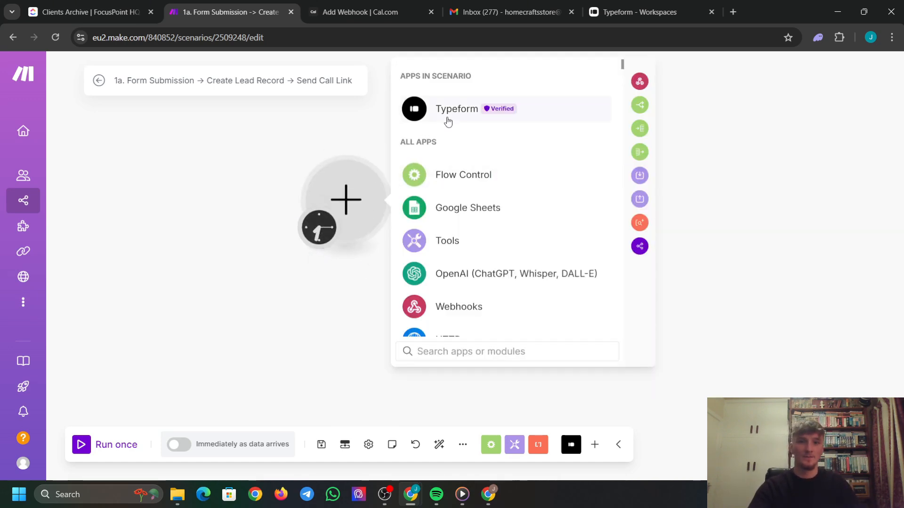
text(type)
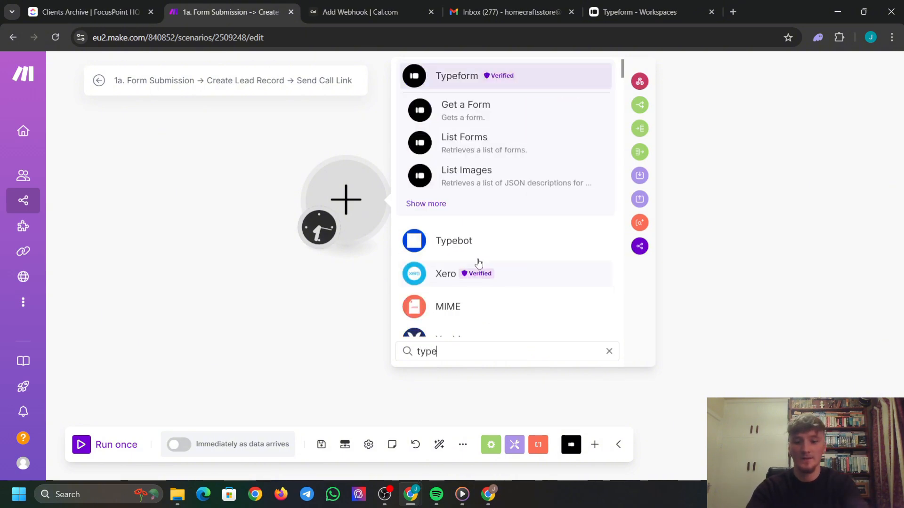
text(form)
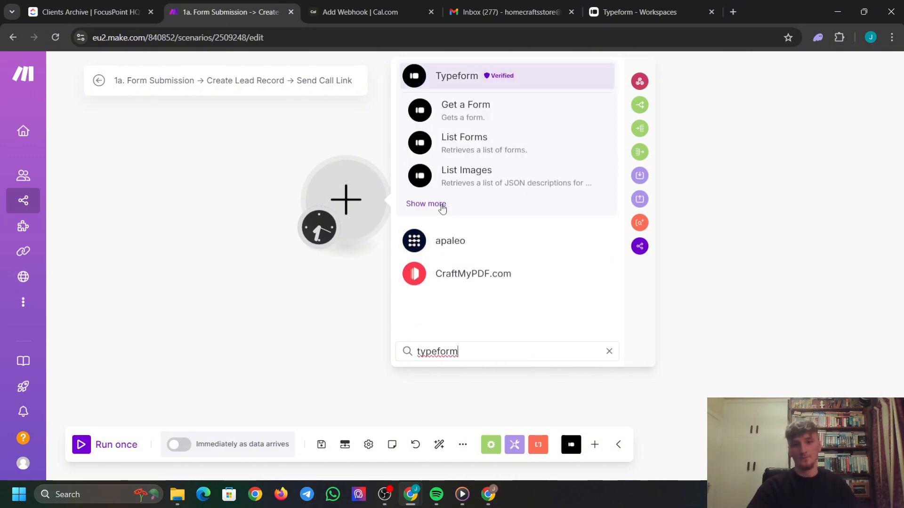
click(436, 204)
scroll(471, 235, down, 2)
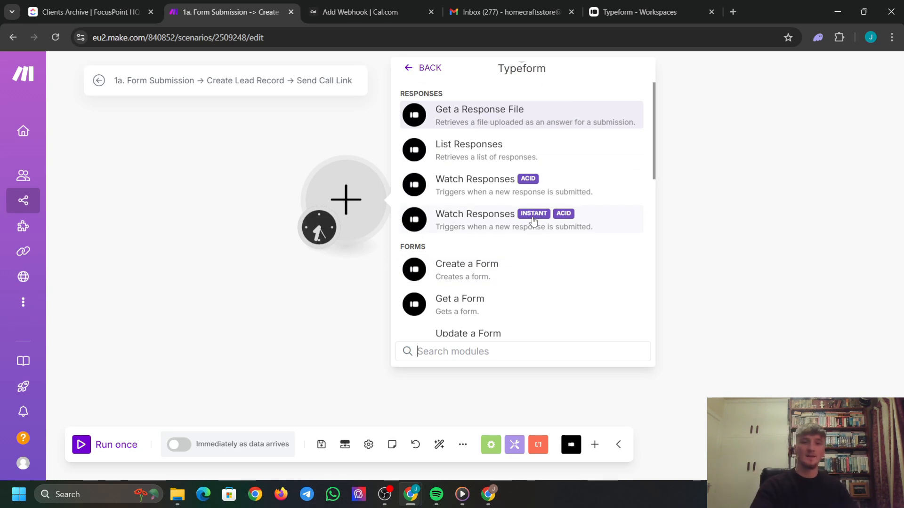
click(500, 219)
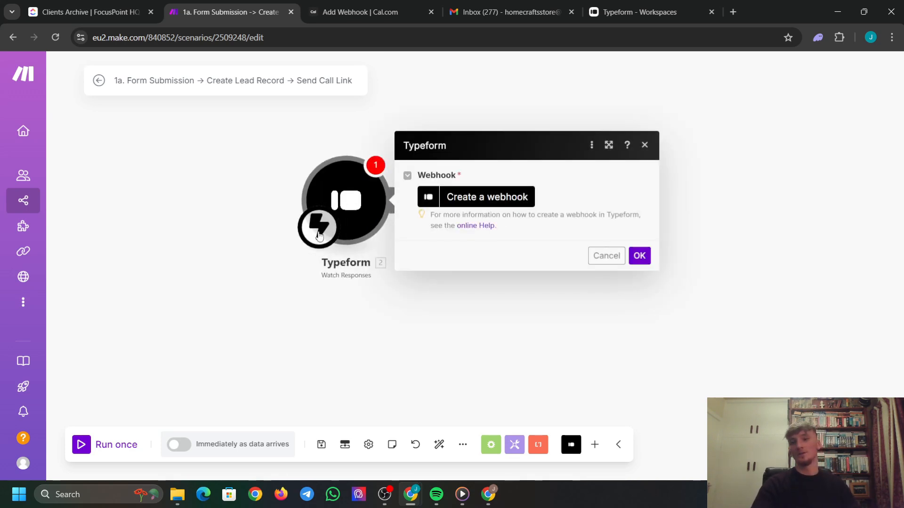
Create a 'Form submitted' webhook on a new Typeform connection, watching Lead Capture Form.
click(450, 200)
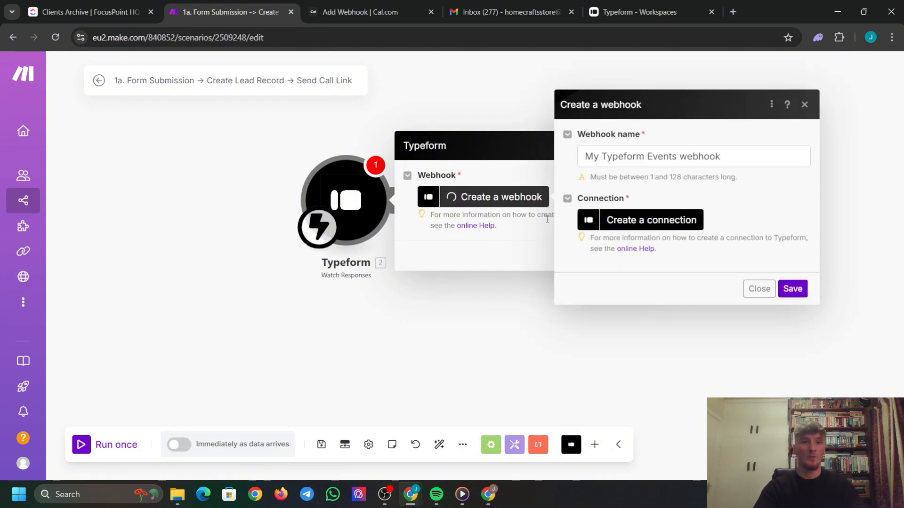
triple_click(746, 162)
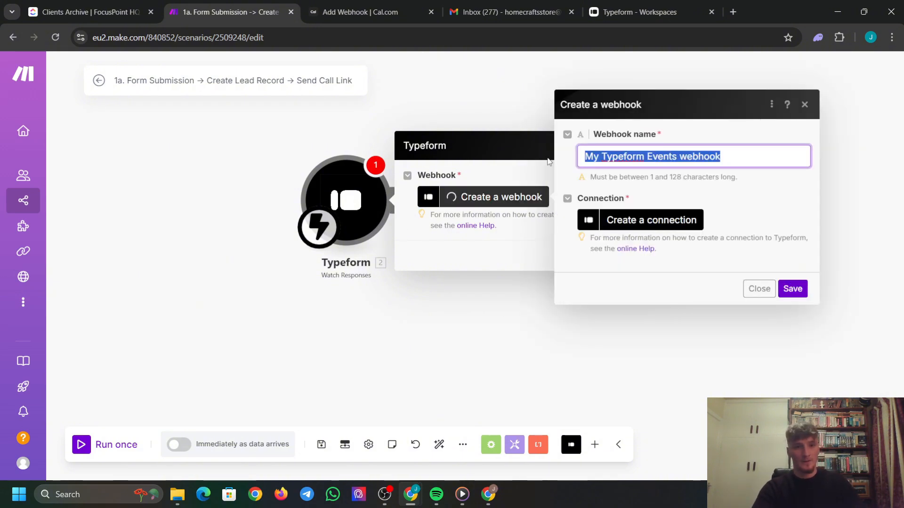
text(Form submi)
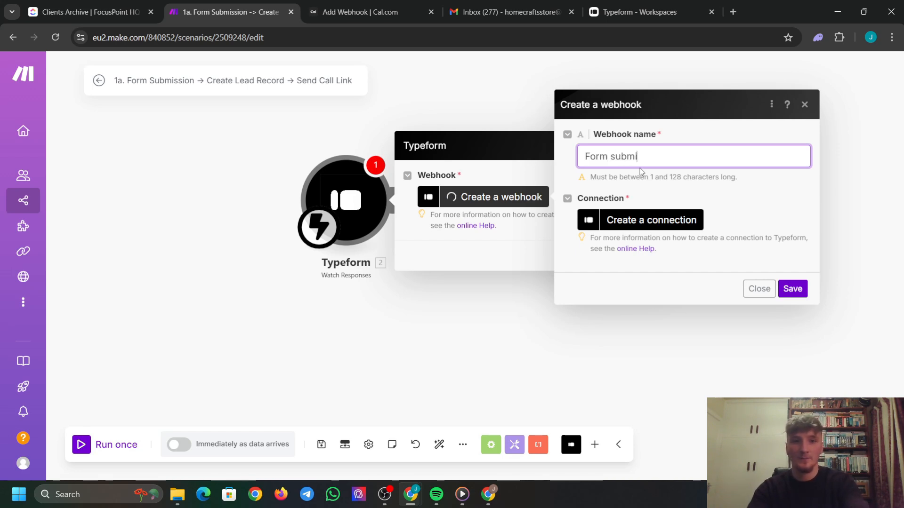
text(tted)
click(649, 221)
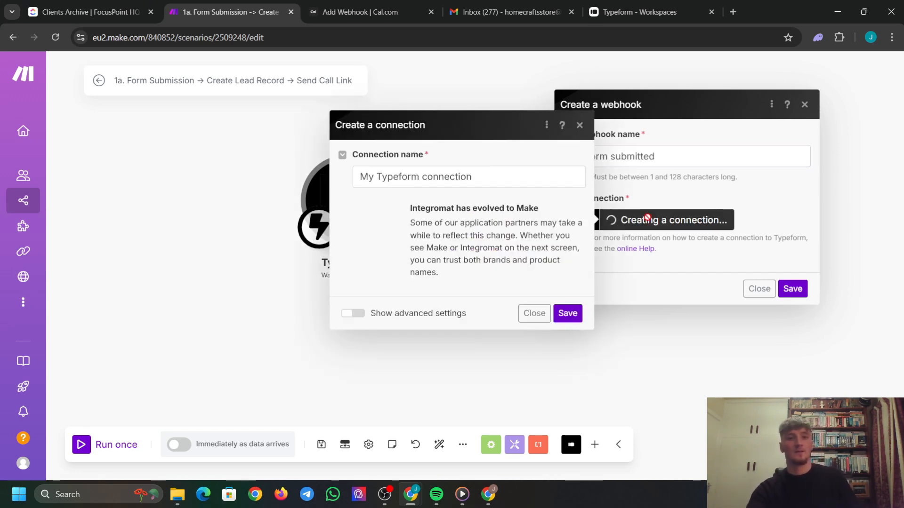
click(567, 313)
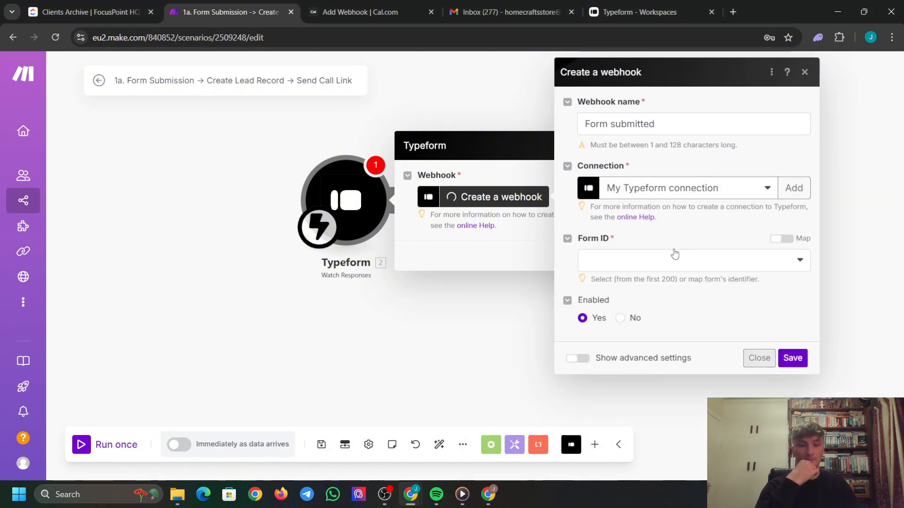
click(679, 261)
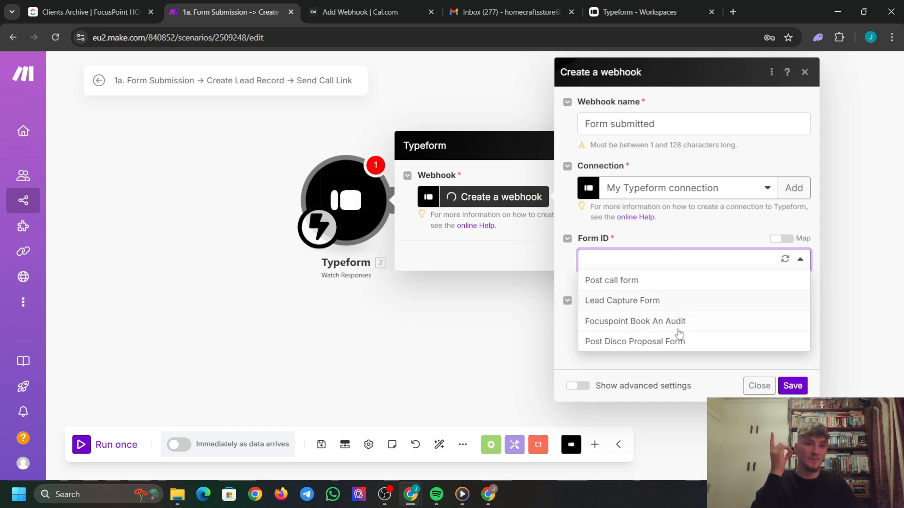
click(643, 301)
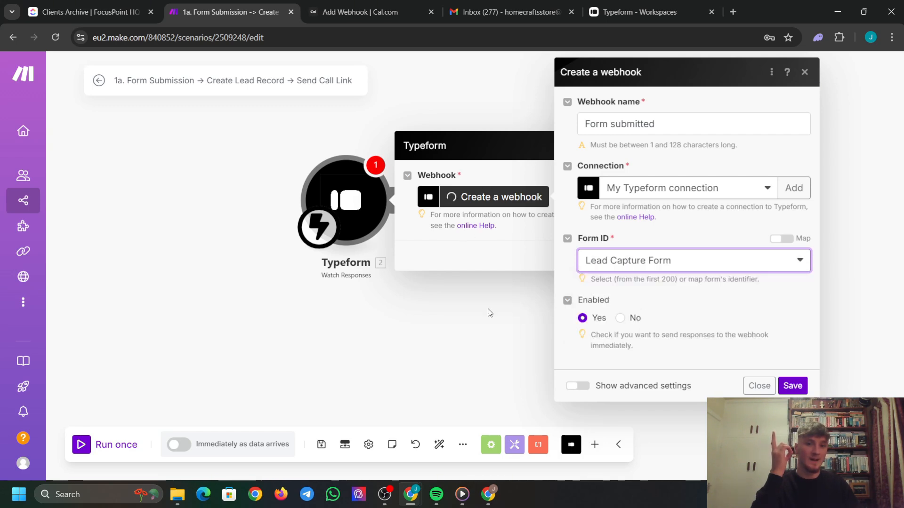
click(794, 386)
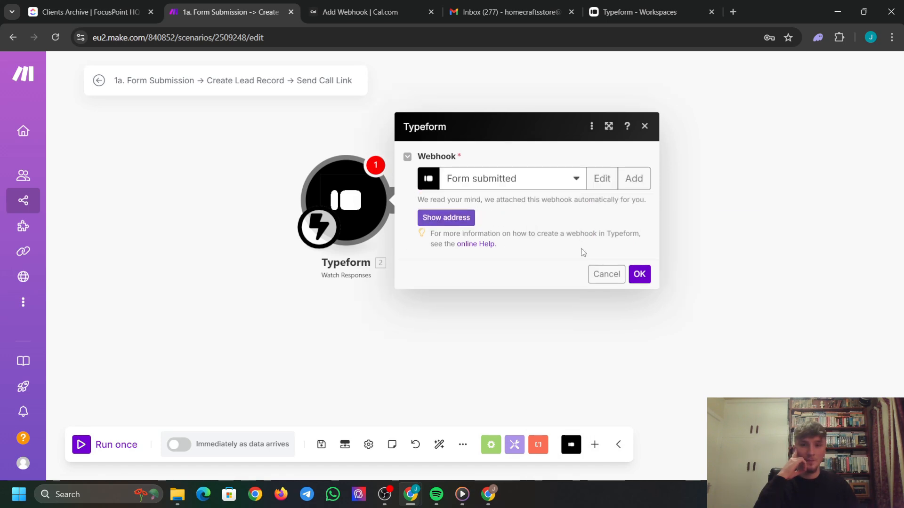
Confirm the trigger, run the scenario once to await data, and return to Typeform's forms list.
click(641, 274)
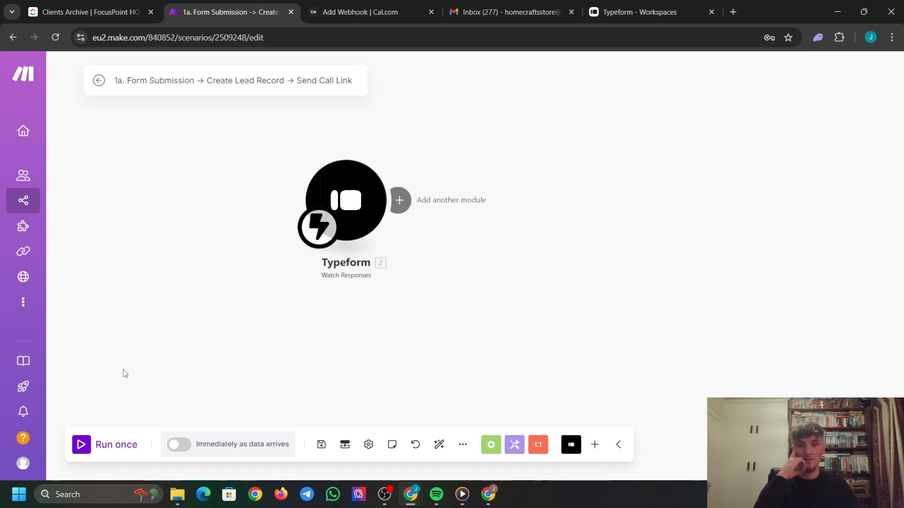
click(81, 445)
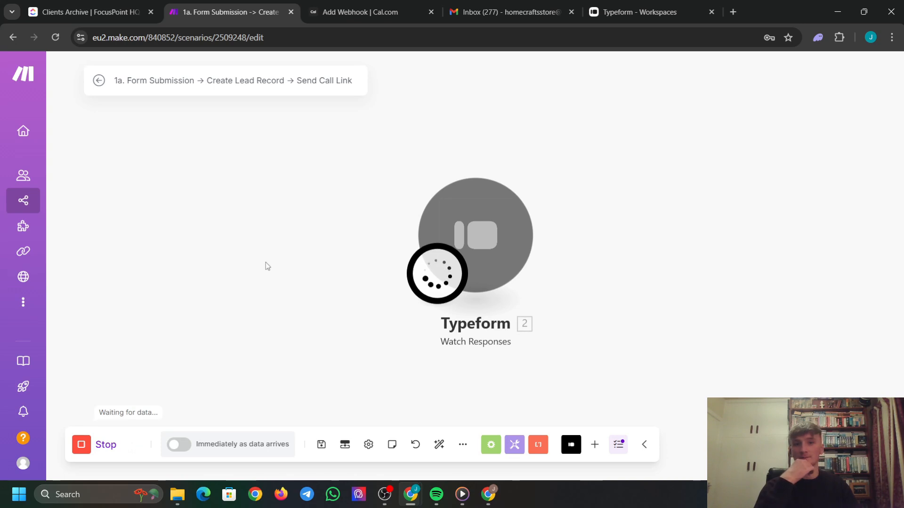
click(629, 5)
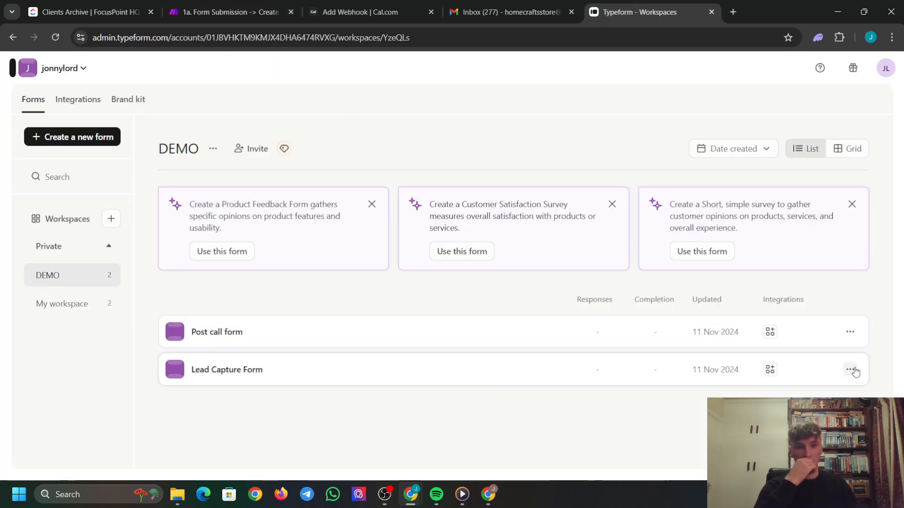
Copy Lead Capture Form's public link, open it in a new tab and start the form.
click(850, 369)
click(795, 164)
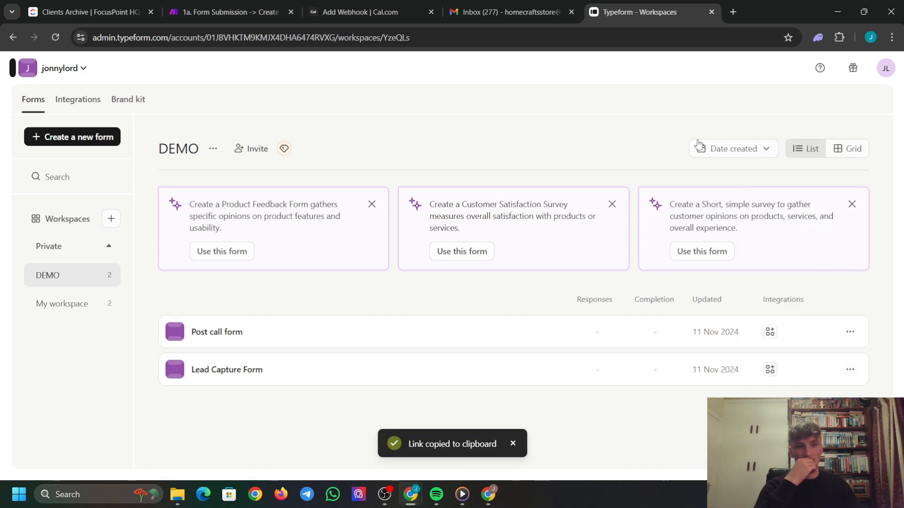
click(733, 12)
key(ctrl+v)
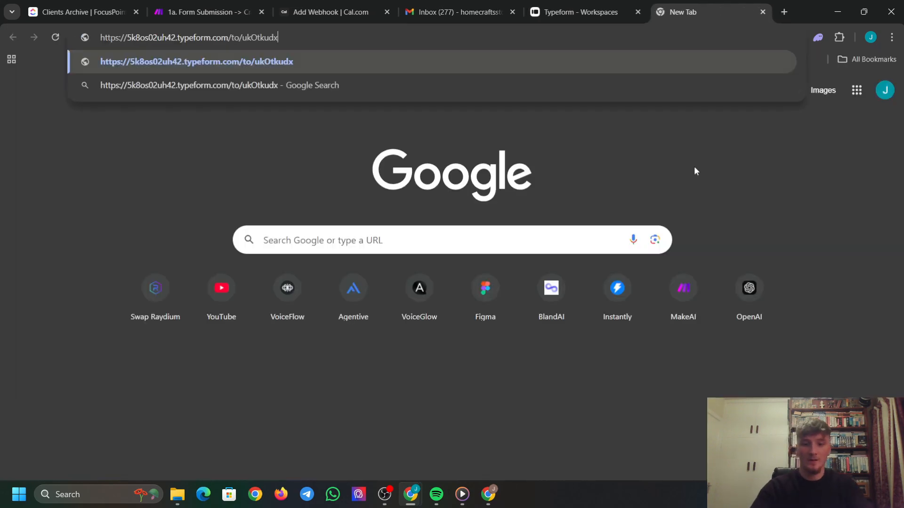
key(Return)
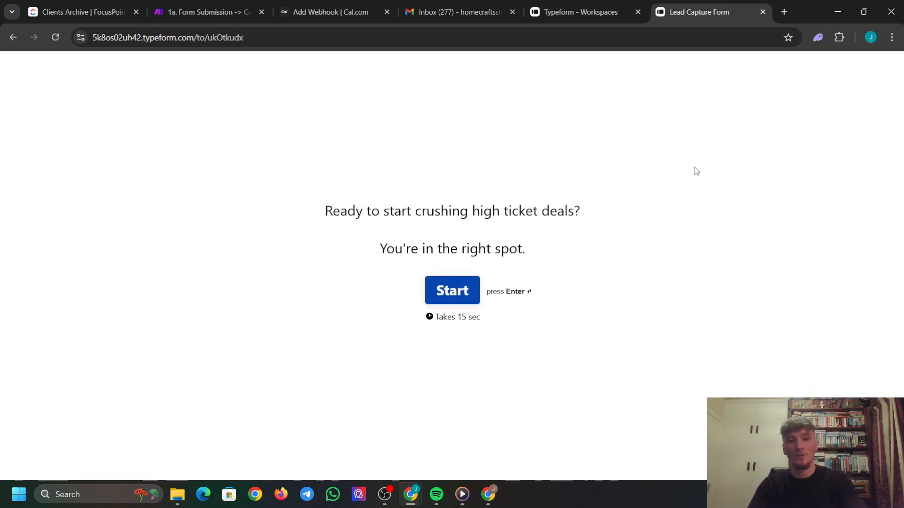
key(Return)
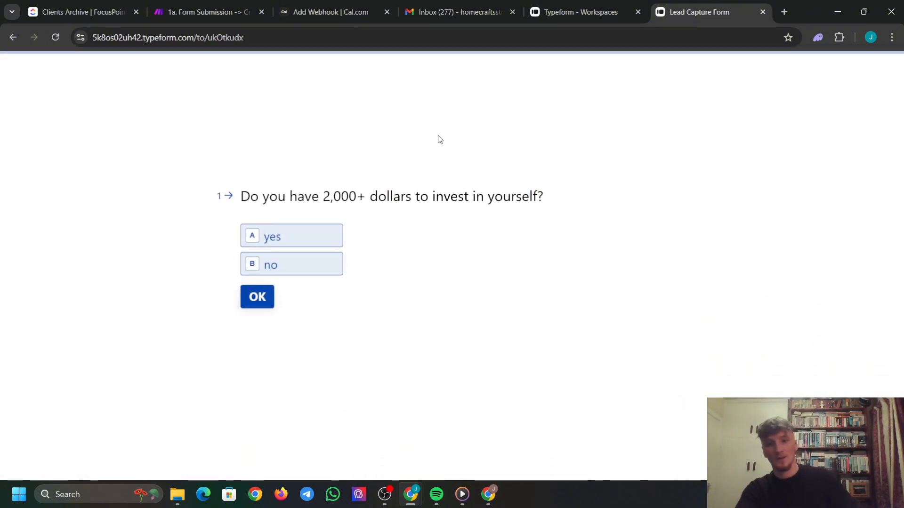
Answer yes to the investment question and enter the lead's first name, last name and US phone number.
click(316, 239)
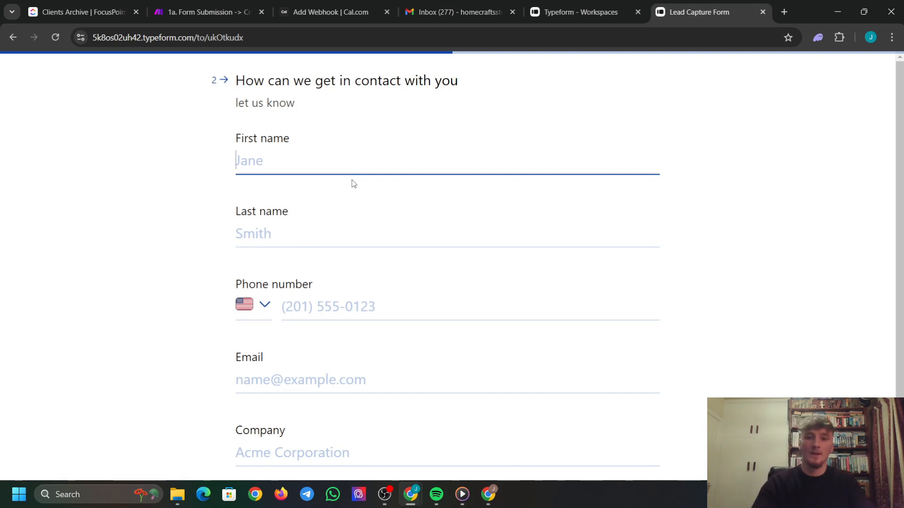
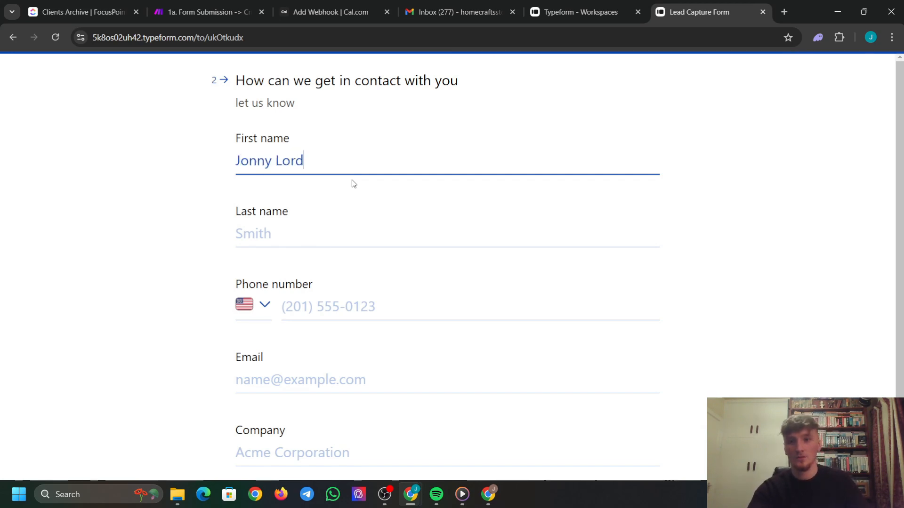
drag(304, 160, 272, 161)
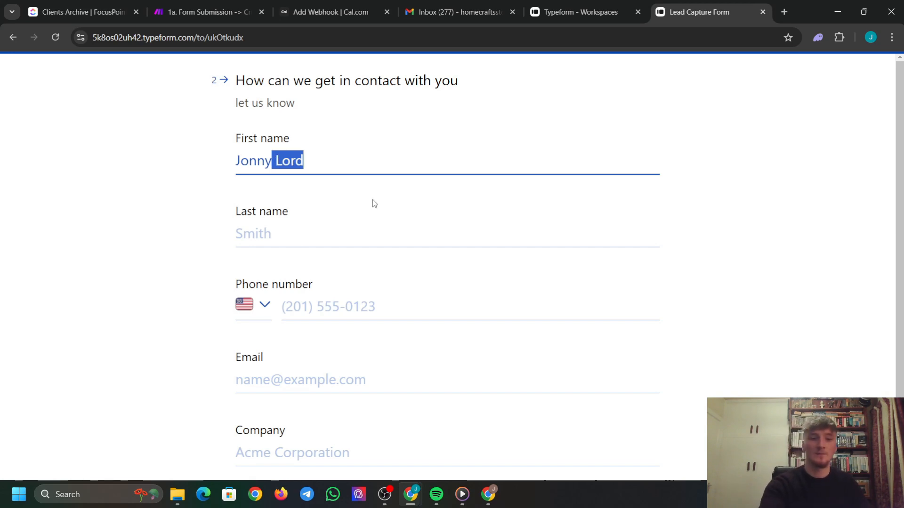
key(BackSpace)
click(292, 234)
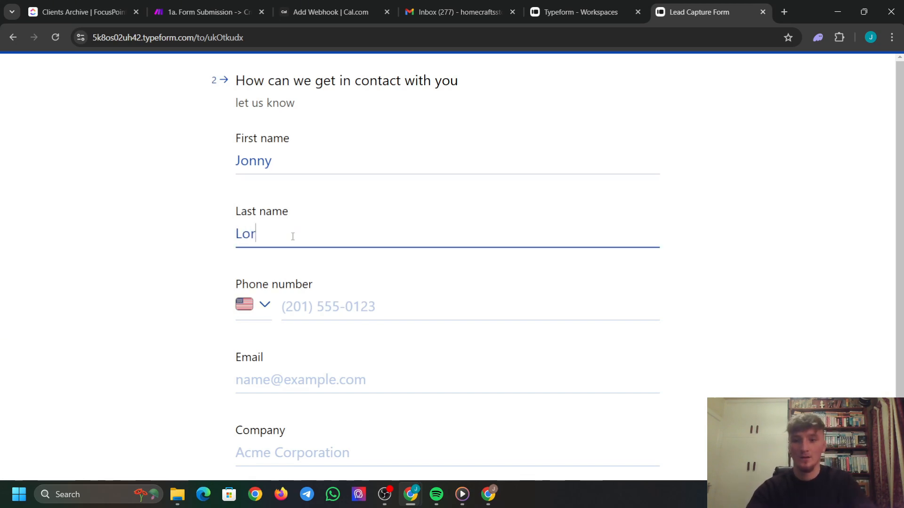
key(Tab)
click(263, 306)
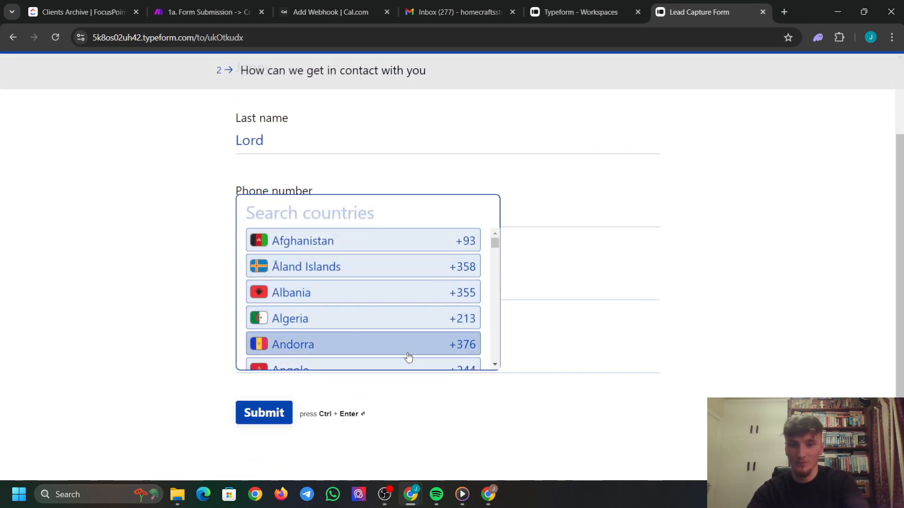
click(532, 434)
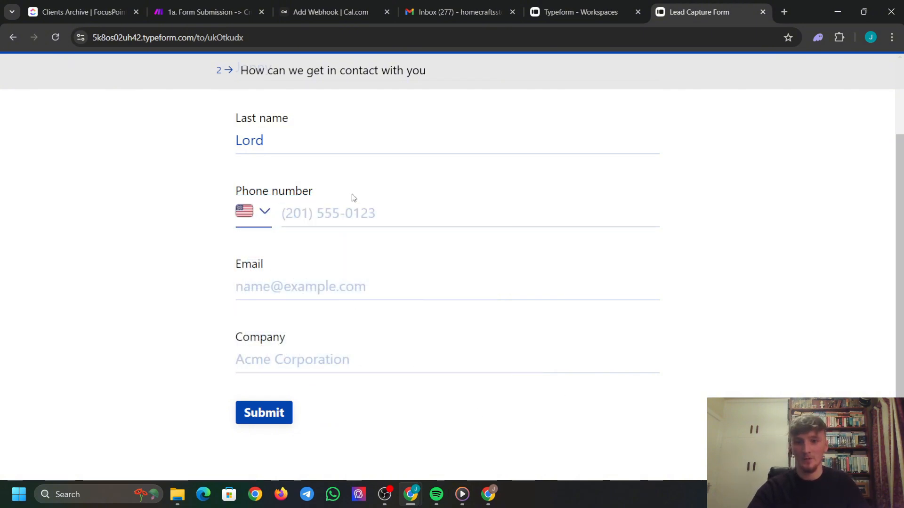
click(358, 210)
text(201)
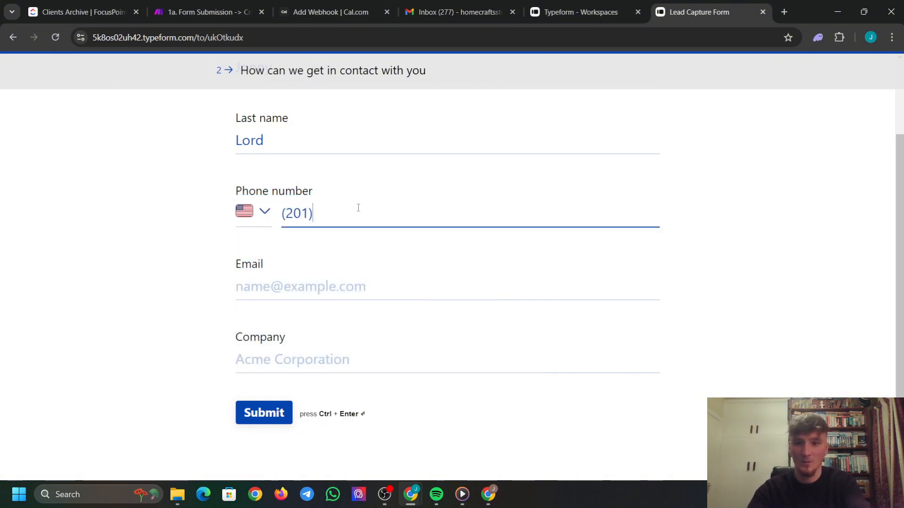
text(555)
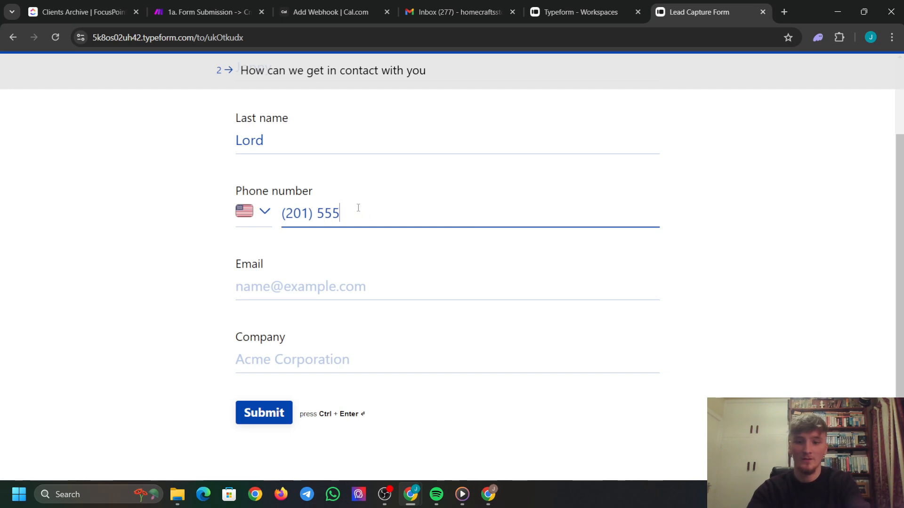
text(50000)
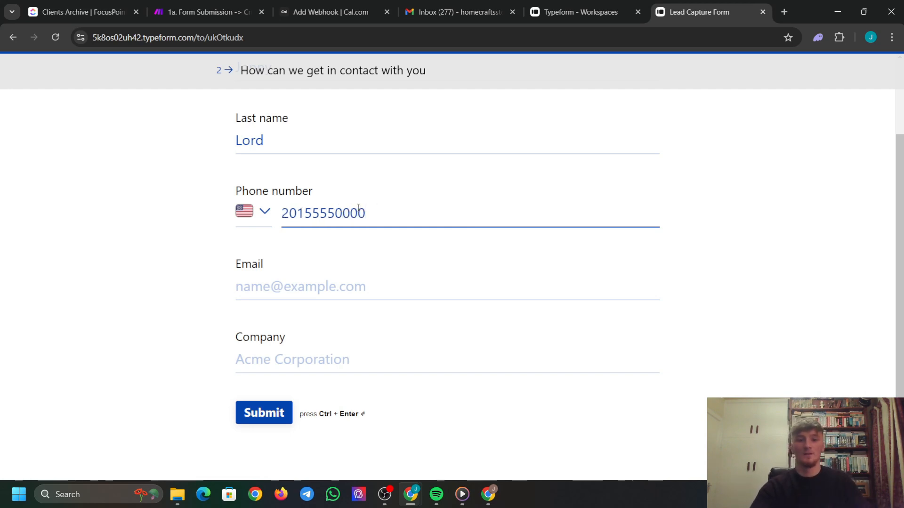
key(BackSpace)
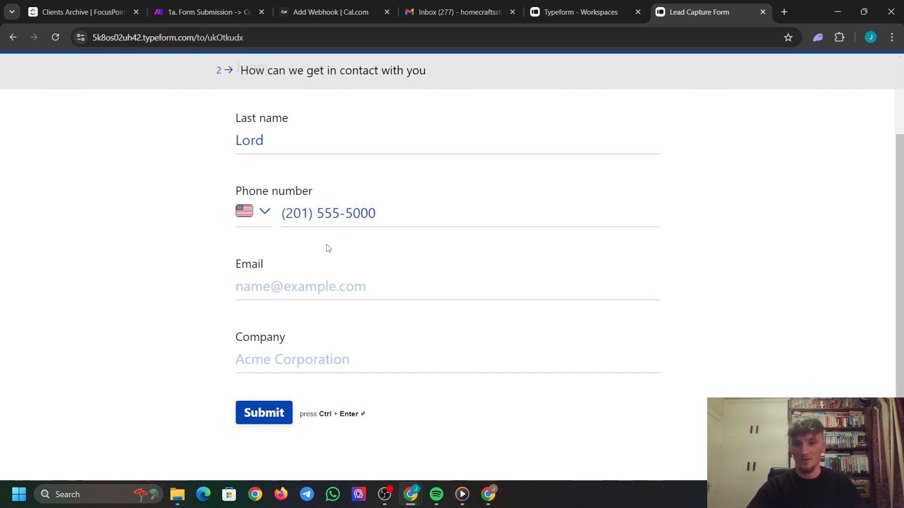
Enter the lead's email and the company 'homecrafts', then submit the form.
click(318, 283)
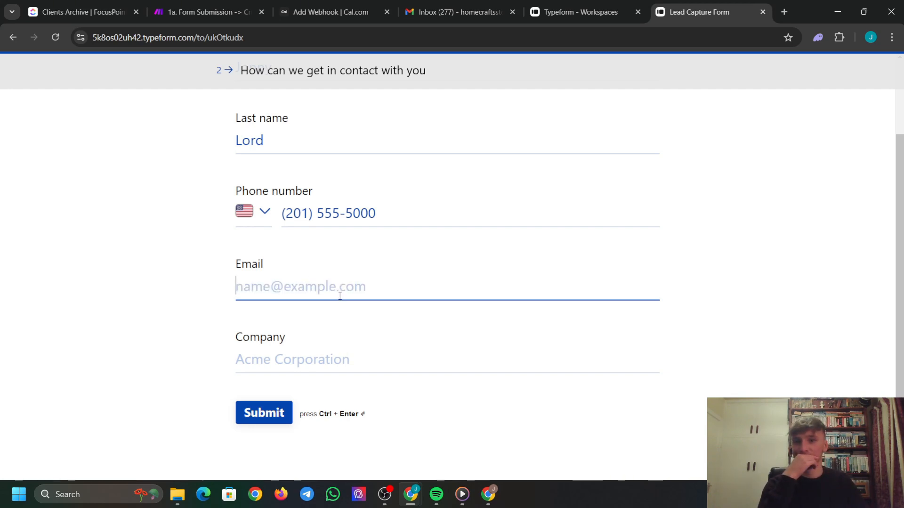
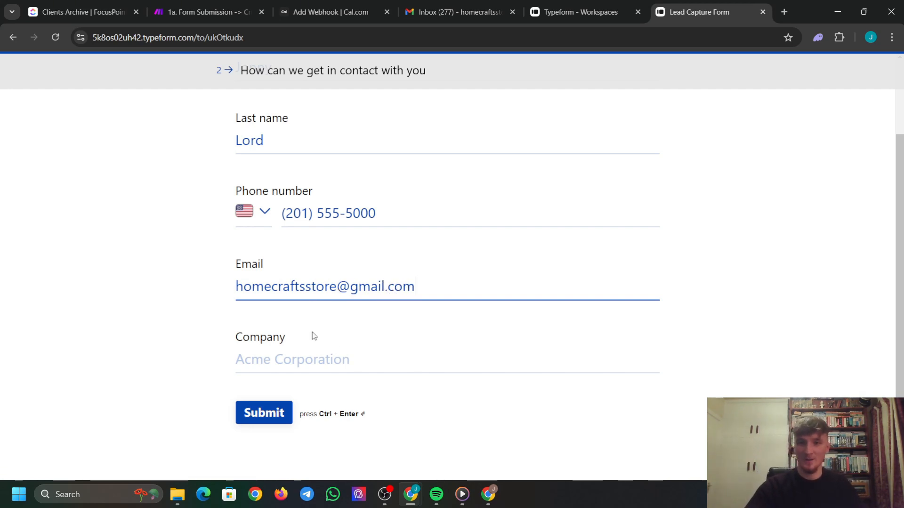
click(333, 364)
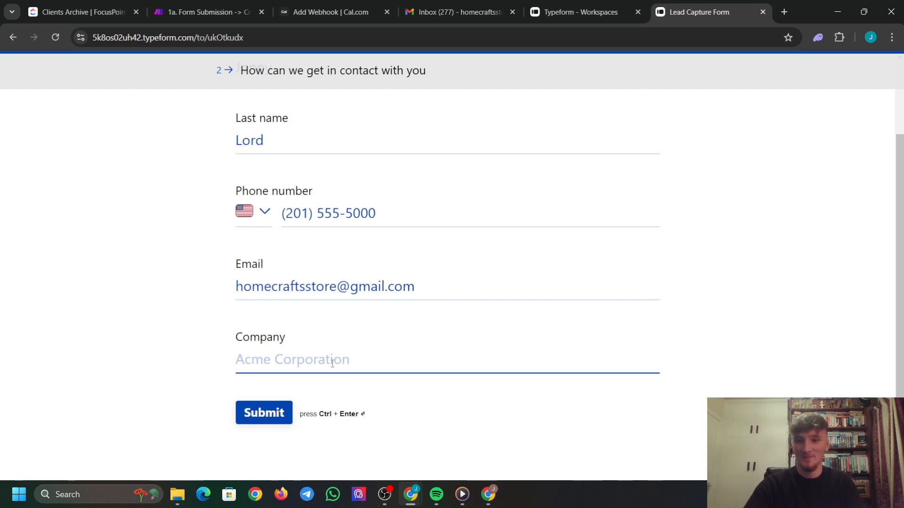
text(homec)
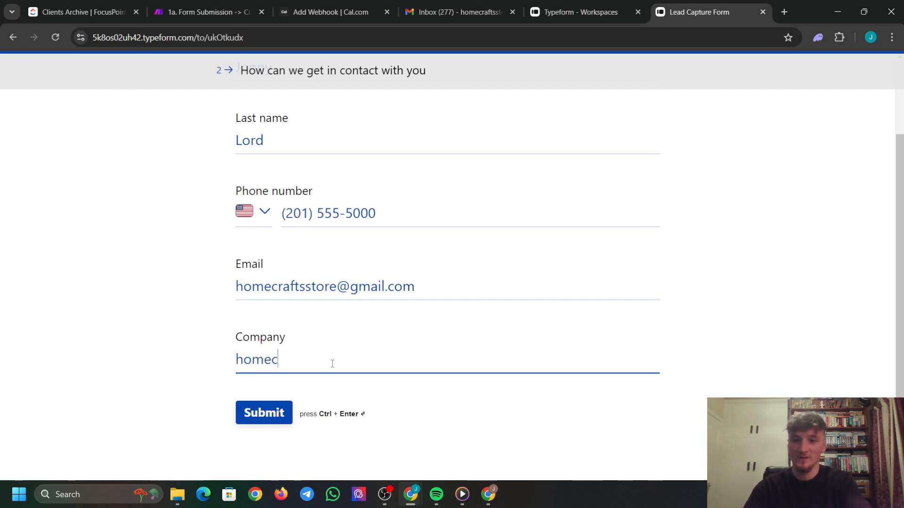
text(rafts)
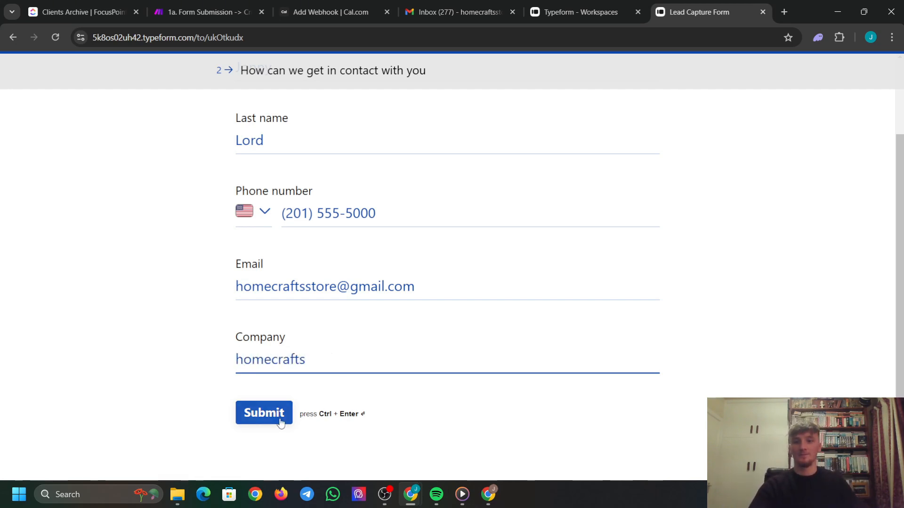
click(277, 417)
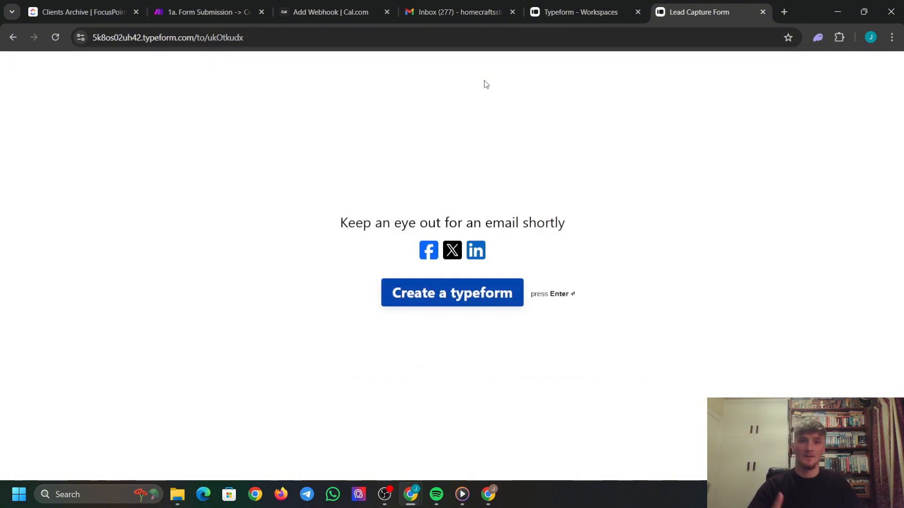
Back in Make, add ClickUp's Create a Task module after the Typeform trigger and start a connection.
click(203, 11)
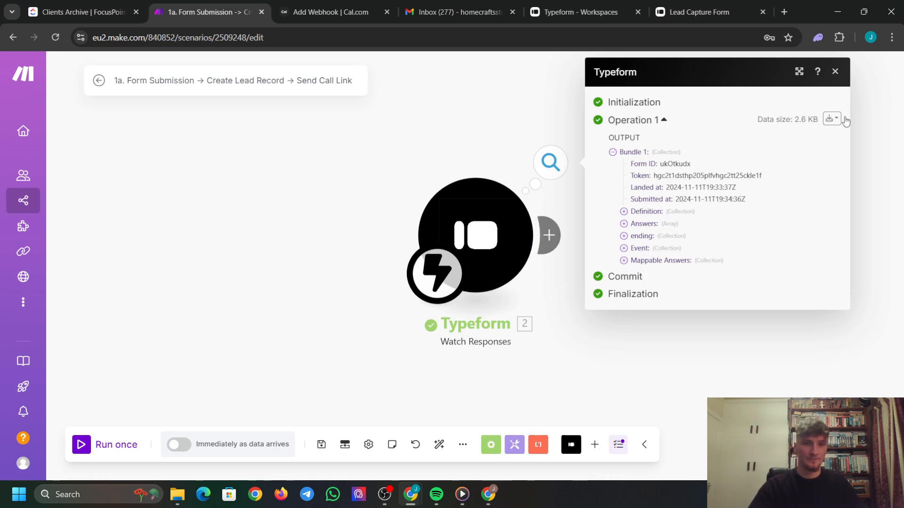
click(835, 72)
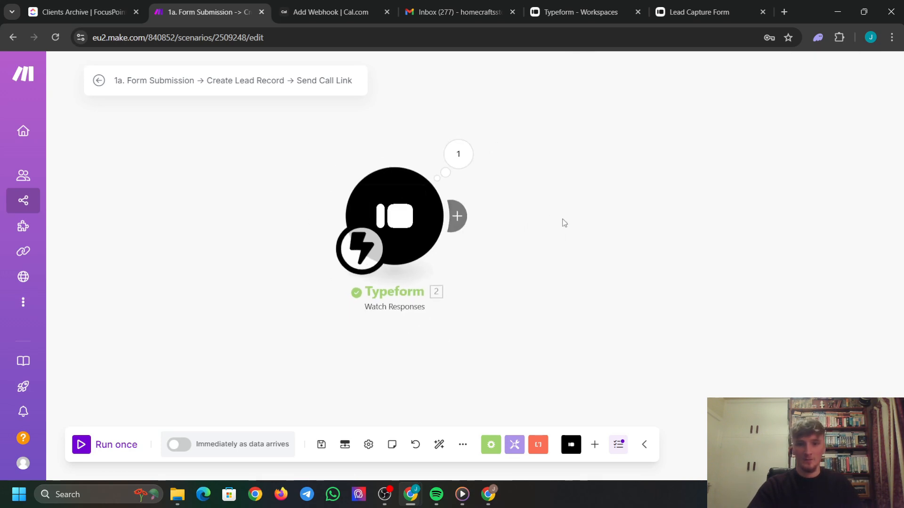
click(427, 224)
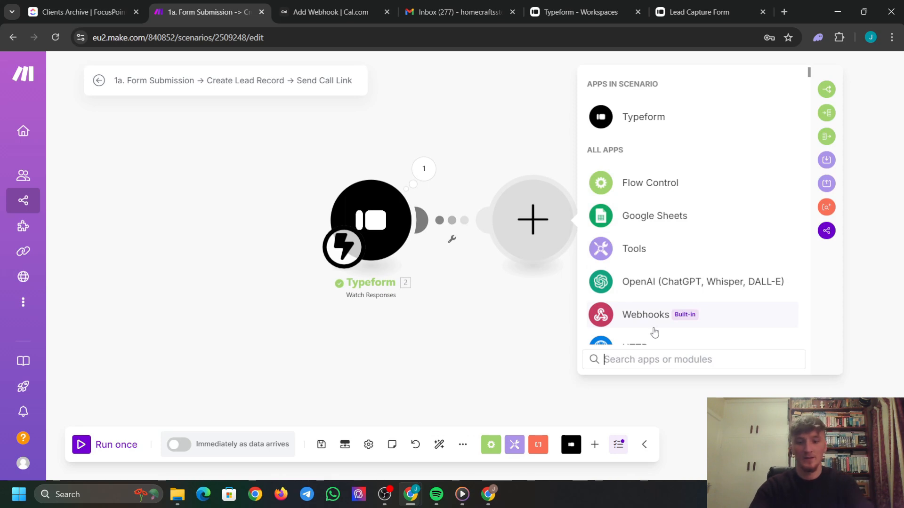
text(clicku)
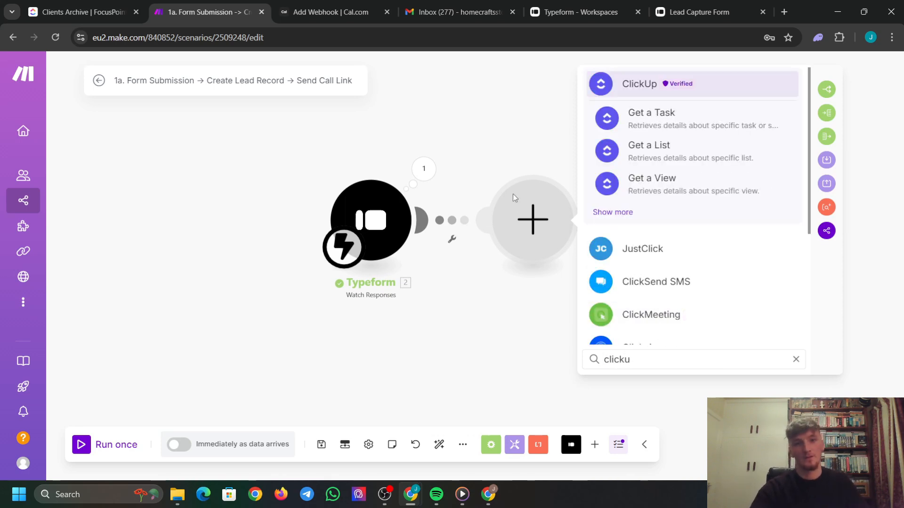
click(608, 212)
scroll(676, 219, down, 2)
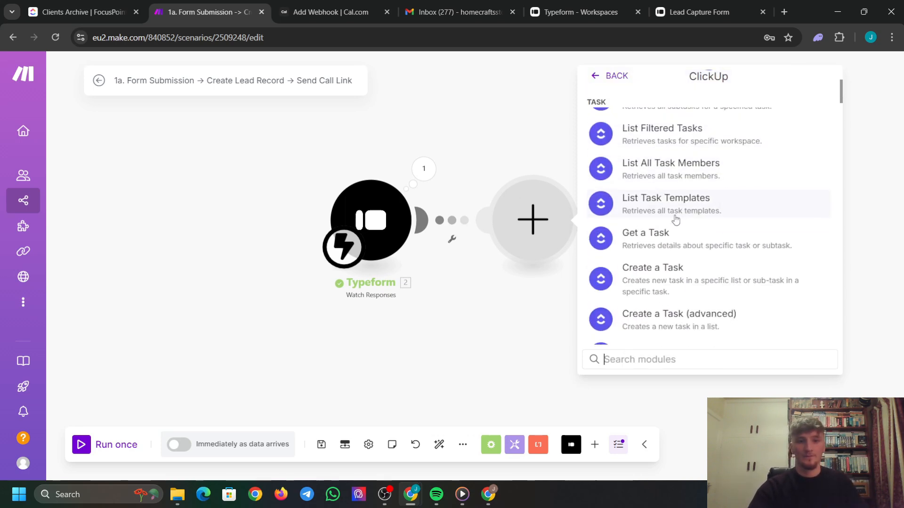
scroll(676, 219, down, 1)
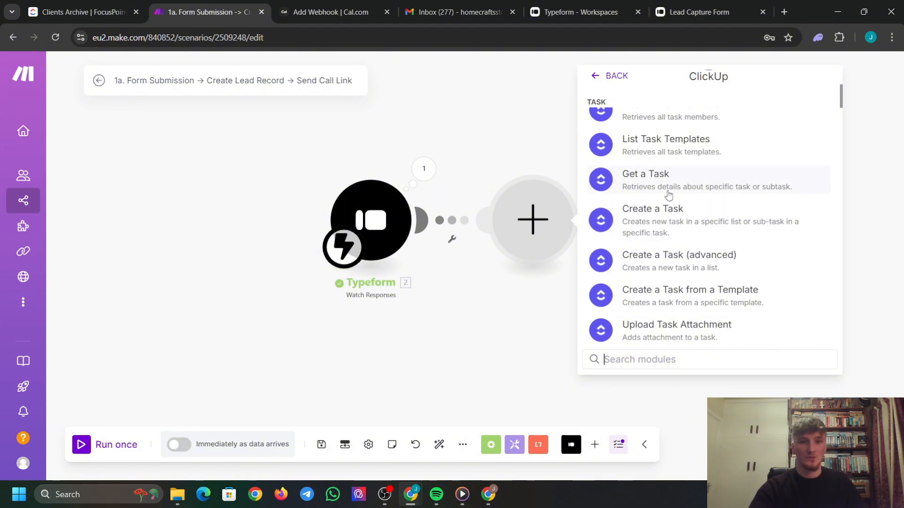
click(678, 219)
click(680, 217)
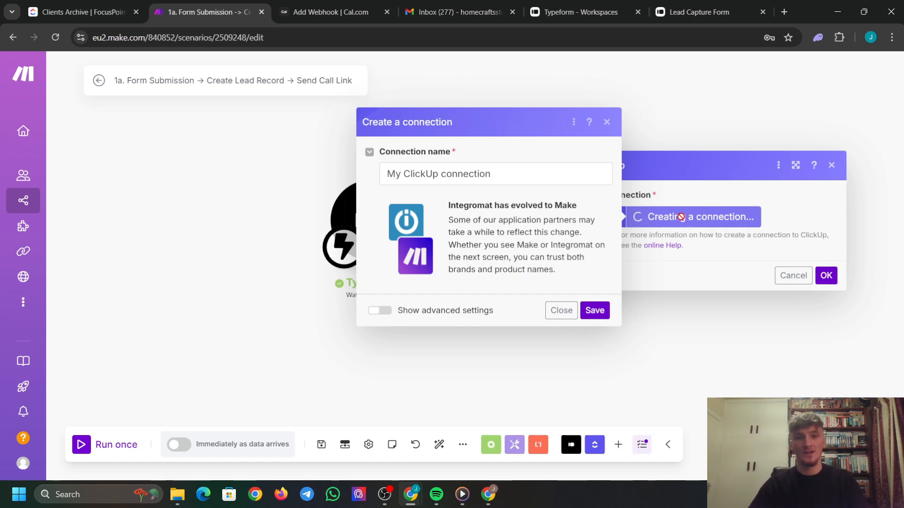
Try saving the ClickUp connection, then cancel the stalled setup and delete the module.
click(596, 309)
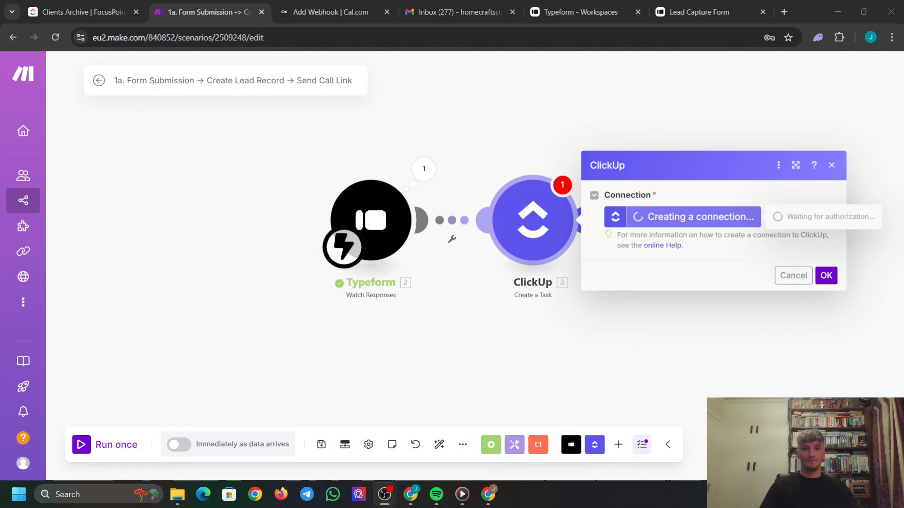
click(716, 54)
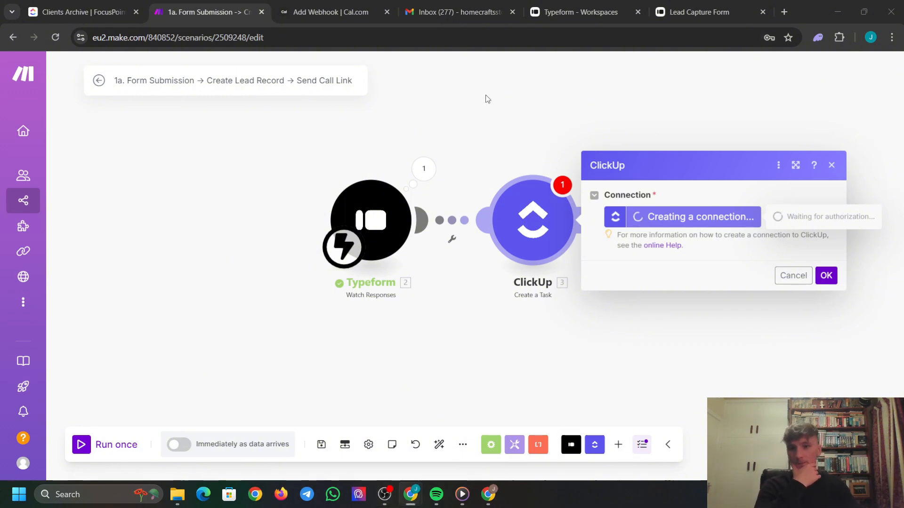
click(778, 277)
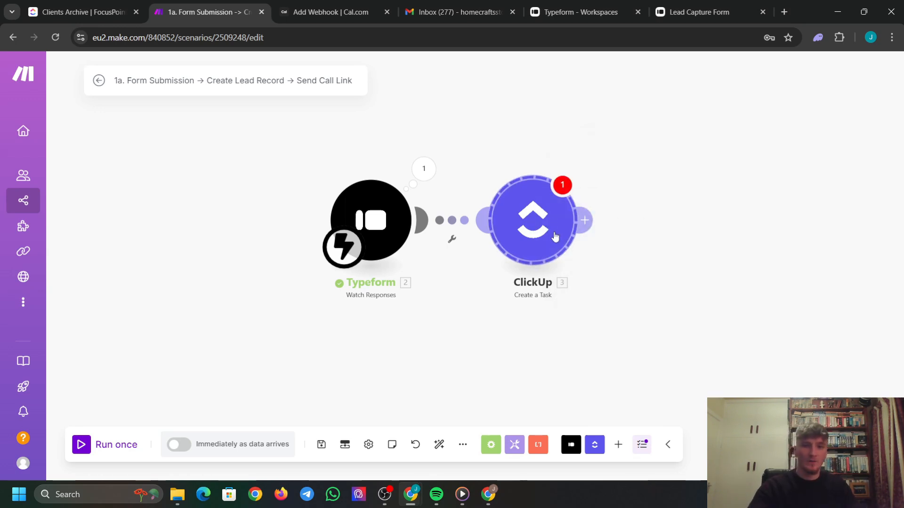
key(Delete)
Re-add ClickUp Create a Task, then save and authorize the new 'My ClickUp connection'.
click(425, 220)
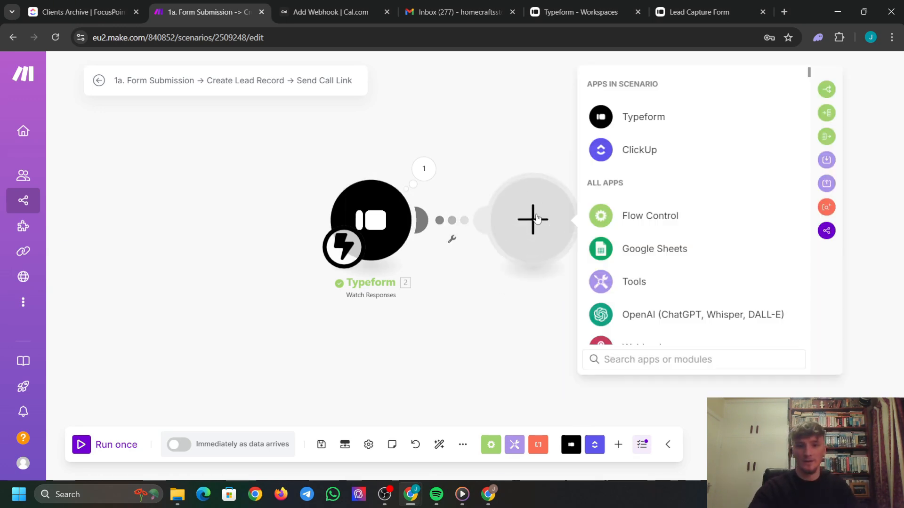
click(637, 149)
scroll(680, 236, down, 4)
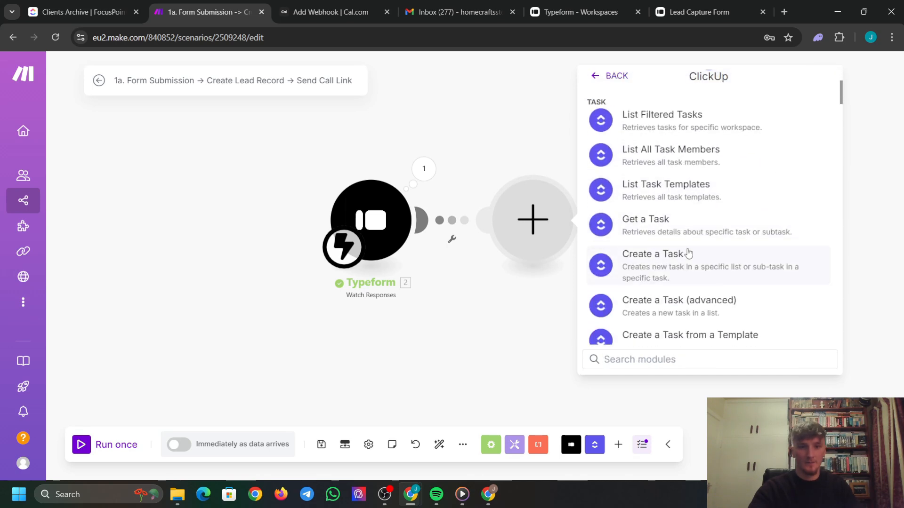
click(677, 221)
click(676, 229)
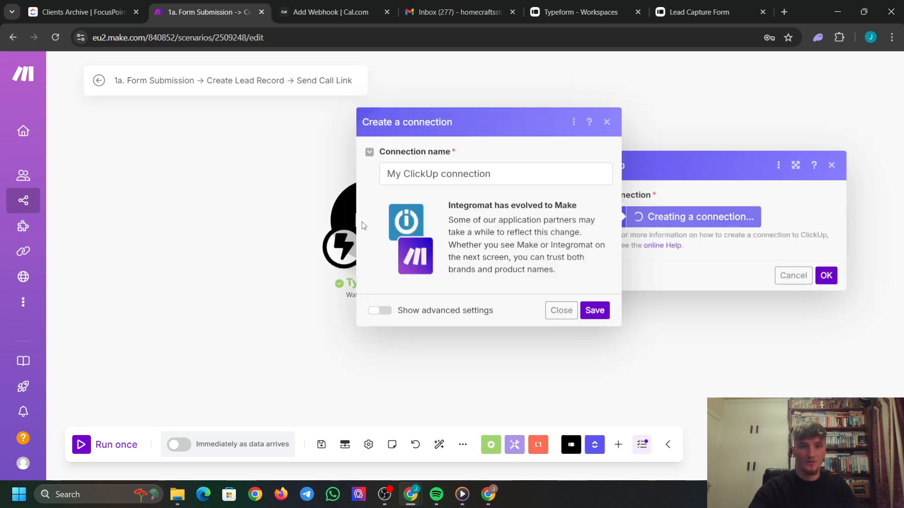
click(595, 312)
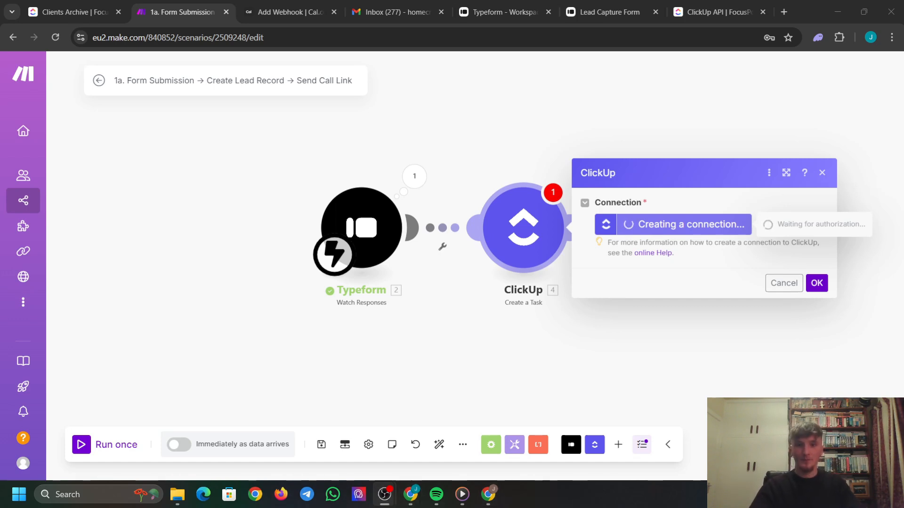
key(alt+Tab)
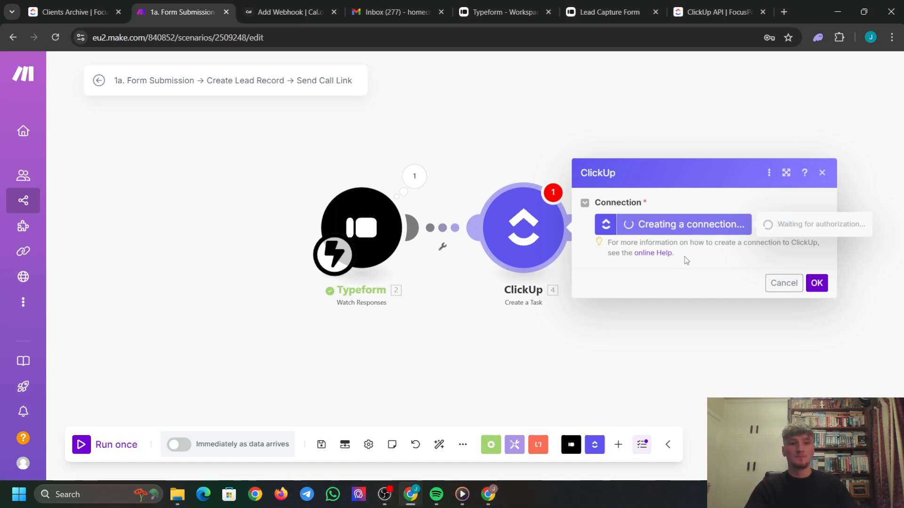
click(526, 435)
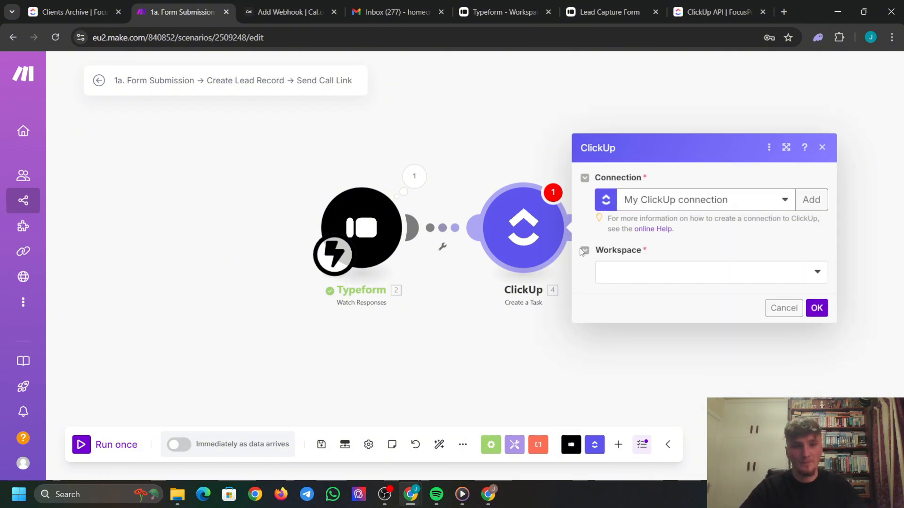
Target the FocusPoint HQ workspace, Demo CRM Build space, Folderless Lists and the Leads list.
click(682, 272)
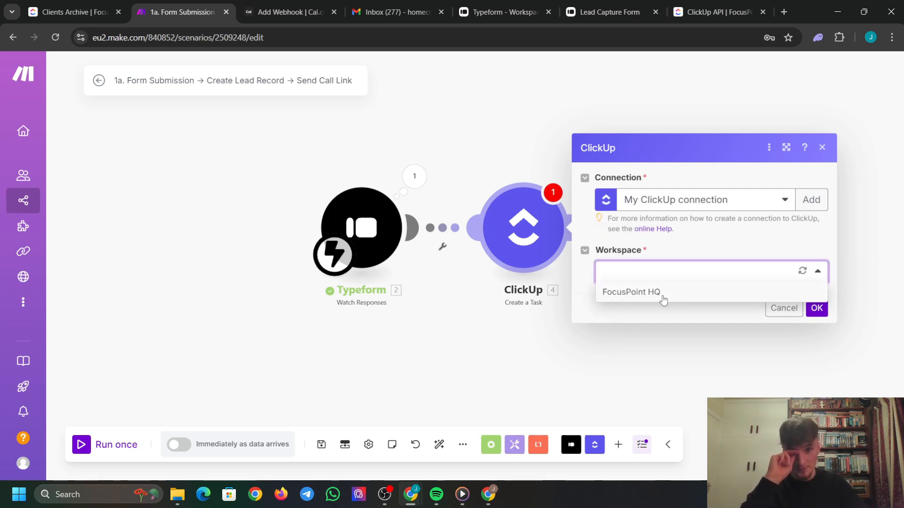
click(663, 296)
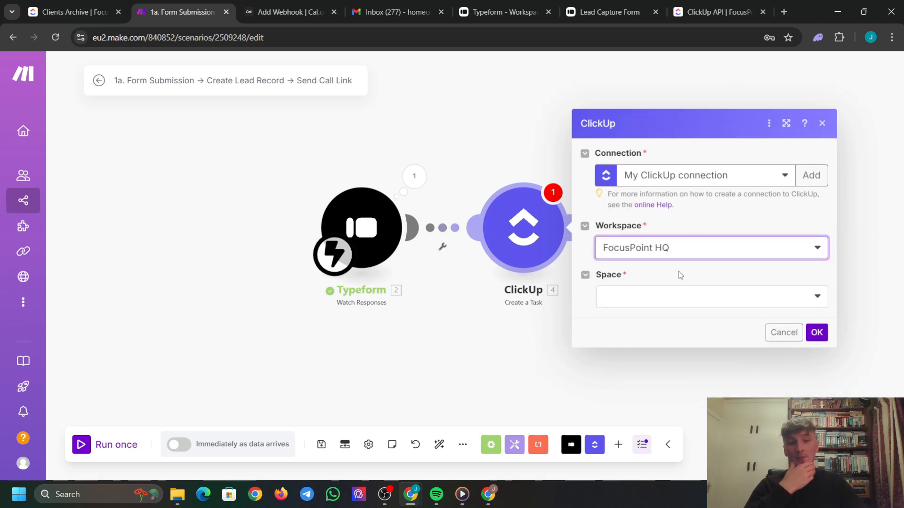
click(662, 307)
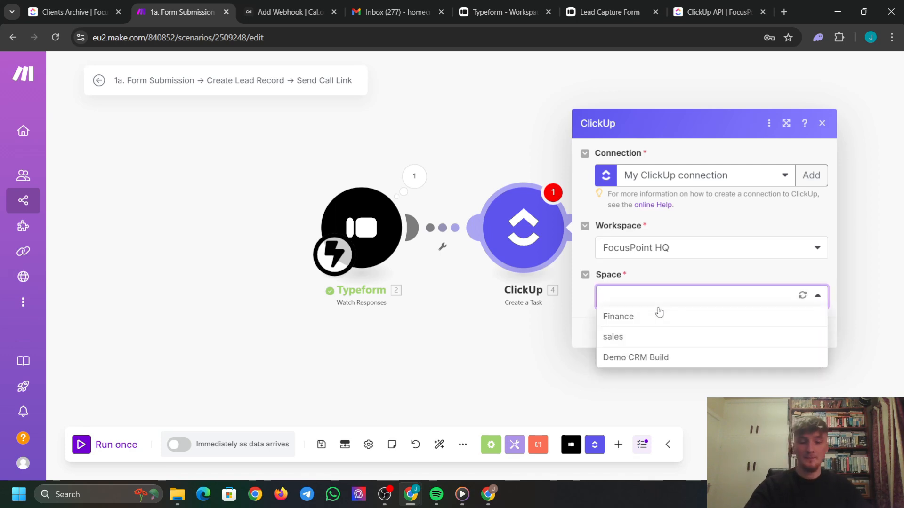
click(646, 360)
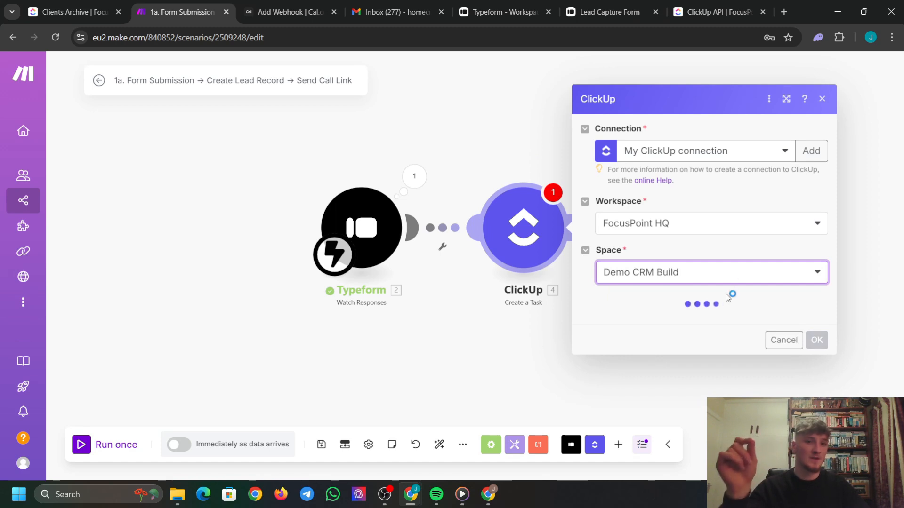
click(653, 319)
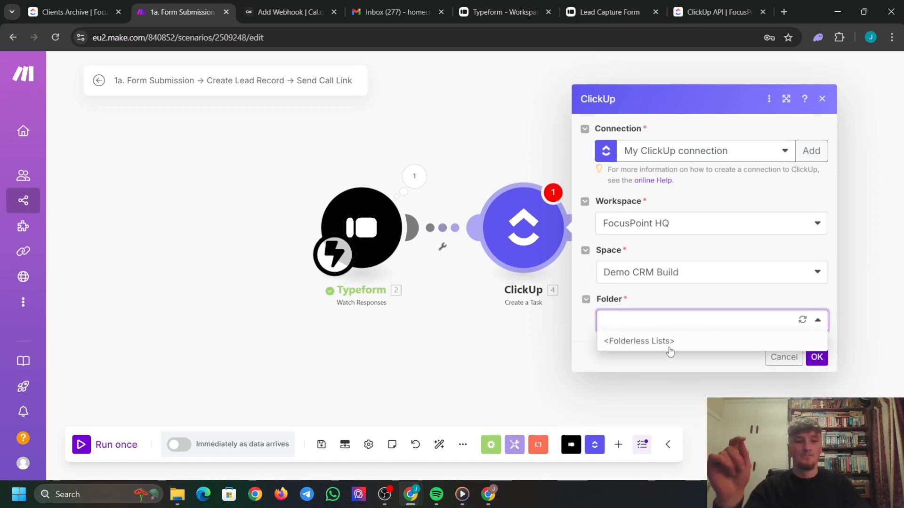
click(670, 346)
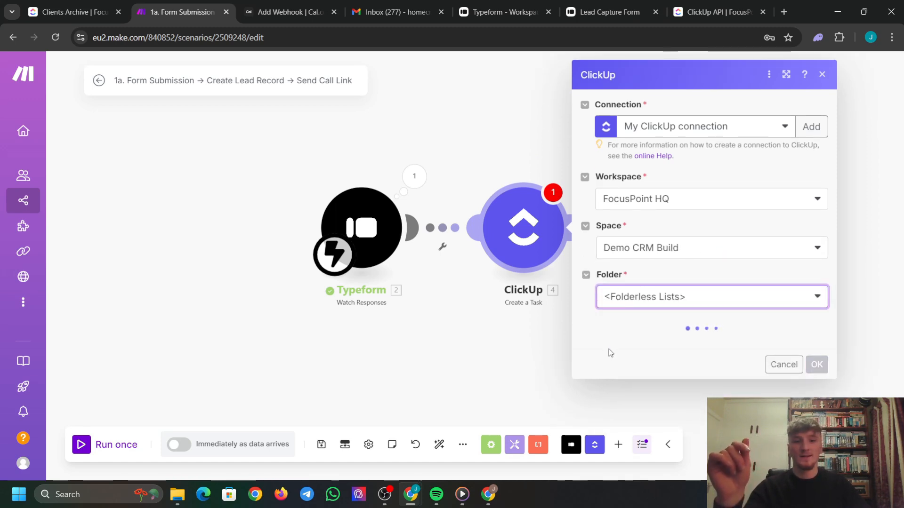
click(653, 354)
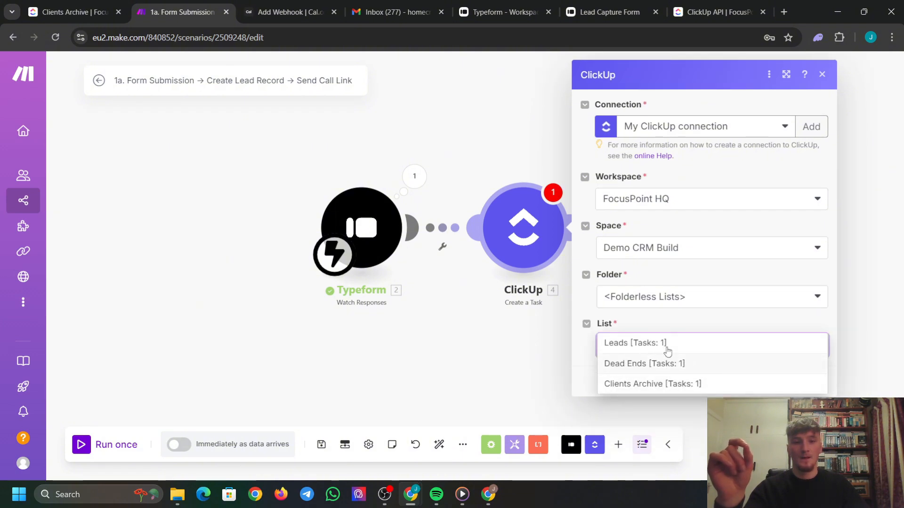
click(666, 347)
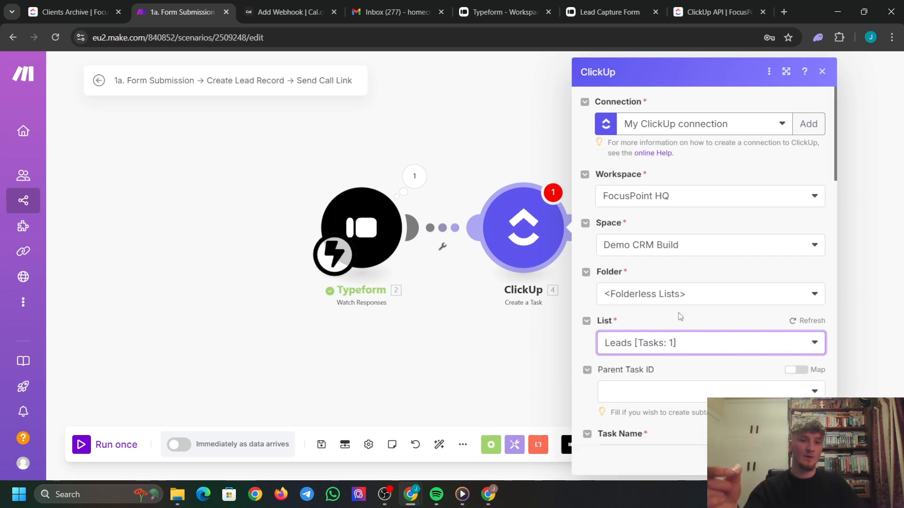
Map Task Name as the first-name answer, a space keyword, then the last-name answer.
scroll(678, 353, down, 3)
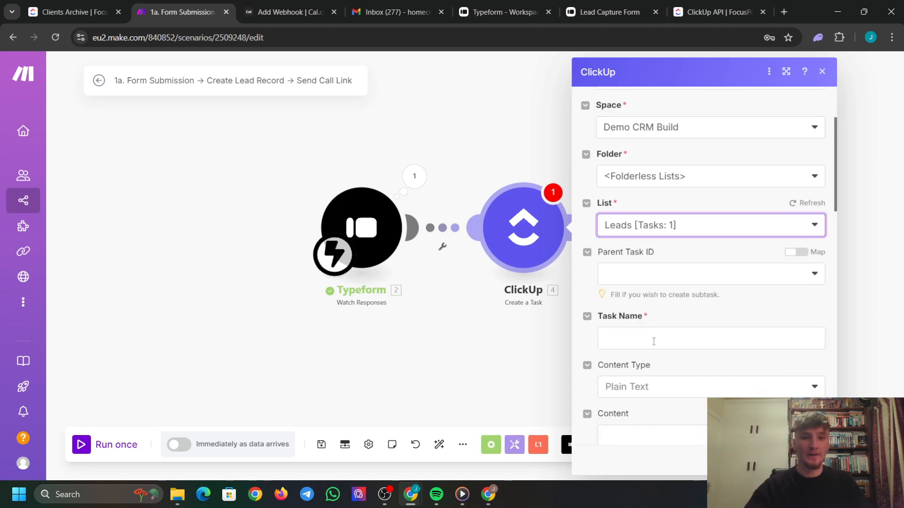
click(652, 341)
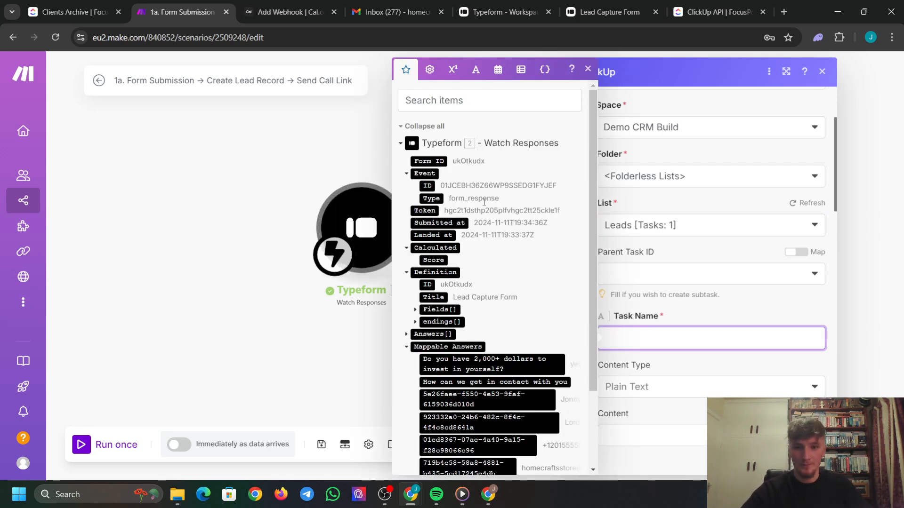
scroll(478, 187, down, 3)
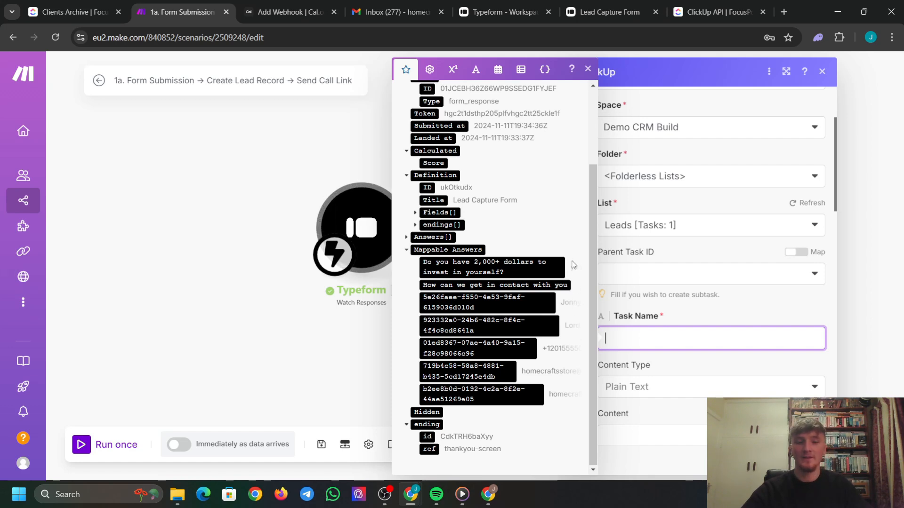
click(529, 303)
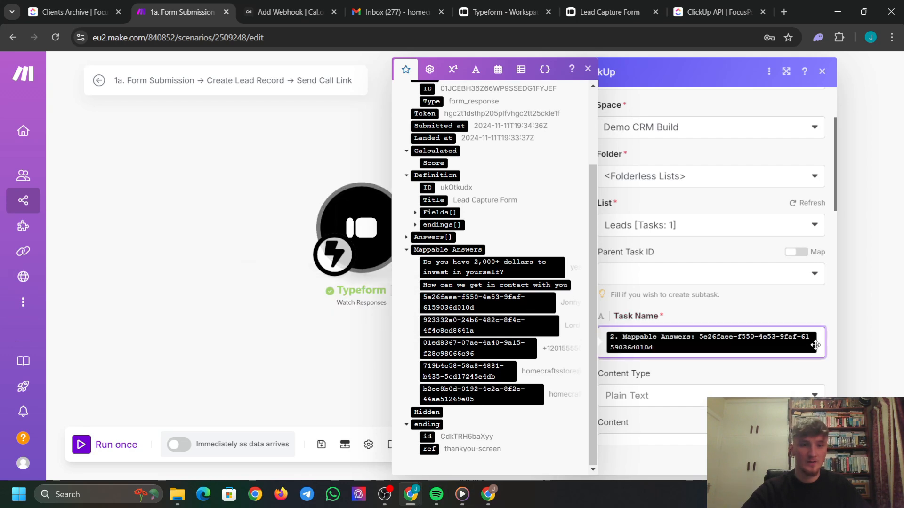
click(475, 69)
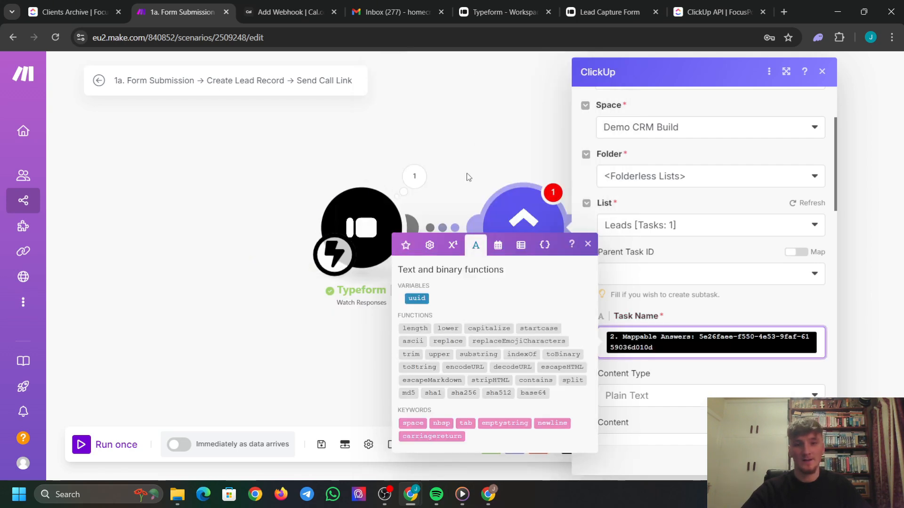
click(419, 423)
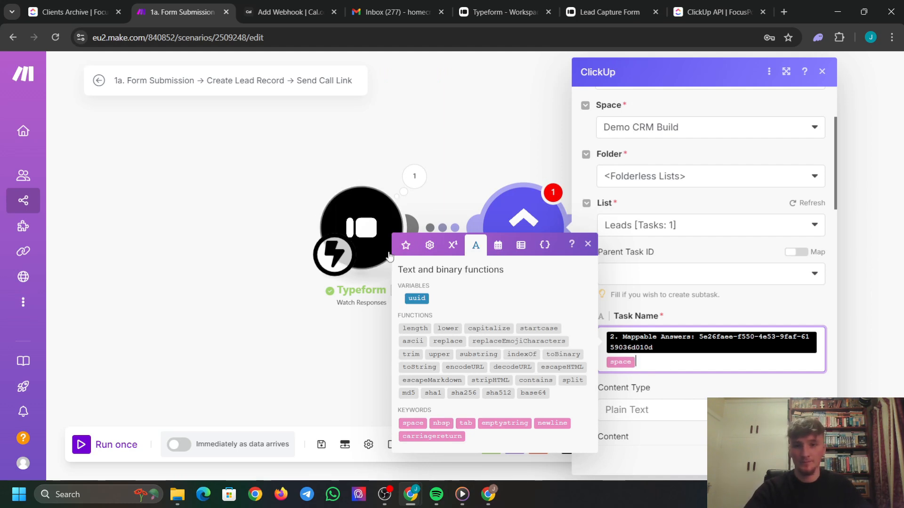
click(405, 245)
scroll(534, 399, down, 1)
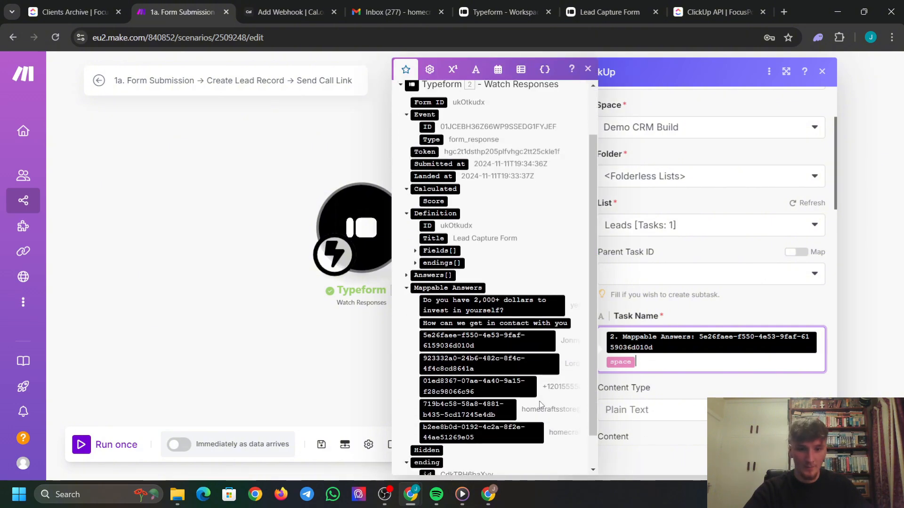
click(531, 365)
scroll(714, 376, down, 1)
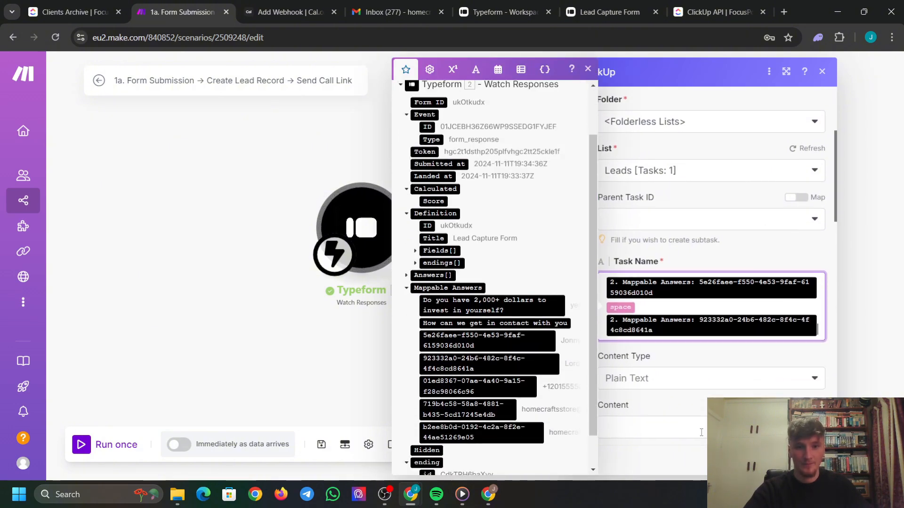
Check the Status options without choosing one, then pick Captive in the Stage dropdown.
click(707, 352)
scroll(706, 352, down, 8)
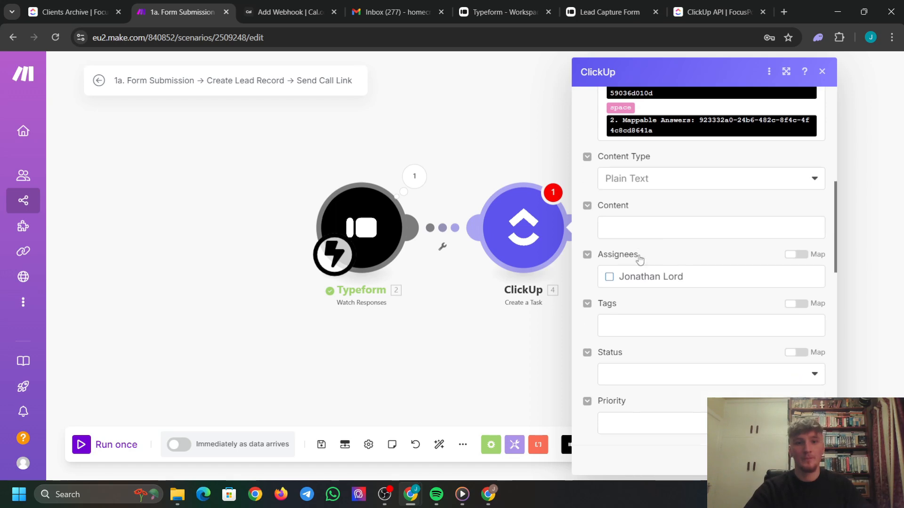
scroll(648, 257, up, 2)
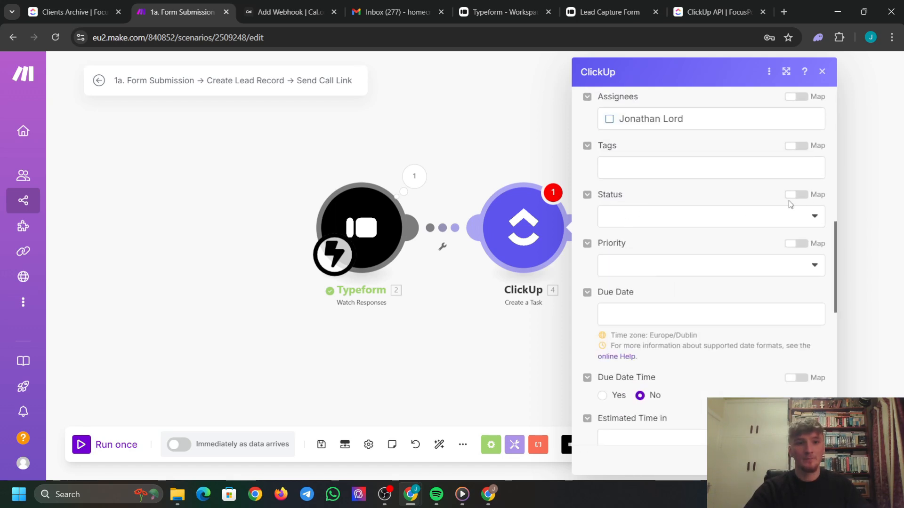
click(709, 221)
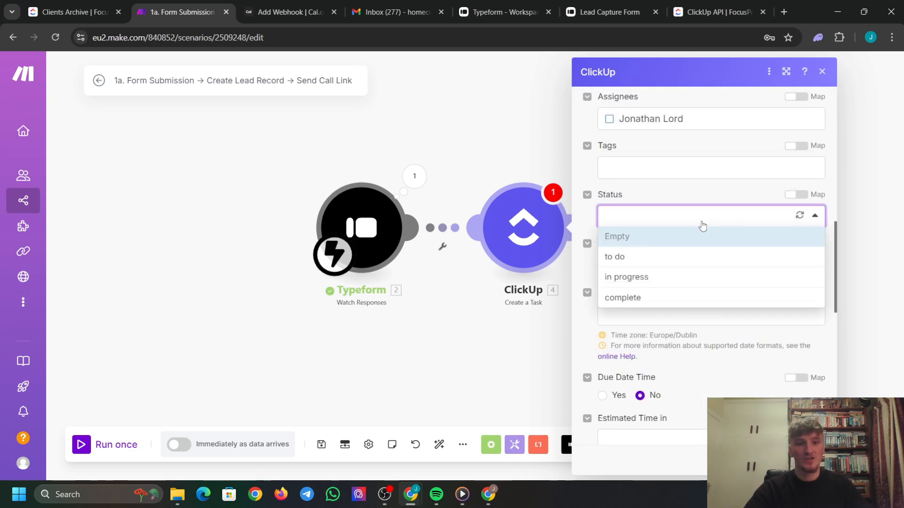
click(703, 190)
scroll(671, 204, down, 8)
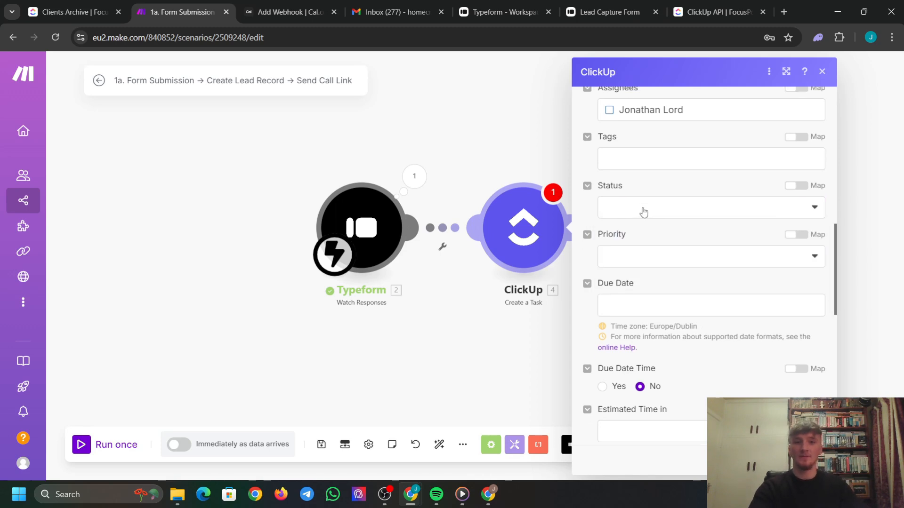
scroll(691, 356, down, 2)
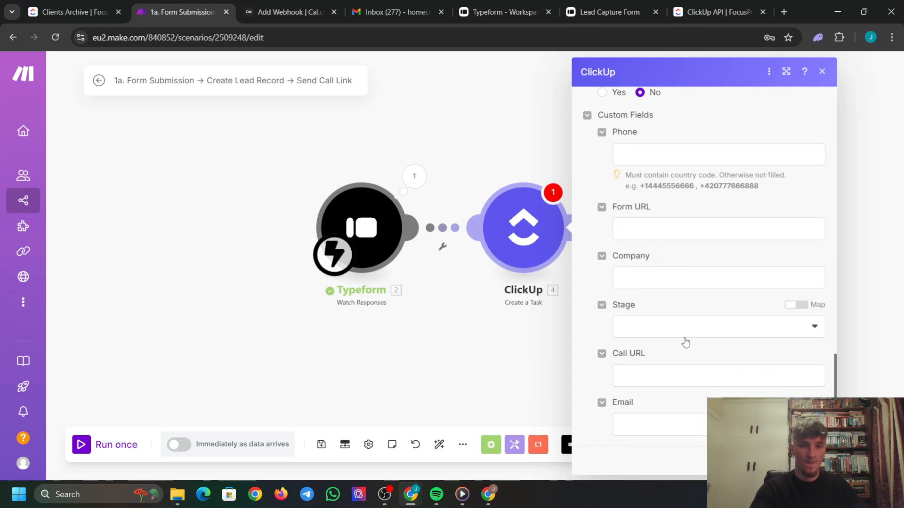
click(660, 325)
click(670, 350)
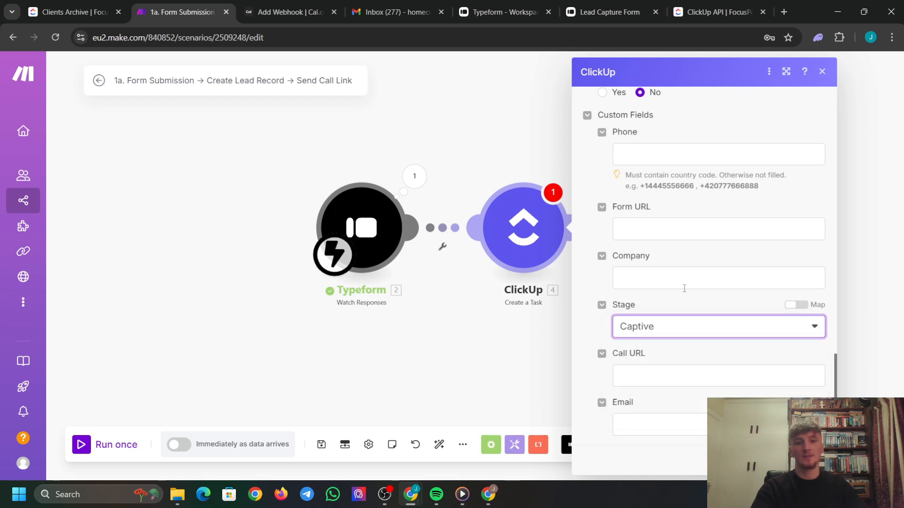
scroll(673, 257, up, 3)
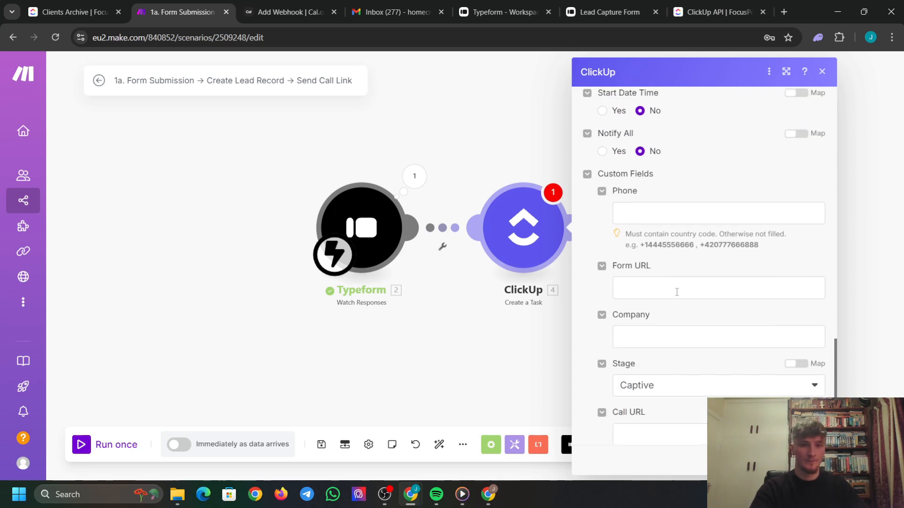
click(666, 270)
scroll(488, 200, down, 3)
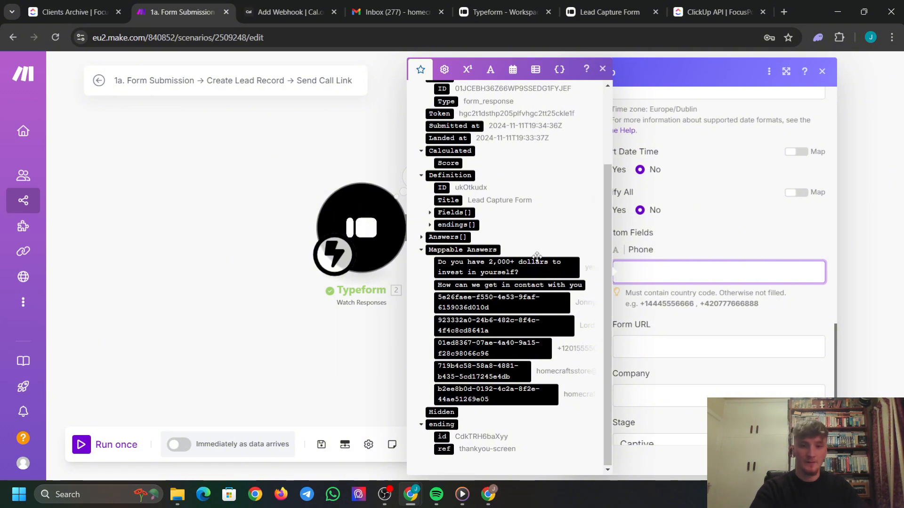
Map the phone answer into the ClickUp Phone field, leaving Form URL empty.
click(503, 349)
click(676, 302)
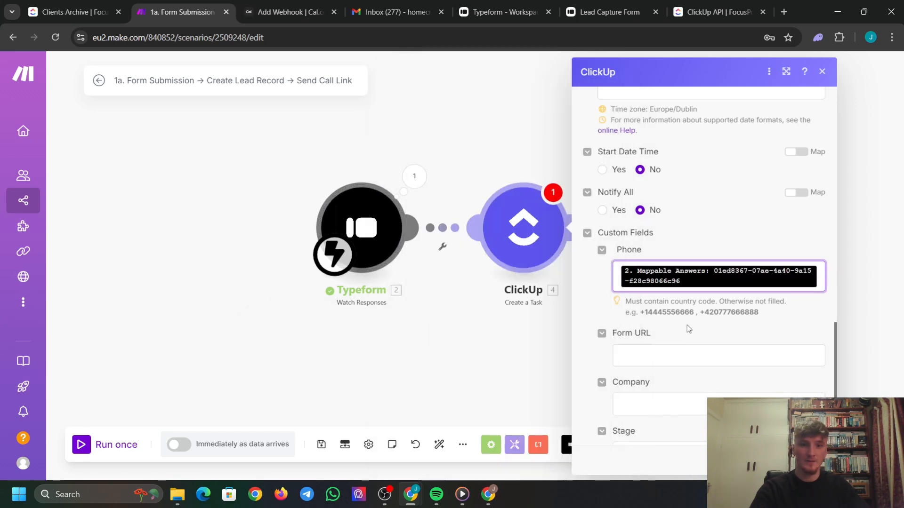
scroll(682, 329, down, 3)
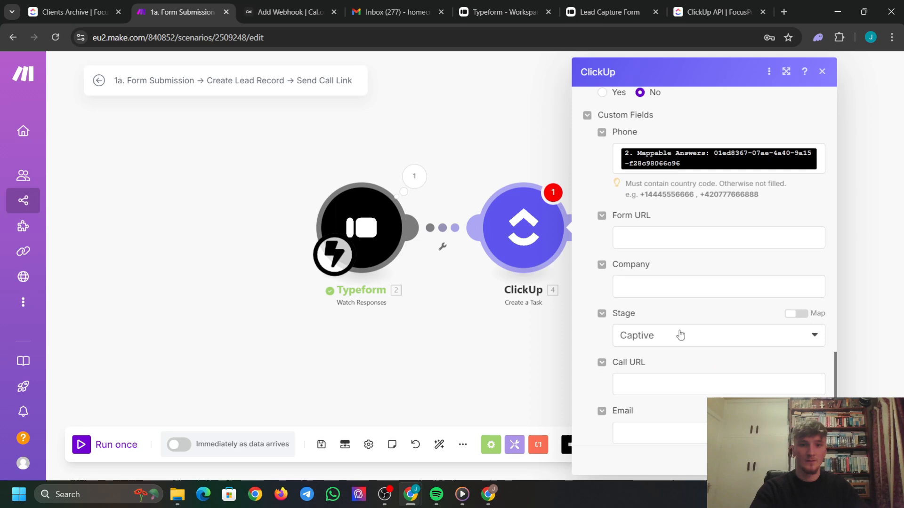
click(664, 241)
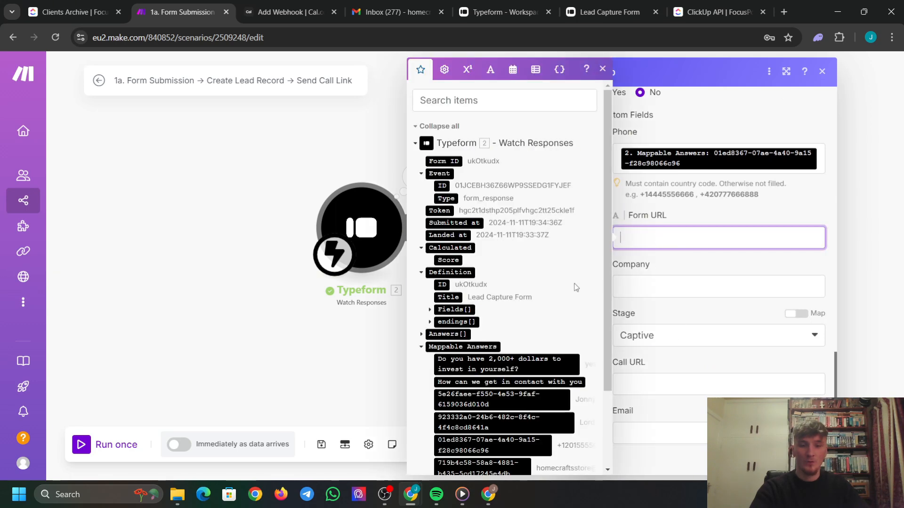
click(673, 221)
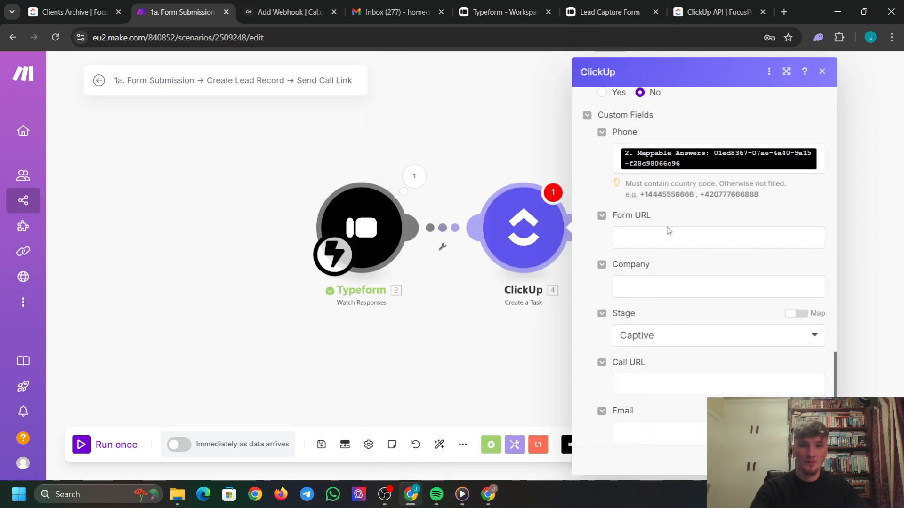
Map the last Typeform answer into the Company custom field.
click(655, 282)
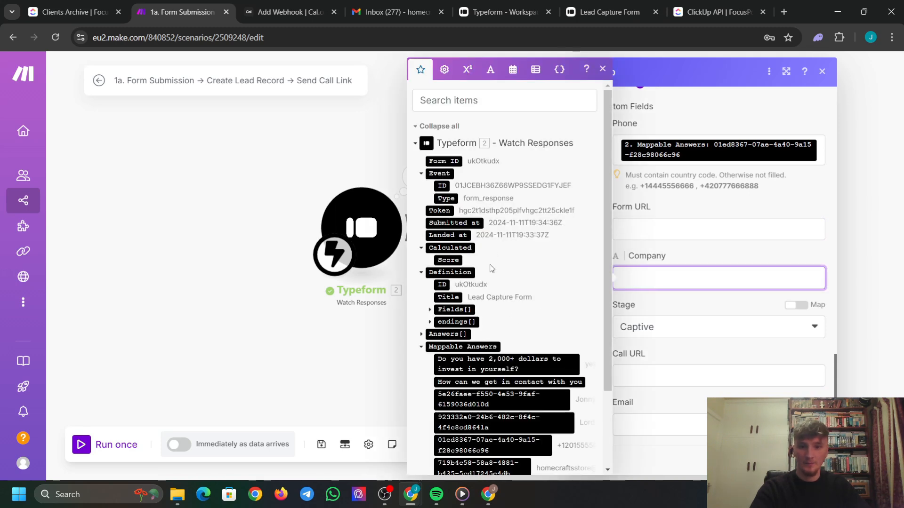
scroll(493, 266, down, 2)
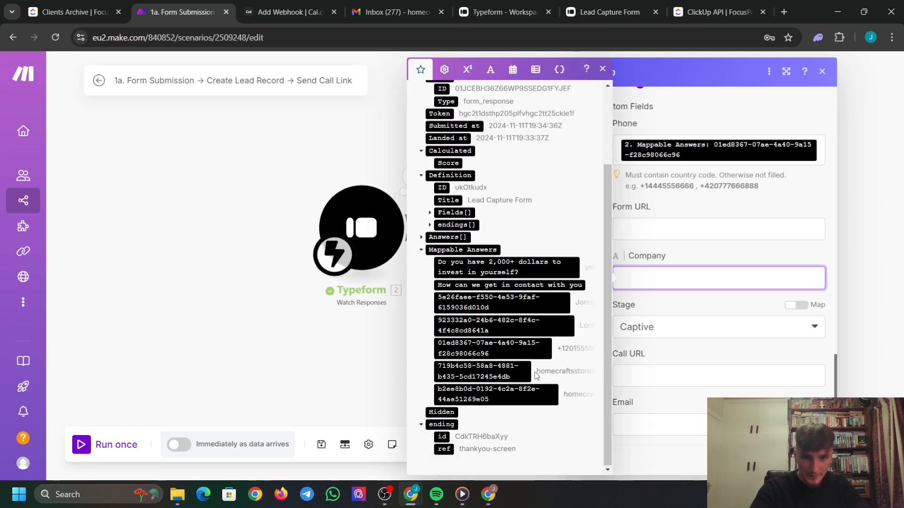
click(550, 399)
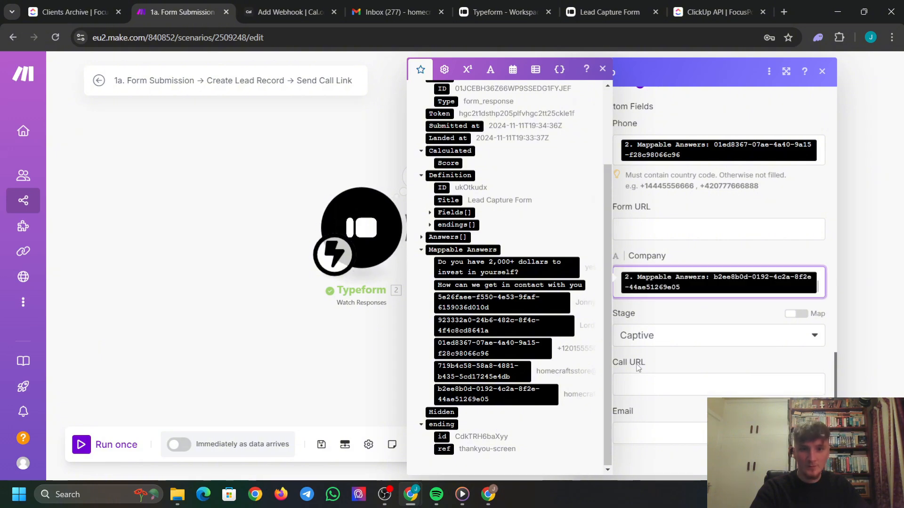
click(711, 307)
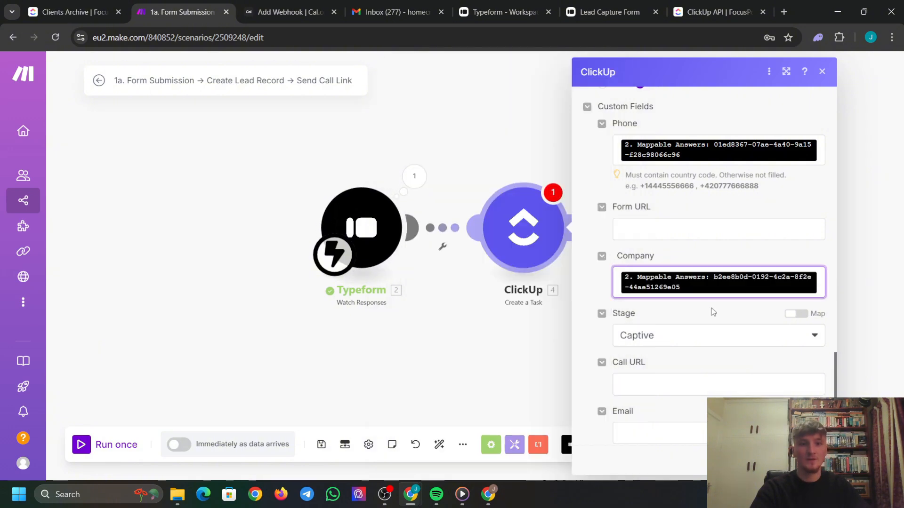
Map the email answer into the Email field and confirm the ClickUp task settings with OK.
click(669, 425)
scroll(492, 326, down, 2)
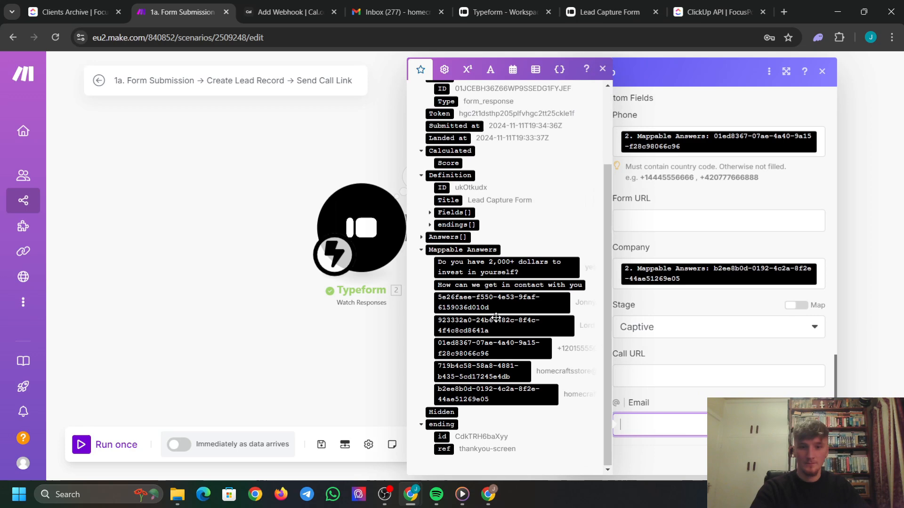
click(508, 376)
click(716, 359)
scroll(676, 323, up, 10)
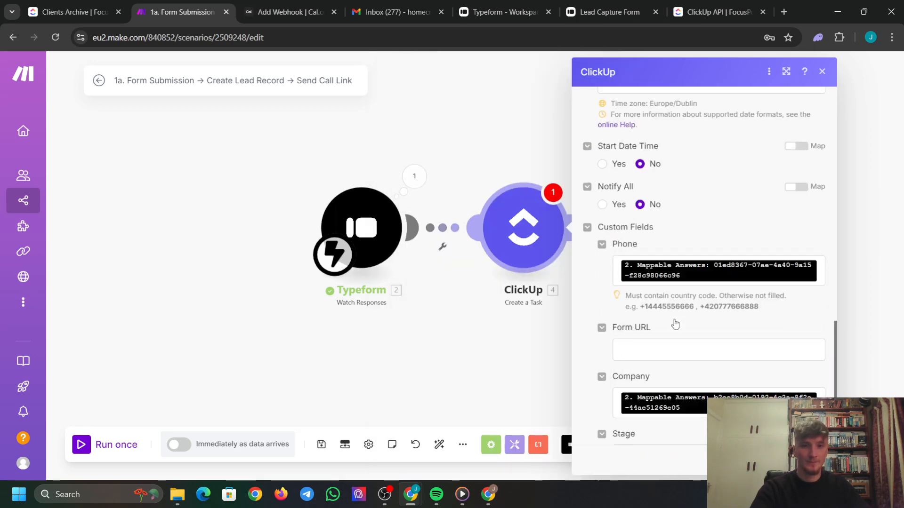
scroll(657, 295, up, 6)
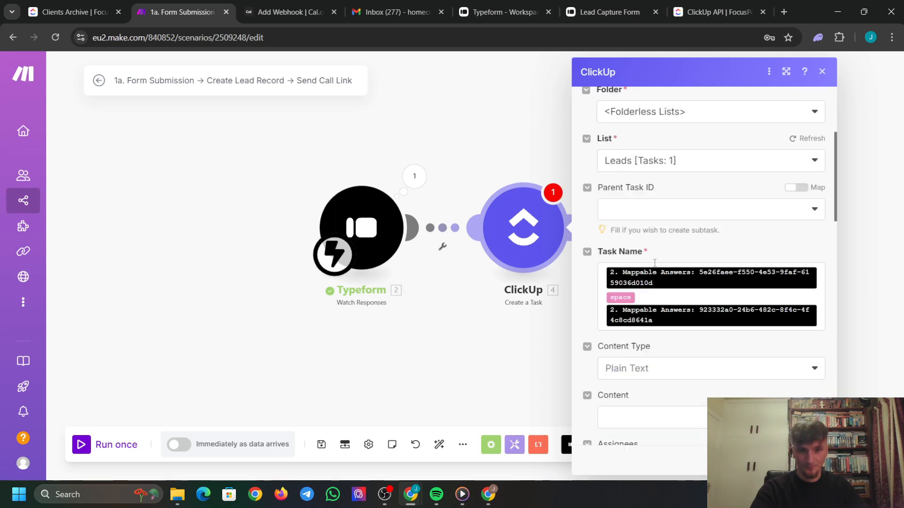
scroll(654, 273, down, 1)
scroll(650, 257, up, 3)
scroll(650, 255, down, 15)
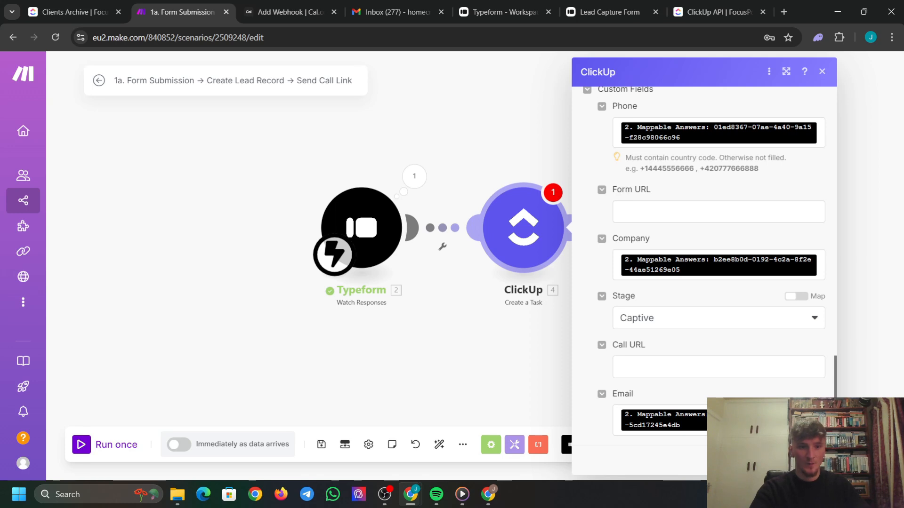
click(815, 460)
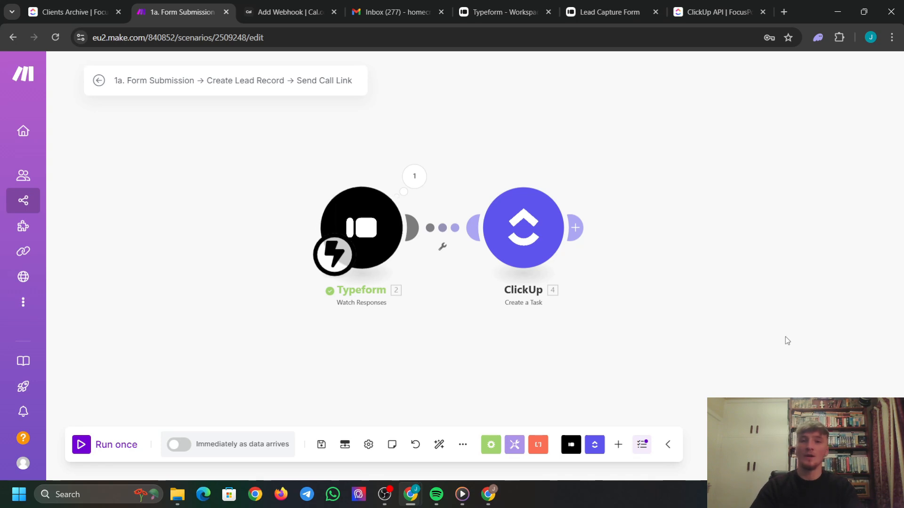
Add a Tools Sleep module after the ClickUp task.
click(577, 229)
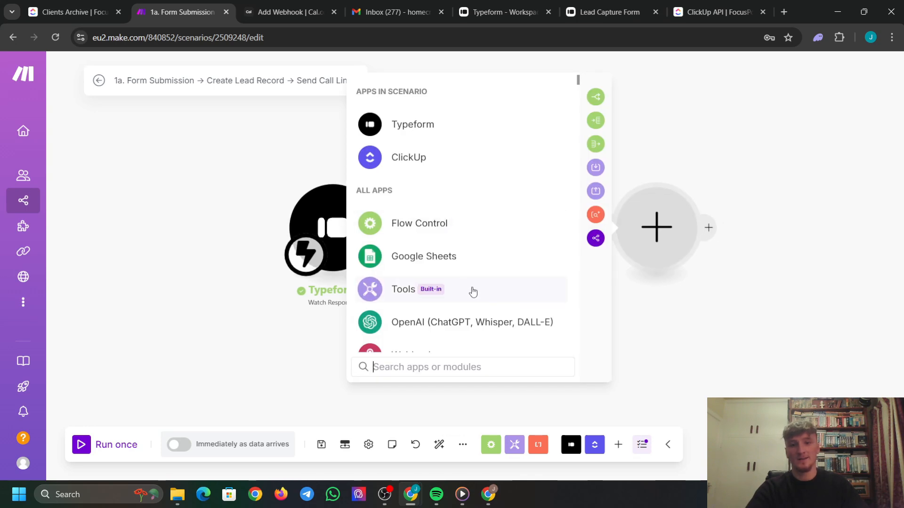
click(473, 292)
scroll(424, 245, down, 3)
click(451, 200)
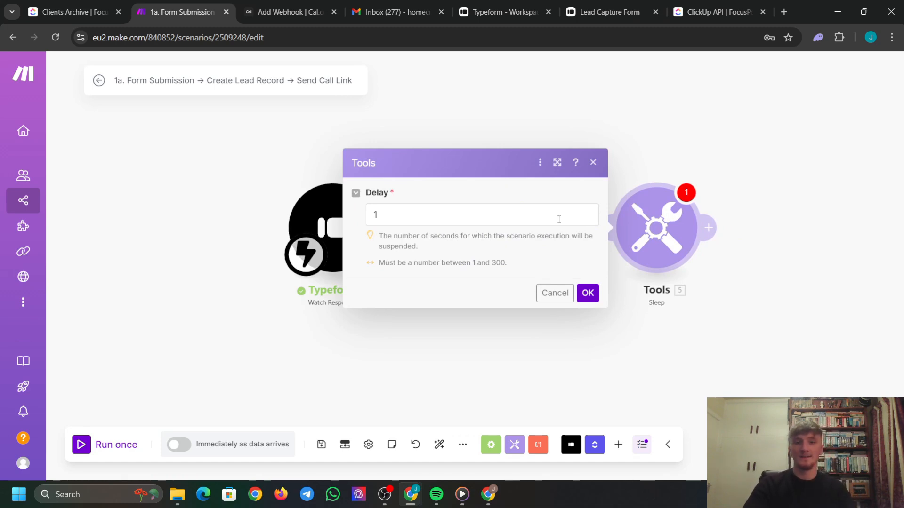
Change the Sleep delay from 1 to 5 seconds and confirm.
double_click(376, 217)
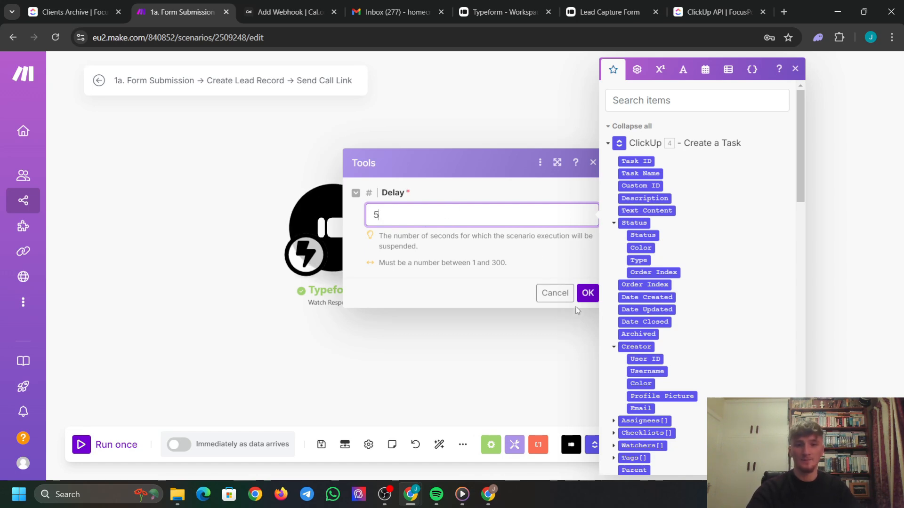
click(587, 293)
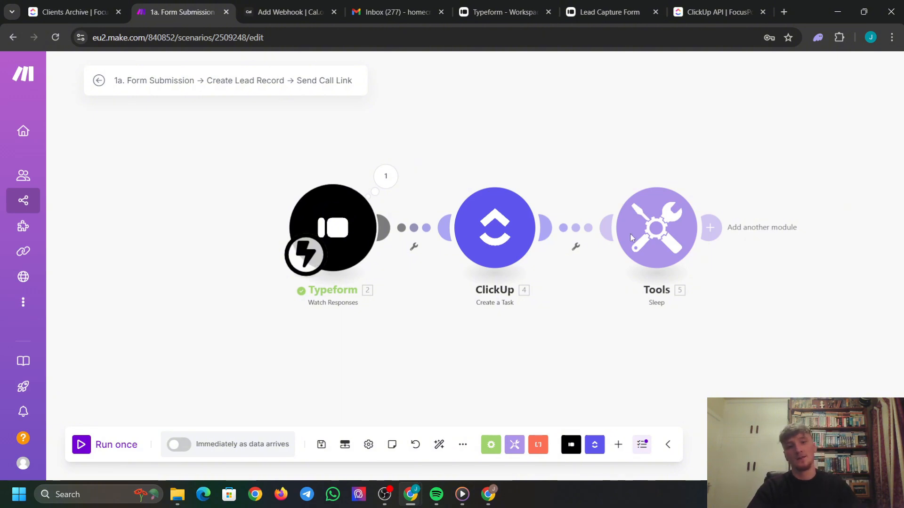
drag(700, 143, 493, 143)
Add an Email 'Send an Email' step after Sleep with a recipient address slot.
click(488, 235)
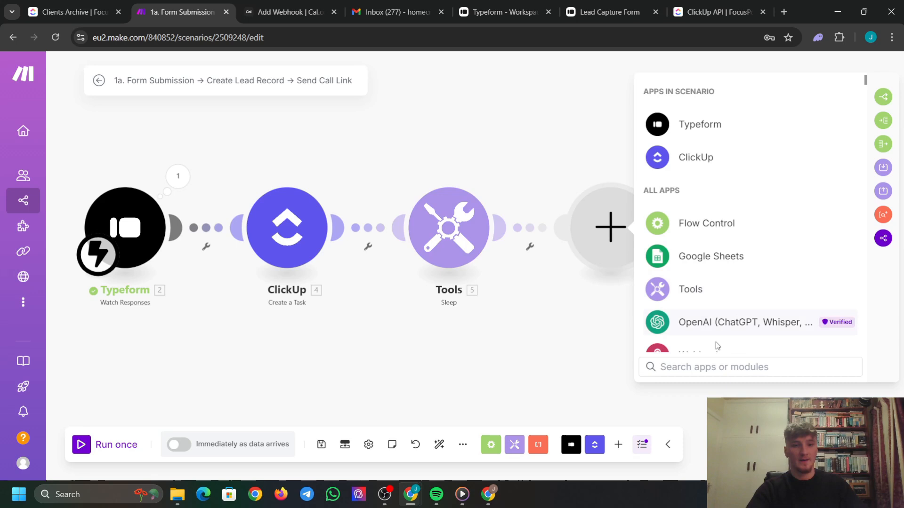
click(721, 367)
text(email)
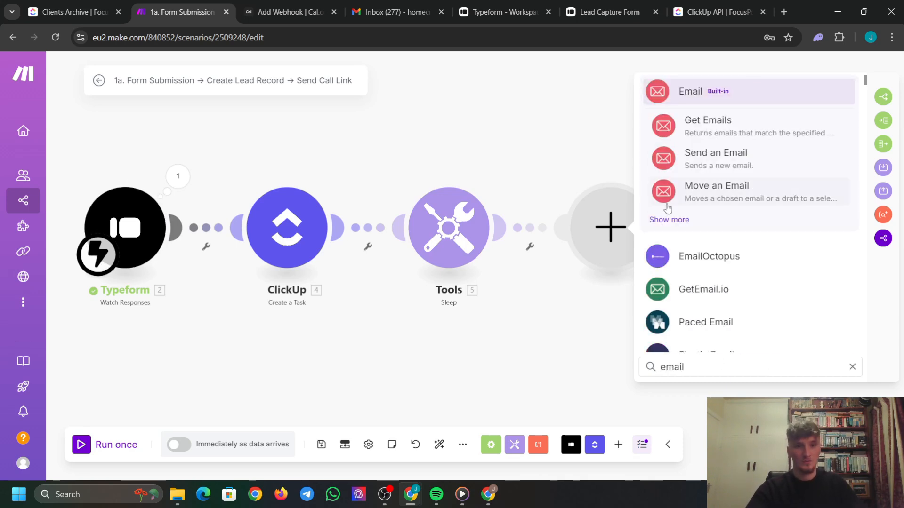
click(715, 159)
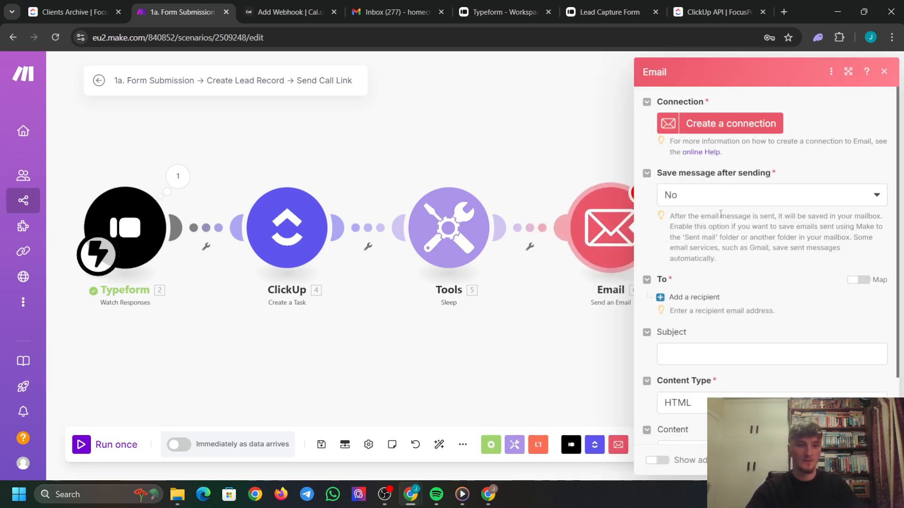
scroll(734, 191, down, 2)
click(691, 215)
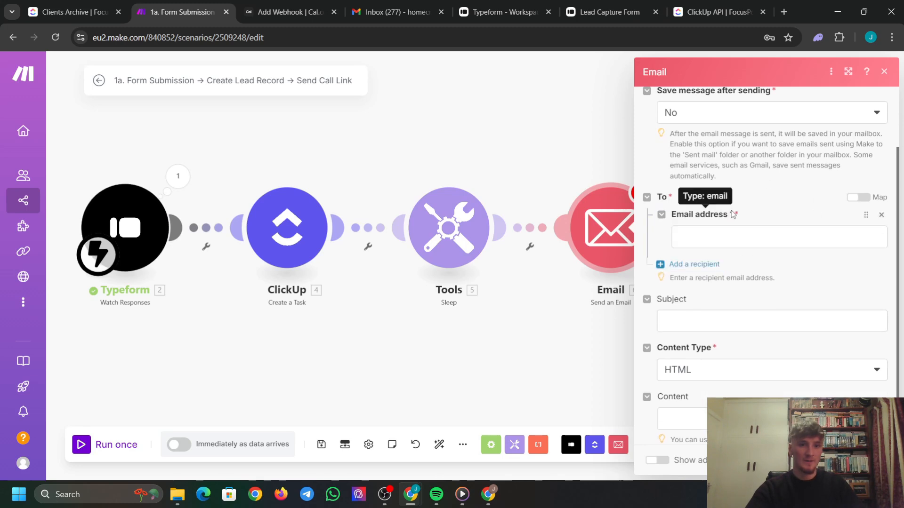
scroll(750, 193, up, 2)
Create and authorize a Google Restricted email connection.
click(728, 127)
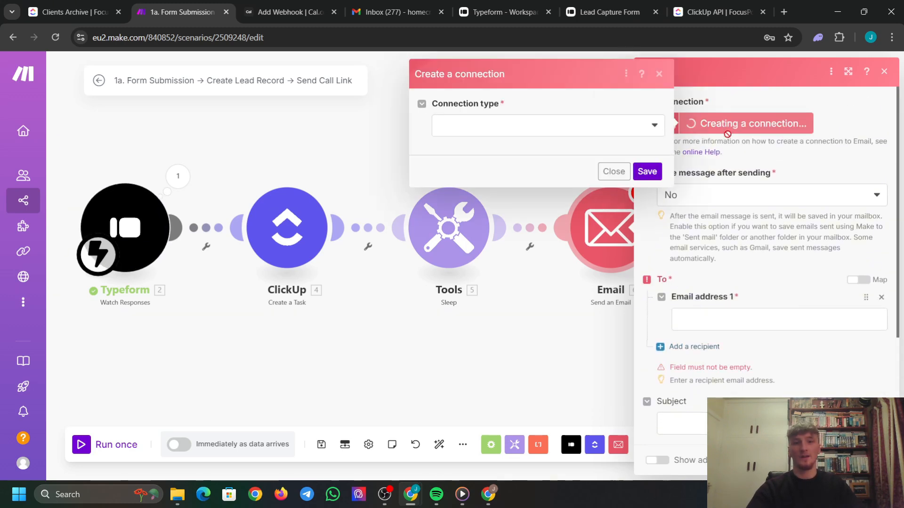
click(545, 127)
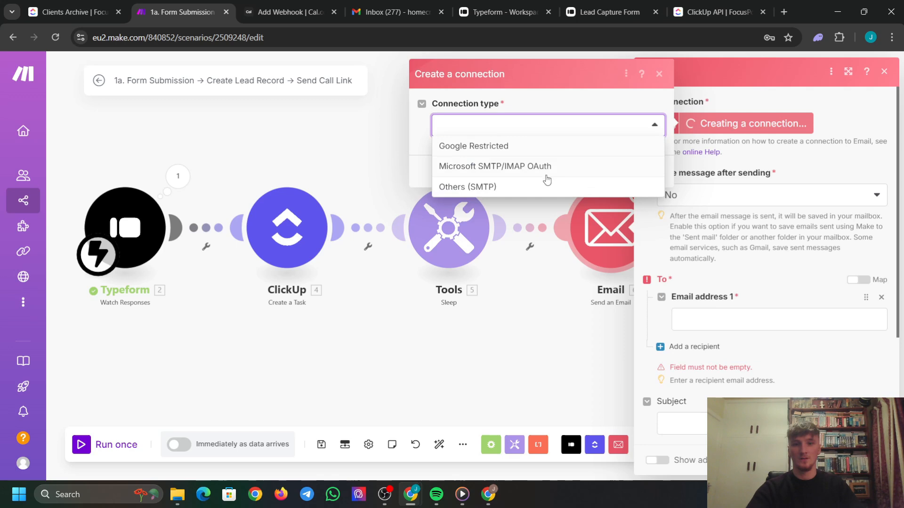
click(521, 146)
click(647, 307)
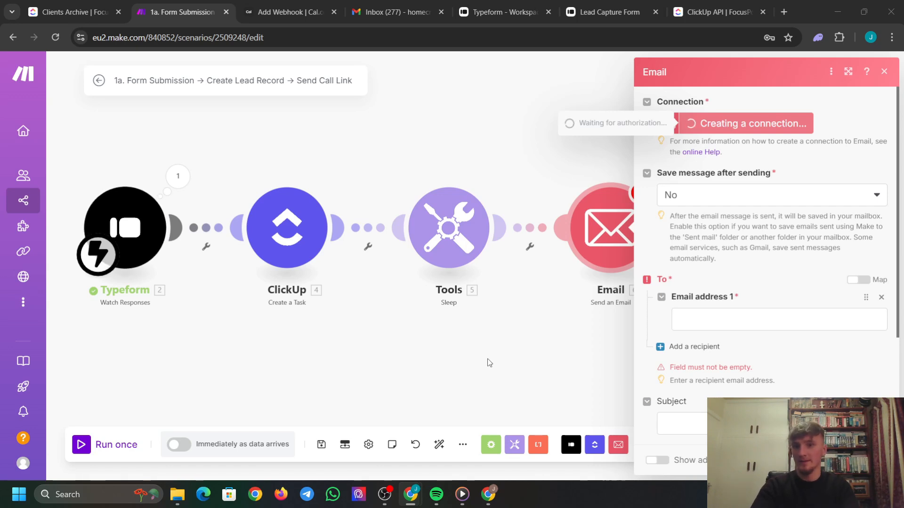
Map the Typeform email answer as recipient and start the subject 'Meeting Invitation'.
click(736, 324)
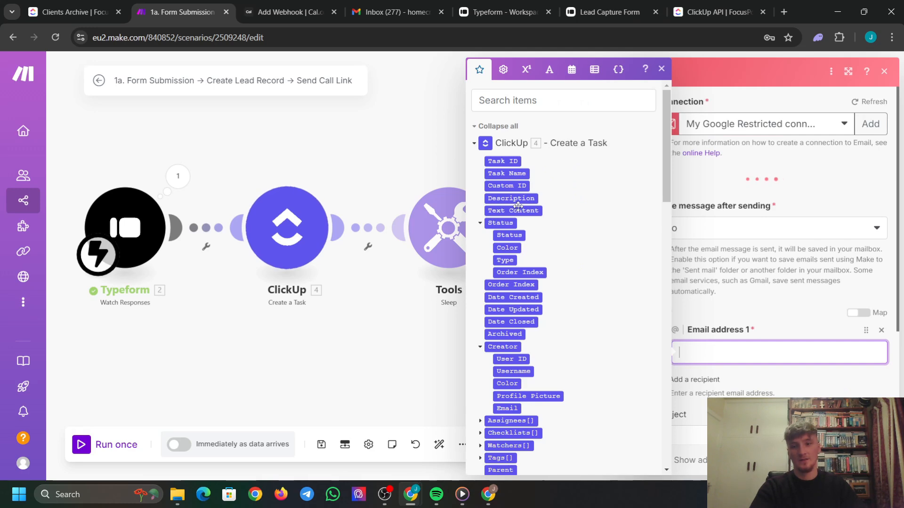
scroll(520, 243, down, 12)
scroll(520, 243, down, 7)
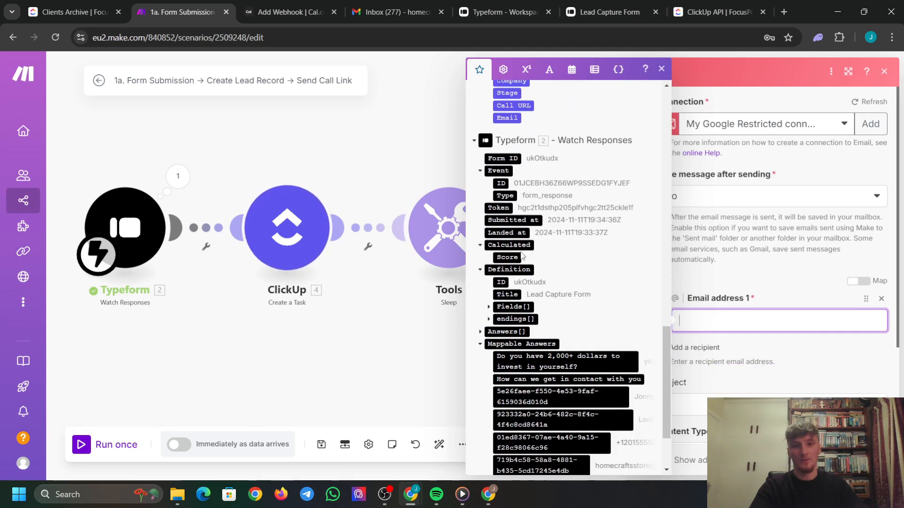
click(546, 372)
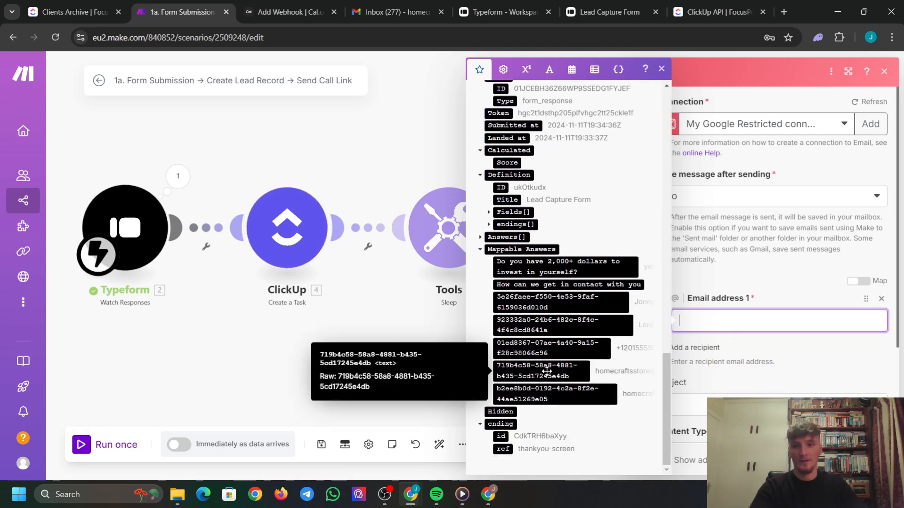
click(791, 268)
scroll(730, 303, down, 3)
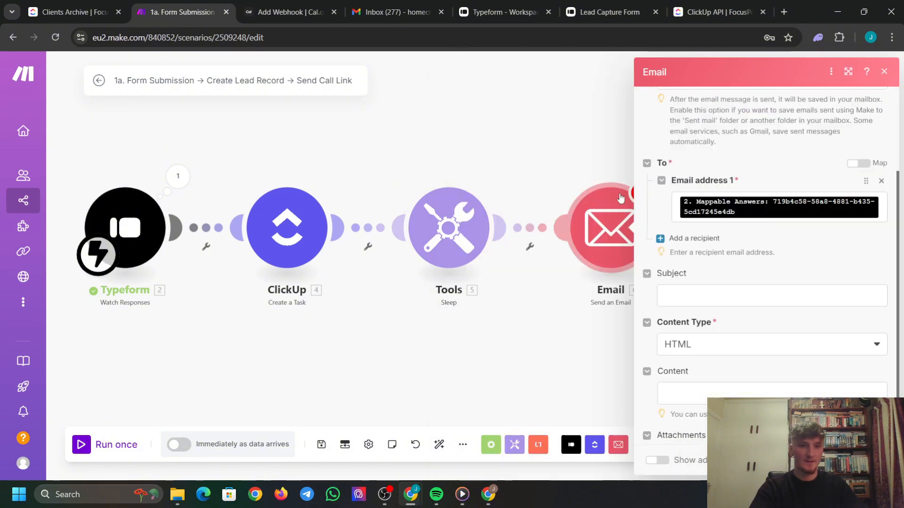
click(711, 279)
text(Mee)
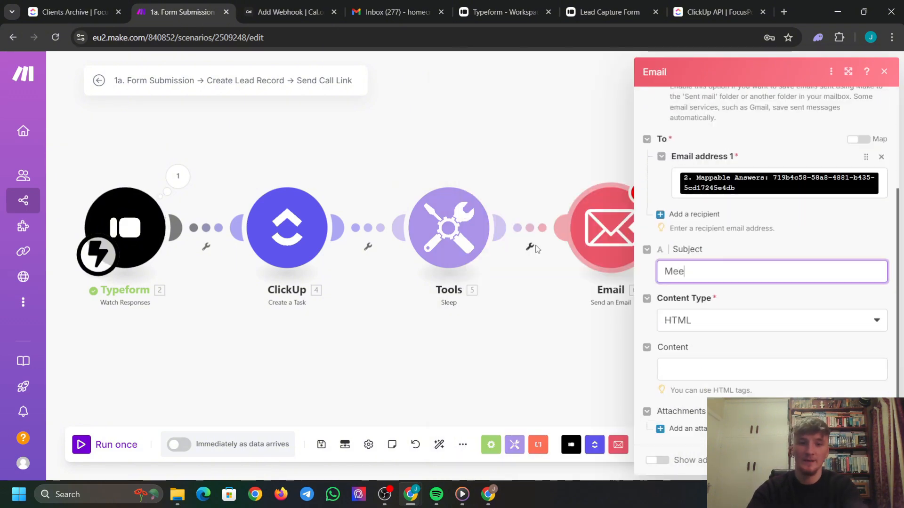
text(ting Invitea)
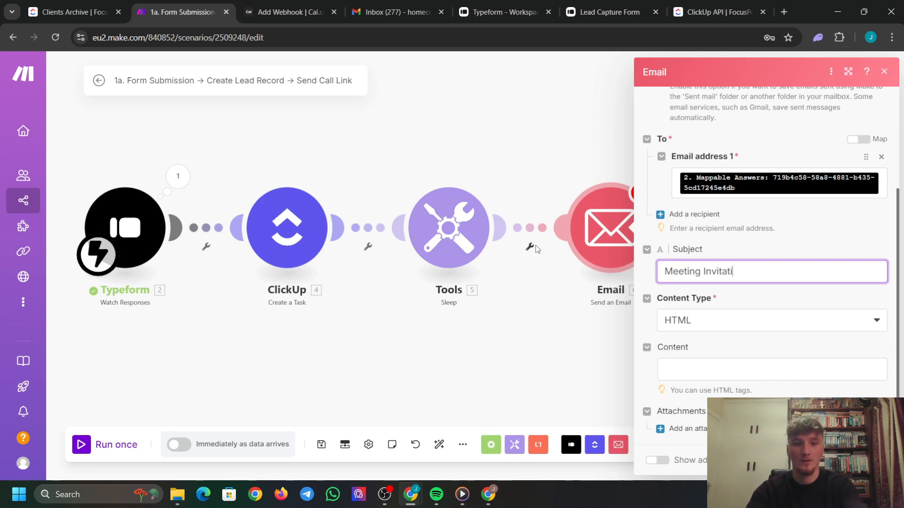
Start the email body with 'Hi' followed by the mapped Typeform answer.
click(745, 366)
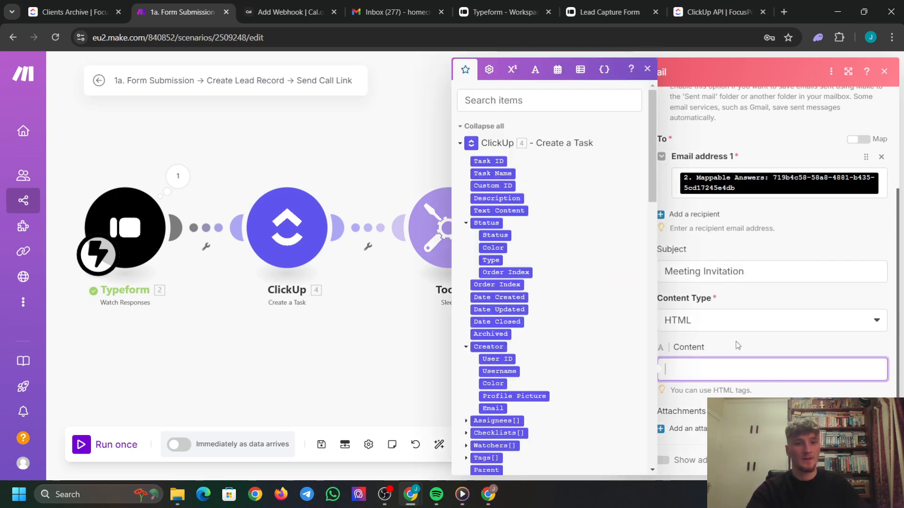
click(726, 347)
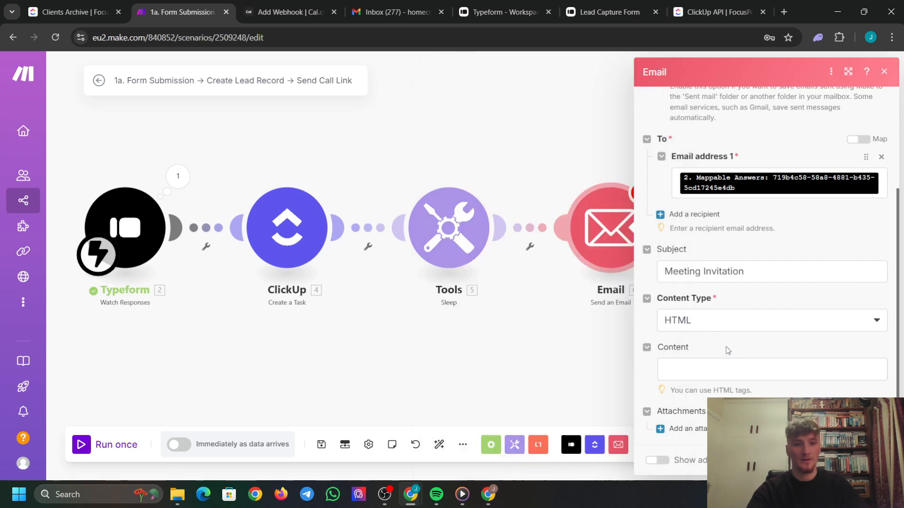
click(701, 363)
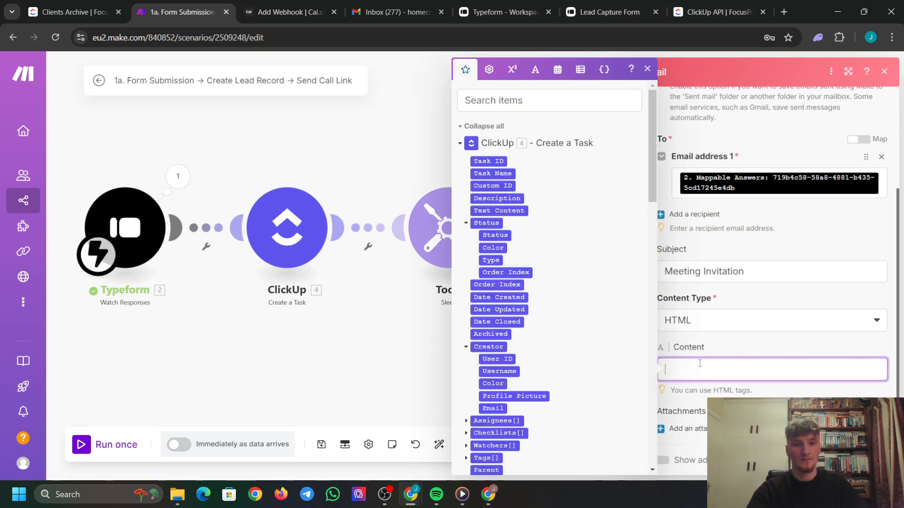
click(648, 69)
text(Hi)
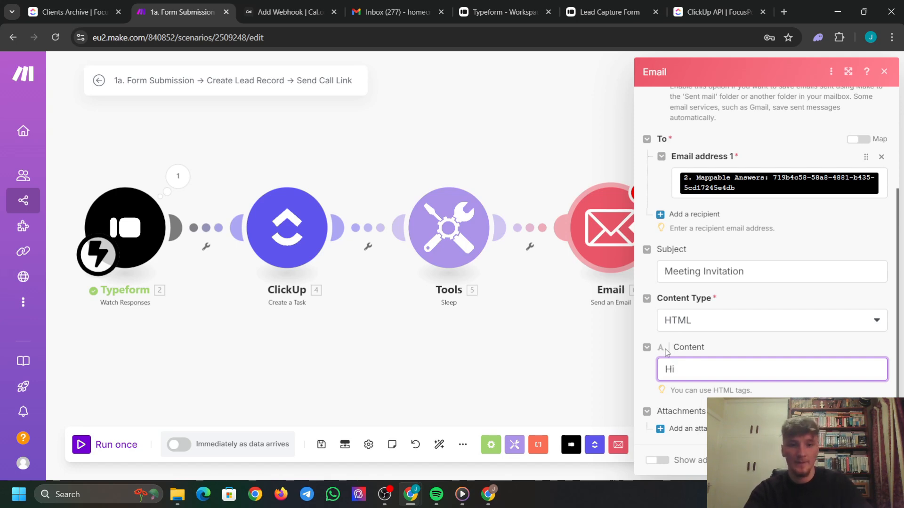
click(699, 368)
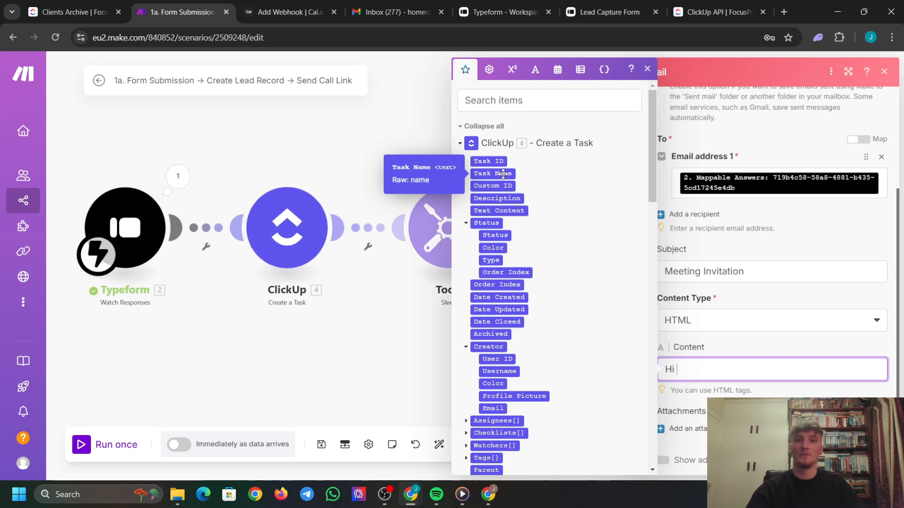
scroll(504, 173, down, 1)
scroll(503, 174, down, 8)
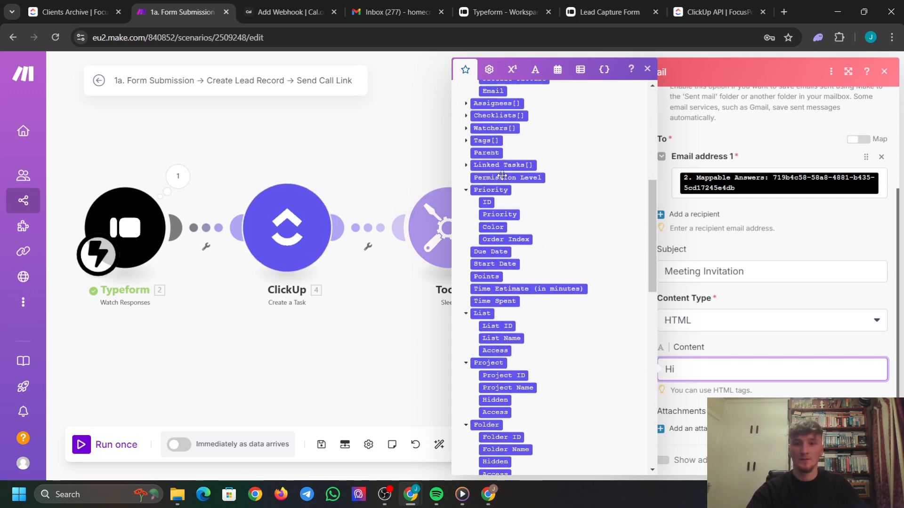
scroll(502, 175, down, 7)
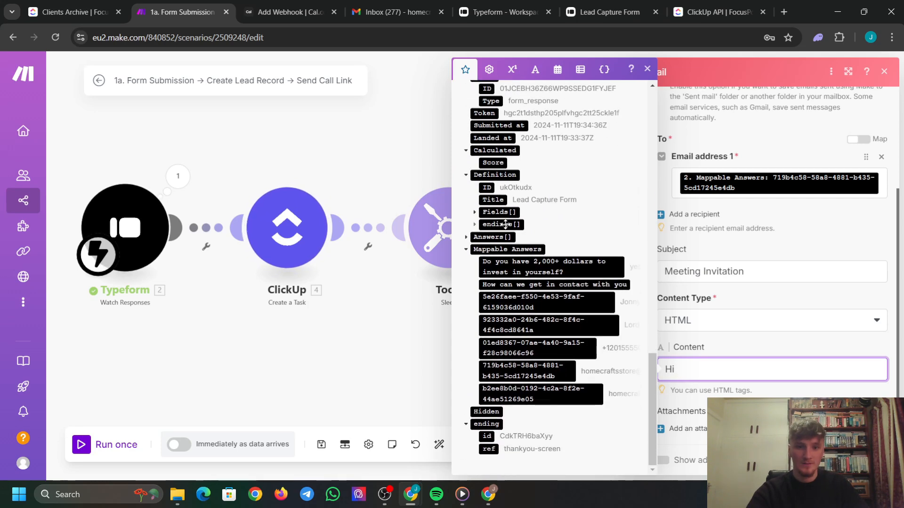
click(582, 298)
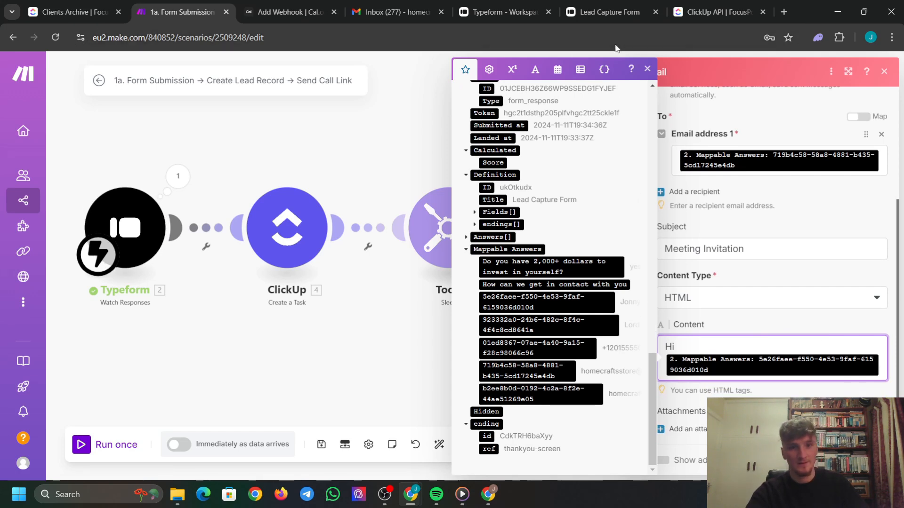
click(647, 69)
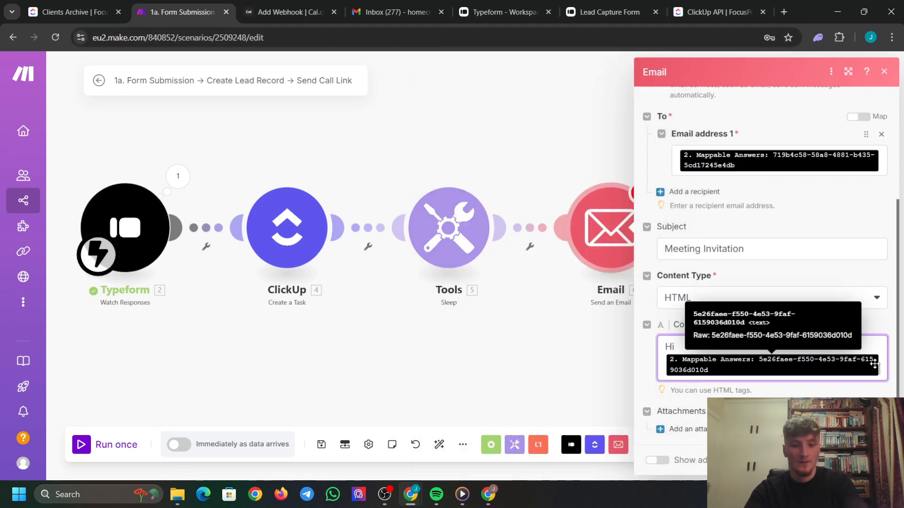
Add a comma, then a '<br><br>' line on its own line.
text(,)
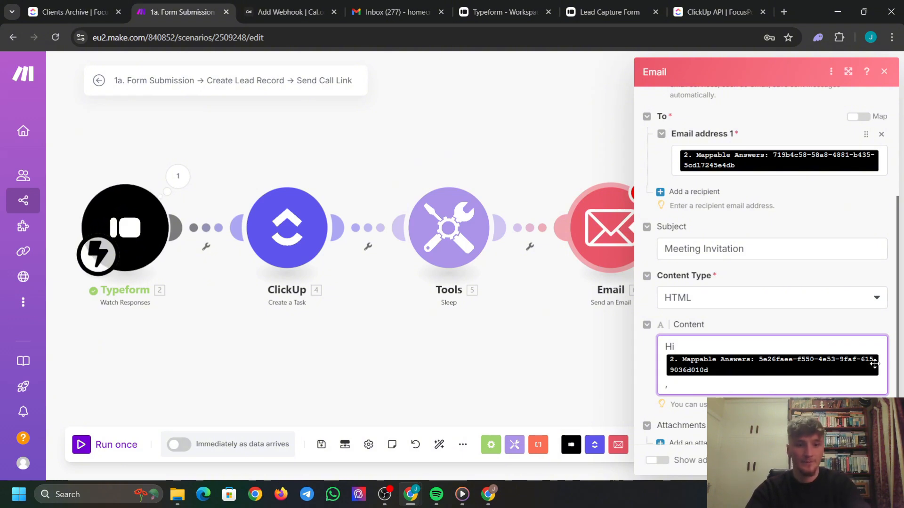
key(Return)
text(<)
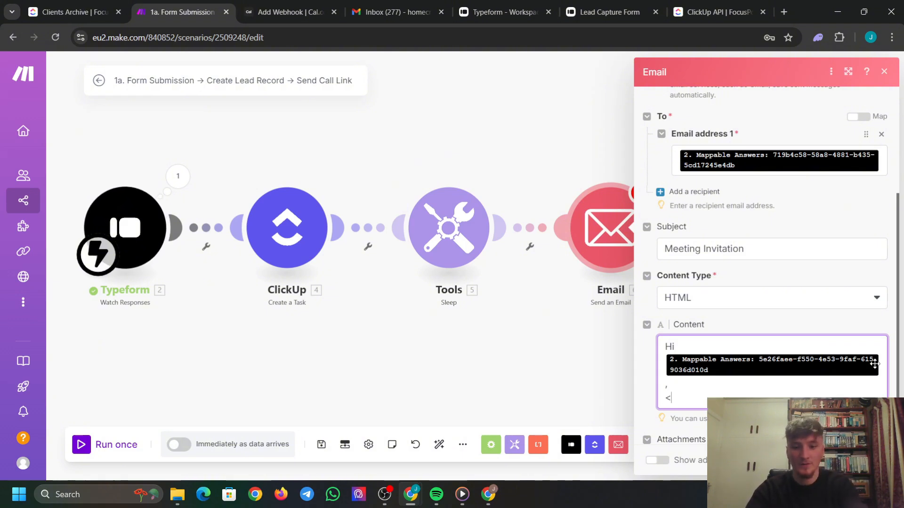
text(br><br>)
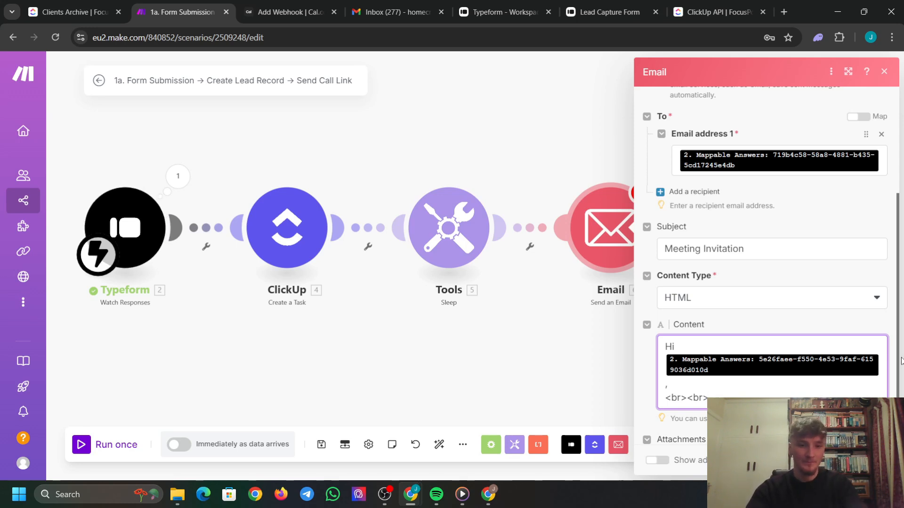
key(Return)
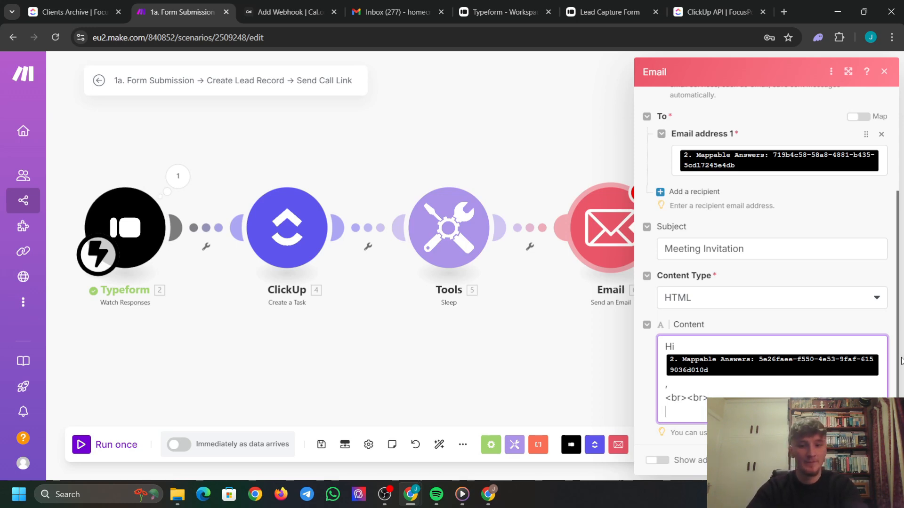
Type the paragraph inviting the lead to a quick 30-minute call.
text(I had a ch)
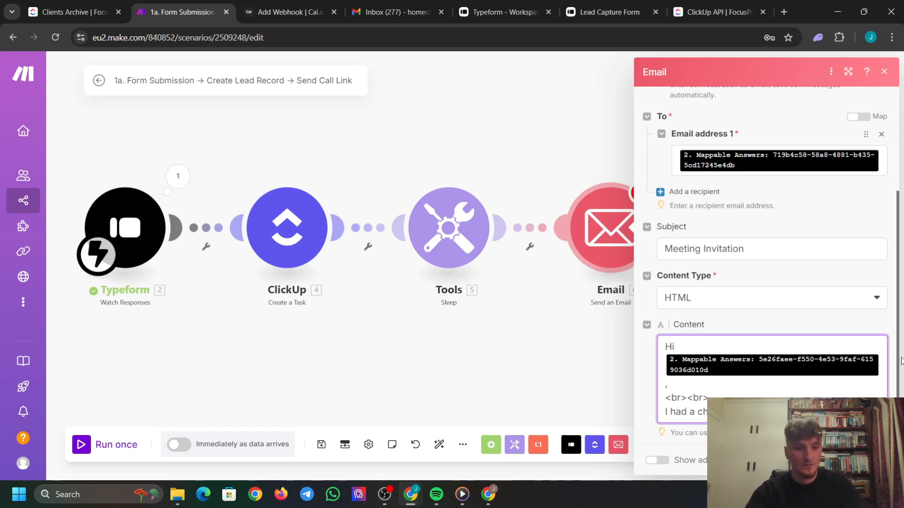
click(796, 409)
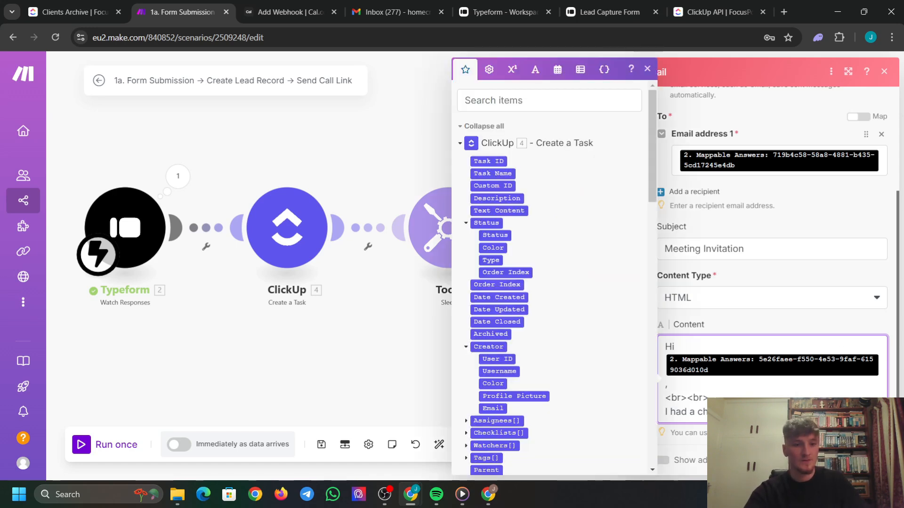
text(d i)
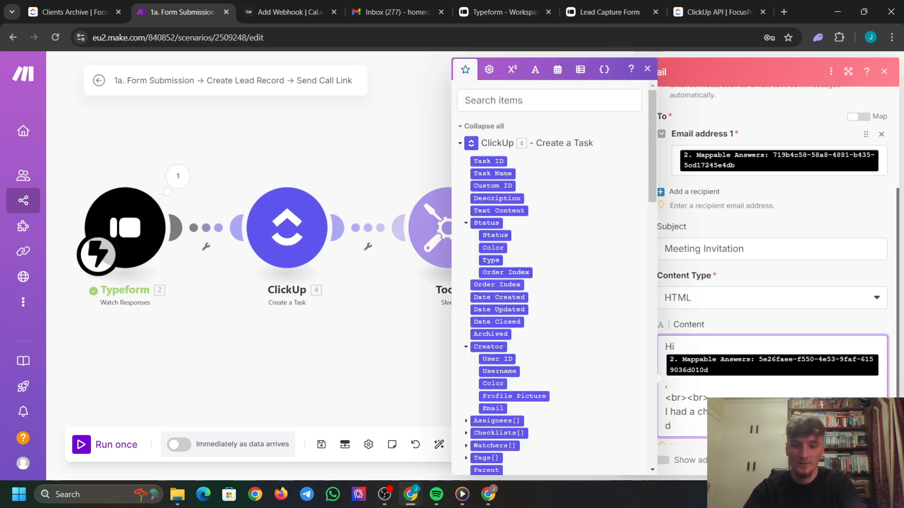
text('d ;p)
text(love )
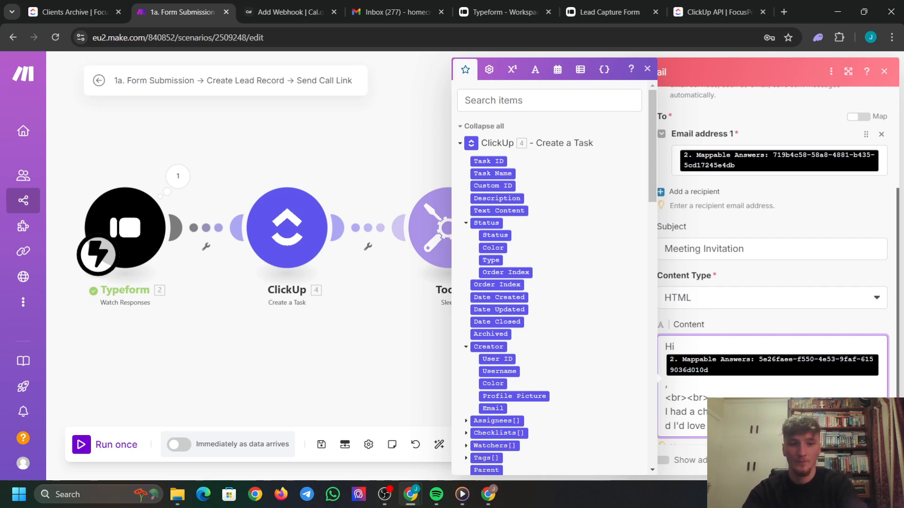
text(ou, just s )
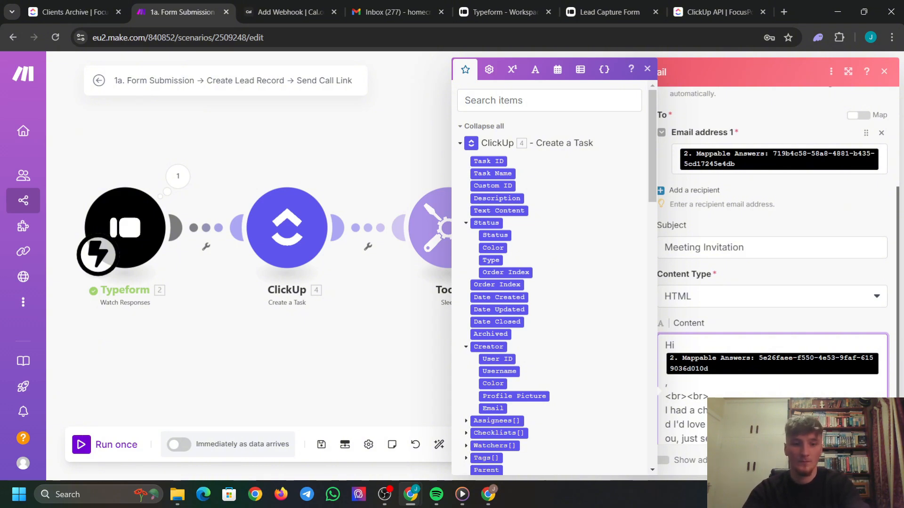
text(e can get)
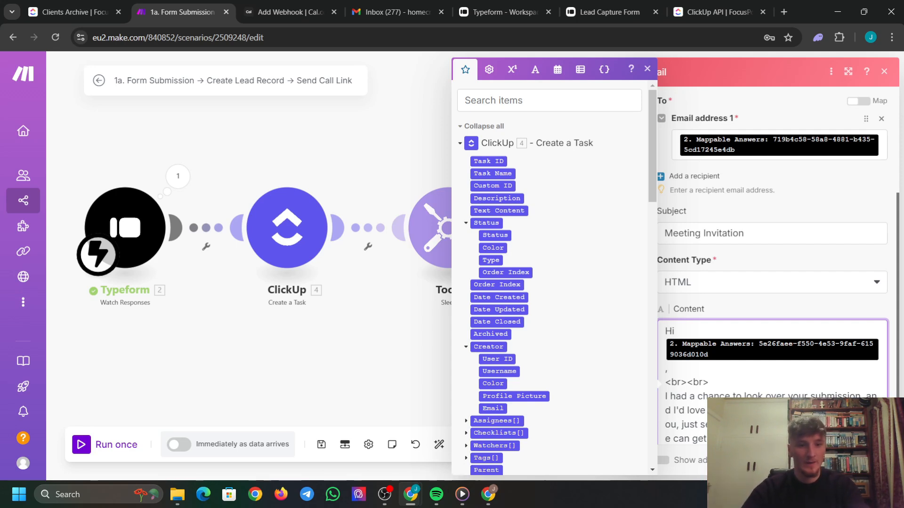
Add '<br><br>' and the sign-off 'Cheers, speak soon!' to the body.
scroll(810, 340, down, 2)
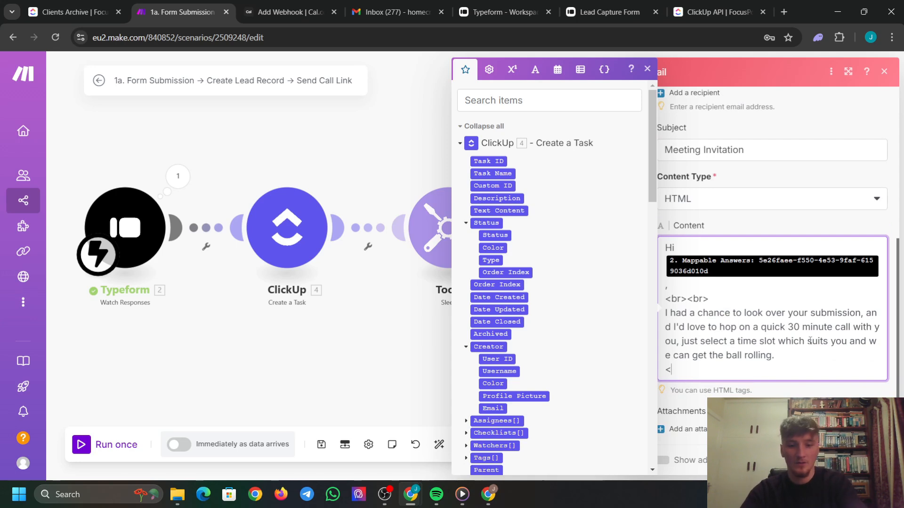
text(br><br>)
key(Return)
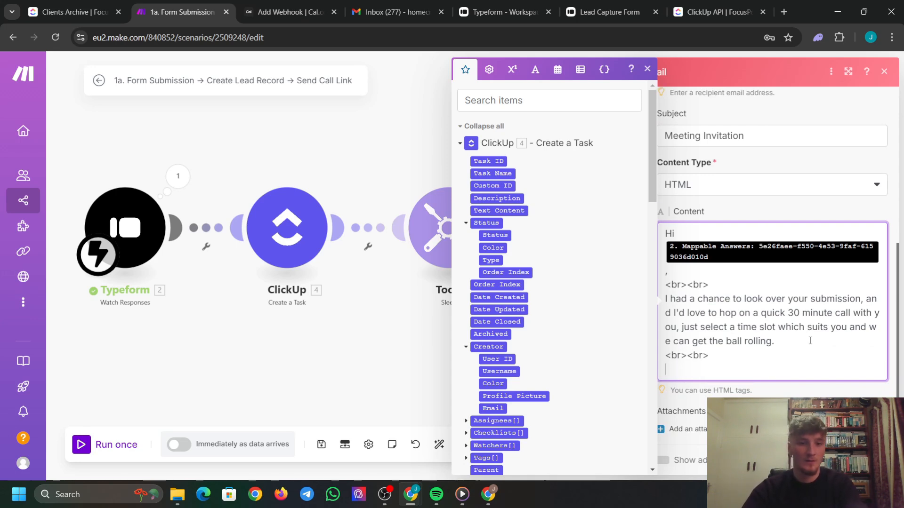
text(Cheers Speaks)
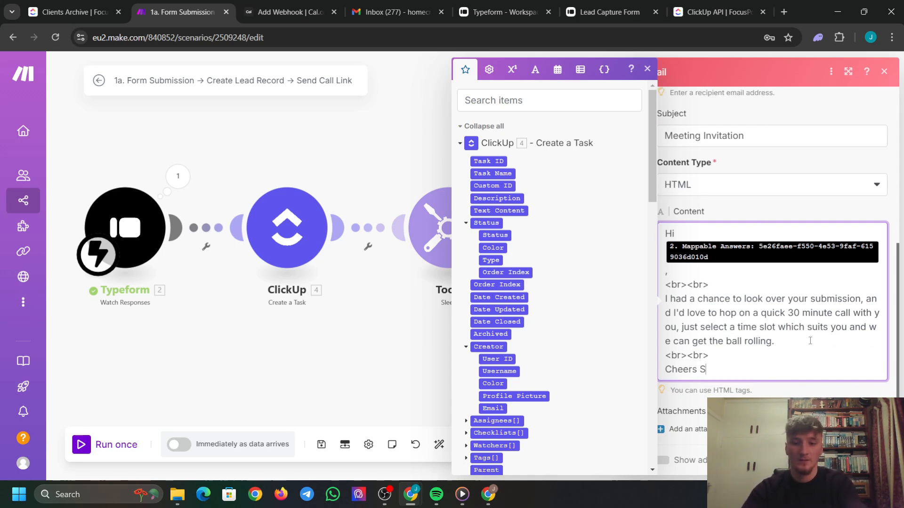
key(BackSpace)
key(BackSpace)
key(BackSpace)
key(BackSpace)
key(BackSpace)
key(BackSpace)
key(BackSpace)
key(BackSpace)
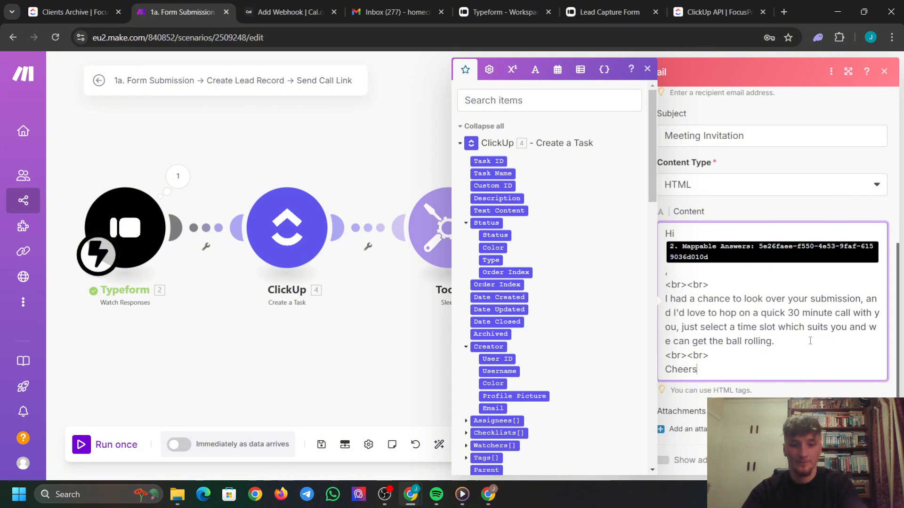
text(, Speak soon)
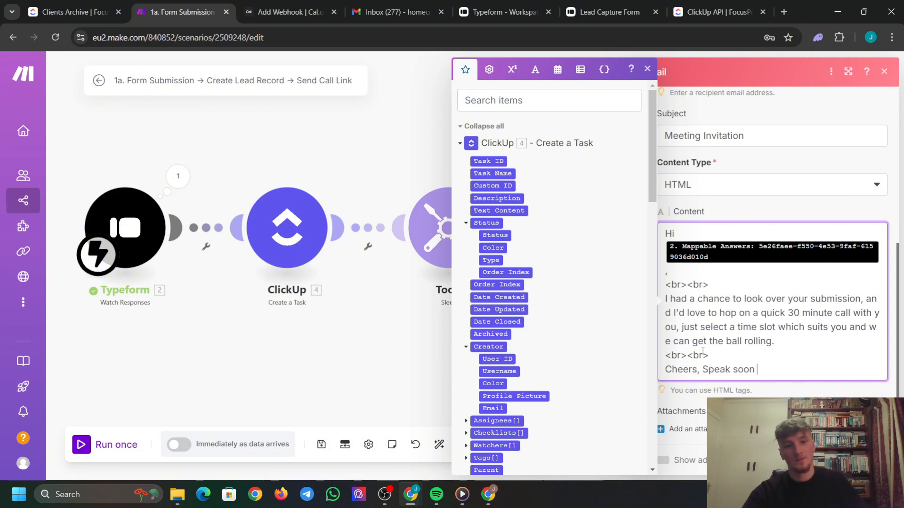
click(708, 370)
key(BackSpace)
text(s)
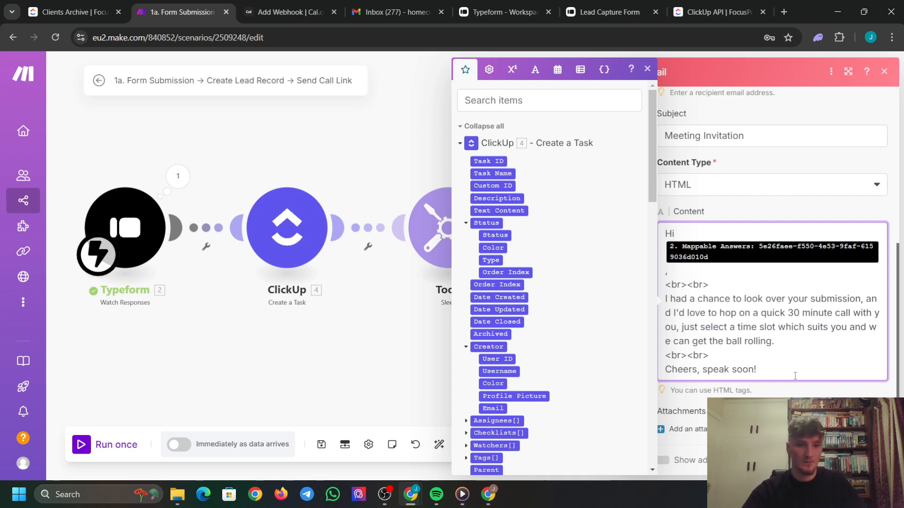
click(789, 396)
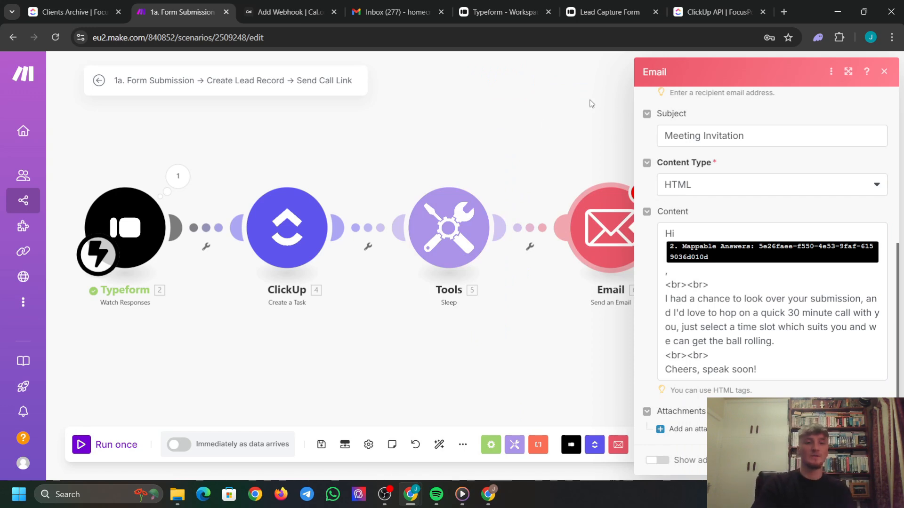
In Cal.com, look through the profile and webhooks settings pages.
click(273, 9)
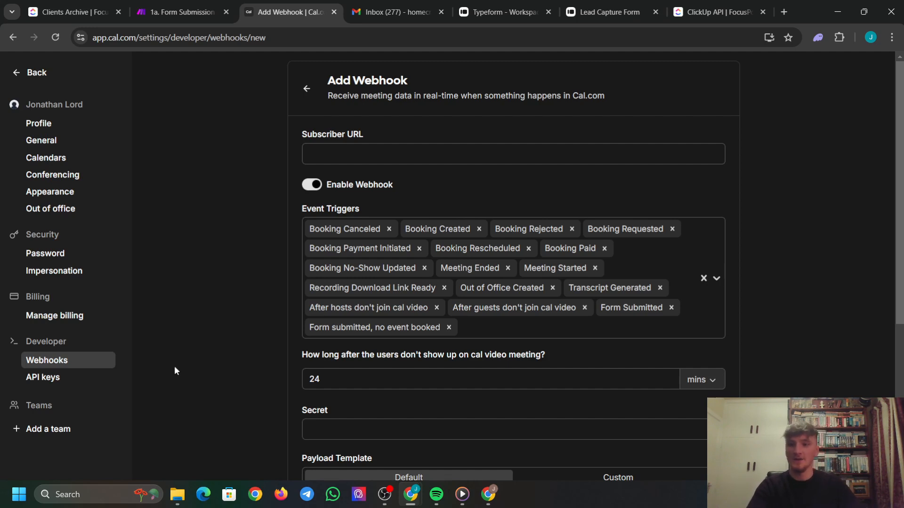
click(60, 128)
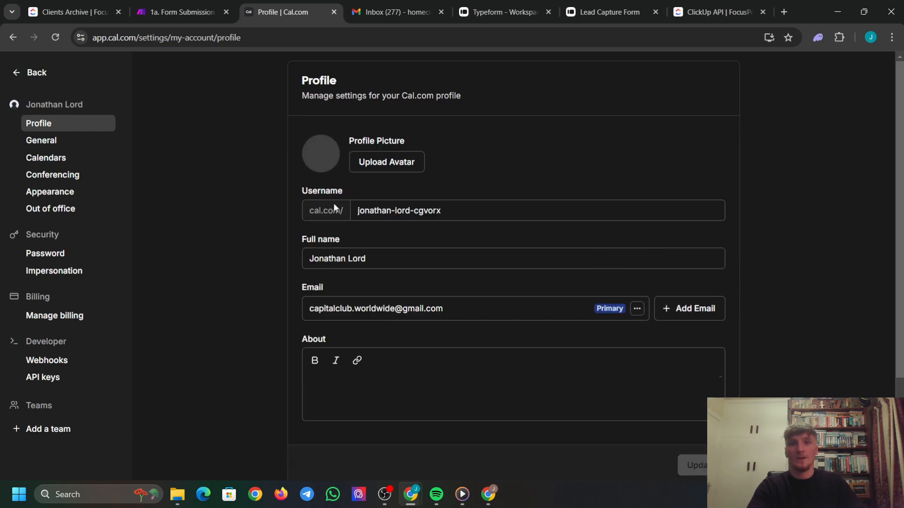
scroll(475, 245, down, 3)
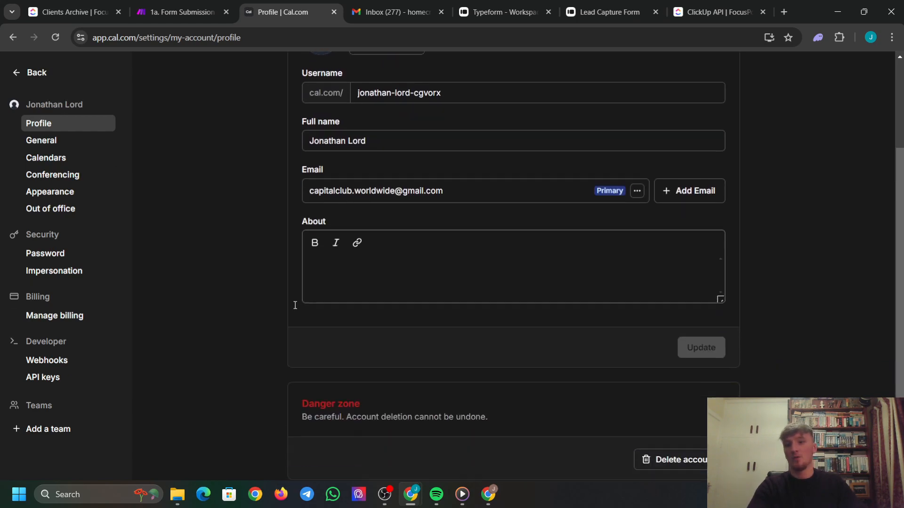
click(60, 362)
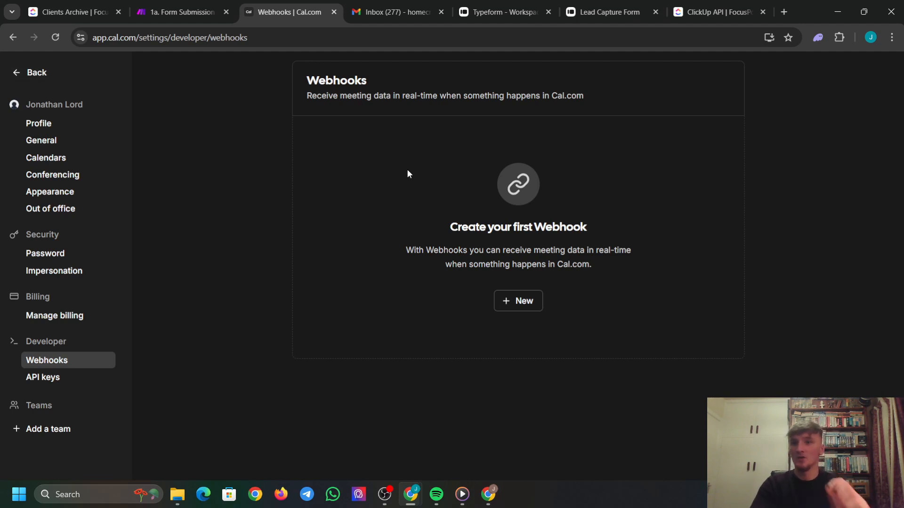
click(57, 123)
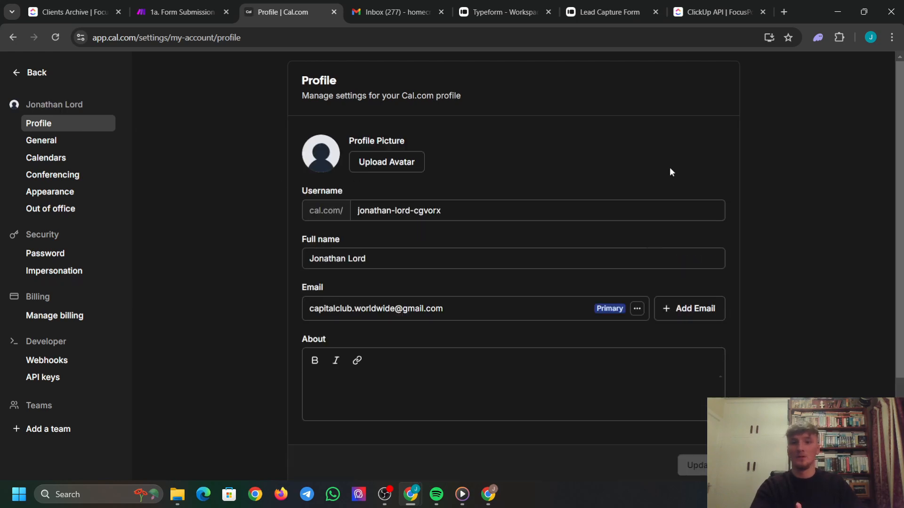
Copy the 30 Min Demo event's booking link from Event Types and return to Make.
click(33, 79)
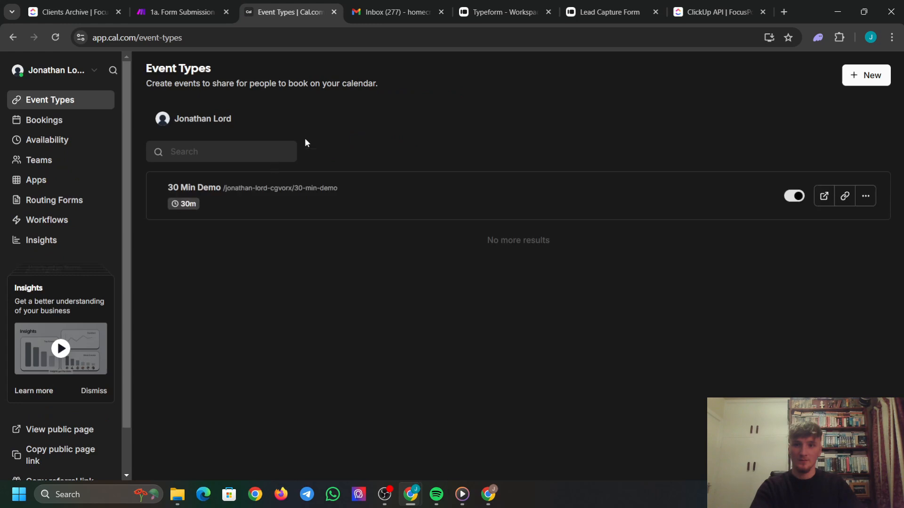
click(846, 198)
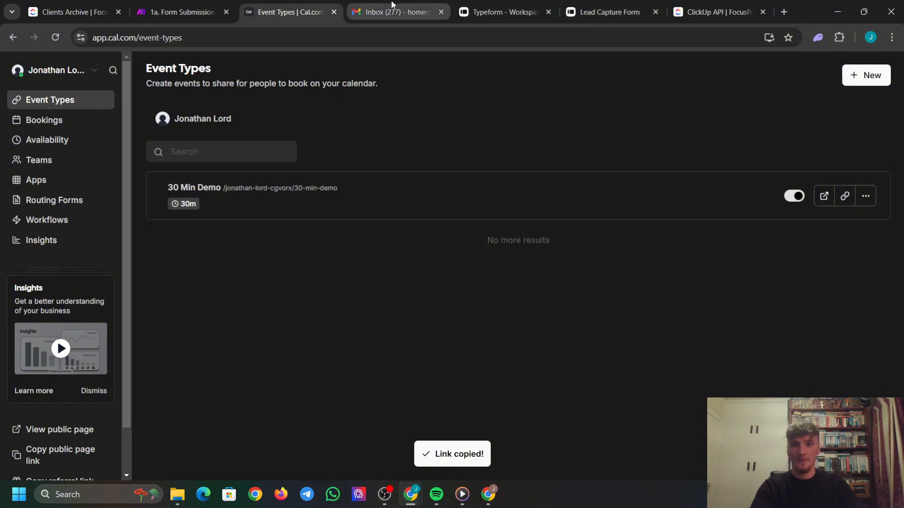
click(227, 5)
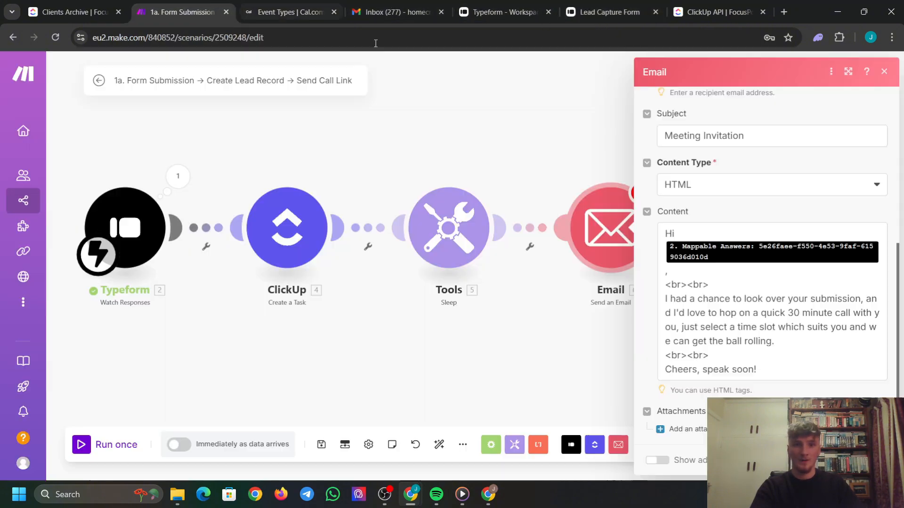
Paste the 30 Min Demo link after the paragraph, follow it with '<br><br>', and close the Email module.
click(799, 344)
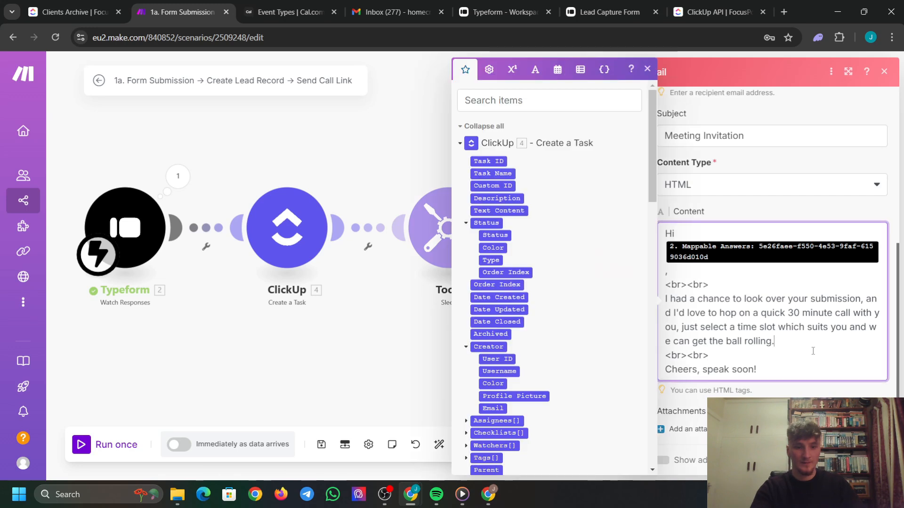
key(Return)
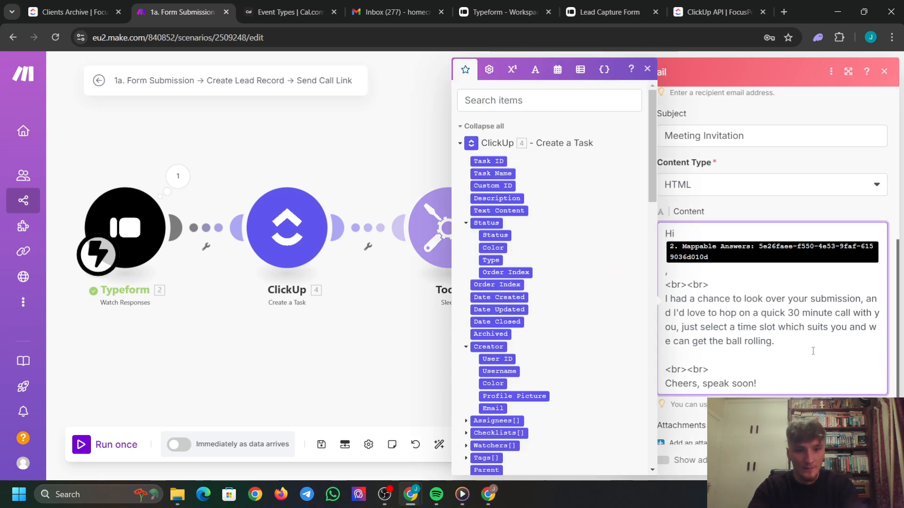
key(BackSpace)
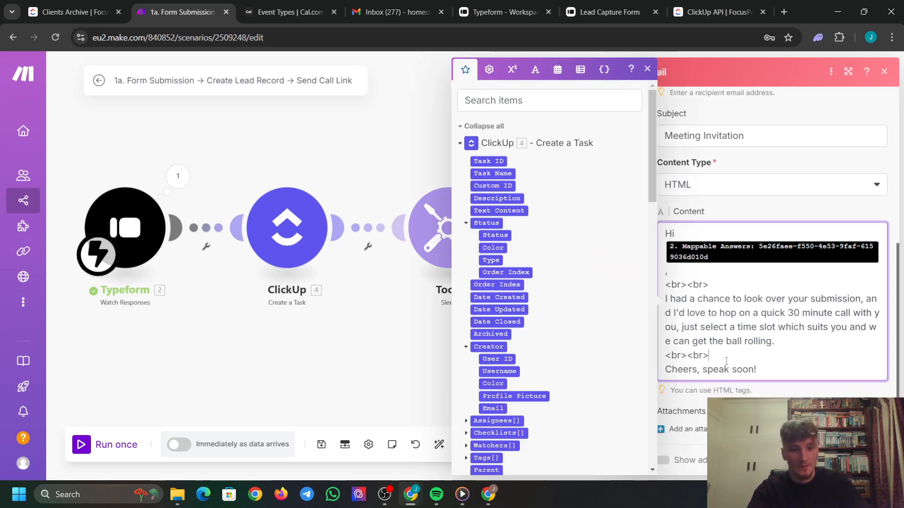
key(Return)
key(ctrl+v)
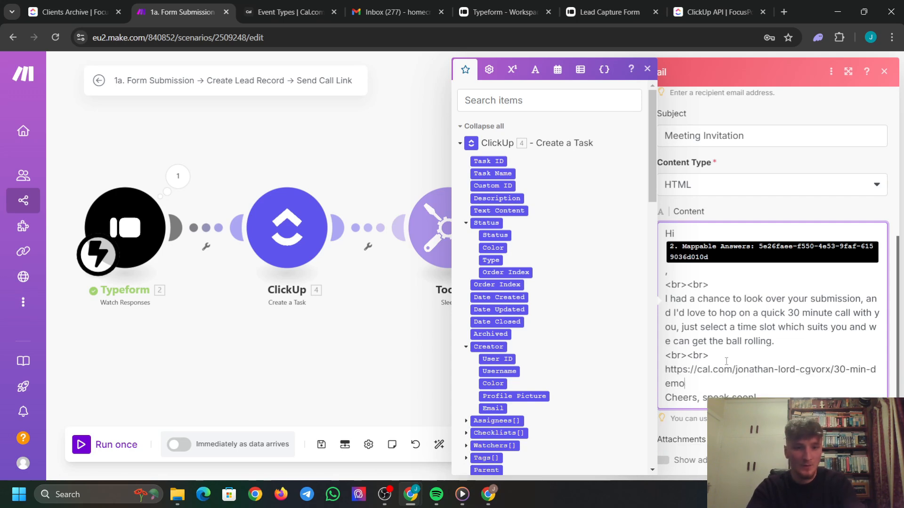
key(Return)
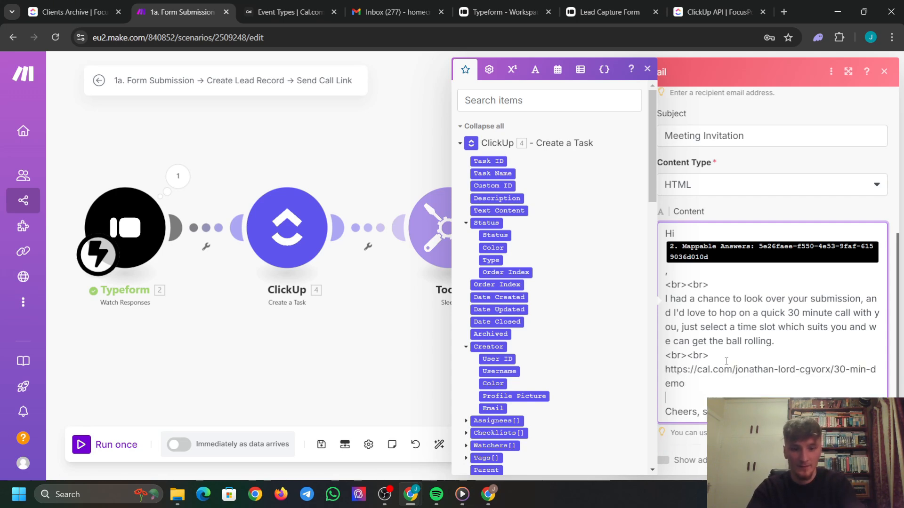
text(<br><br>)
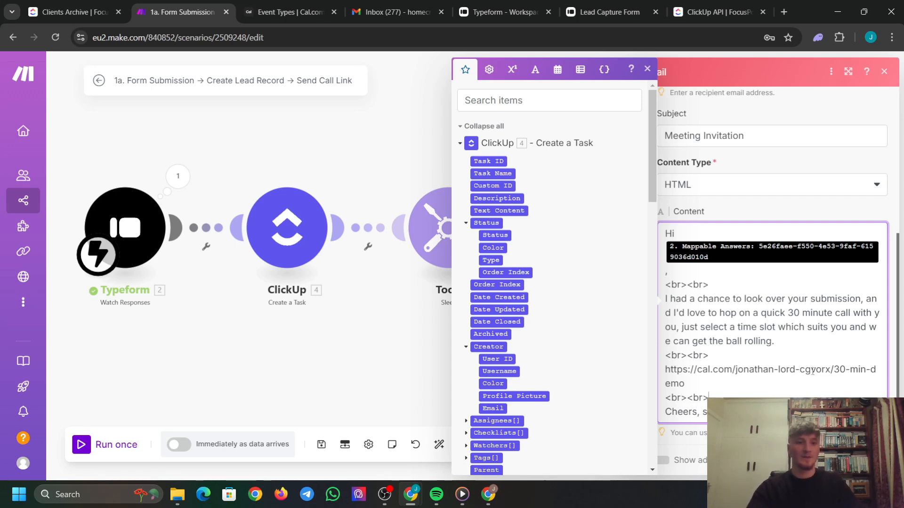
click(786, 118)
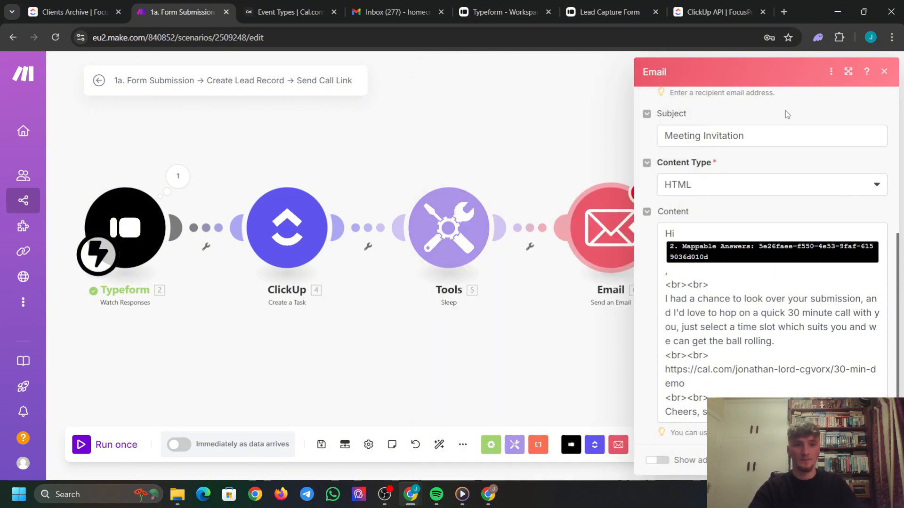
click(874, 460)
scroll(559, 249, down, 2)
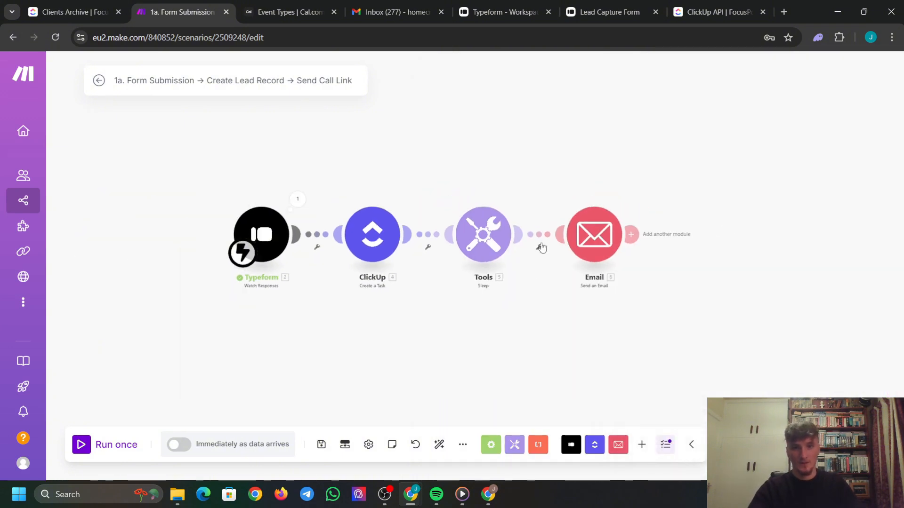
Run the Make scenario once and open the Lead Capture Form's copied link in a new tab.
click(82, 444)
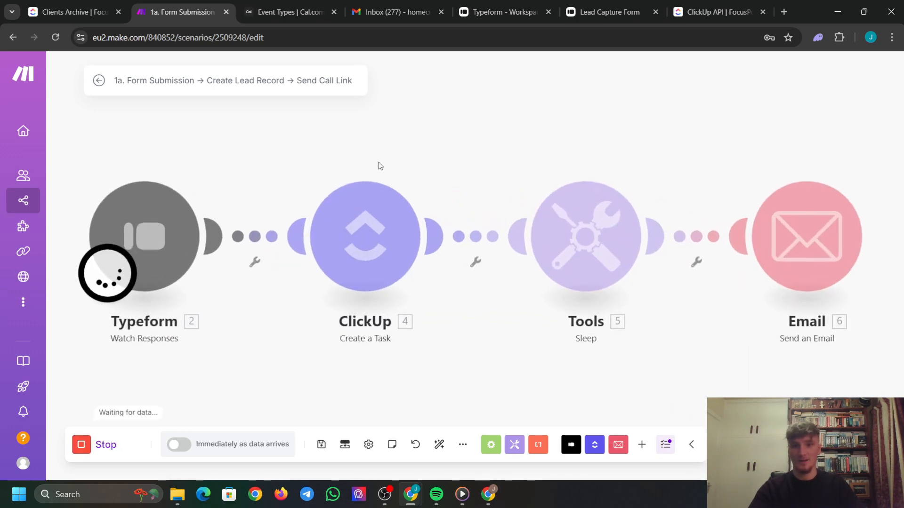
click(608, 3)
click(657, 16)
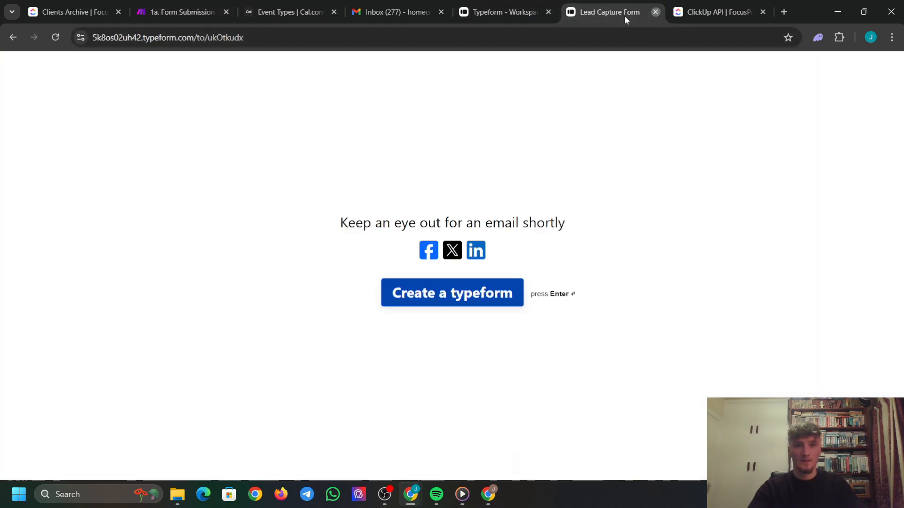
click(520, 12)
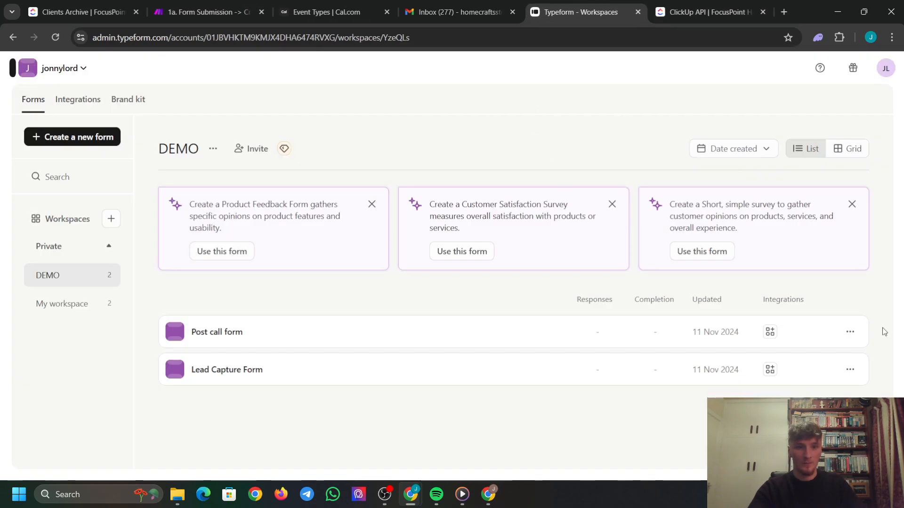
click(850, 370)
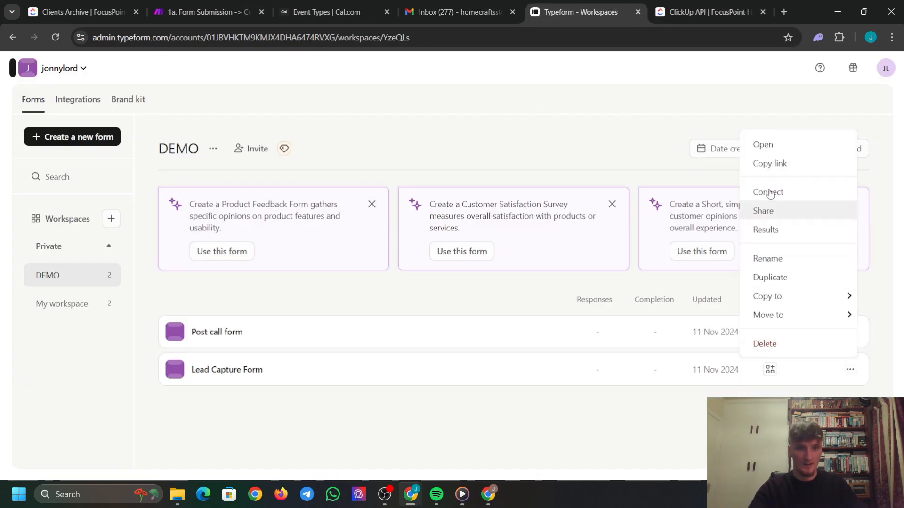
click(789, 164)
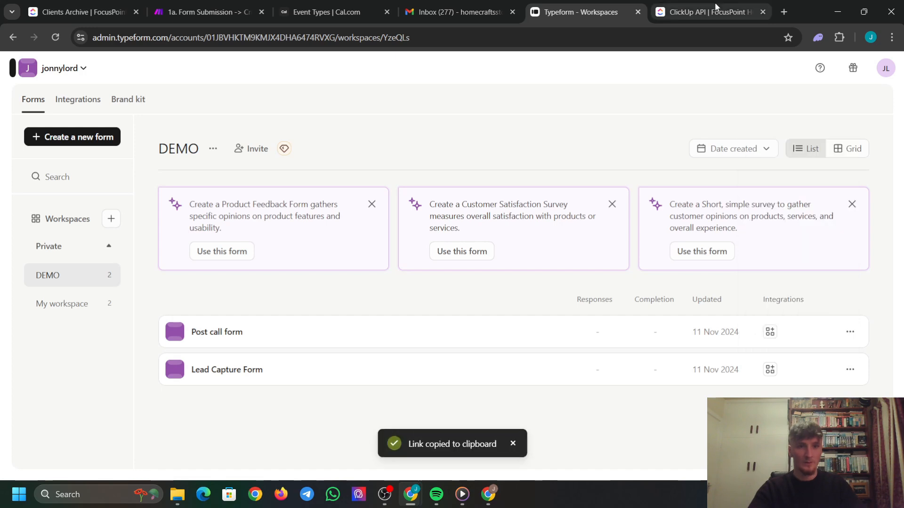
click(784, 12)
key(ctrl+v)
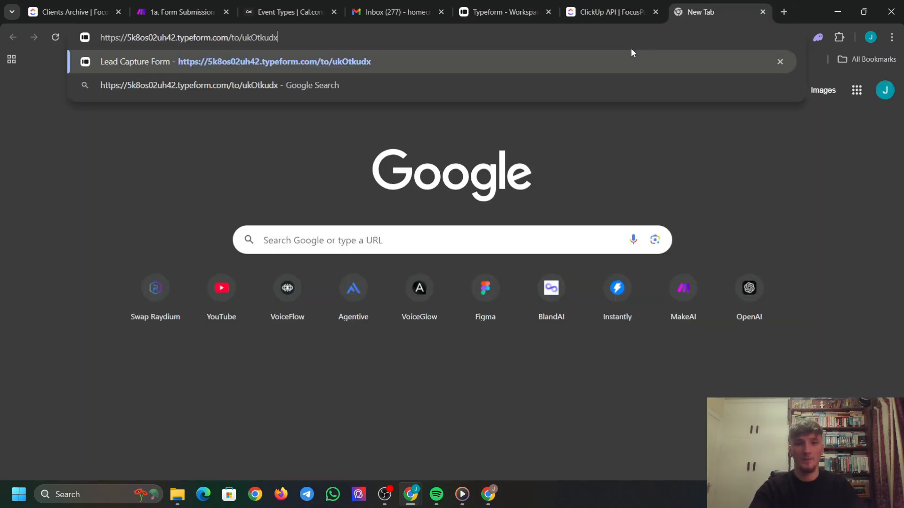
key(Return)
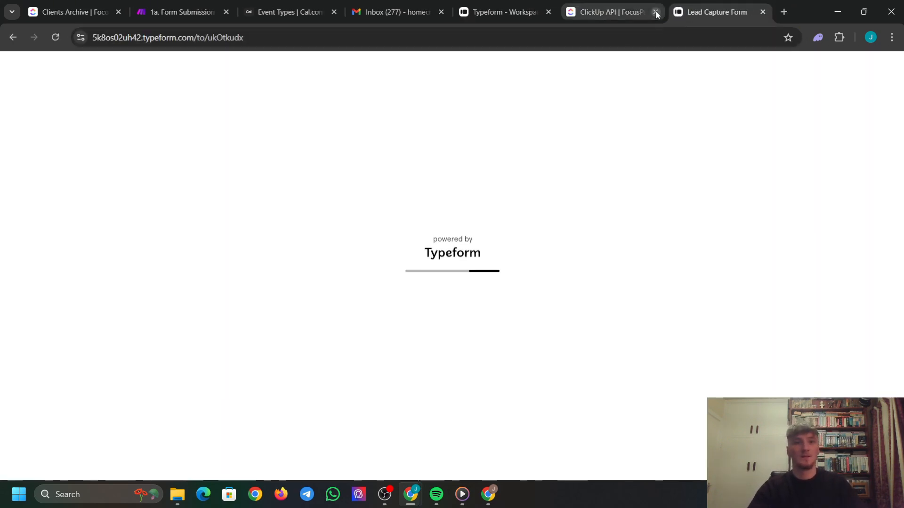
Start the form, answer yes to the 2,000+ dollars question, and enter the contact's name and phone.
click(655, 11)
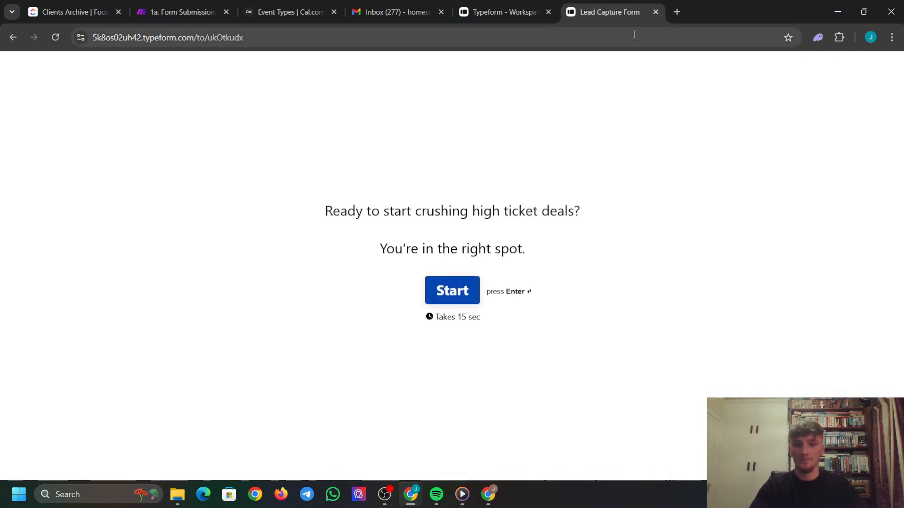
click(476, 296)
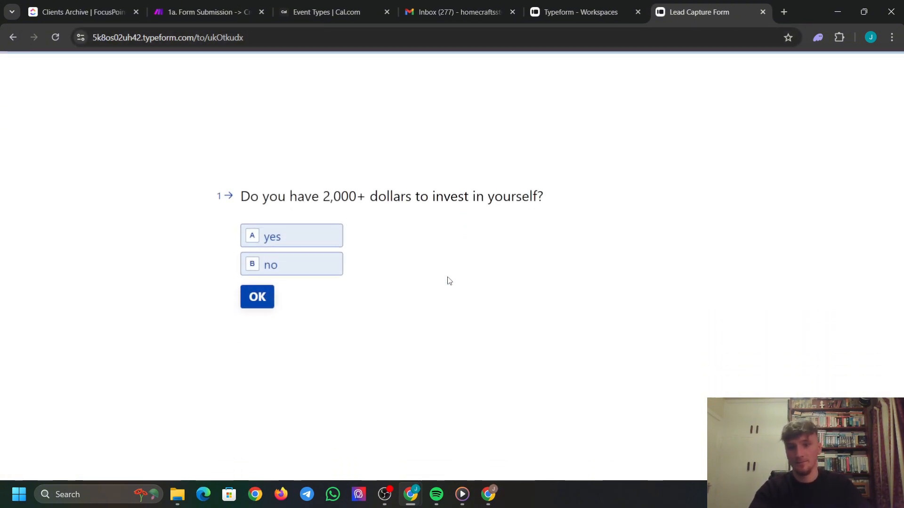
click(303, 241)
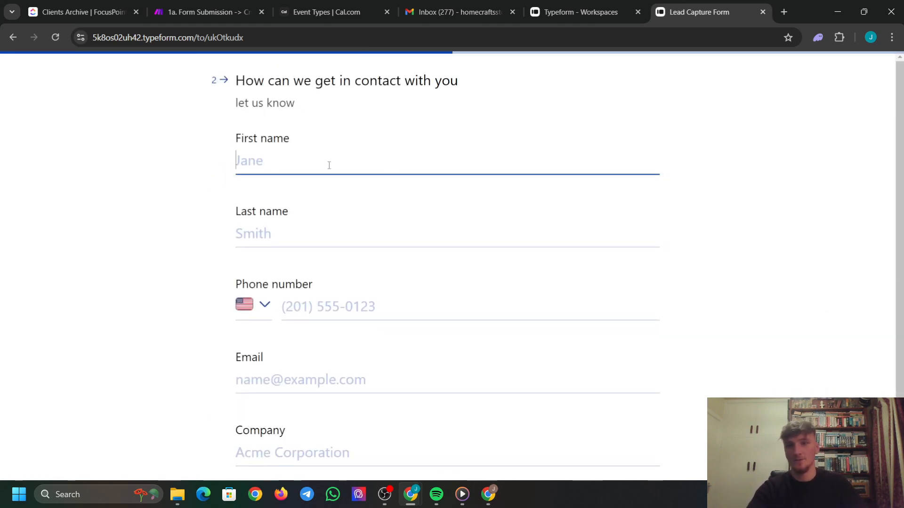
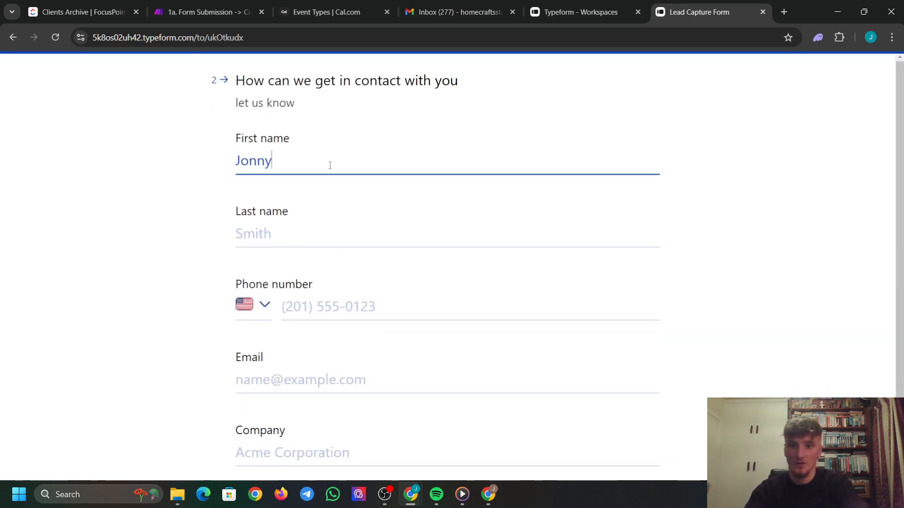
click(305, 238)
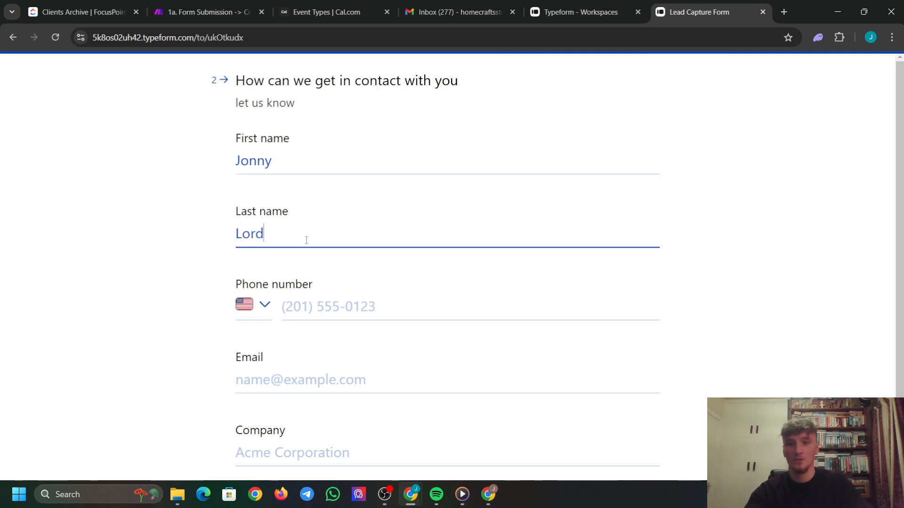
click(372, 302)
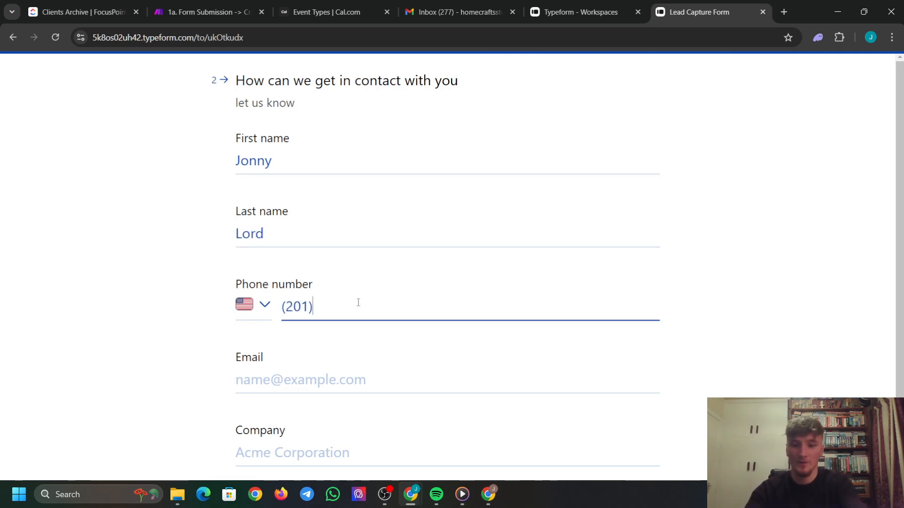
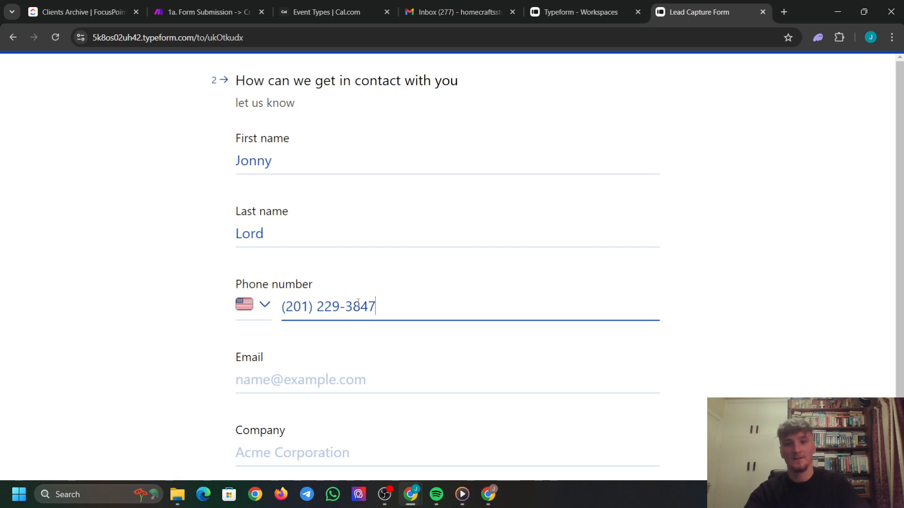
text(3)
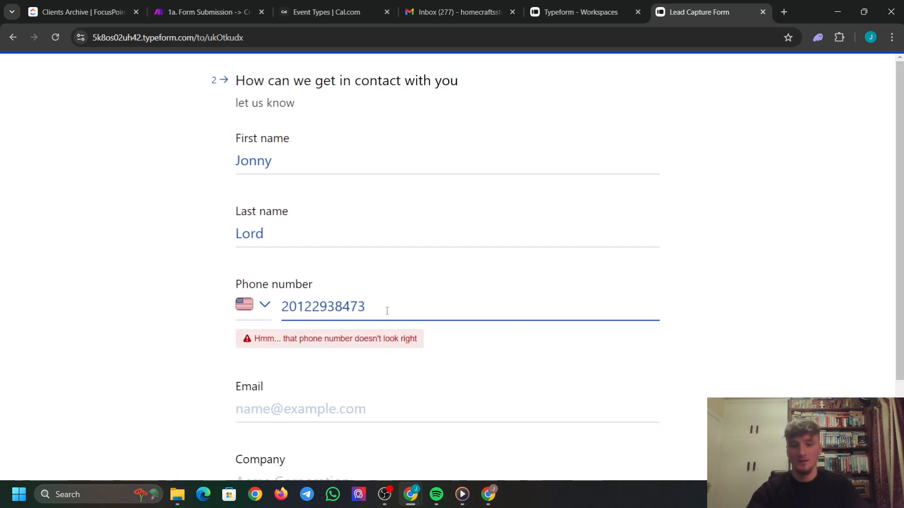
key(BackSpace)
Enter the contact's e-mail and company 'homecrafts', then submit the form.
scroll(358, 361, down, 1)
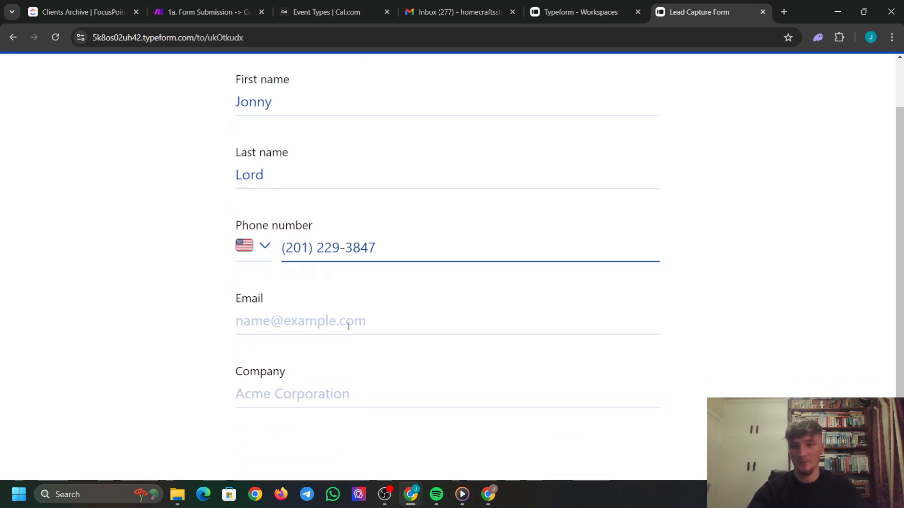
click(349, 324)
text(jonnylor)
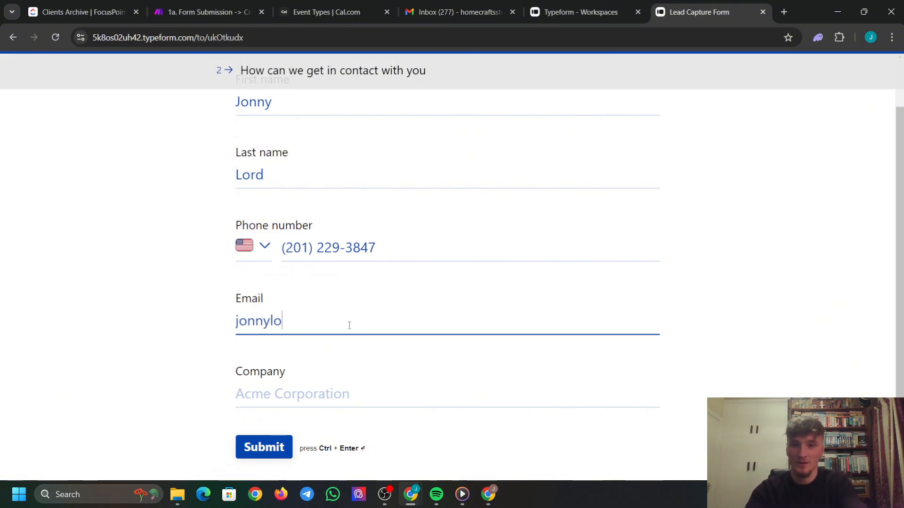
key(BackSpace)
key(BackSpace)
key(BackSpace)
key(BackSpace)
key(BackSpace)
key(BackSpace)
key(BackSpace)
key(BackSpace)
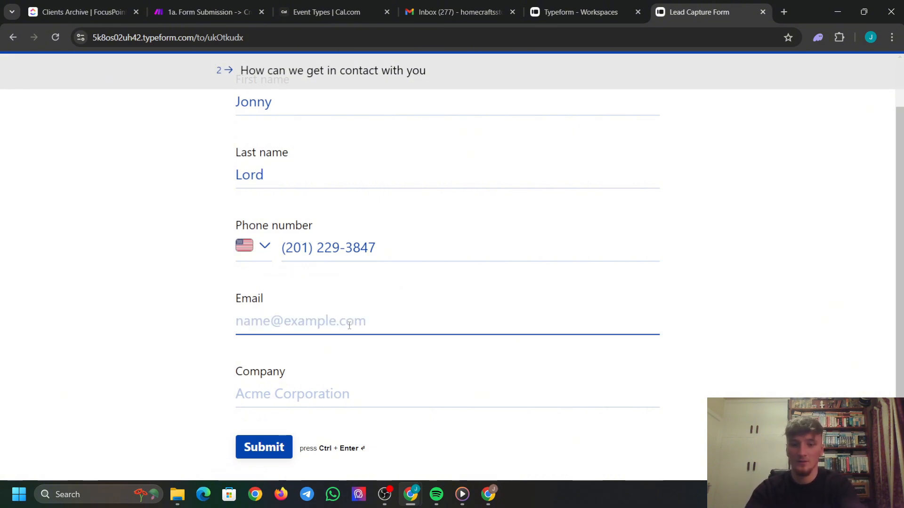
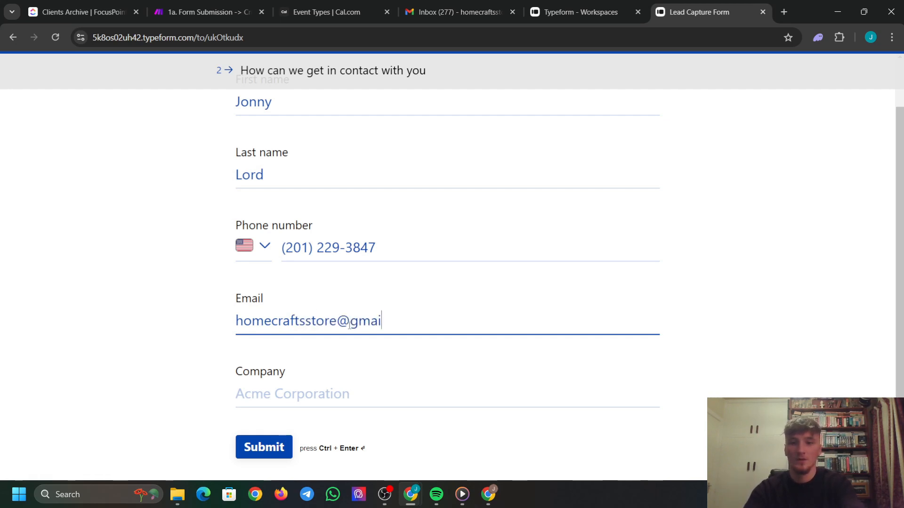
key(Tab)
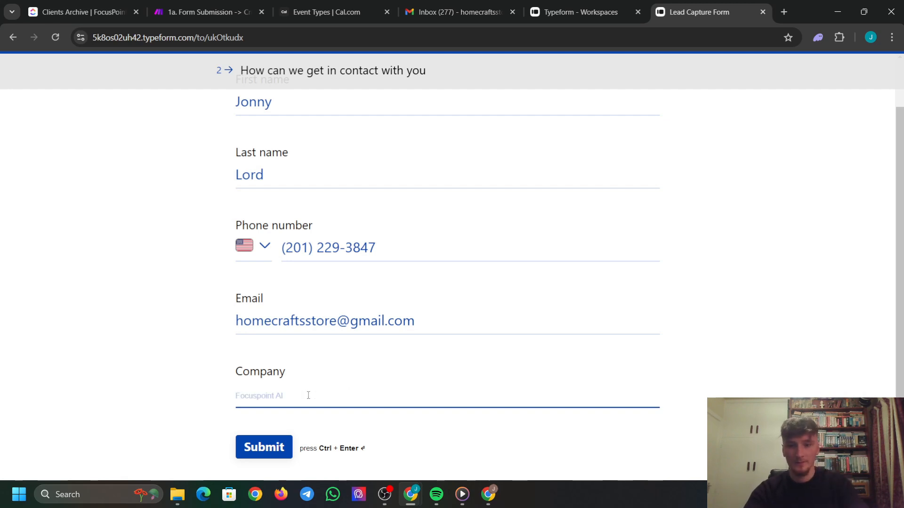
text(homecrafts)
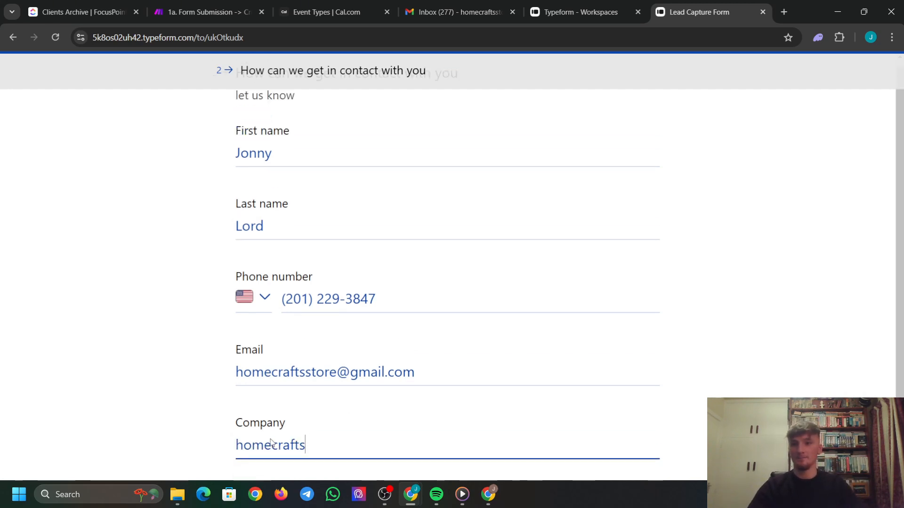
click(261, 446)
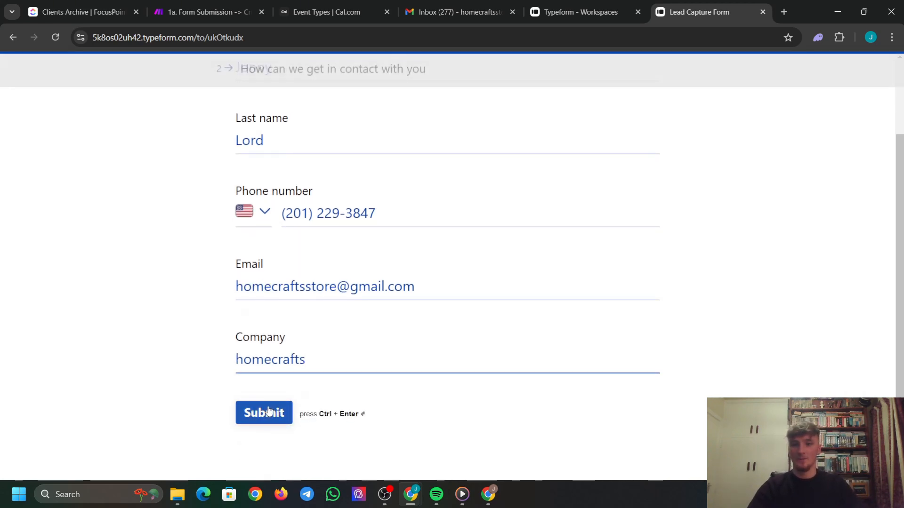
Check the Make run, then refresh Gmail and open the new 'Meeting Invitation' email.
click(207, 12)
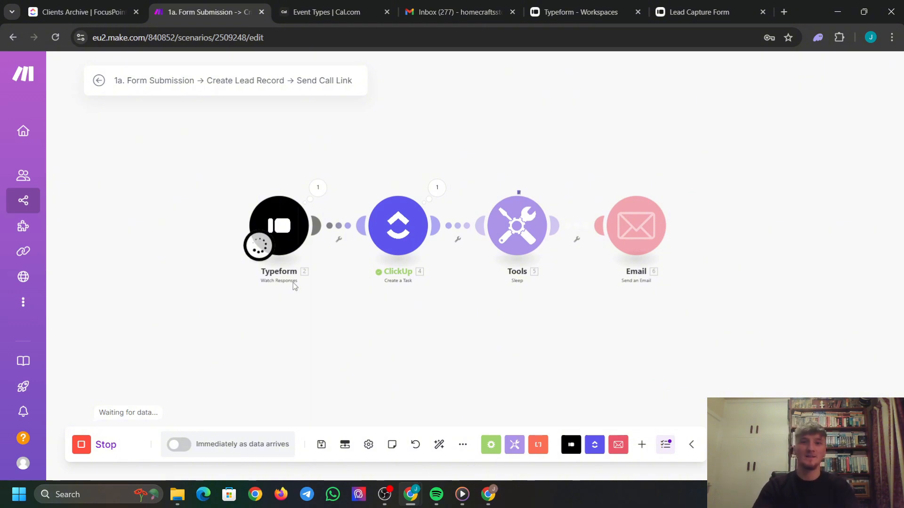
click(455, 12)
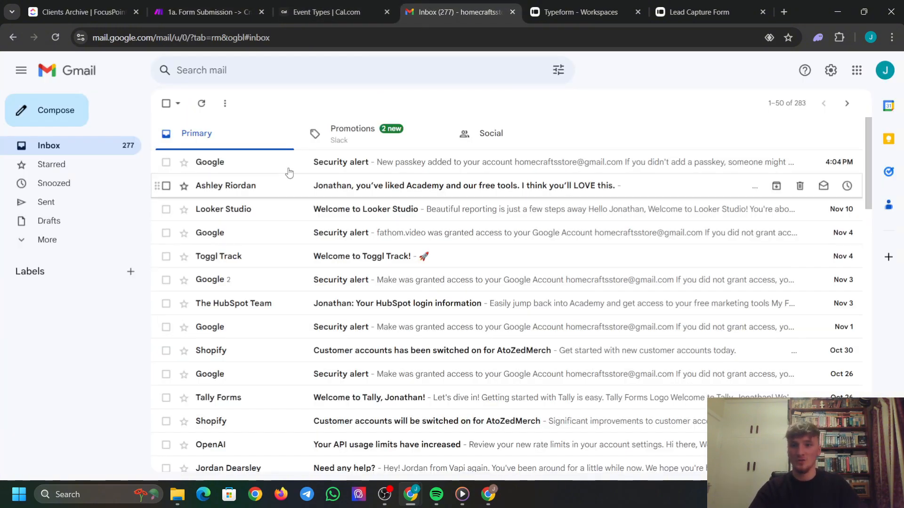
click(203, 104)
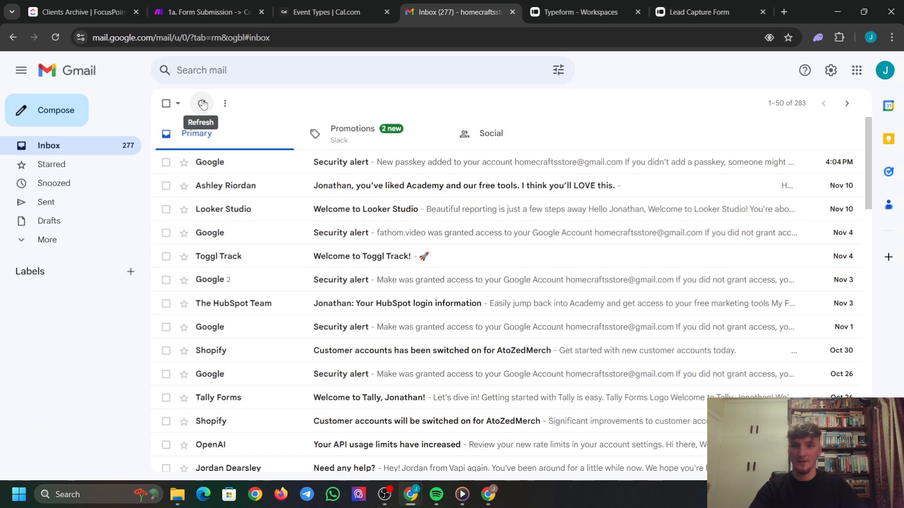
click(381, 170)
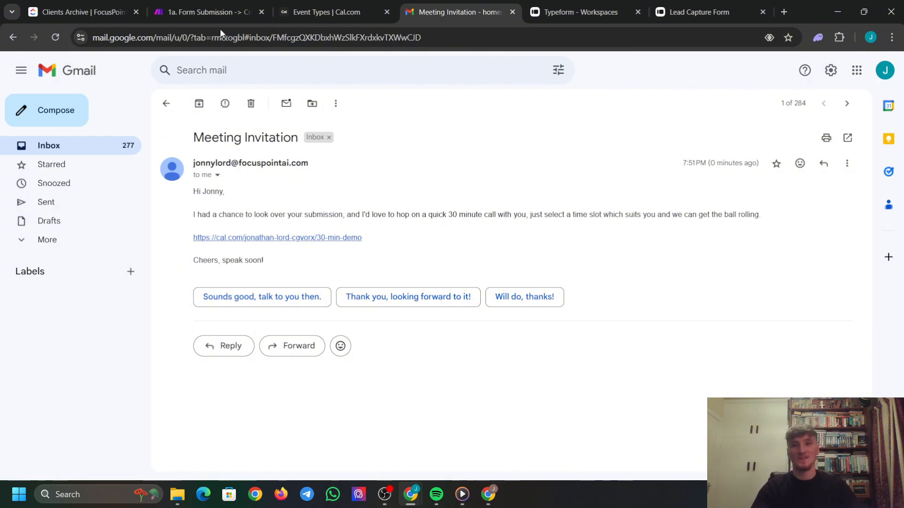
Delete the duplicate task from the ClickUp Leads list and assign the remaining homecrafts lead to Me.
click(106, 7)
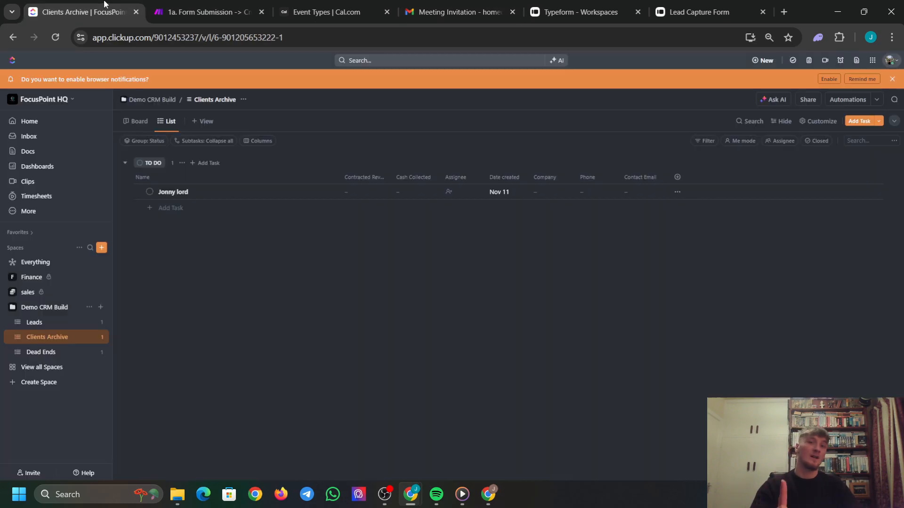
click(60, 324)
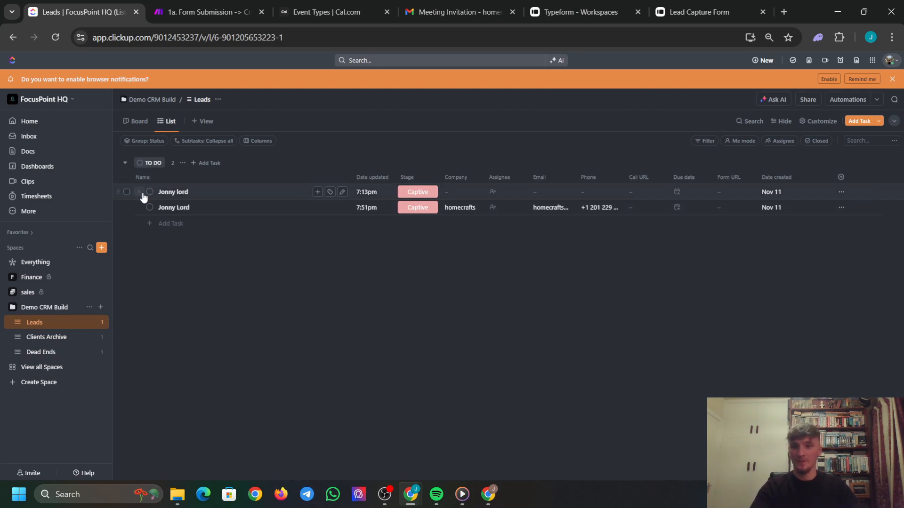
click(126, 192)
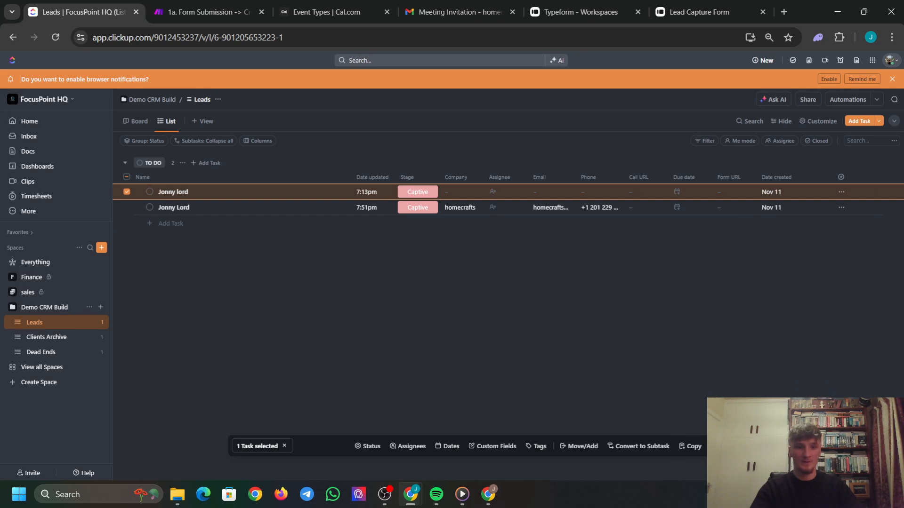
click(748, 446)
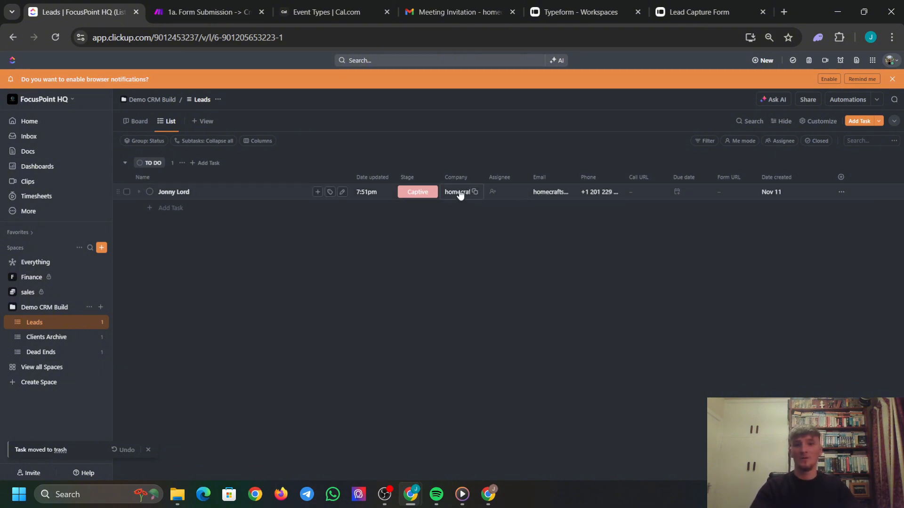
click(505, 195)
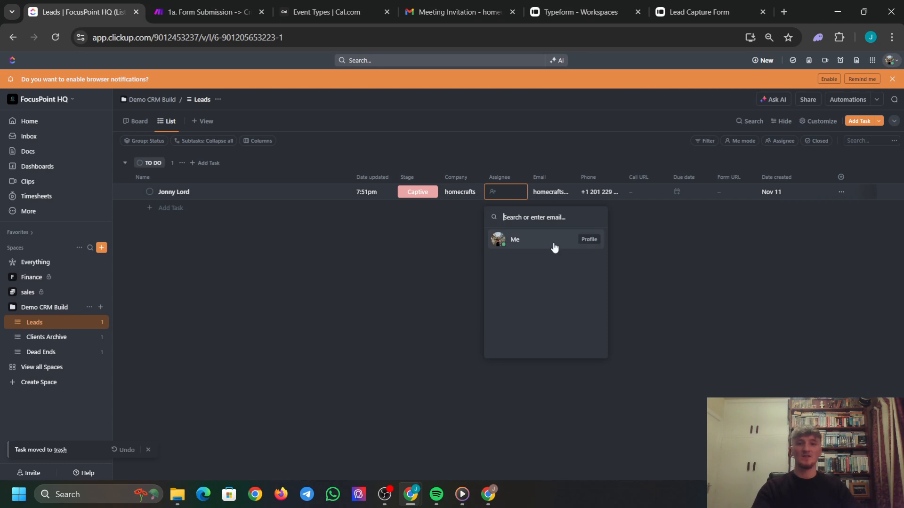
click(553, 247)
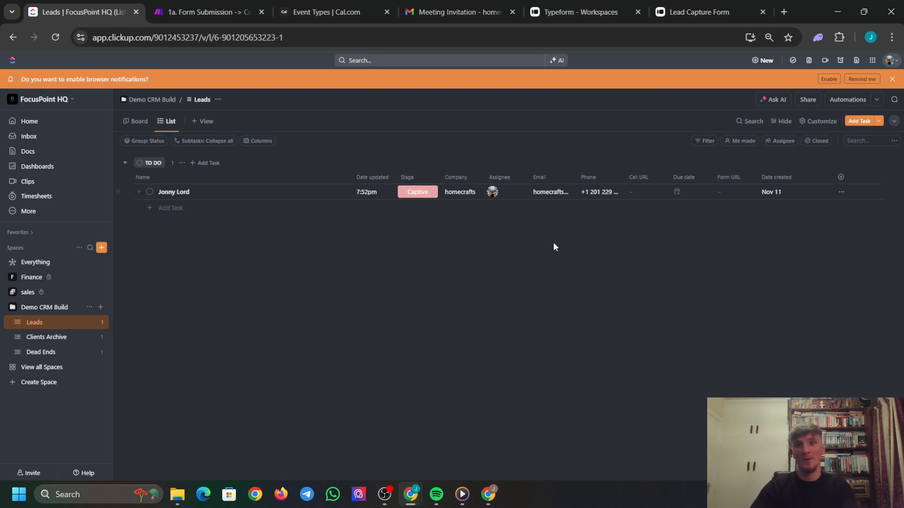
Save the form submission scenario, then open '2. New Calendar Booking → Update Lead Record' for editing.
click(163, 13)
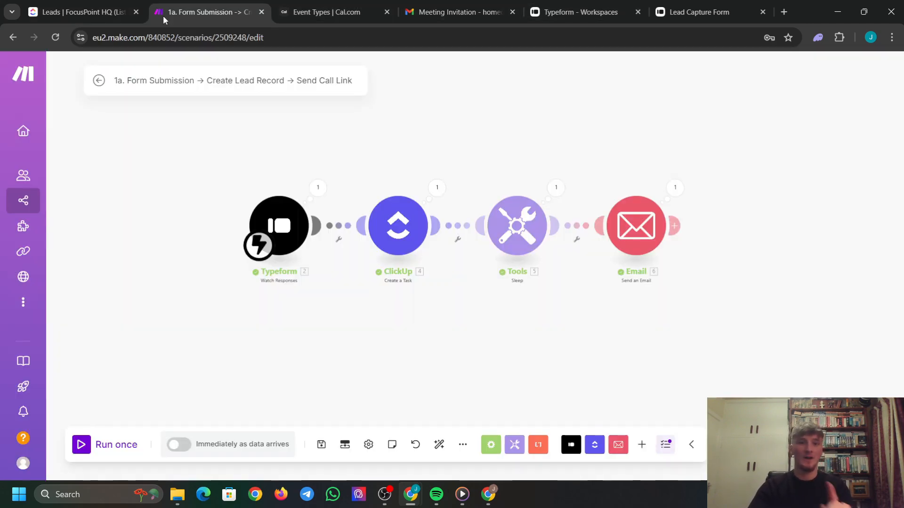
click(321, 444)
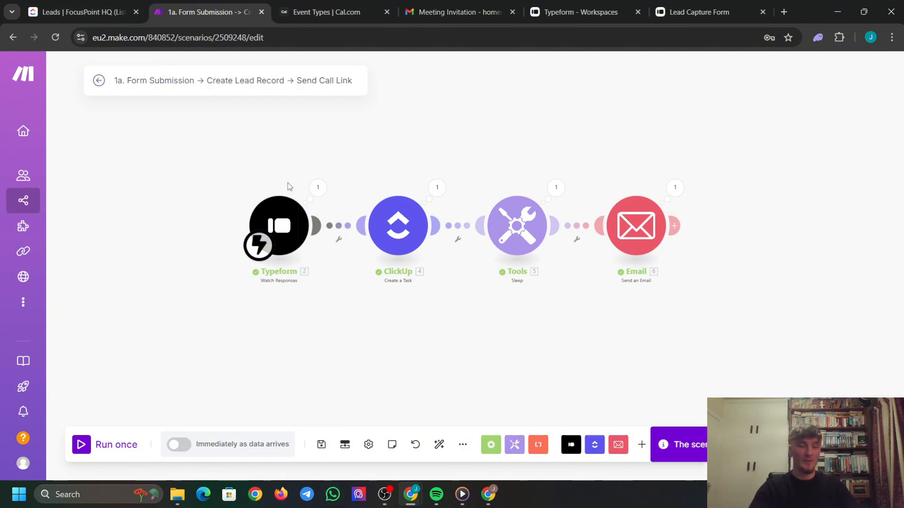
click(95, 82)
click(73, 78)
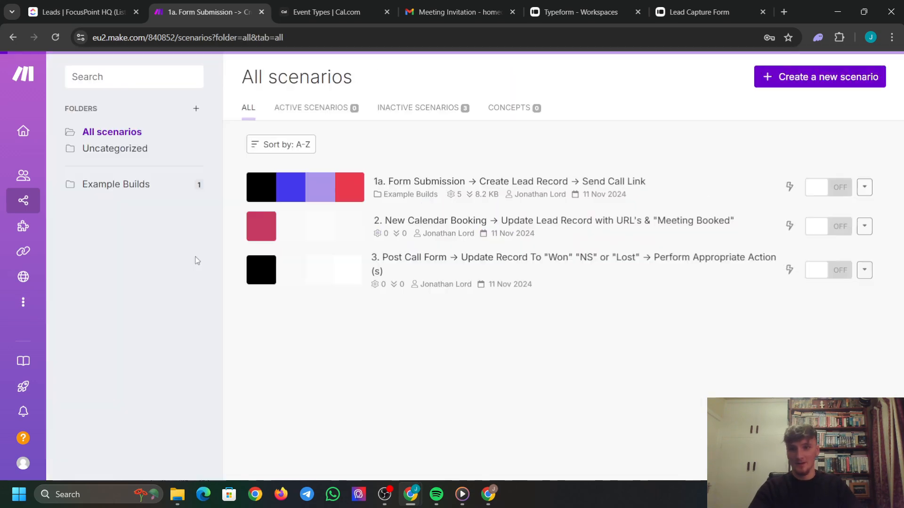
click(329, 231)
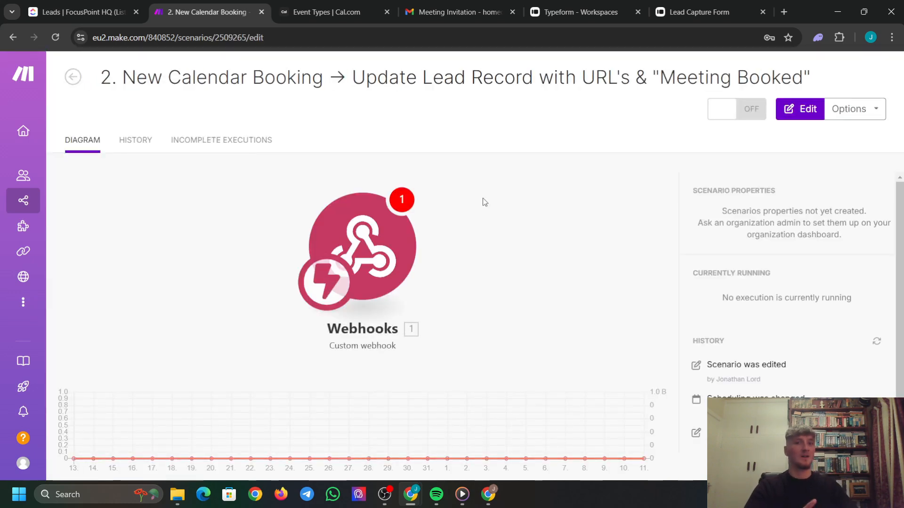
click(478, 257)
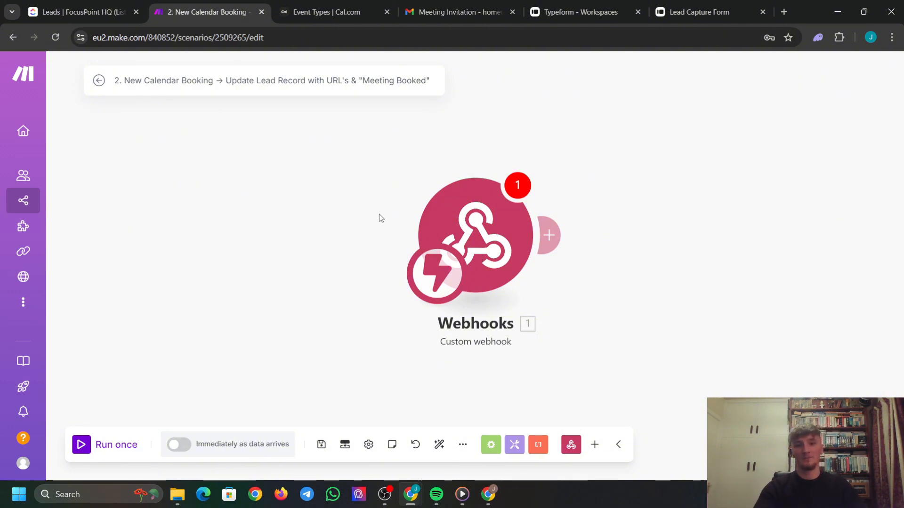
scroll(601, 278, down, 3)
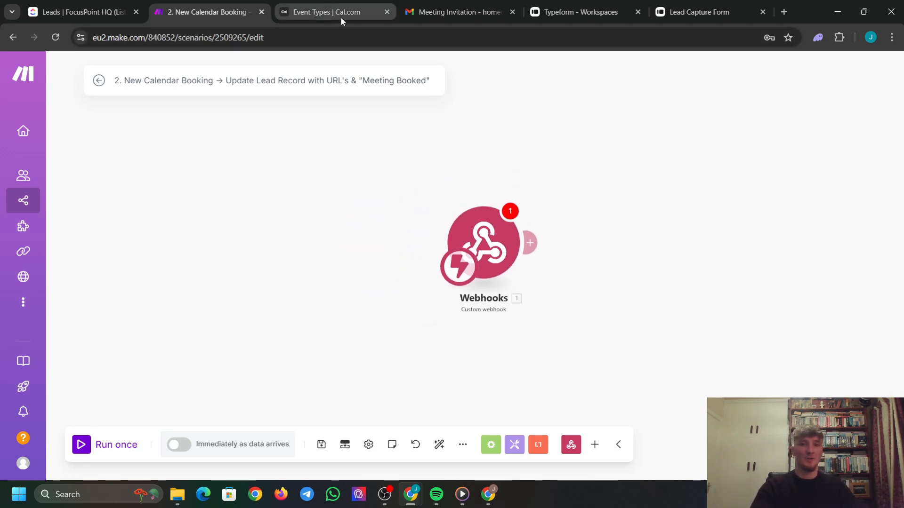
Move the homecrafts lead's Stage in the Leads list from Captive to Meeting Booked.
click(71, 4)
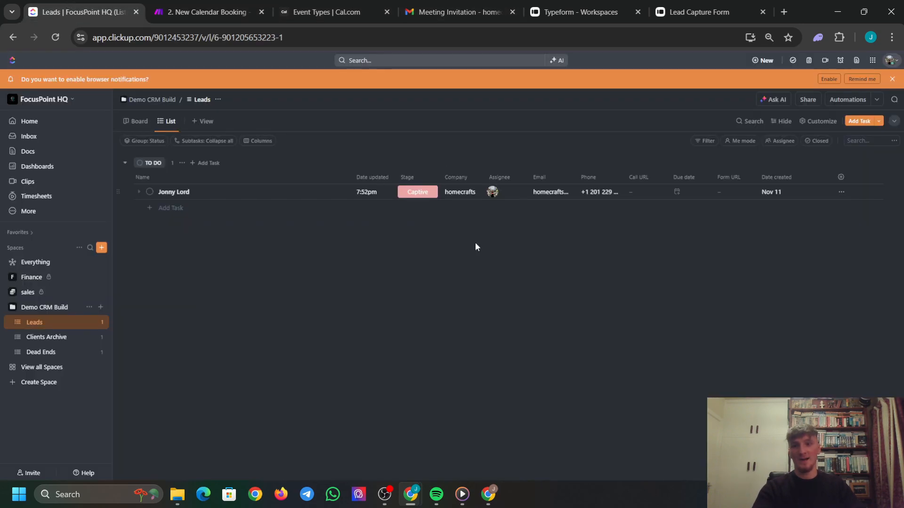
click(419, 192)
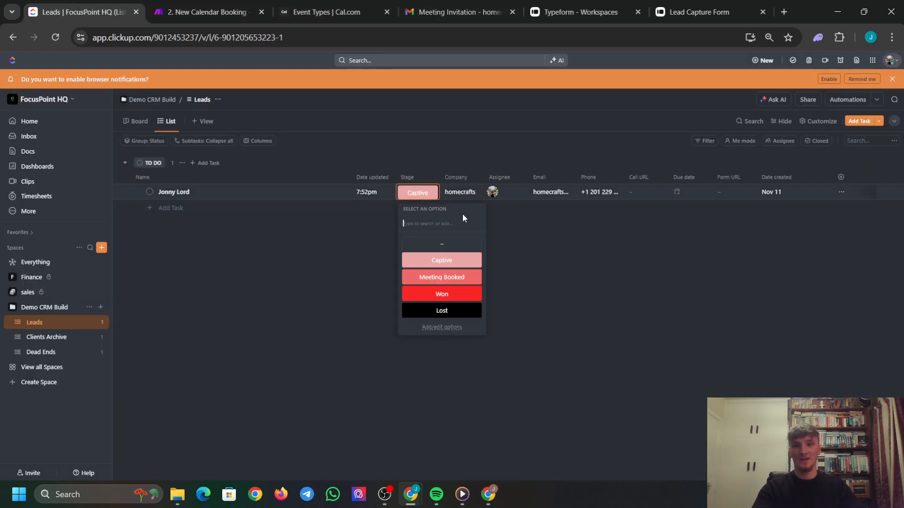
click(451, 281)
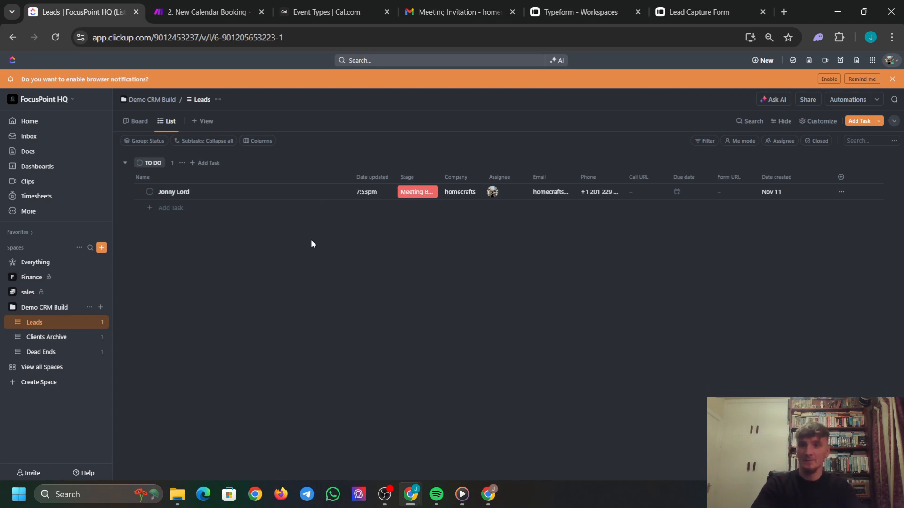
Delete the existing webhook trigger from the New Calendar Booking scenario, leaving an empty trigger.
click(186, 3)
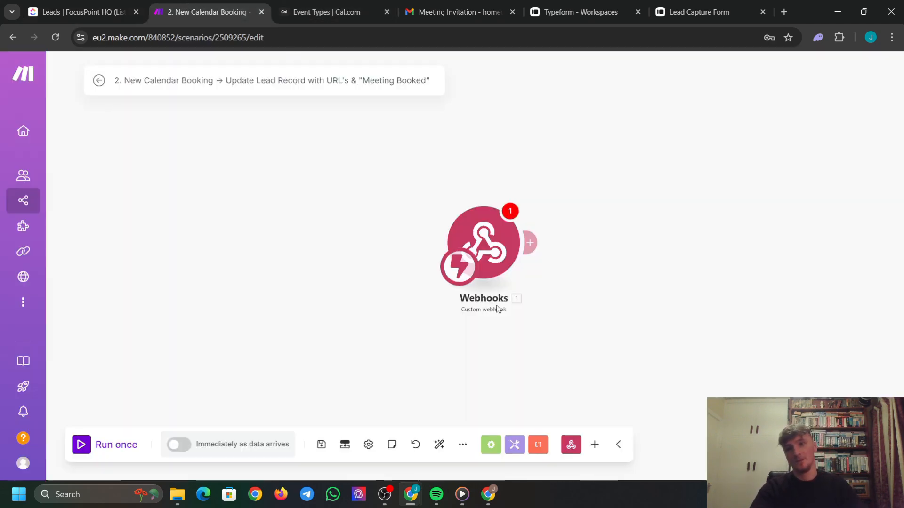
click(483, 244)
click(509, 345)
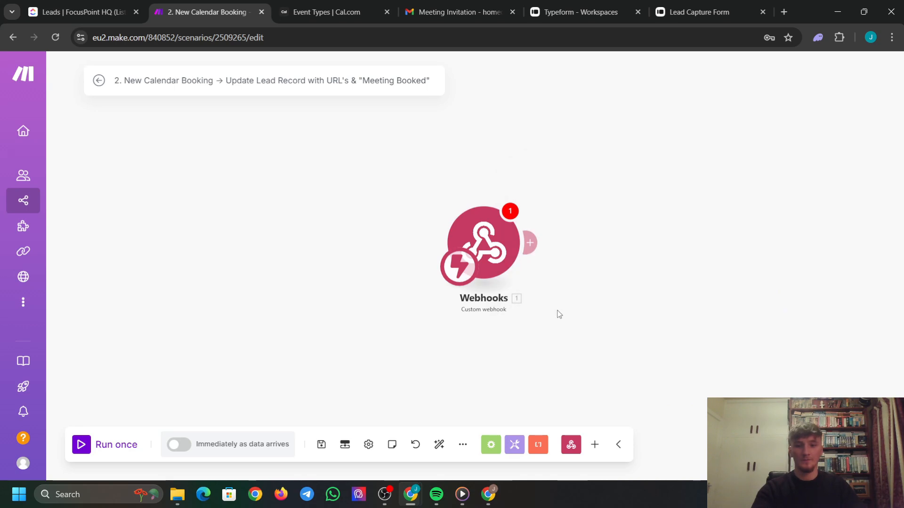
drag(557, 311, 442, 187)
key(Delete)
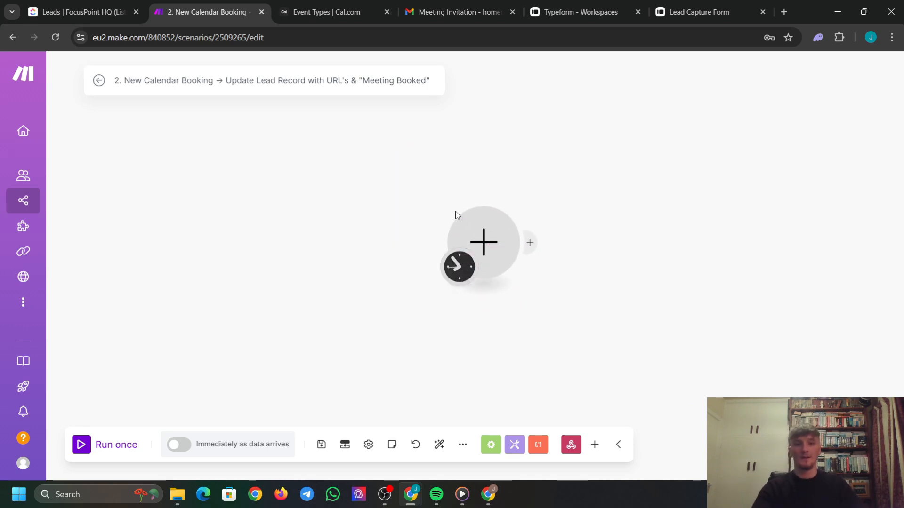
click(475, 227)
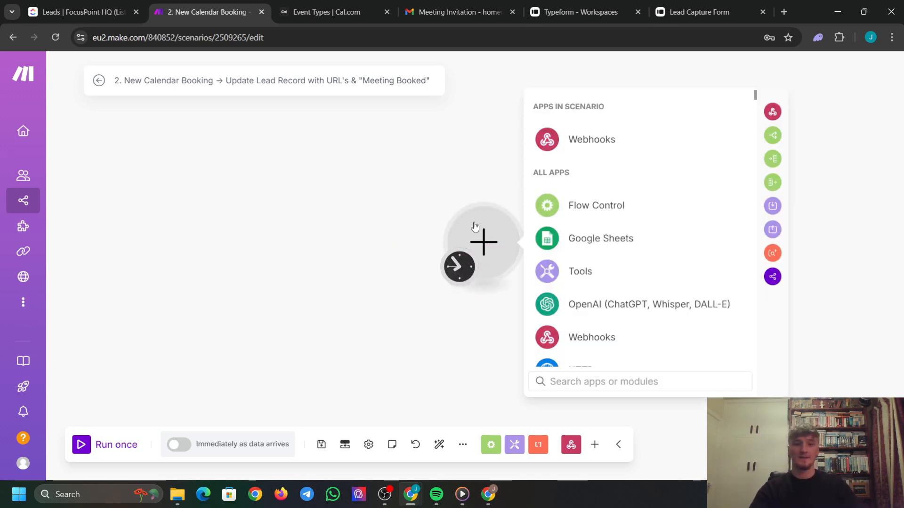
click(773, 111)
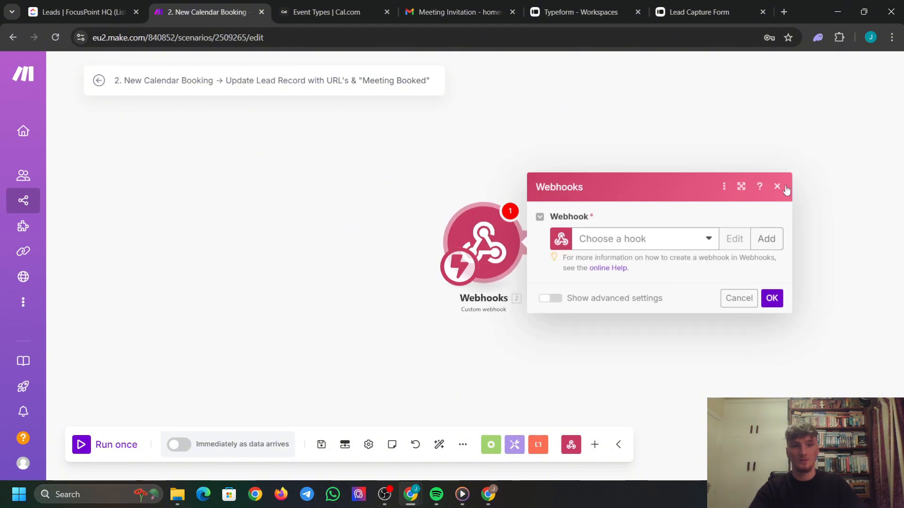
click(783, 186)
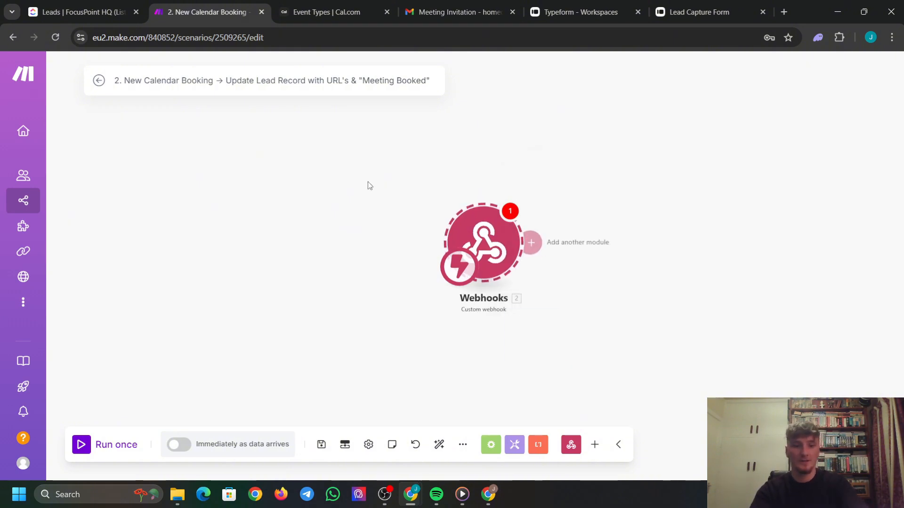
key(Delete)
Add a Custom webhook trigger with a new webhook named 'New Meeting Booked' and copy its address.
click(483, 225)
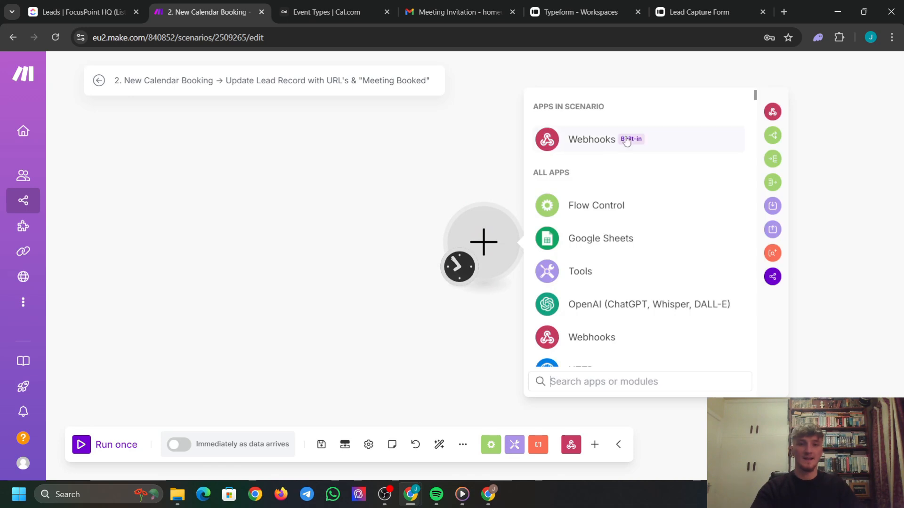
click(589, 144)
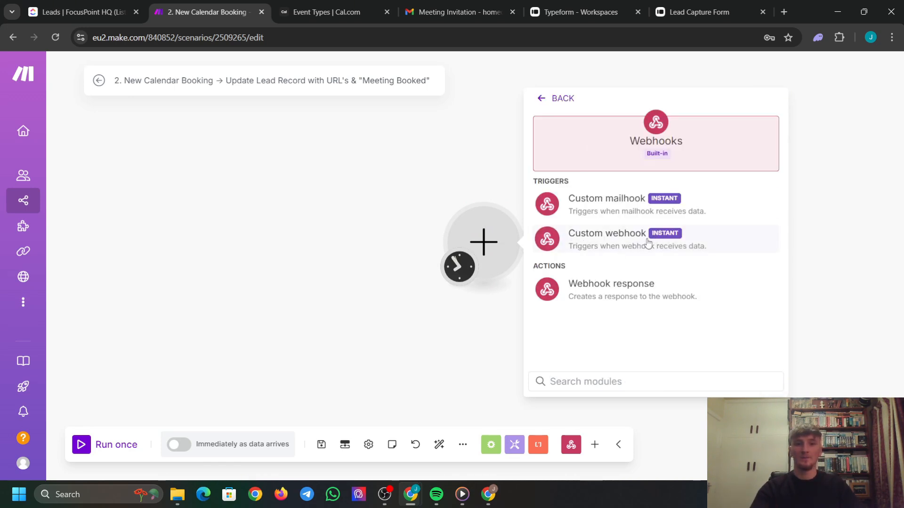
click(619, 245)
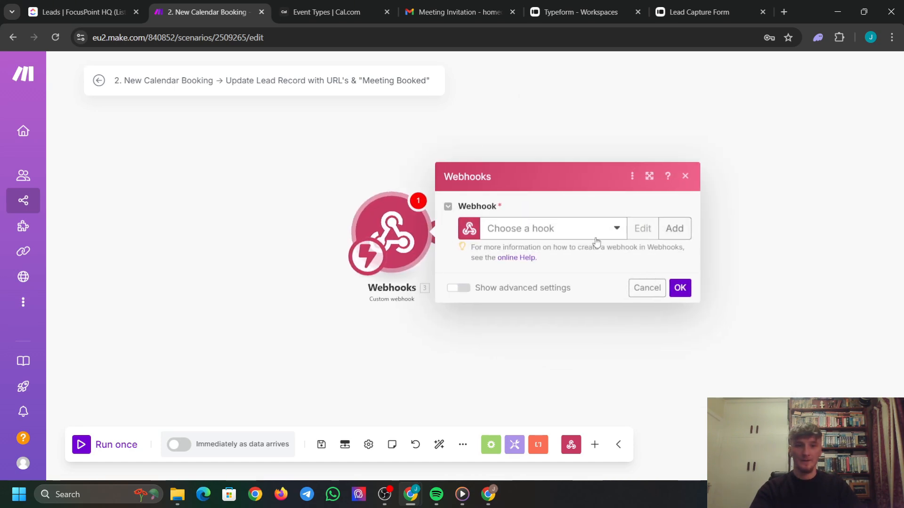
click(673, 229)
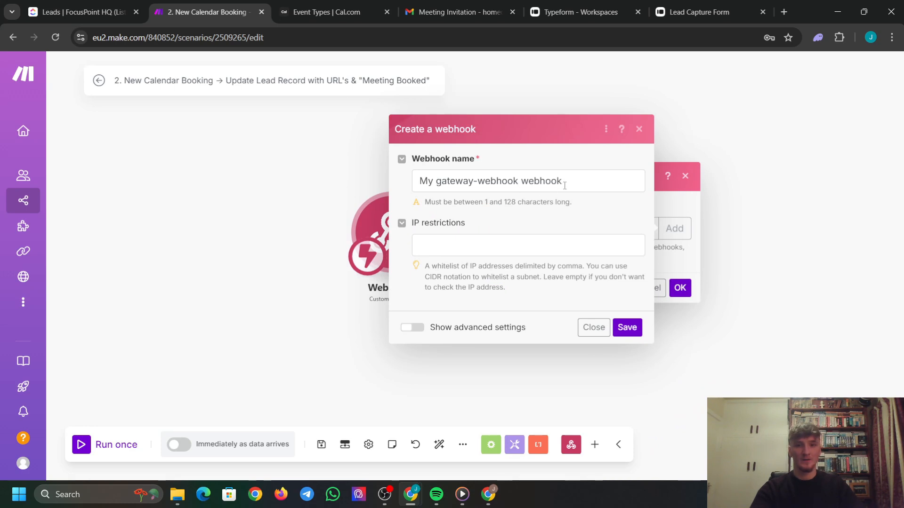
drag(565, 181, 347, 179)
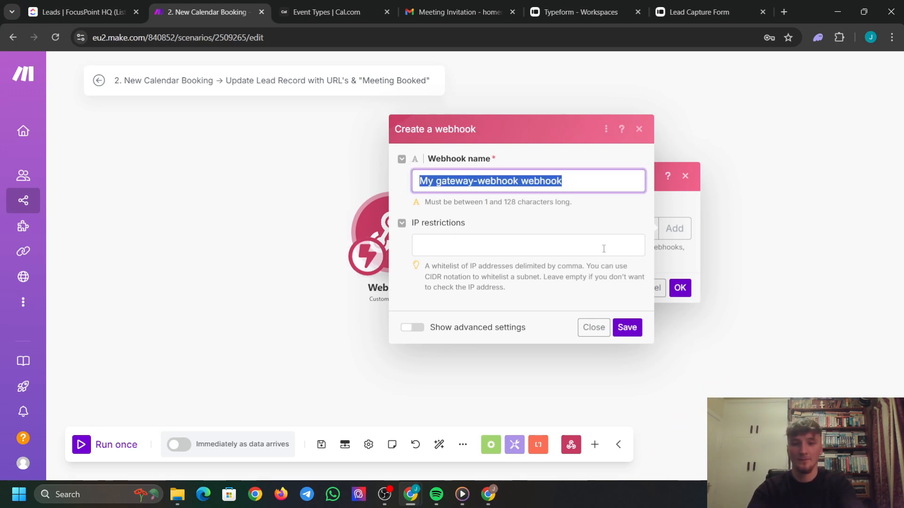
text(N)
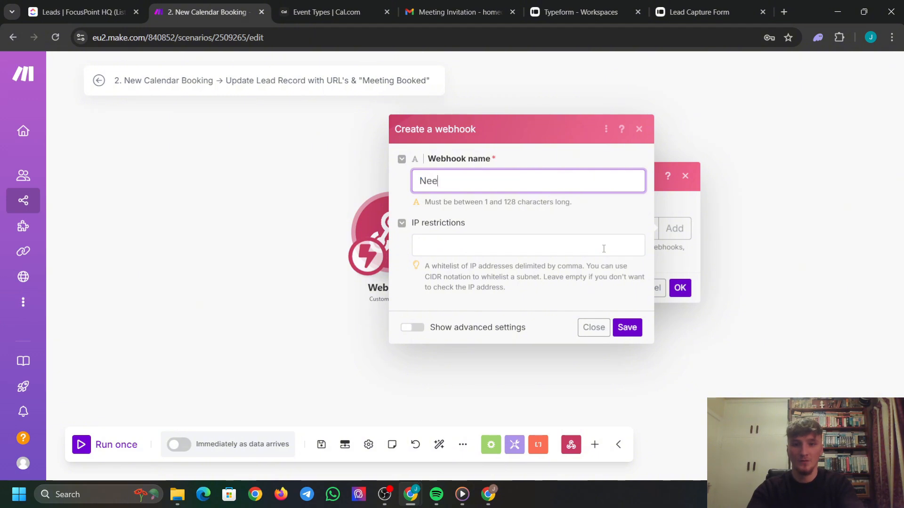
text(ew Meeti)
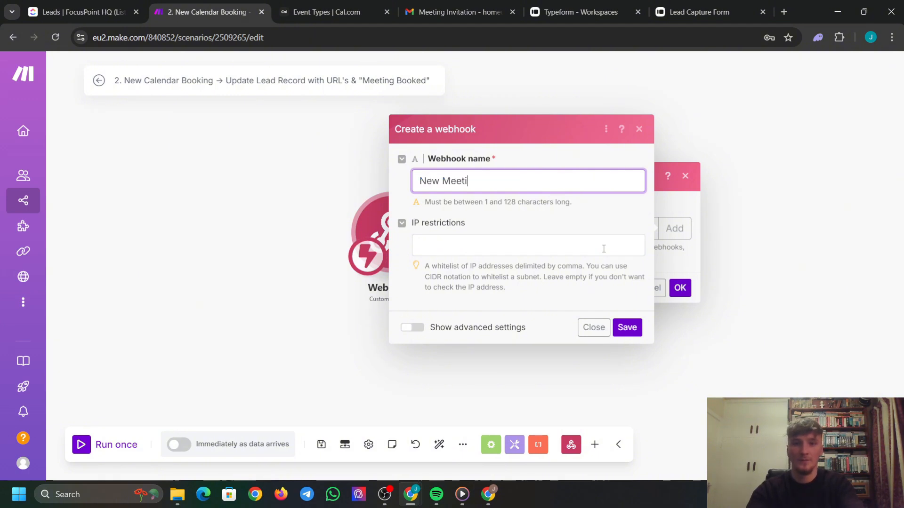
text(ng Booked)
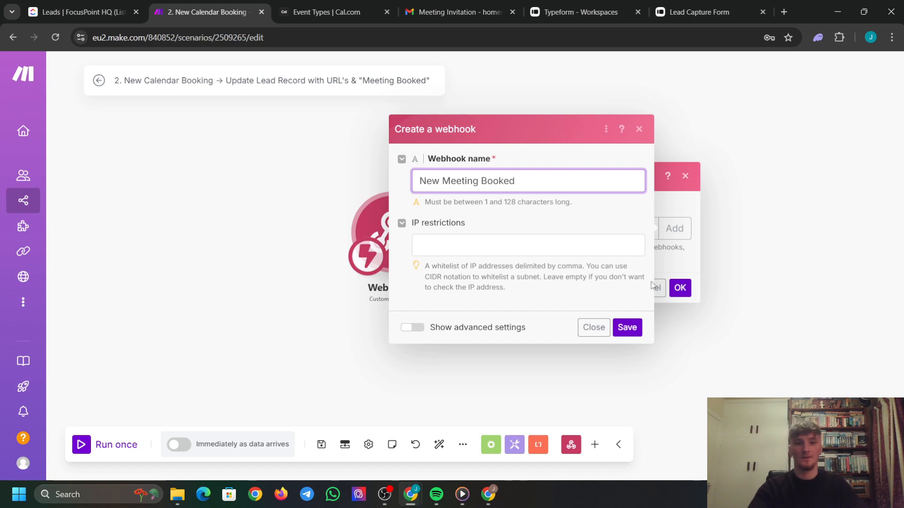
click(627, 327)
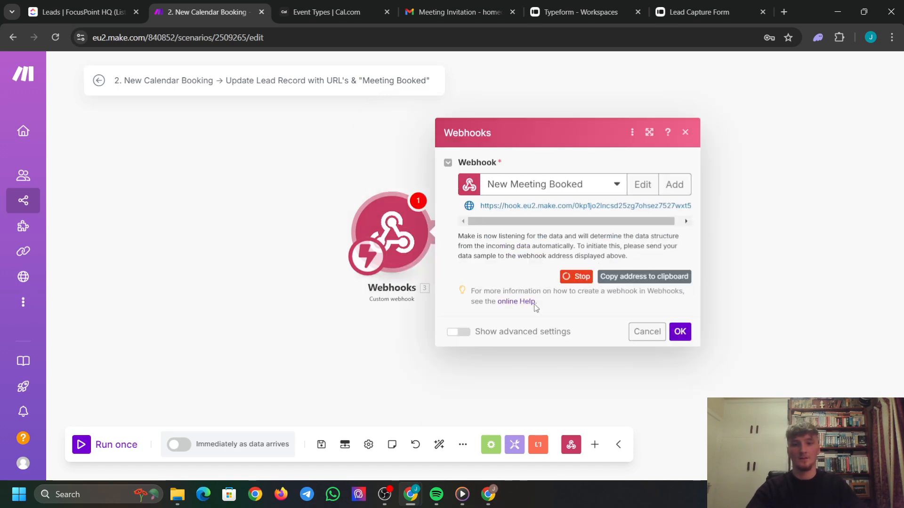
click(612, 279)
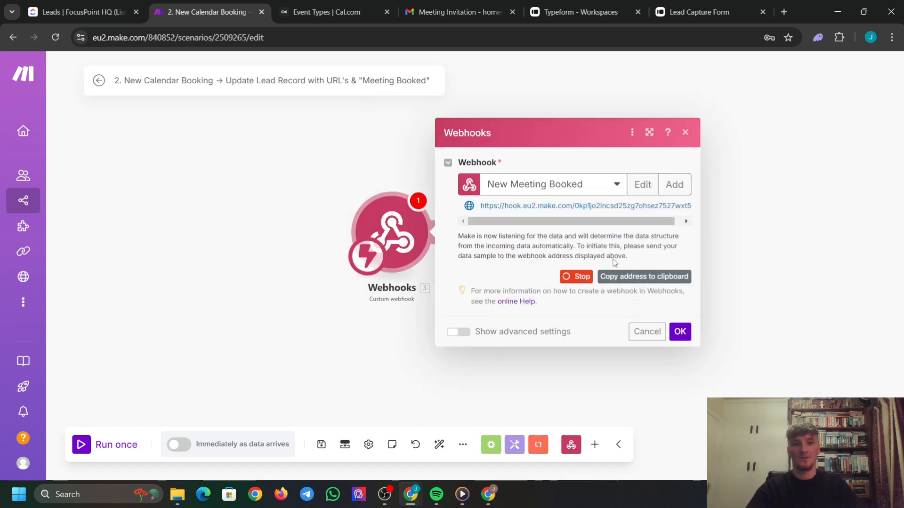
click(668, 283)
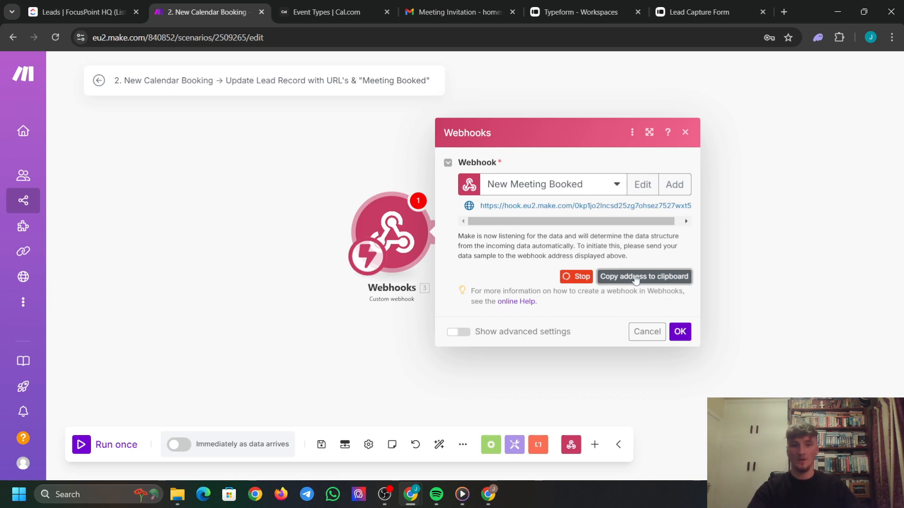
click(320, 12)
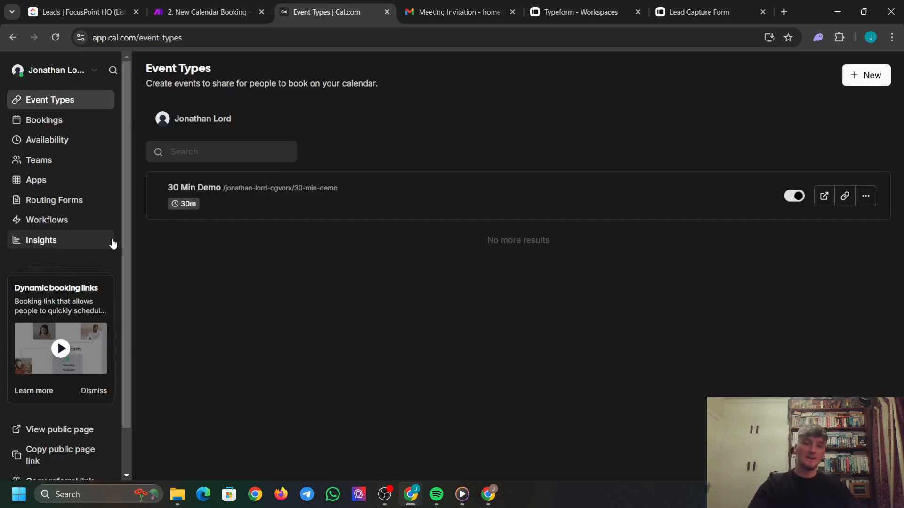
Start a new Cal.com webhook with the Make webhook address pasted as the subscriber URL.
scroll(54, 327, down, 1)
click(46, 451)
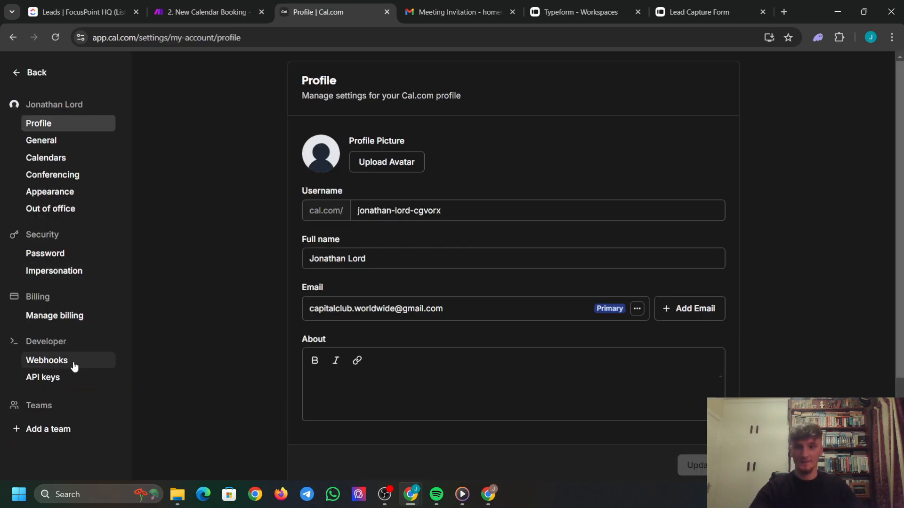
click(70, 361)
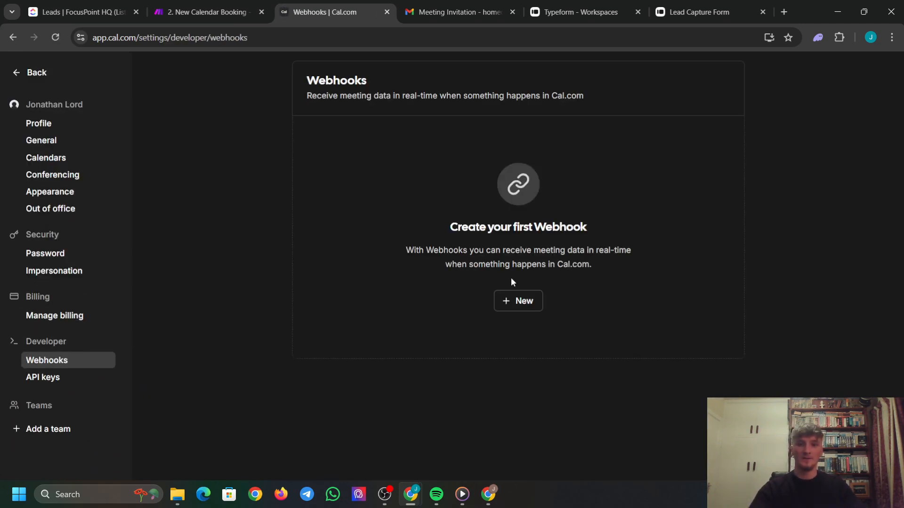
click(521, 309)
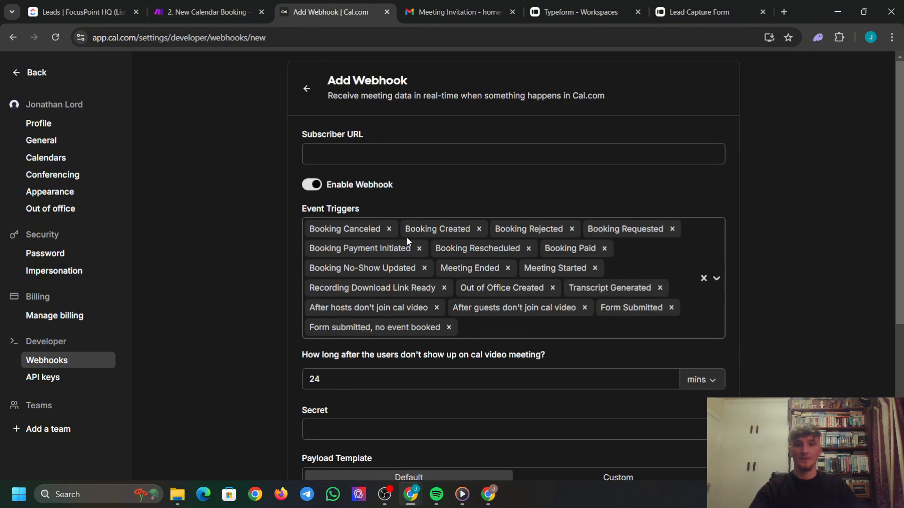
click(398, 163)
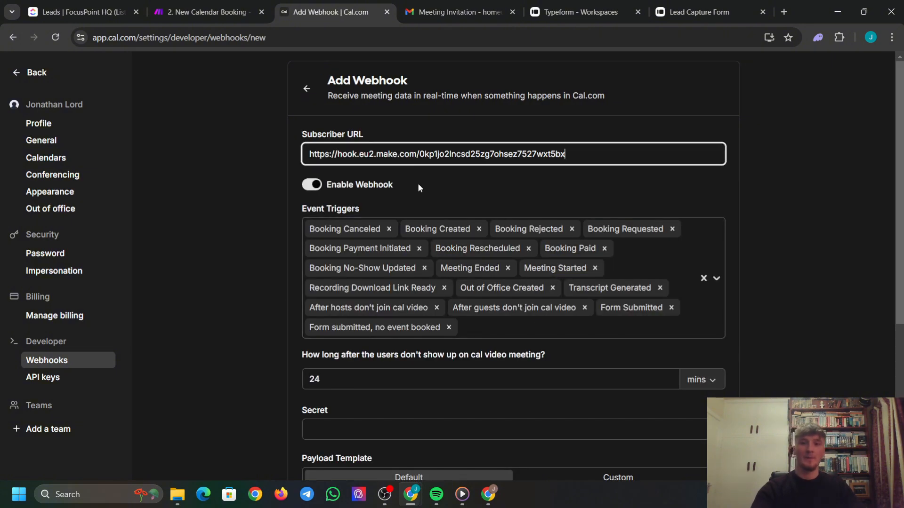
click(244, 164)
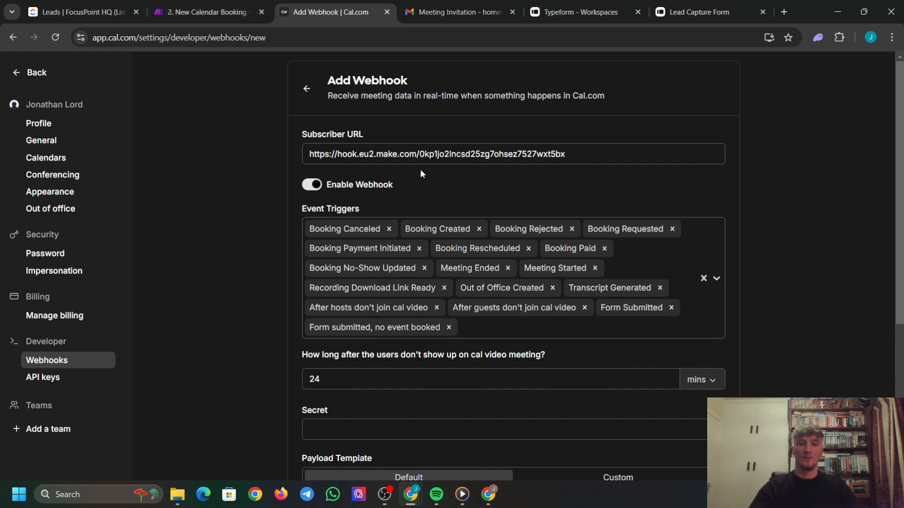
Replace the preset triggers with only Booking Created and run a ping test that passes.
click(706, 276)
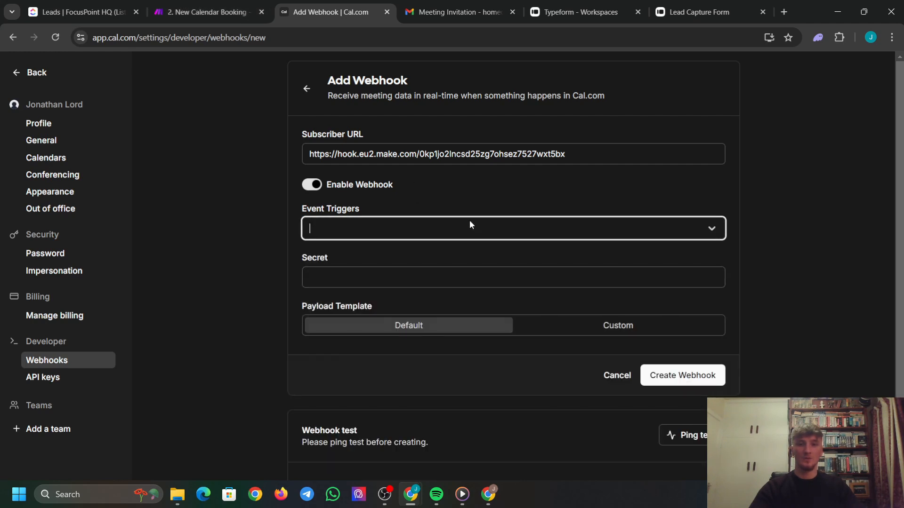
text(creat)
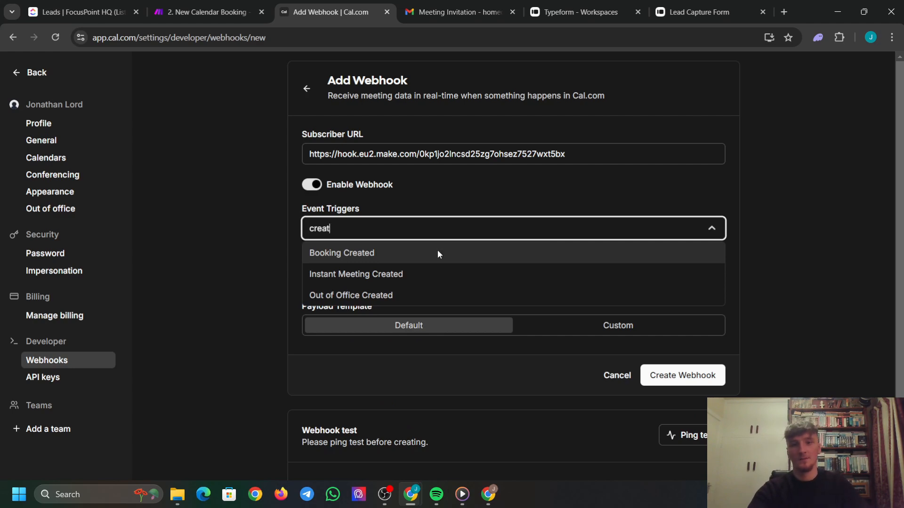
click(437, 250)
scroll(389, 256, down, 2)
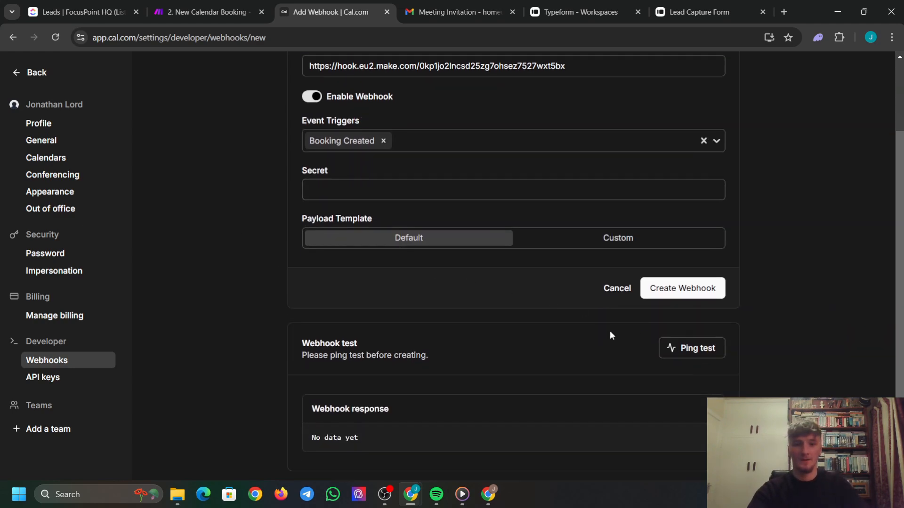
click(207, 12)
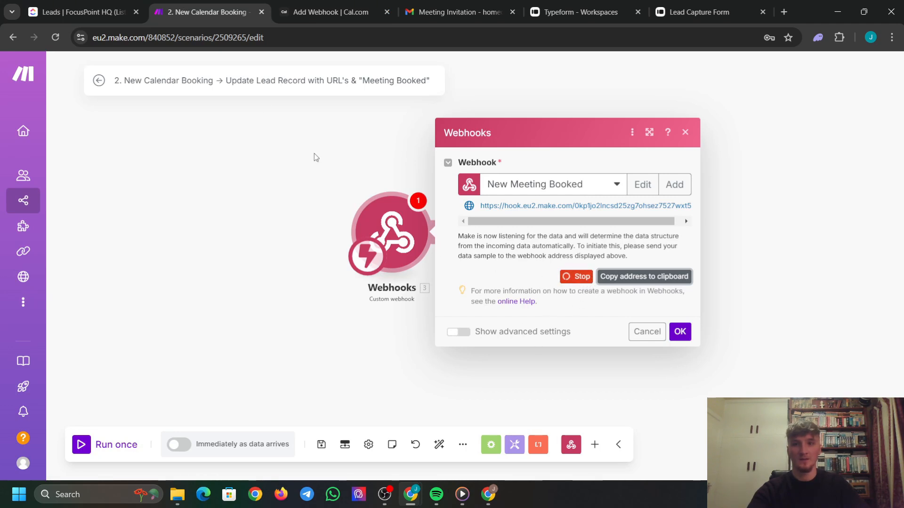
click(314, 12)
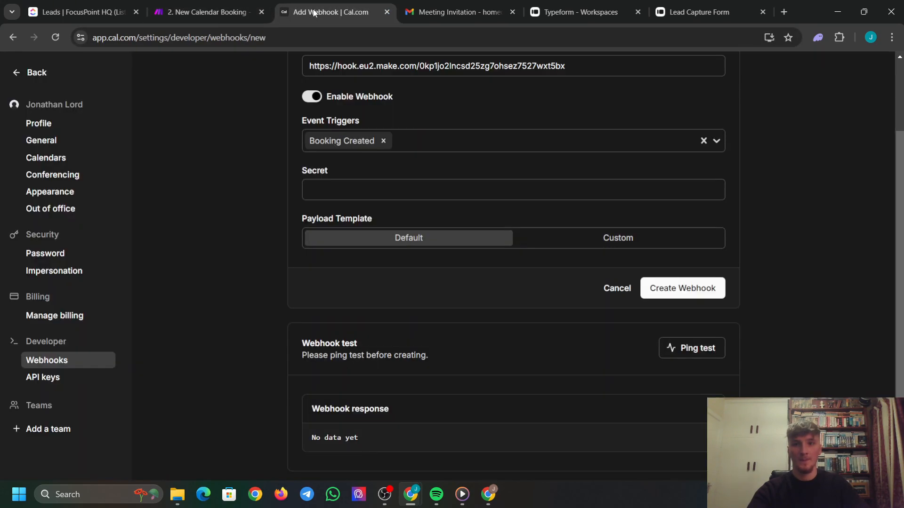
click(698, 355)
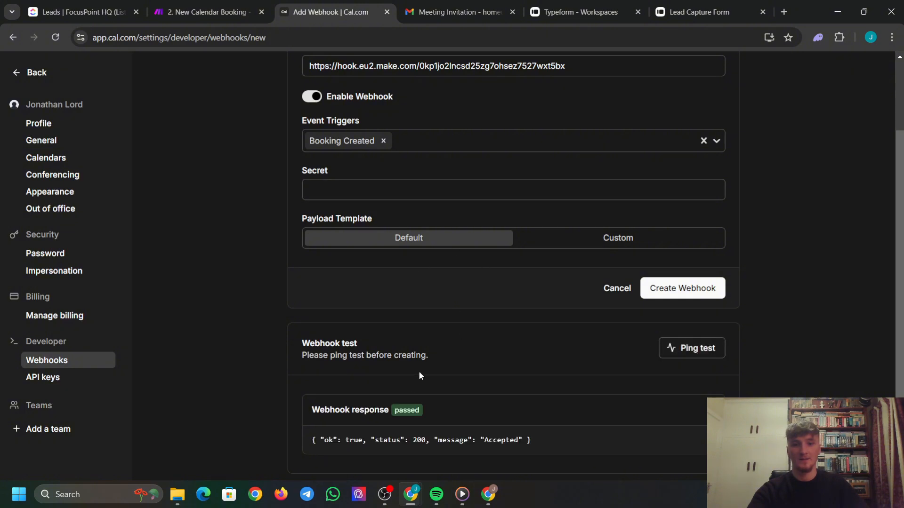
drag(317, 408, 463, 413)
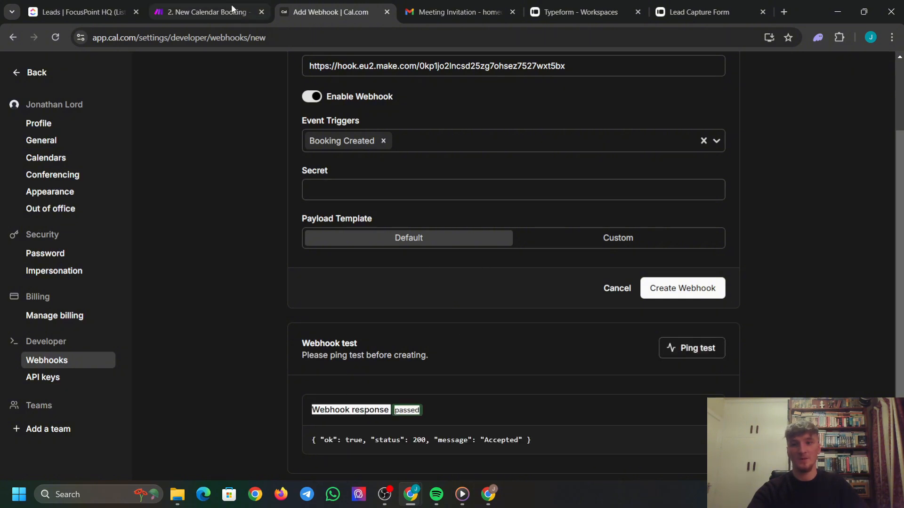
click(208, 12)
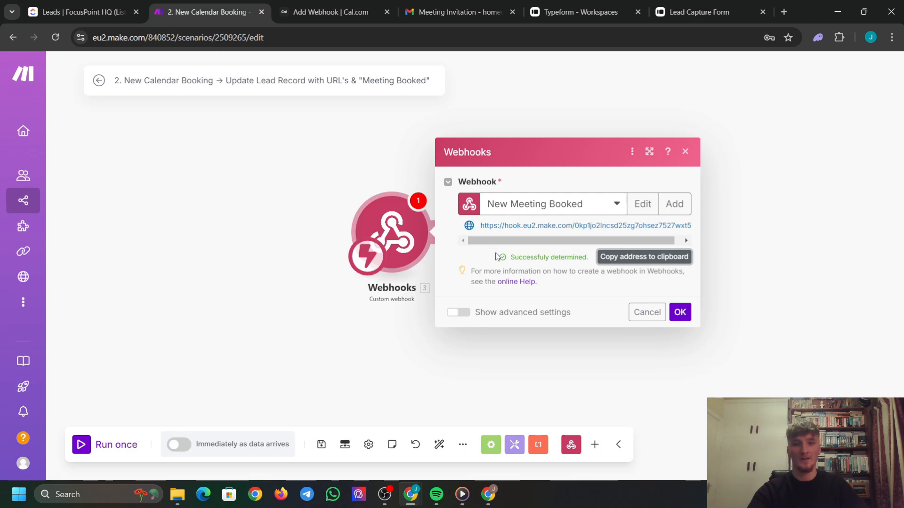
Confirm the successfully determined New Meeting Booked webhook, then open Gmail's Meeting Invitation email.
drag(499, 257, 589, 258)
click(680, 313)
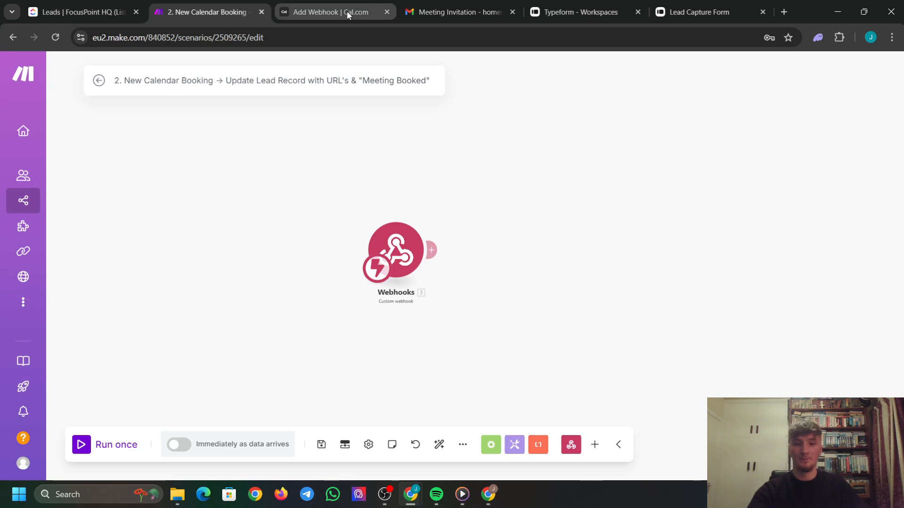
click(466, 12)
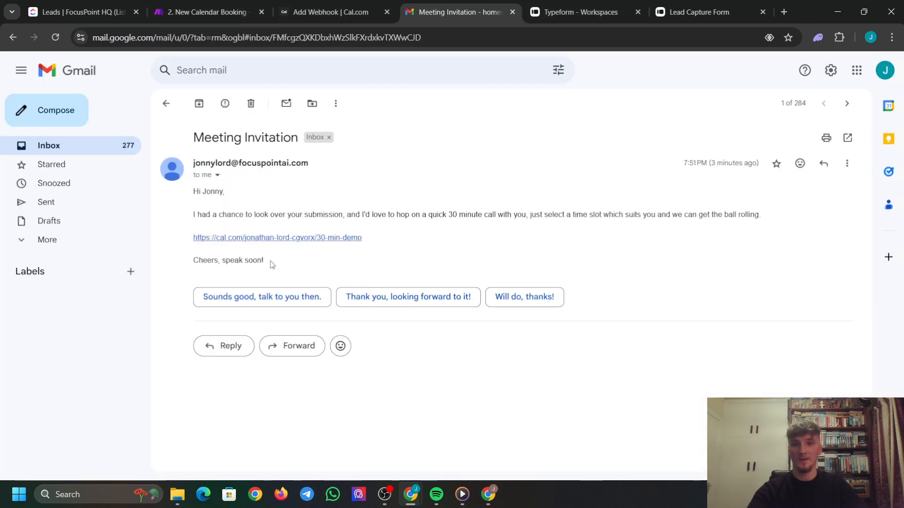
From the email's link, choose the 12:00 slot on November 12 and enter a different guest email.
click(291, 238)
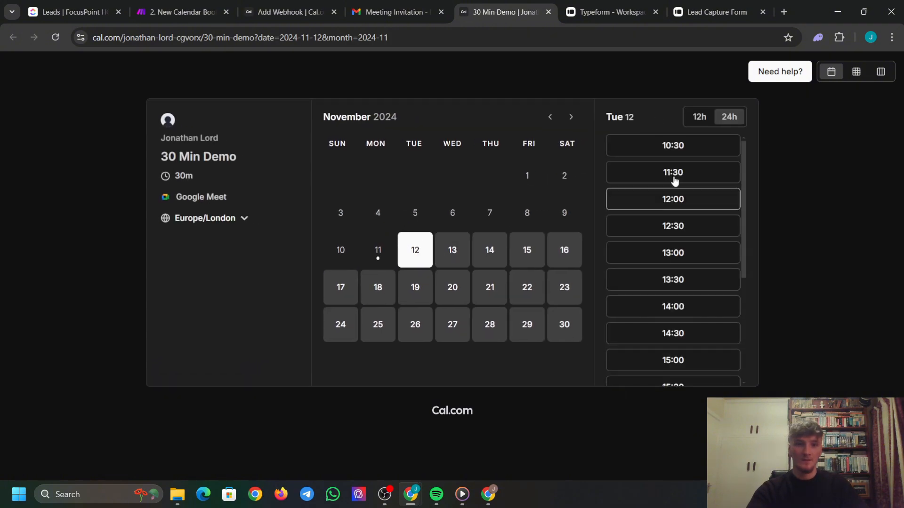
click(688, 206)
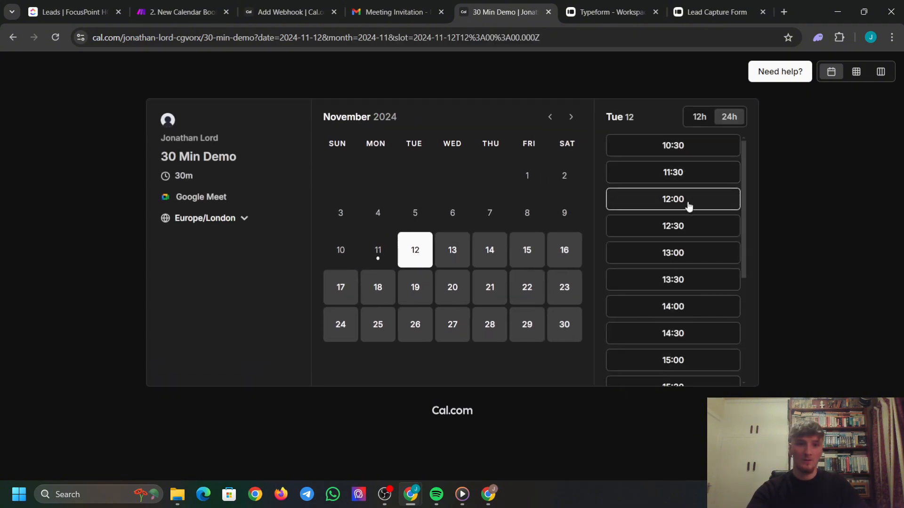
click(588, 192)
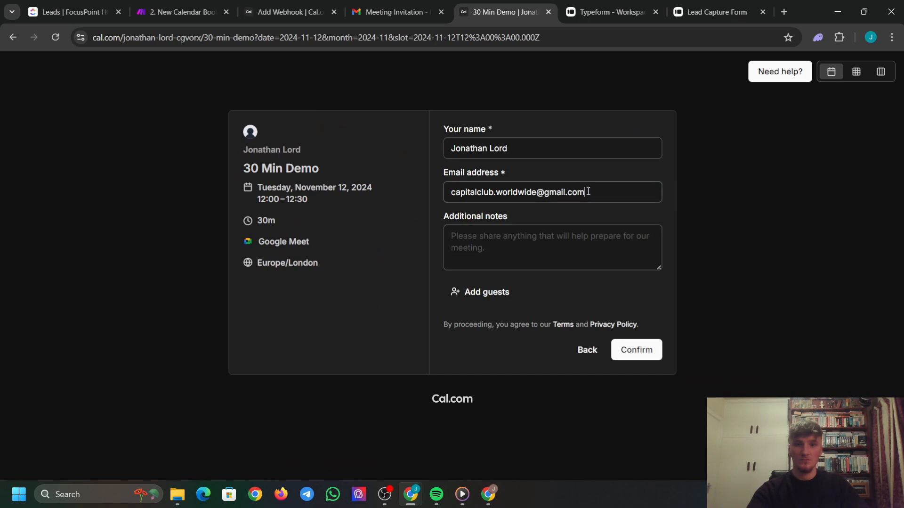
key(ctrl+a)
key(BackSpace)
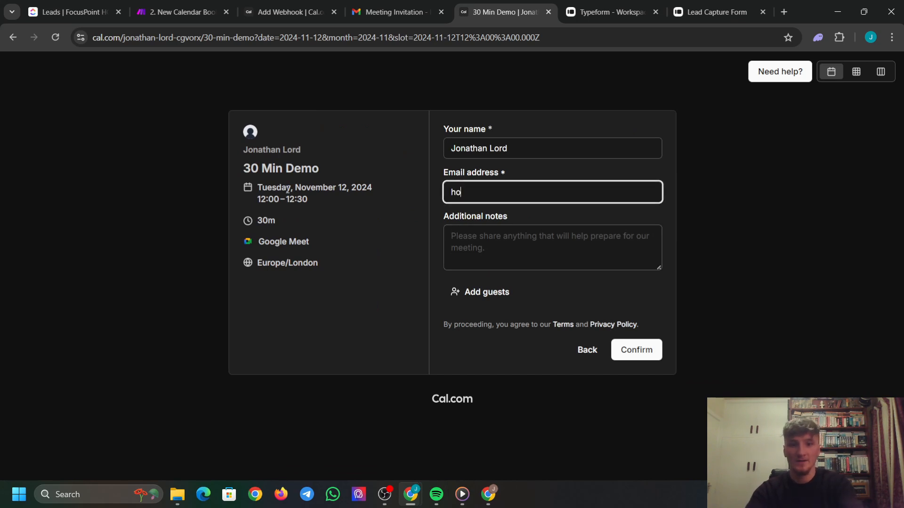
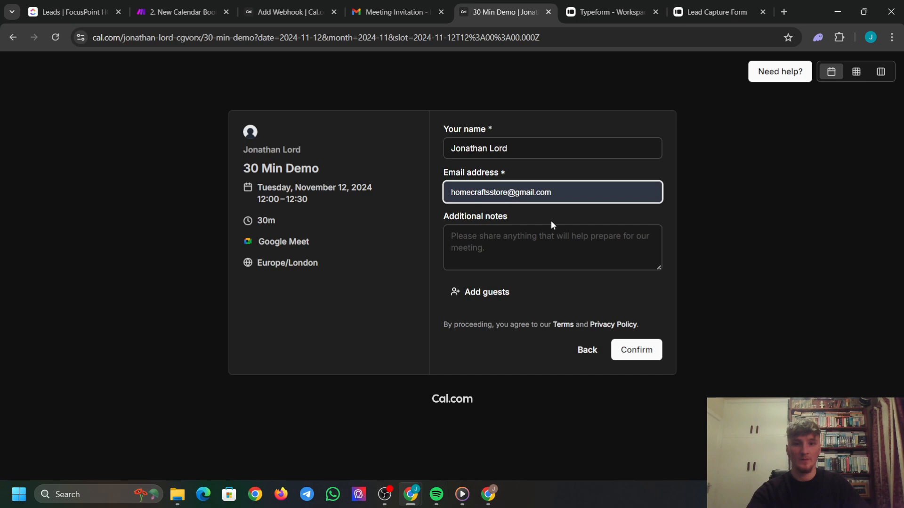
click(551, 221)
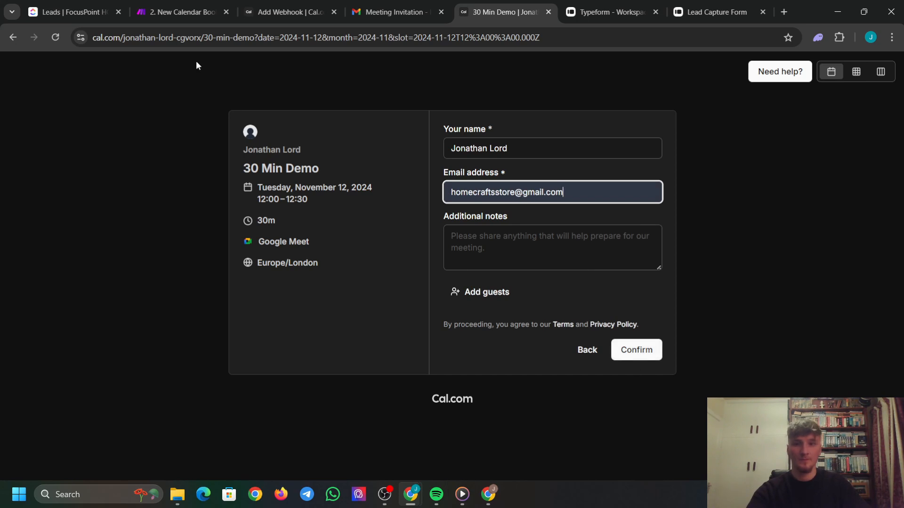
Set the Make scenario to Run once, then confirm the 30 Min Demo booking.
click(180, 4)
click(86, 450)
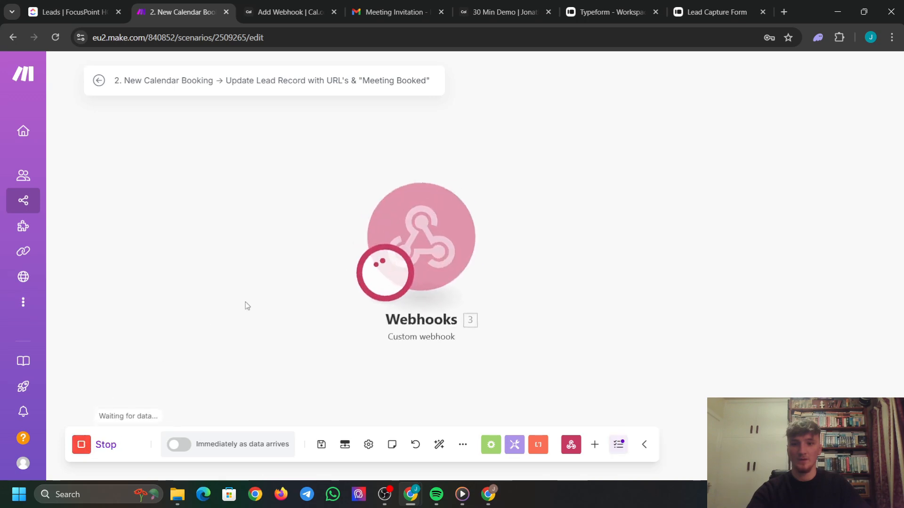
click(275, 10)
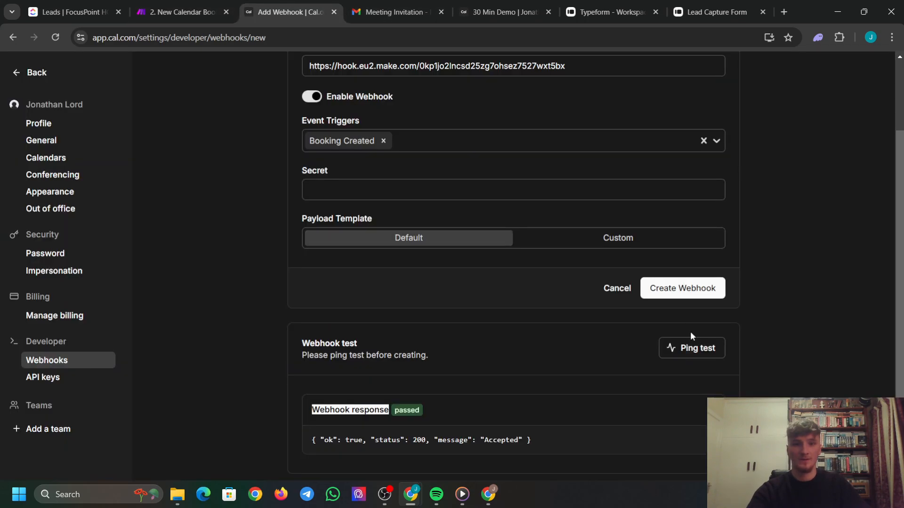
click(400, 12)
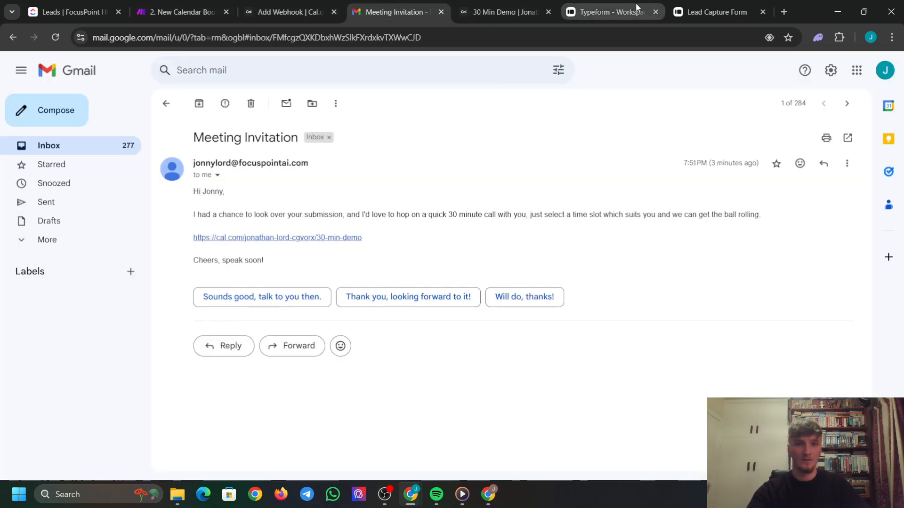
click(720, 11)
click(506, 10)
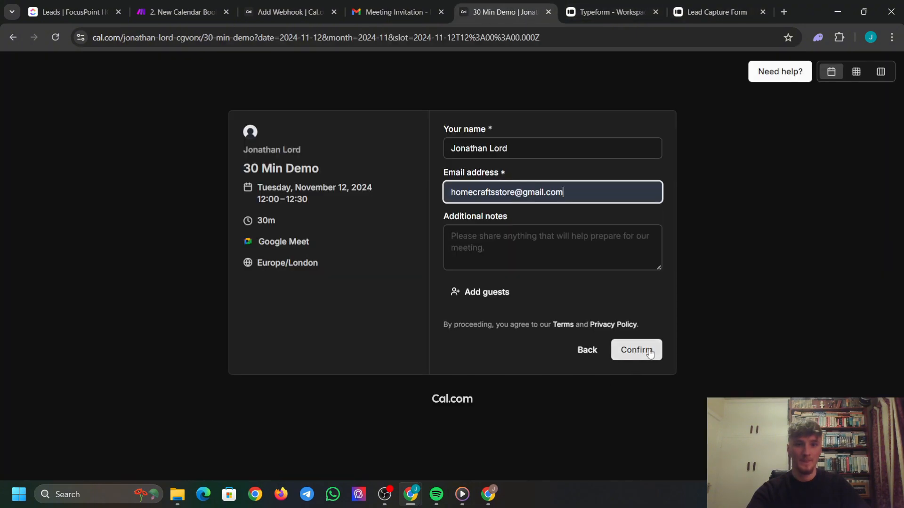
click(626, 352)
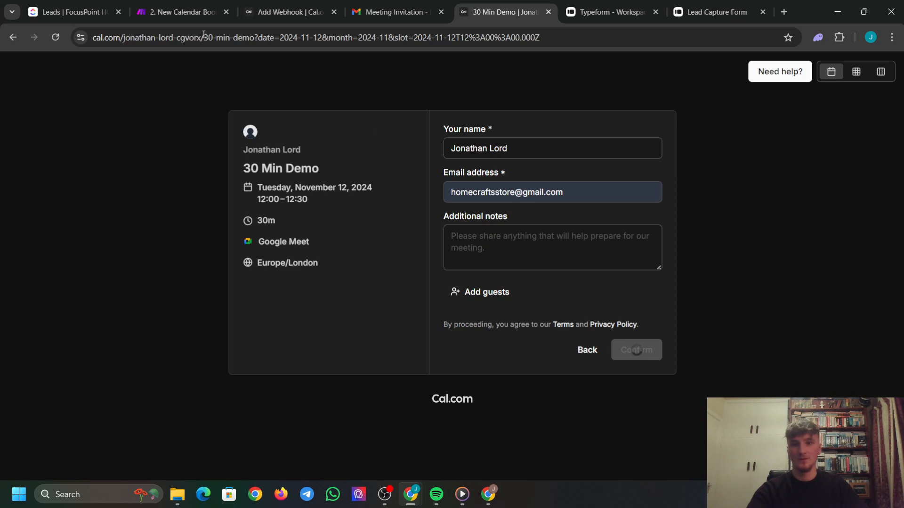
click(207, 12)
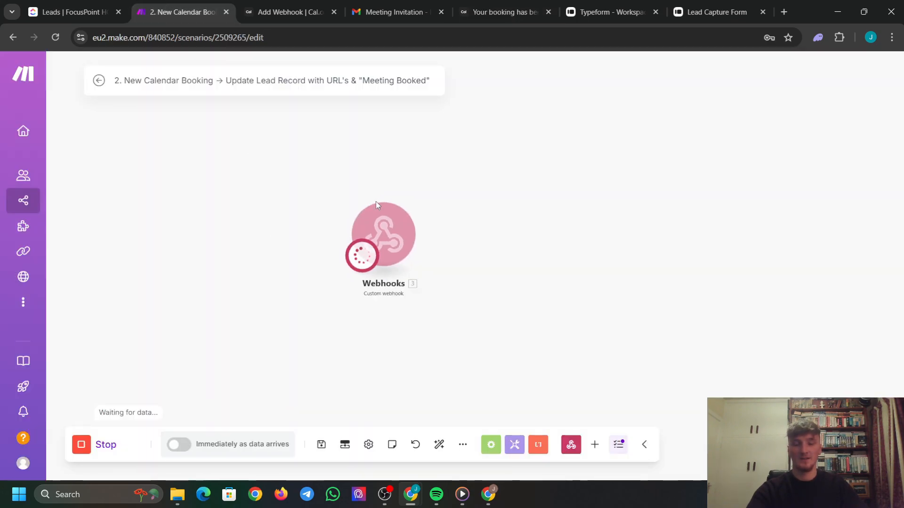
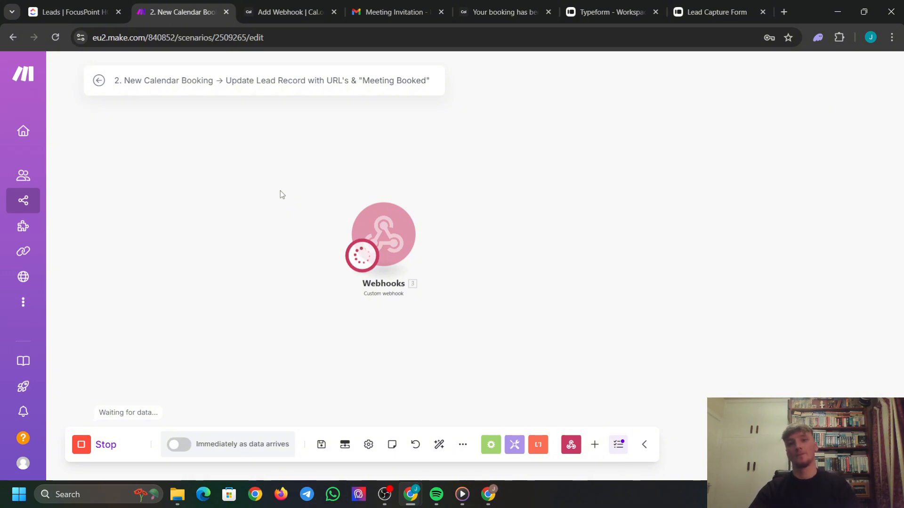
Review the Cal.com booking confirmation, then return to the waiting Make scenario.
click(501, 5)
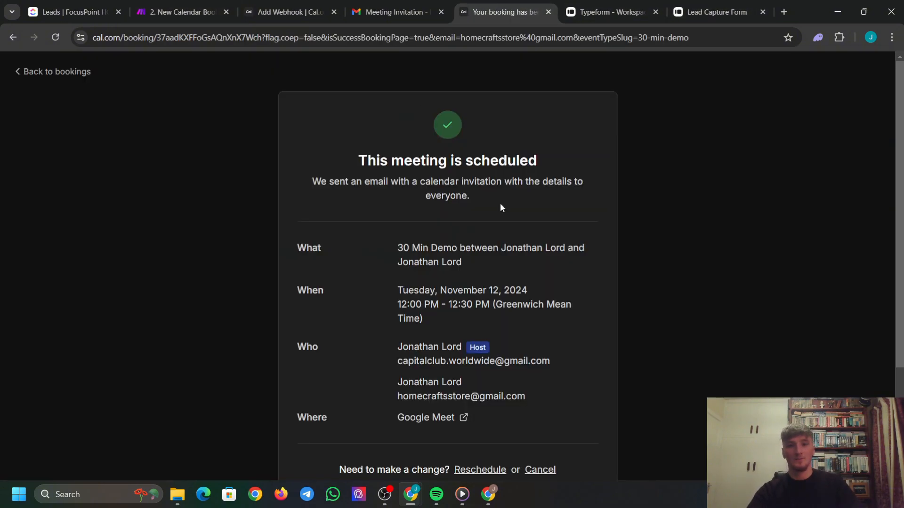
scroll(501, 208, down, 1)
scroll(244, 131, up, 1)
scroll(513, 451, down, 3)
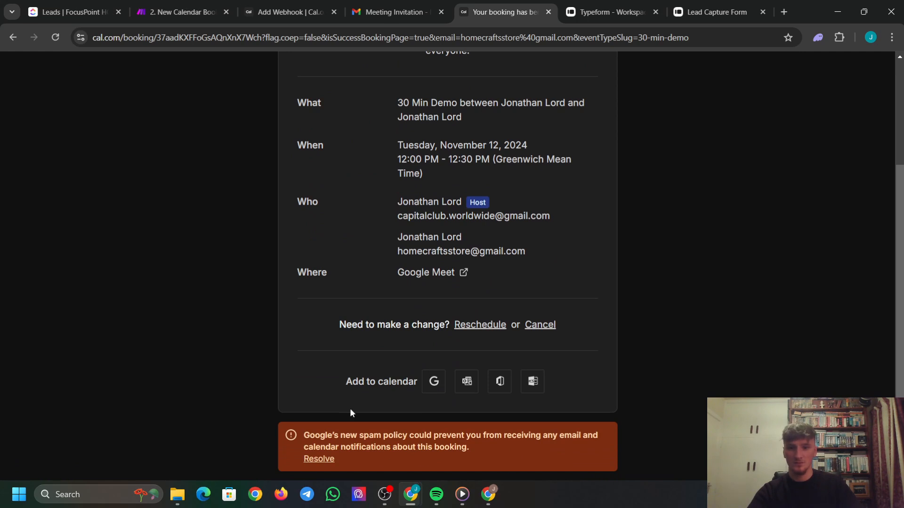
click(179, 12)
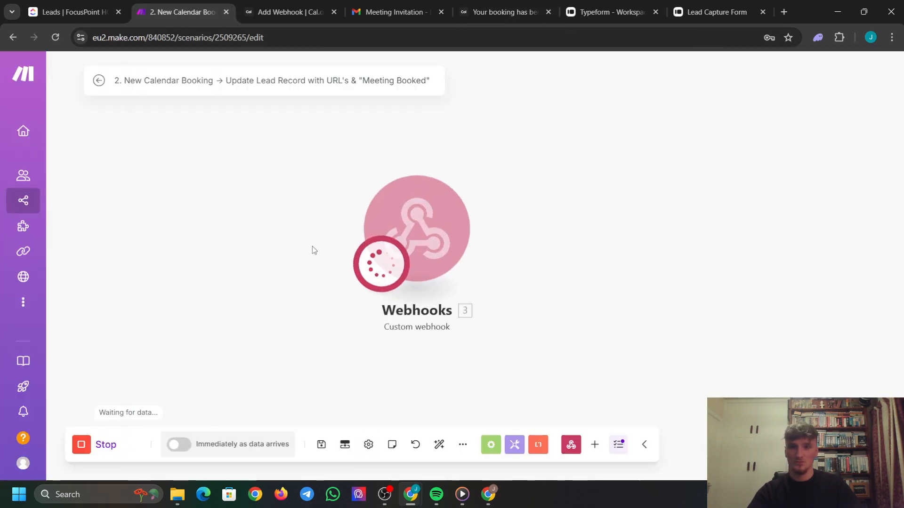
Save the new Cal.com webhook and reopen the invitation email's demo booking link.
click(298, 1)
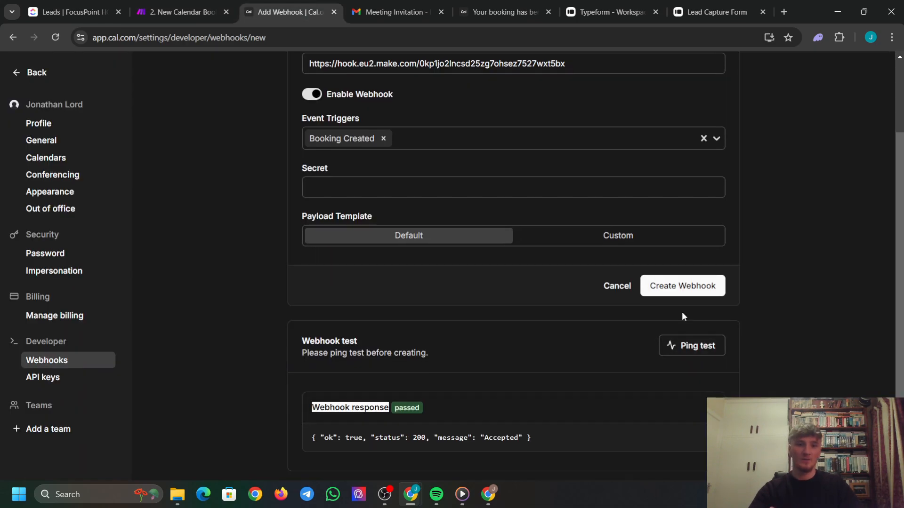
click(698, 292)
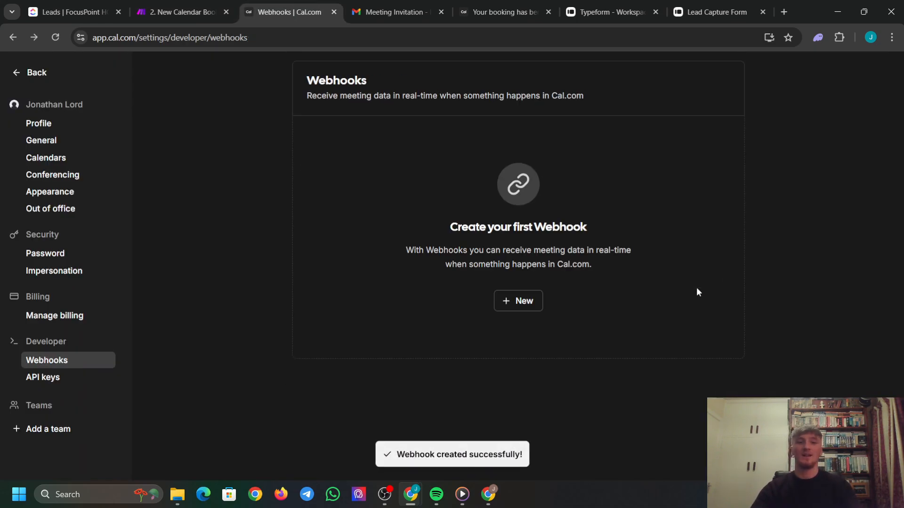
click(395, 12)
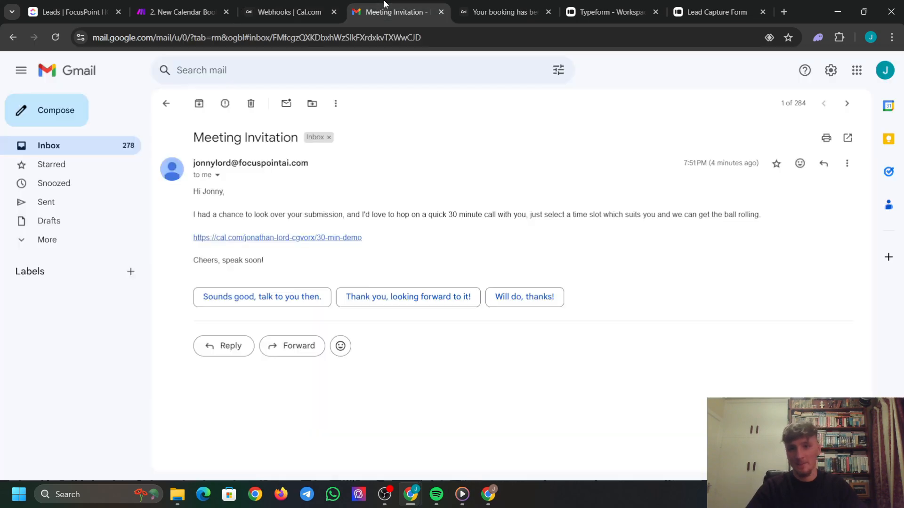
click(289, 242)
click(160, 12)
Restart Make's Run once and return to the 30 Min Demo booking page.
click(82, 448)
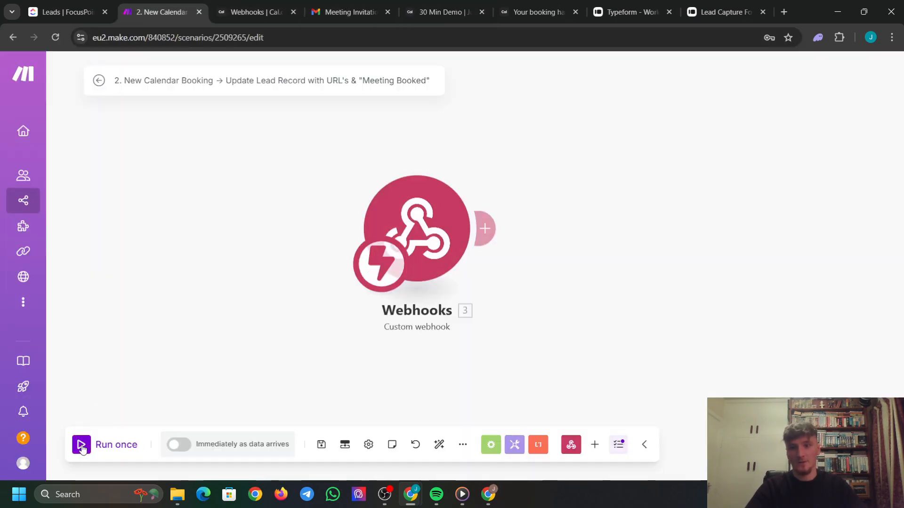
click(82, 447)
click(350, 12)
click(442, 12)
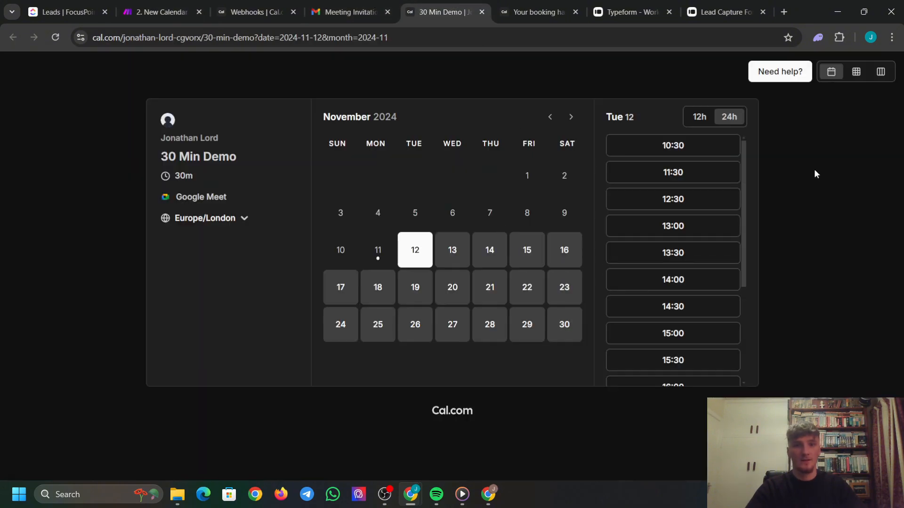
Book 11:30 on 12 November with the autofilled attendee e-mail and confirm.
click(690, 175)
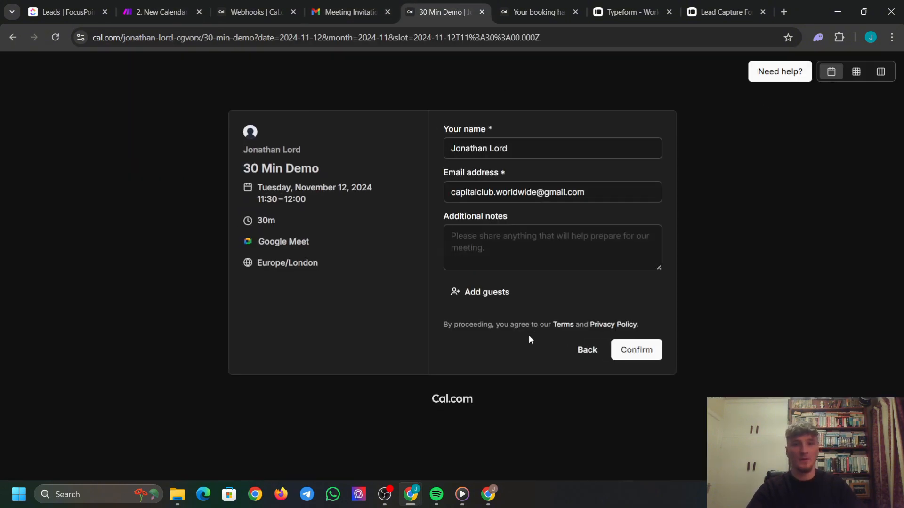
drag(589, 192, 228, 185)
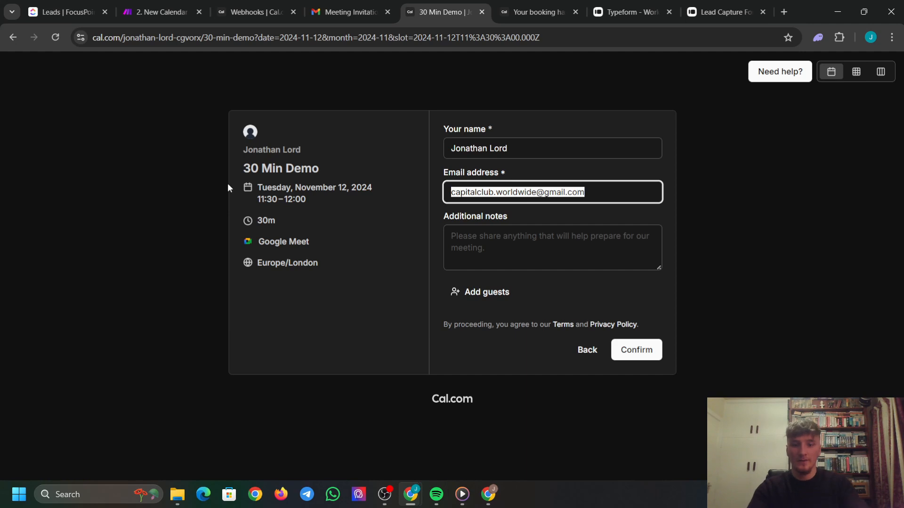
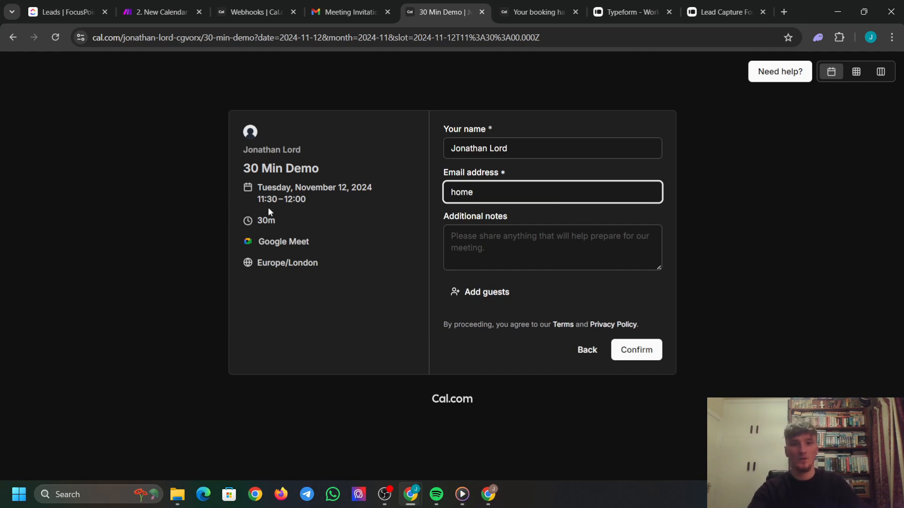
click(557, 219)
click(636, 350)
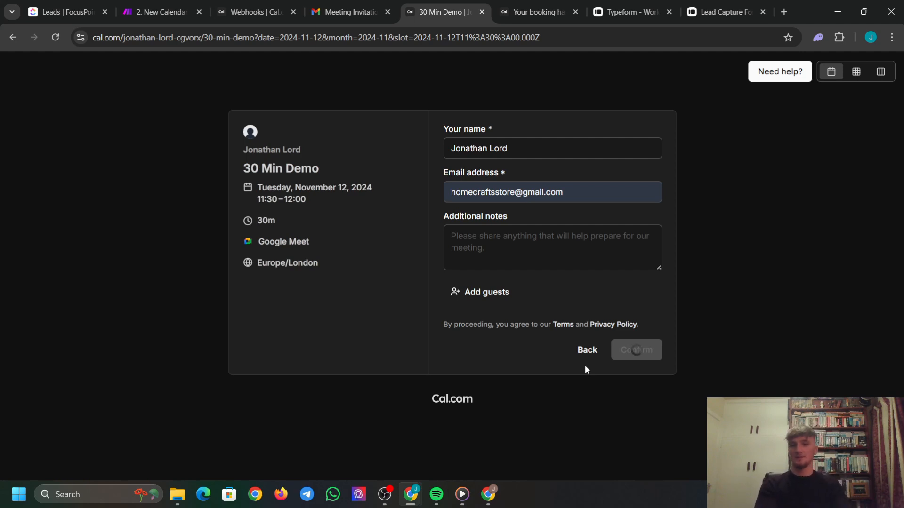
click(140, 6)
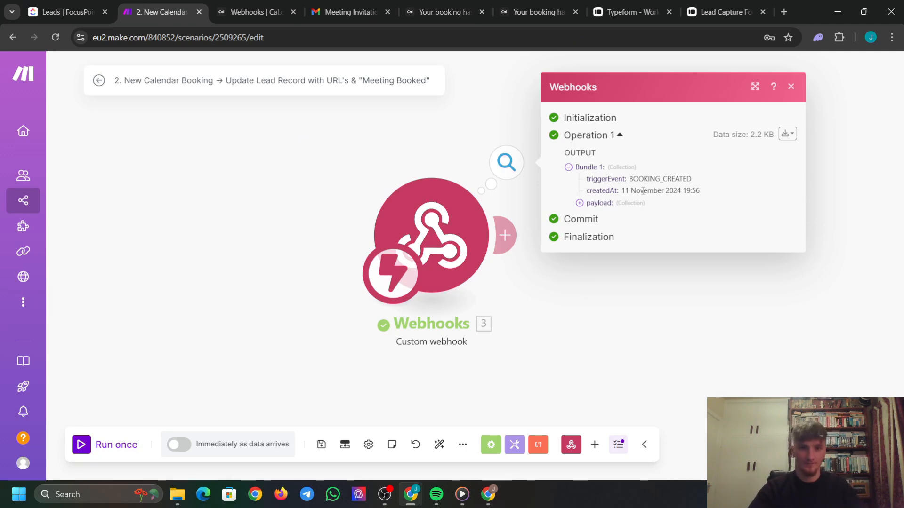
Expand and scroll the BOOKING_CREATED payload in the webhook output, then close it.
click(580, 203)
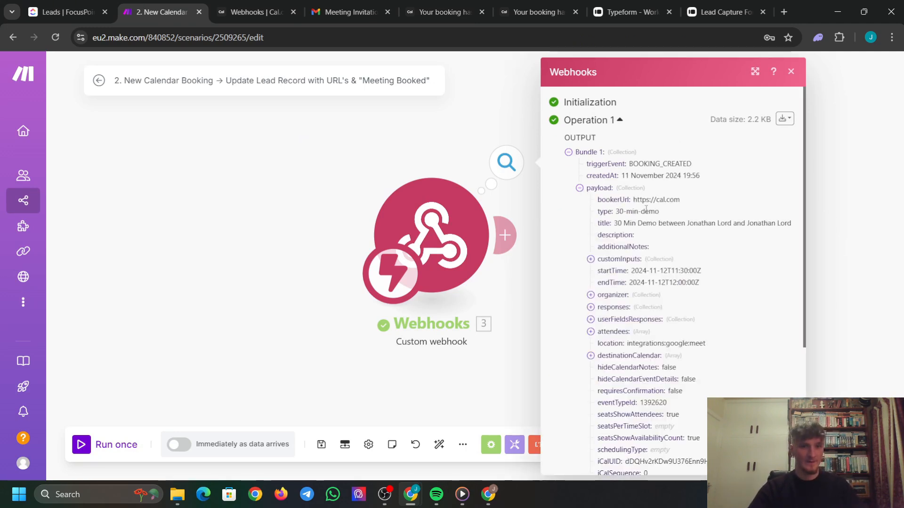
scroll(646, 209, down, 1)
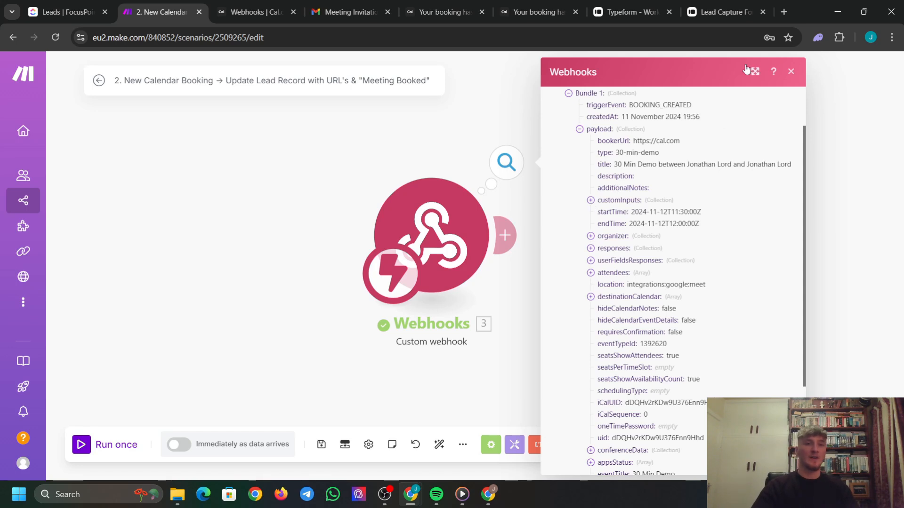
click(791, 74)
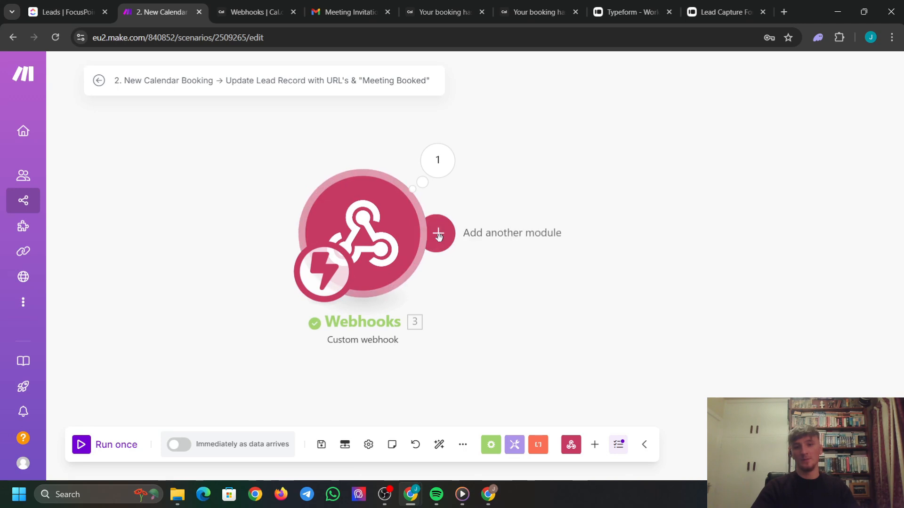
Add ClickUp's Edit a Task with Custom Fields module after the webhook.
click(439, 236)
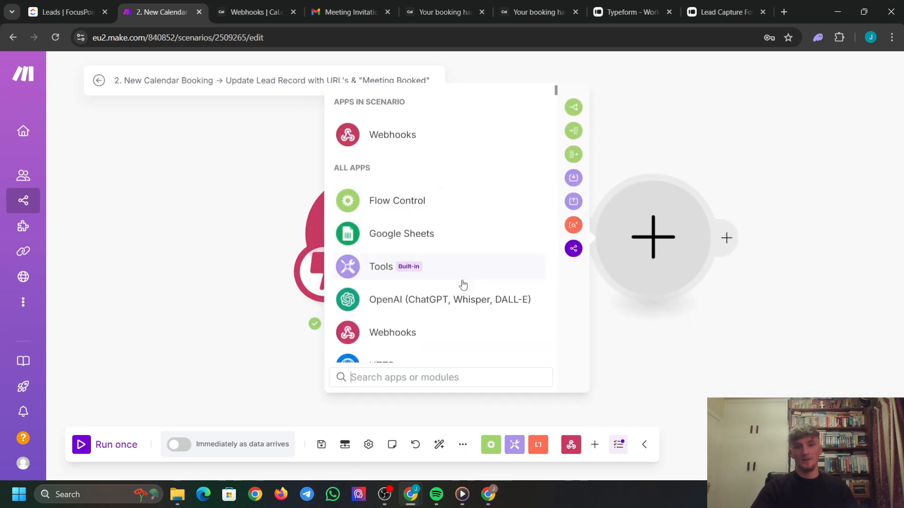
text(click)
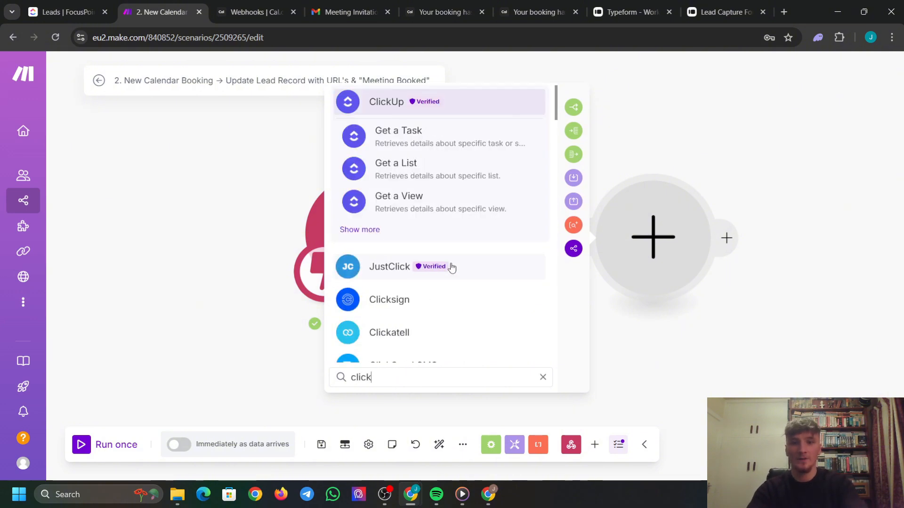
click(376, 234)
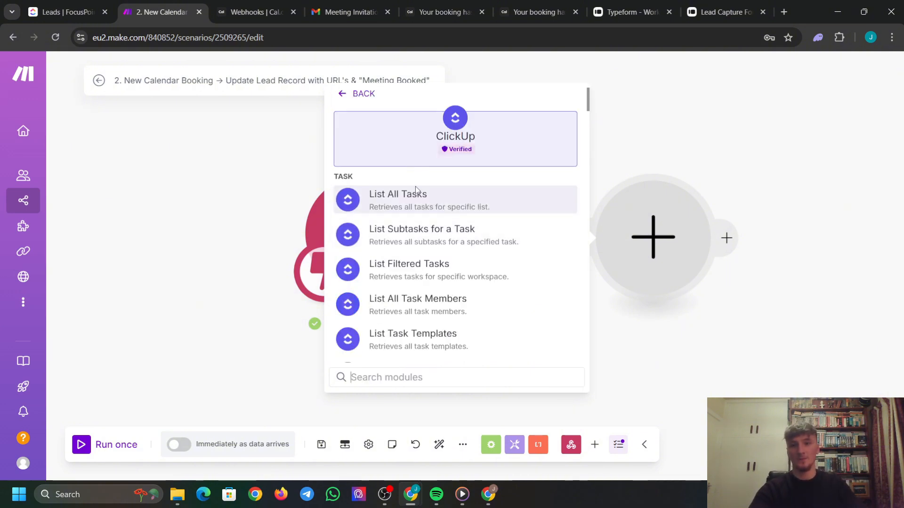
scroll(445, 262, down, 5)
scroll(450, 264, down, 3)
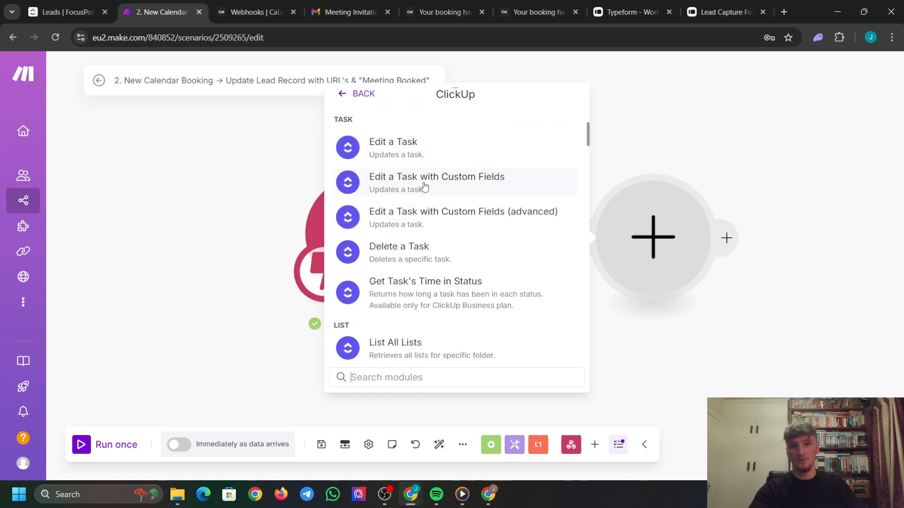
click(374, 185)
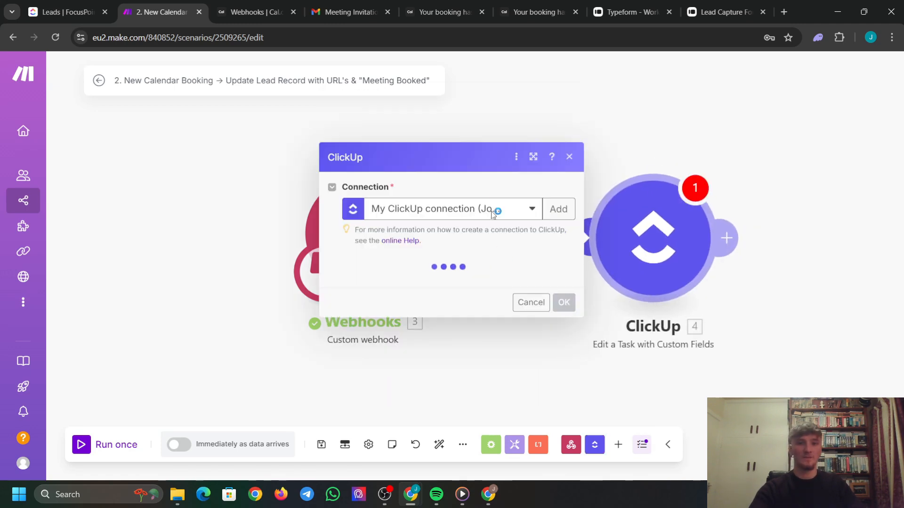
Set its workspace to FocusPoint HQ, space Demo CRM Build, folder Folderless Lists.
click(467, 283)
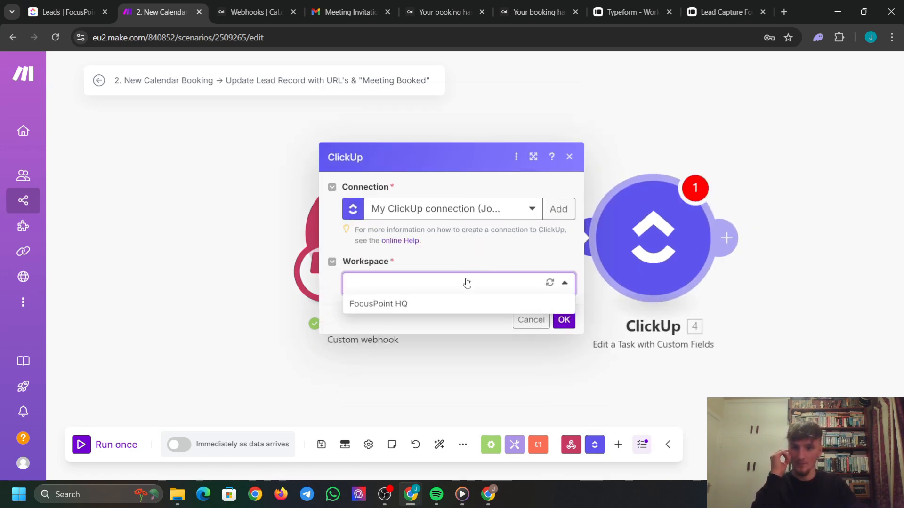
click(444, 306)
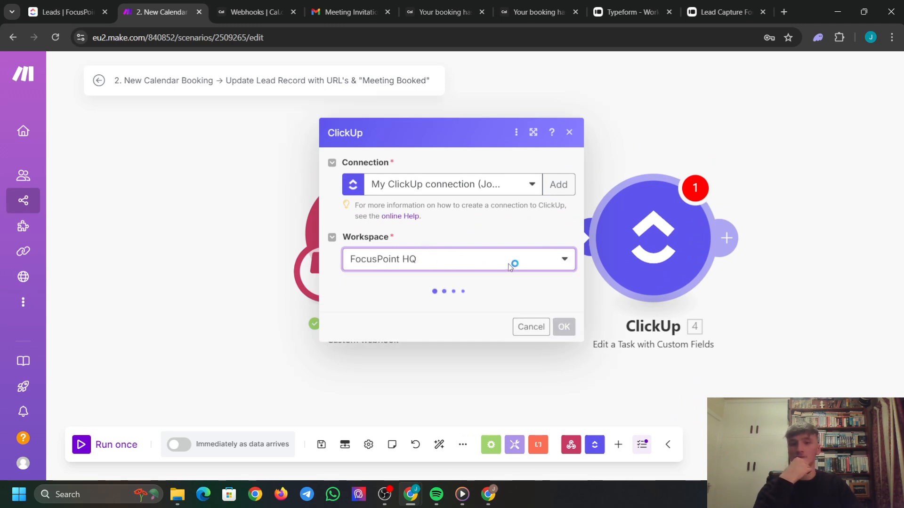
click(438, 314)
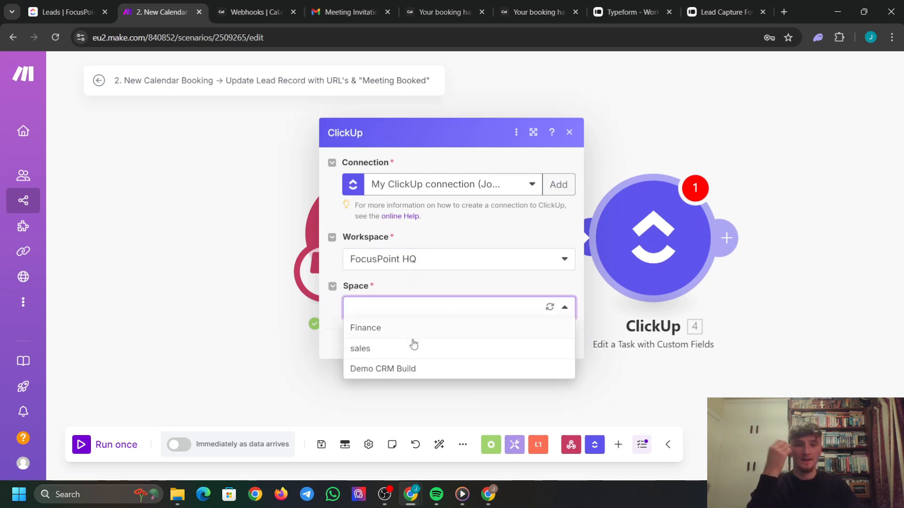
click(411, 368)
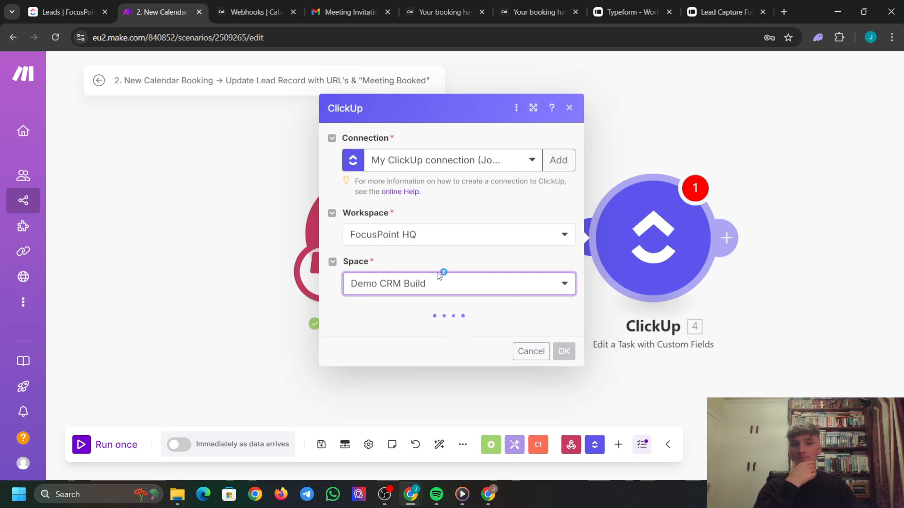
click(429, 343)
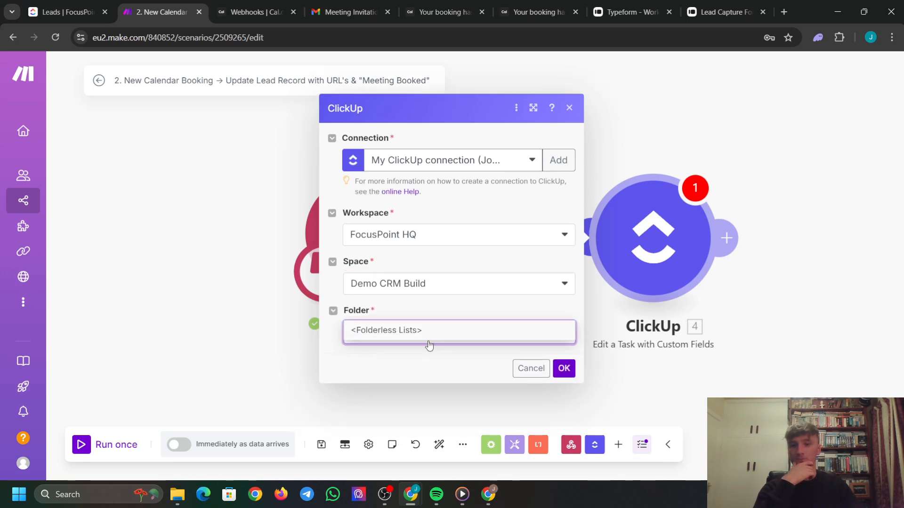
click(427, 338)
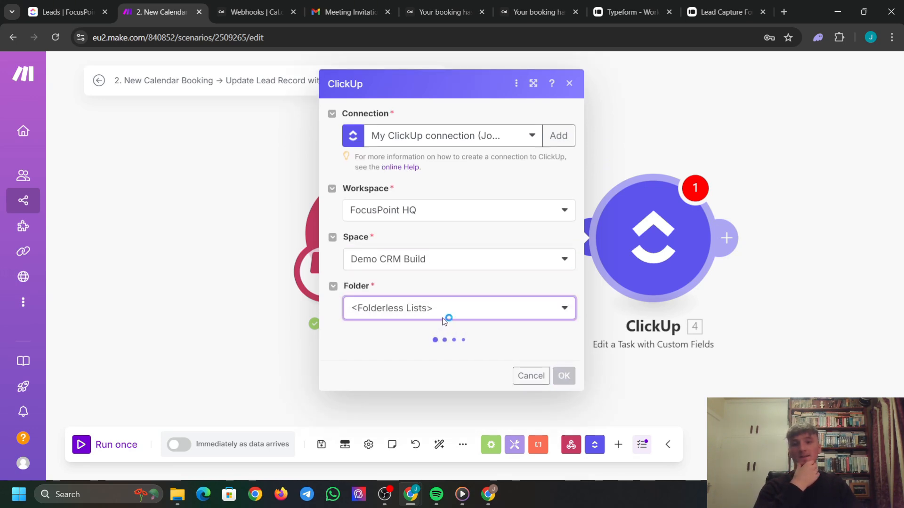
click(447, 358)
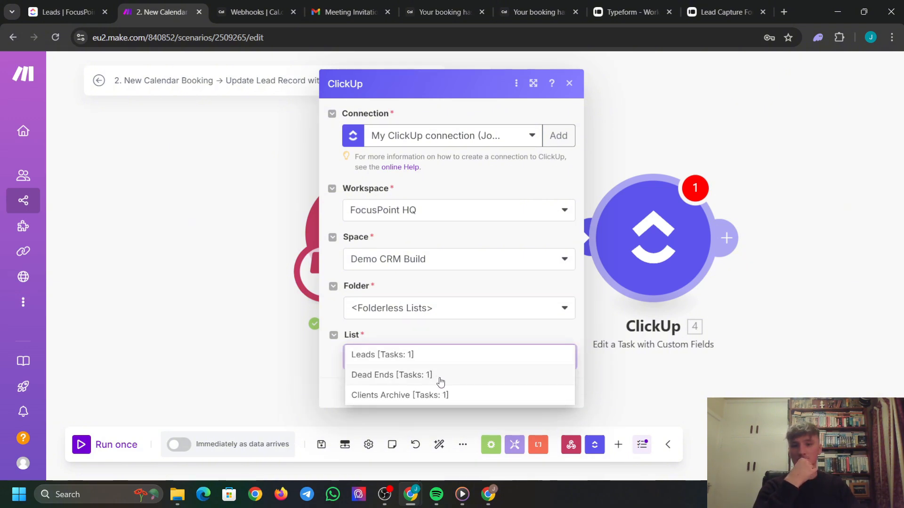
click(569, 83)
Move the Edit a Task module right and unlink it from the webhook.
drag(662, 250, 790, 236)
click(574, 252)
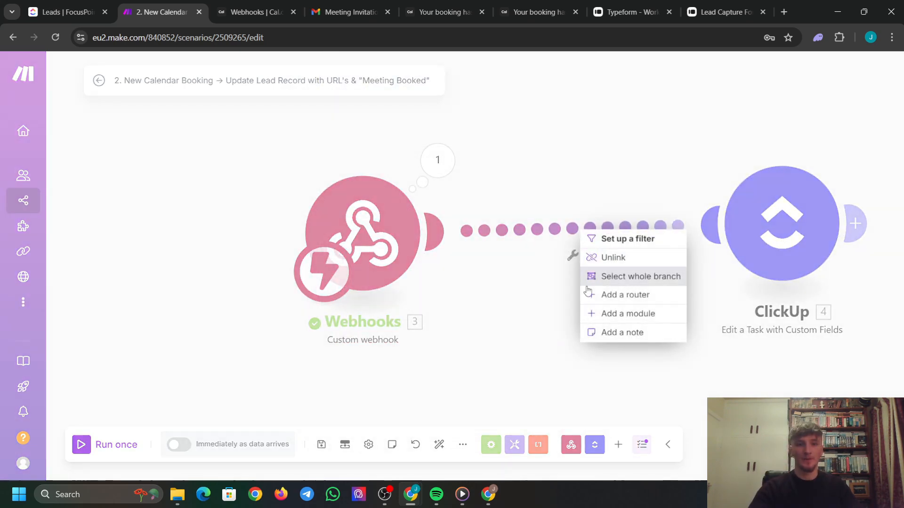
click(608, 257)
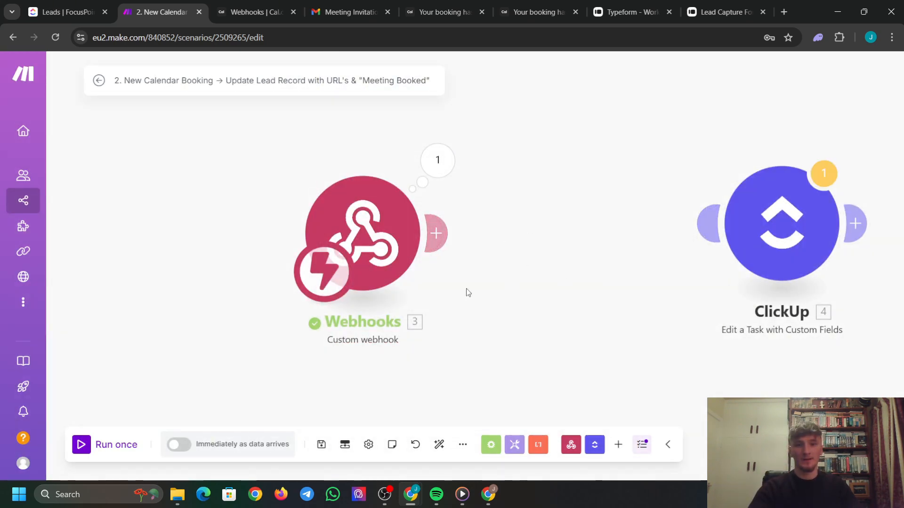
Insert ClickUp List All Tasks after the webhook, arrange the nodes, and open its settings.
click(595, 444)
scroll(608, 280, down, 2)
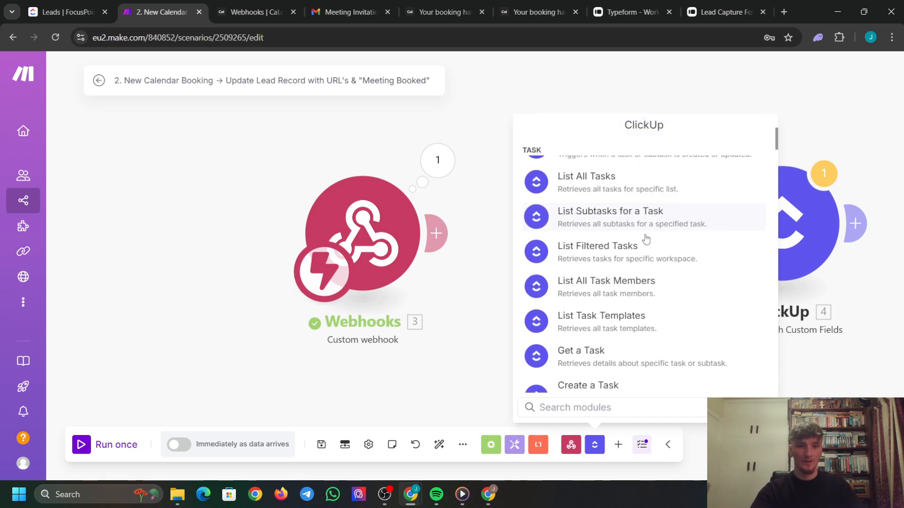
scroll(626, 347, down, 1)
scroll(617, 324, up, 2)
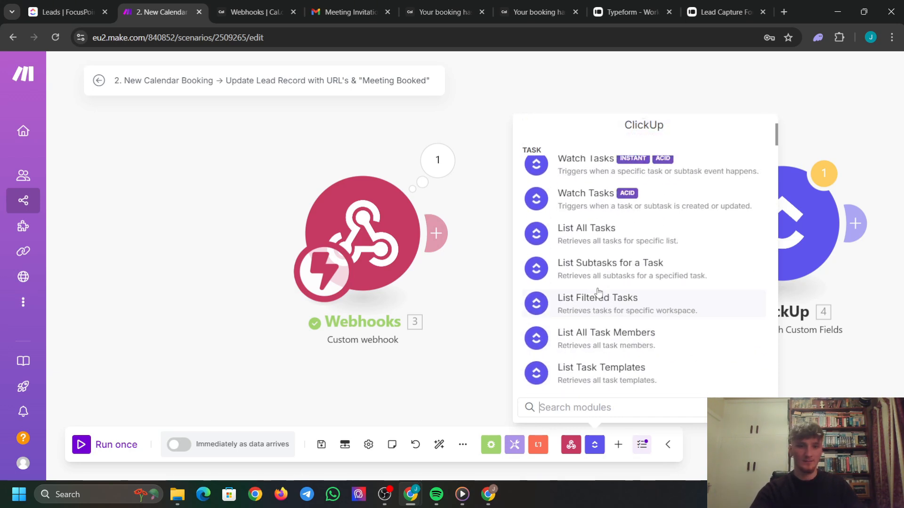
click(581, 240)
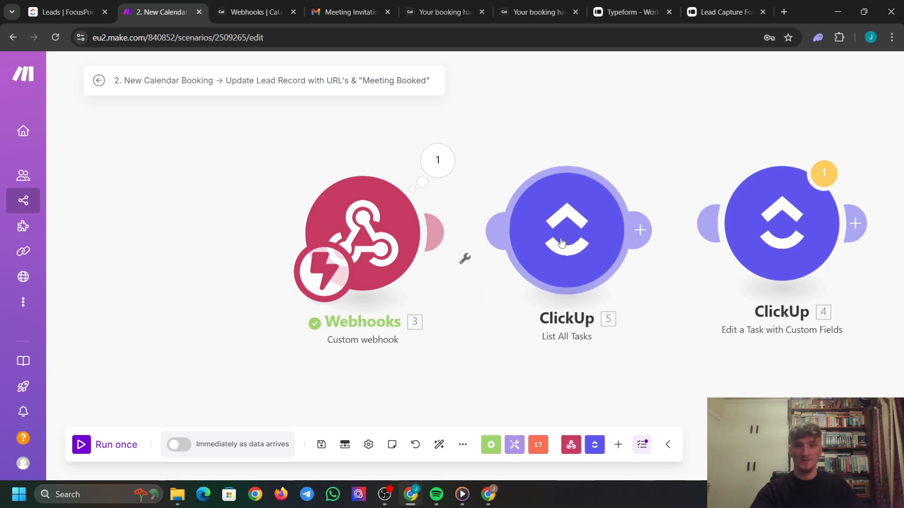
drag(361, 231, 225, 224)
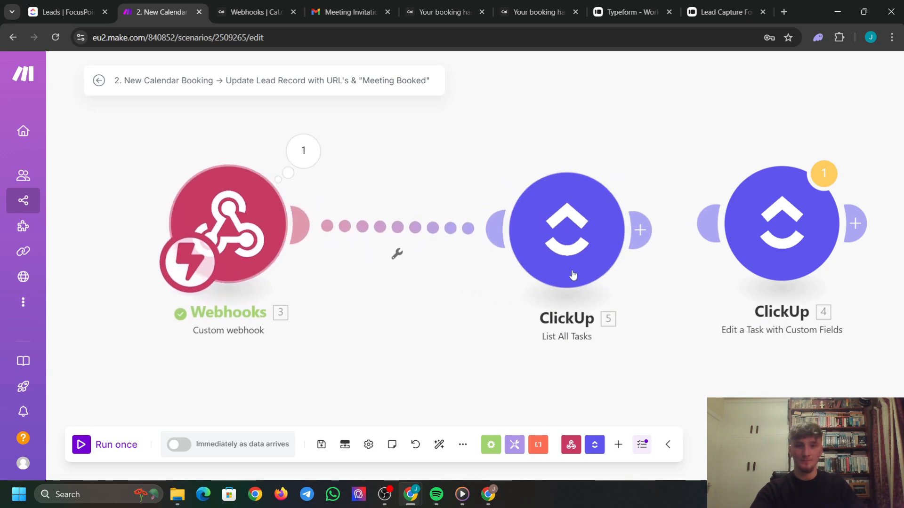
scroll(567, 277, down, 1)
drag(558, 262, 513, 259)
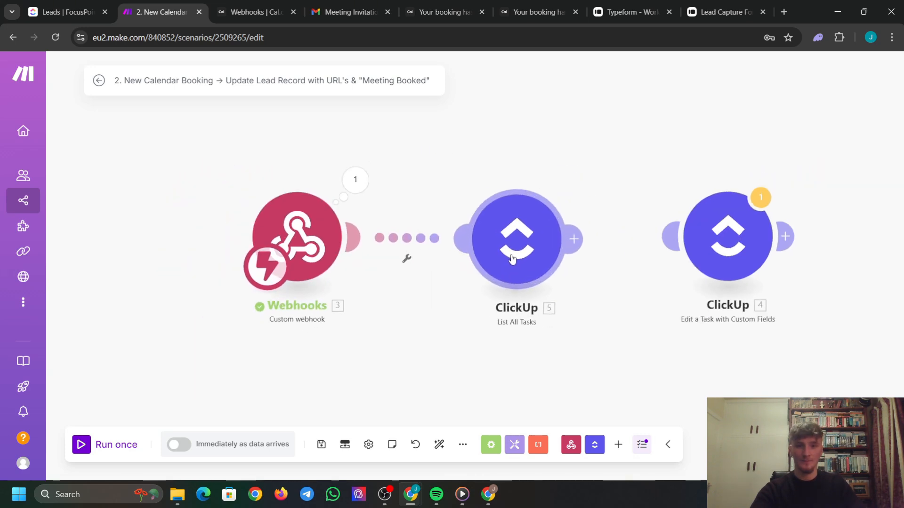
click(500, 230)
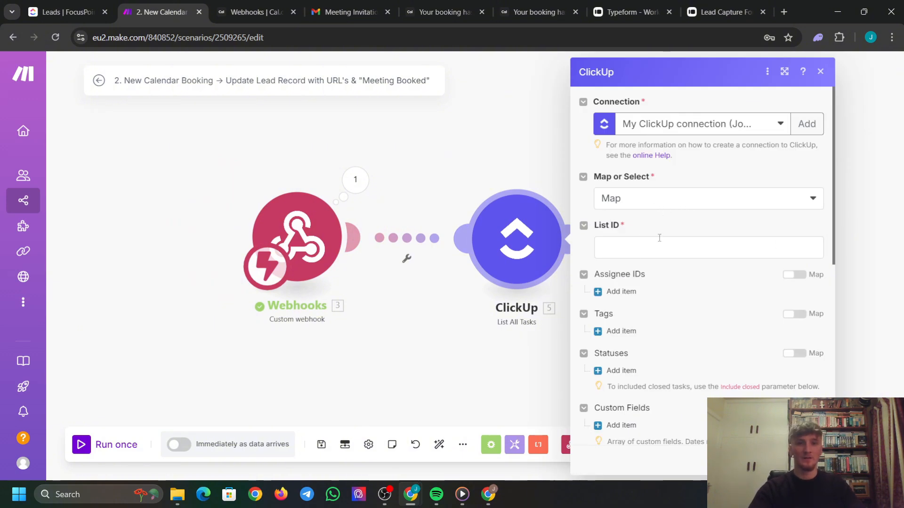
Select the Leads list via FocusPoint HQ › Demo CRM Build › Folderless Lists.
click(659, 202)
click(659, 238)
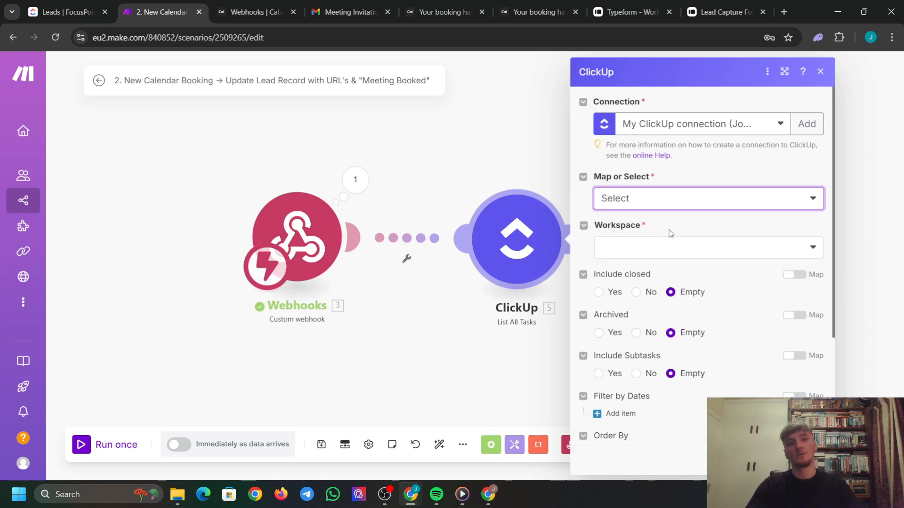
click(669, 247)
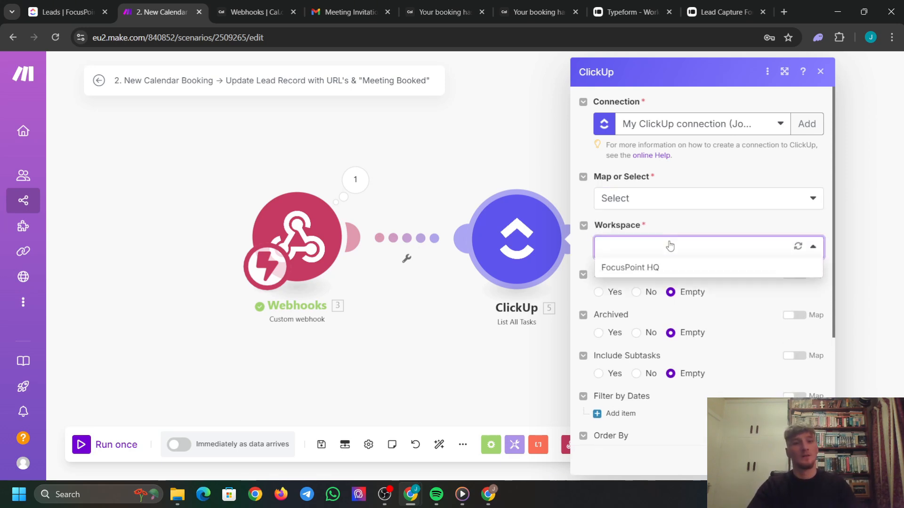
click(693, 268)
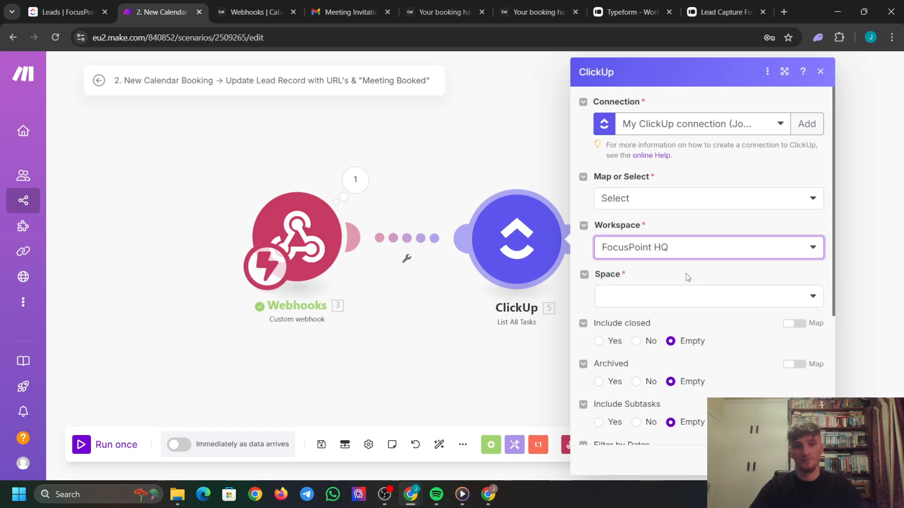
click(709, 302)
click(680, 356)
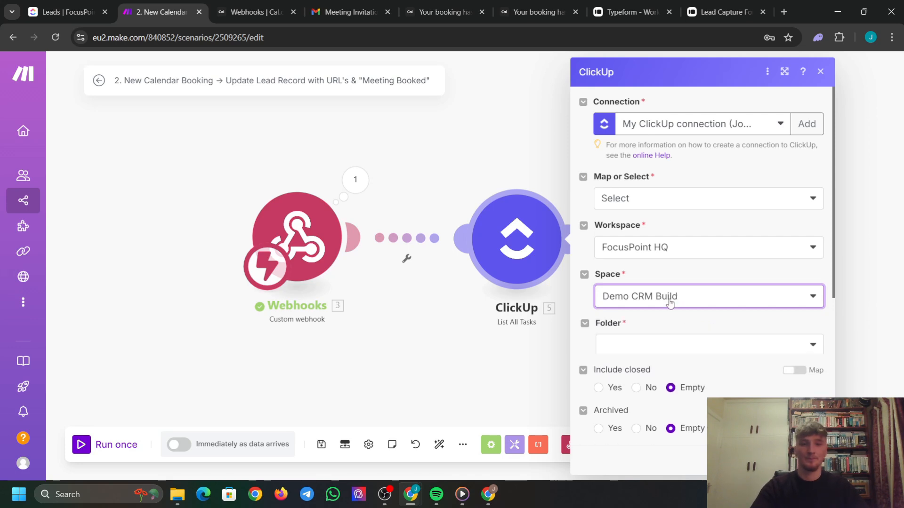
click(668, 353)
click(671, 340)
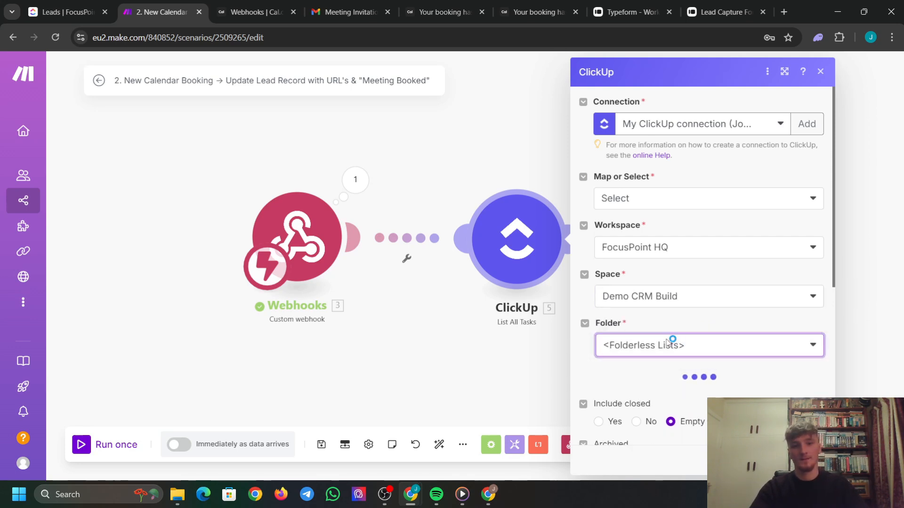
scroll(694, 363, down, 1)
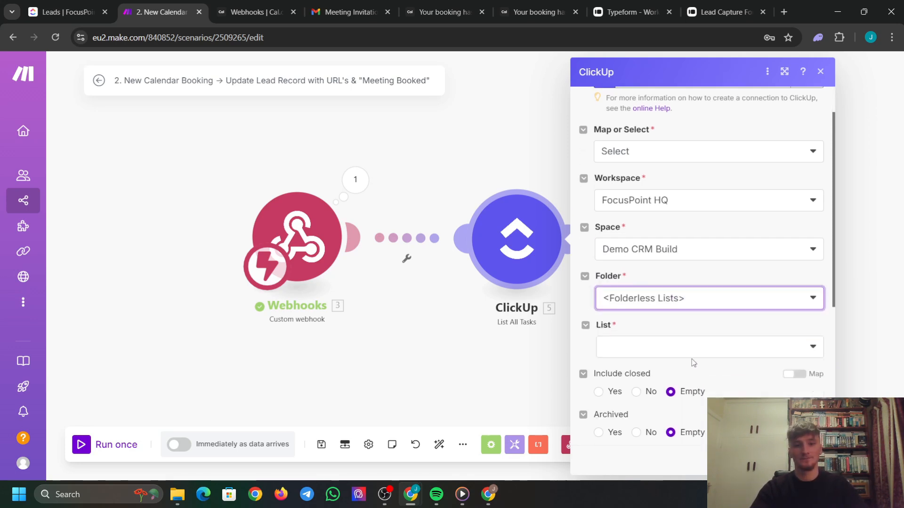
click(668, 336)
click(656, 333)
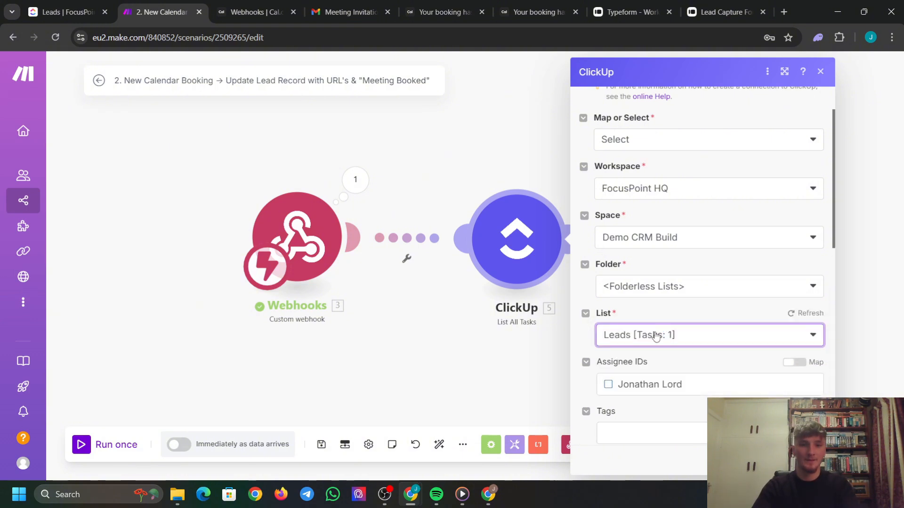
Order the tasks by Updated At and select the current Limit of 10.
scroll(659, 325, down, 5)
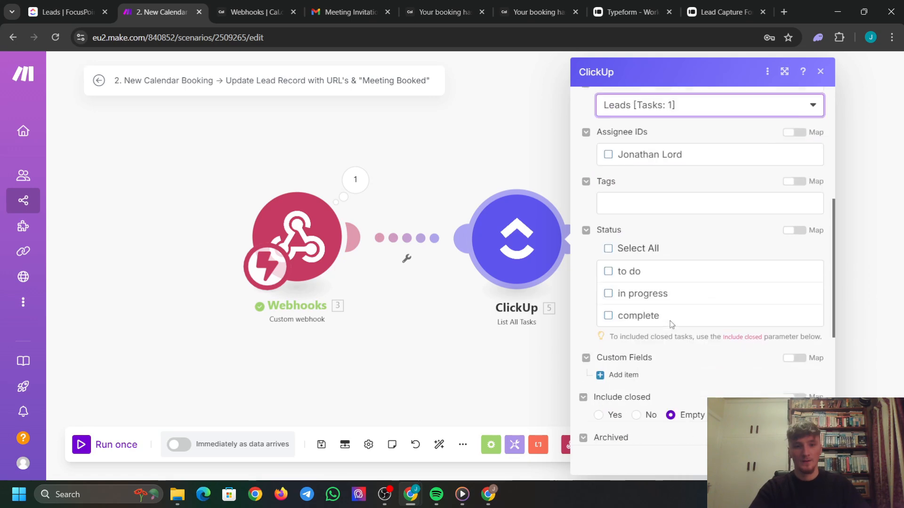
scroll(677, 331, up, 3)
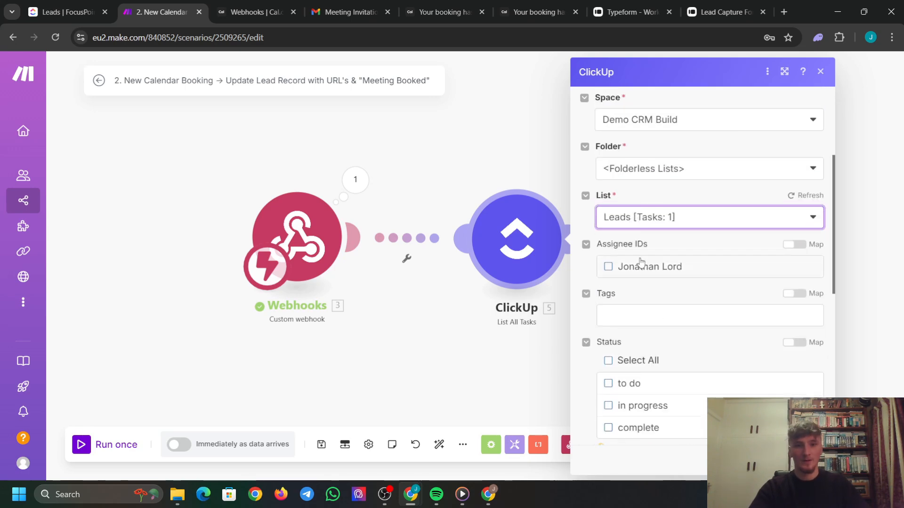
scroll(642, 263, down, 6)
scroll(677, 284, down, 2)
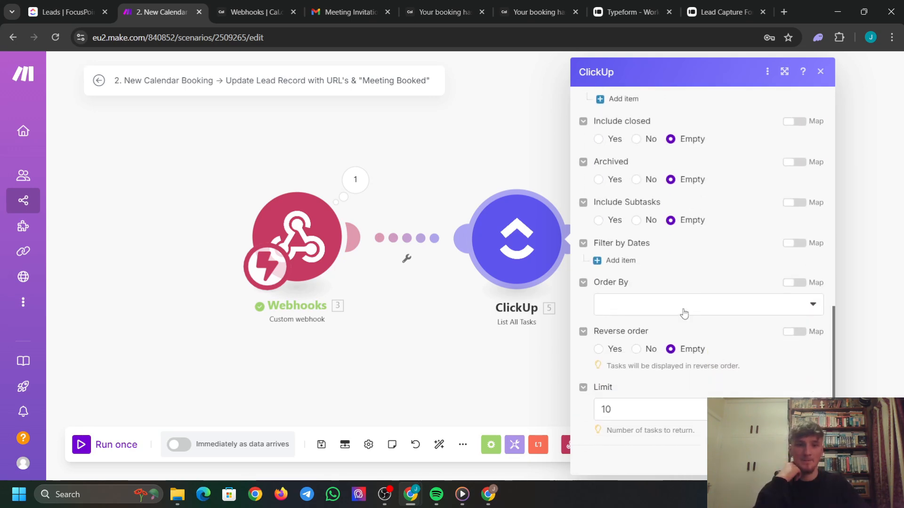
click(617, 313)
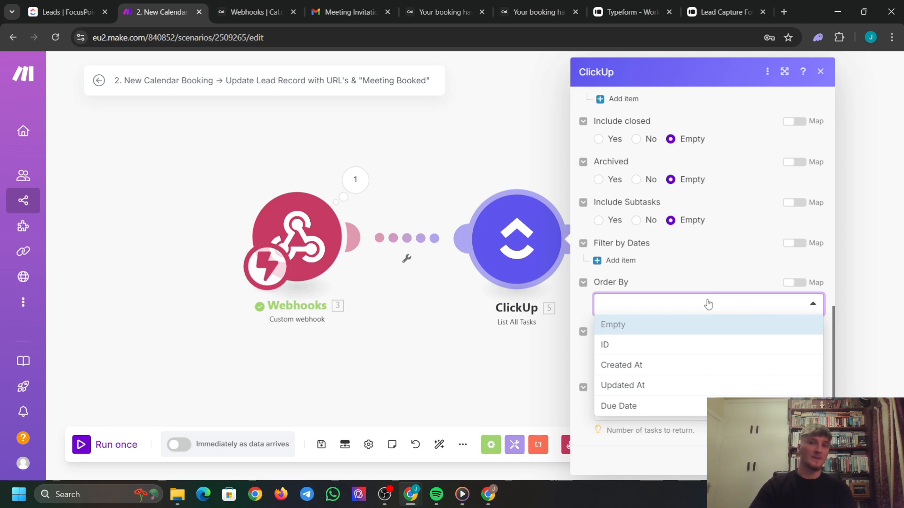
click(642, 388)
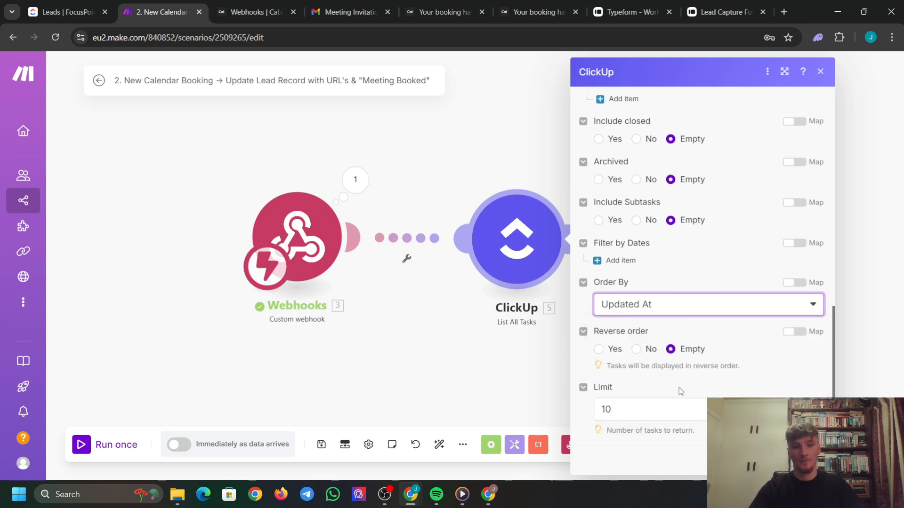
double_click(607, 409)
Set the Limit to 20, save, and recheck the List All Tasks settings.
text(20)
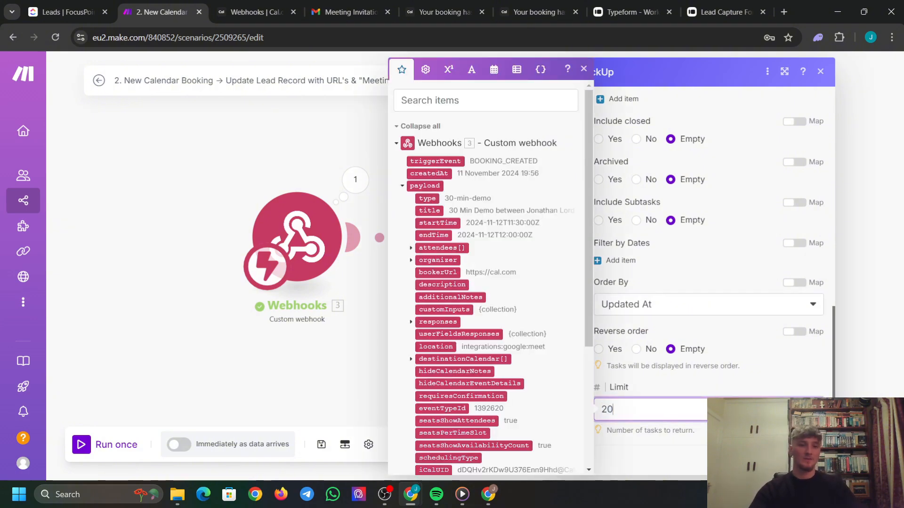
key(Return)
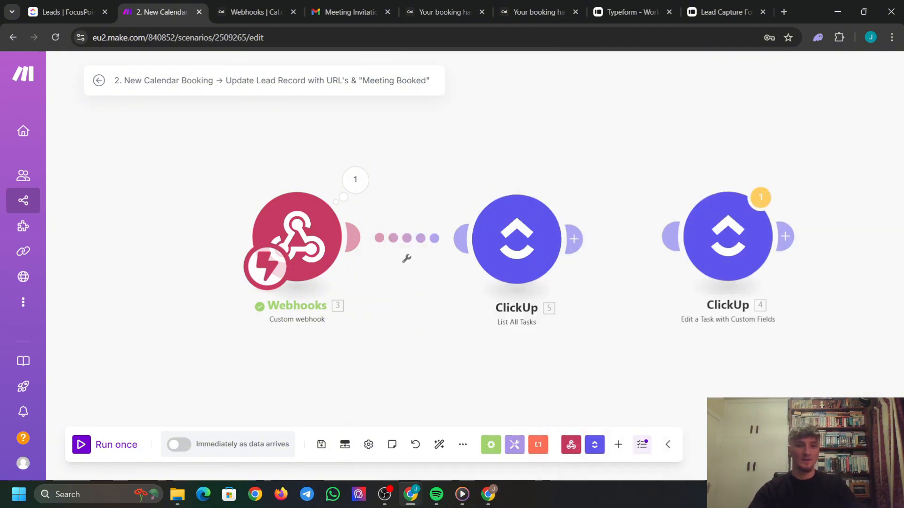
click(546, 265)
scroll(715, 280, down, 5)
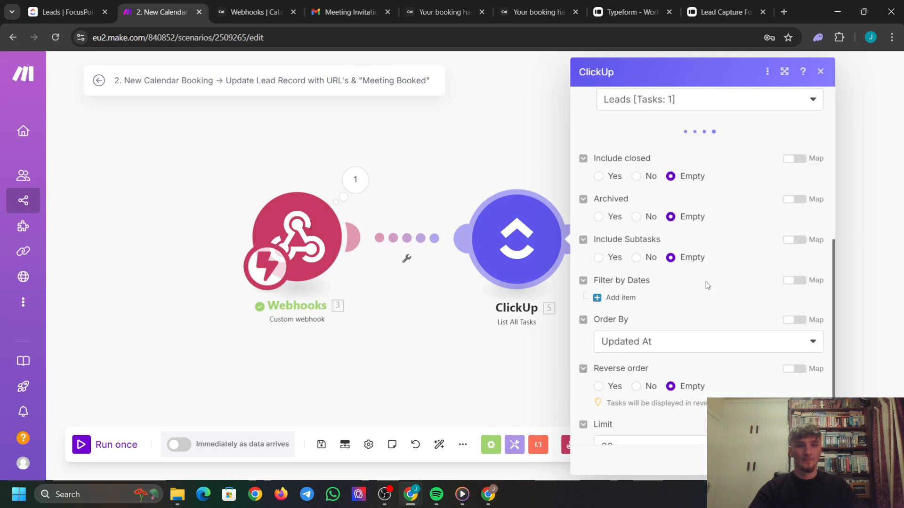
scroll(712, 290, up, 5)
click(812, 461)
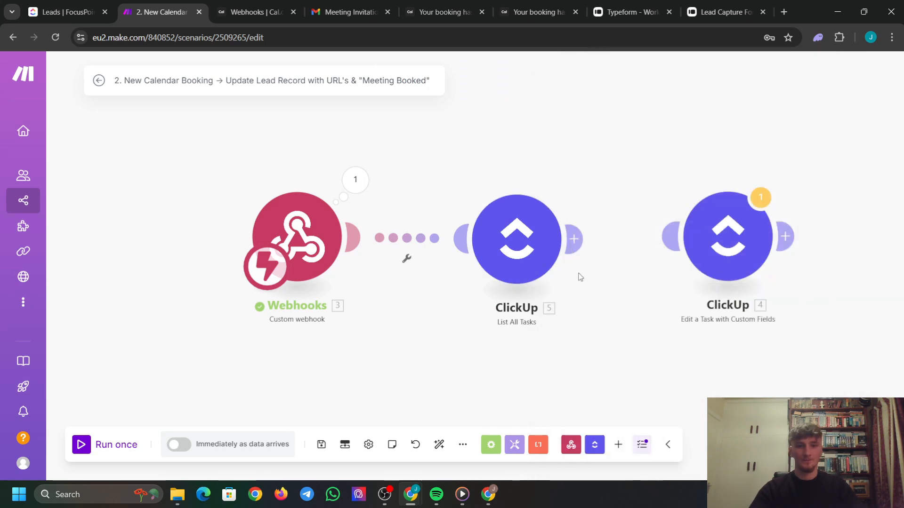
Connect Edit a Task after List All Tasks without a filter and start Run once.
drag(517, 252, 490, 251)
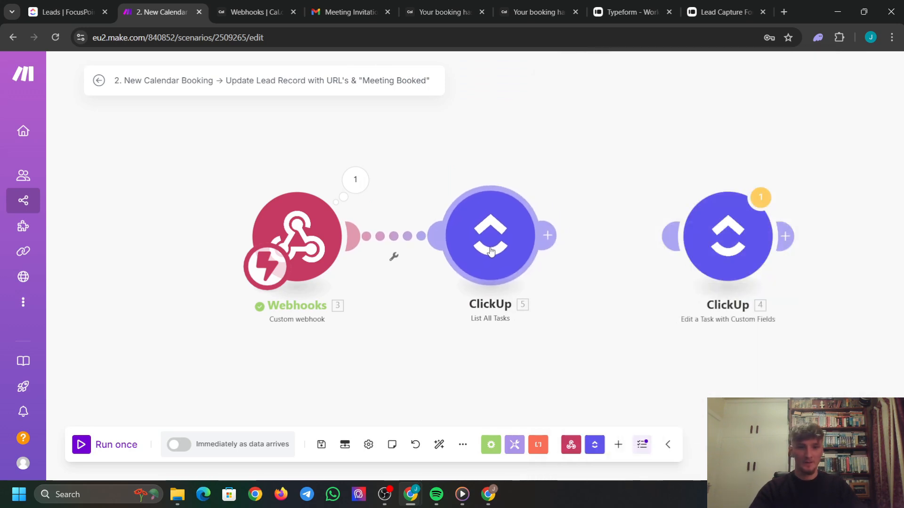
drag(734, 245, 751, 239)
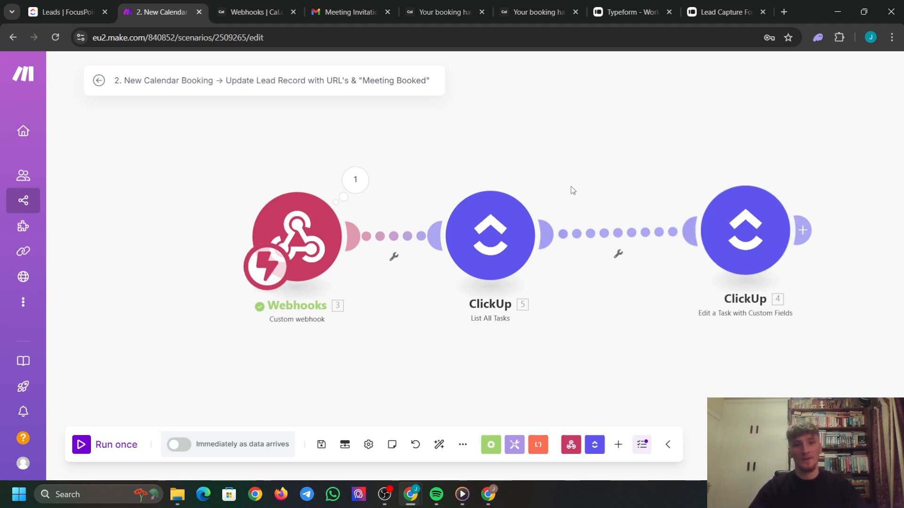
click(618, 257)
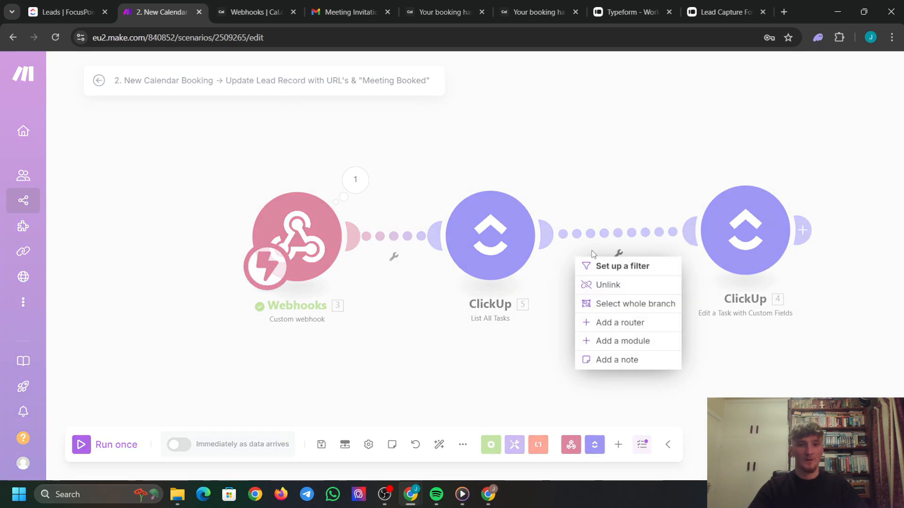
click(621, 264)
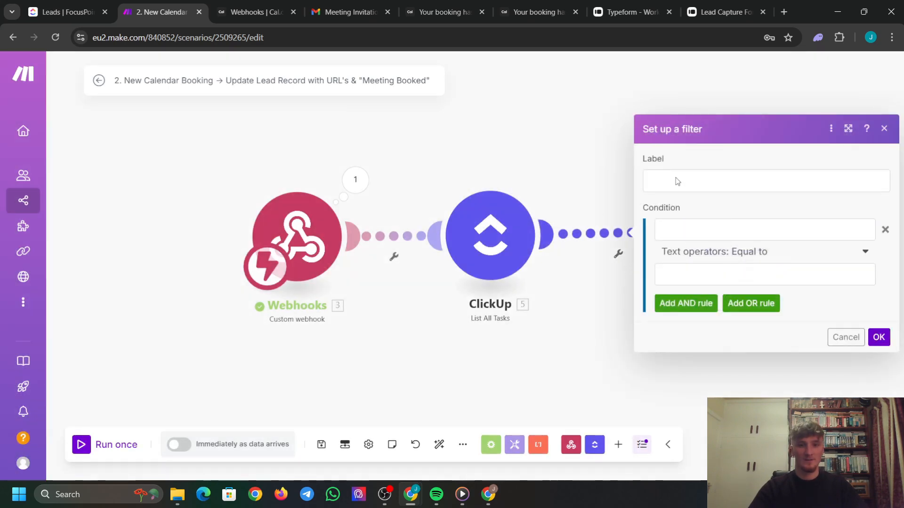
click(883, 129)
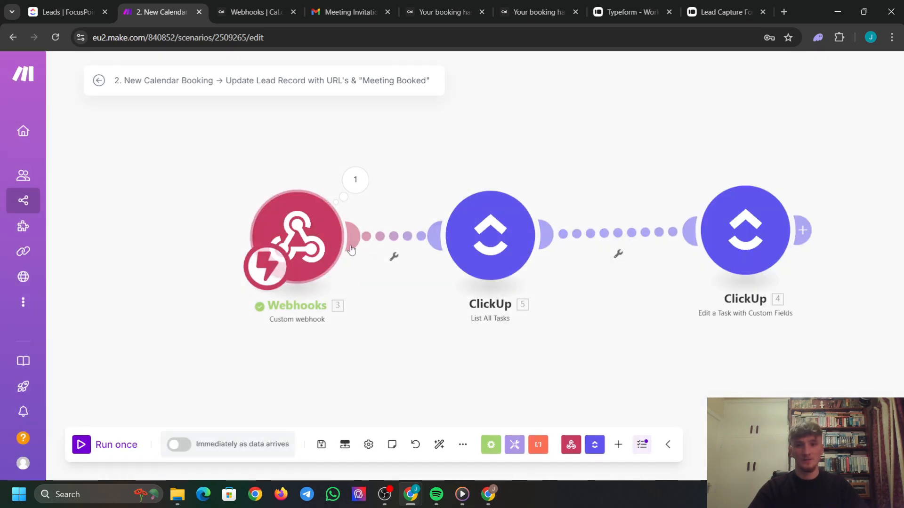
click(82, 445)
Close the extra booking confirmation and form pages and return to the invitation email.
click(631, 12)
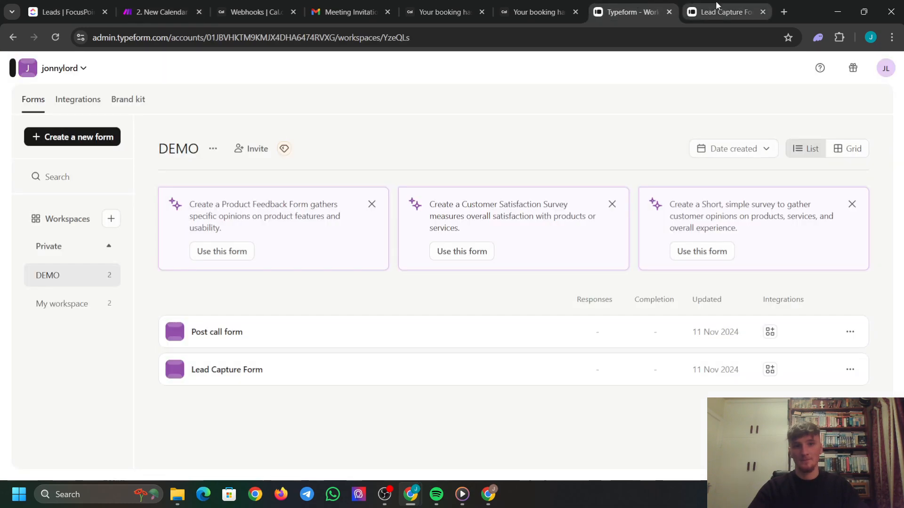
click(532, 11)
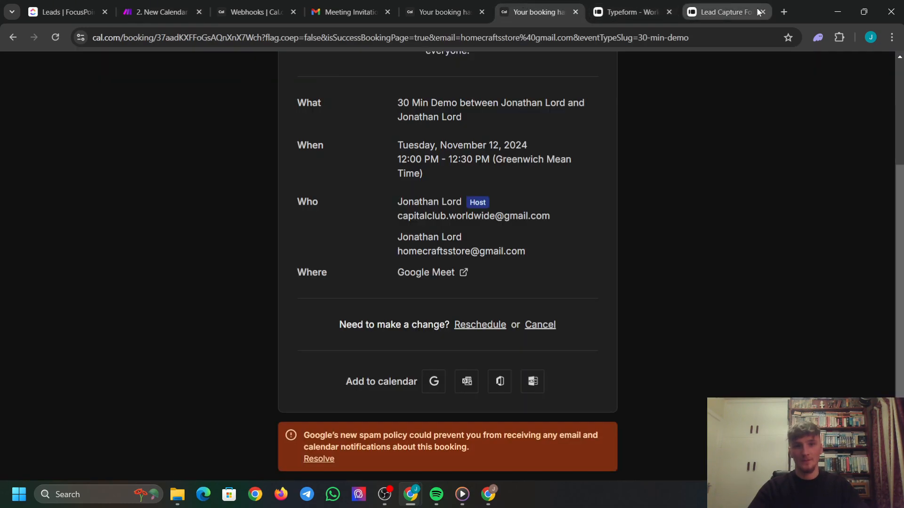
click(576, 13)
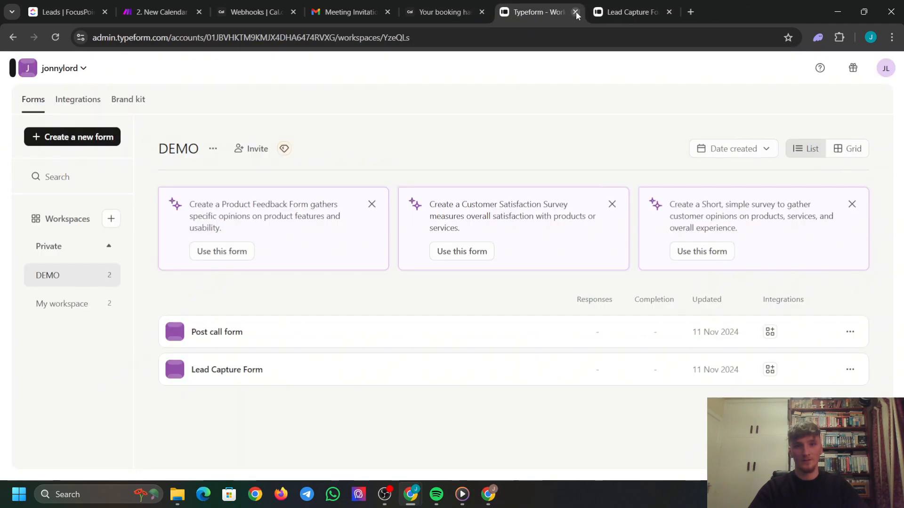
click(669, 12)
click(539, 13)
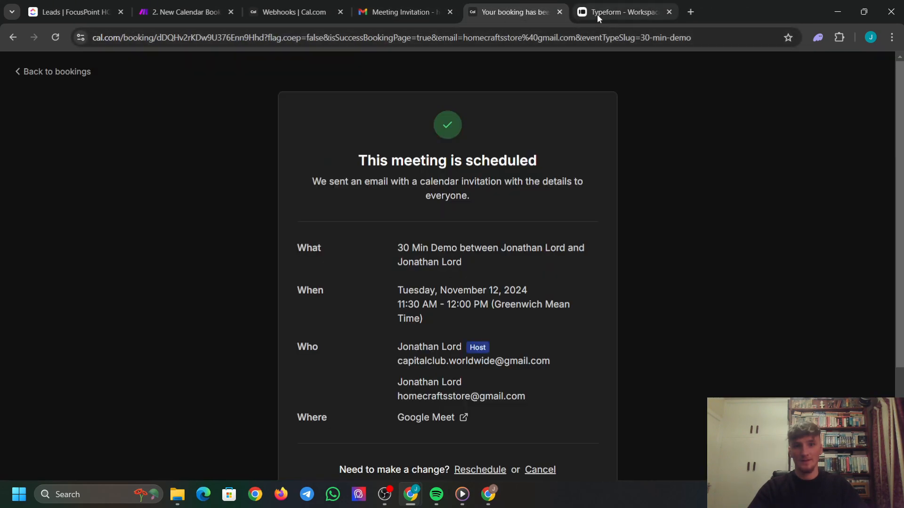
click(560, 12)
click(395, 12)
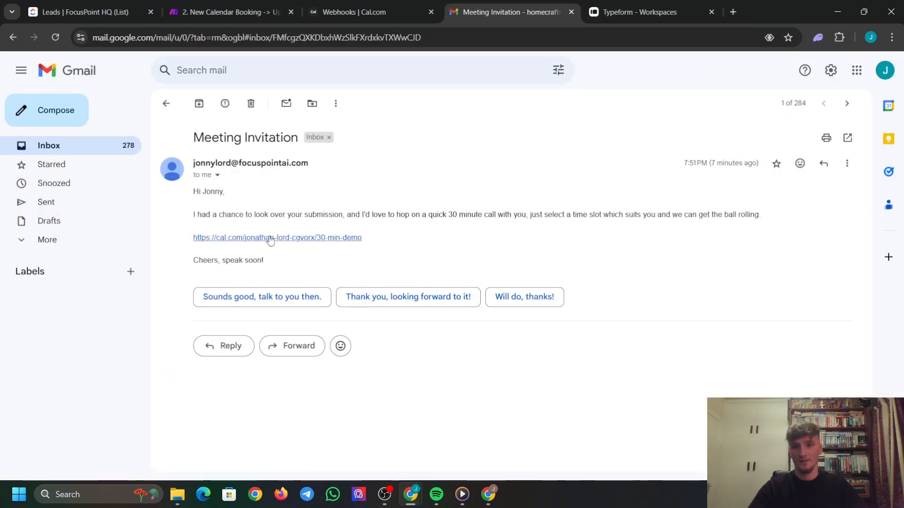
Book 13:00 on November 12 with the autofilled lead e-mail and confirm.
click(270, 241)
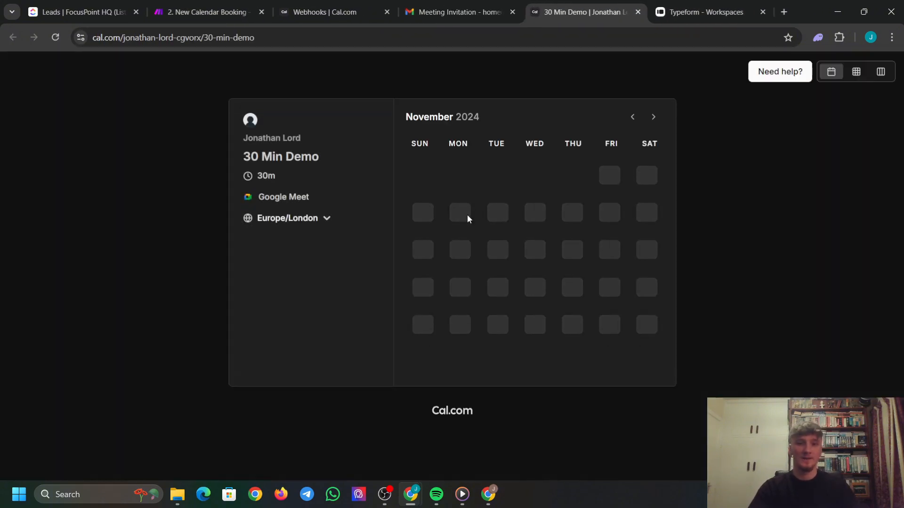
click(702, 200)
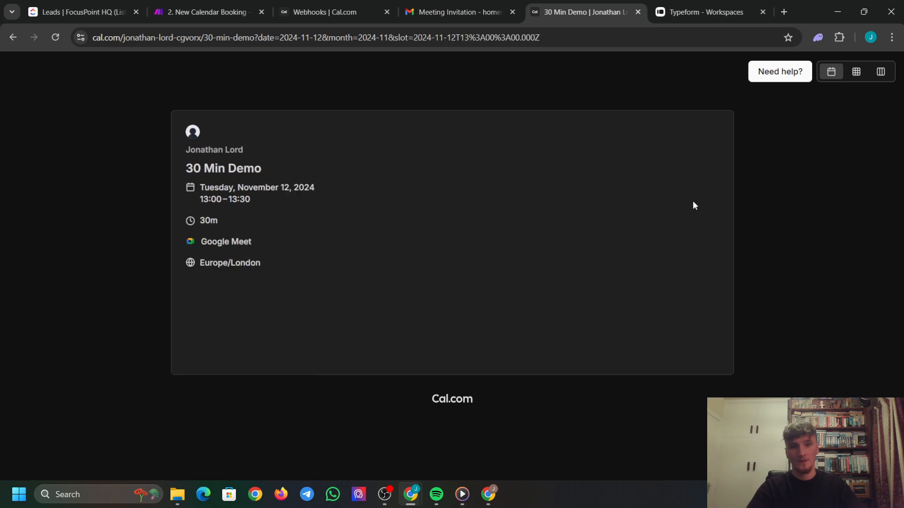
triple_click(601, 190)
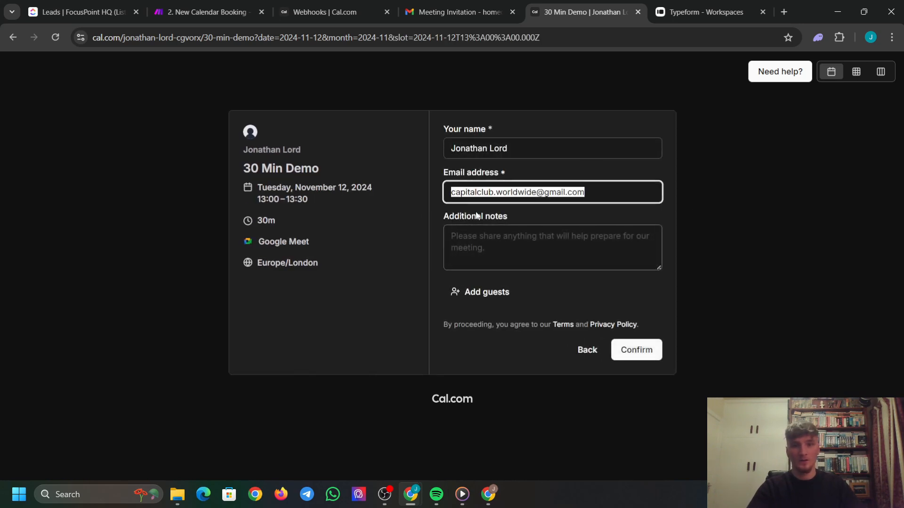
text(ho)
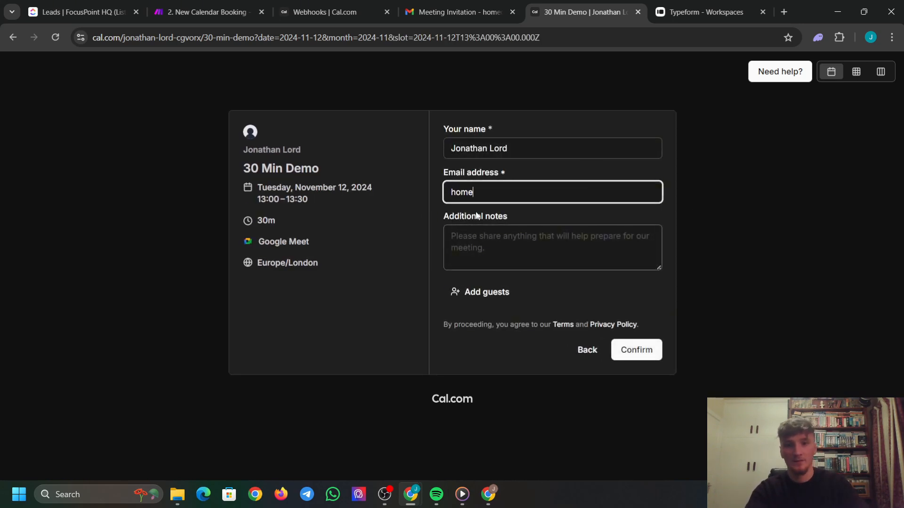
text(me)
click(580, 224)
click(638, 349)
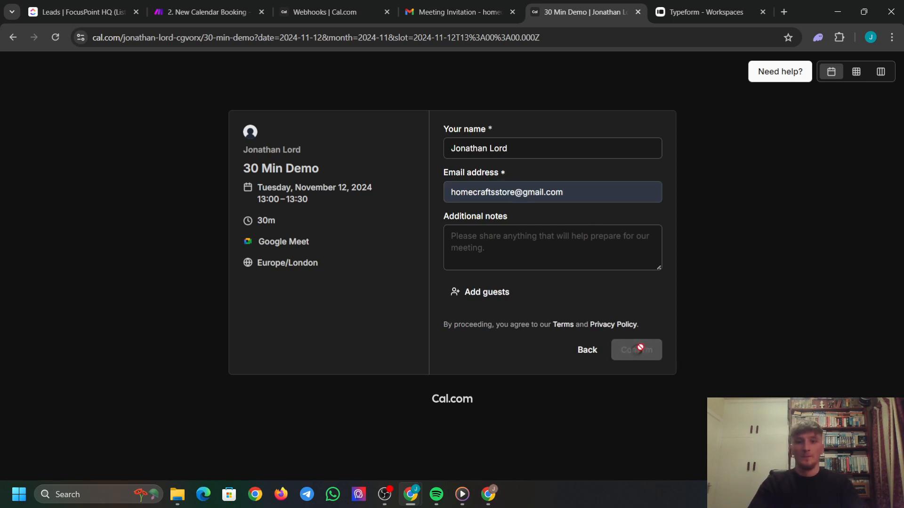
click(208, 12)
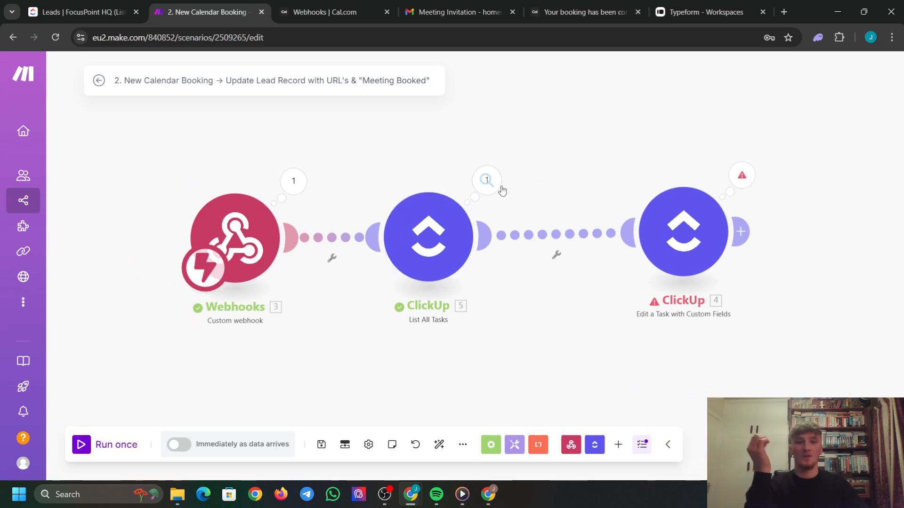
Create a filter named 'Email Matches' on the link into Edit a Task.
click(558, 254)
click(574, 267)
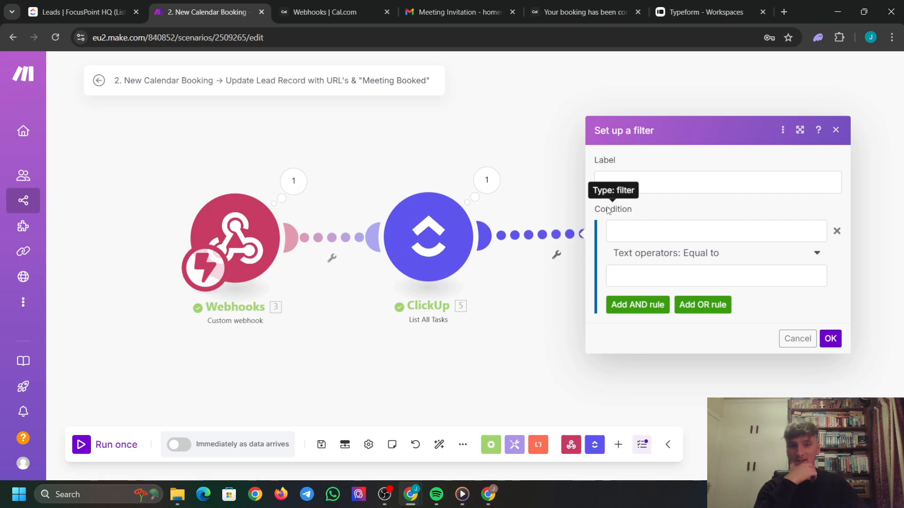
click(668, 187)
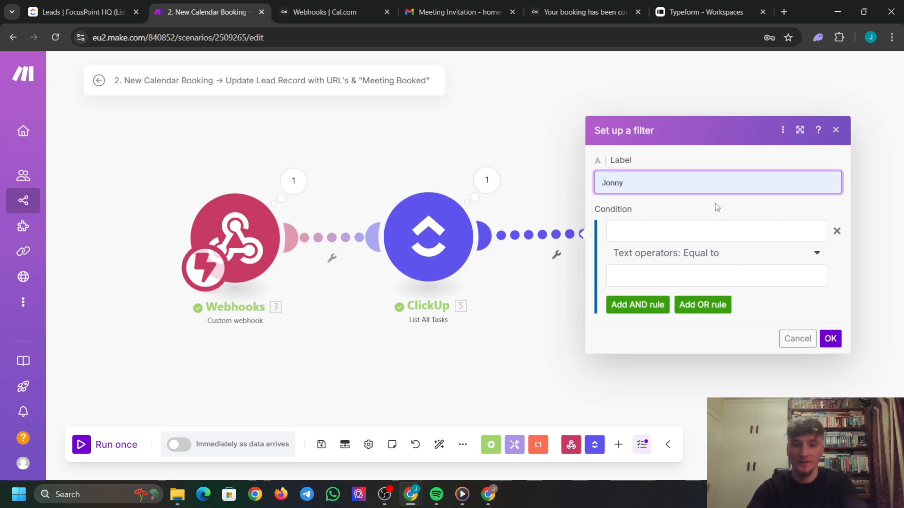
text(Email Matches)
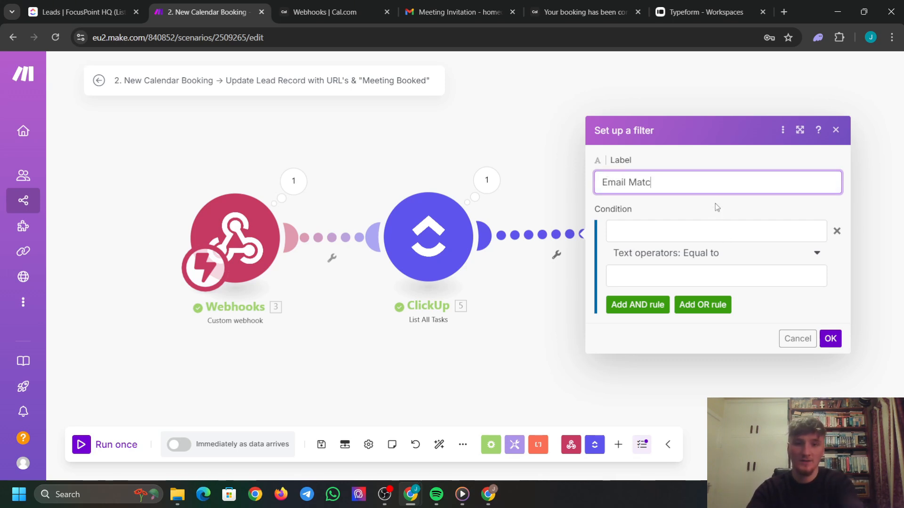
Use the task's Custom Fields: Email as the filter's first operand.
click(702, 231)
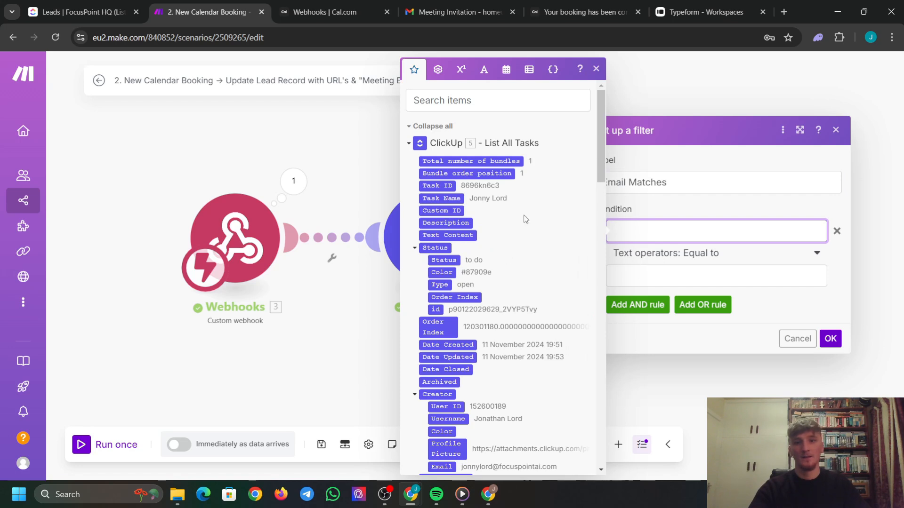
scroll(512, 242, down, 4)
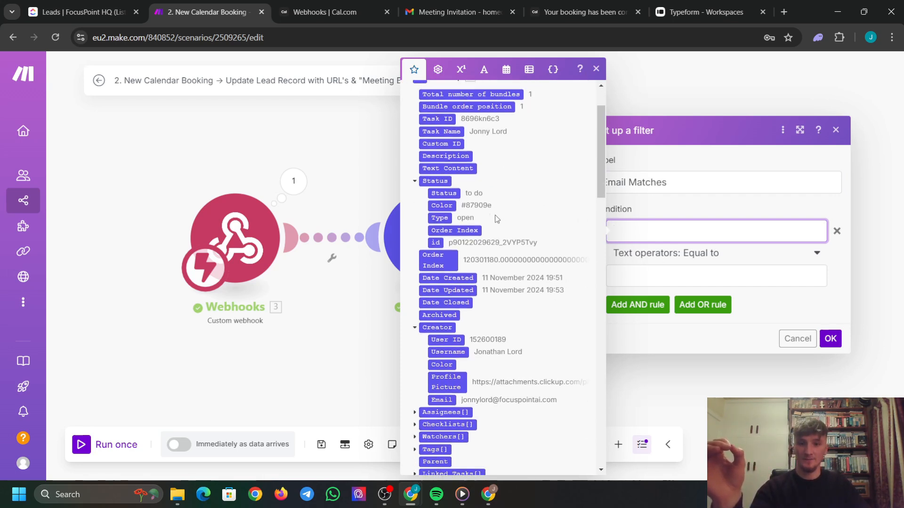
scroll(512, 243, down, 1)
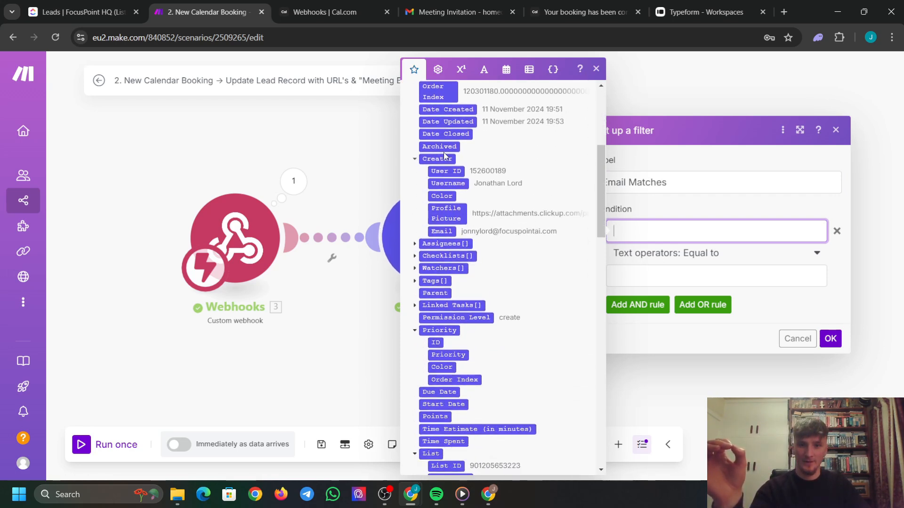
scroll(446, 302, down, 5)
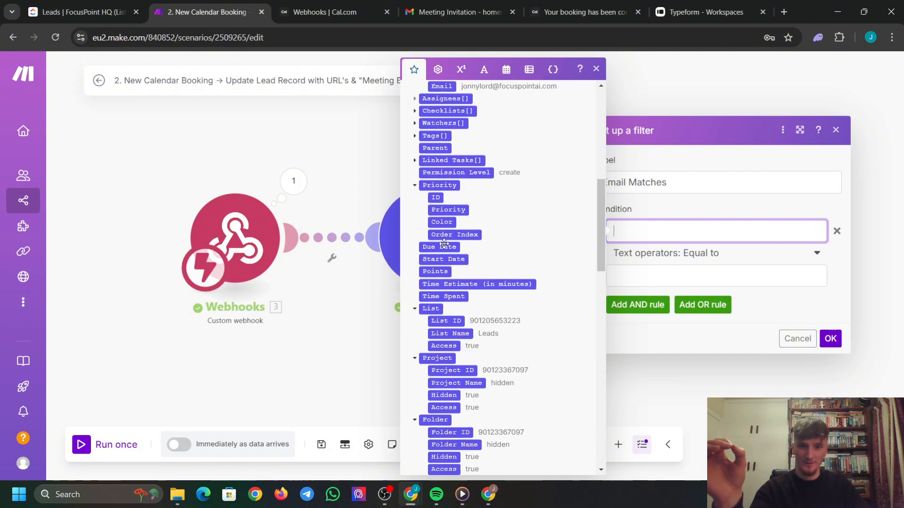
scroll(446, 313, down, 2)
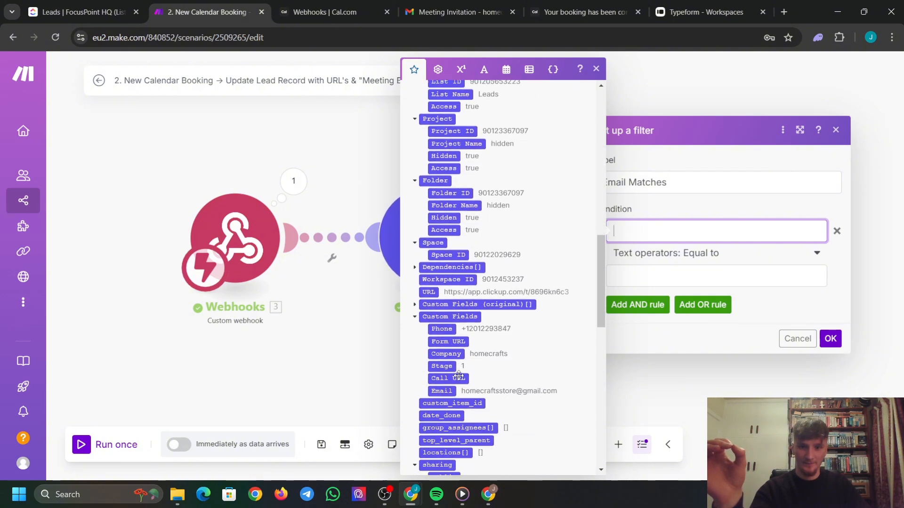
click(434, 363)
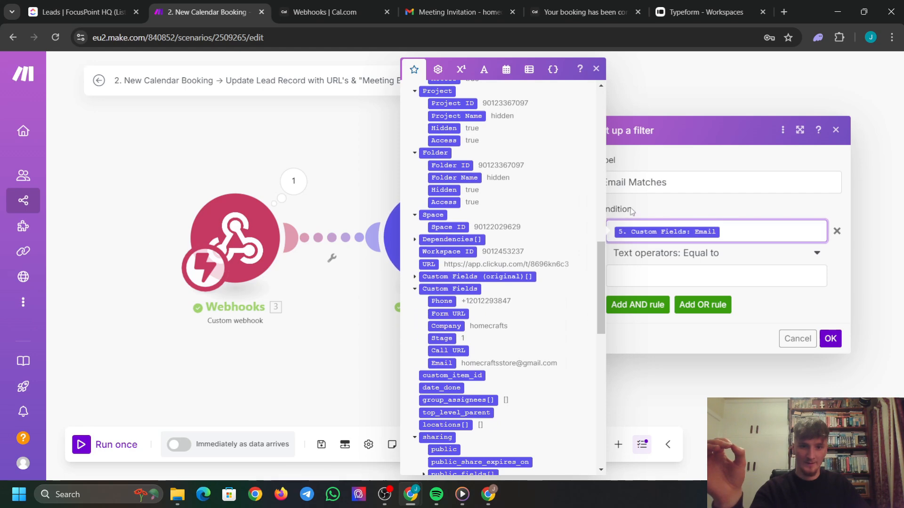
Require it to equal payload.attendees[]: email and save the filter.
click(613, 275)
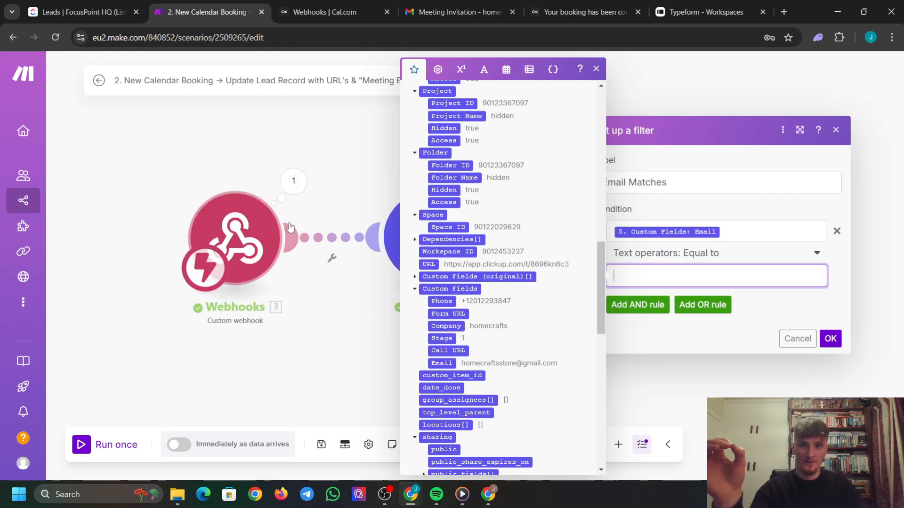
scroll(503, 262, down, 10)
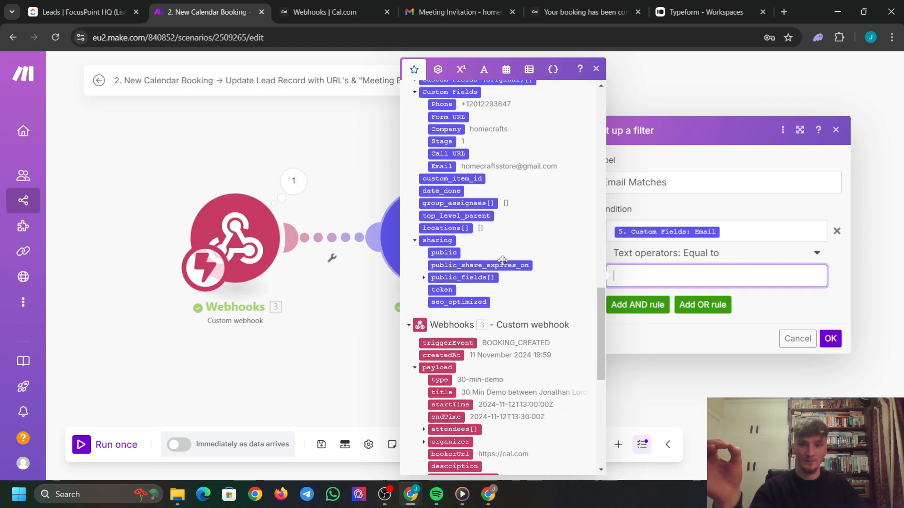
scroll(498, 221, down, 5)
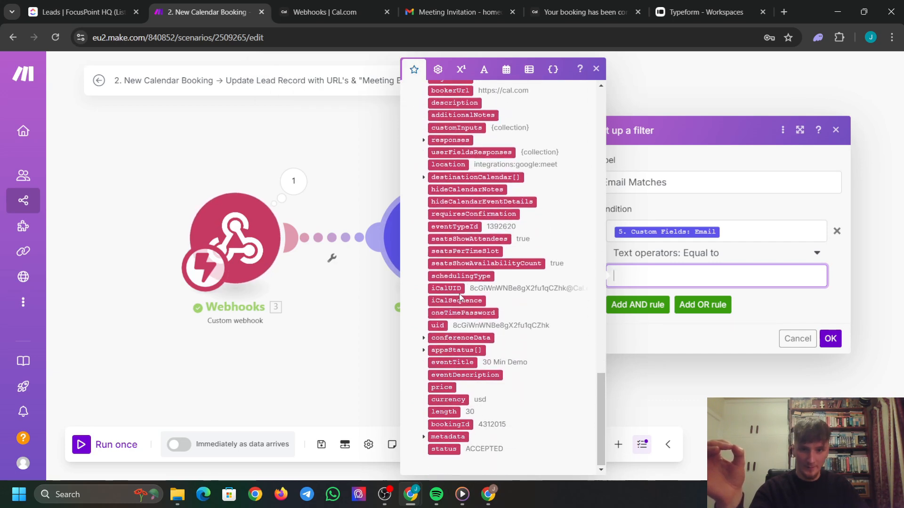
scroll(458, 273, up, 4)
scroll(459, 255, up, 1)
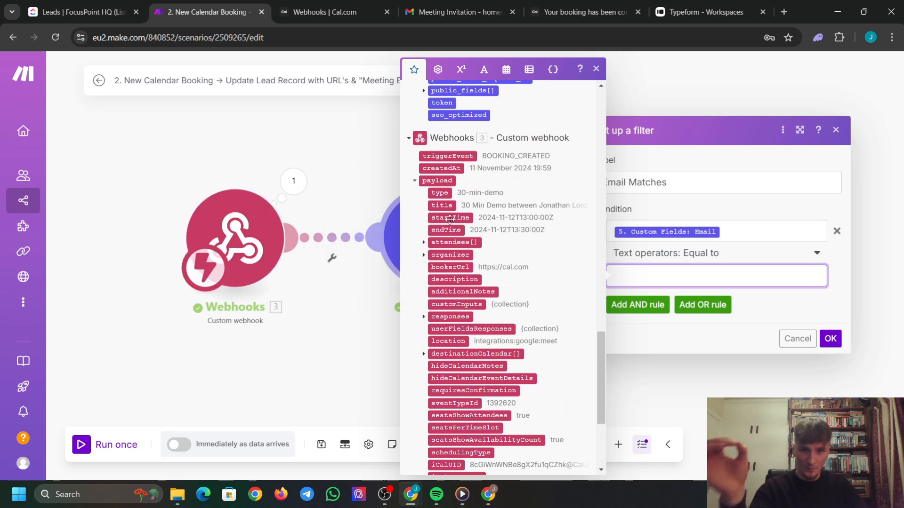
click(423, 242)
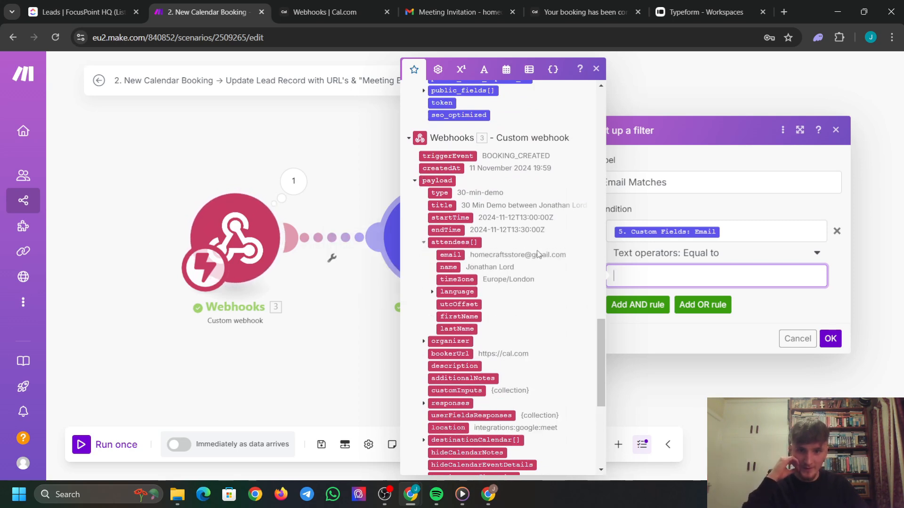
click(448, 255)
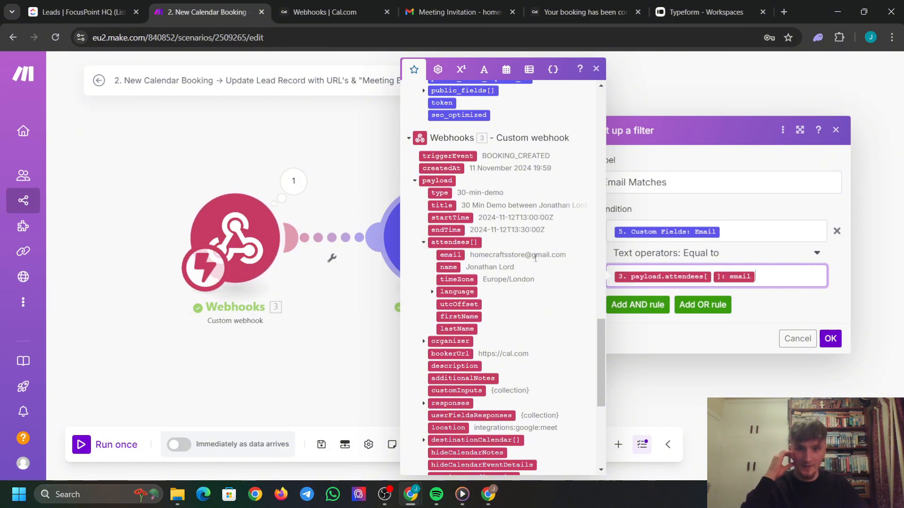
click(284, 239)
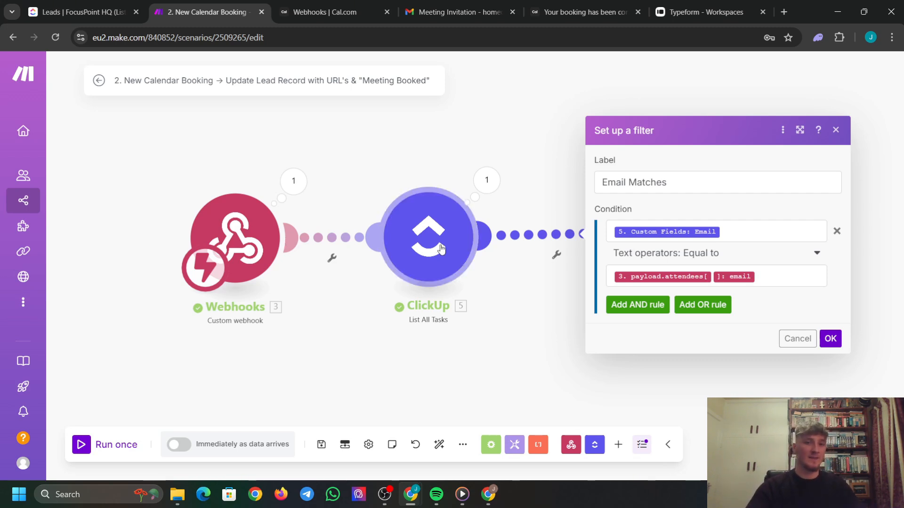
click(830, 339)
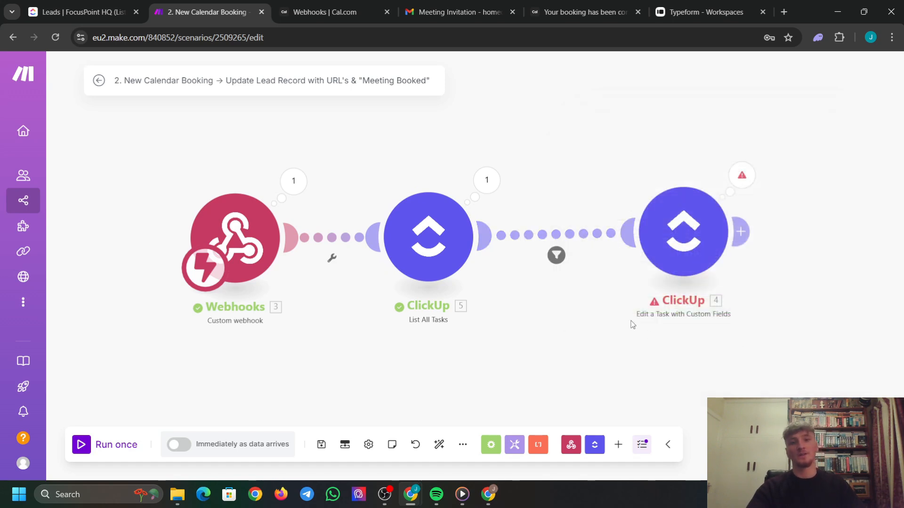
Point Edit a Task at FocusPoint HQ › Demo CRM Build › Folderless Lists › Leads.
click(678, 250)
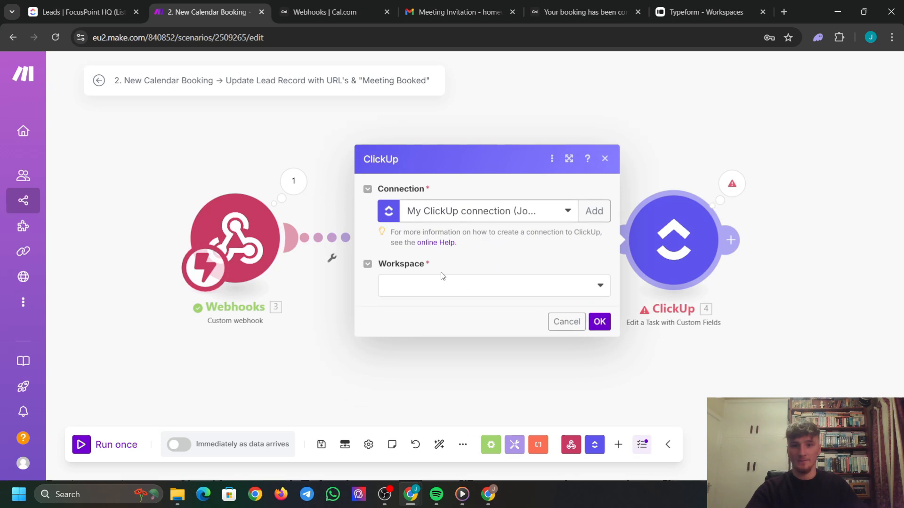
click(455, 285)
click(445, 306)
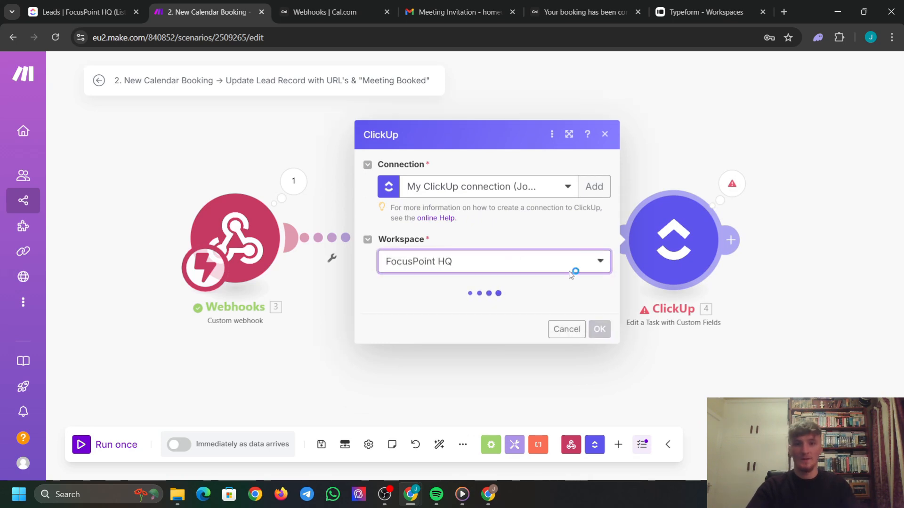
click(446, 317)
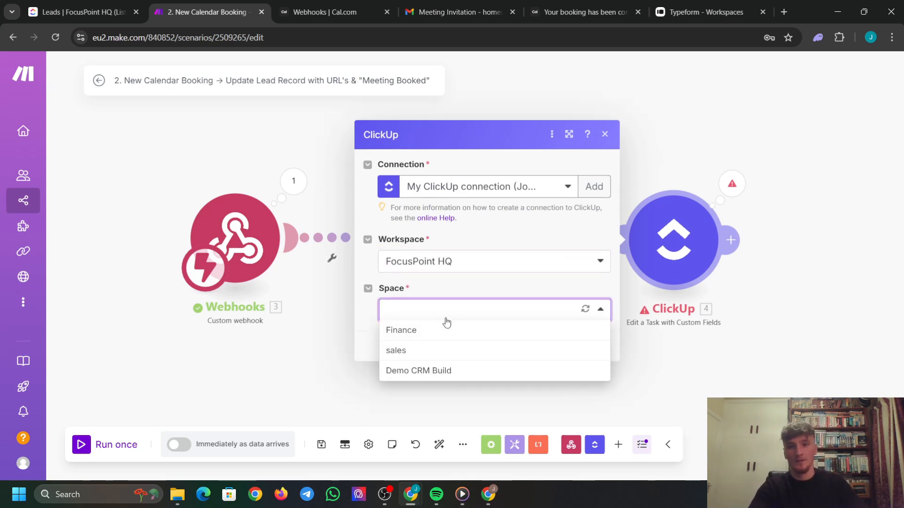
click(429, 369)
click(452, 338)
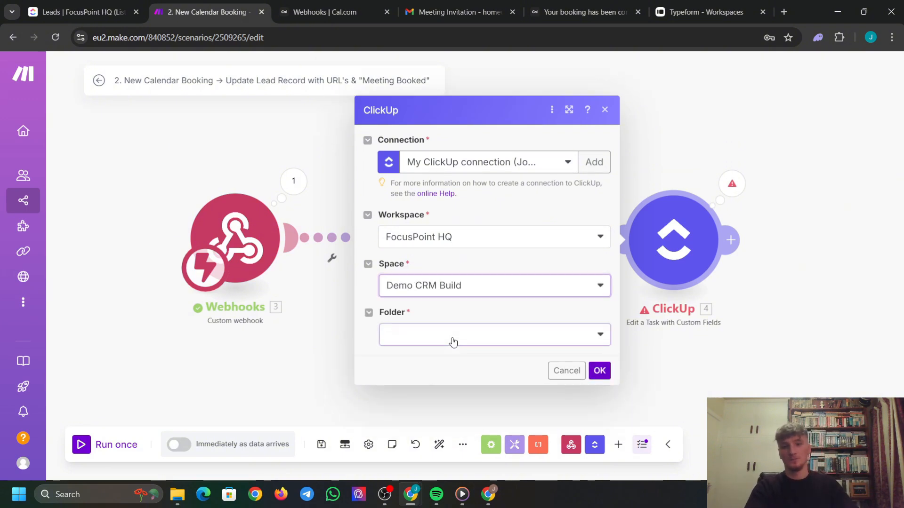
click(415, 358)
click(491, 355)
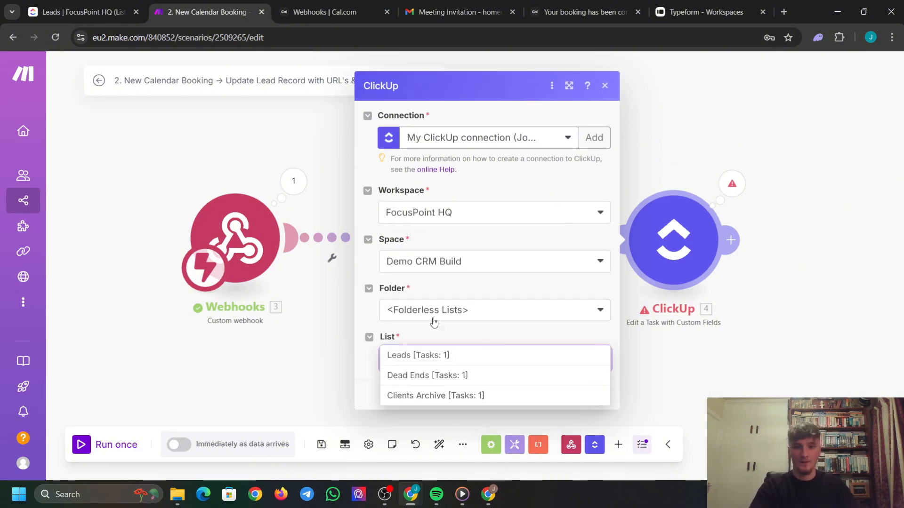
click(460, 362)
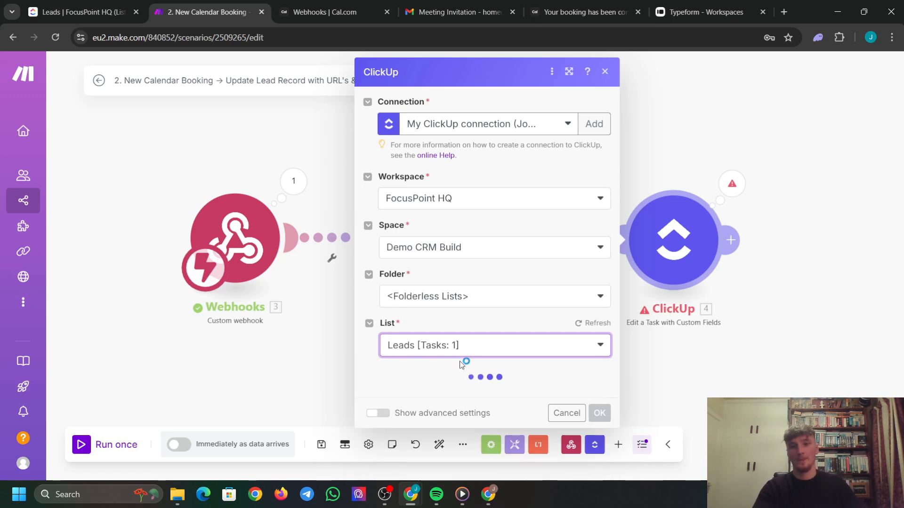
Map Task ID to ClickUp 5's Task ID from List All Tasks.
scroll(500, 382, down, 4)
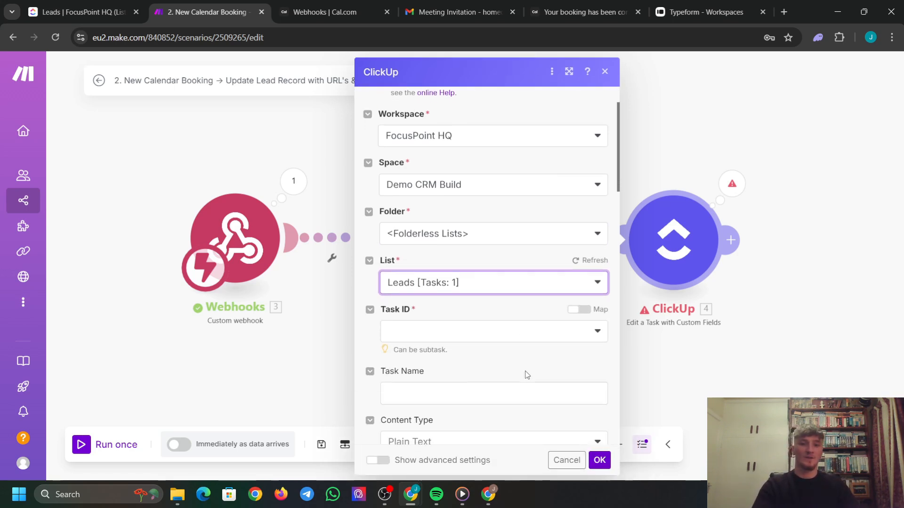
click(474, 224)
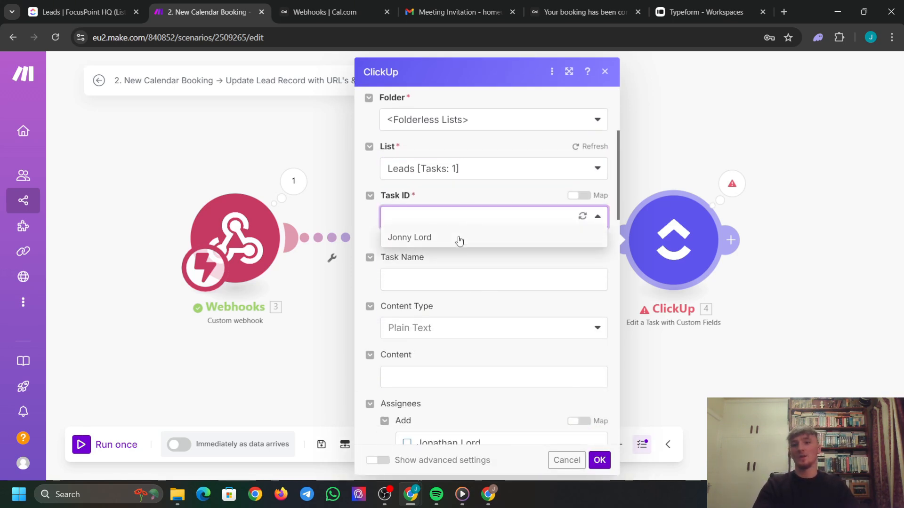
click(578, 196)
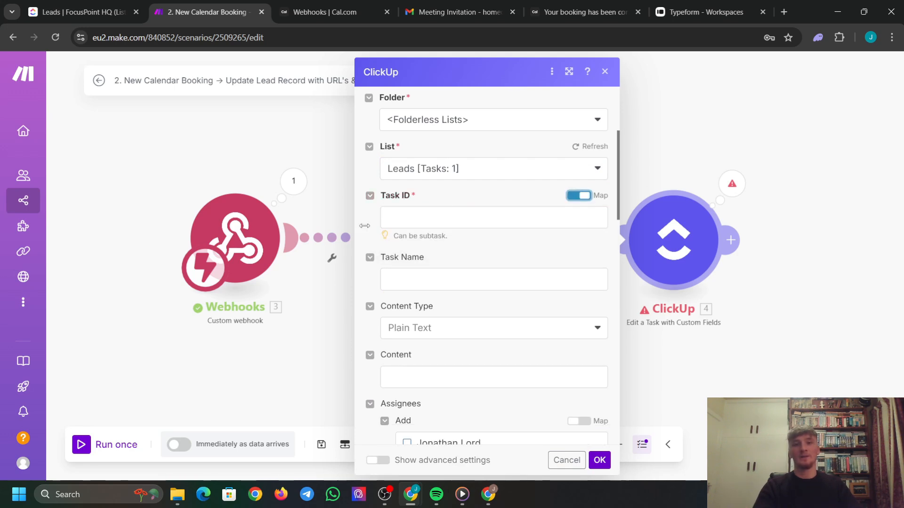
click(438, 215)
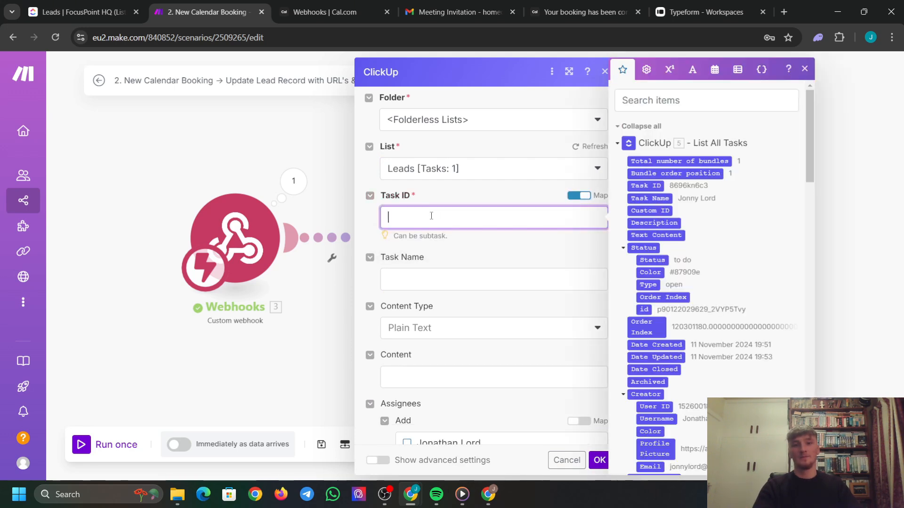
click(649, 186)
click(494, 244)
scroll(499, 282, down, 7)
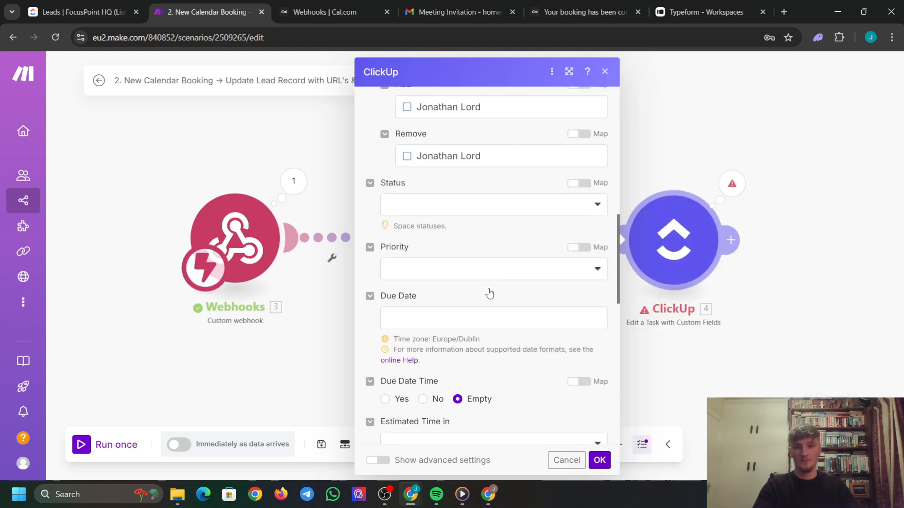
scroll(490, 294, down, 12)
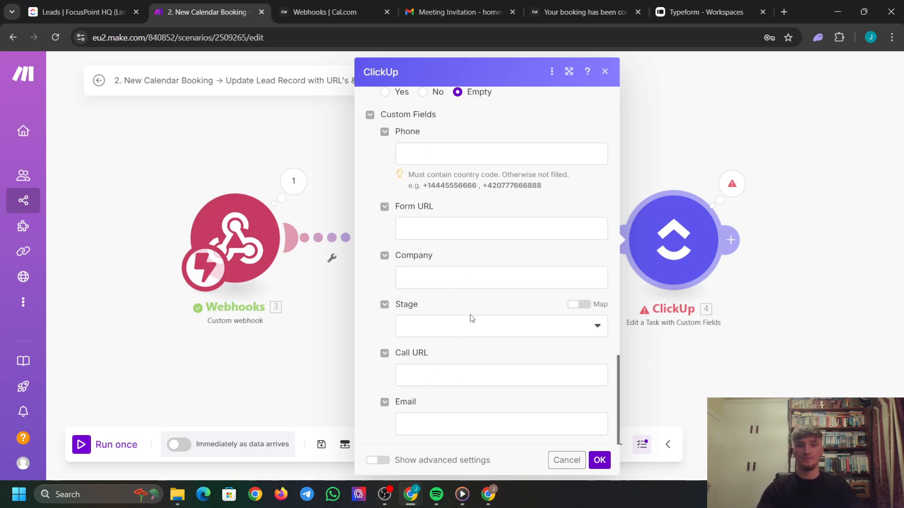
Set Stage to Meeting Booked and map the booking metadata videoCallUrl into Call URL.
click(465, 335)
click(480, 358)
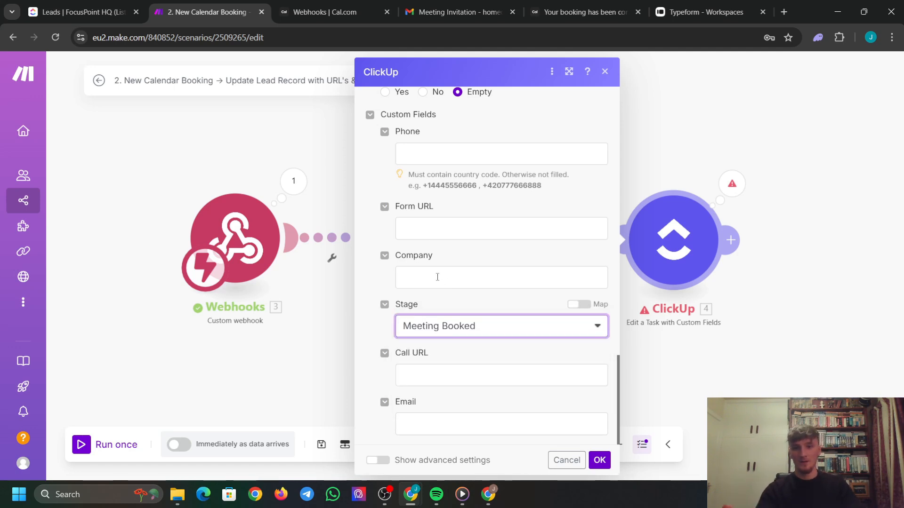
click(447, 379)
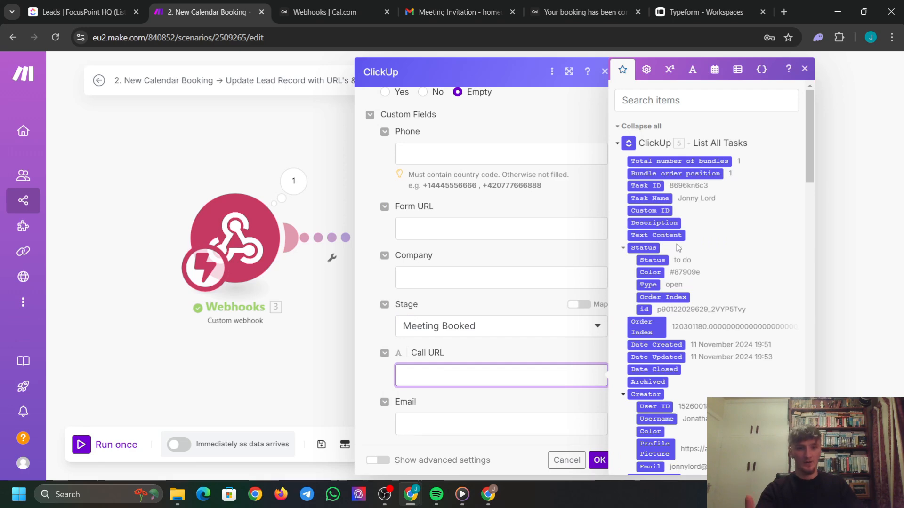
scroll(677, 235, down, 10)
scroll(676, 235, down, 5)
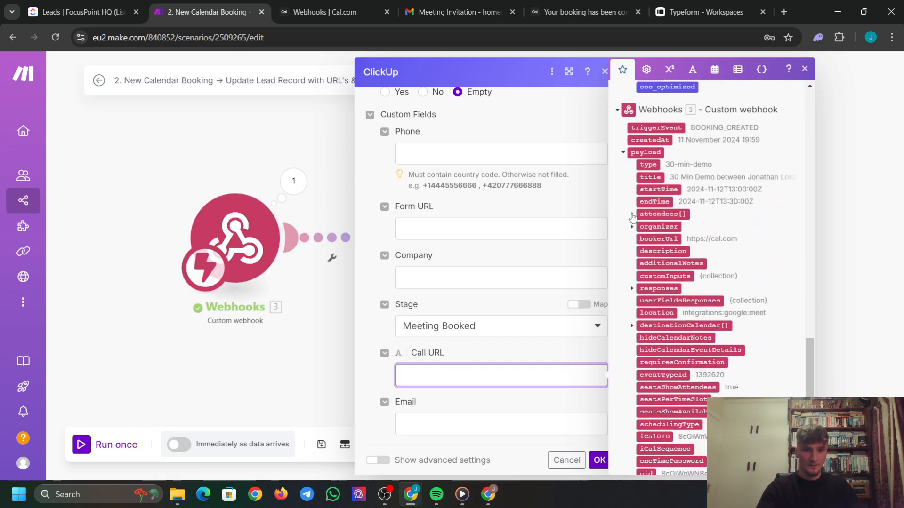
scroll(683, 235, down, 3)
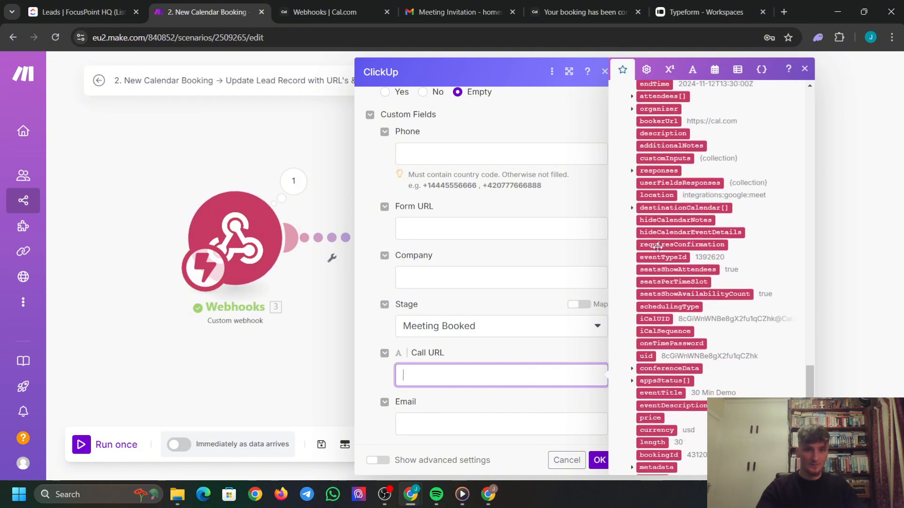
scroll(707, 236, down, 1)
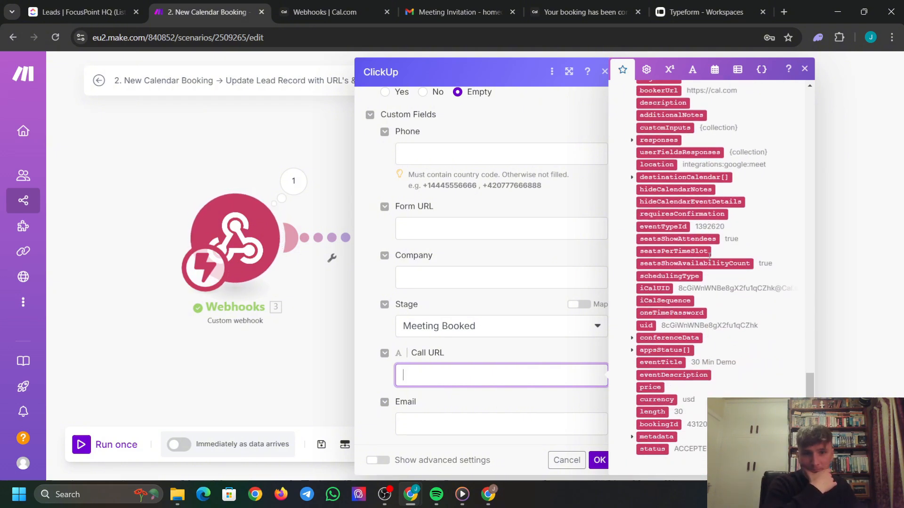
click(632, 437)
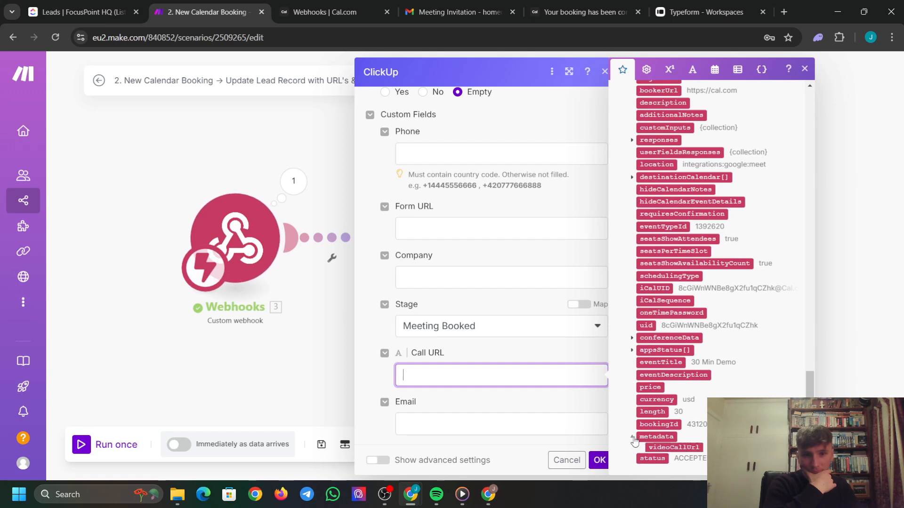
click(674, 449)
click(520, 348)
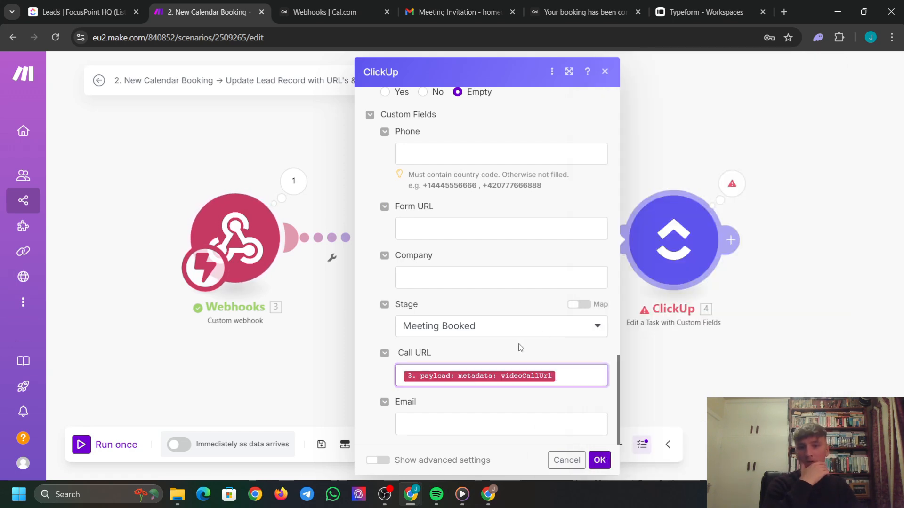
Turn Due Date Time on and map the booking's startTime into Due Date.
scroll(483, 310, up, 4)
scroll(484, 297, up, 3)
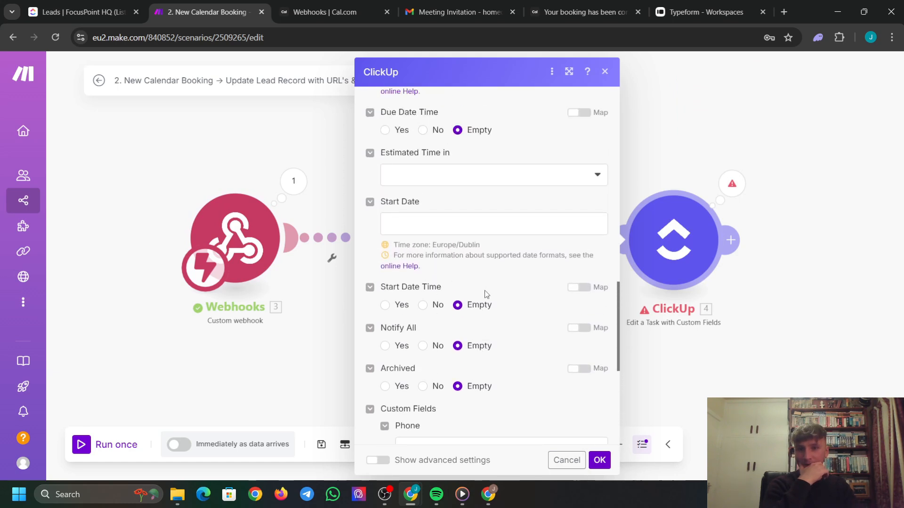
scroll(445, 194, up, 5)
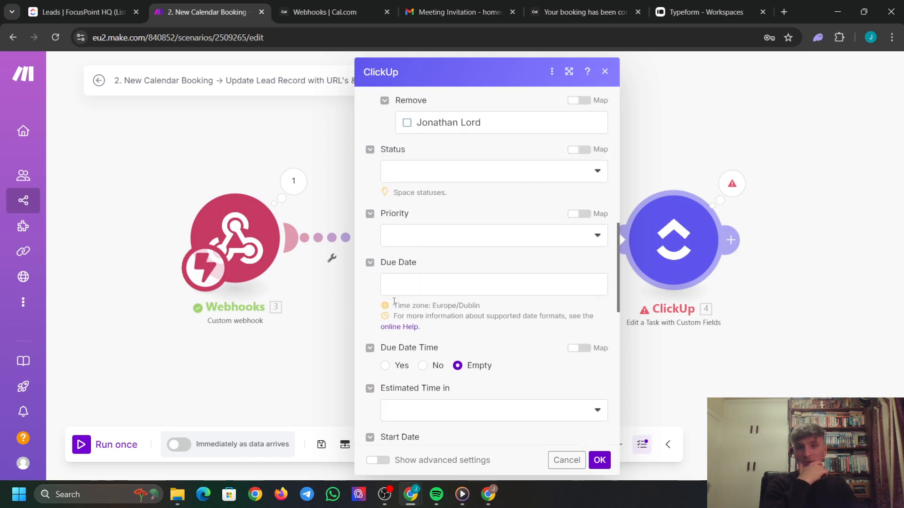
click(388, 366)
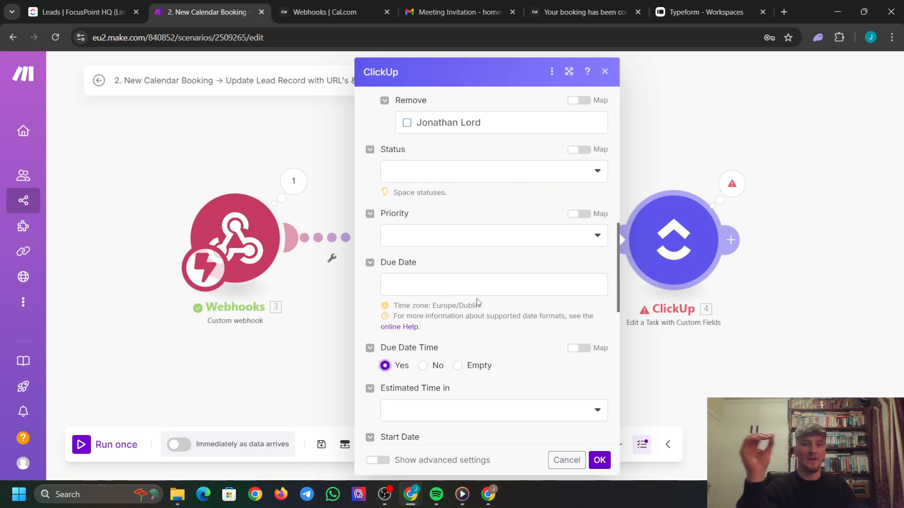
click(477, 284)
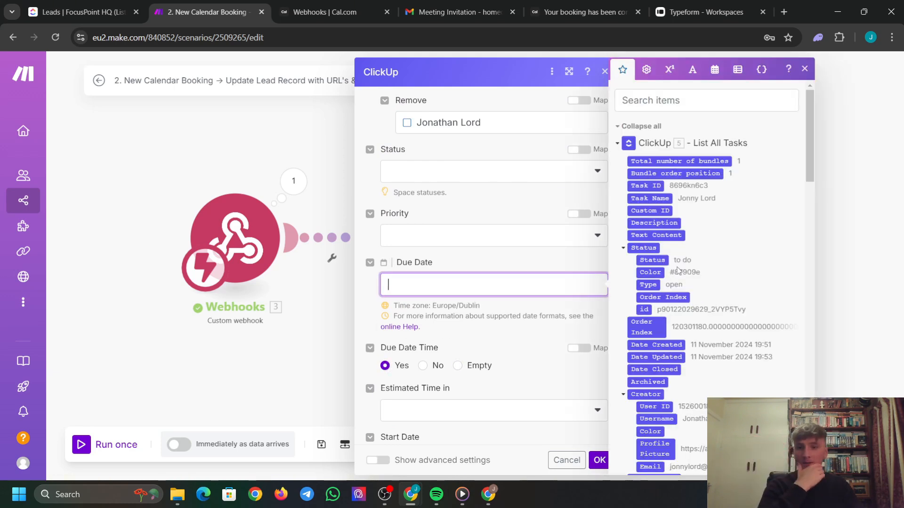
scroll(677, 269, down, 15)
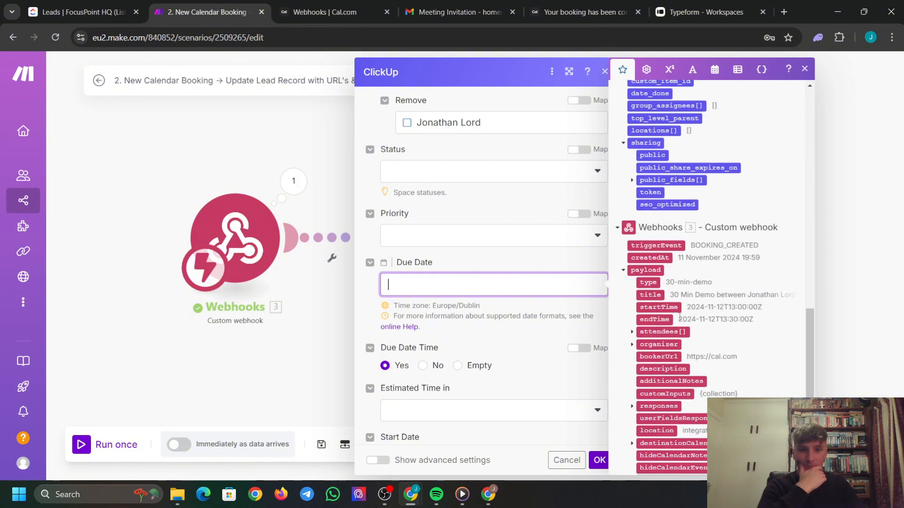
click(657, 307)
click(512, 256)
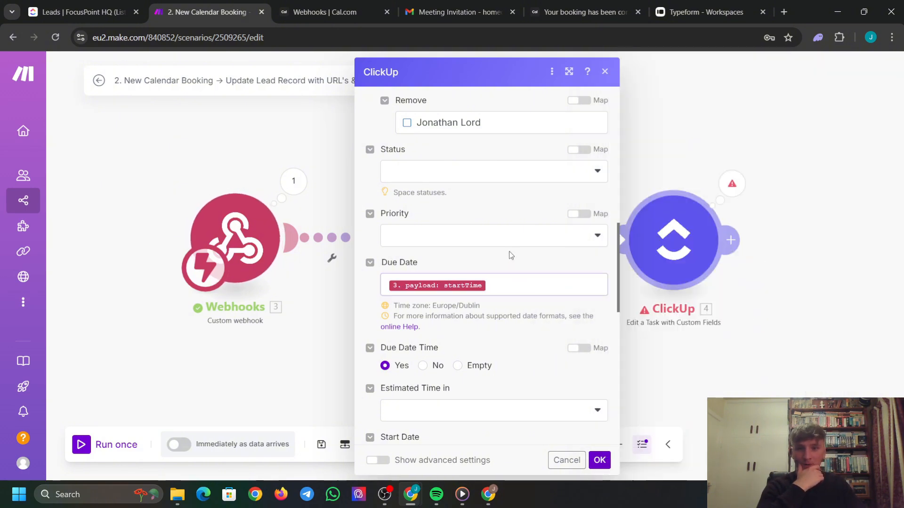
scroll(565, 306, down, 7)
Confirm the Edit a Task settings, glance at ClickUp Leads, and start Run once in Make.
click(600, 460)
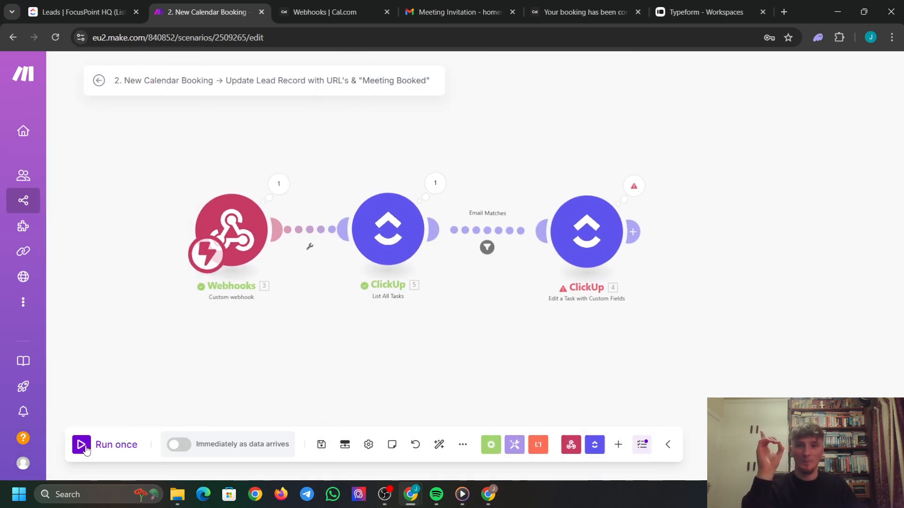
click(76, 9)
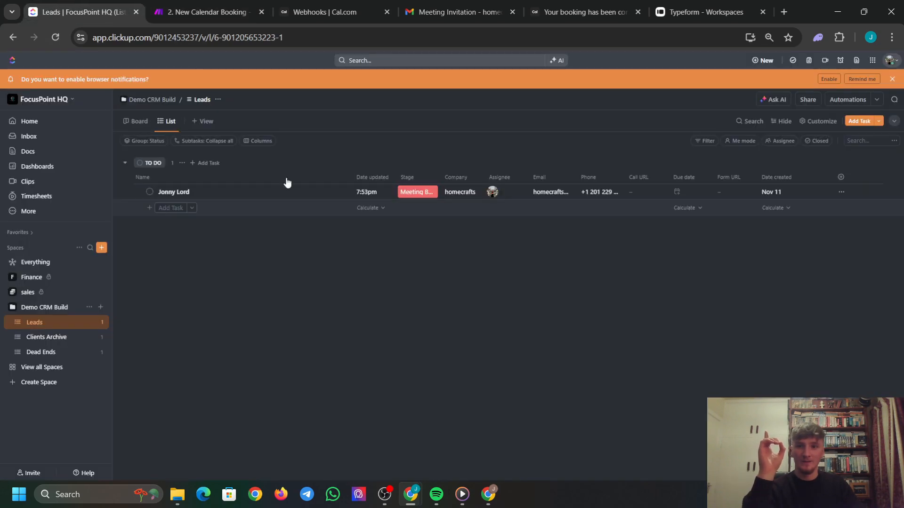
click(227, 13)
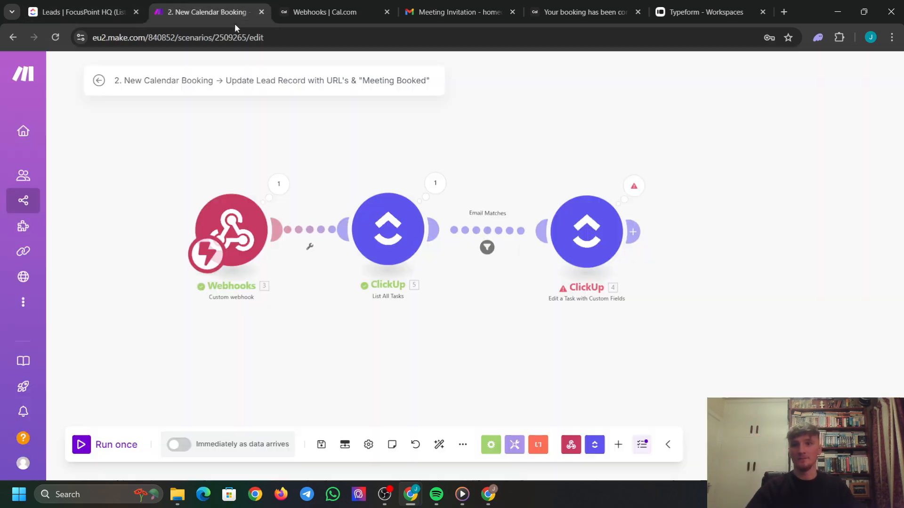
click(78, 444)
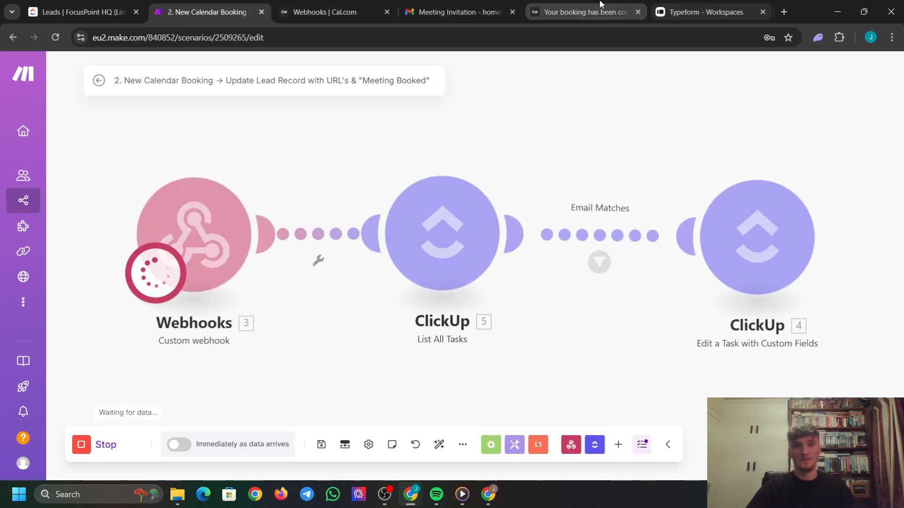
click(600, 4)
Book the 30 Min Demo at 12:30 on November 12 under the lead's e-mail.
click(459, 11)
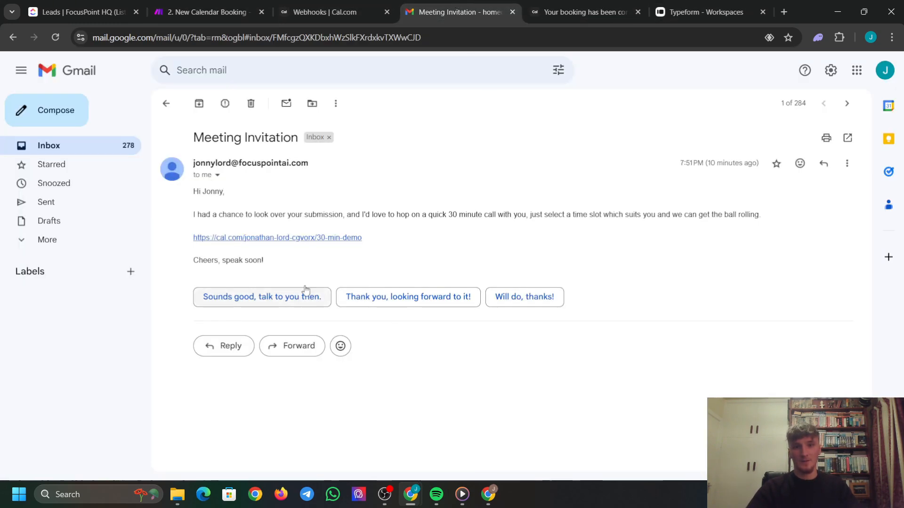
click(310, 238)
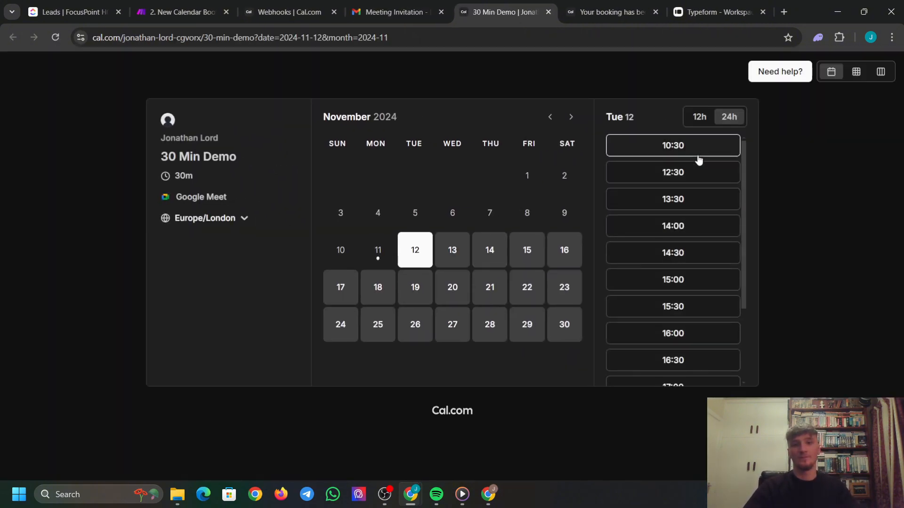
click(688, 177)
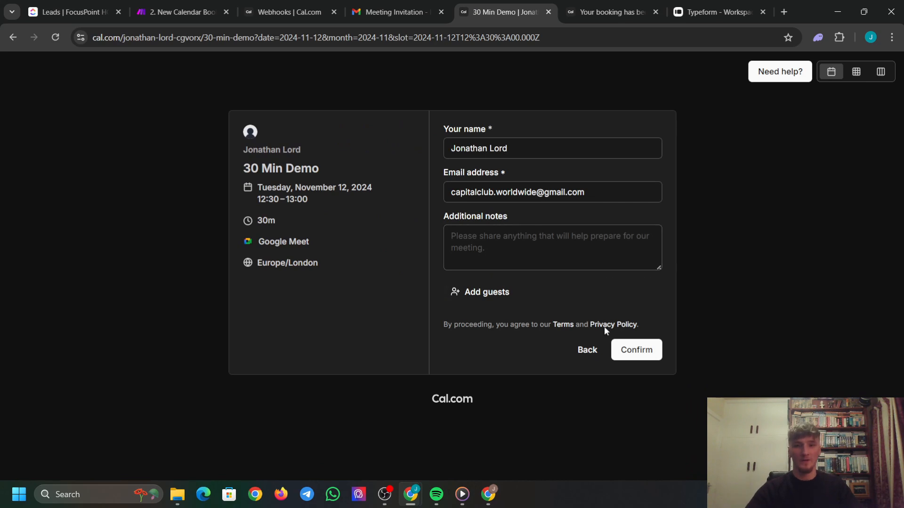
drag(604, 192, 398, 189)
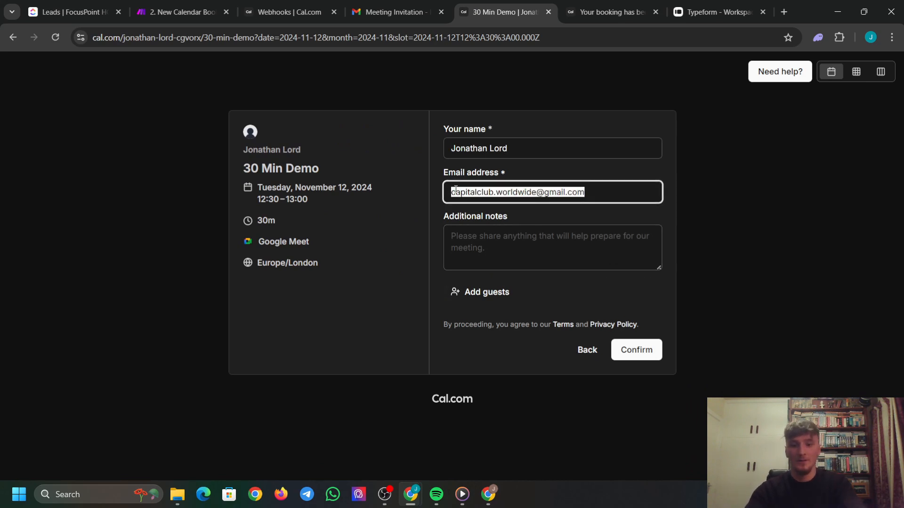
text(hom)
click(529, 216)
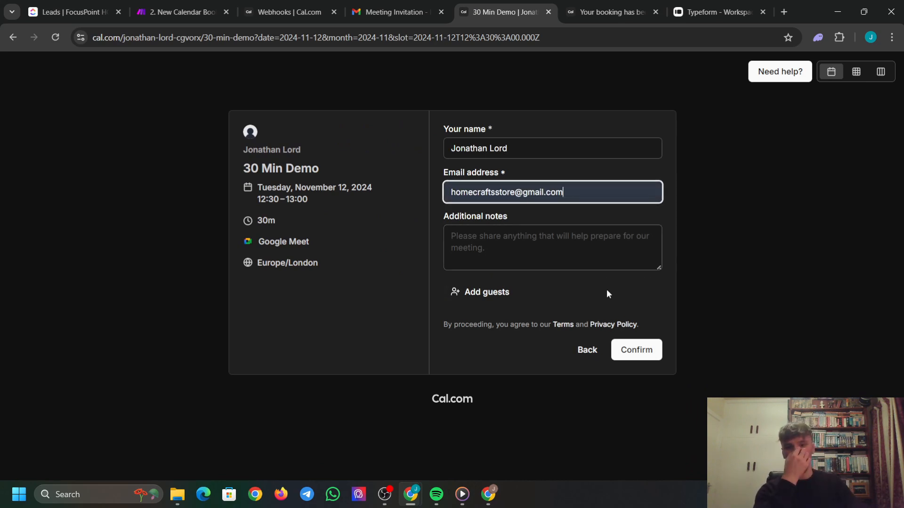
click(633, 354)
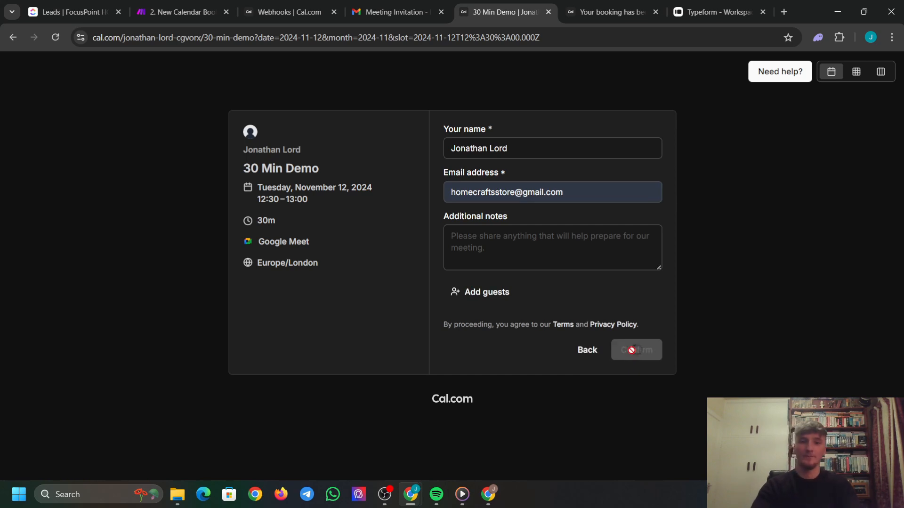
click(181, 12)
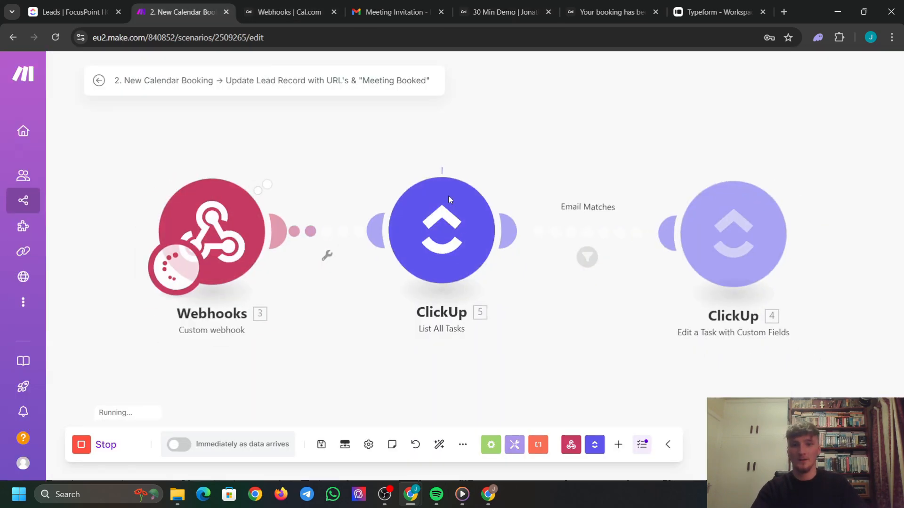
Check what passed the Email Matches filter, close it, and go to ClickUp Leads.
scroll(508, 231, up, 3)
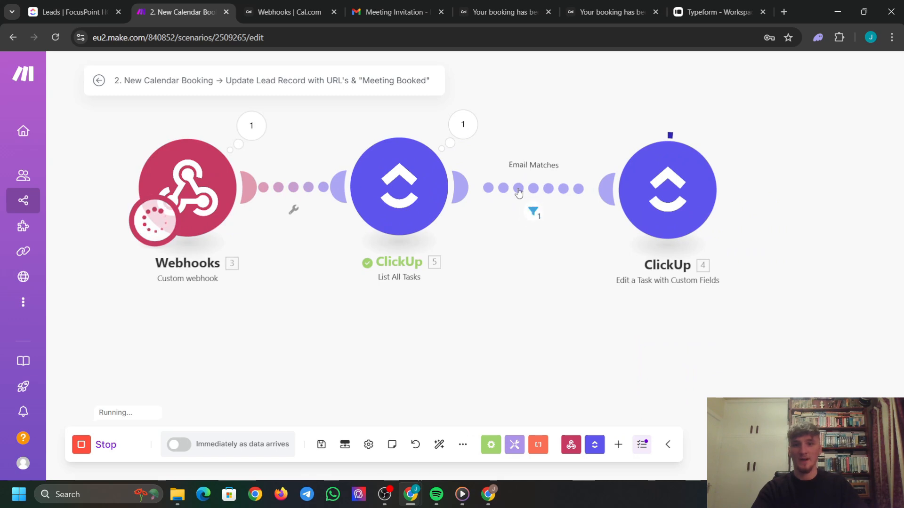
click(531, 219)
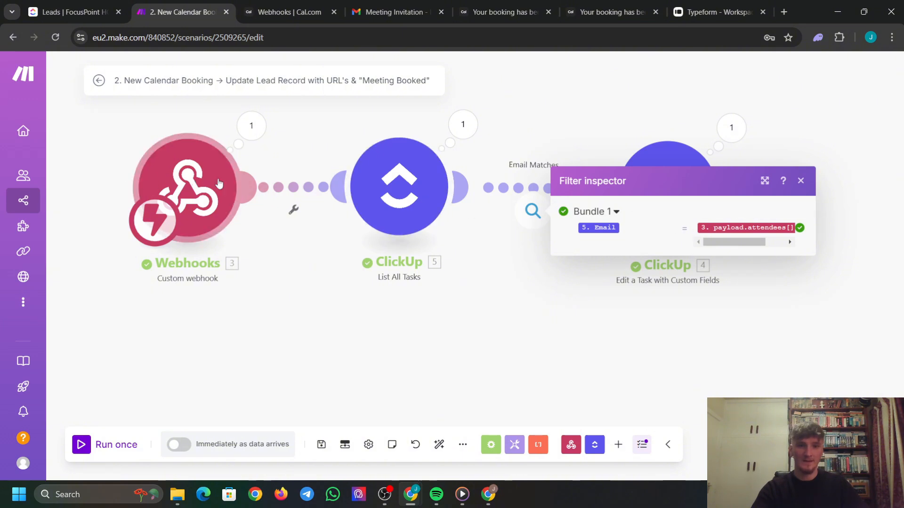
click(800, 181)
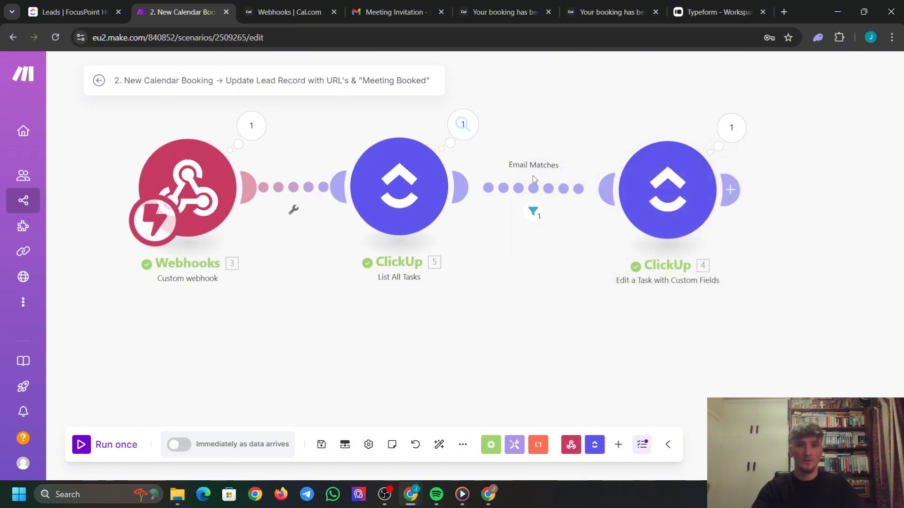
scroll(515, 256, down, 5)
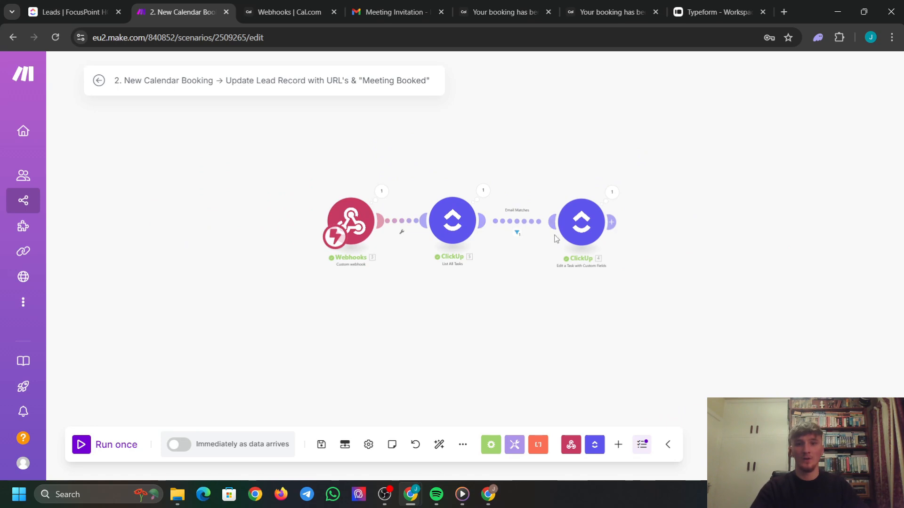
click(66, 11)
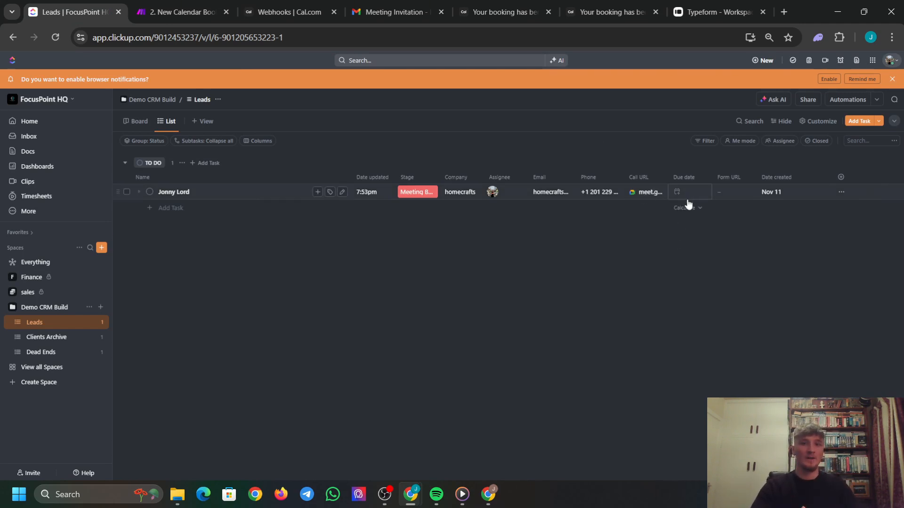
Reload the ClickUp Leads list to show the lead's Meeting Booked stage and Call URL.
click(53, 41)
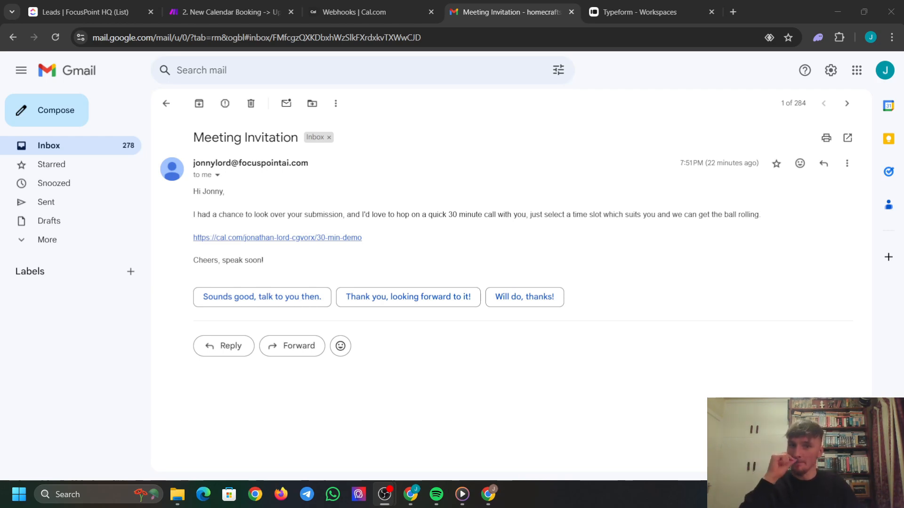
Add a new Typeform List Forms module to the scenario canvas.
click(658, 104)
click(226, 11)
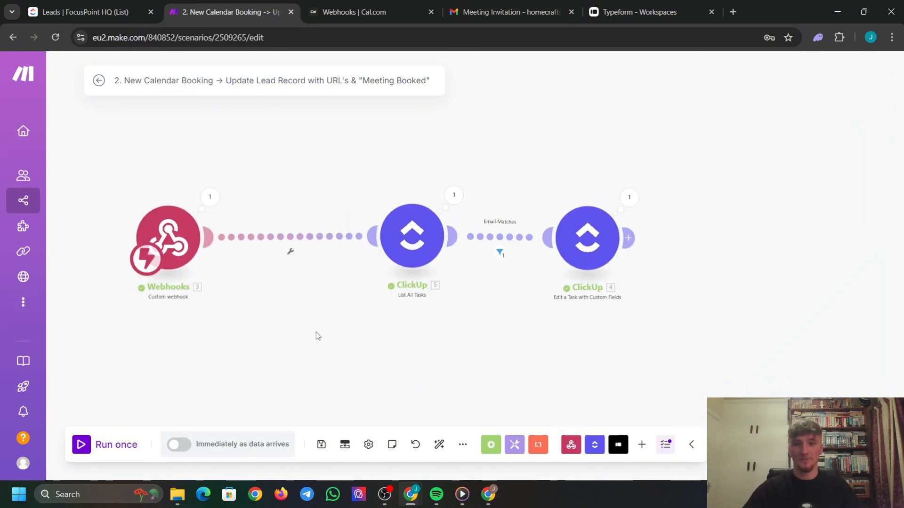
right_click(346, 338)
click(397, 345)
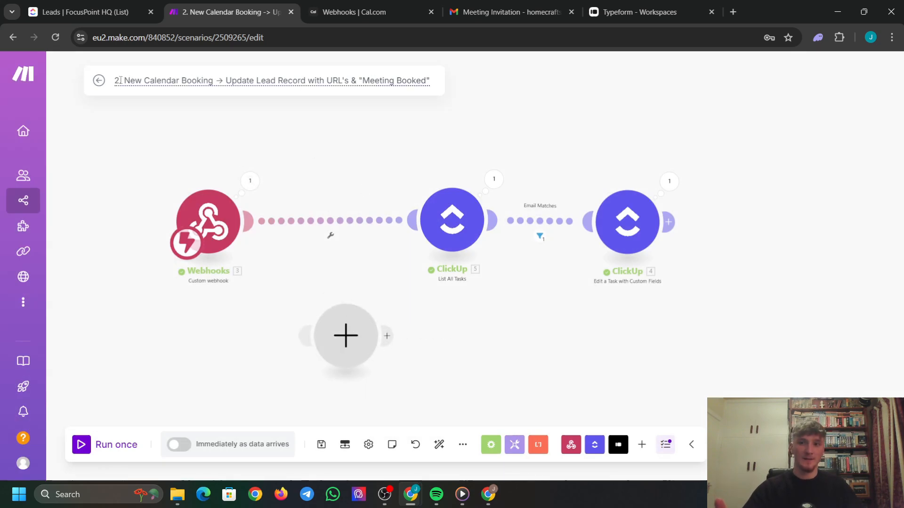
click(346, 336)
click(440, 285)
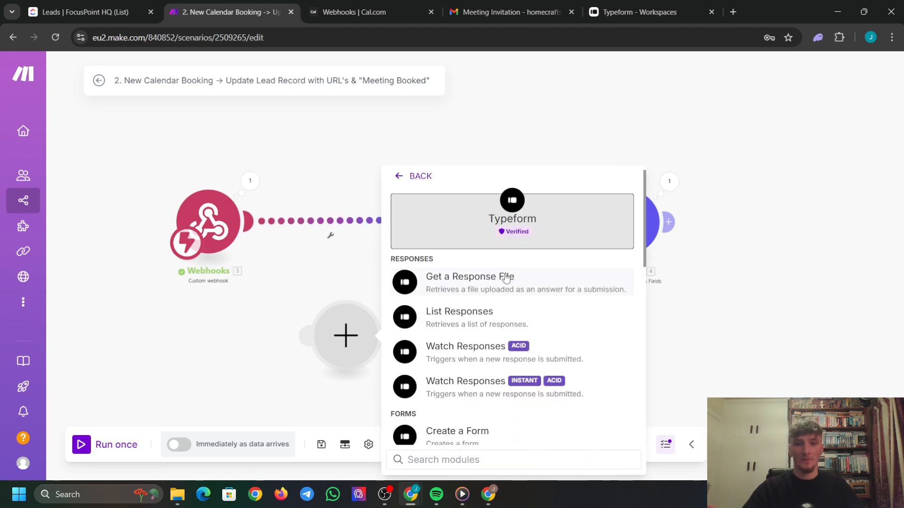
scroll(513, 318, down, 1)
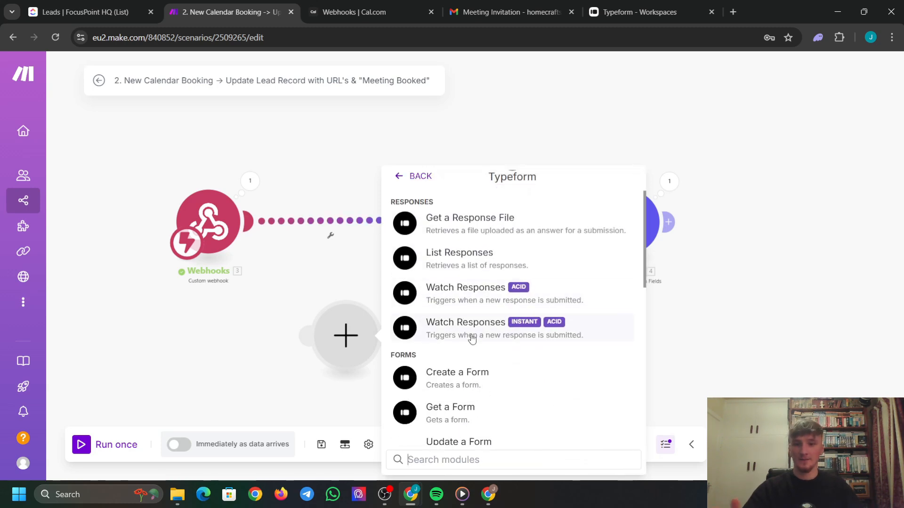
scroll(490, 332, down, 5)
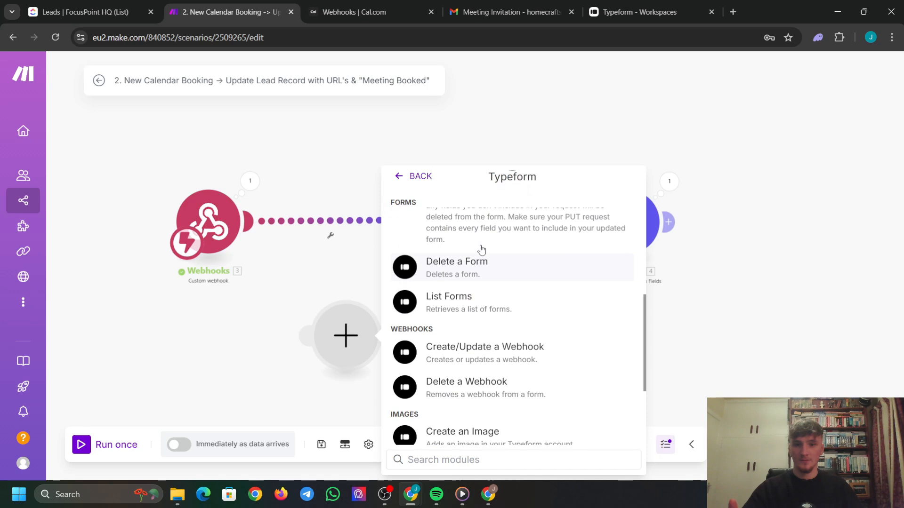
click(493, 314)
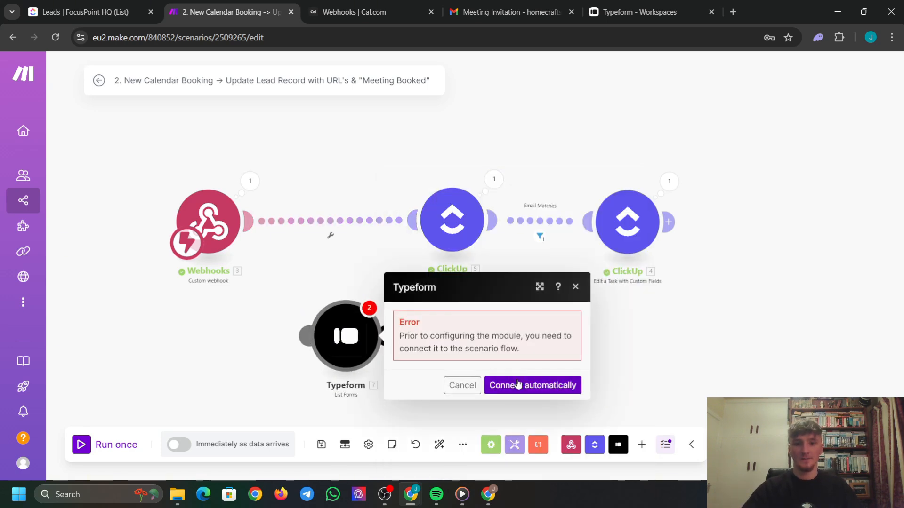
click(517, 385)
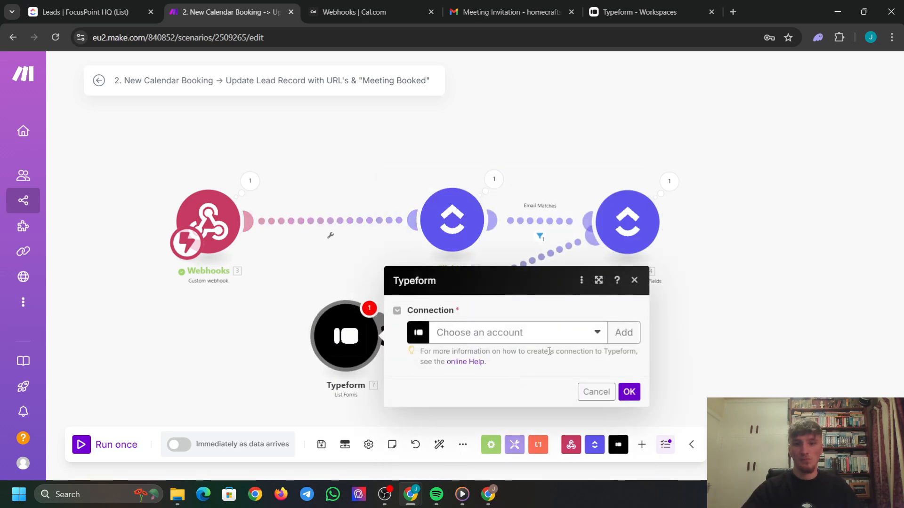
click(634, 281)
Unlink Typeform from ClickUp and place it between Webhooks and List All Tasks.
right_click(487, 279)
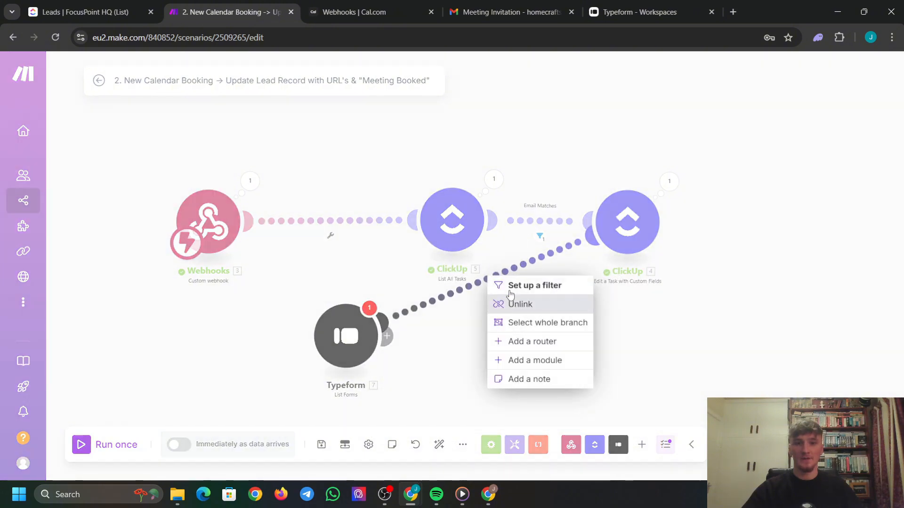
click(519, 305)
drag(336, 346, 311, 237)
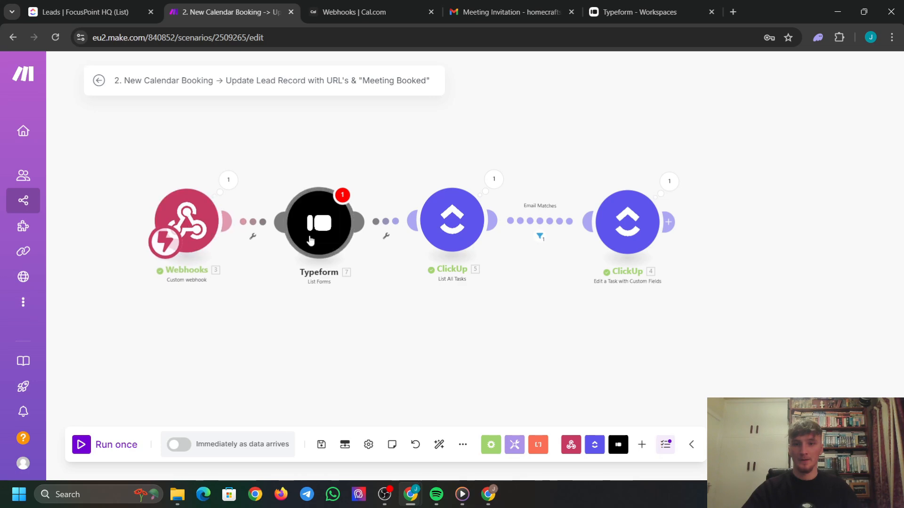
right_click(312, 240)
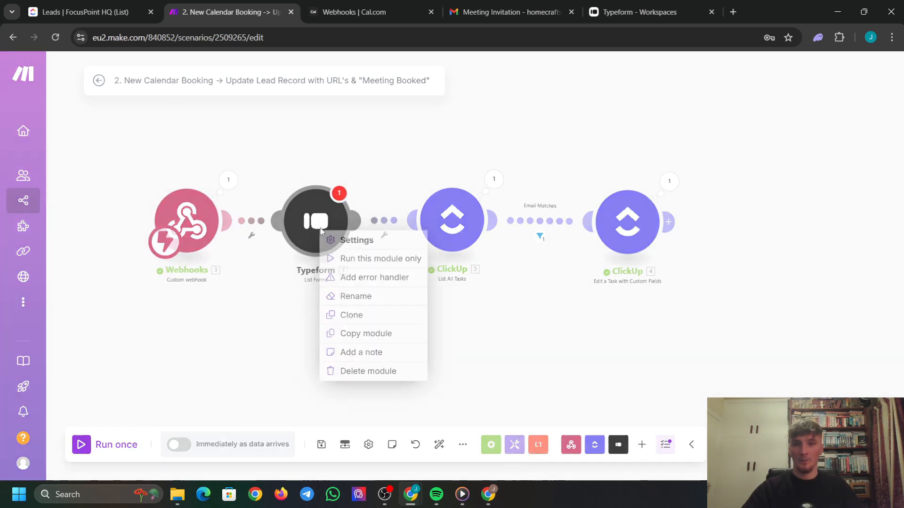
Try running the Typeform module alone and dismiss the resulting error.
click(385, 260)
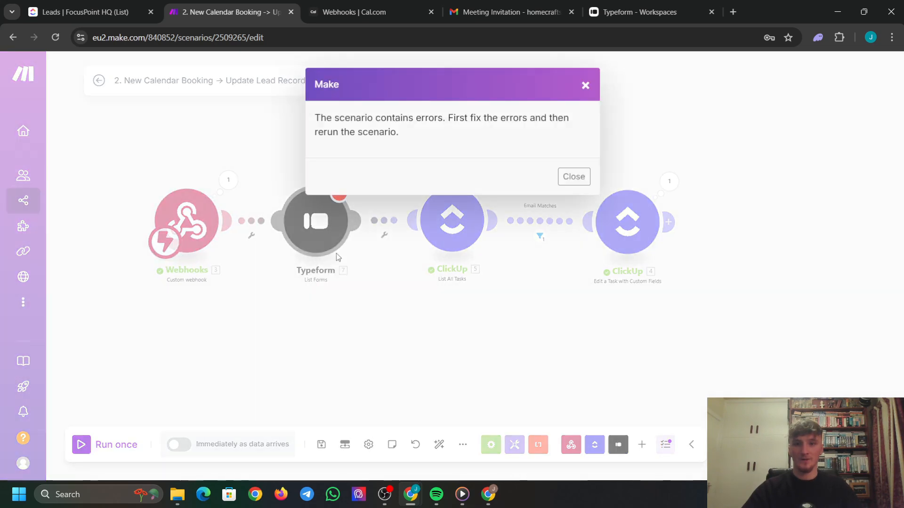
click(573, 177)
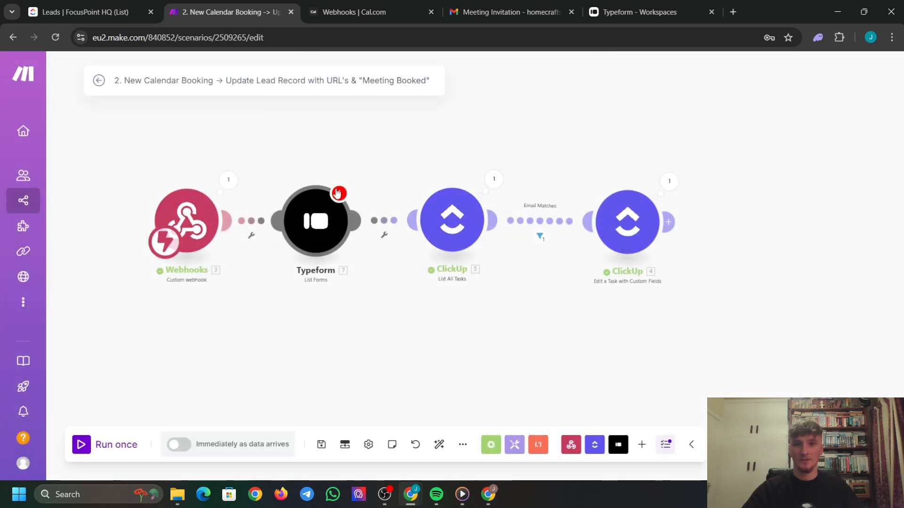
click(337, 193)
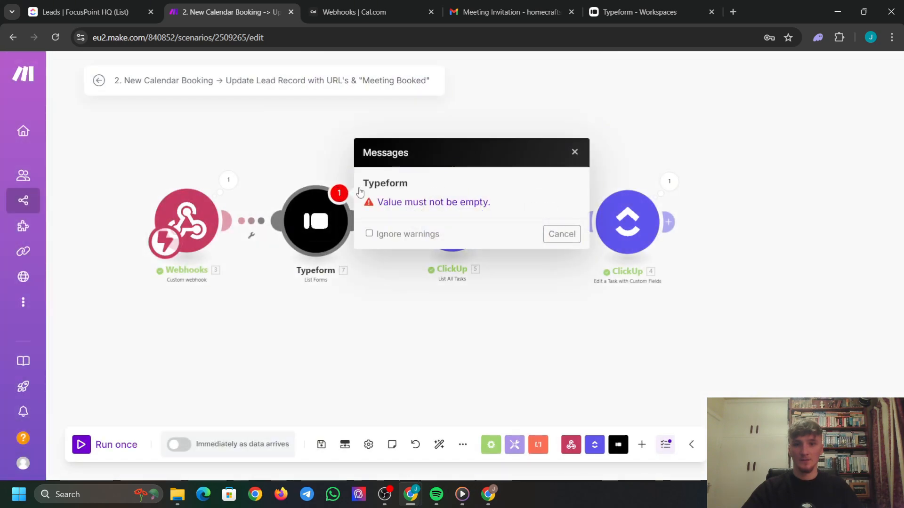
click(563, 235)
Set the Typeform module to My Typeform connection and DEMO workspace, then run it alone.
click(316, 225)
click(501, 221)
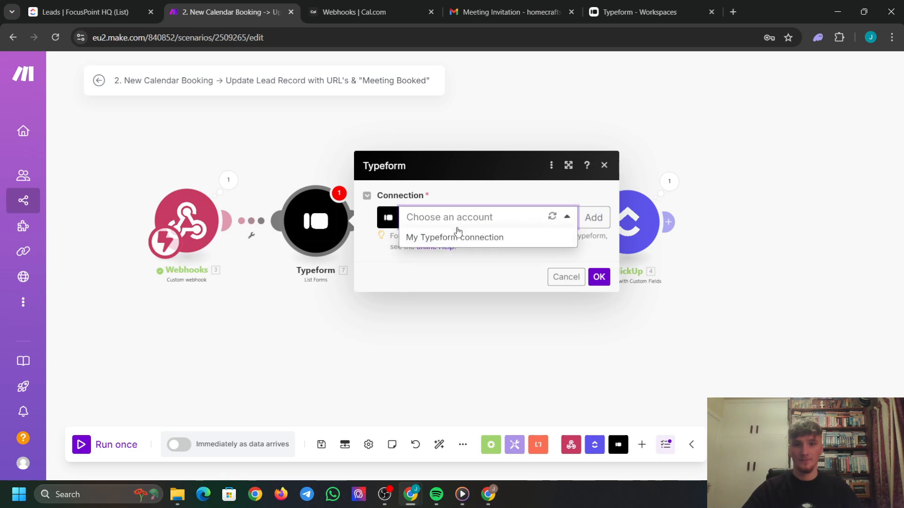
click(758, 258)
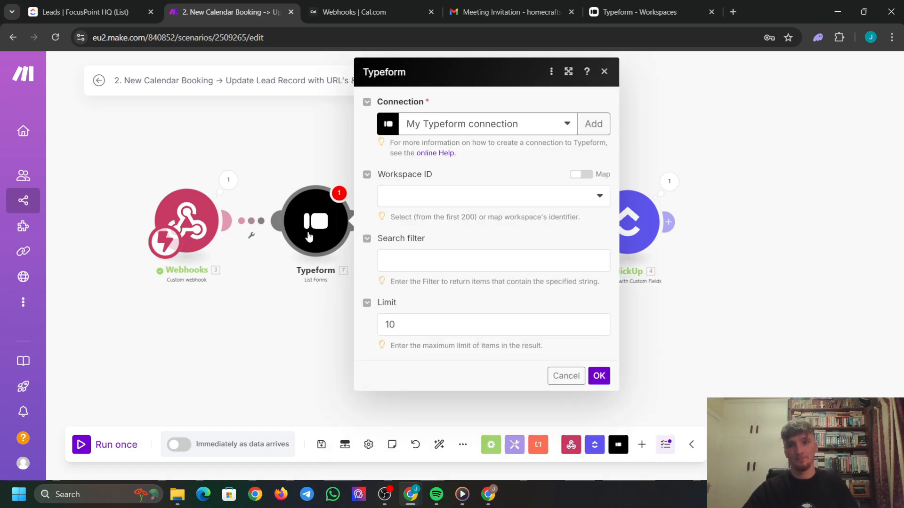
click(481, 195)
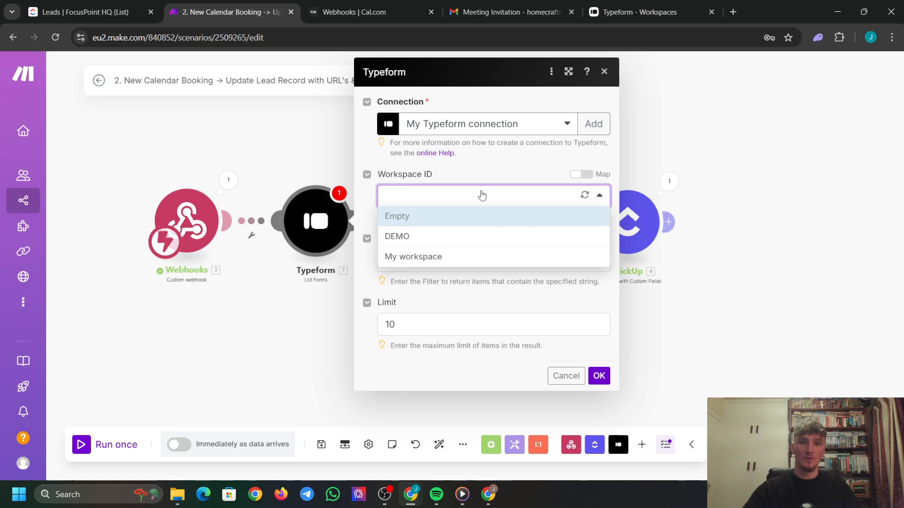
click(461, 240)
click(441, 260)
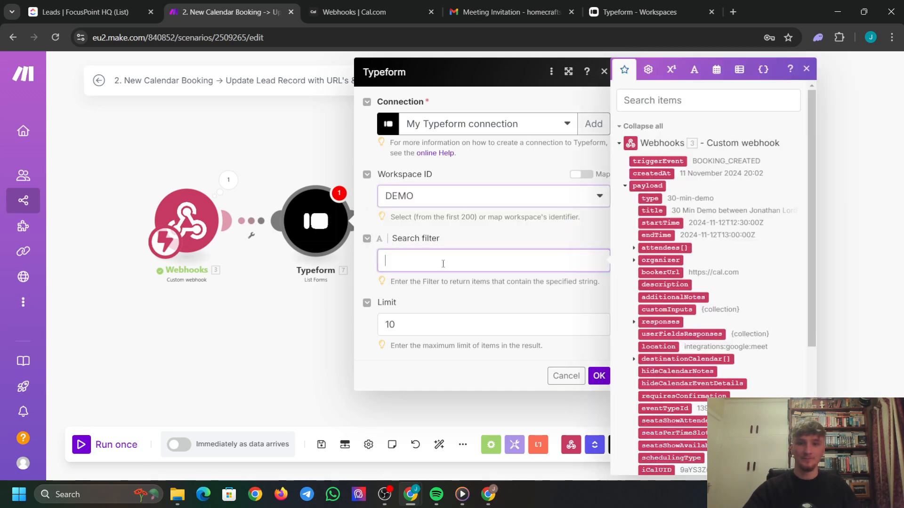
click(444, 313)
click(599, 375)
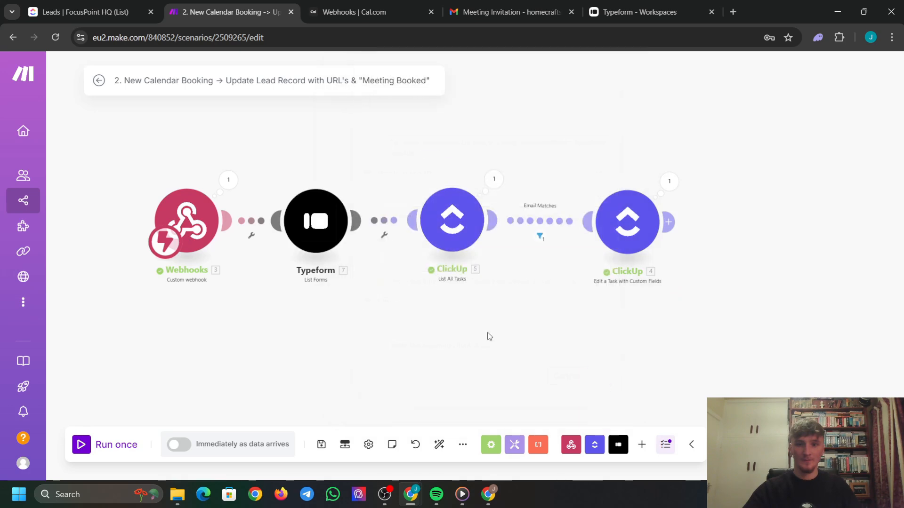
right_click(332, 224)
click(394, 250)
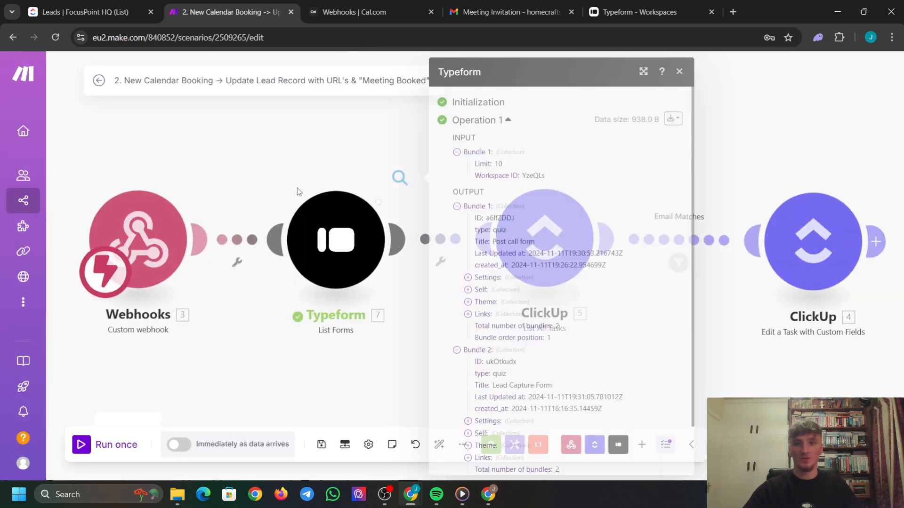
scroll(503, 227, down, 2)
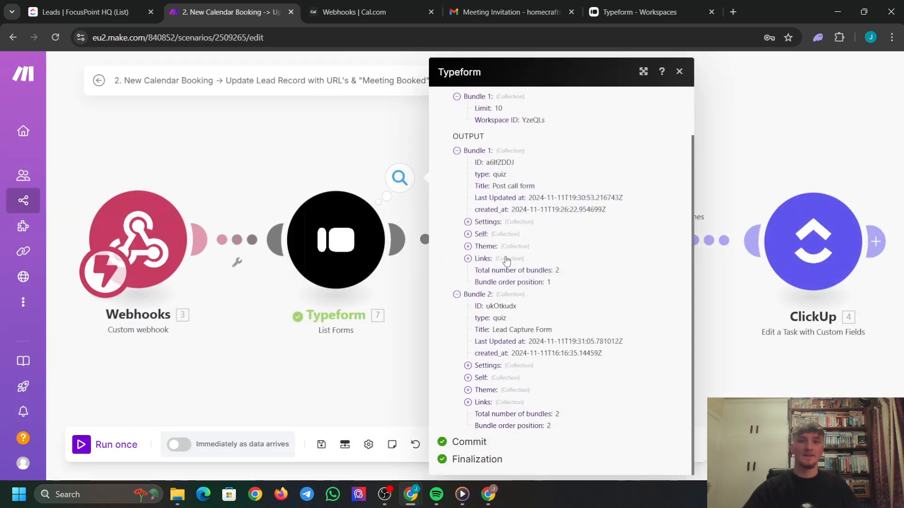
Close the Typeform results and open the Edit a Task module settings at Form URL.
click(679, 72)
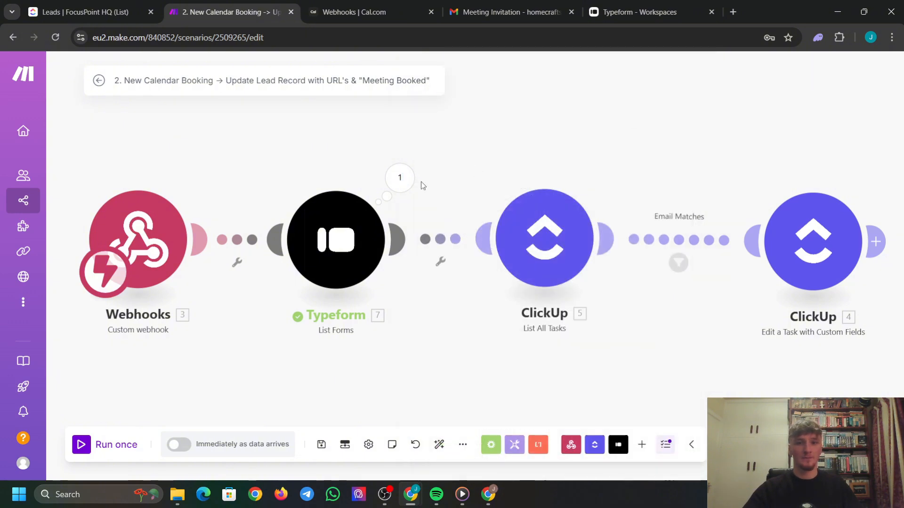
click(802, 248)
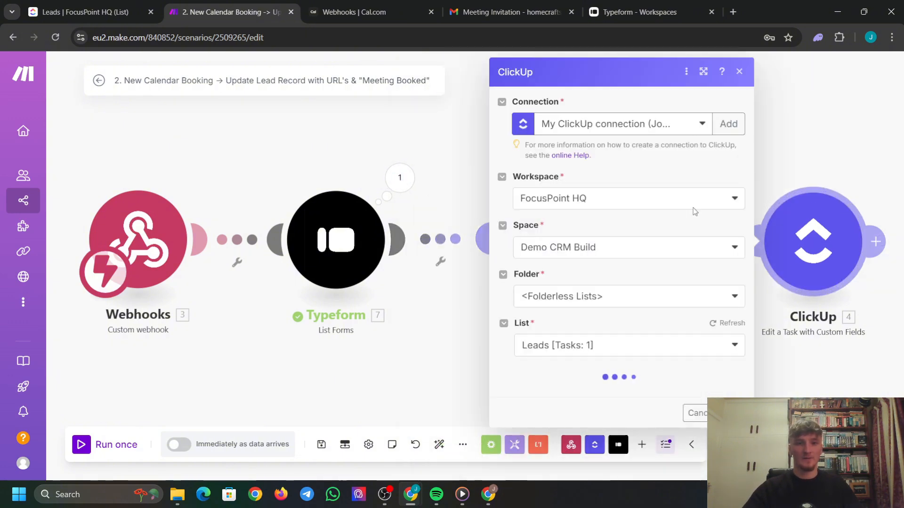
scroll(615, 253, down, 10)
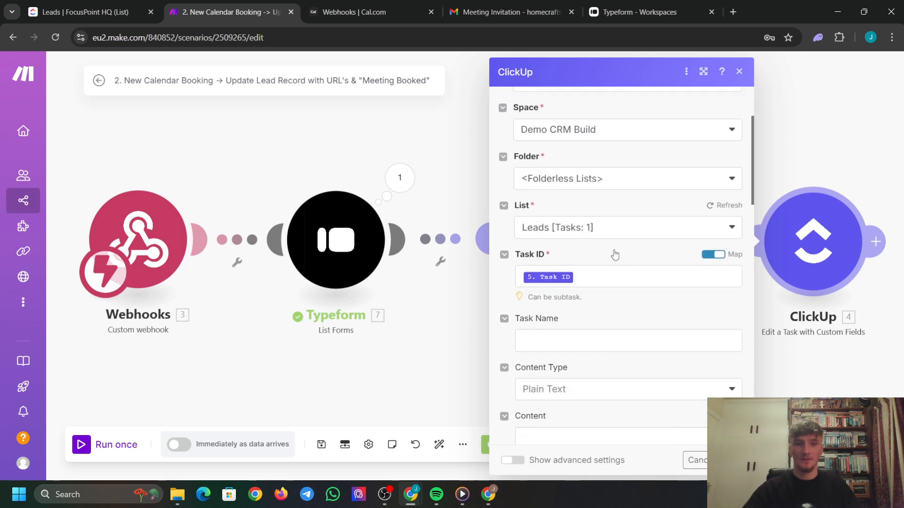
scroll(577, 238, down, 10)
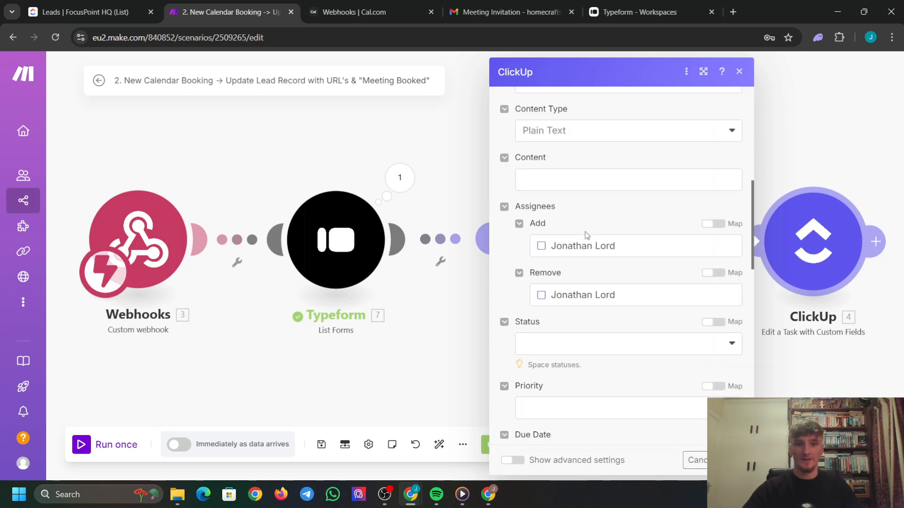
scroll(588, 247, down, 5)
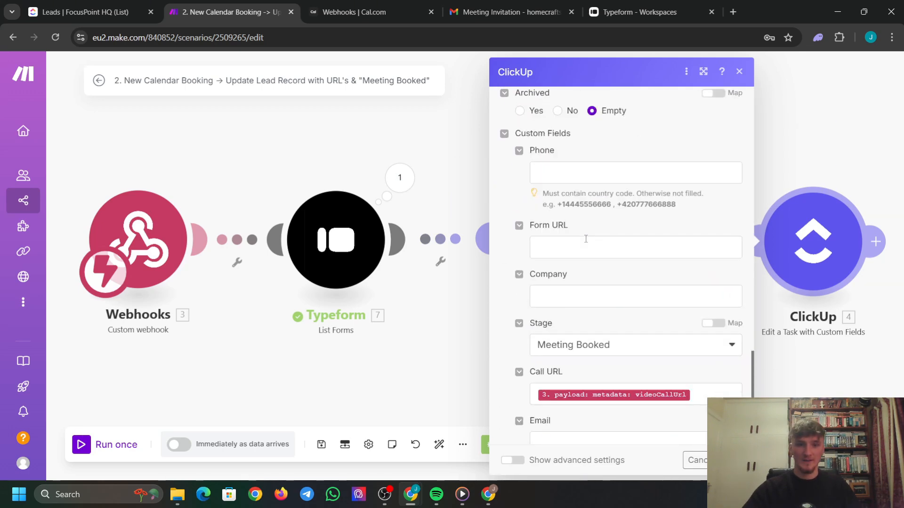
Map the Typeform form's Self URL into the Form URL field.
click(586, 241)
scroll(409, 207, down, 20)
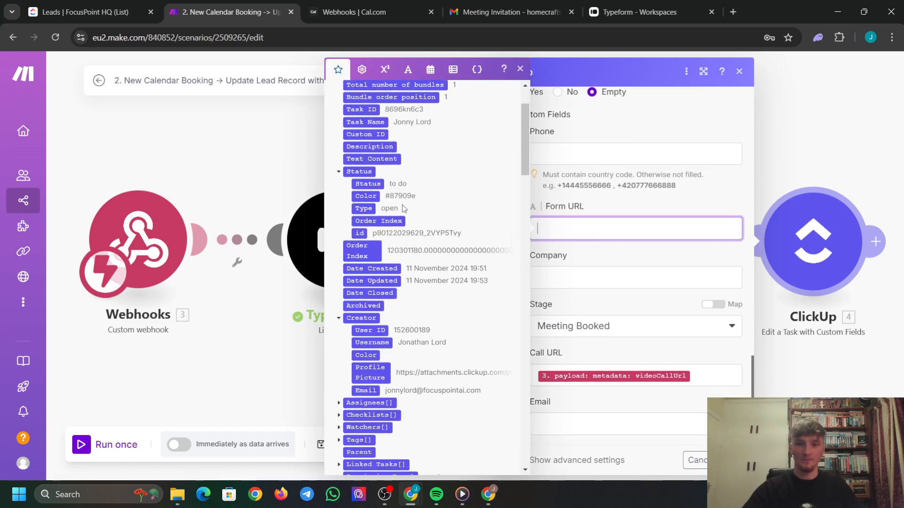
scroll(426, 227, up, 3)
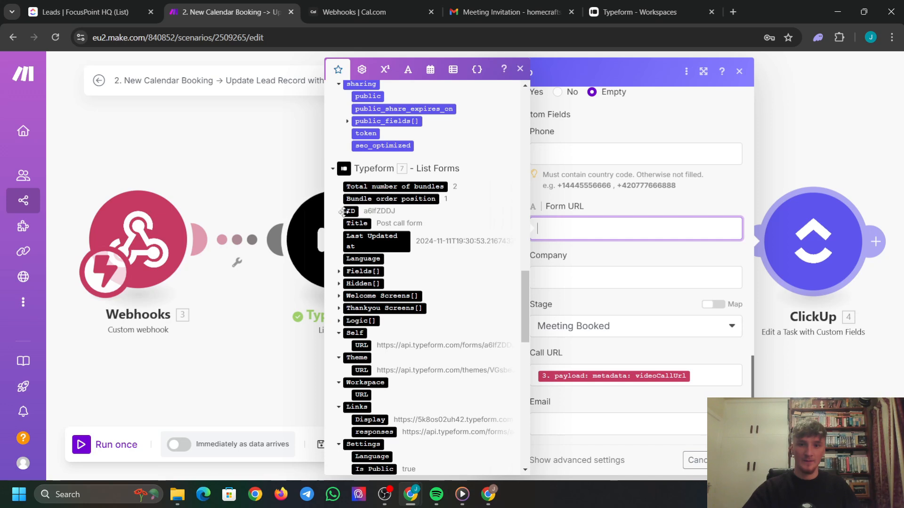
scroll(377, 234, down, 2)
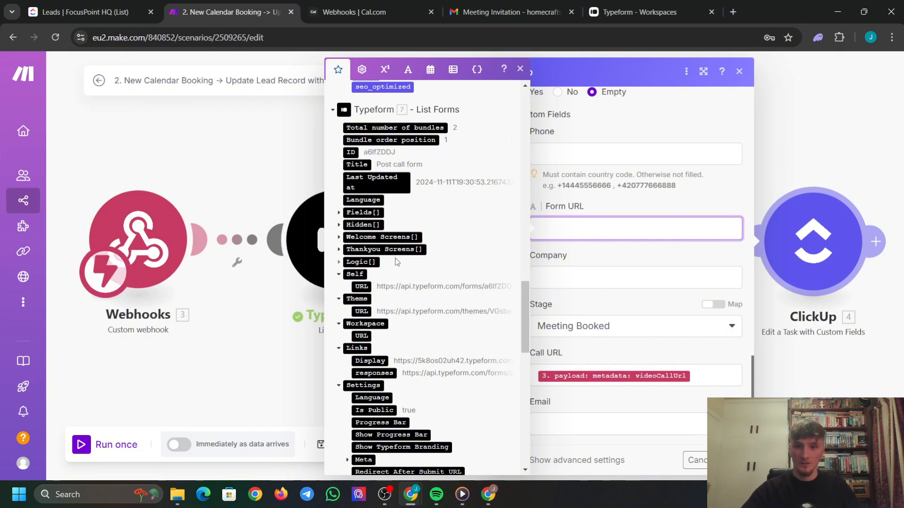
scroll(395, 257, down, 2)
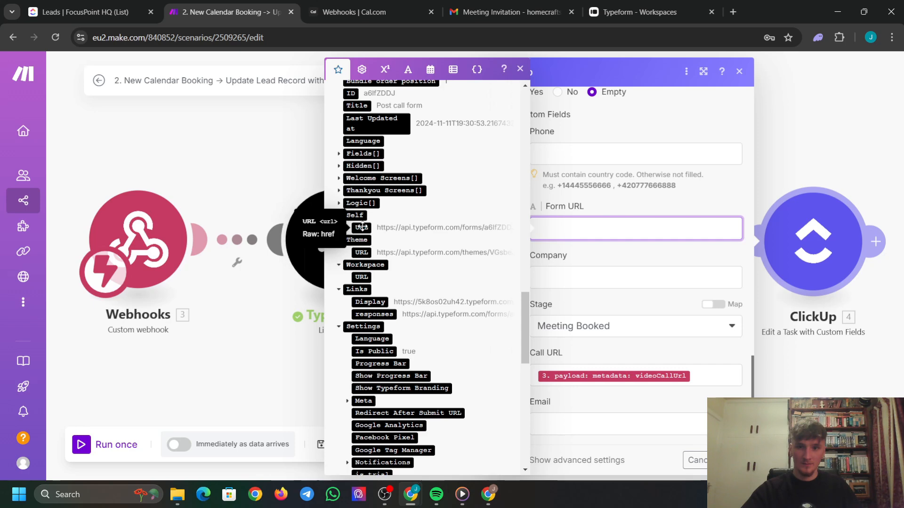
scroll(361, 227, up, 5)
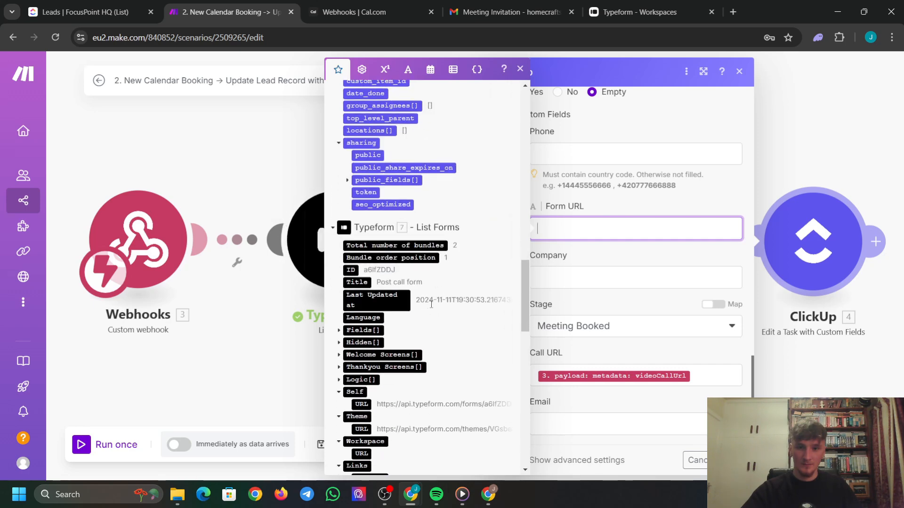
scroll(431, 304, down, 5)
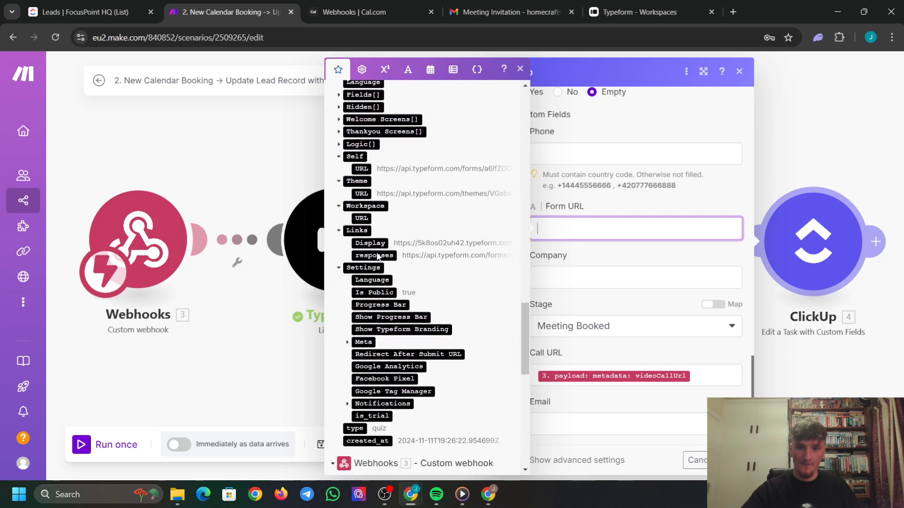
scroll(377, 256, down, 4)
scroll(403, 288, up, 4)
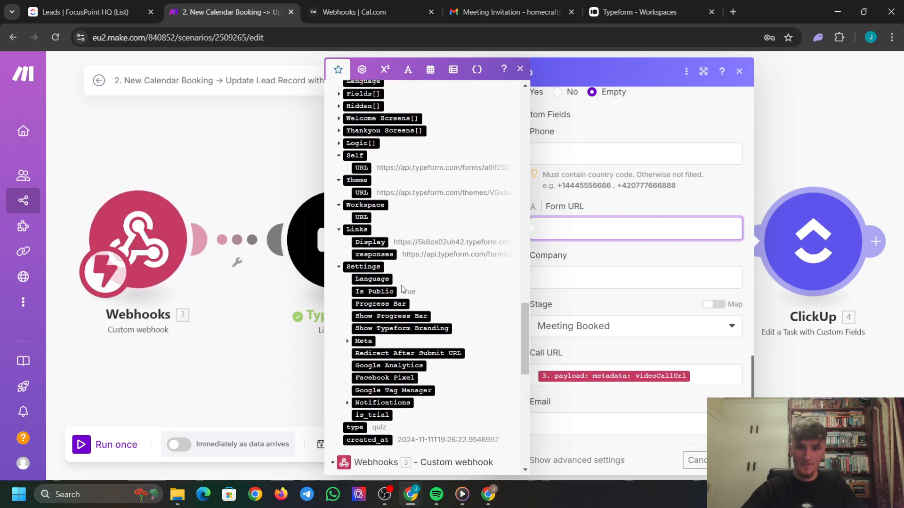
click(362, 169)
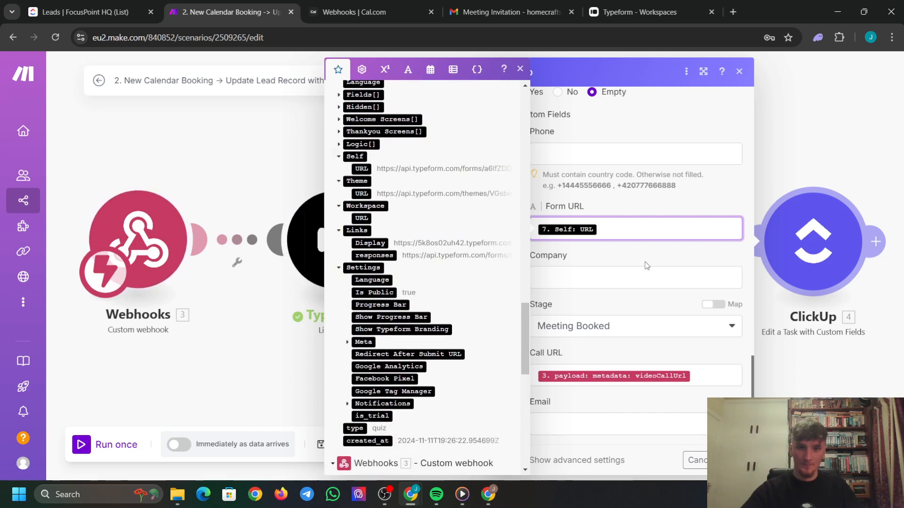
click(619, 233)
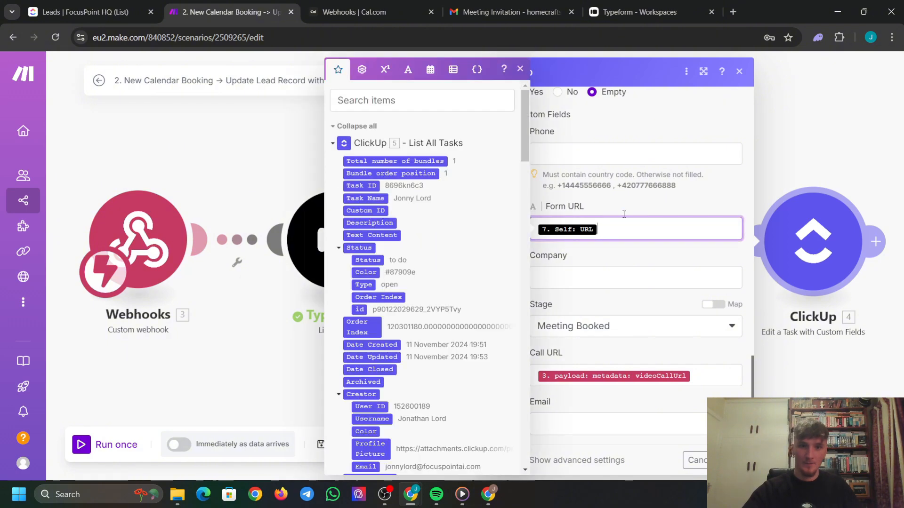
Copy the Post call form's share link from the Typeform workspace.
click(640, 11)
click(850, 336)
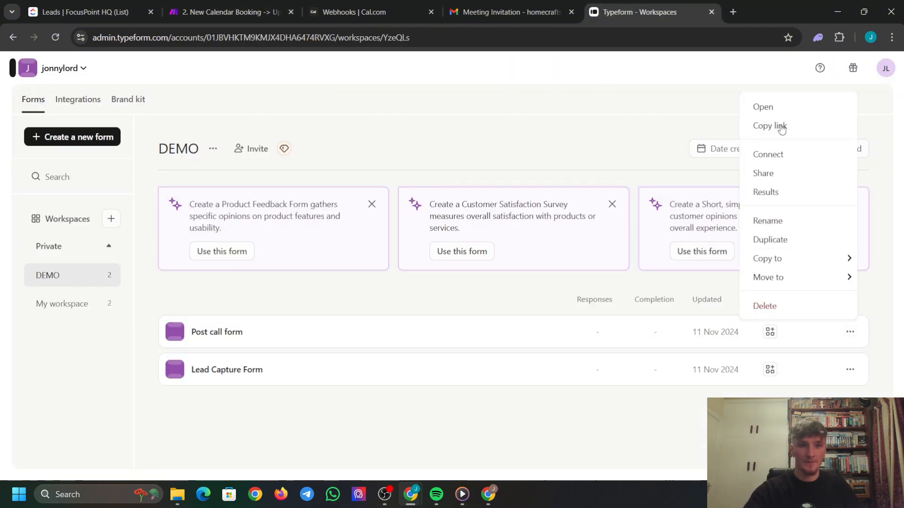
click(778, 134)
key(ctrl+shift+Tab)
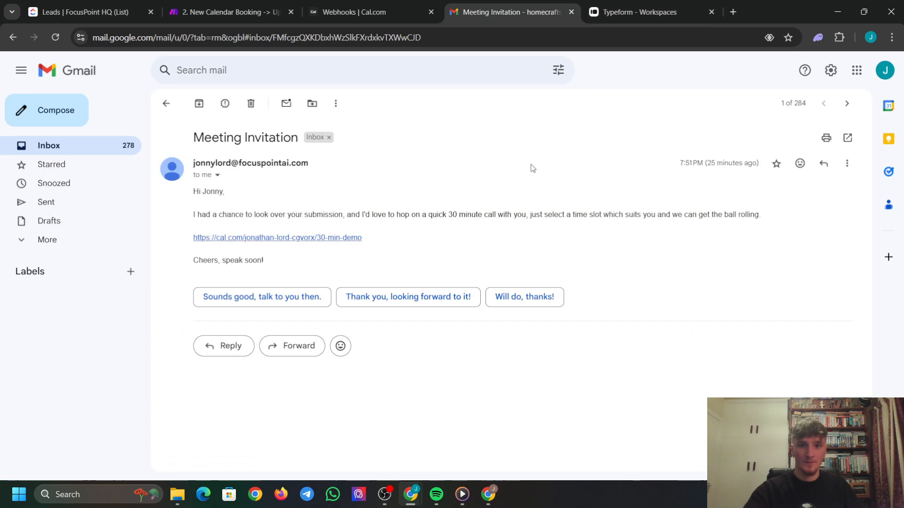
click(376, 11)
click(654, 12)
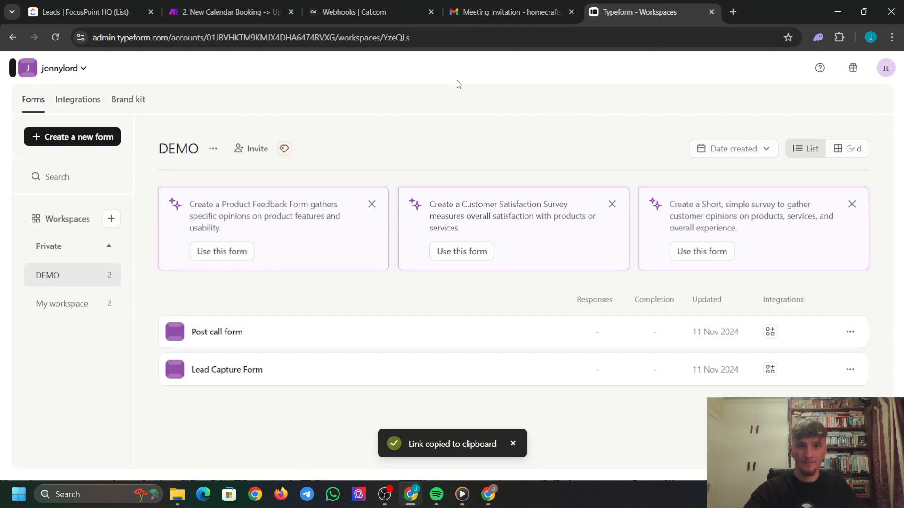
click(271, 10)
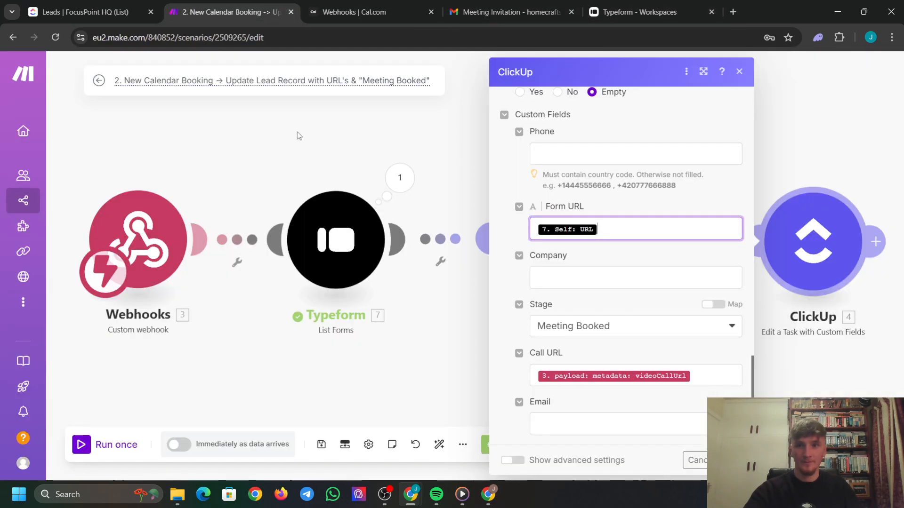
Paste the form link into Company and review the mapped Form URL value.
click(598, 278)
key(ctrl+v)
click(662, 250)
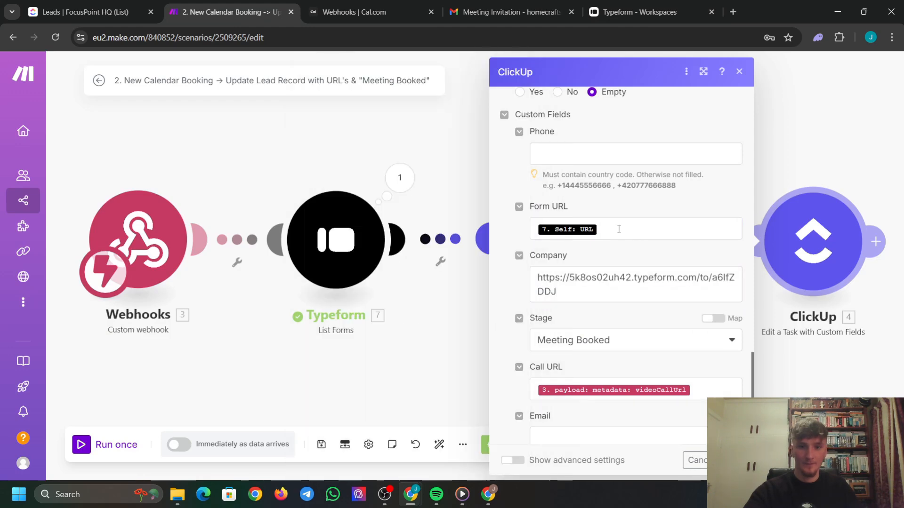
click(579, 231)
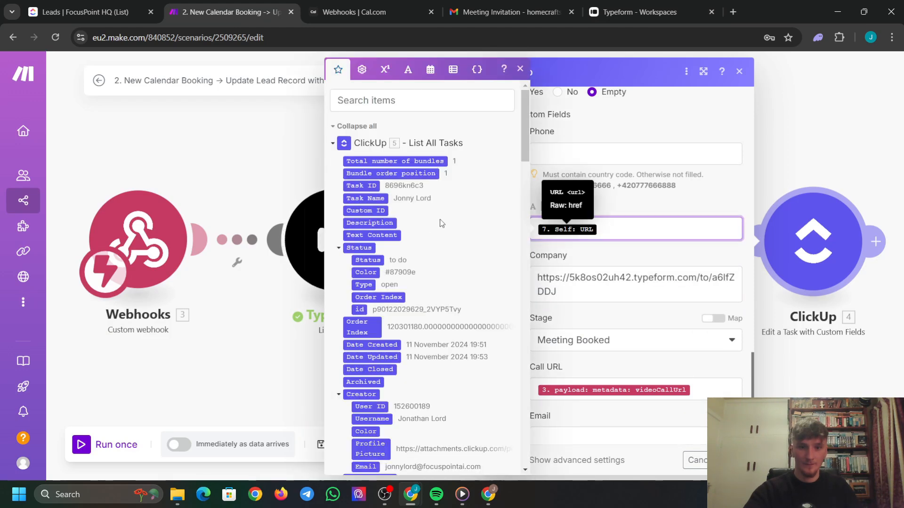
scroll(423, 226, down, 15)
scroll(424, 225, down, 10)
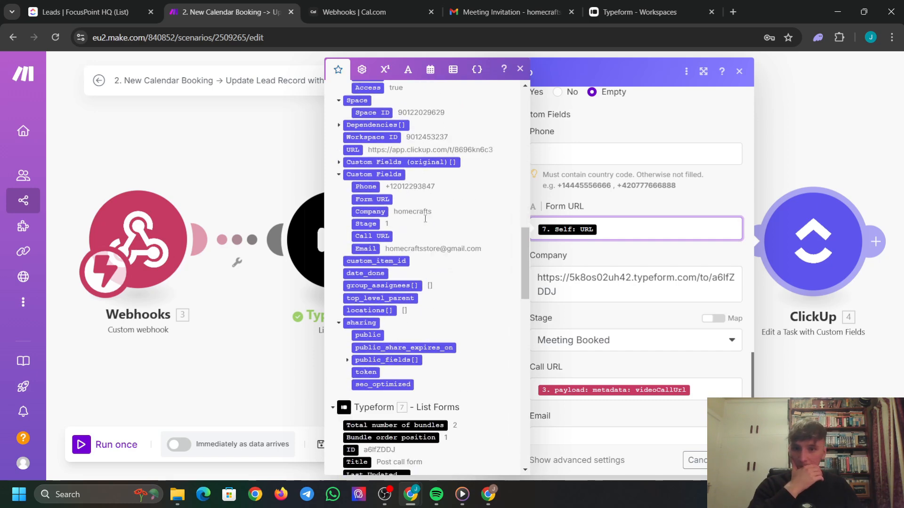
scroll(422, 299, down, 3)
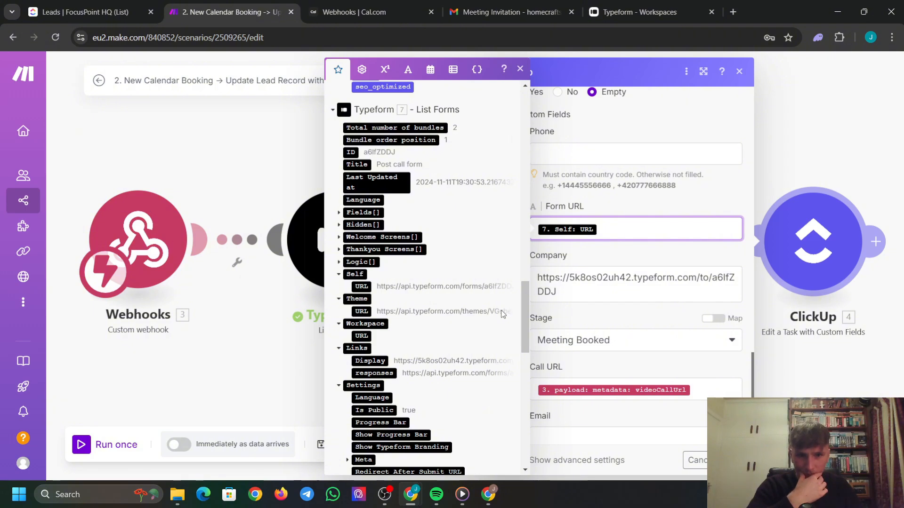
click(520, 70)
Clear the Company field and close the Edit a Task settings with OK.
drag(565, 307, 521, 278)
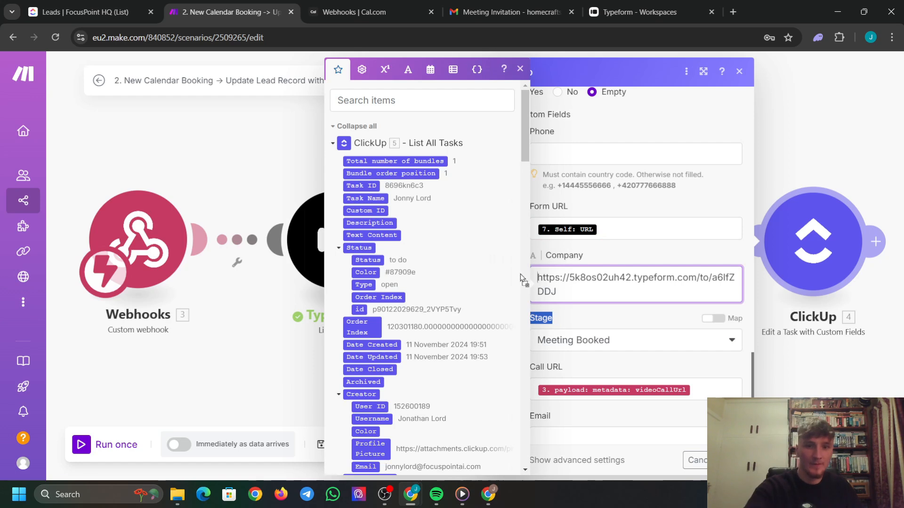
key(ctrl+a)
key(BackSpace)
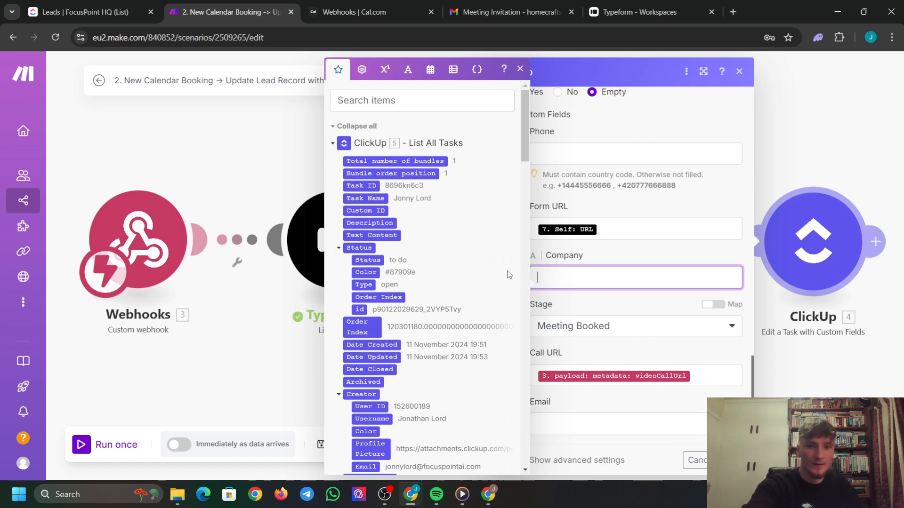
click(588, 210)
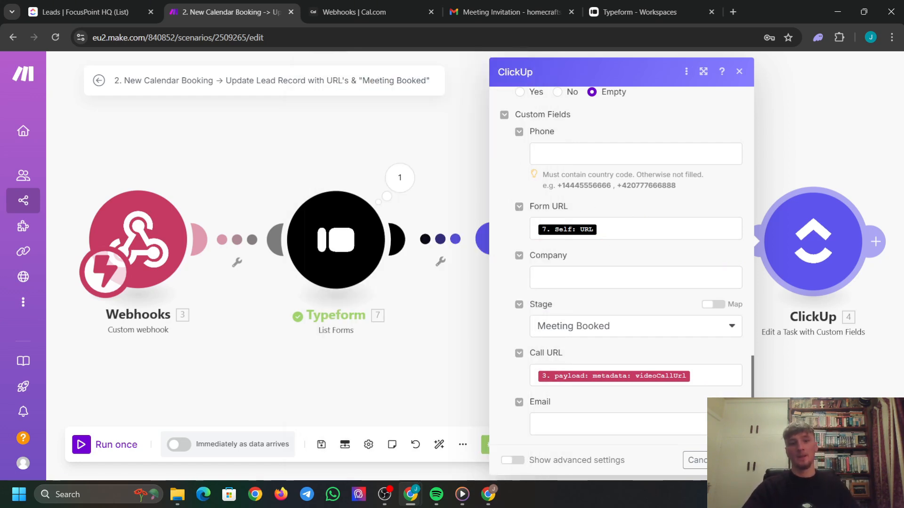
click(732, 461)
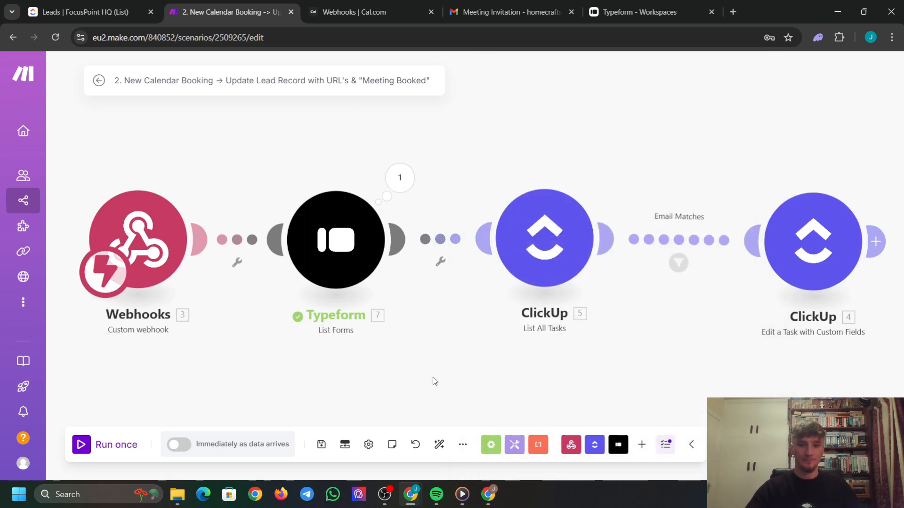
Save the four-module scenario and start Run once, checking the Cal.com webhooks page.
click(323, 440)
scroll(528, 177, down, 5)
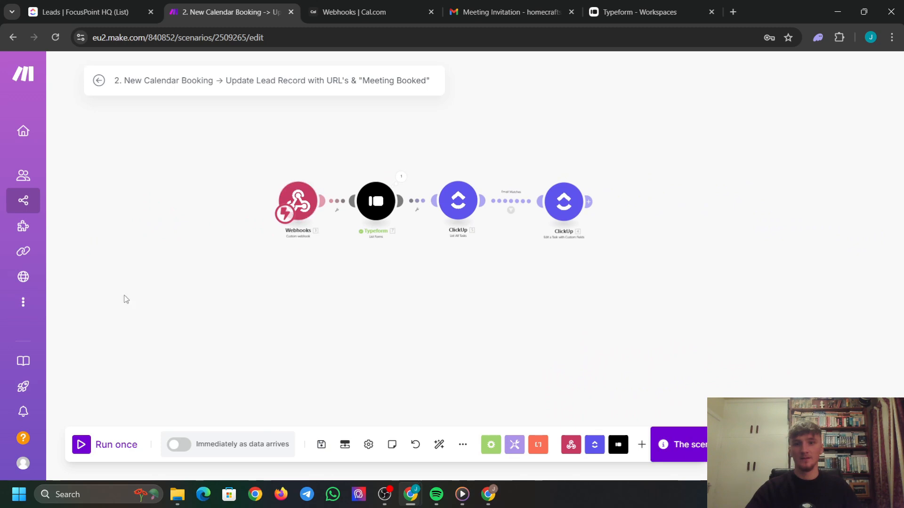
click(80, 446)
click(354, 6)
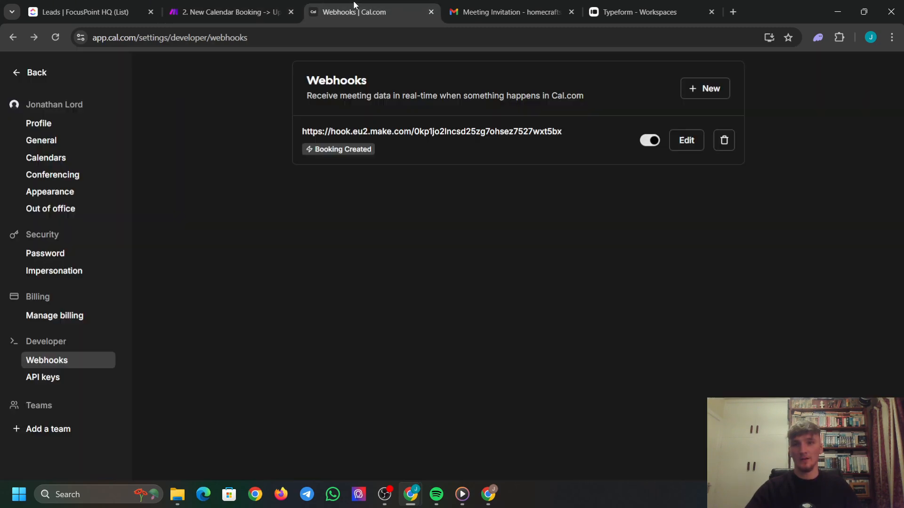
click(243, 7)
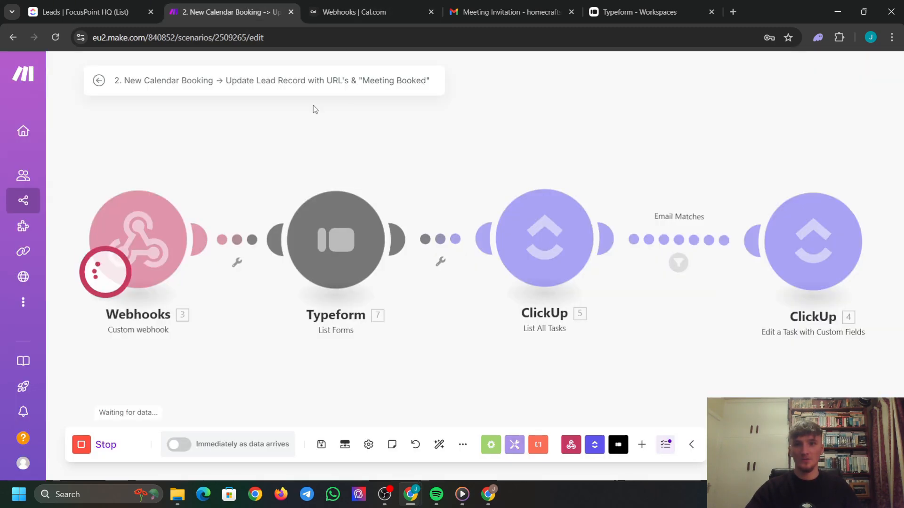
Set the ClickUp lead's Stage to Captive, remove its Call URL, then open the meeting invitation email.
click(81, 6)
click(414, 193)
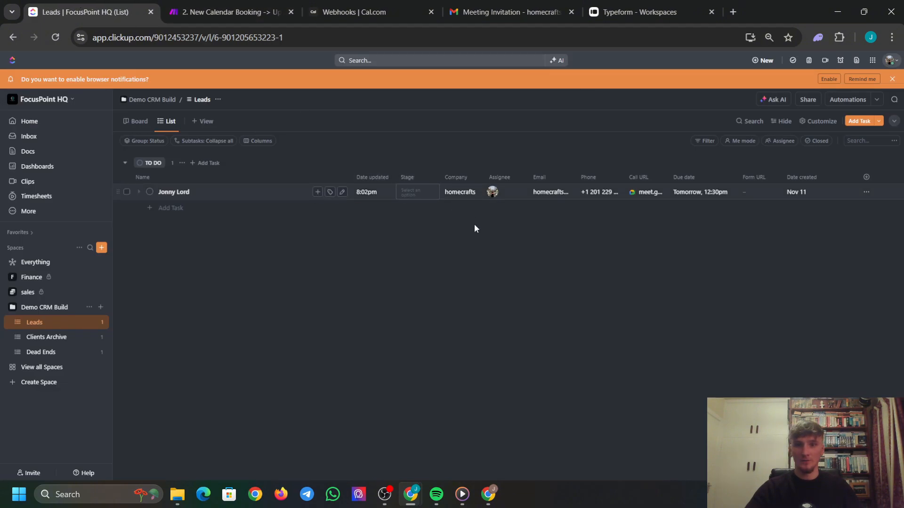
click(460, 262)
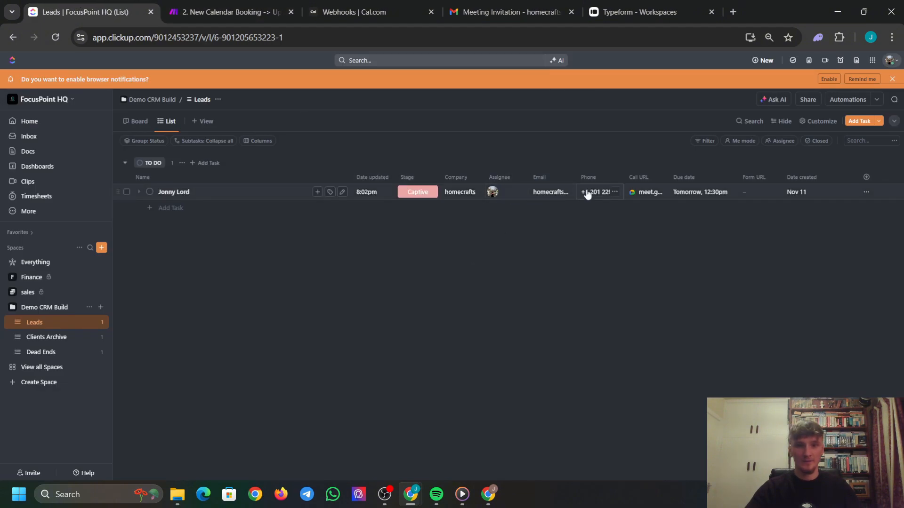
click(658, 193)
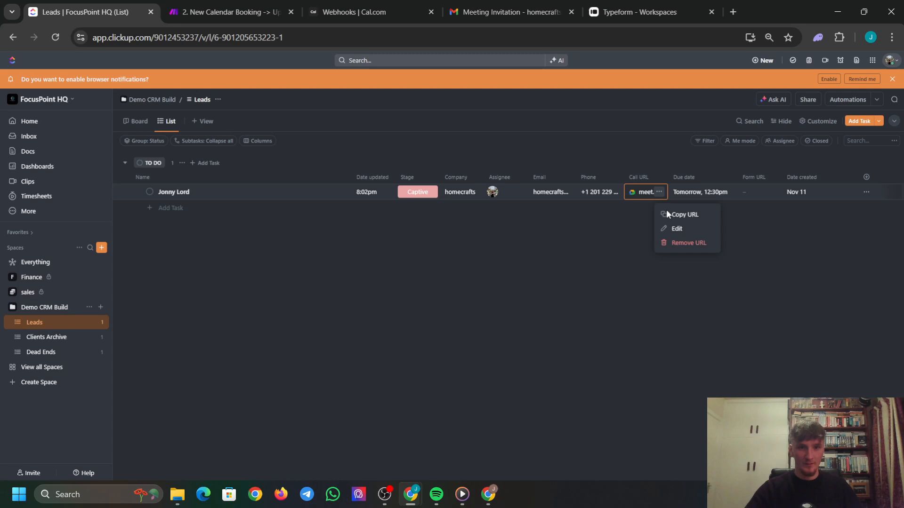
click(682, 243)
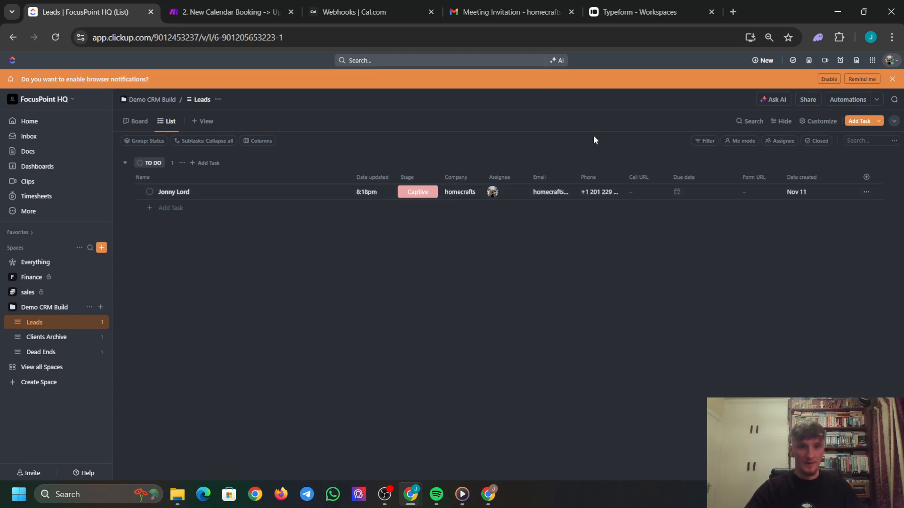
click(239, 7)
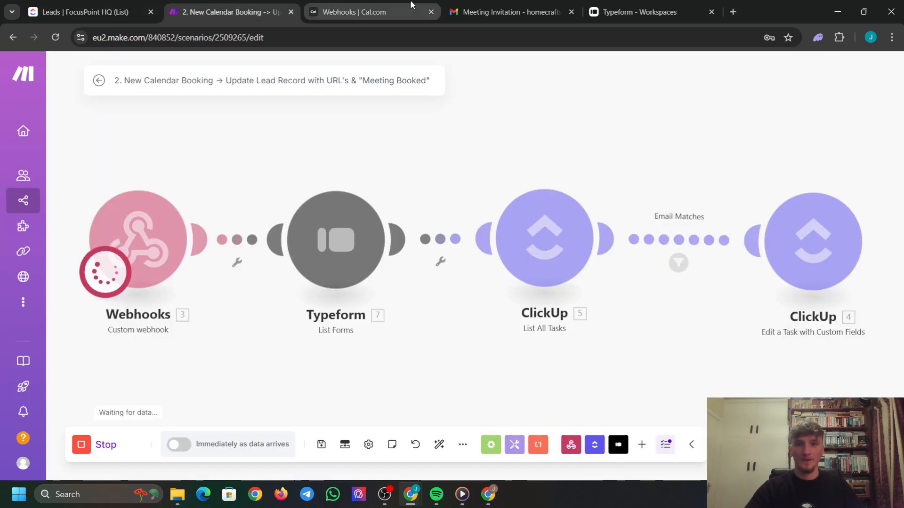
click(508, 12)
Book the 30 Min Demo for Tuesday 12 at 14:00 using the lead's e-mail address.
click(310, 238)
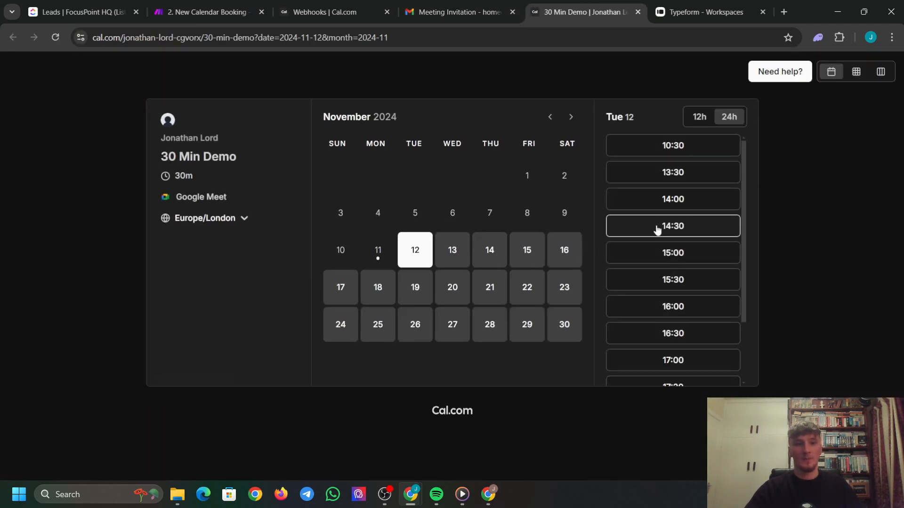
click(727, 204)
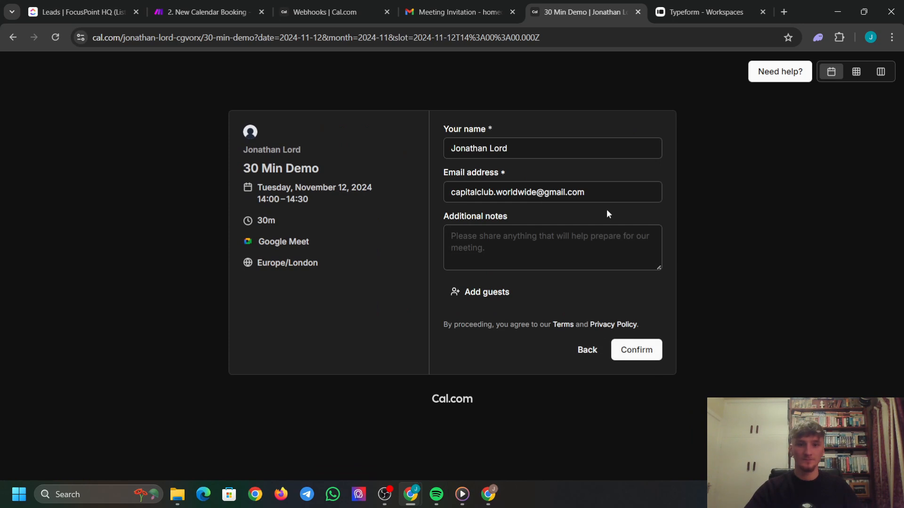
drag(603, 194, 337, 205)
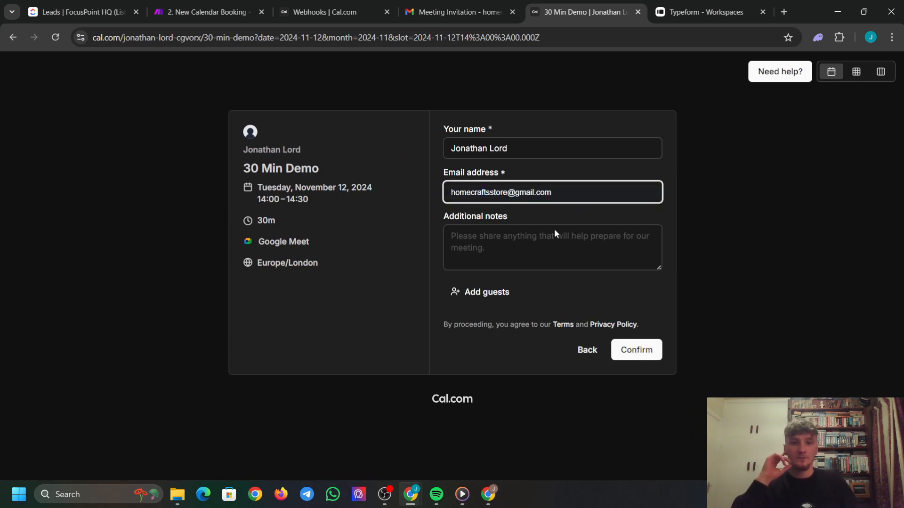
click(633, 350)
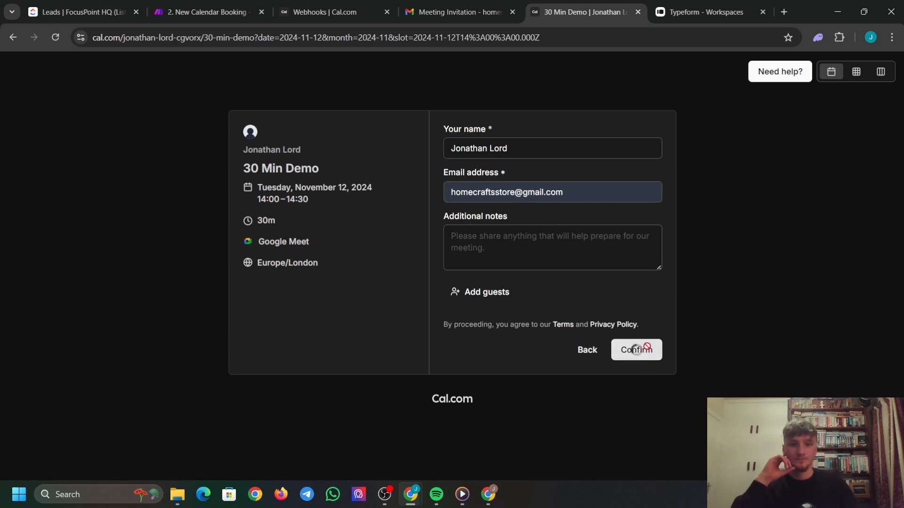
Watch the Make scenario run, then bring up the ClickUp Leads list to check the lead.
click(204, 11)
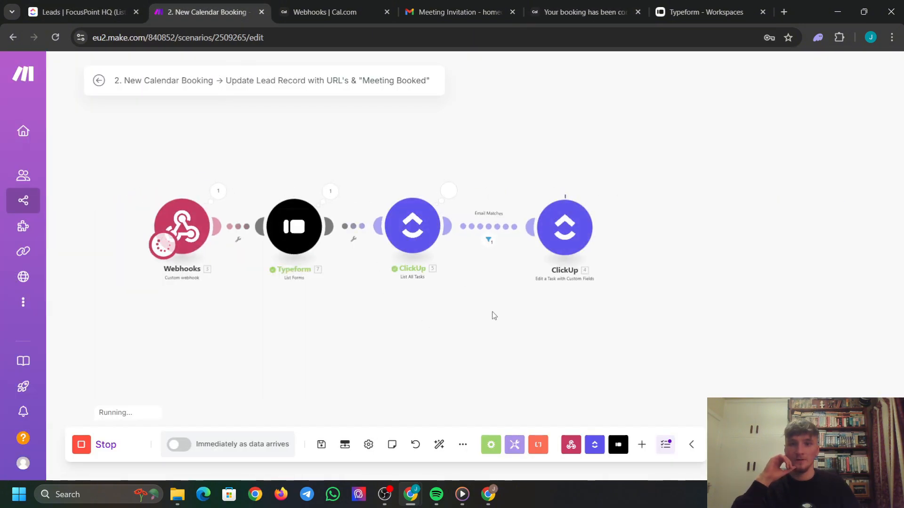
click(75, 10)
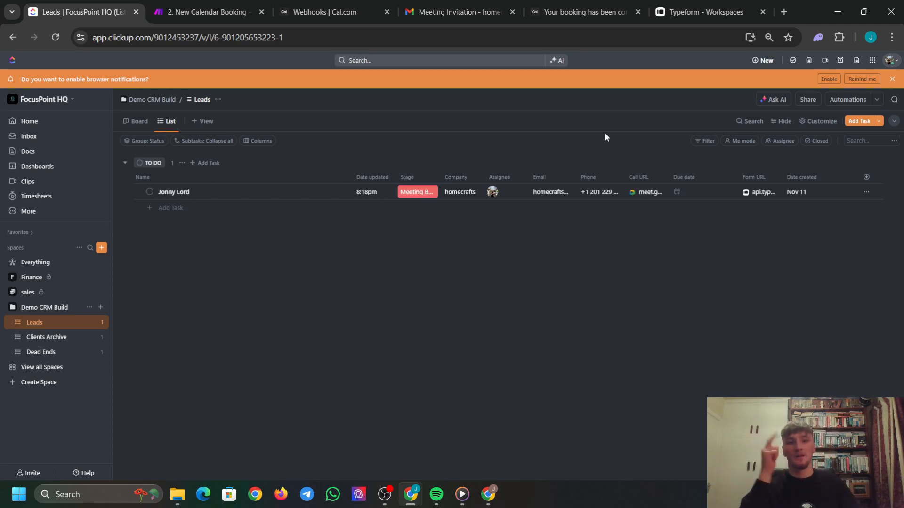
Reload the Leads list to confirm the Tomorrow, 2pm due date, then return to the calendar-booking scenario.
click(57, 37)
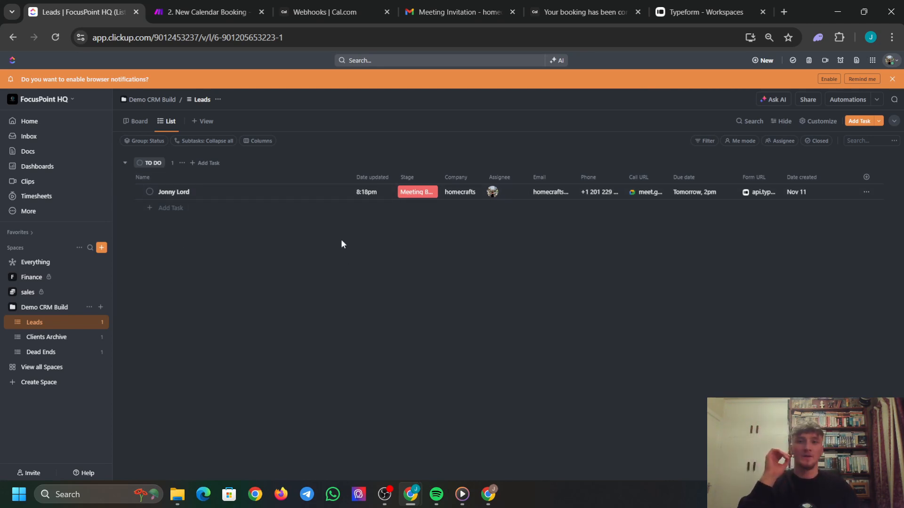
click(233, 9)
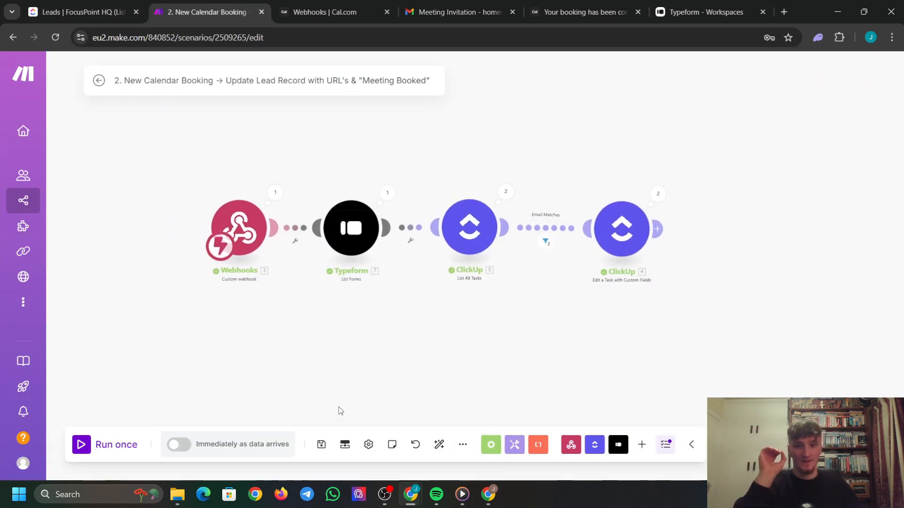
Save the calendar-booking scenario and open '3. Post Call Form' from All scenarios.
click(321, 445)
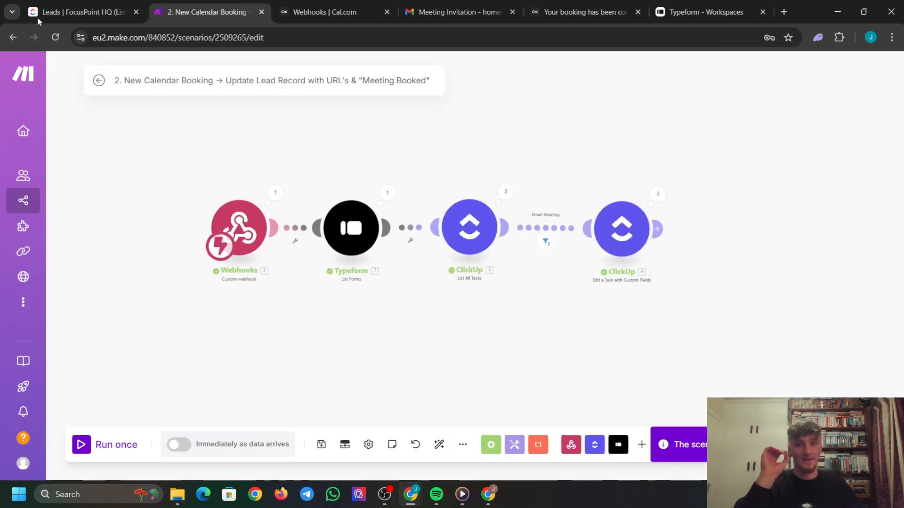
click(98, 81)
click(73, 78)
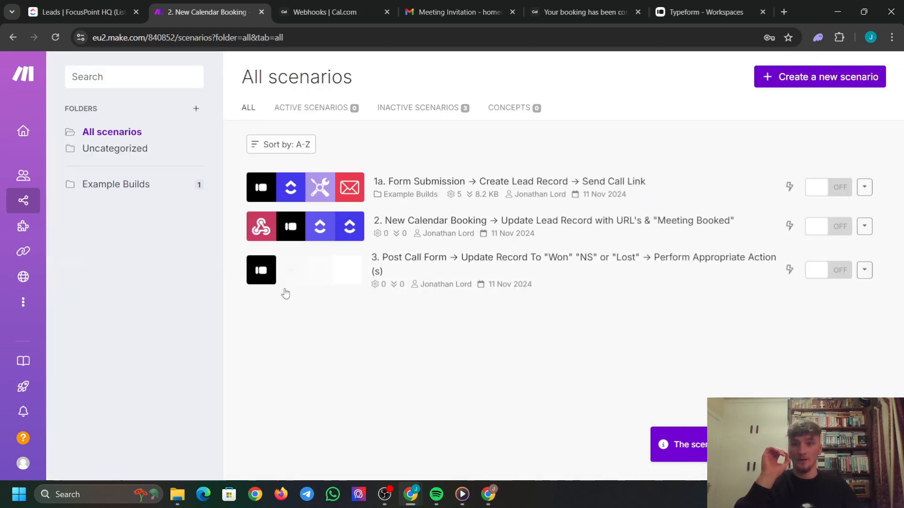
click(308, 267)
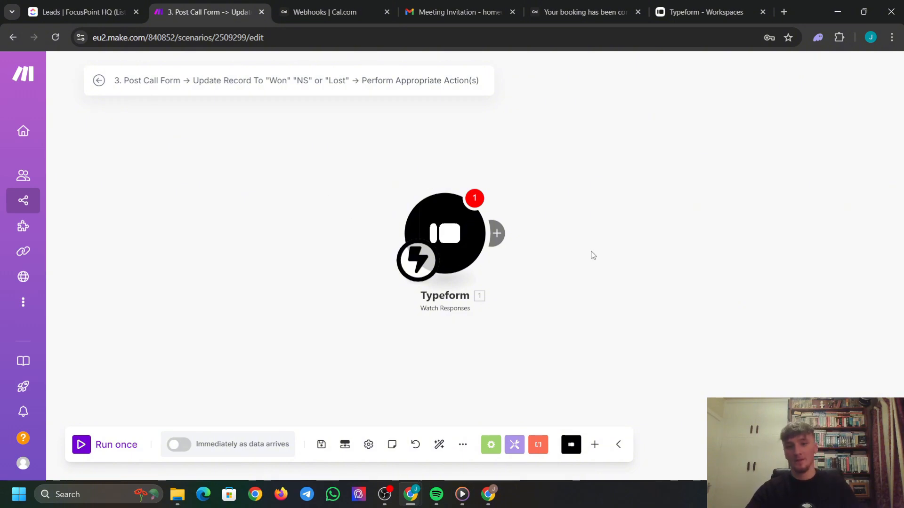
Create a new Typeform webhook on the trigger watching the 'Post call form'.
drag(487, 246, 337, 227)
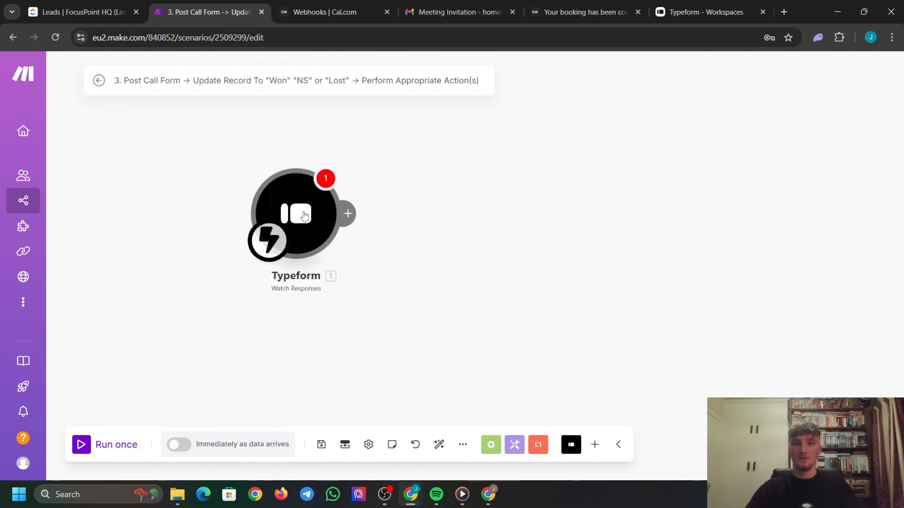
click(332, 224)
click(436, 210)
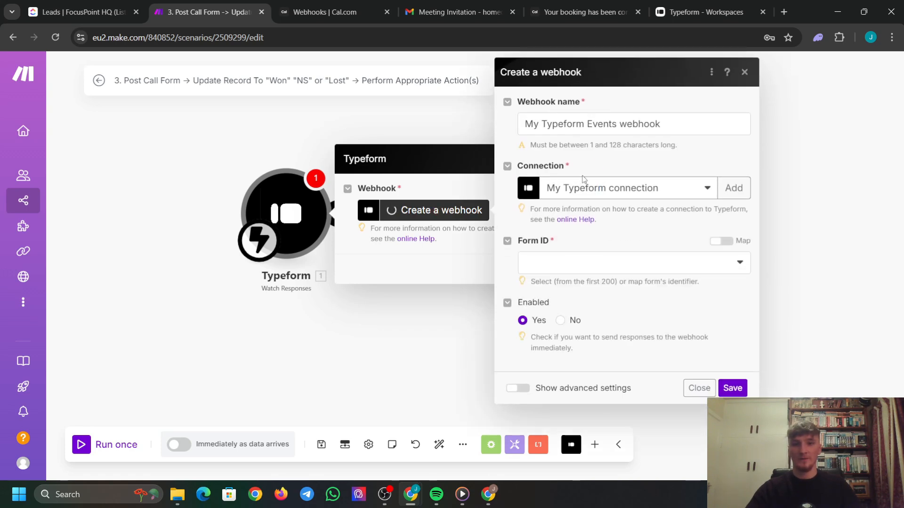
click(605, 266)
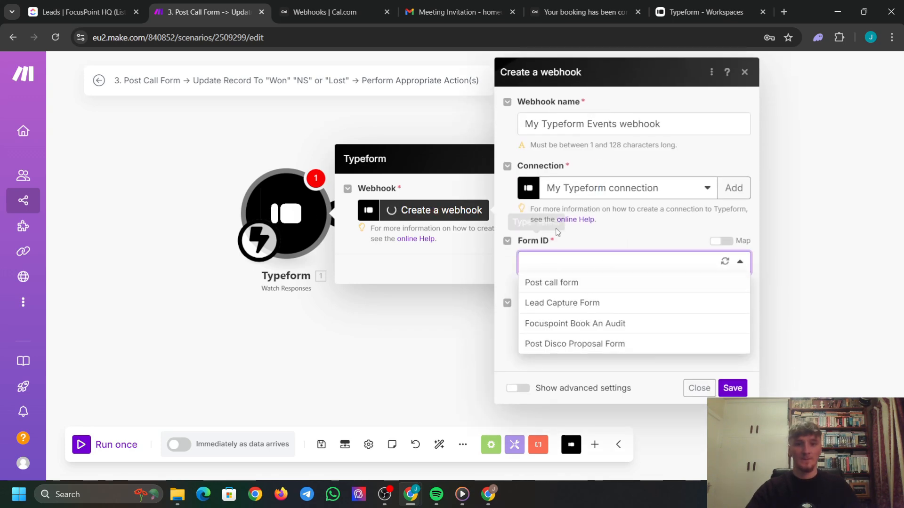
click(598, 307)
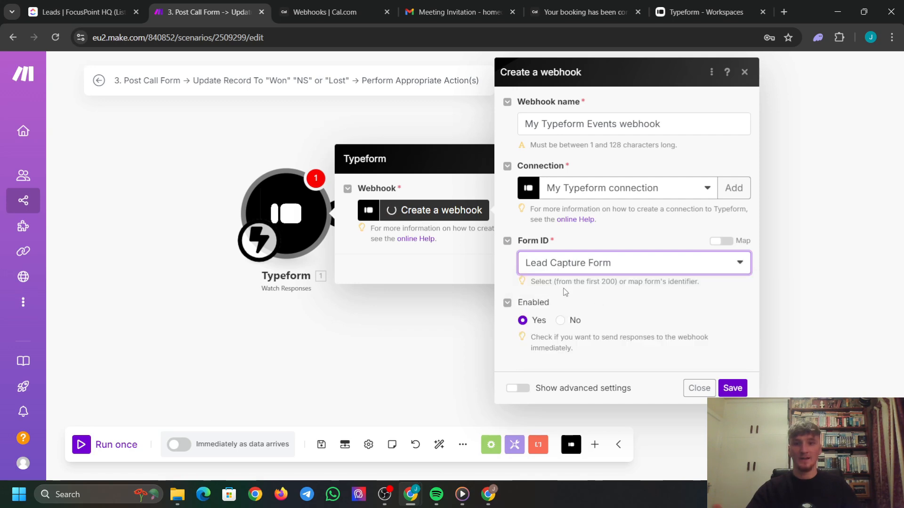
click(587, 269)
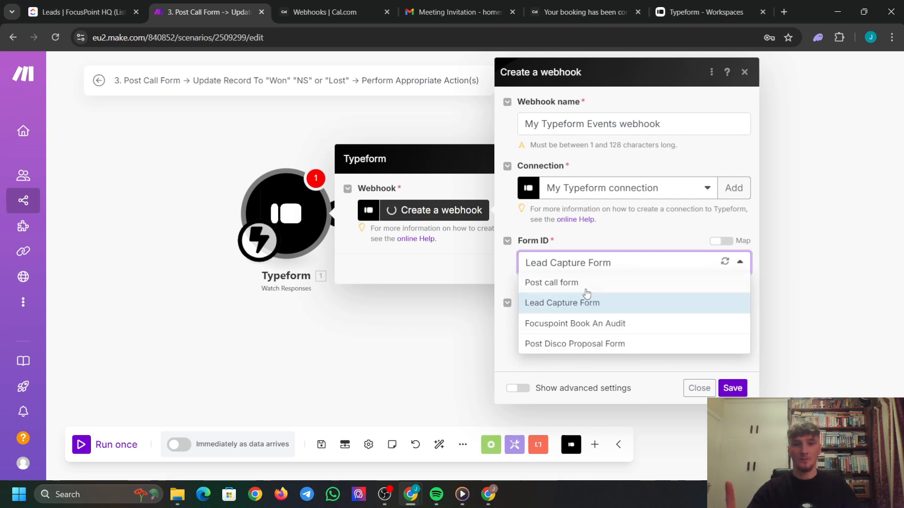
click(600, 284)
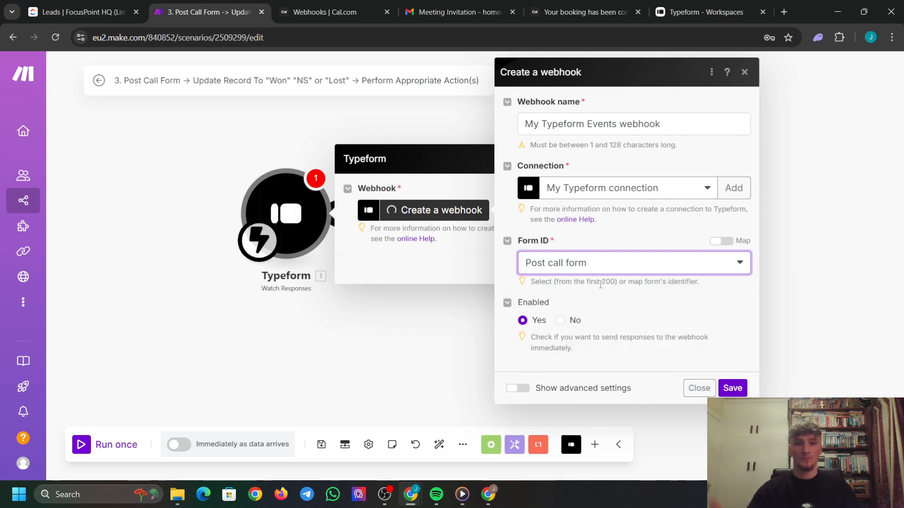
click(734, 388)
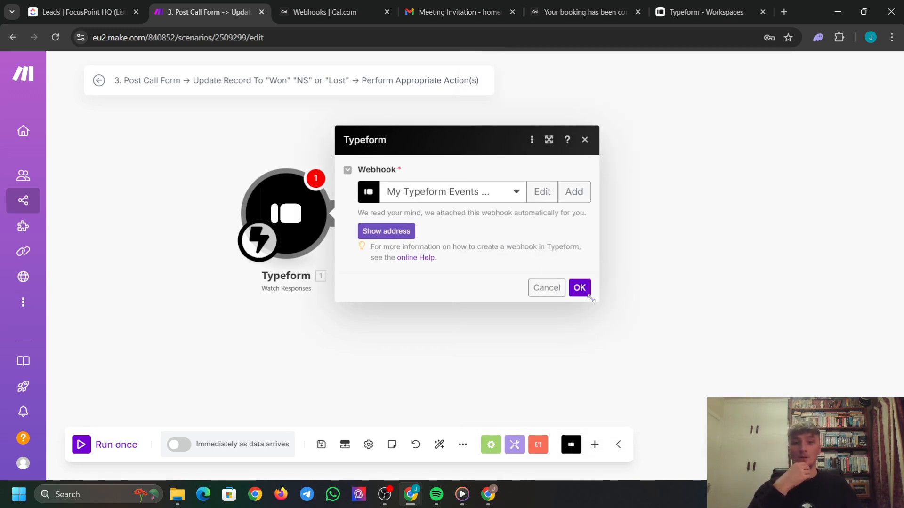
click(580, 288)
drag(298, 186, 255, 189)
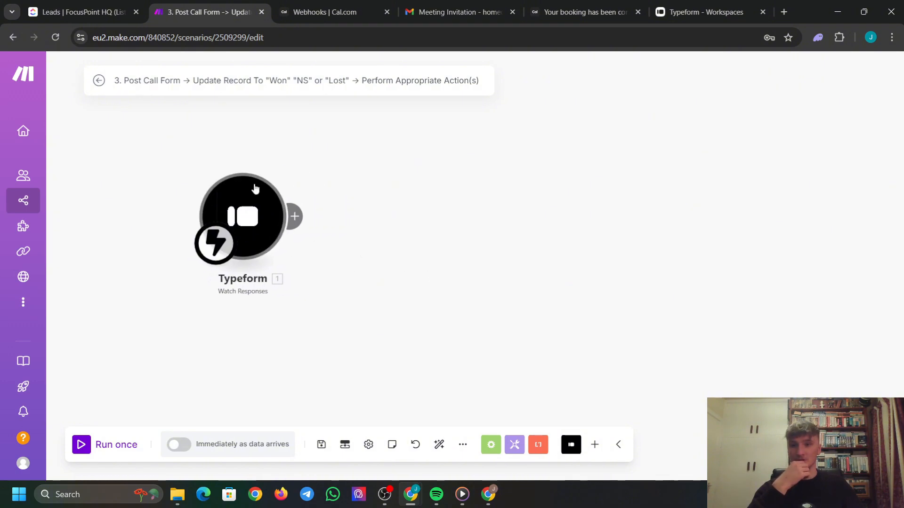
Add a Tools Sleep step after the Typeform trigger.
click(301, 217)
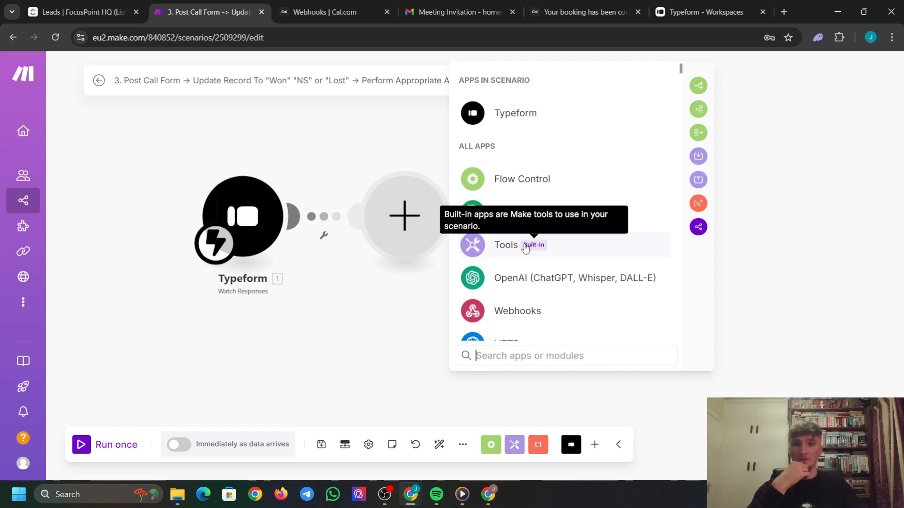
click(589, 252)
scroll(579, 286, down, 3)
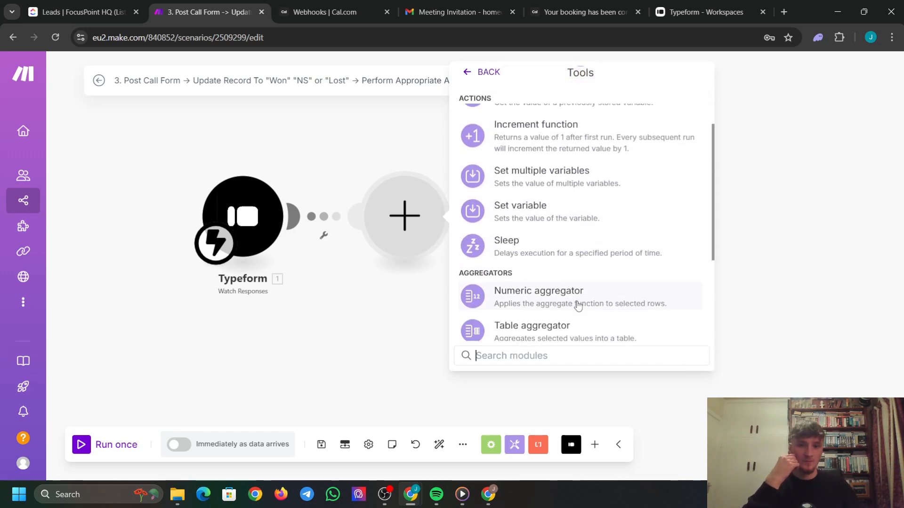
click(569, 255)
double_click(484, 205)
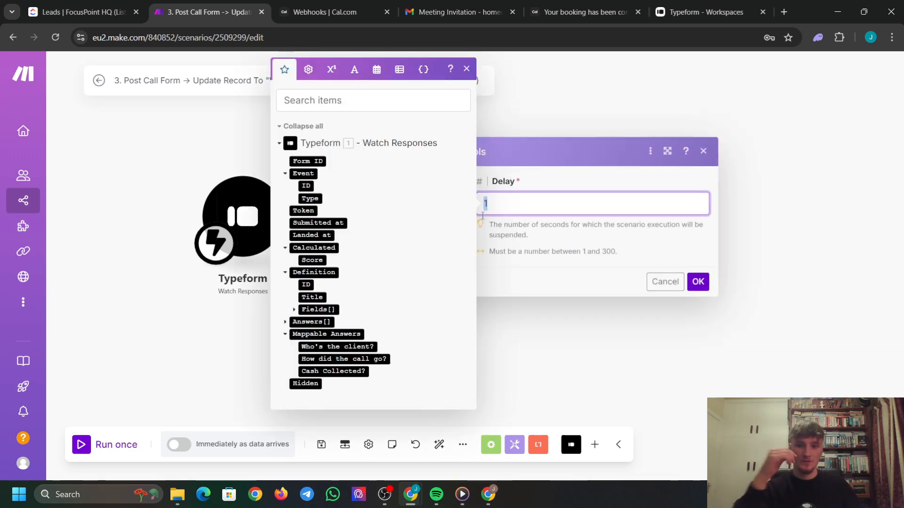
click(691, 289)
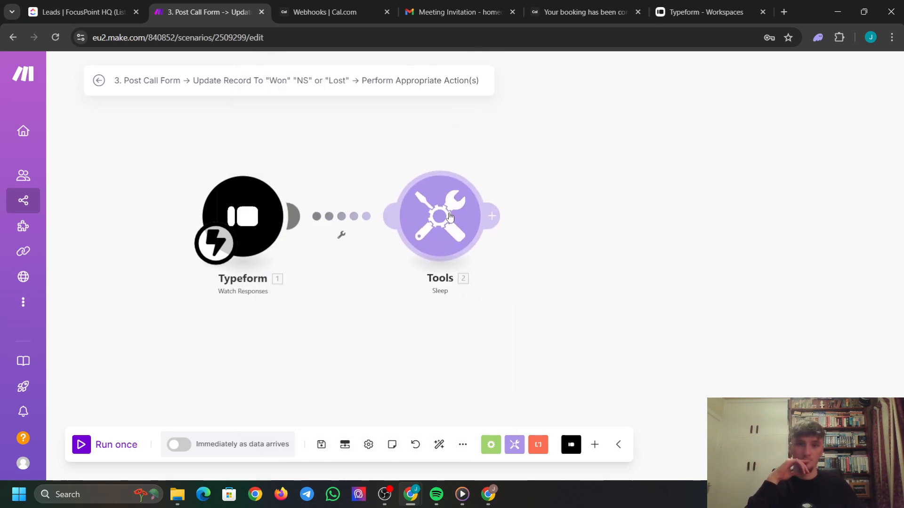
Add a Flow Control Router after the Sleep step and give it a third route.
click(492, 216)
click(697, 179)
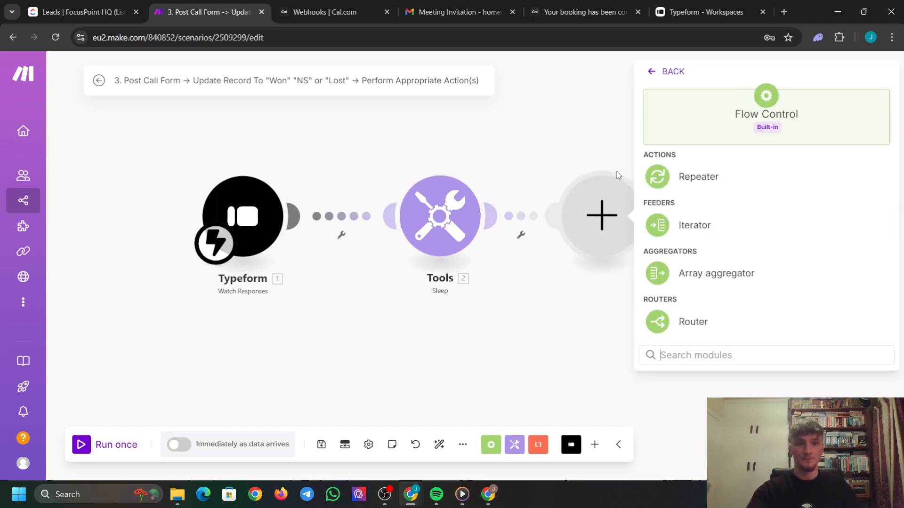
click(716, 314)
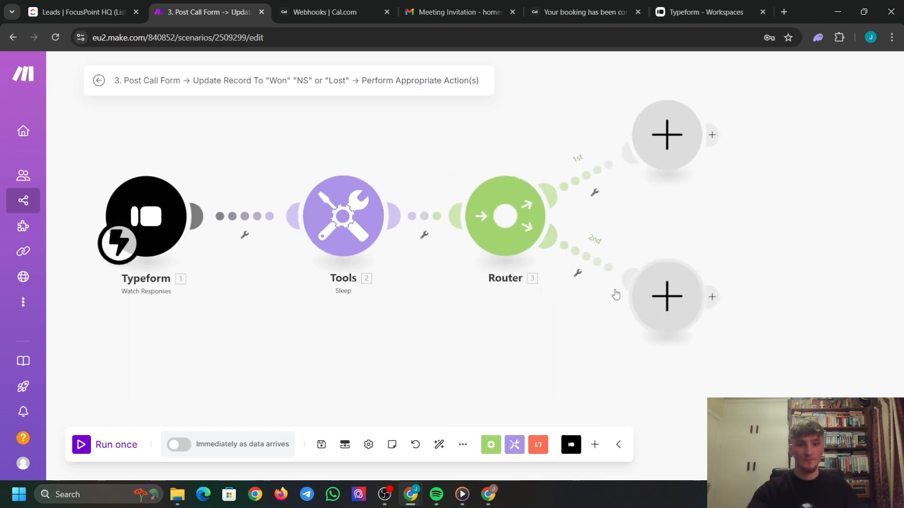
scroll(517, 324, down, 3)
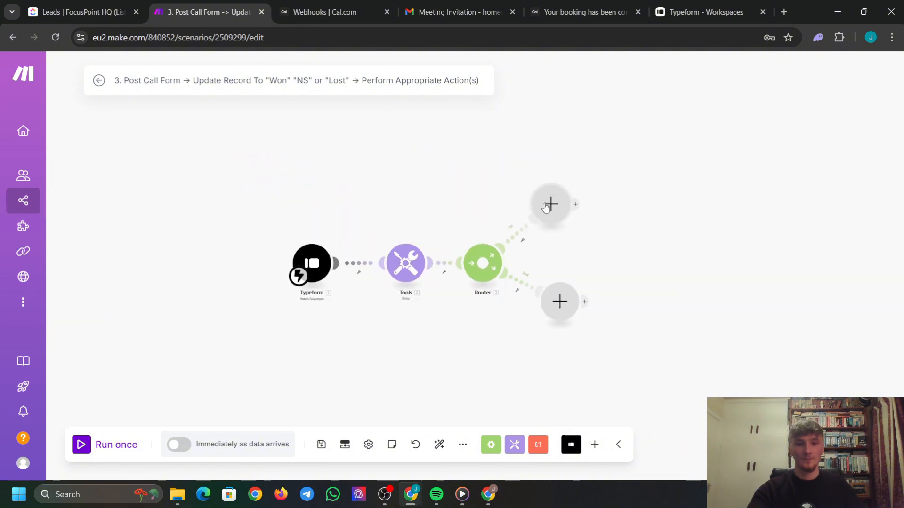
drag(566, 315, 555, 333)
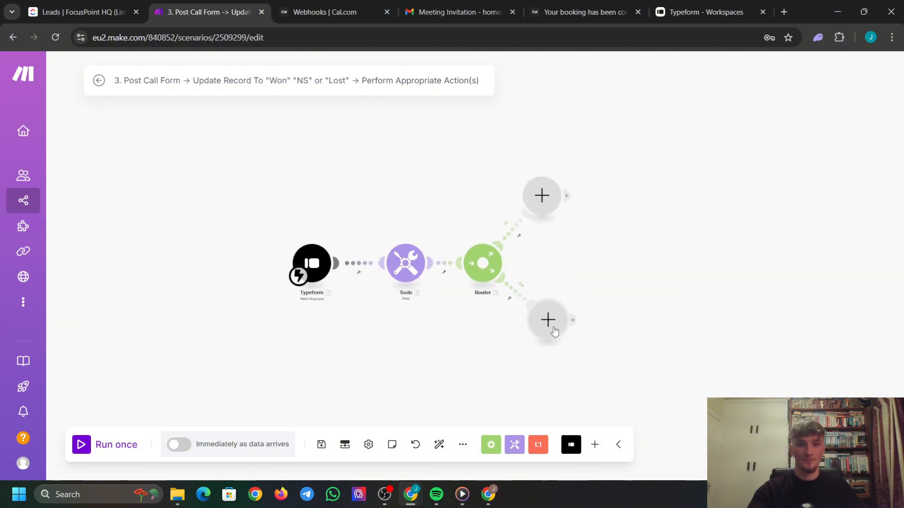
drag(498, 264, 473, 267)
click(490, 263)
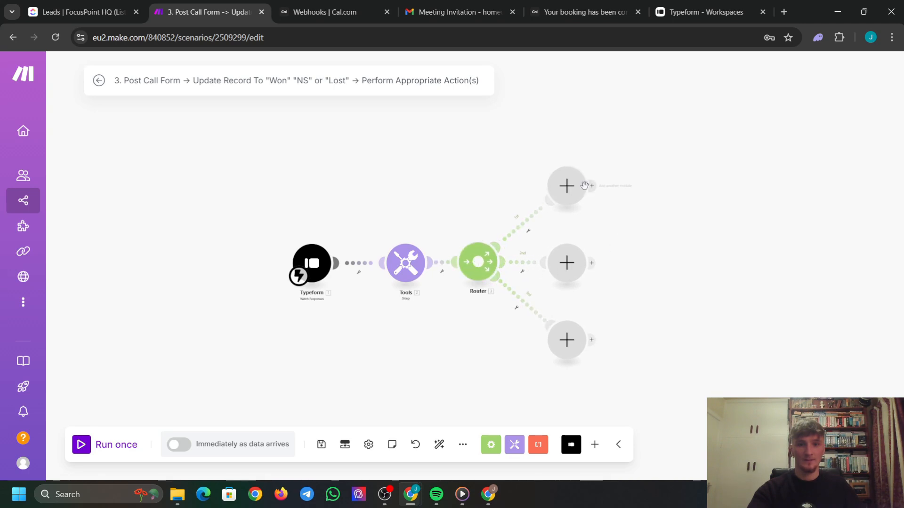
Arrange the Router's three empty branch modules neatly on the canvas.
mouse_move(567, 194)
mouse_down()
mouse_move(568, 175)
mouse_move(569, 183)
mouse_up()
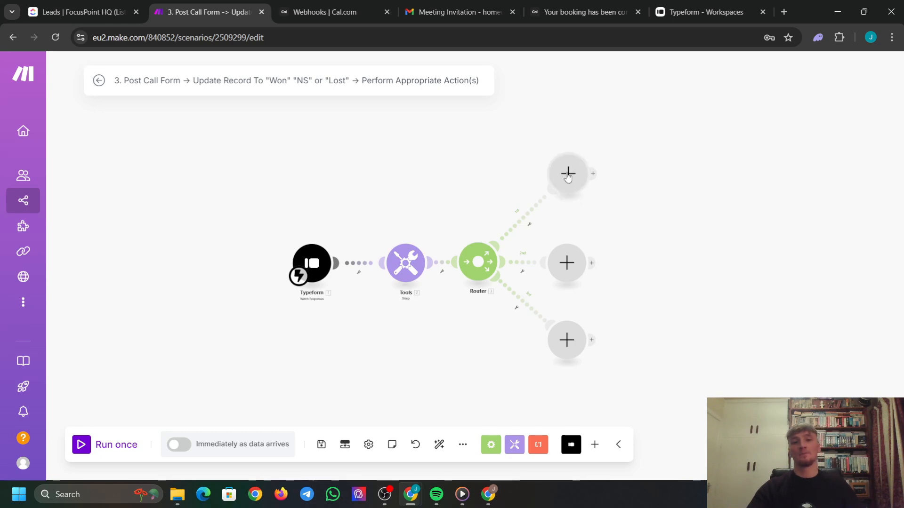
drag(568, 177, 569, 187)
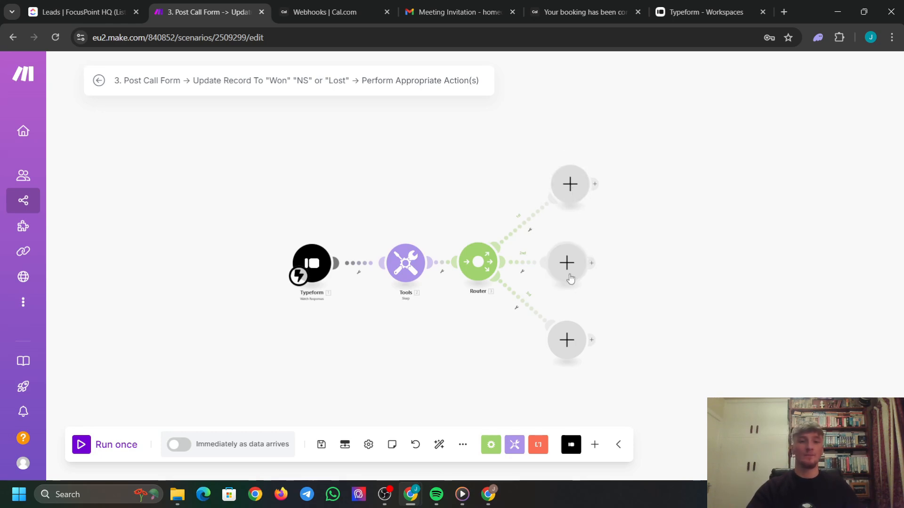
drag(570, 278, 607, 277)
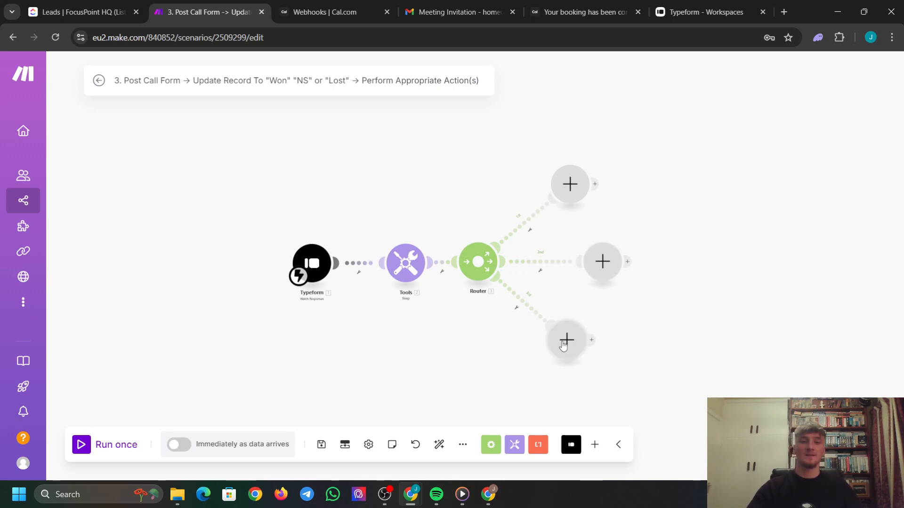
drag(564, 346, 573, 352)
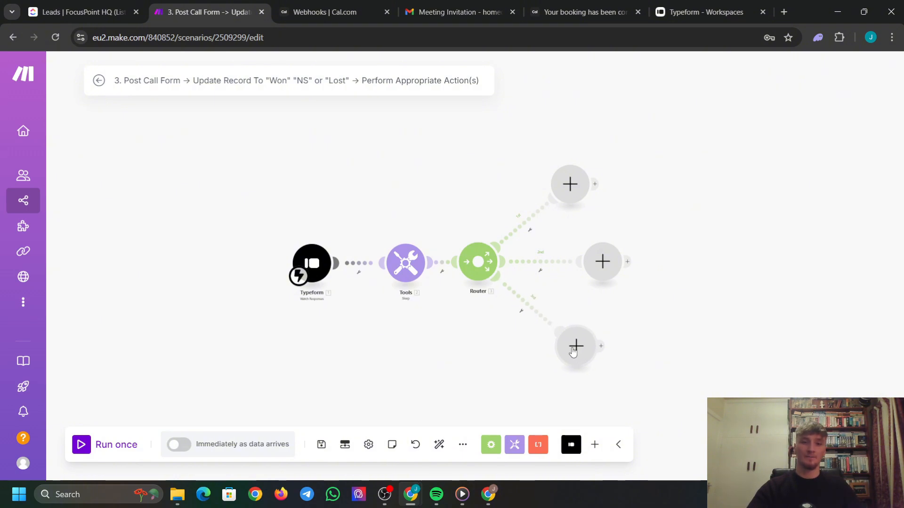
Add a ClickUp List All Tasks module to the Router's top branch.
click(572, 191)
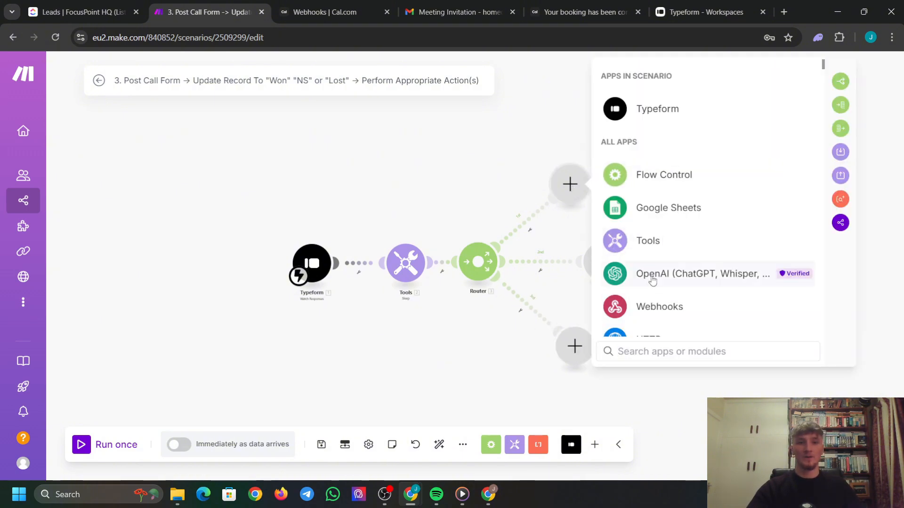
scroll(680, 303, down, 1)
scroll(680, 304, down, 2)
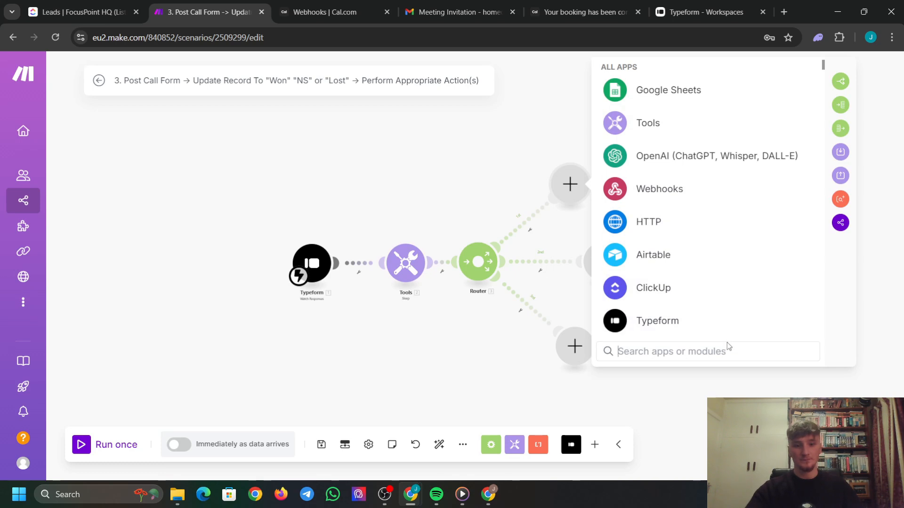
text(click)
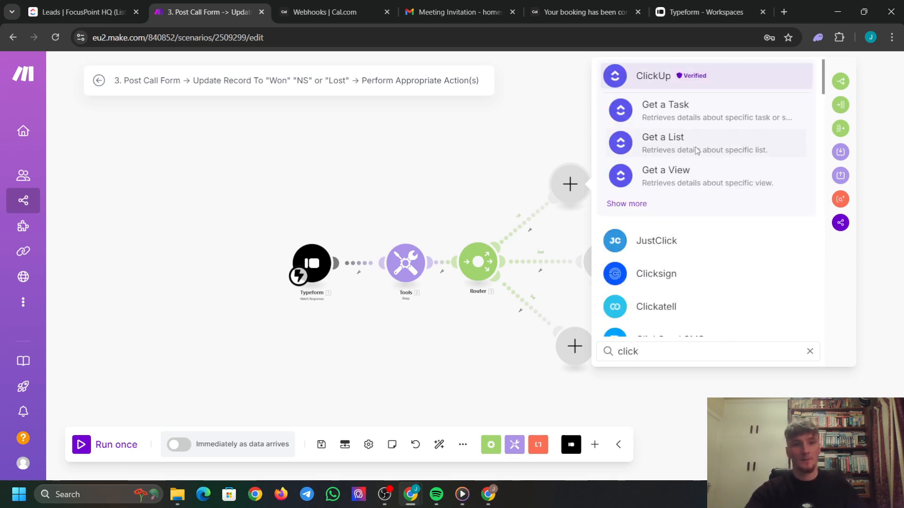
click(628, 203)
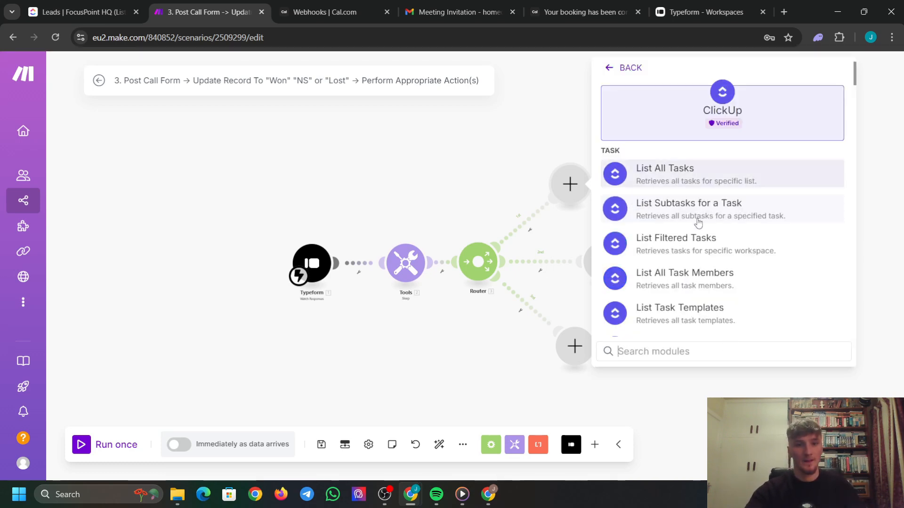
scroll(692, 222, down, 3)
scroll(687, 240, down, 1)
scroll(690, 257, down, 4)
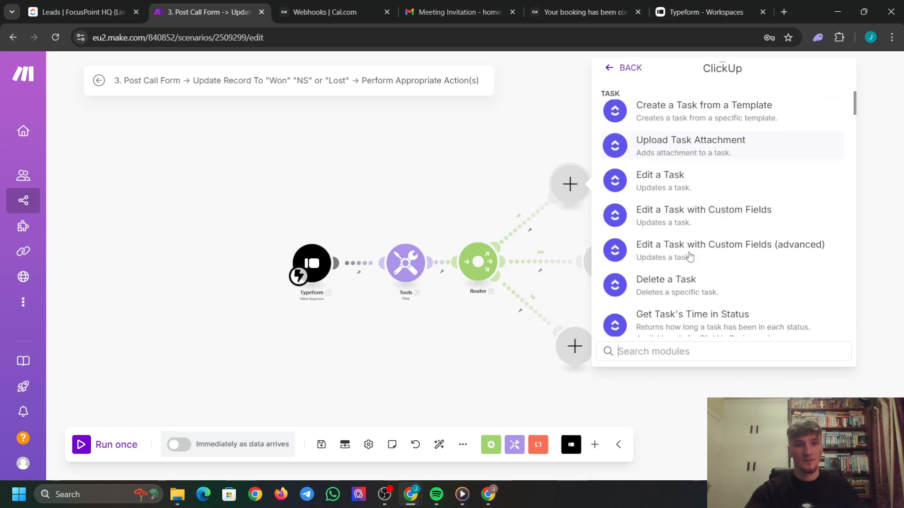
scroll(685, 242, down, 3)
scroll(688, 235, down, 5)
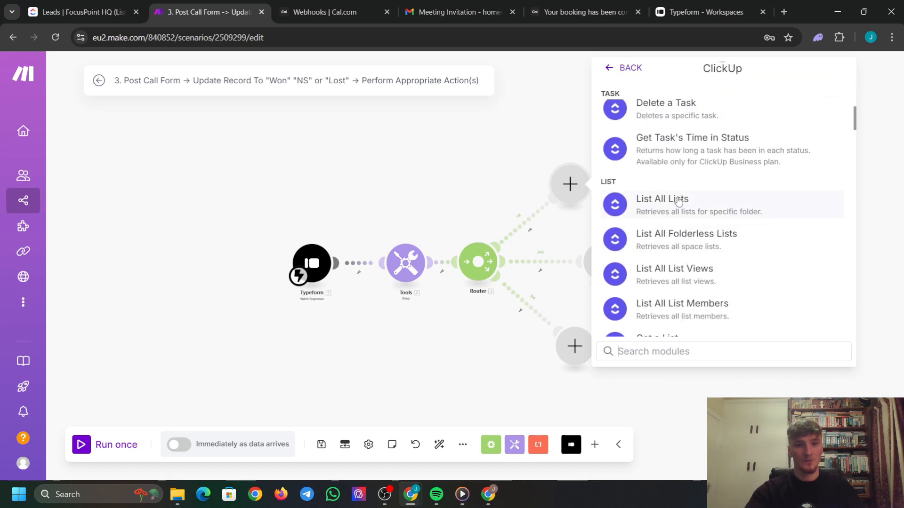
scroll(697, 264, down, 10)
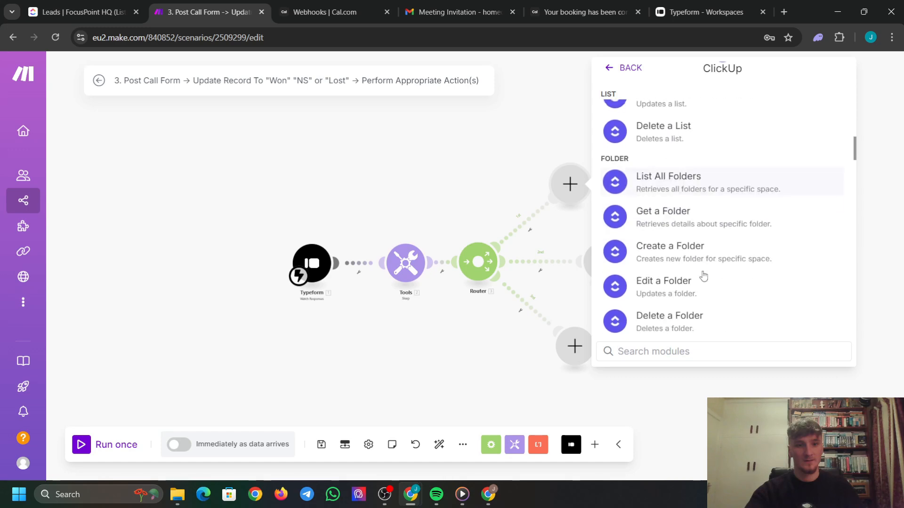
scroll(682, 234, down, 15)
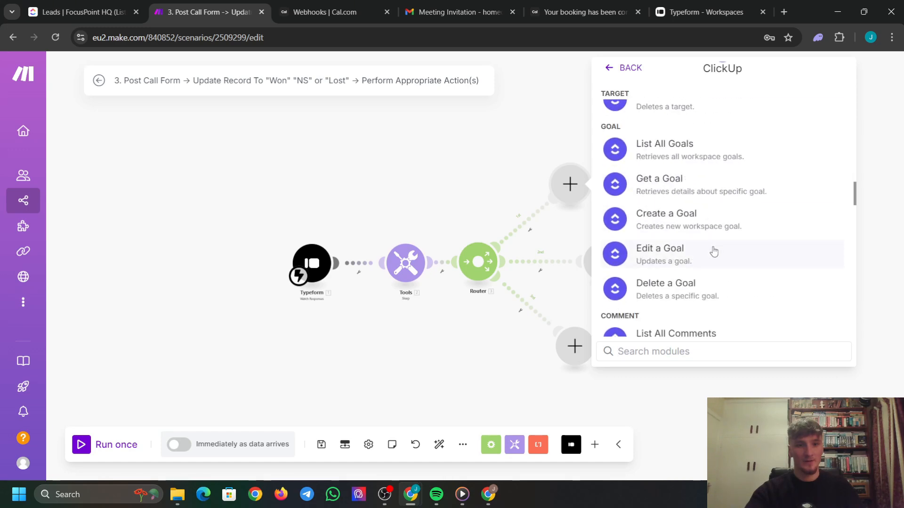
scroll(710, 248, up, 3)
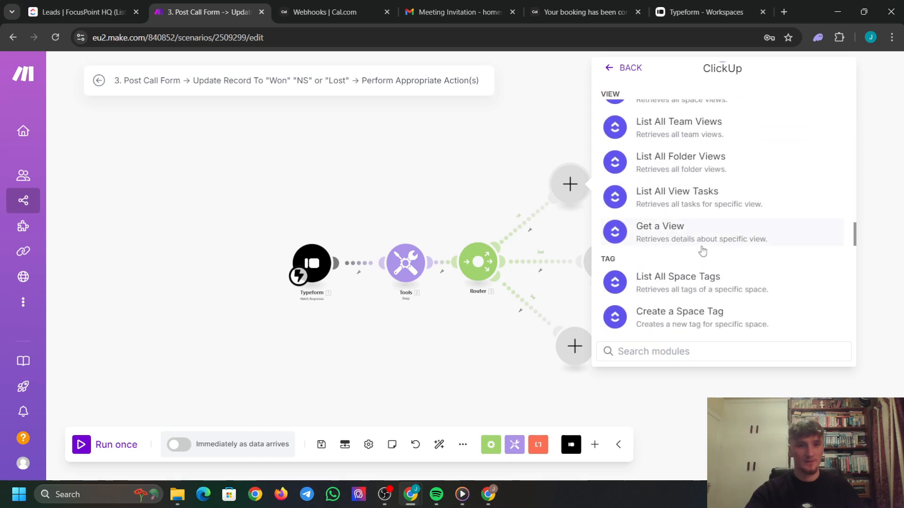
text(list all)
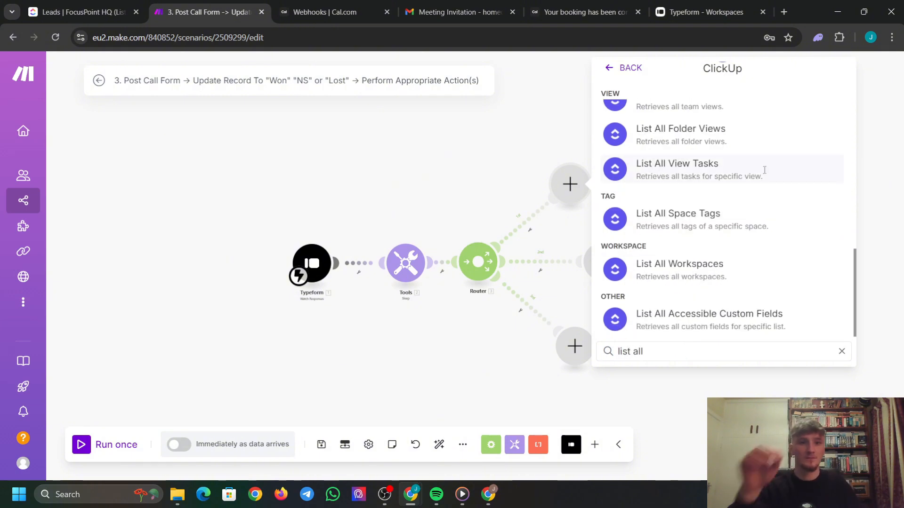
scroll(773, 168, up, 10)
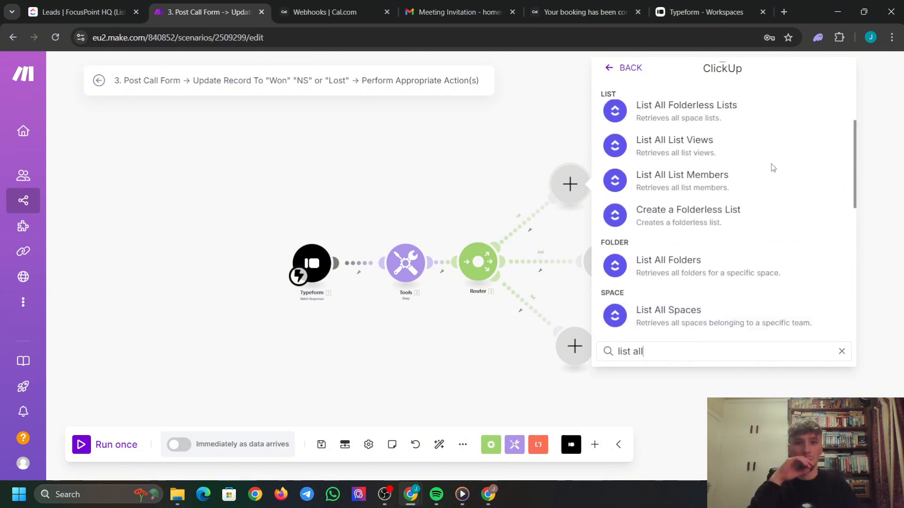
click(730, 188)
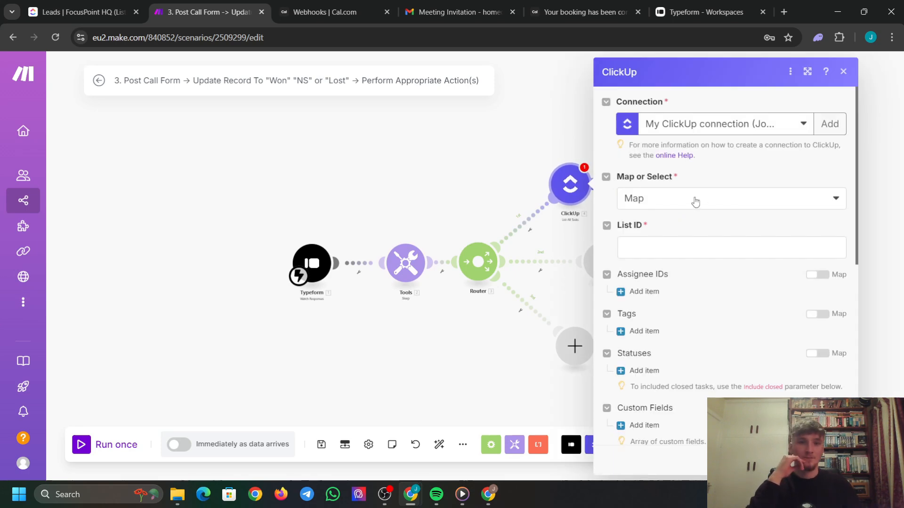
Copy the Leads list ID from the ClickUp page address for the List ID field.
click(700, 242)
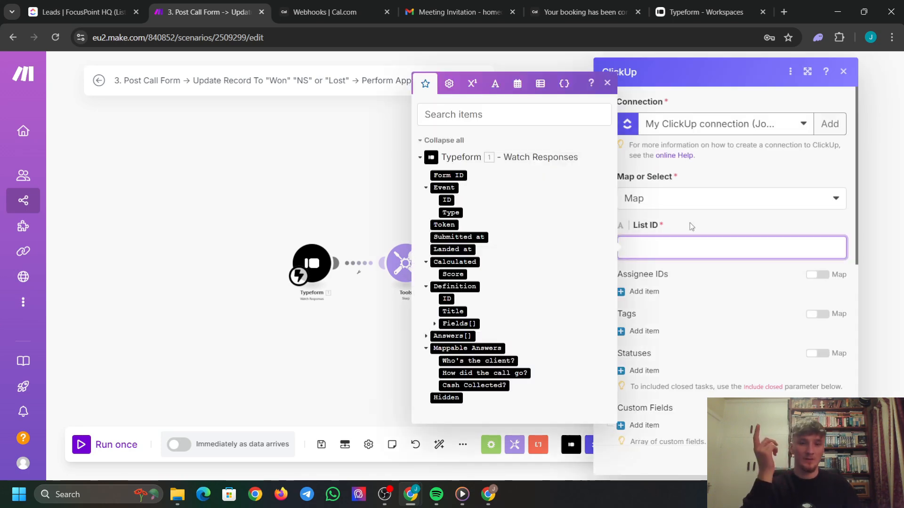
click(690, 223)
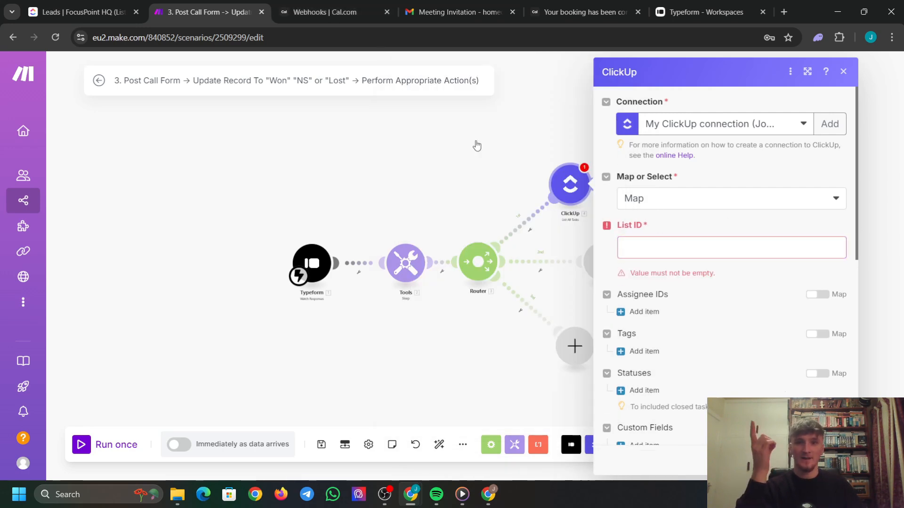
click(82, 12)
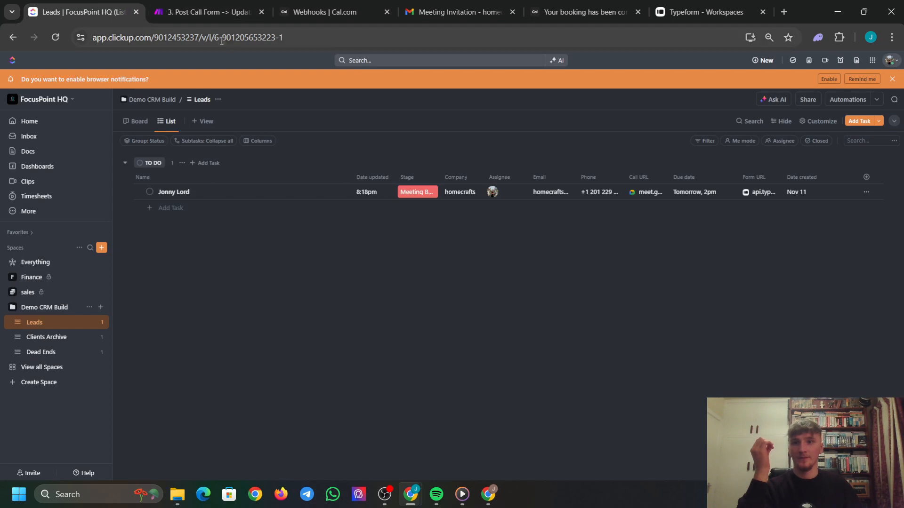
drag(222, 38, 276, 38)
key(ctrl+c)
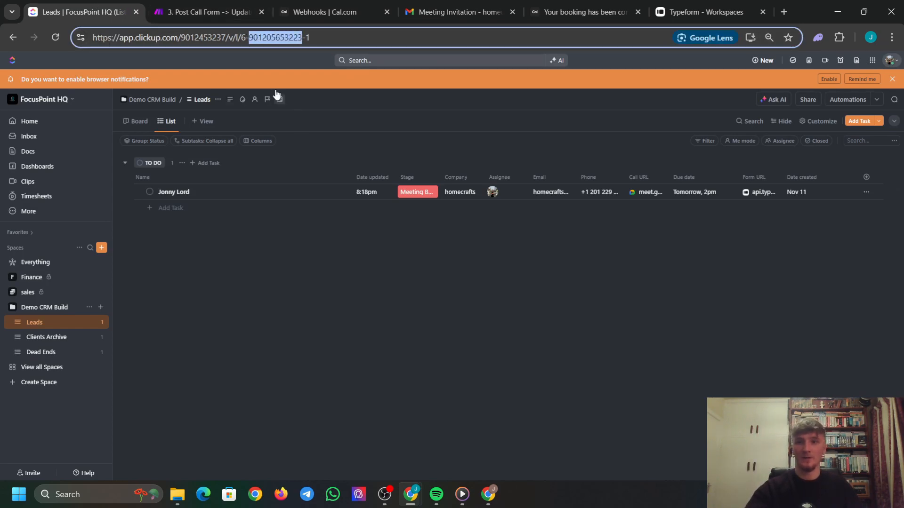
click(207, 12)
Paste the Leads list ID into List ID, order tasks by Updated At with Limit 10.
click(673, 243)
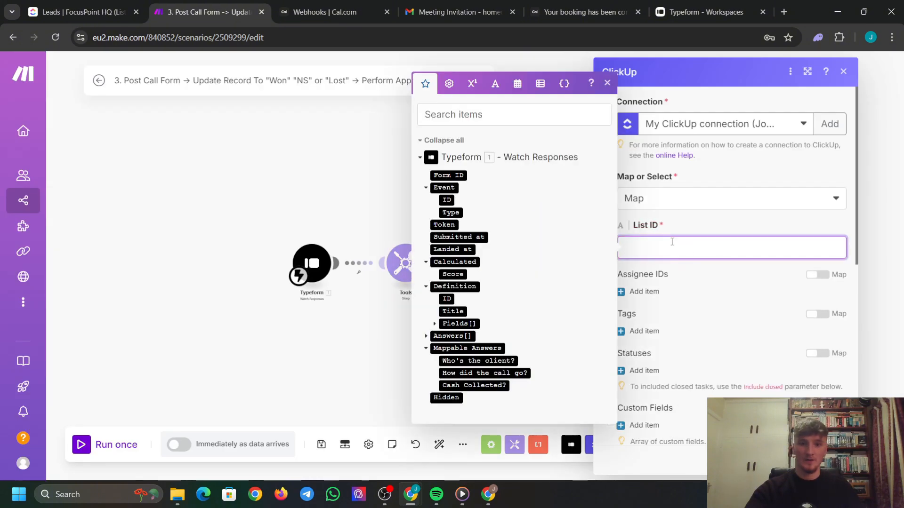
key(ctrl+v)
click(702, 268)
scroll(703, 268, down, 3)
scroll(698, 264, down, 5)
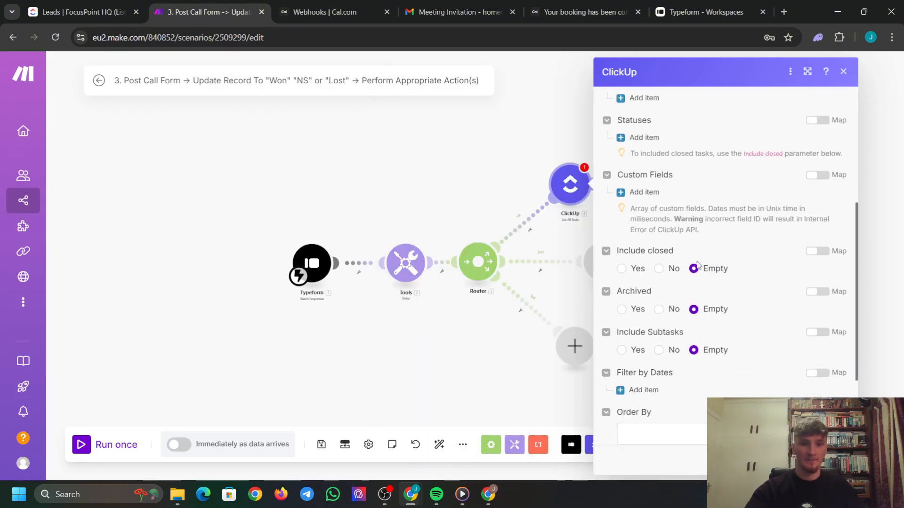
click(716, 309)
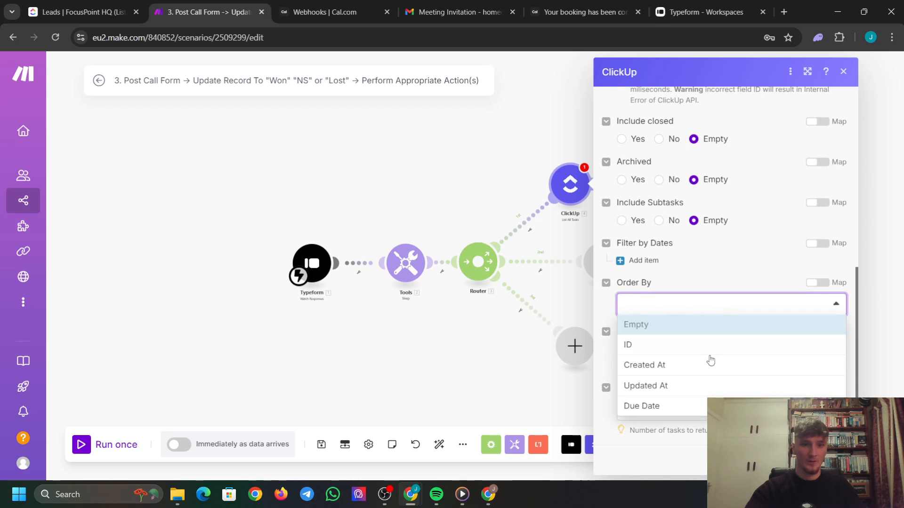
click(684, 394)
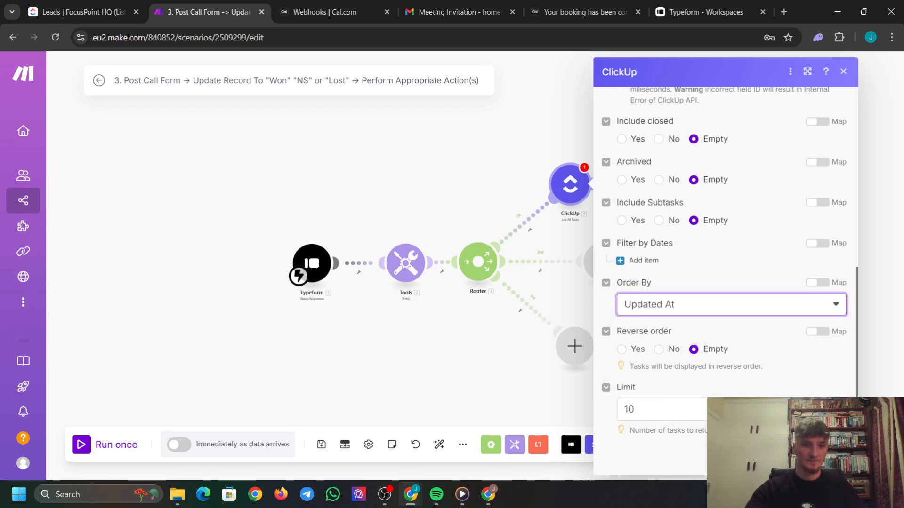
double_click(683, 406)
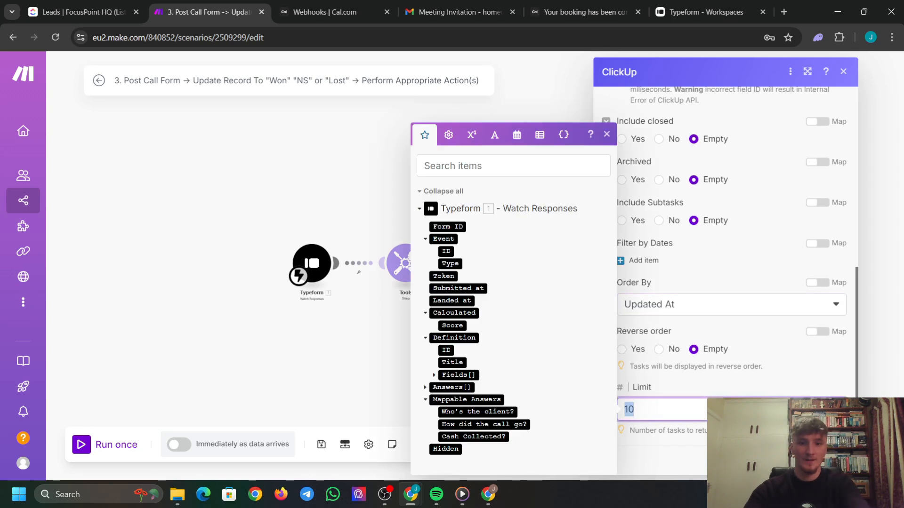
click(832, 461)
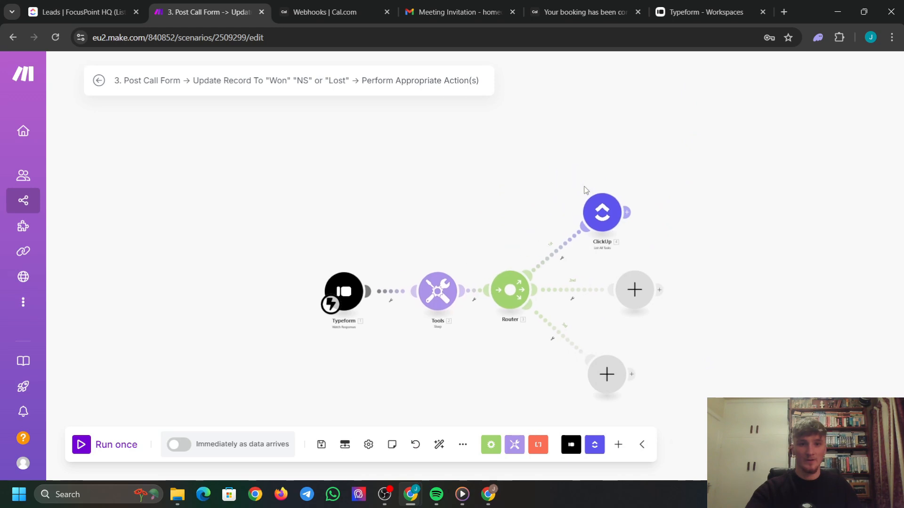
Paste two copies of the List All Tasks module onto the Router's second and third routes.
click(579, 188)
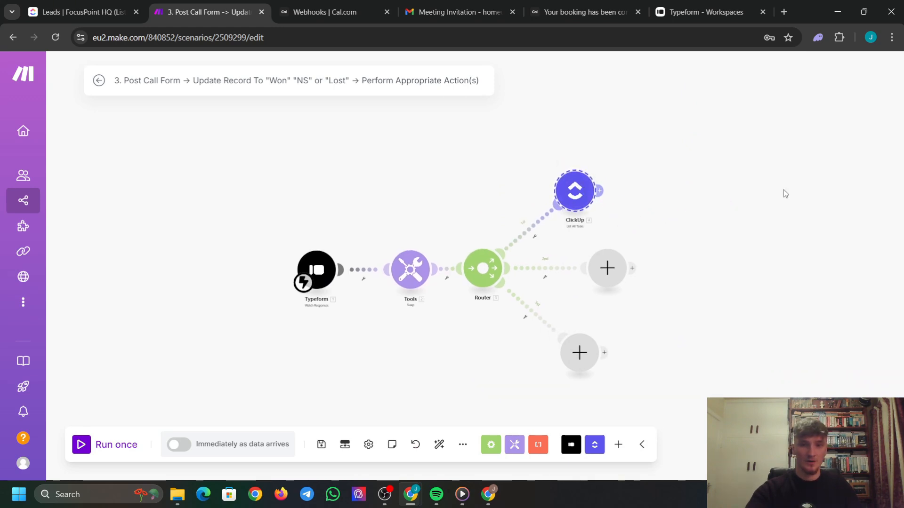
click(199, 133)
drag(713, 134, 659, 252)
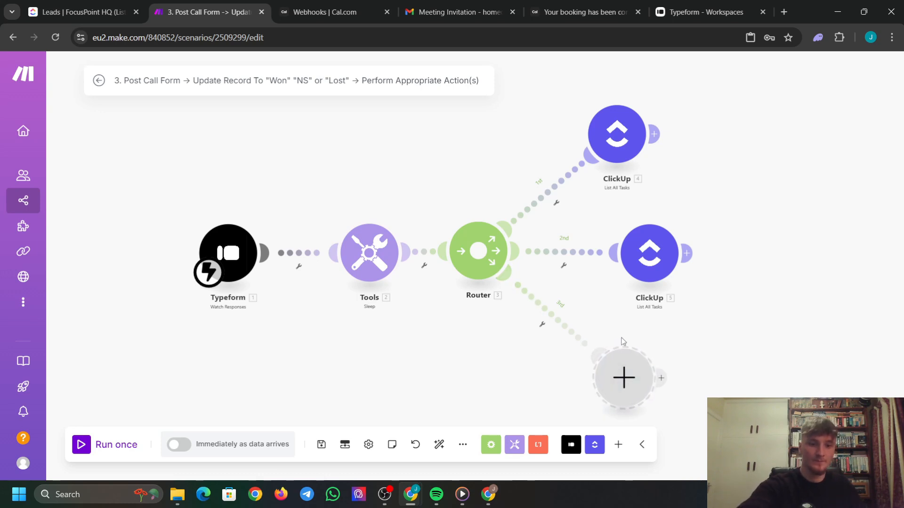
key(ctrl+v)
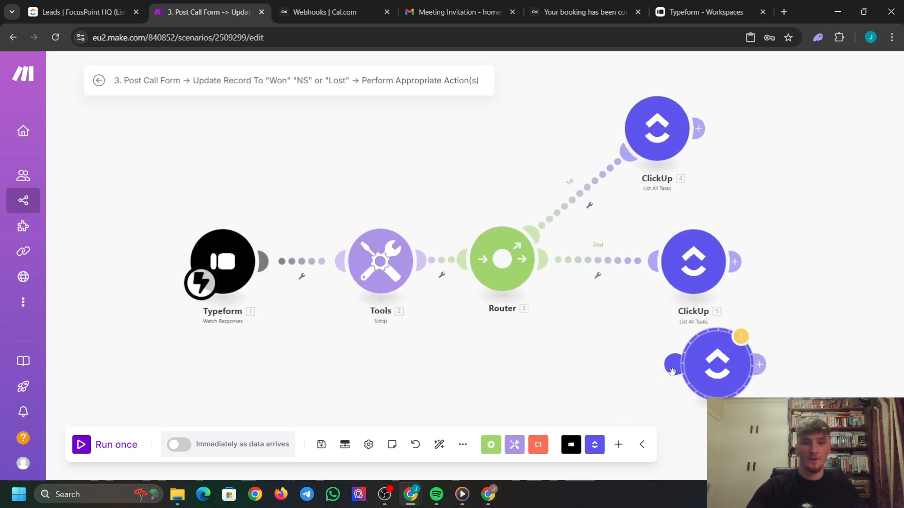
drag(732, 372, 635, 393)
scroll(777, 365, down, 3)
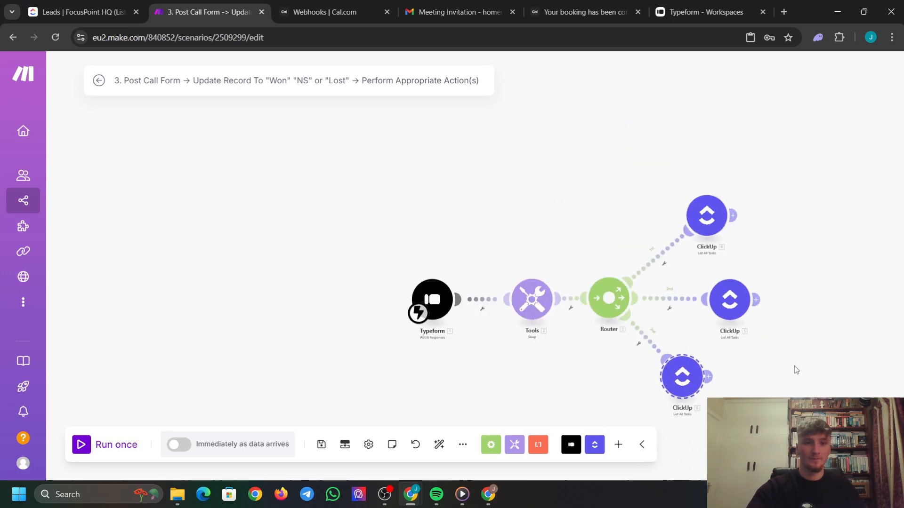
drag(796, 367, 671, 302)
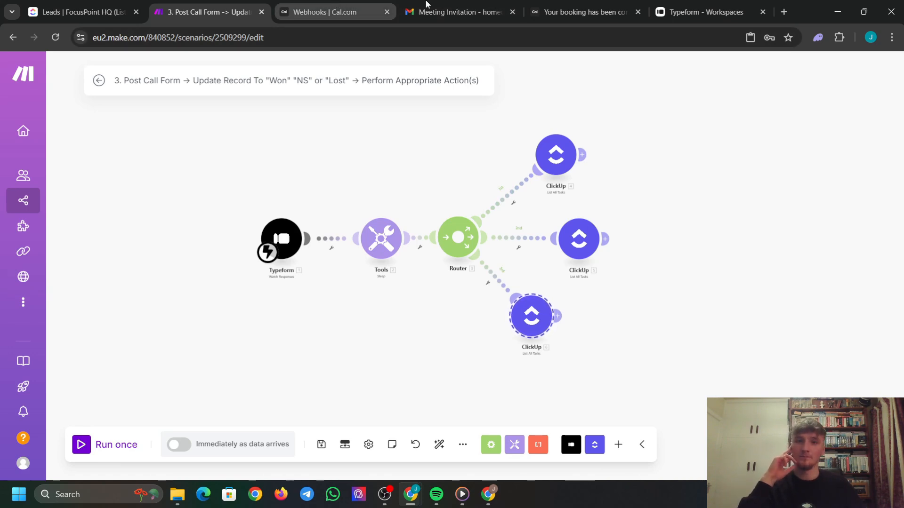
Copy the Post call form's link in Typeform and open the form in a new tab.
click(702, 11)
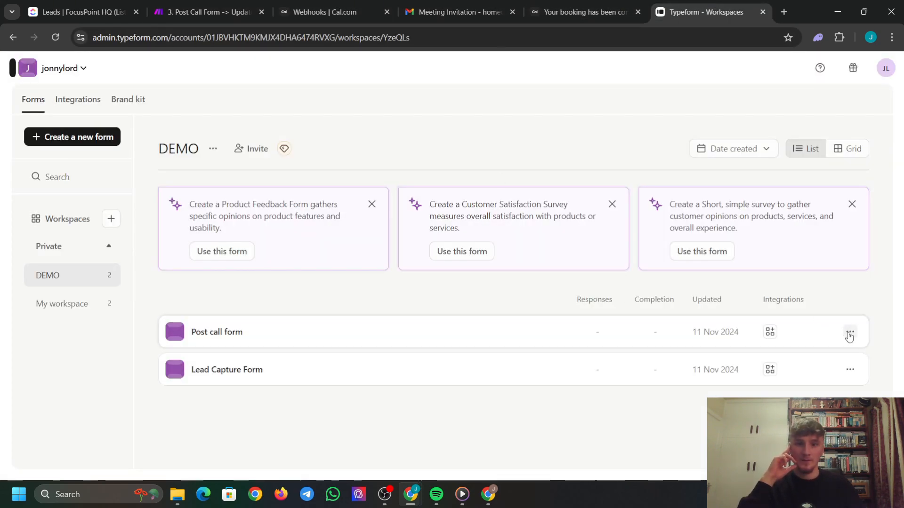
click(850, 333)
click(783, 127)
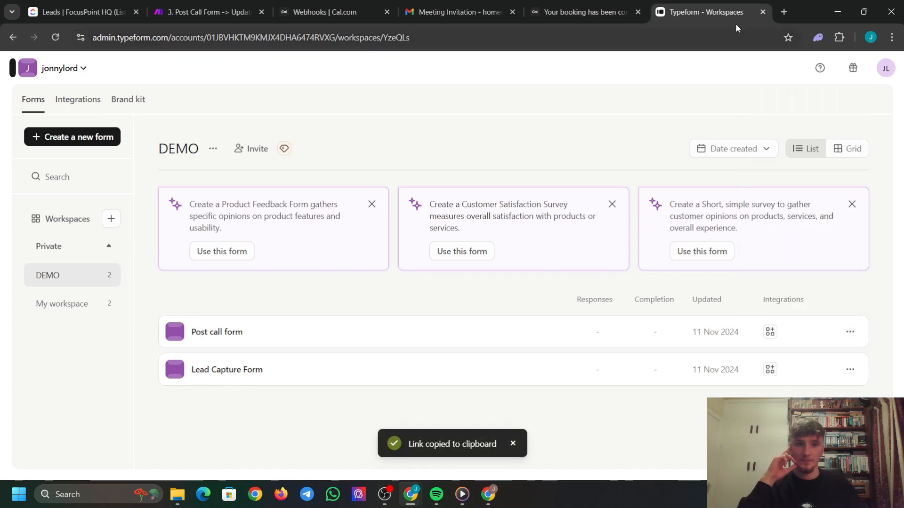
click(784, 12)
key(ctrl+v)
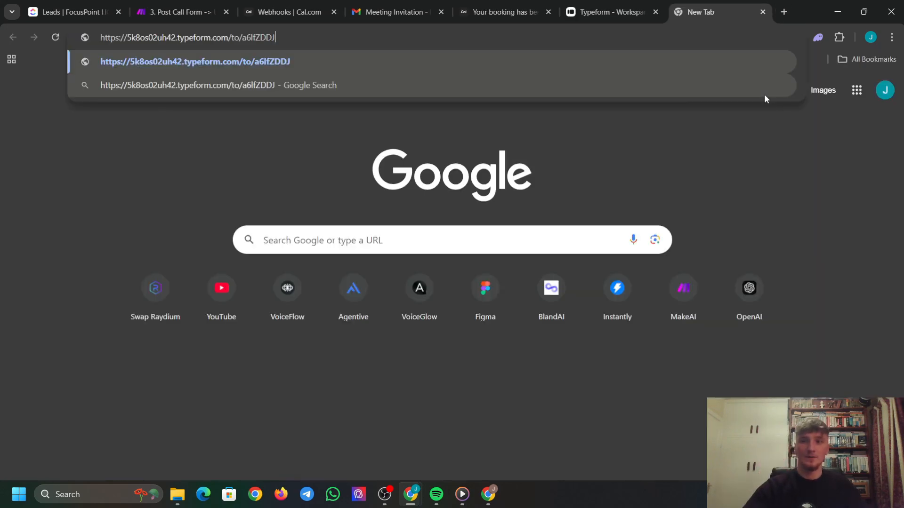
key(Return)
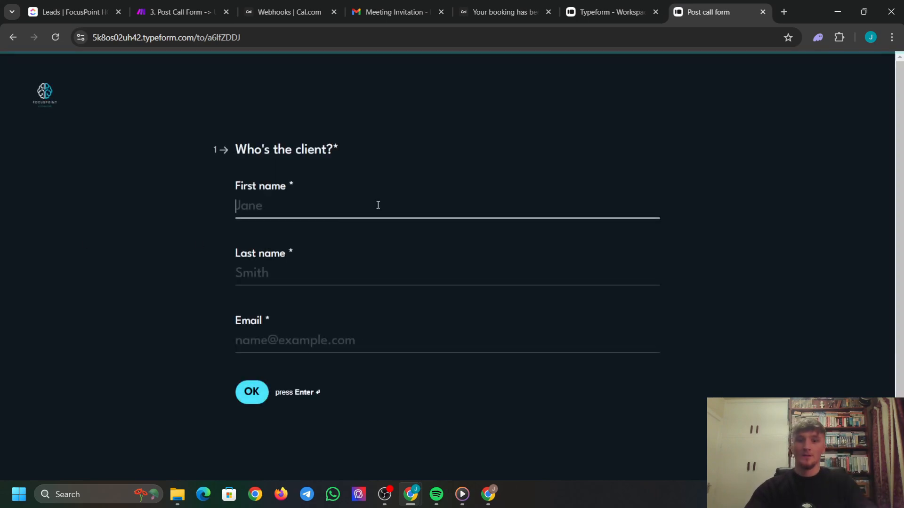
Fill in the client's first name, last name and e-mail address on the form.
text(Jonny)
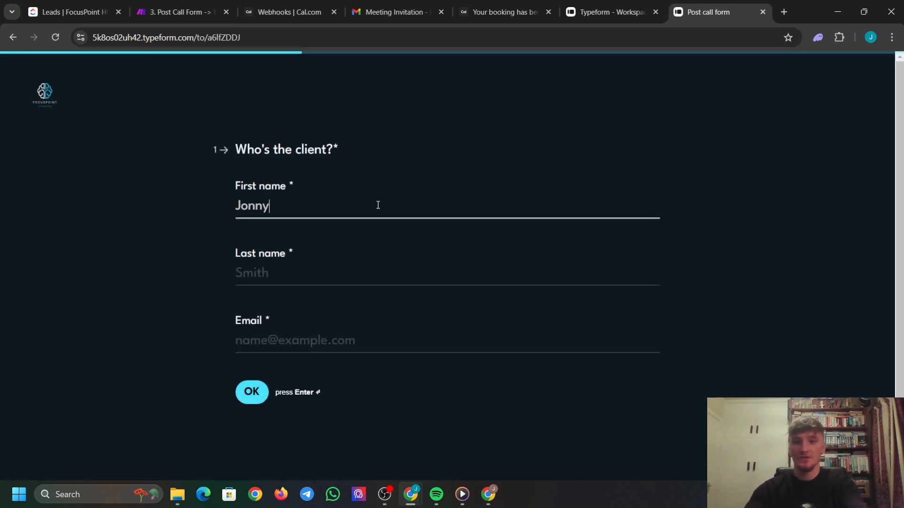
click(299, 273)
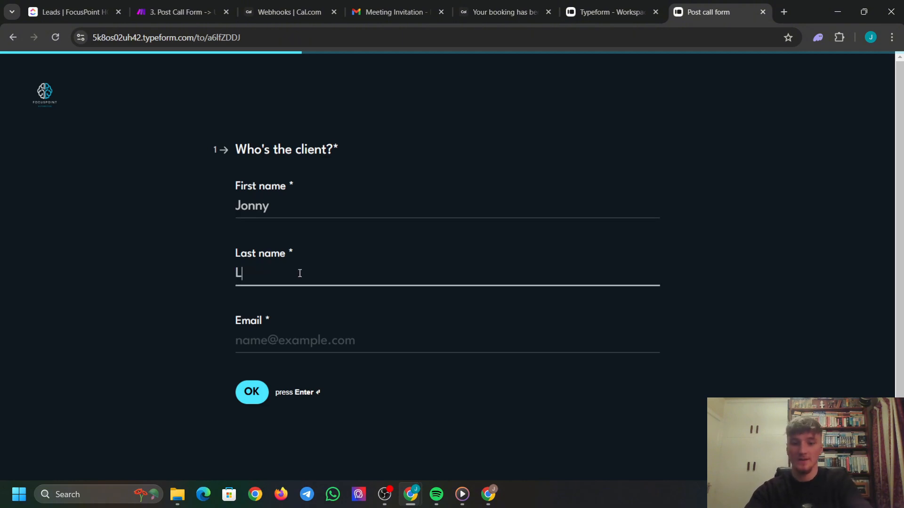
click(324, 337)
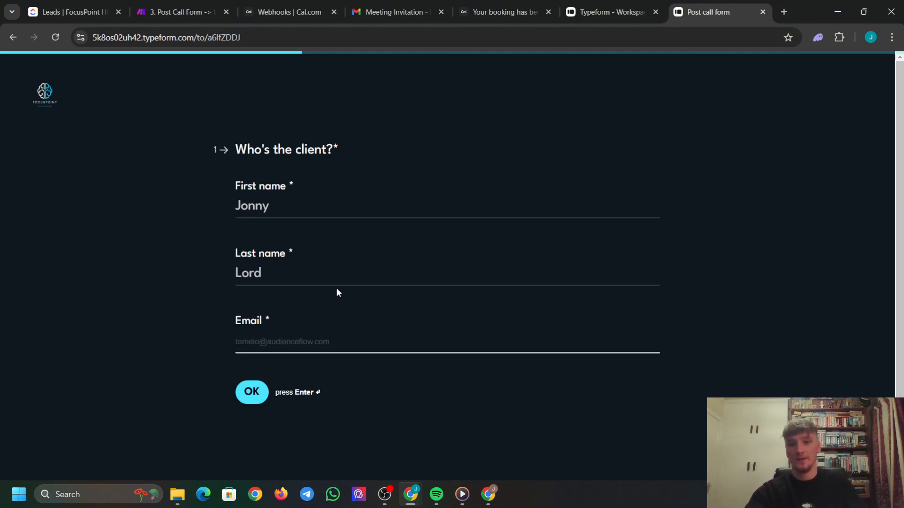
click(352, 252)
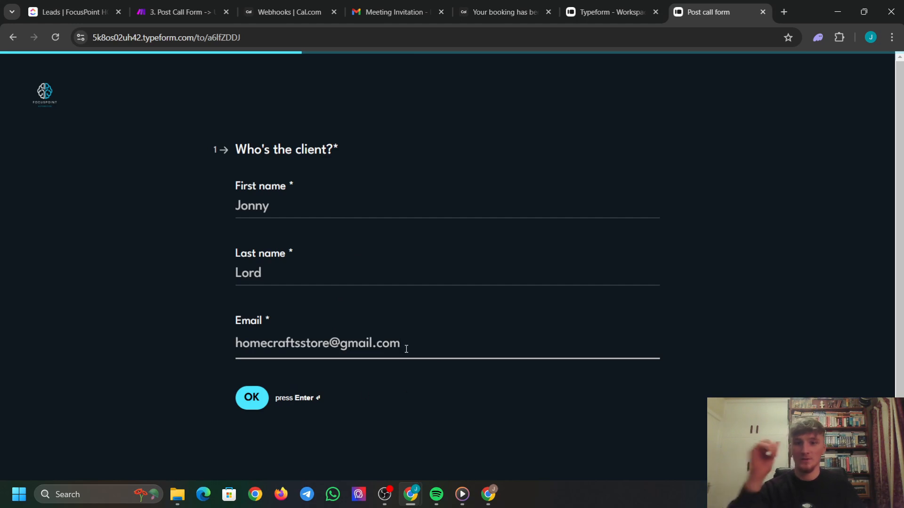
scroll(377, 350, down, 1)
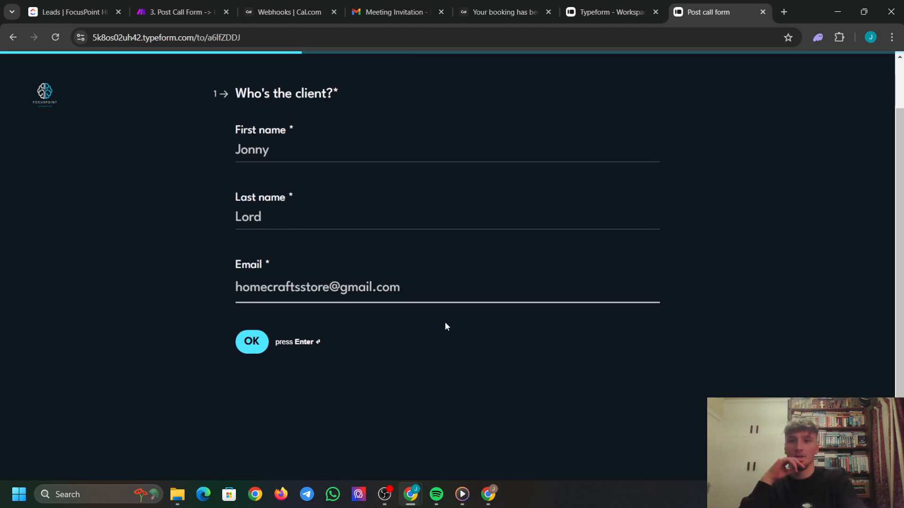
key(Return)
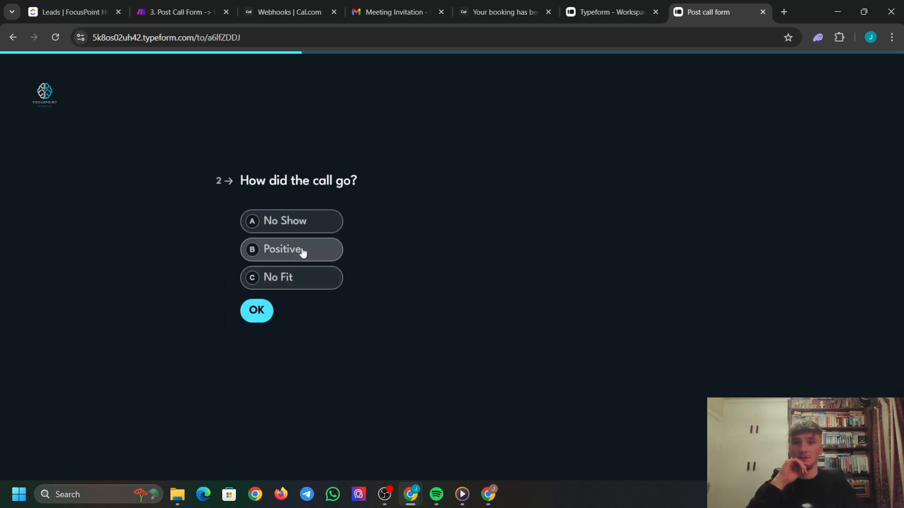
Choose No Fit as the call outcome, enter 3000 cash collected and submit the response.
click(307, 283)
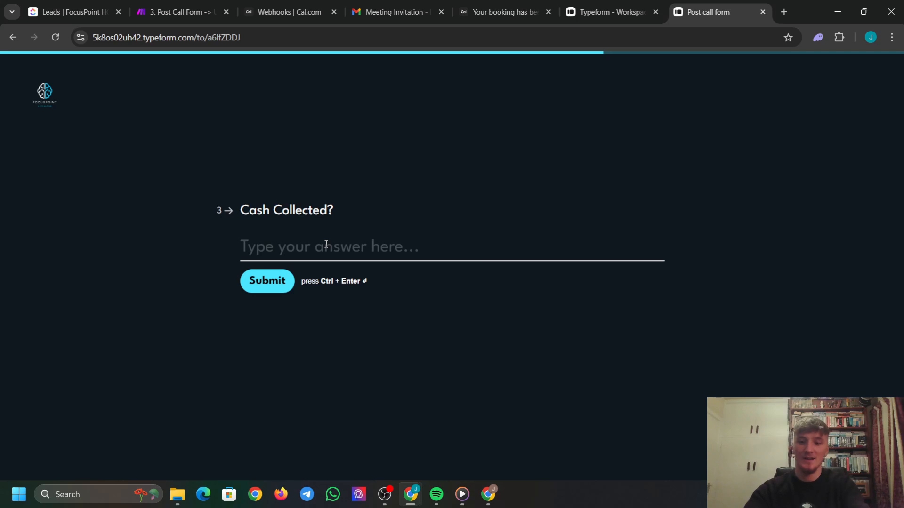
text(3000)
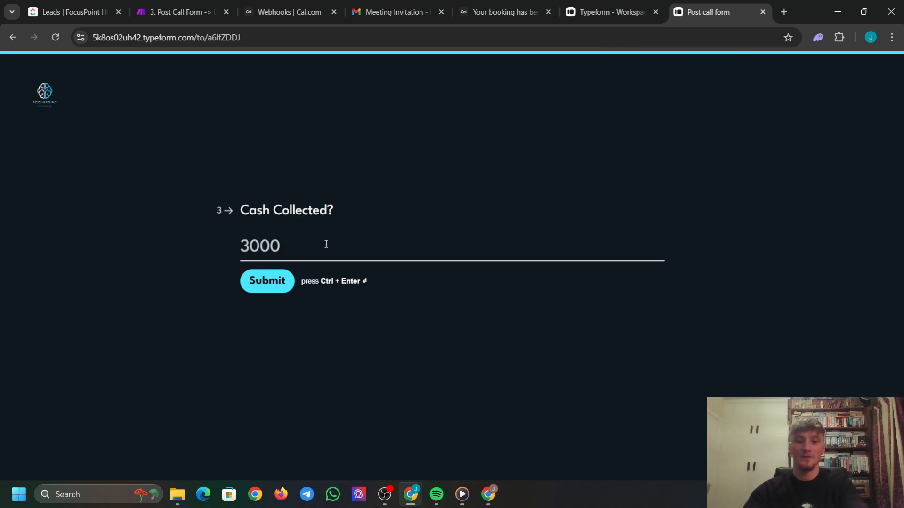
text(,)
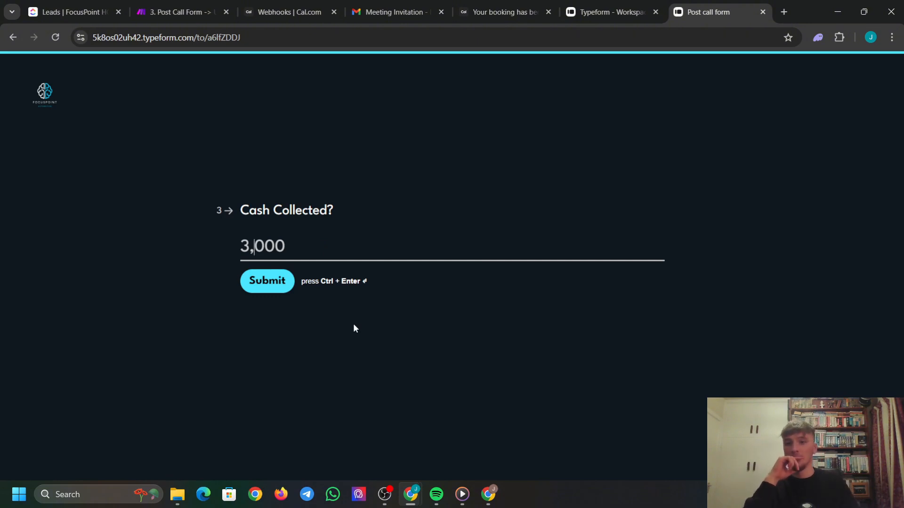
click(247, 286)
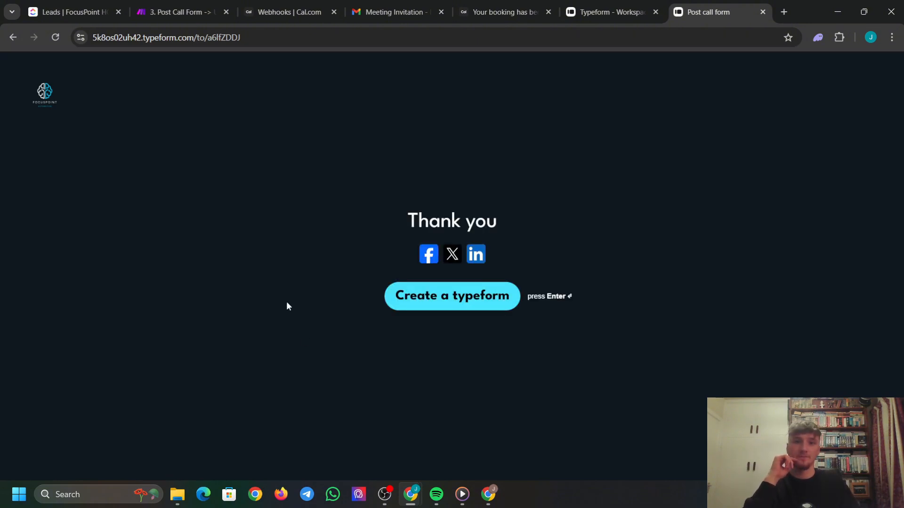
click(191, 11)
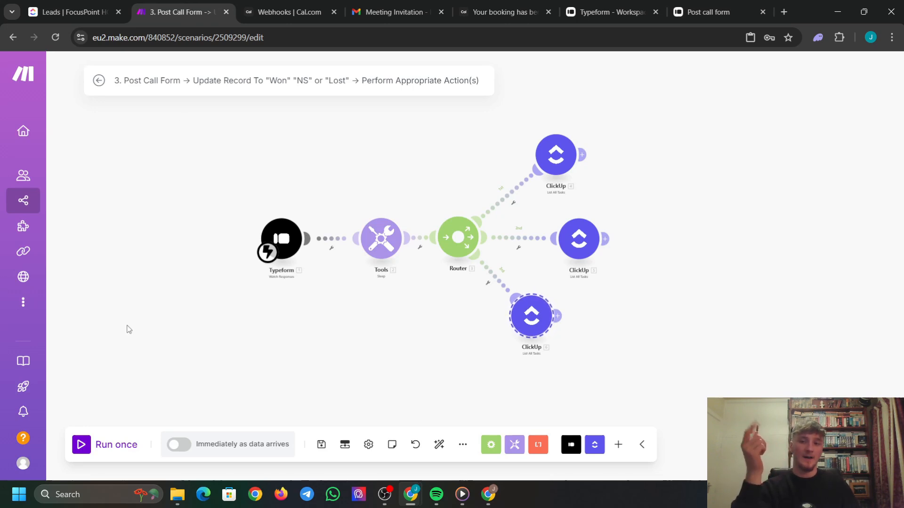
Start a single run of the scenario and reload the Post call form in a fresh tab.
click(81, 445)
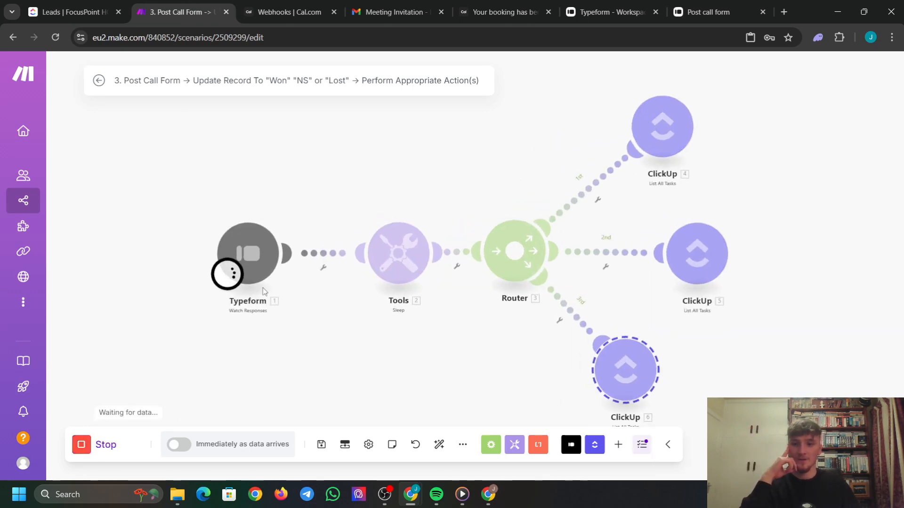
click(718, 10)
click(782, 12)
key(ctrl+v)
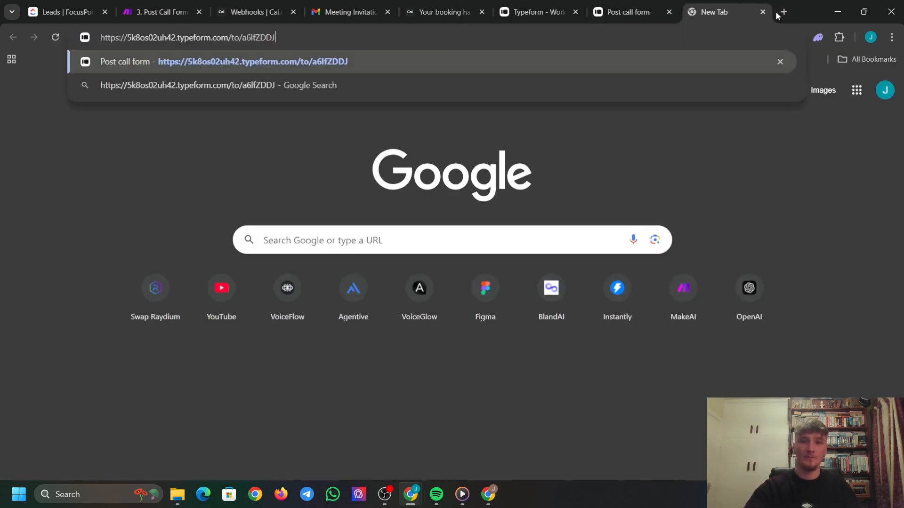
key(Return)
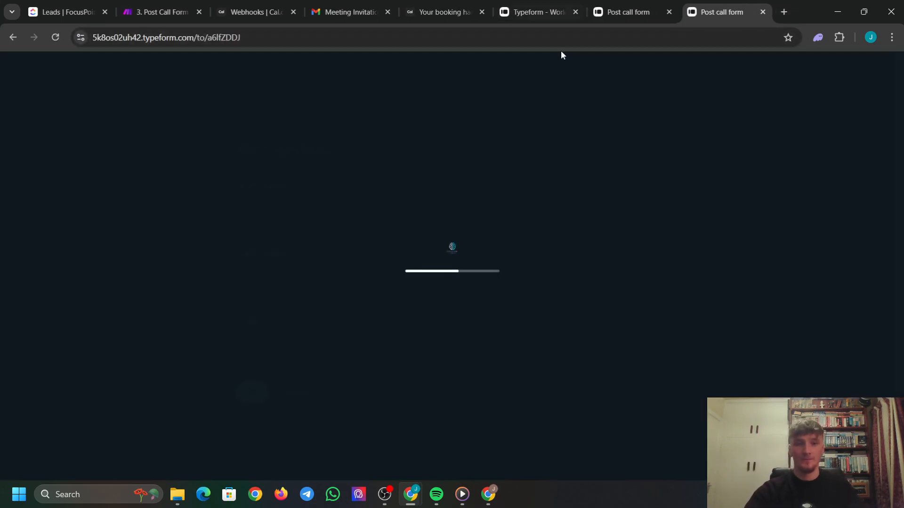
click(669, 13)
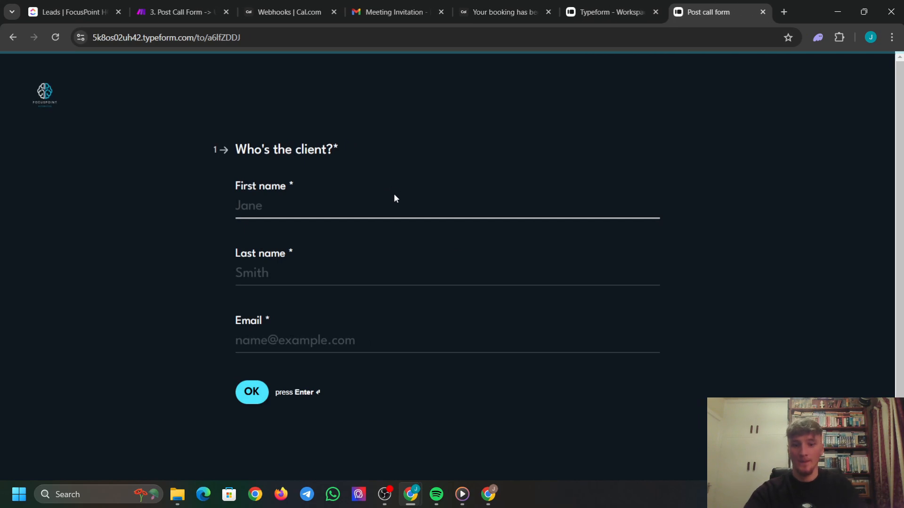
Enter the client's first name, last name and saved e-mail address, then continue.
text(Jonny)
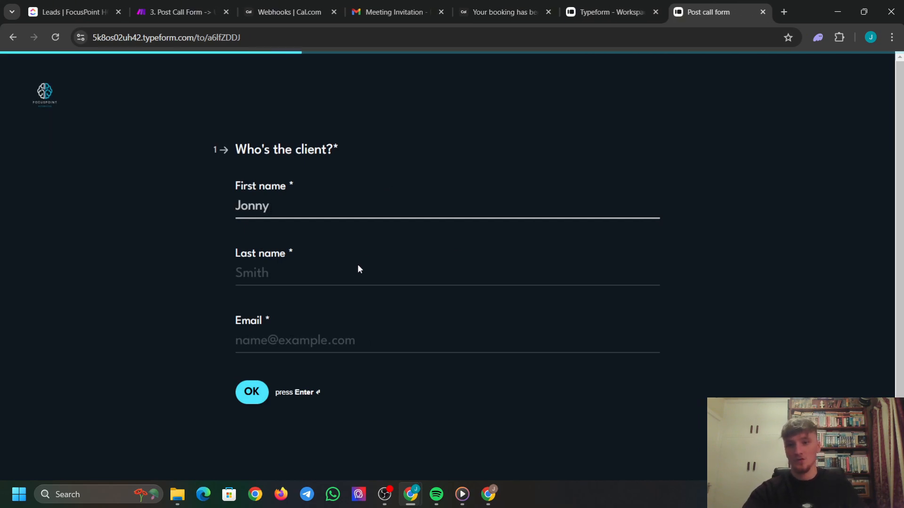
click(357, 274)
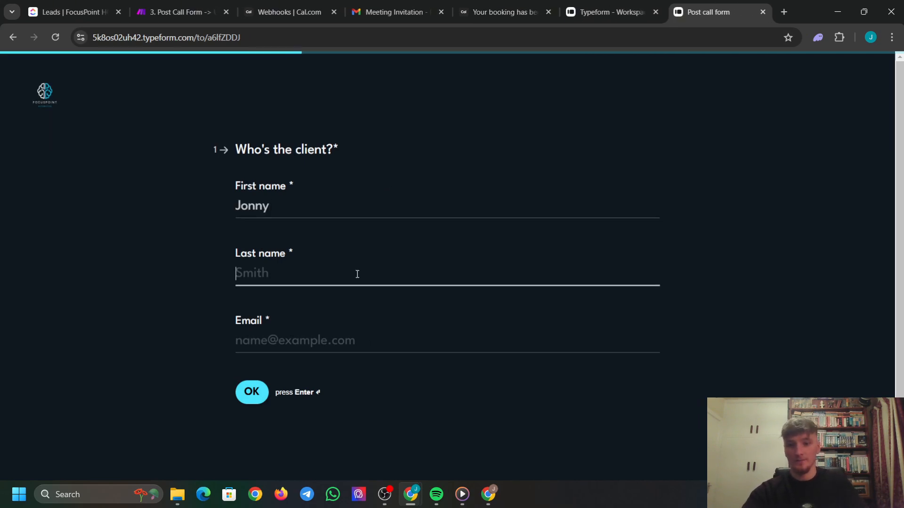
click(319, 340)
key(ctrl+v)
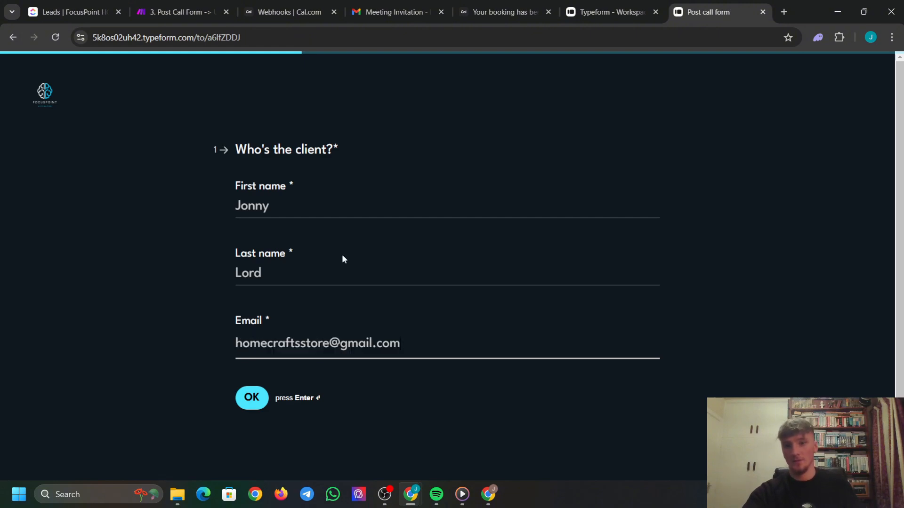
click(266, 394)
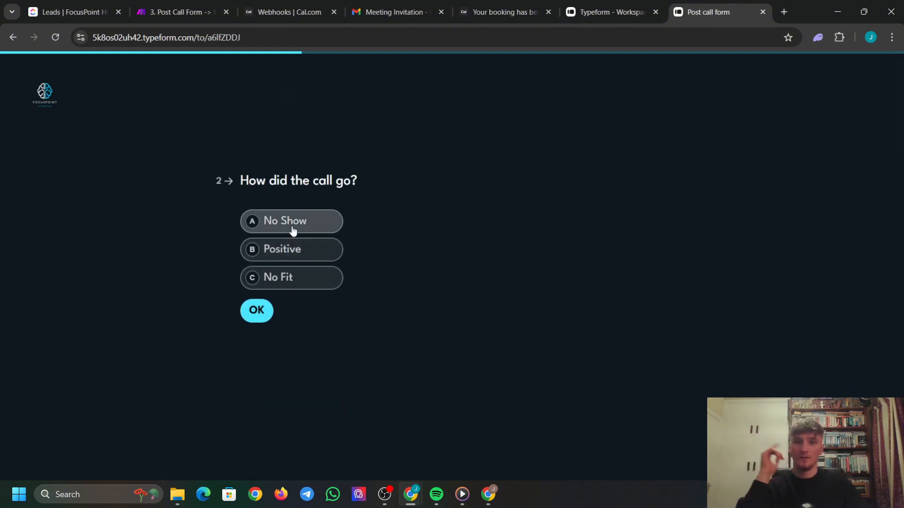
Mark the call outcome as No Show and enter 3,000 cash collected.
click(292, 229)
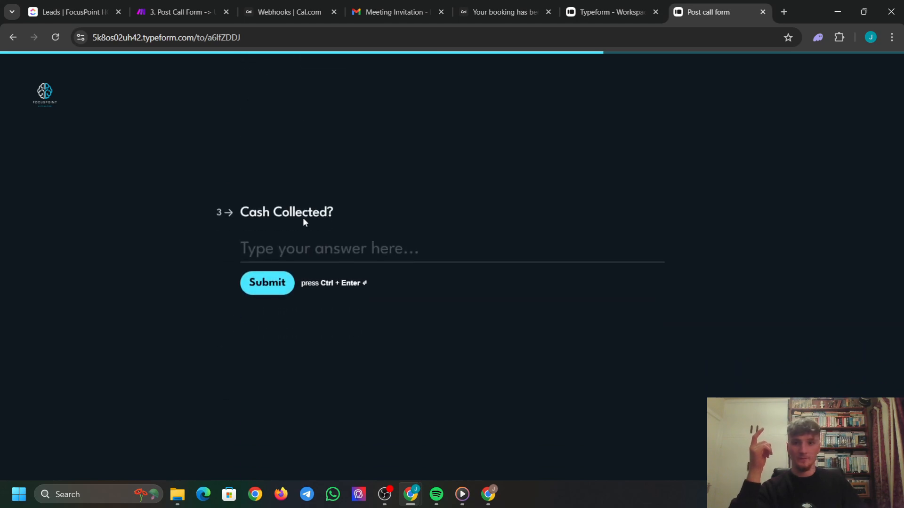
text(3,)
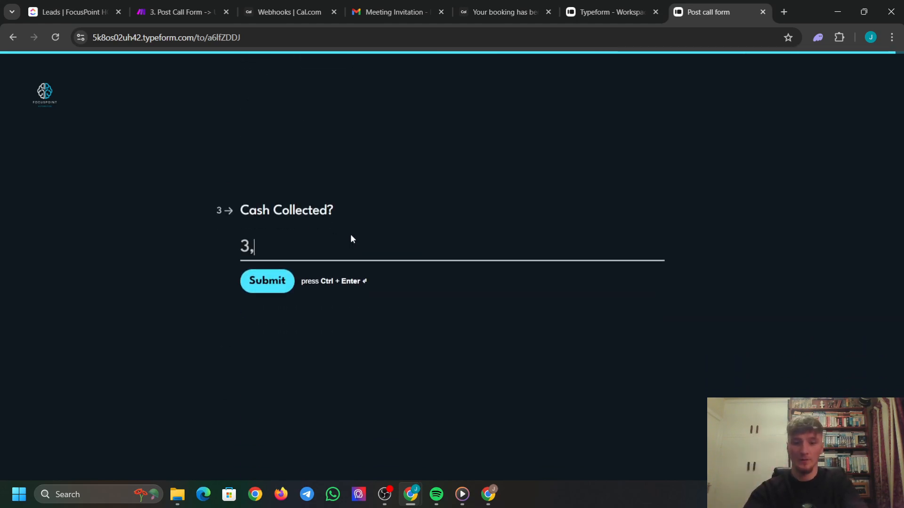
text(000)
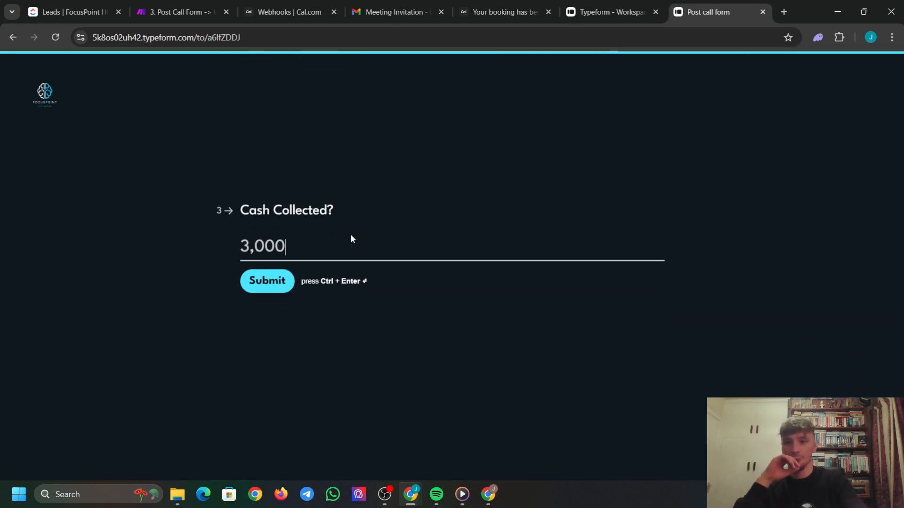
click(179, 12)
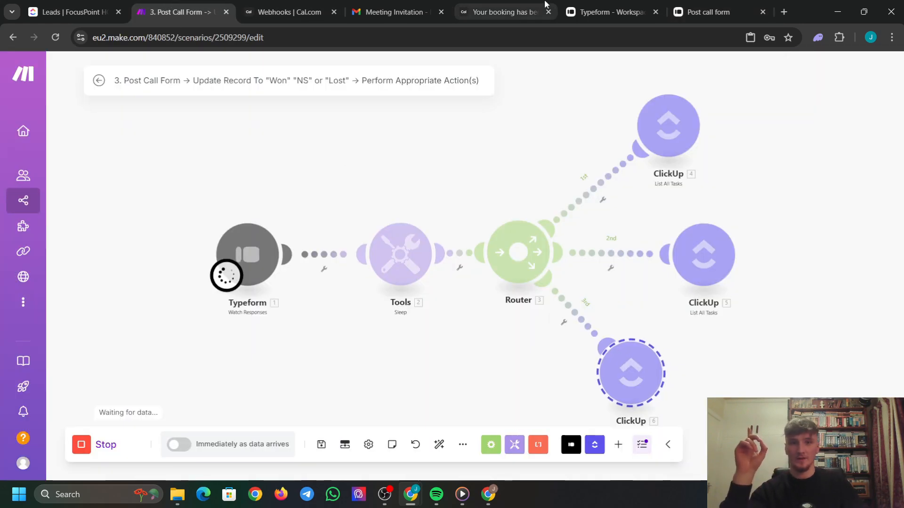
Submit the No Show response and watch Make run it through Typeform, Sleep and ClickUp.
click(702, 12)
click(248, 292)
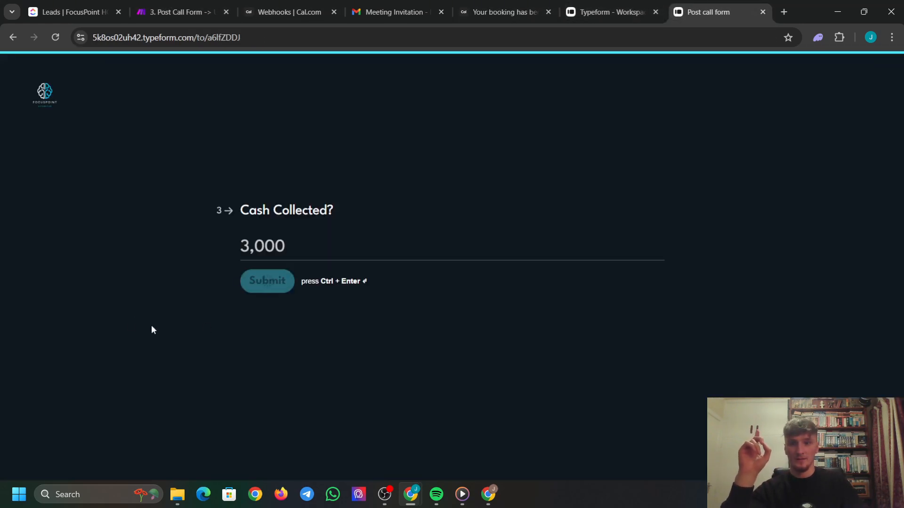
click(193, 12)
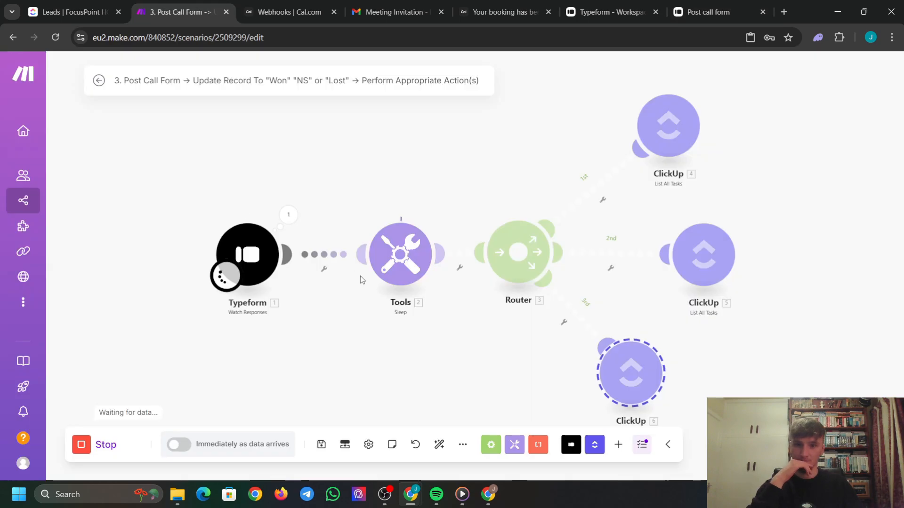
scroll(375, 324, up, 3)
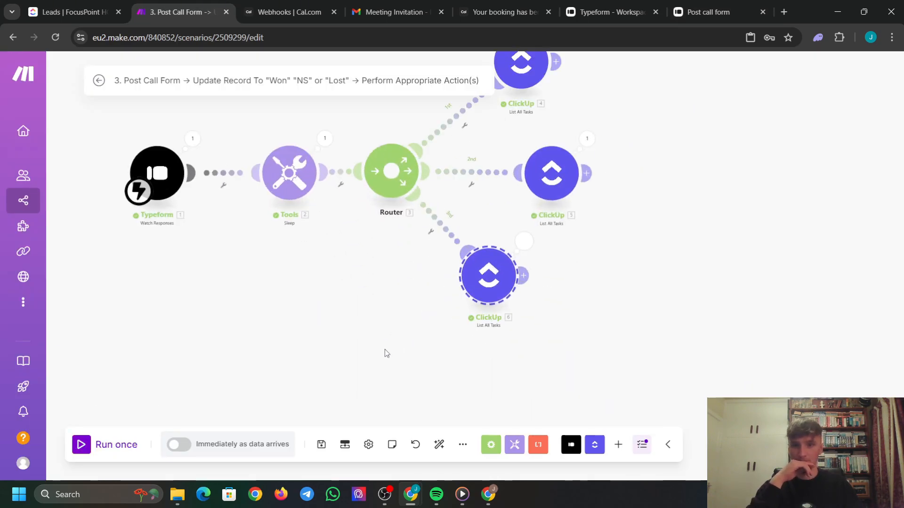
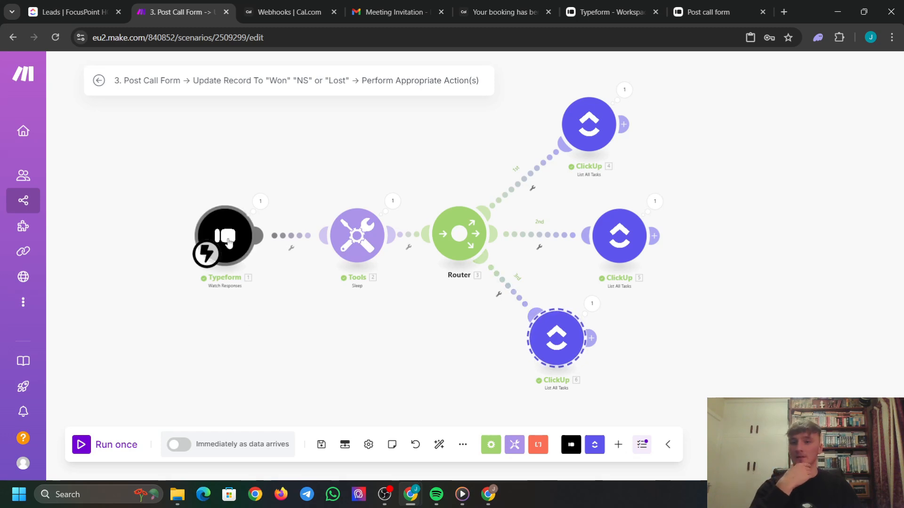
Filter the first route with the label No Show: 'How did the call go?' equal to No Show.
click(531, 190)
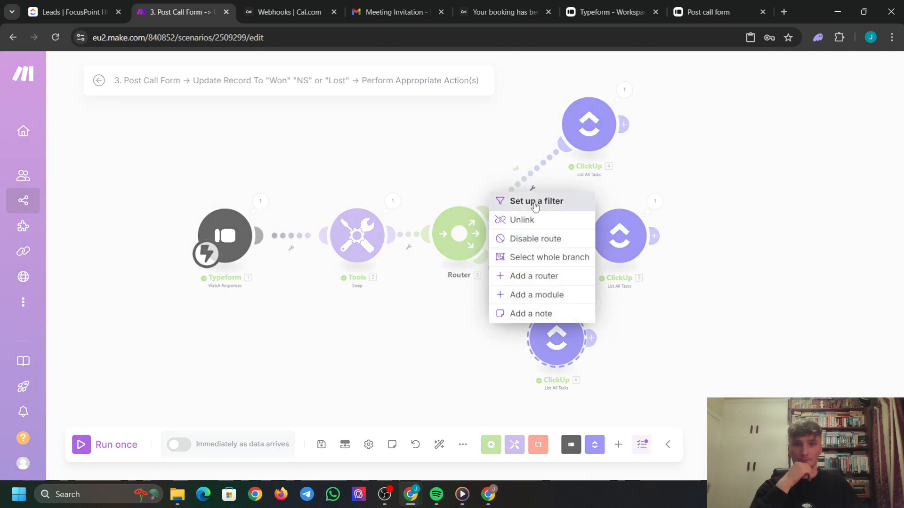
click(537, 203)
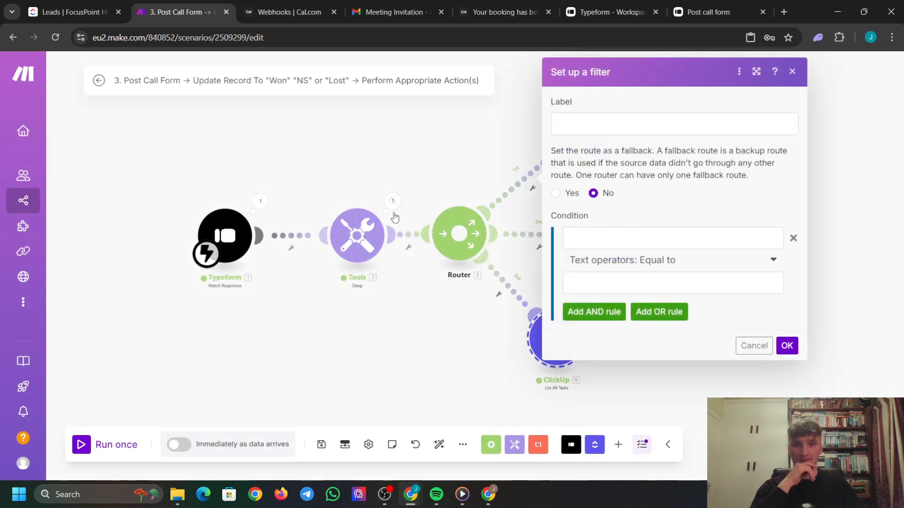
click(617, 120)
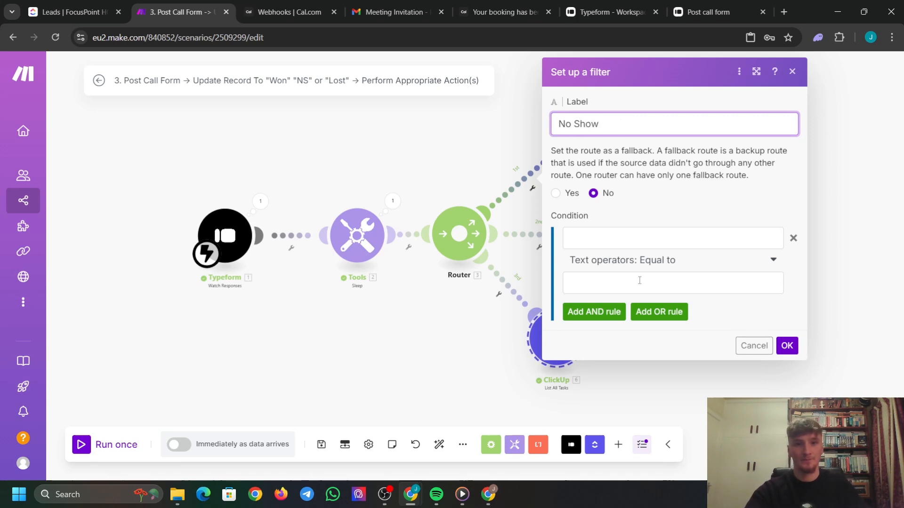
click(662, 191)
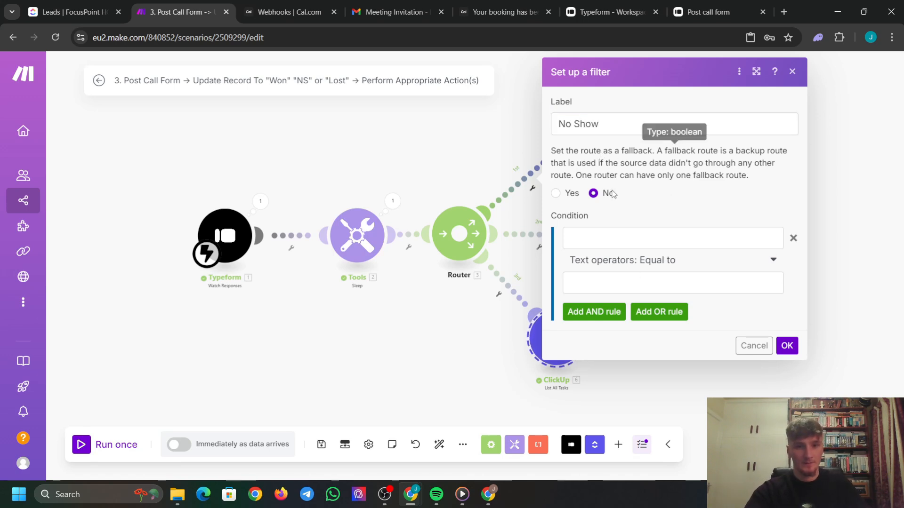
click(577, 234)
scroll(474, 224, down, 1)
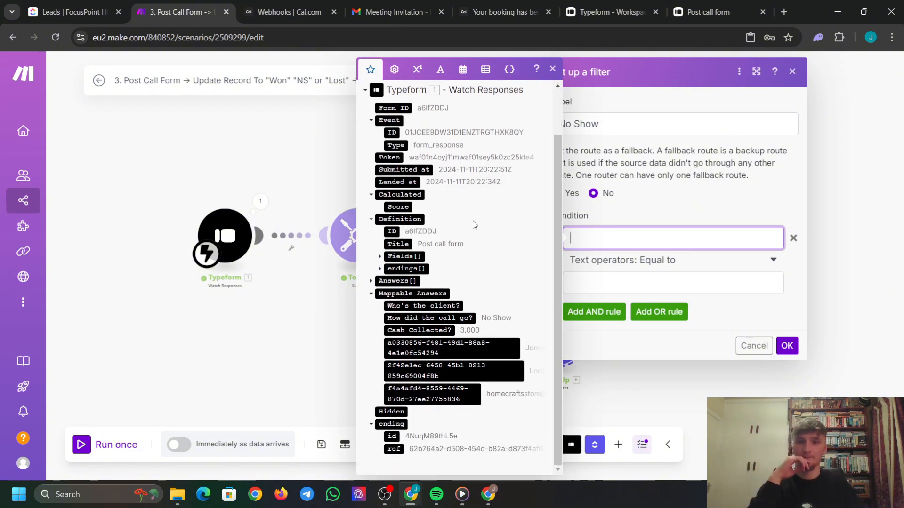
click(453, 318)
click(665, 200)
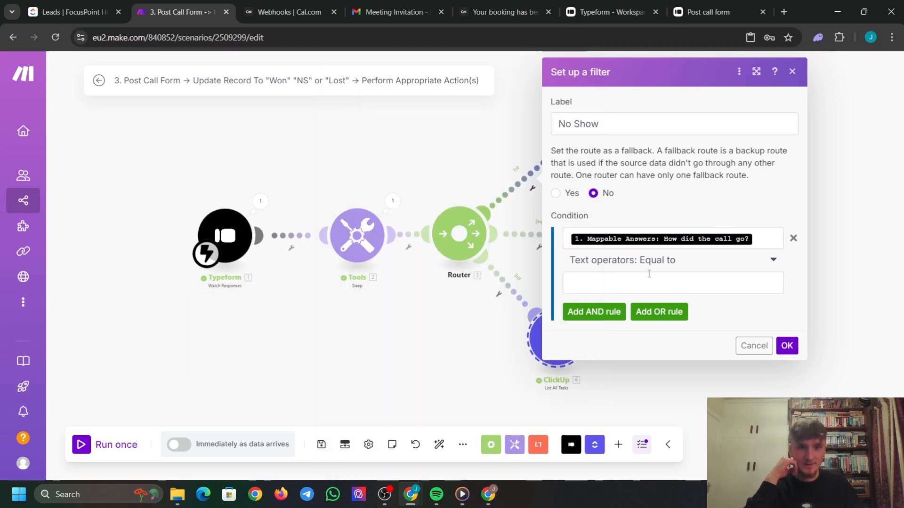
click(639, 284)
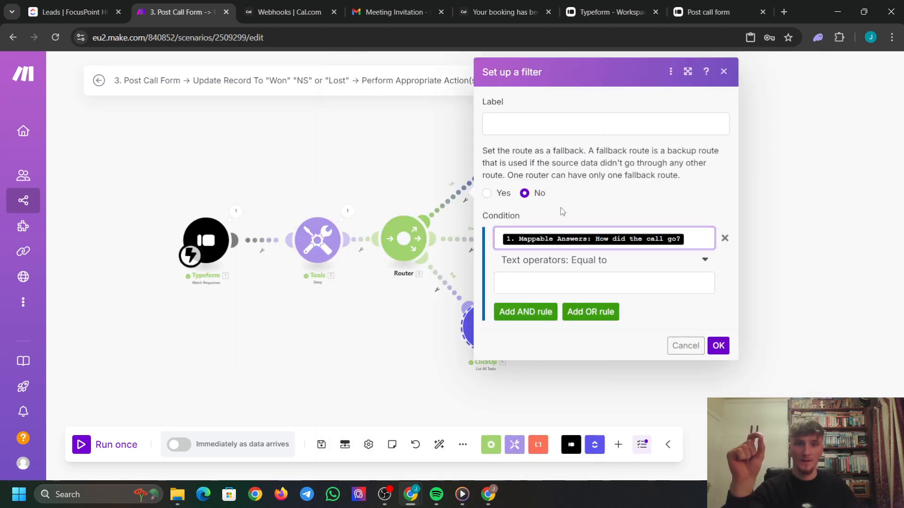
click(561, 210)
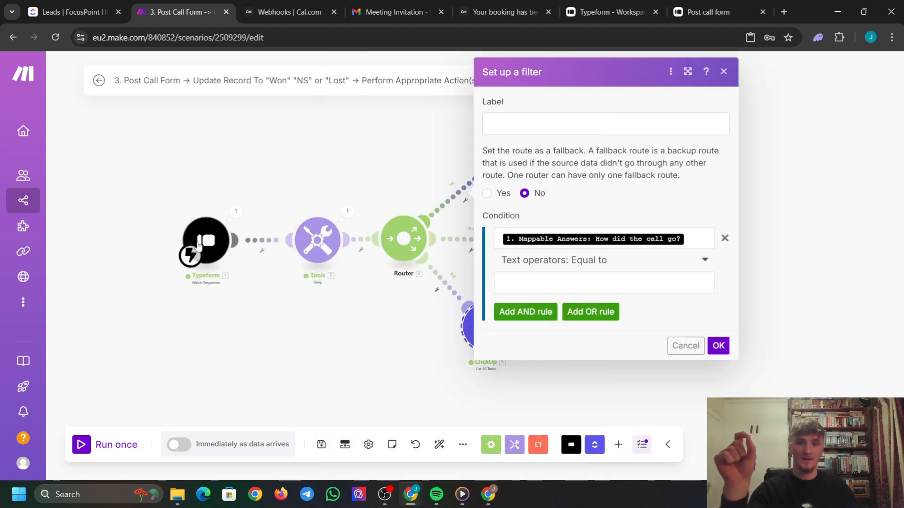
click(557, 284)
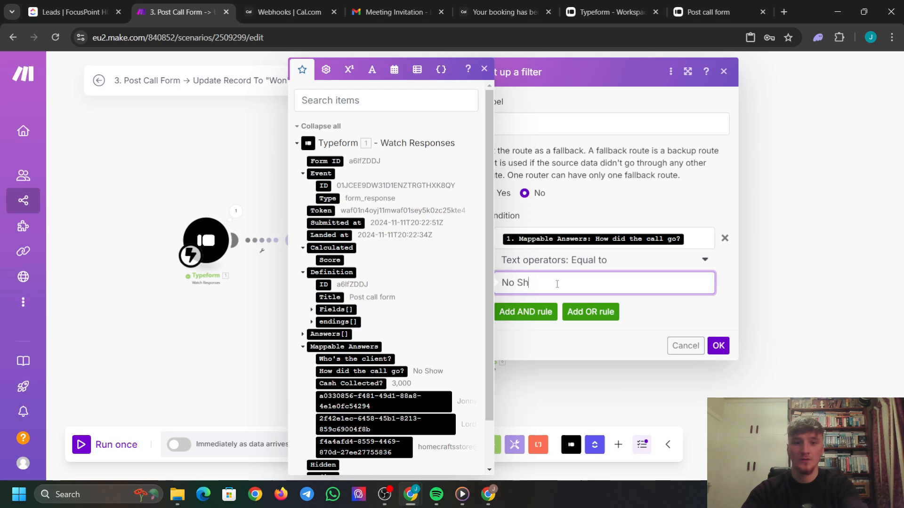
click(717, 346)
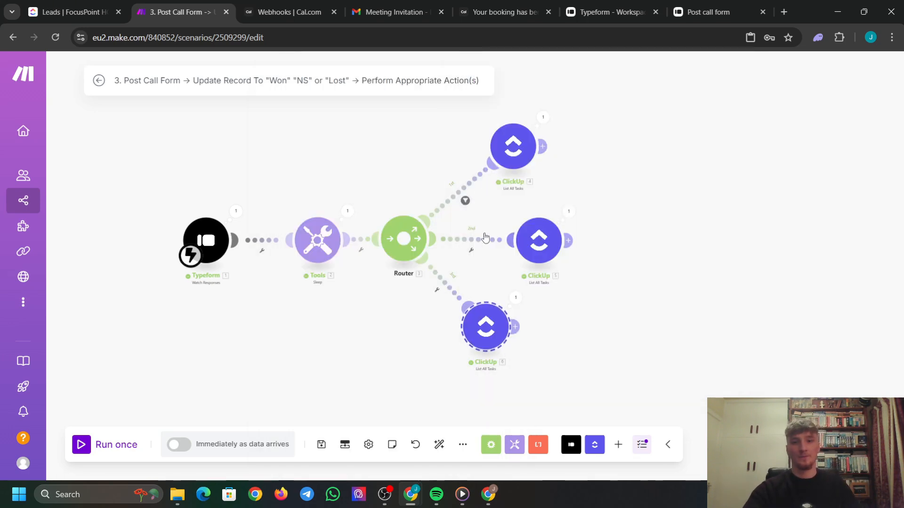
Filter the second route so 'How did the call go?' equals Positive.
click(470, 251)
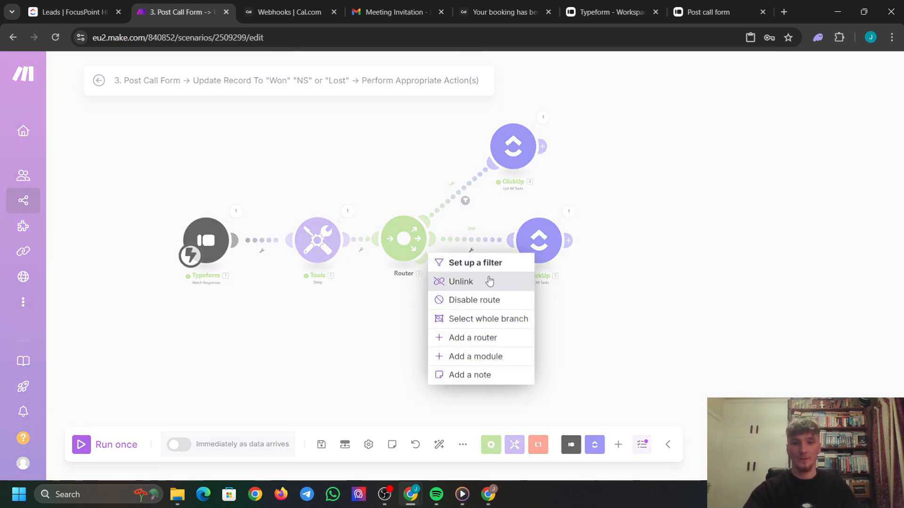
click(469, 263)
click(571, 275)
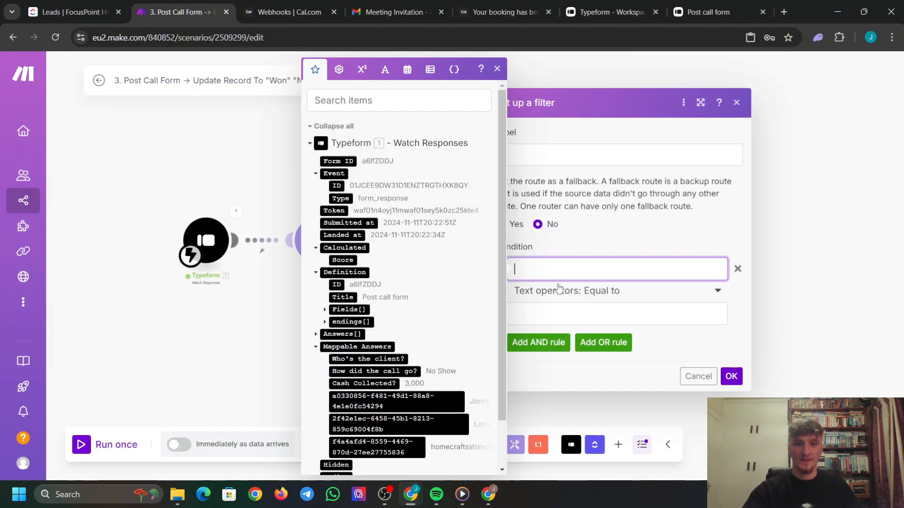
click(390, 371)
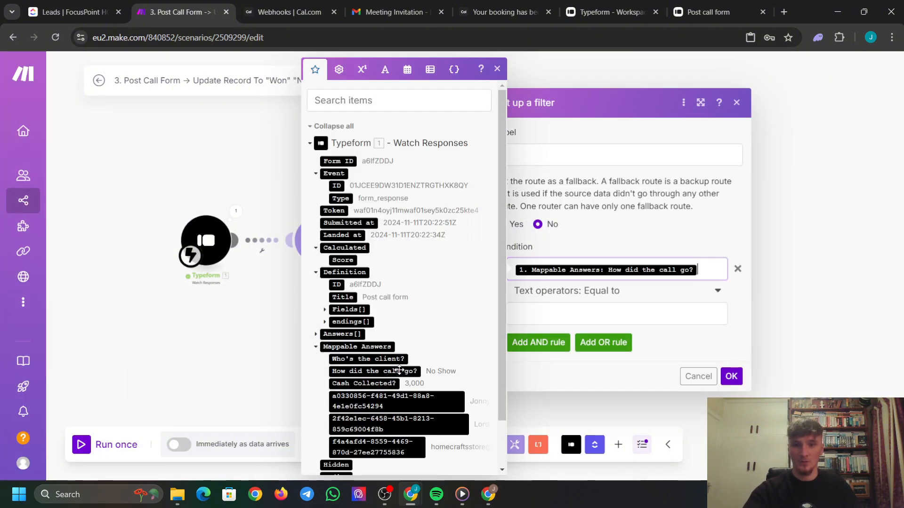
click(612, 318)
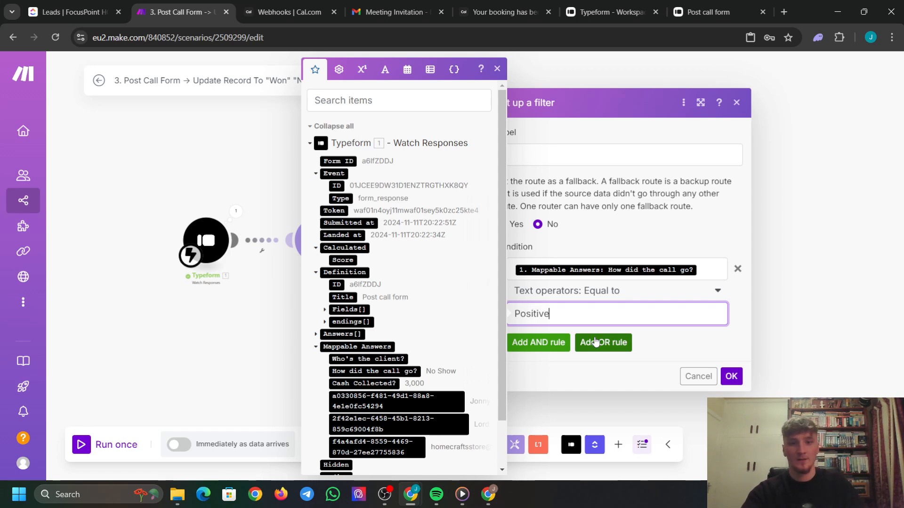
click(731, 376)
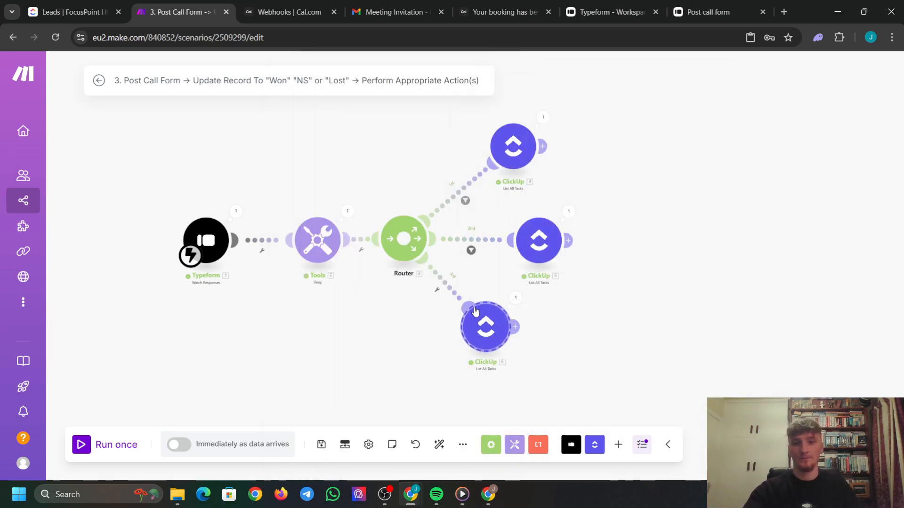
Filter the third route so 'How did the call go?' equals No Fit.
click(452, 297)
click(454, 304)
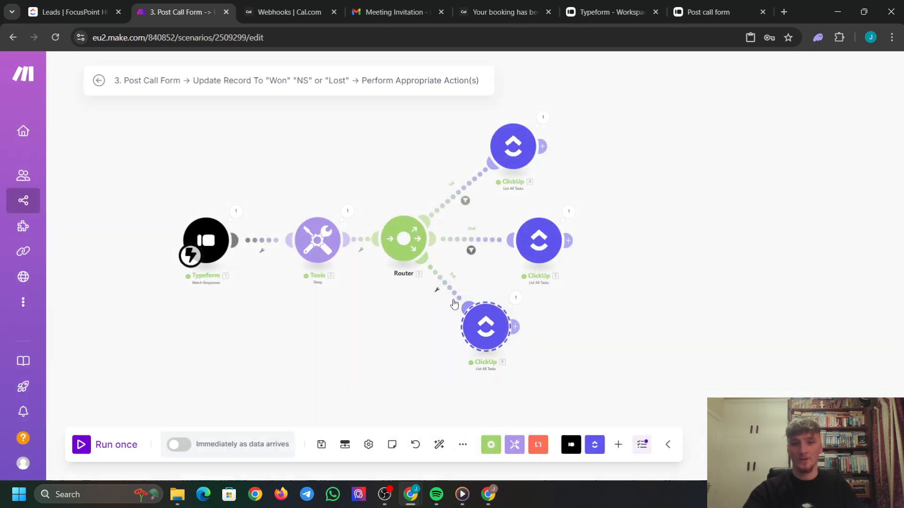
click(534, 311)
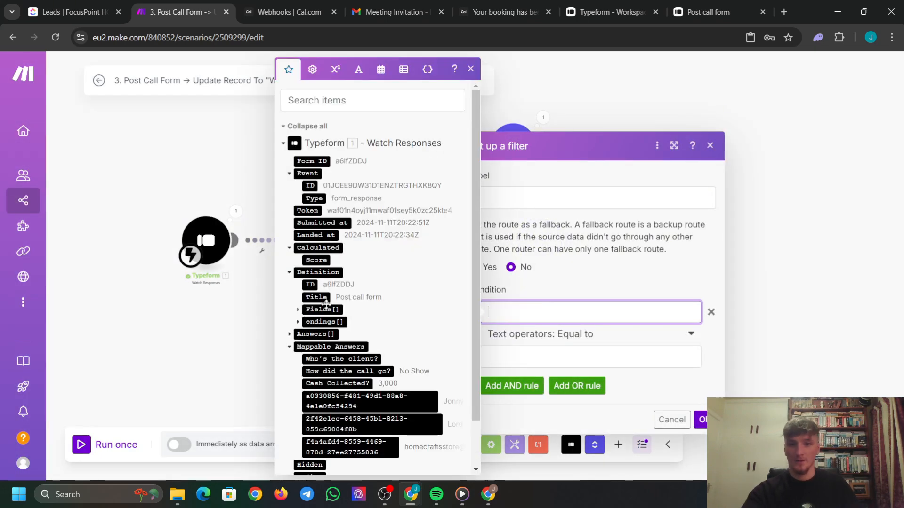
click(349, 372)
click(583, 357)
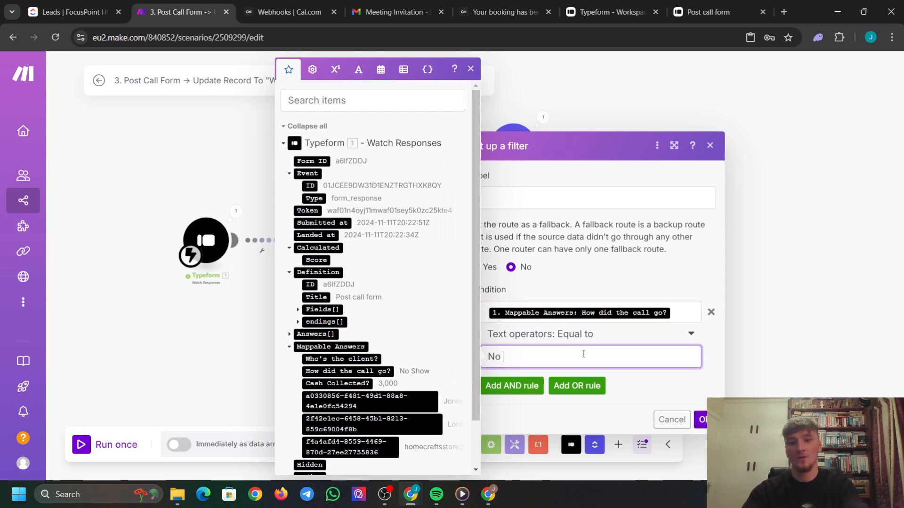
click(701, 419)
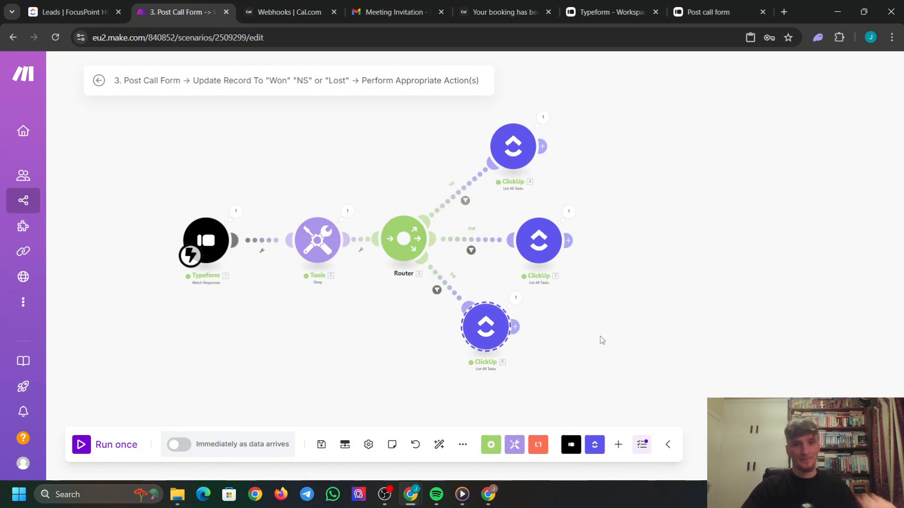
drag(643, 183, 567, 211)
Add a ClickUp edit-task step after the first route's ClickUp module, using the FocusPoint HQ workspace.
scroll(567, 214, up, 3)
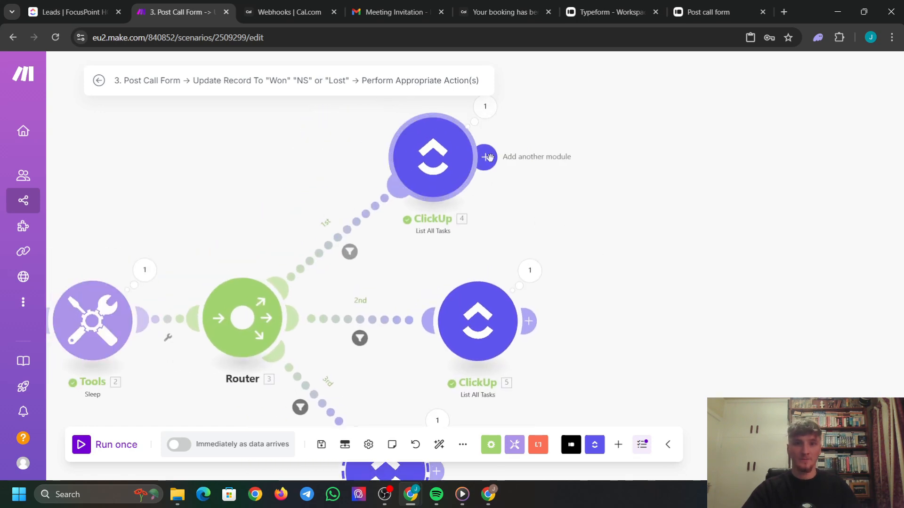
click(489, 157)
click(699, 150)
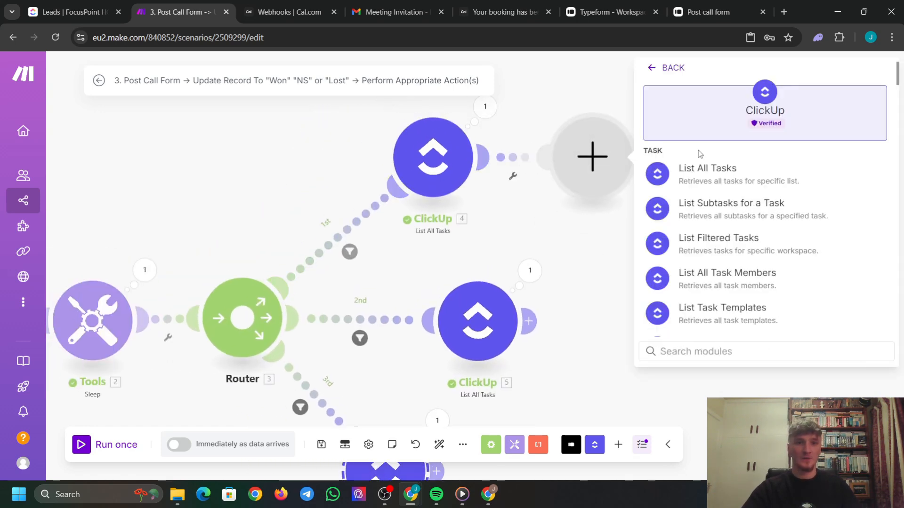
text(edit)
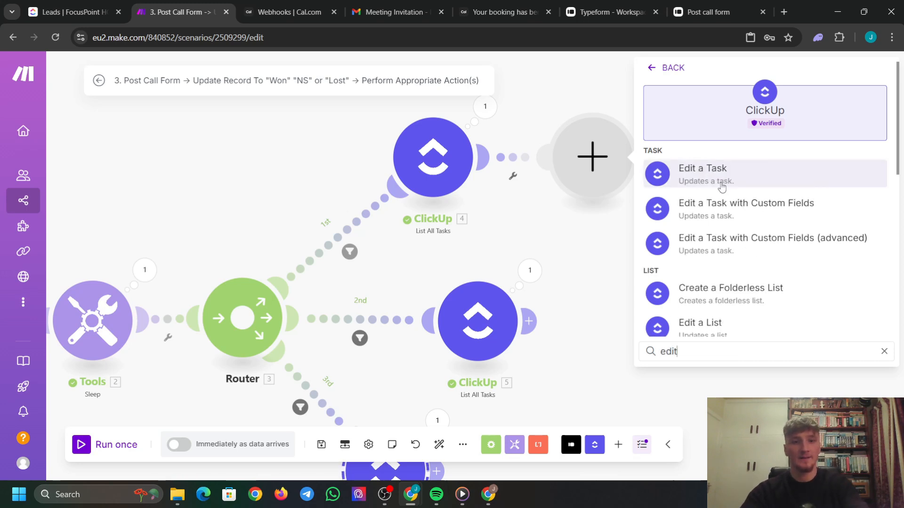
click(761, 215)
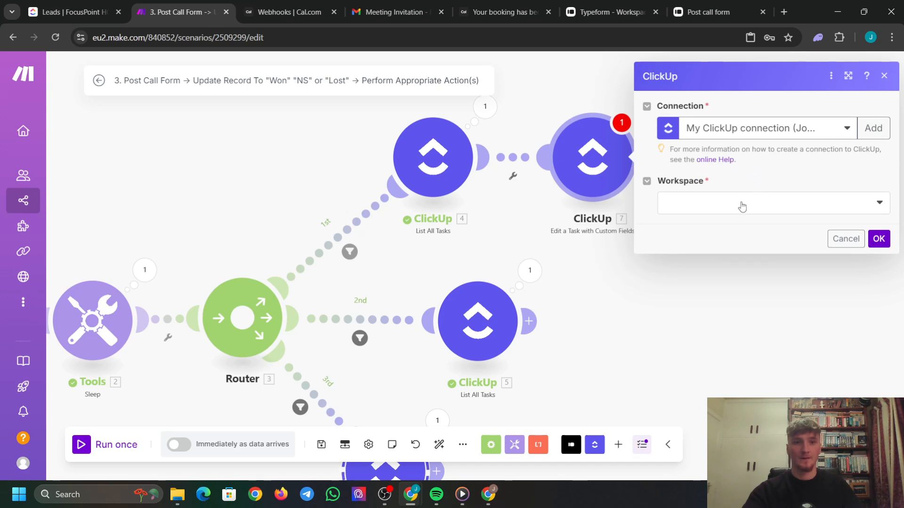
click(742, 208)
click(696, 223)
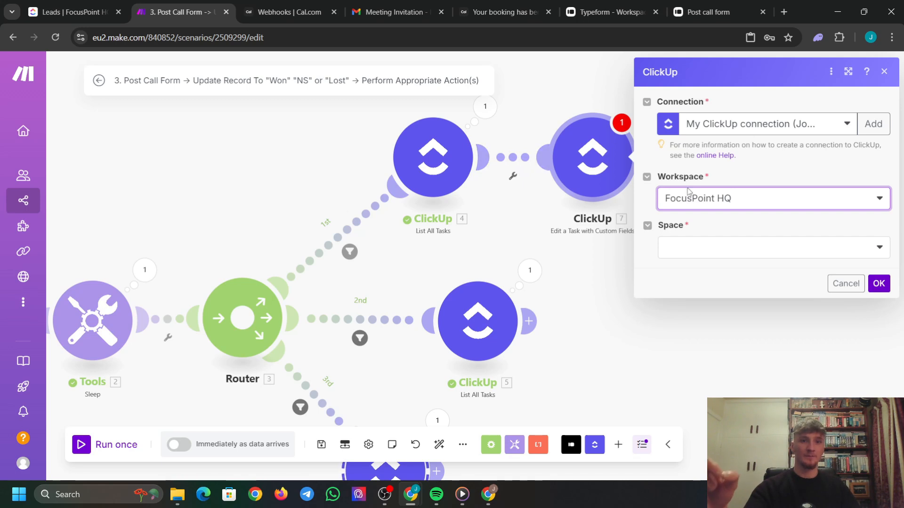
Point the task edit at the folderless Leads list in the Demo CRM Build space.
click(709, 257)
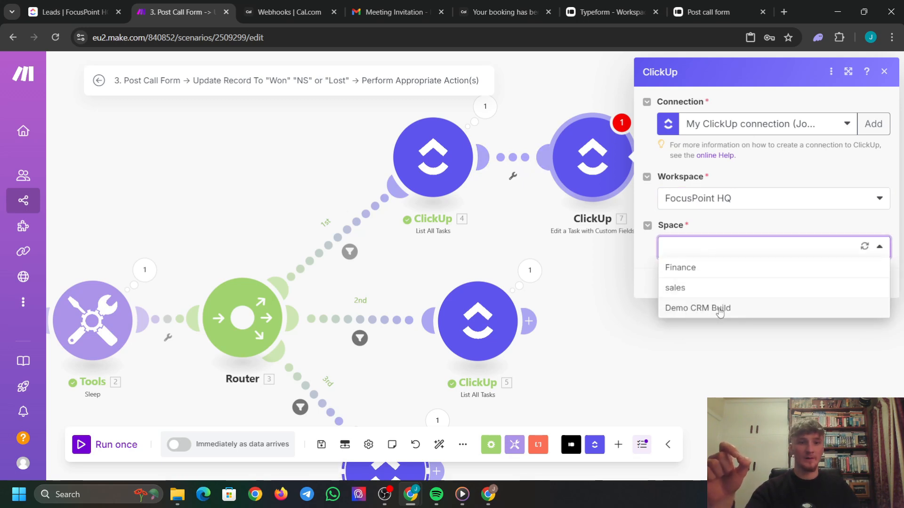
click(710, 308)
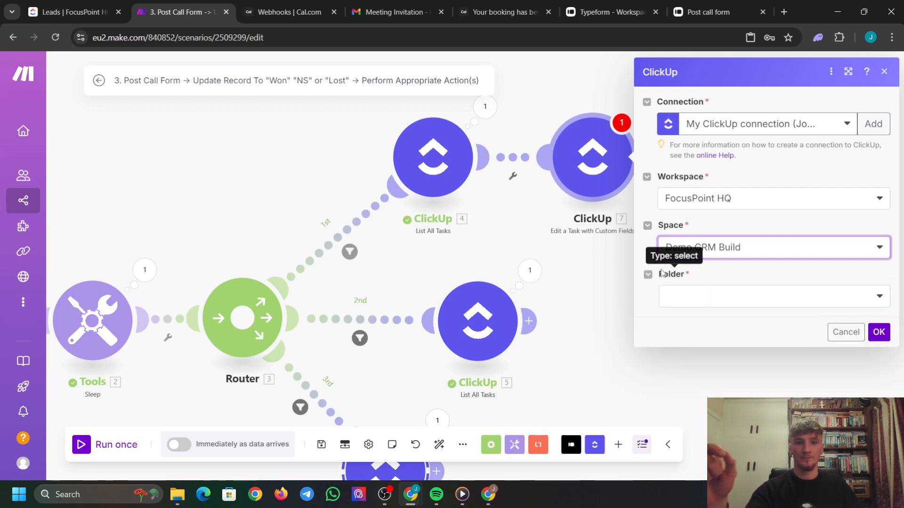
click(718, 297)
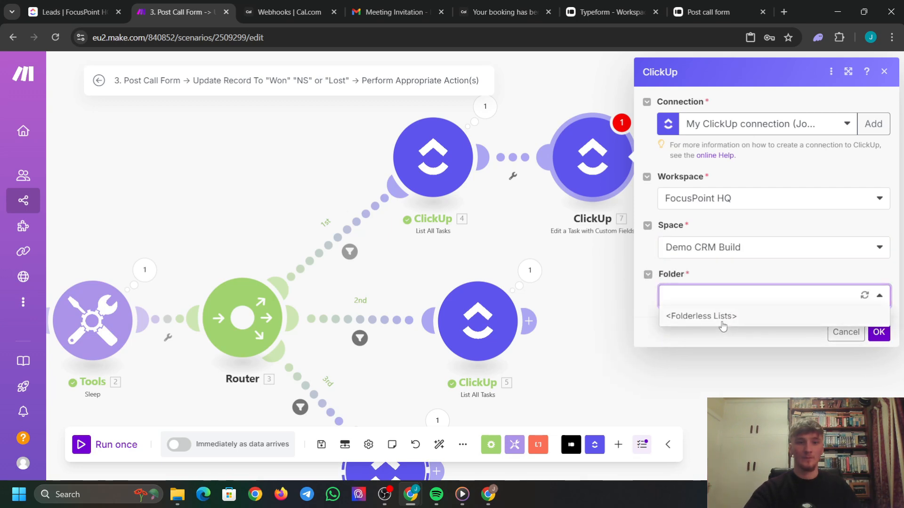
click(723, 317)
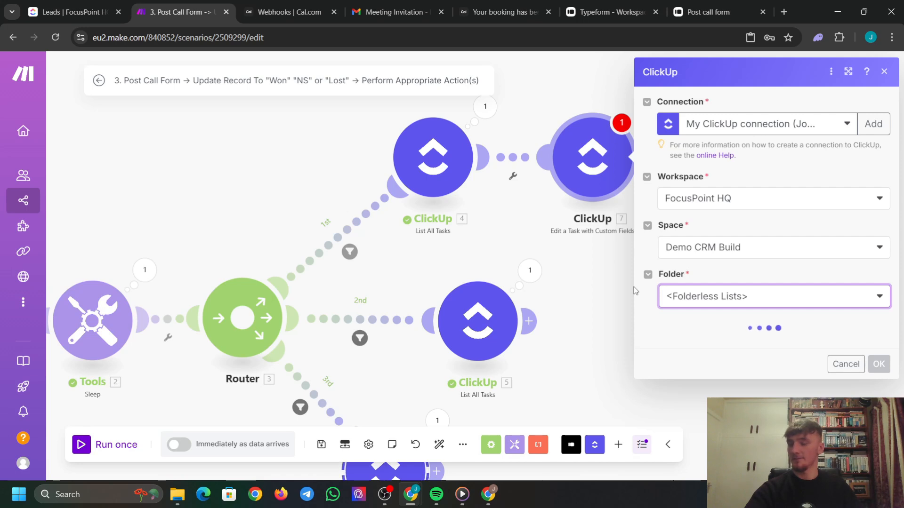
click(724, 350)
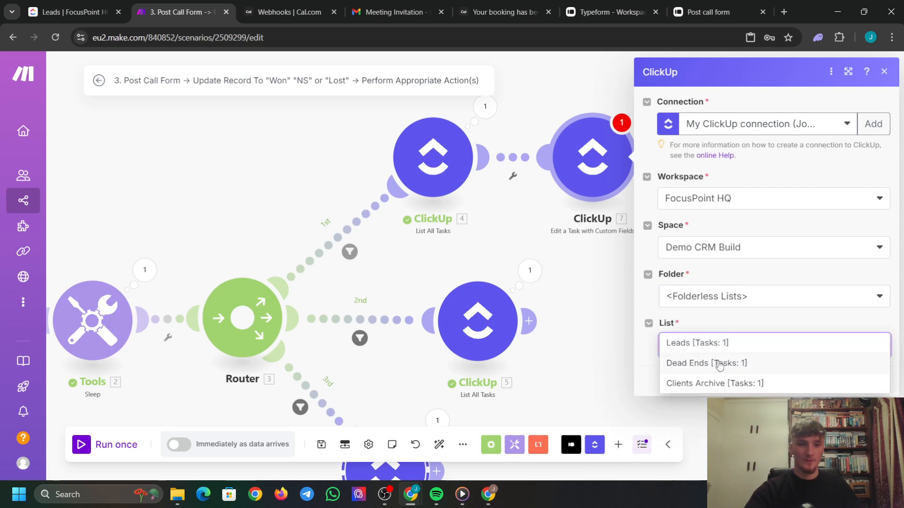
click(707, 345)
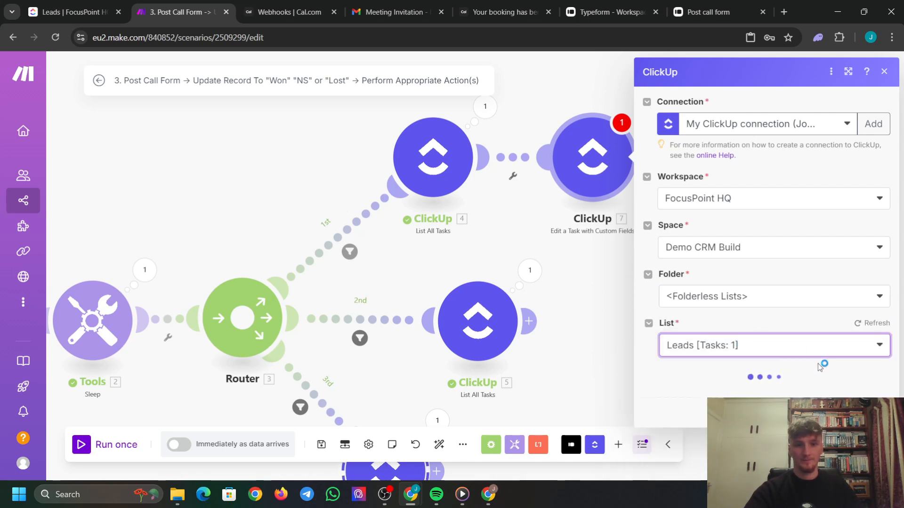
Map Task ID to the task found by the earlier ClickUp search (module 4).
scroll(810, 349, down, 2)
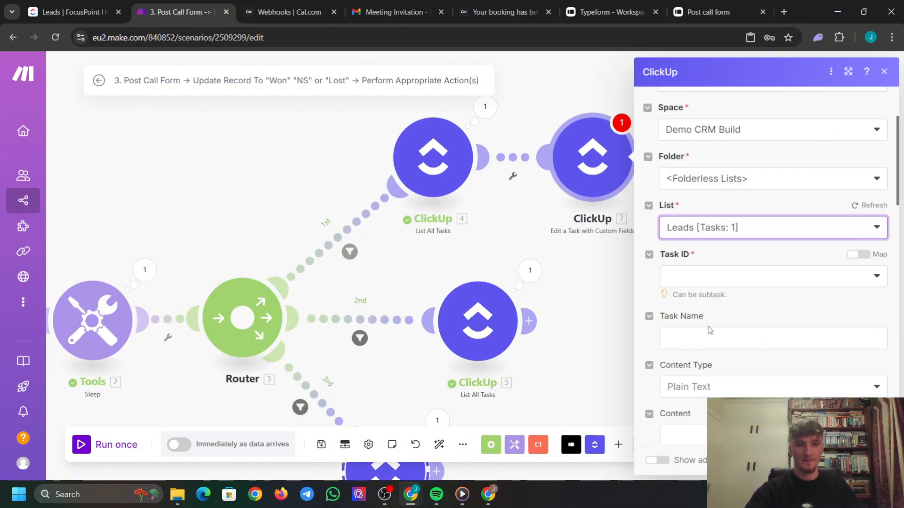
click(727, 278)
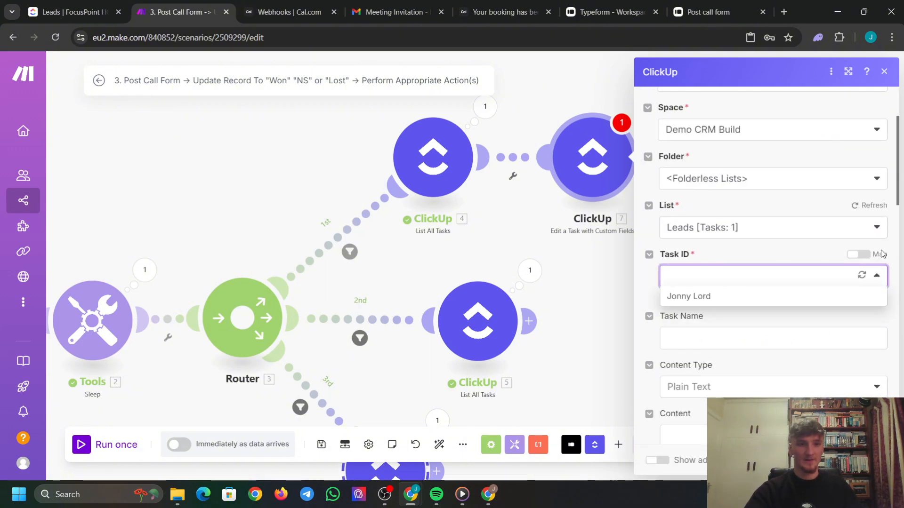
click(858, 254)
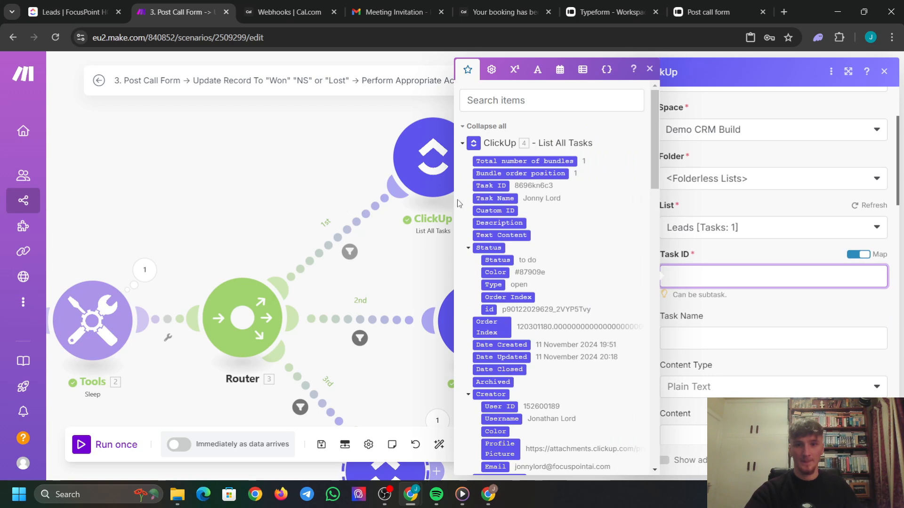
click(491, 185)
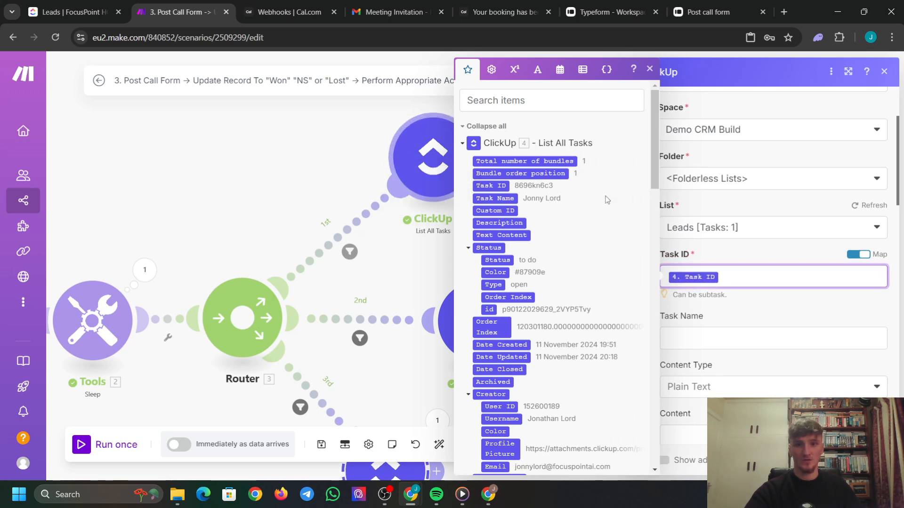
click(786, 295)
scroll(722, 178, down, 5)
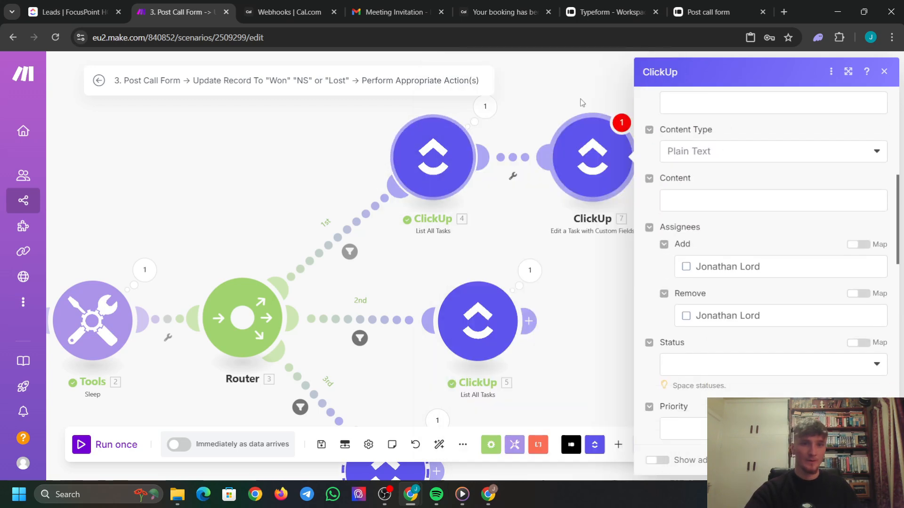
scroll(692, 169, up, 3)
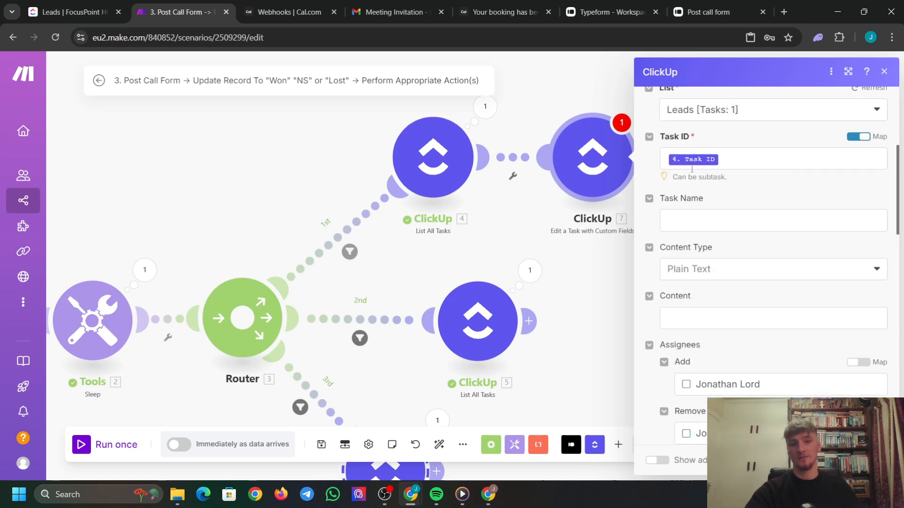
scroll(692, 169, down, 10)
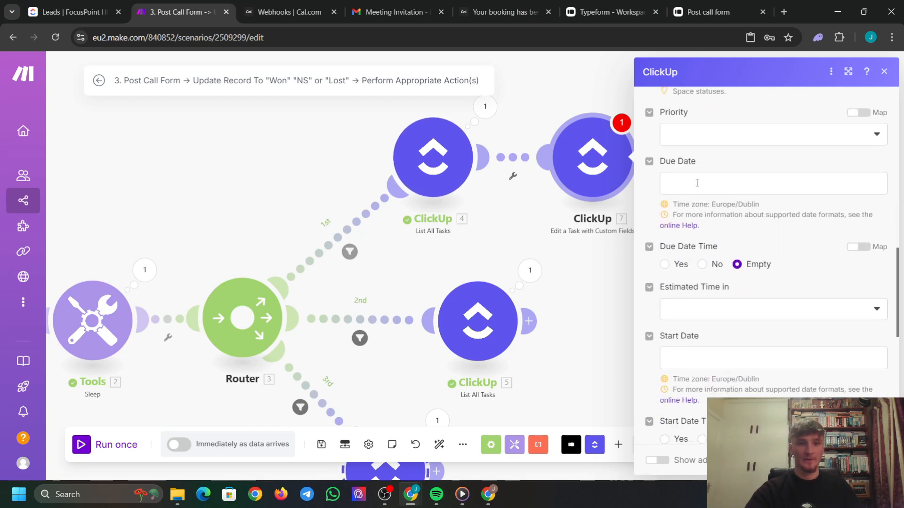
scroll(712, 179, up, 3)
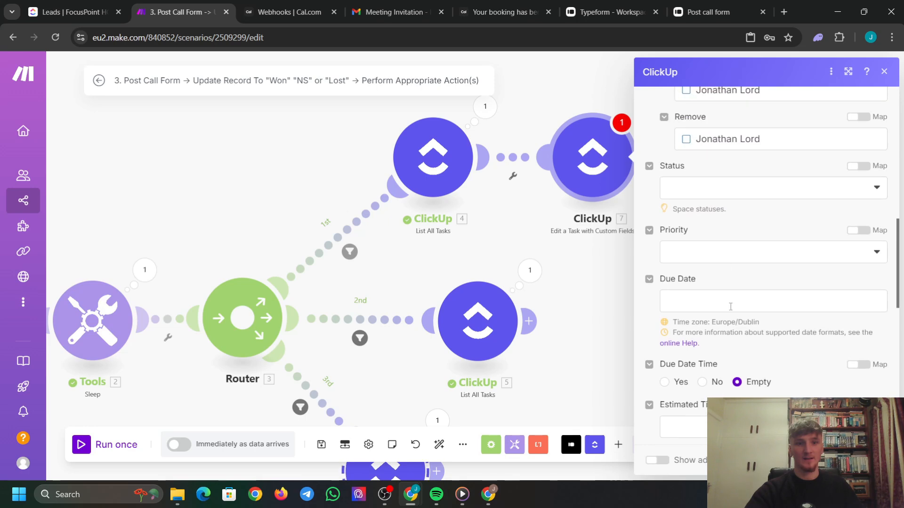
Blank the Due Date field with emptystring.
click(706, 295)
click(537, 70)
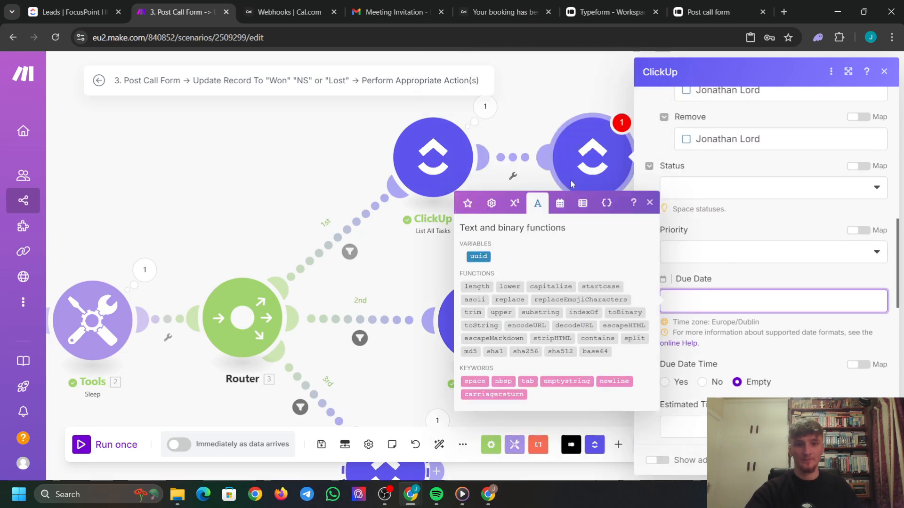
click(570, 382)
click(753, 278)
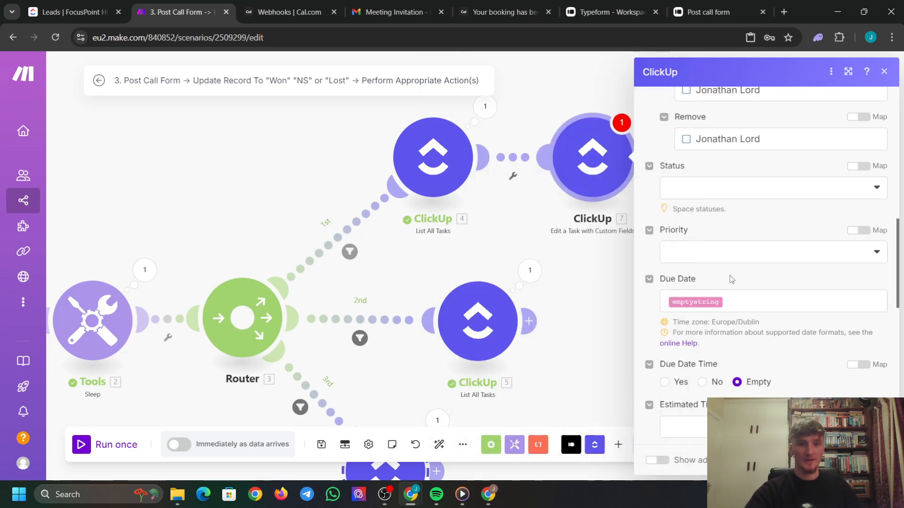
Blank the Form URL field with emptystring.
scroll(710, 236, down, 2)
scroll(701, 212, down, 8)
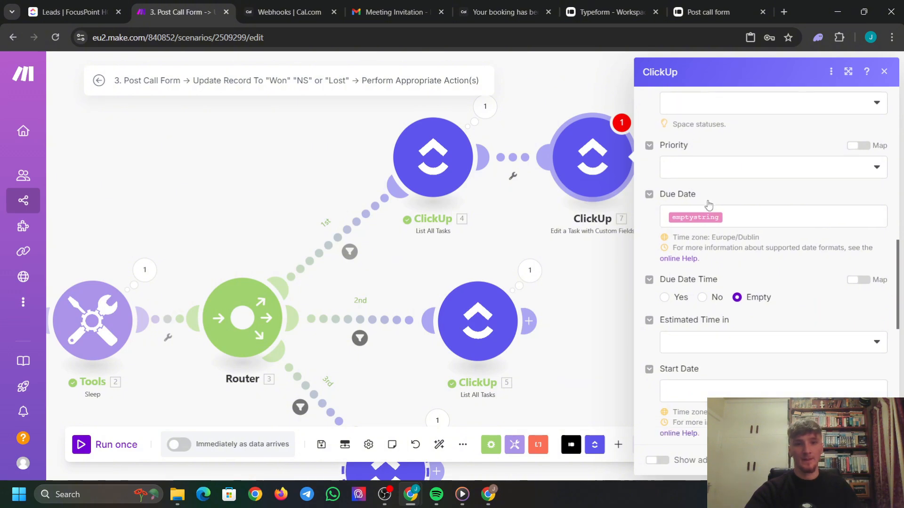
scroll(704, 278, down, 3)
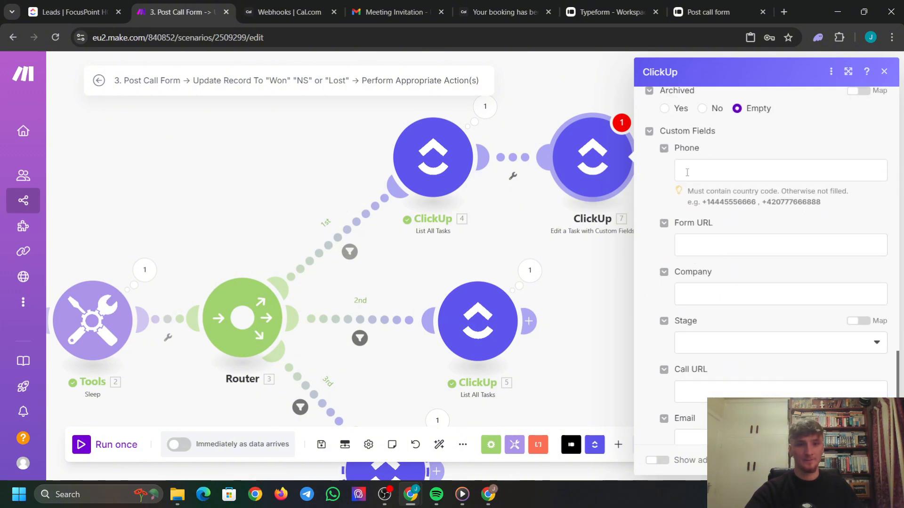
click(688, 249)
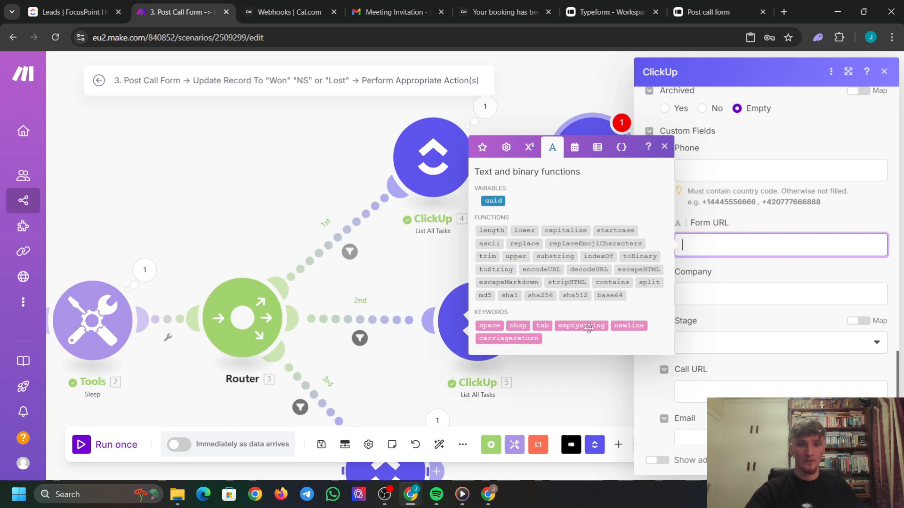
click(747, 217)
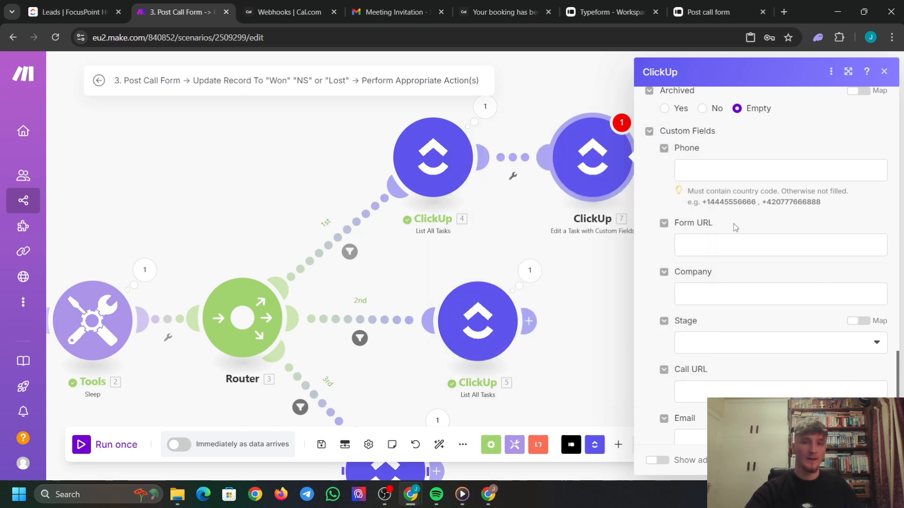
scroll(720, 265, down, 1)
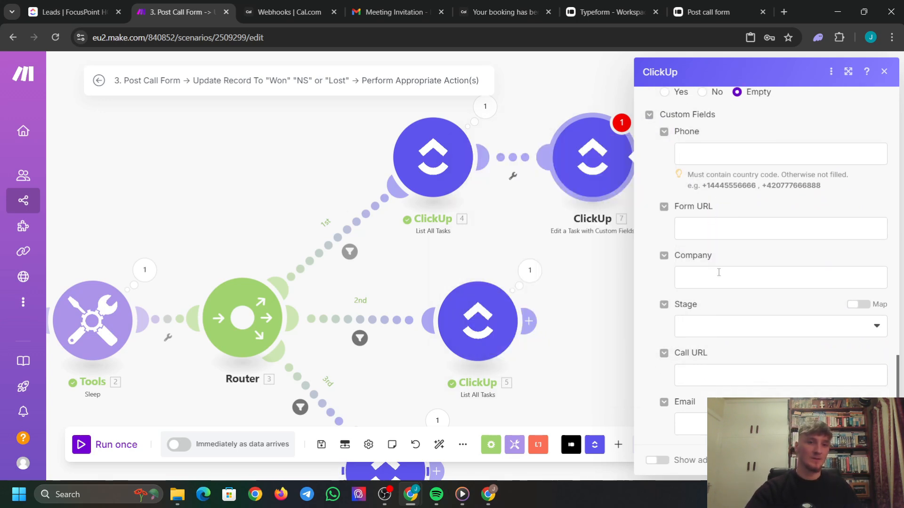
click(697, 228)
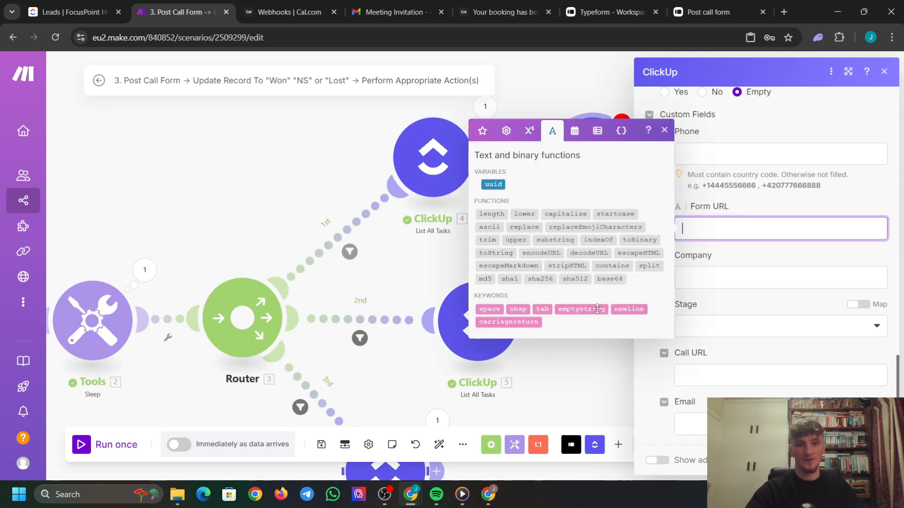
click(597, 310)
click(768, 204)
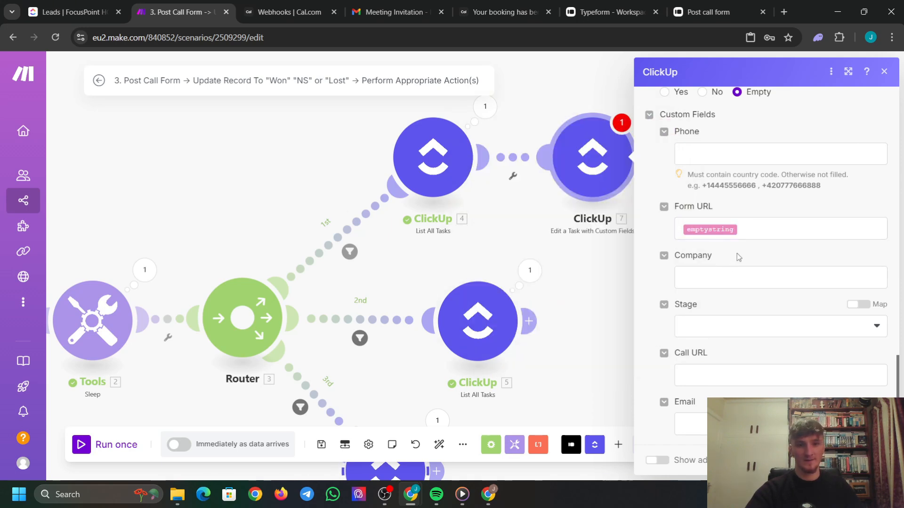
Set Stage to Captive and blank the Call URL field with emptystring.
click(854, 322)
click(733, 344)
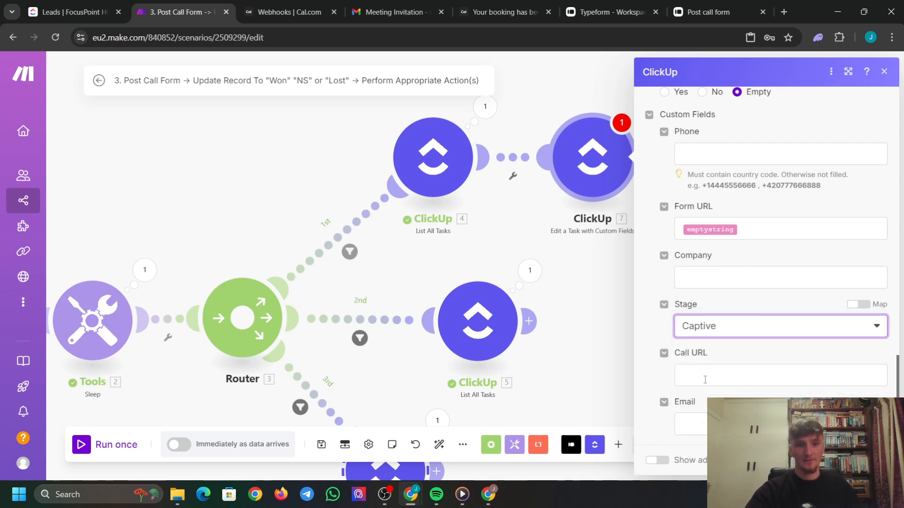
click(704, 379)
click(592, 447)
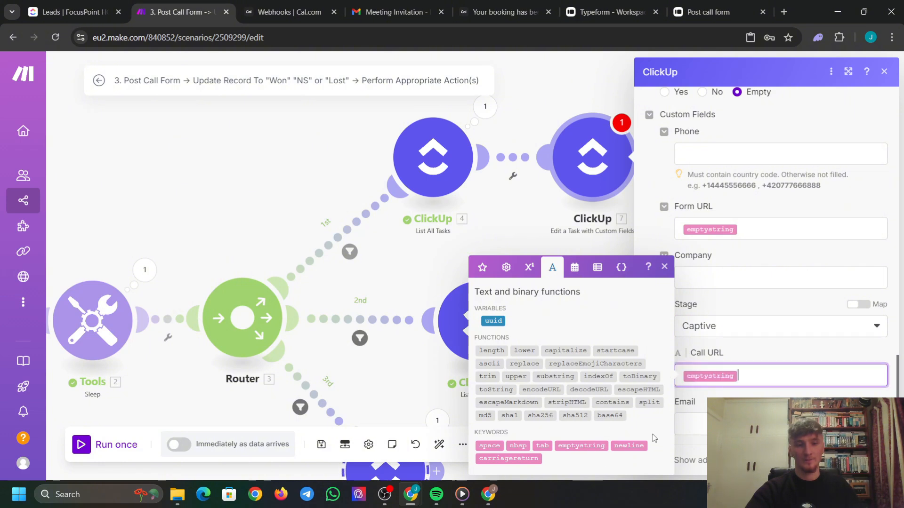
click(762, 302)
Save the task update and add an Email 'Send an Email' module after it.
click(874, 461)
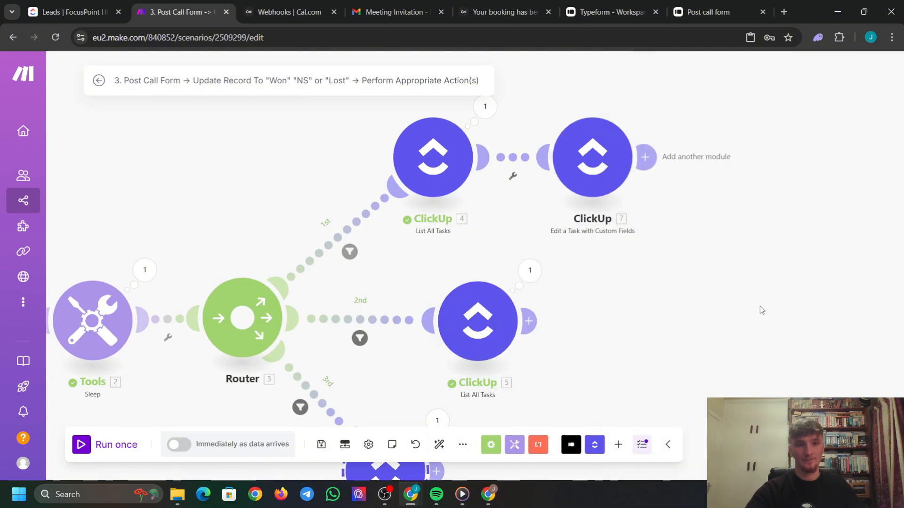
drag(758, 306, 670, 320)
drag(509, 189, 532, 187)
click(579, 169)
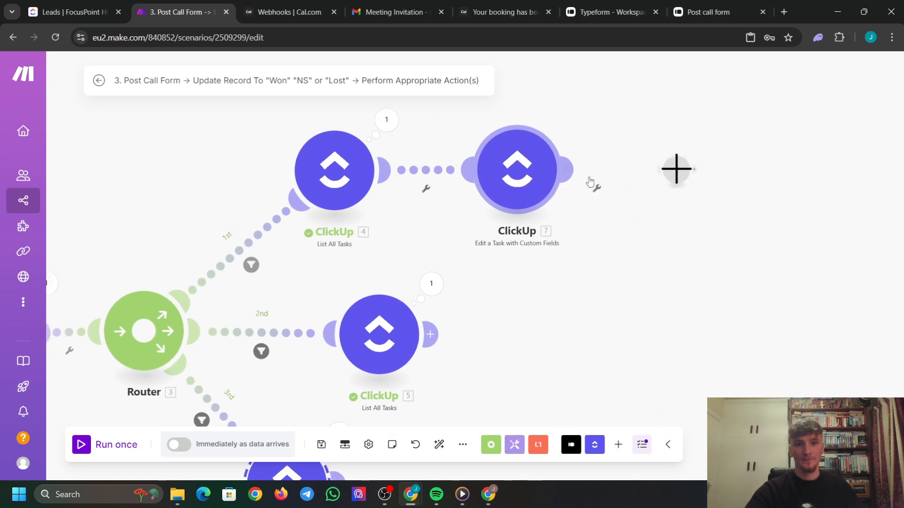
scroll(424, 302, down, 10)
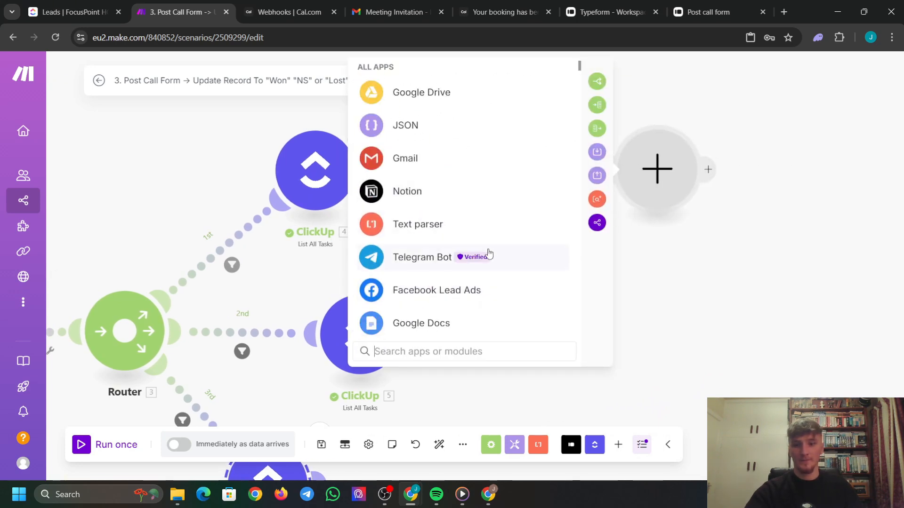
text(emai)
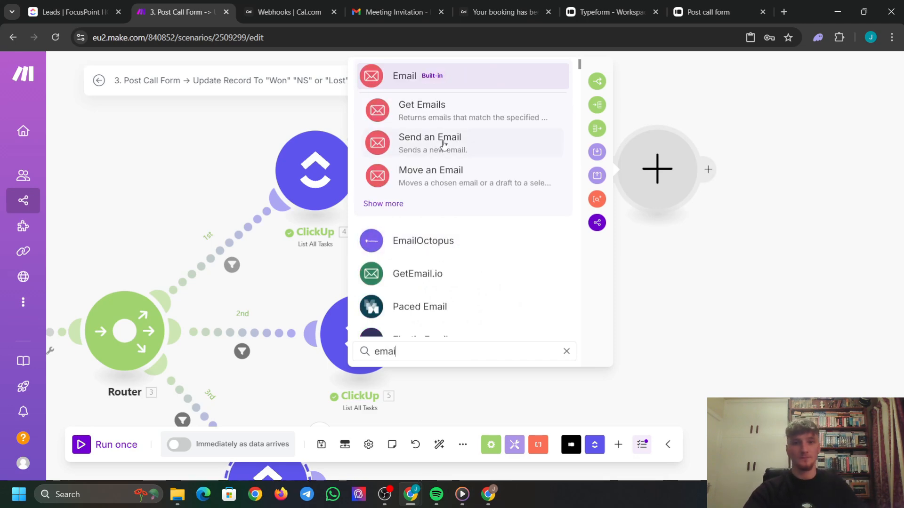
click(423, 141)
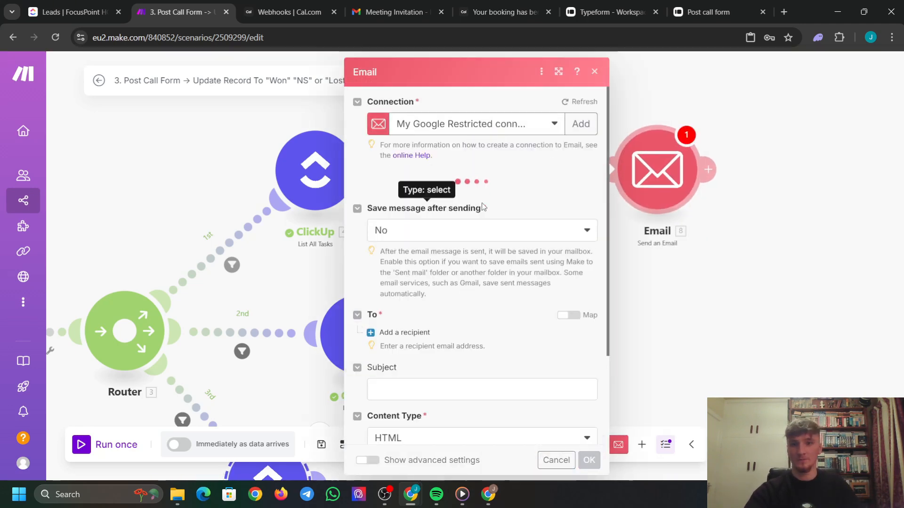
Replace the first recipient address with the lead's 4. Custom Fields: Email value from ClickUp.
scroll(371, 257, down, 2)
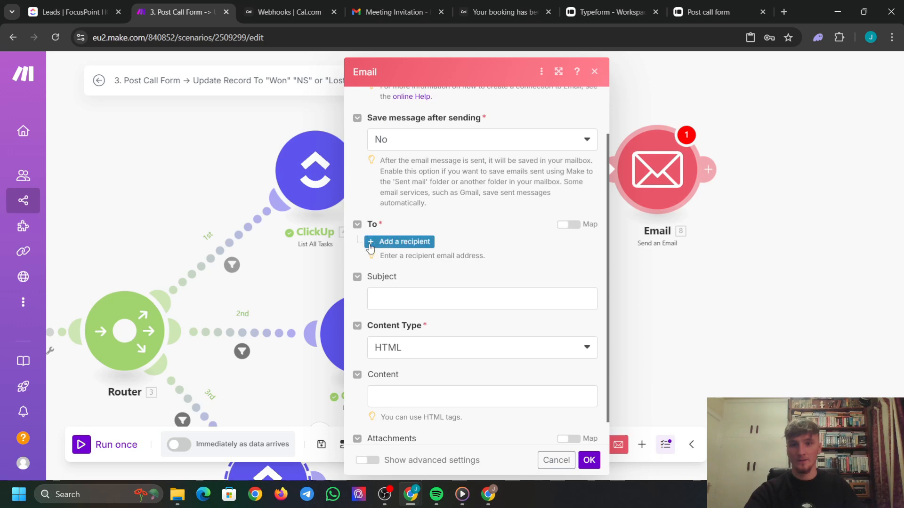
click(402, 242)
click(434, 256)
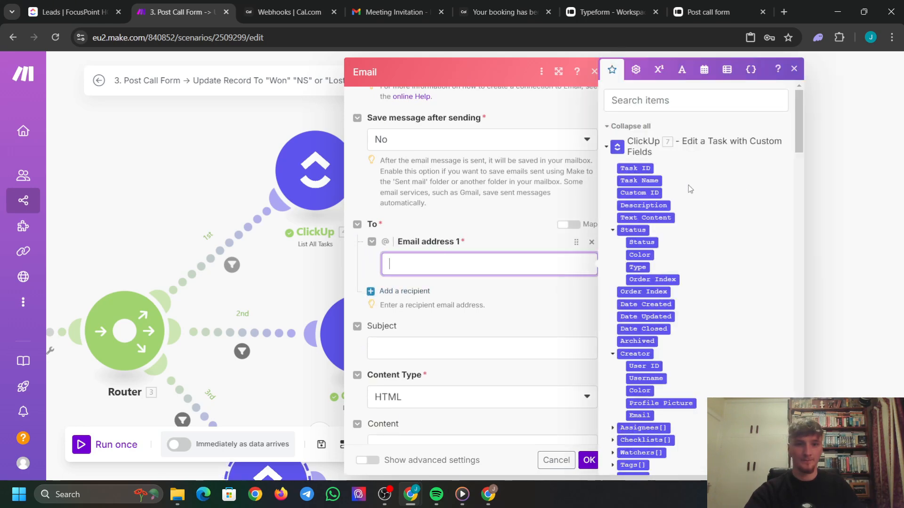
scroll(688, 185, down, 4)
scroll(684, 184, down, 6)
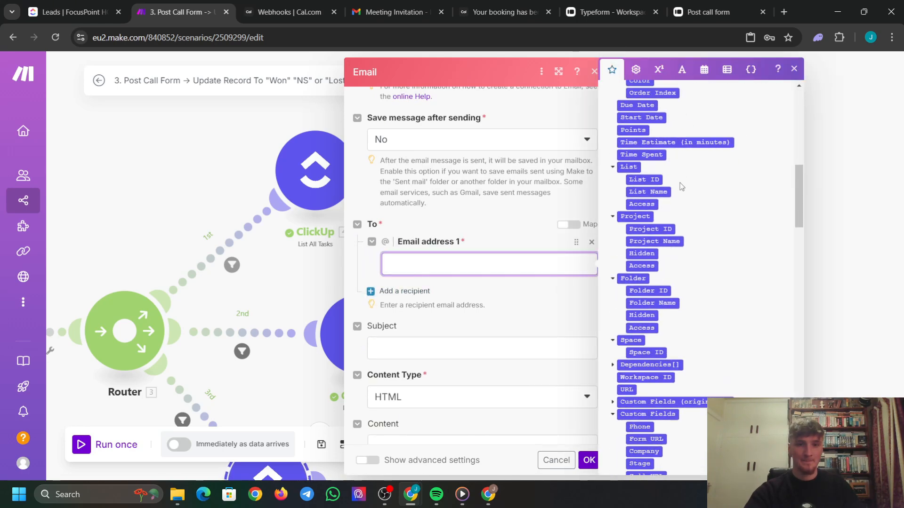
scroll(679, 185, down, 3)
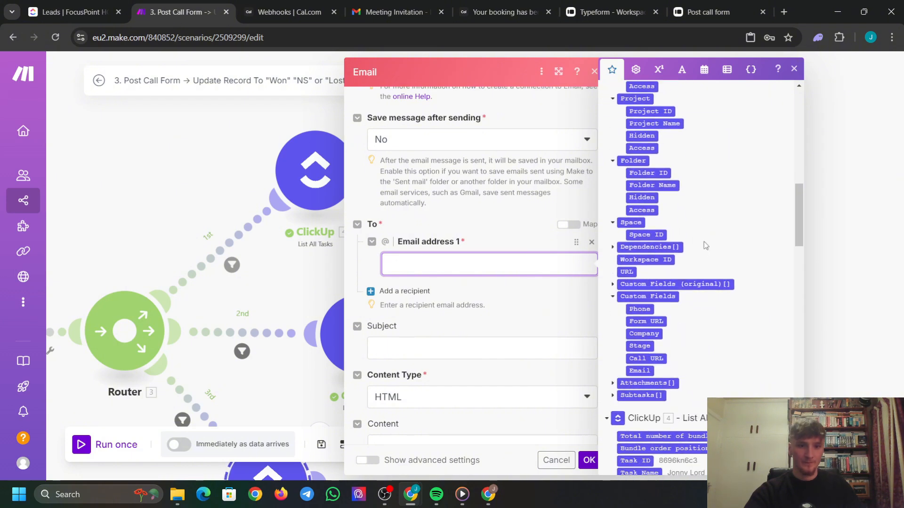
click(649, 374)
scroll(631, 282, down, 3)
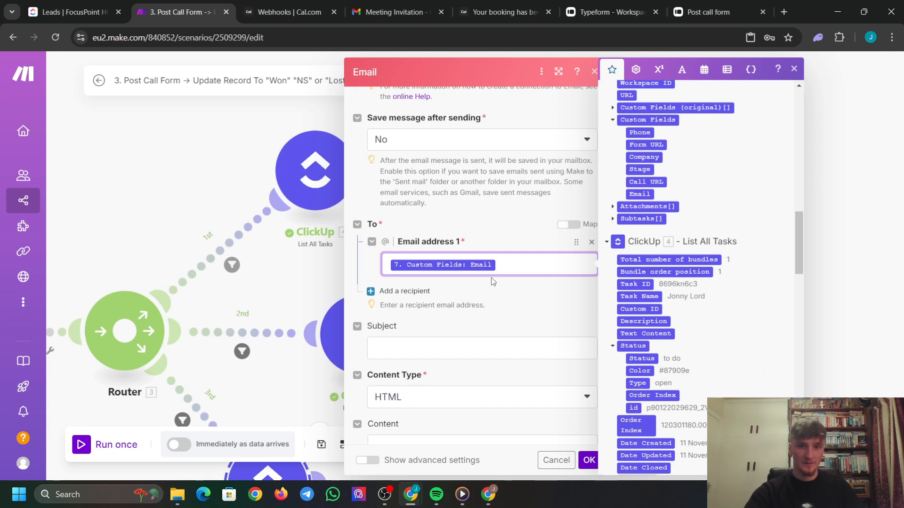
key(BackSpace)
scroll(651, 292, down, 2)
scroll(651, 292, down, 5)
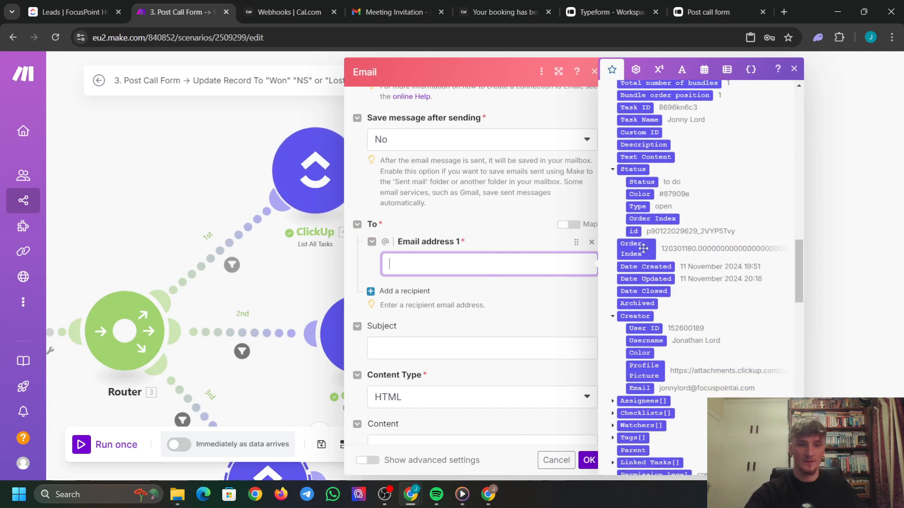
scroll(642, 272, down, 10)
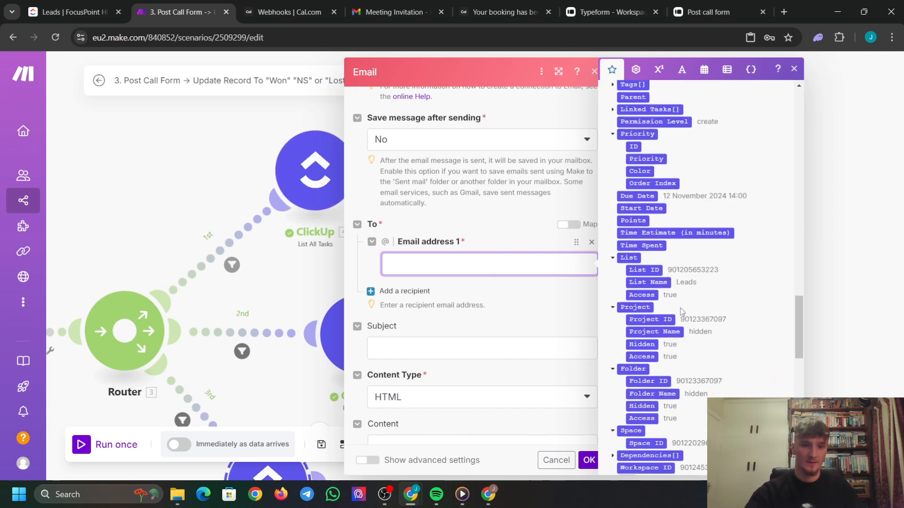
scroll(661, 316, down, 3)
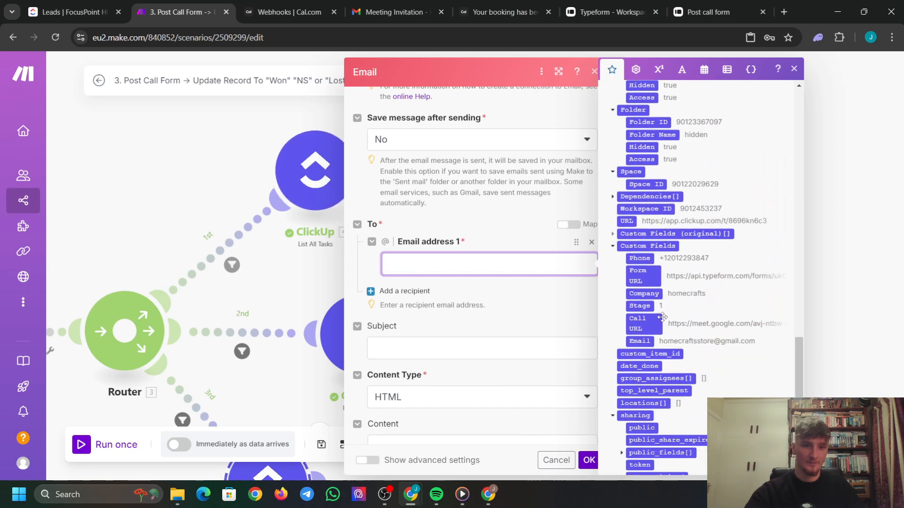
click(629, 304)
click(535, 289)
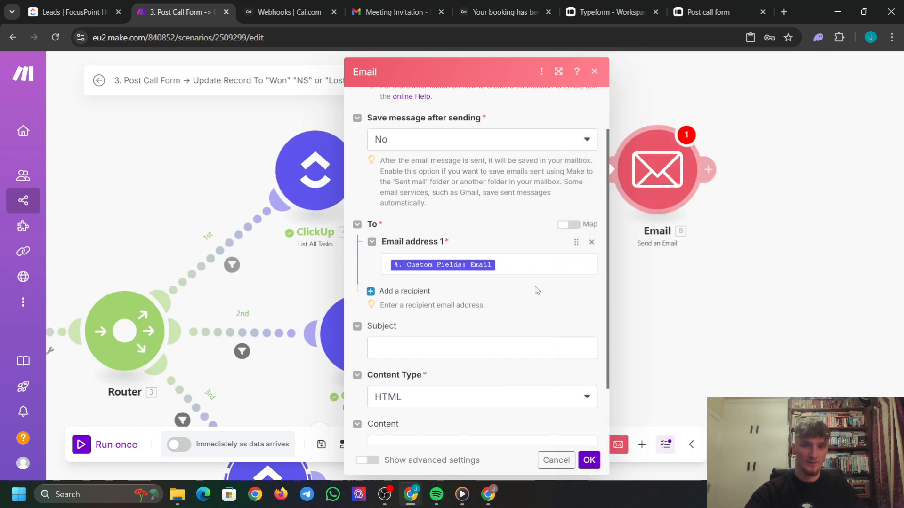
scroll(501, 281, down, 2)
click(437, 269)
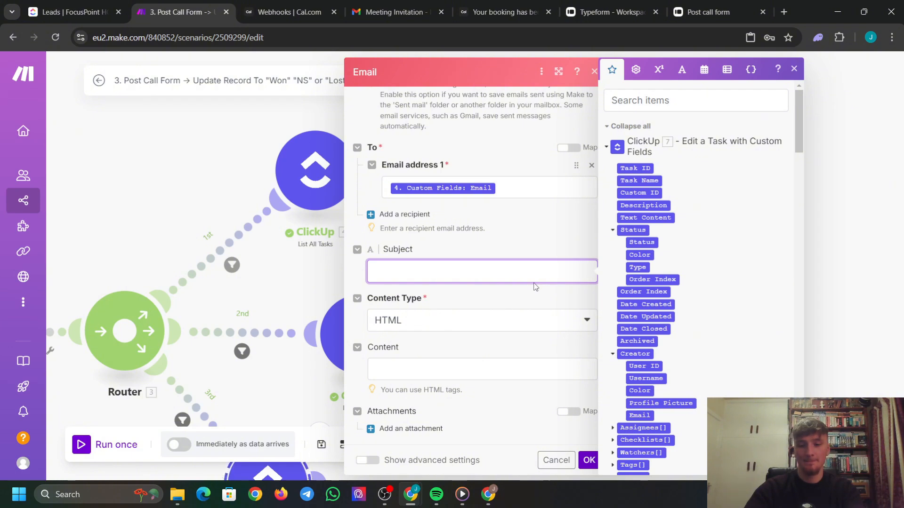
Enter the email subject 'Invitation to reschedule'.
text(Invitatio)
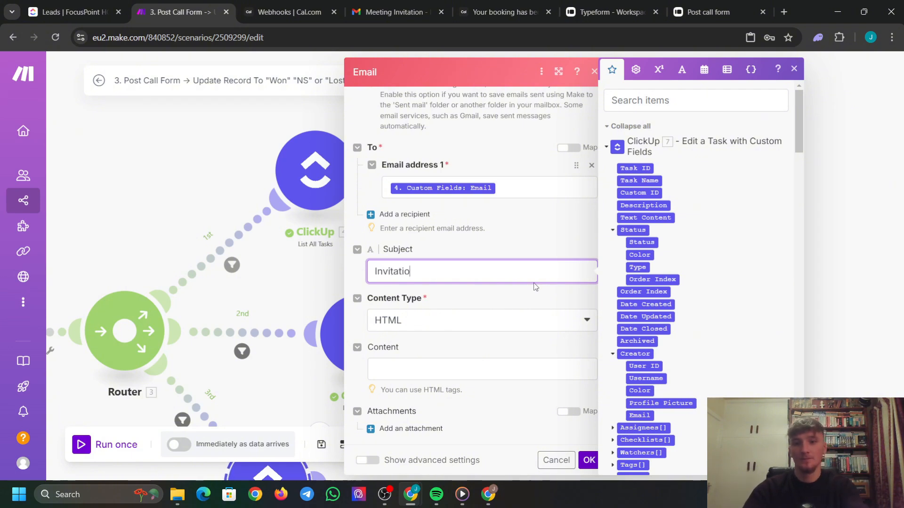
text(n to res)
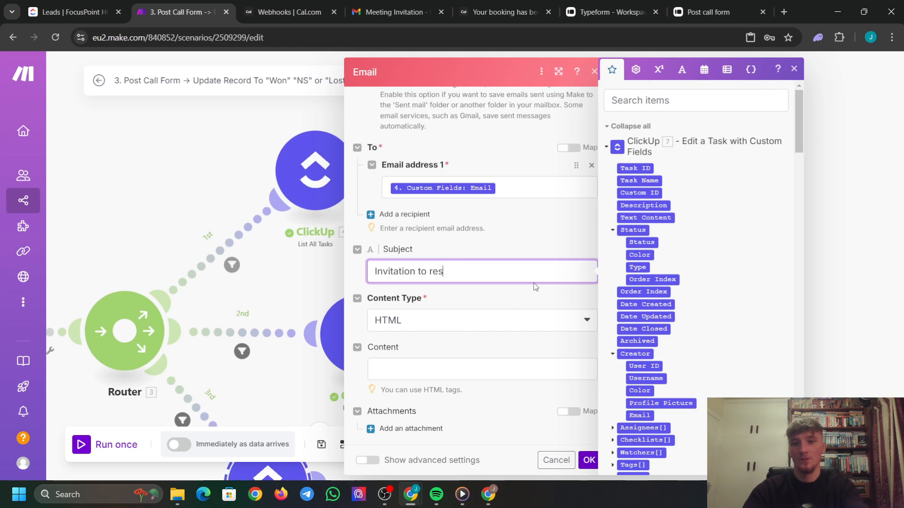
text(hchchedule)
click(418, 371)
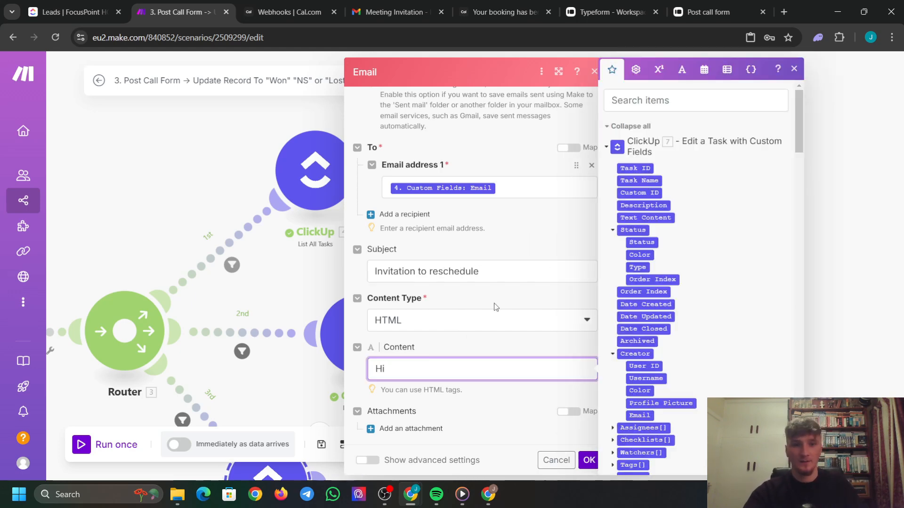
Open the body with 'Hi' plus the client's name answer from Typeform, then a <br><br> break.
scroll(678, 278, down, 10)
drag(732, 351, 591, 384)
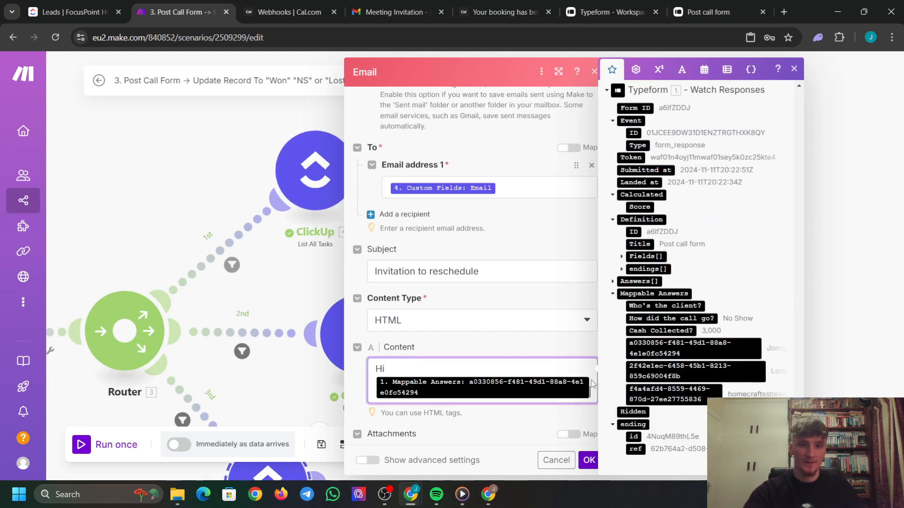
text(,)
key(Return)
text(<br)
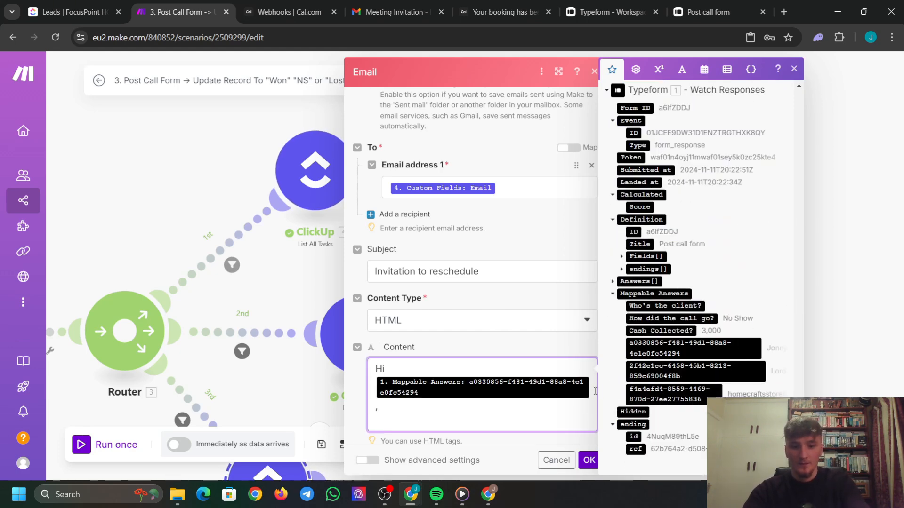
text(><br><br)
key(Return)
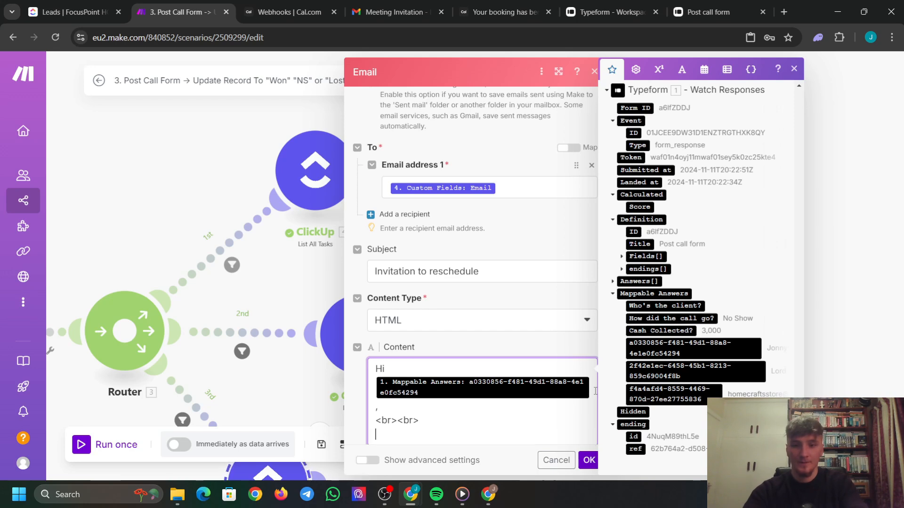
Write the paragraphs about looking forward to today's call and re-booking a slot at their convenience.
text(Was really looking f)
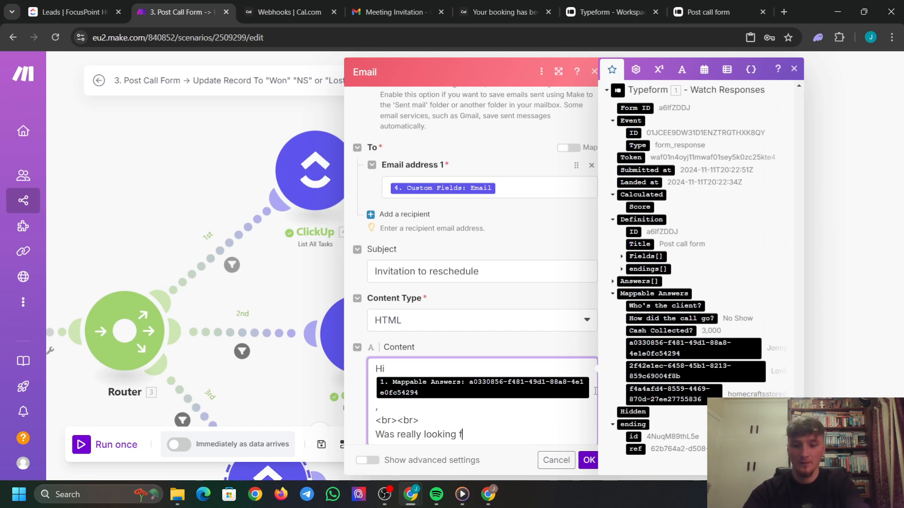
text(orward to our call today)
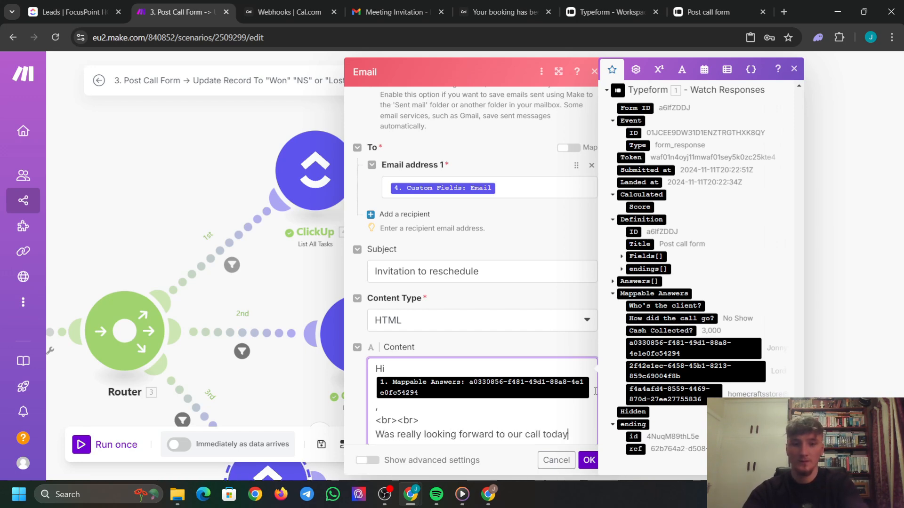
text(, hope everything is okay on your end.)
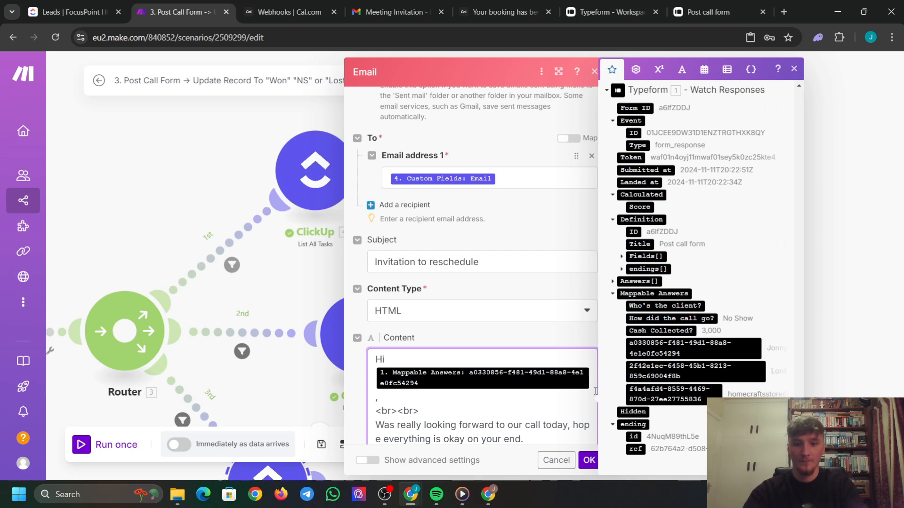
key(Return)
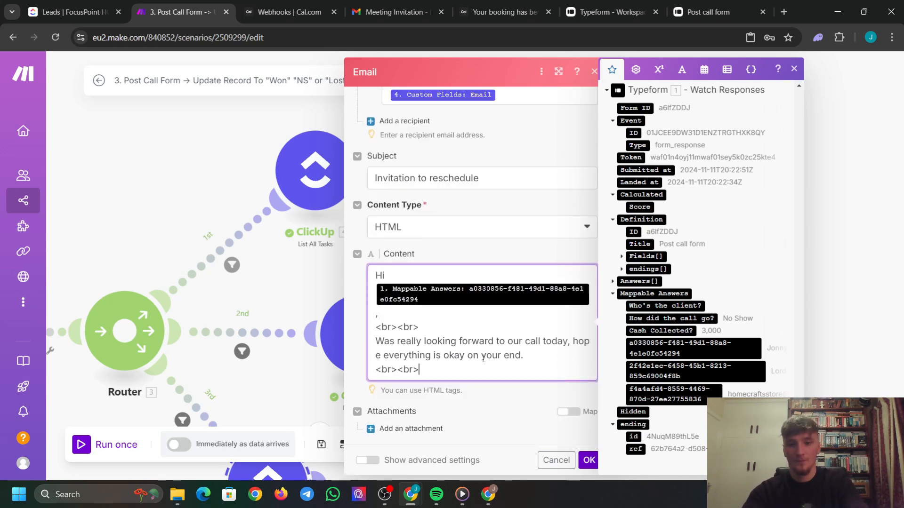
key(Return)
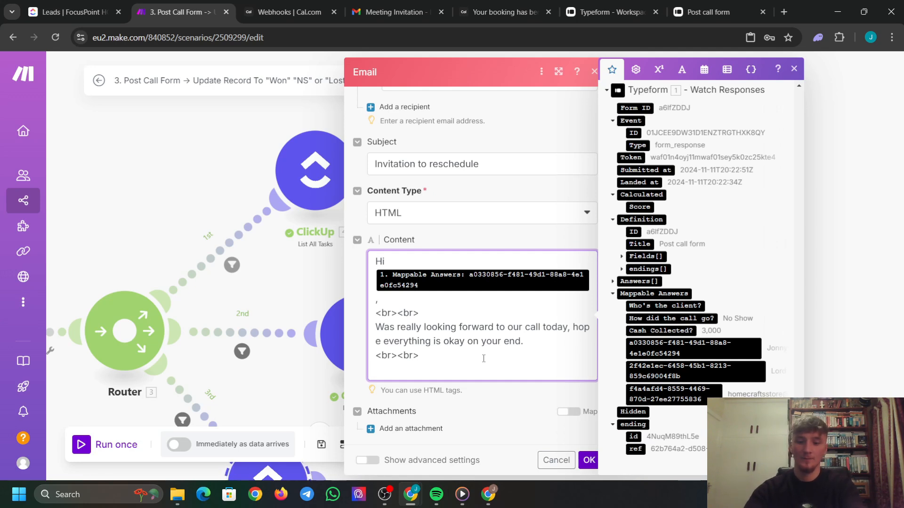
text(If you'd li)
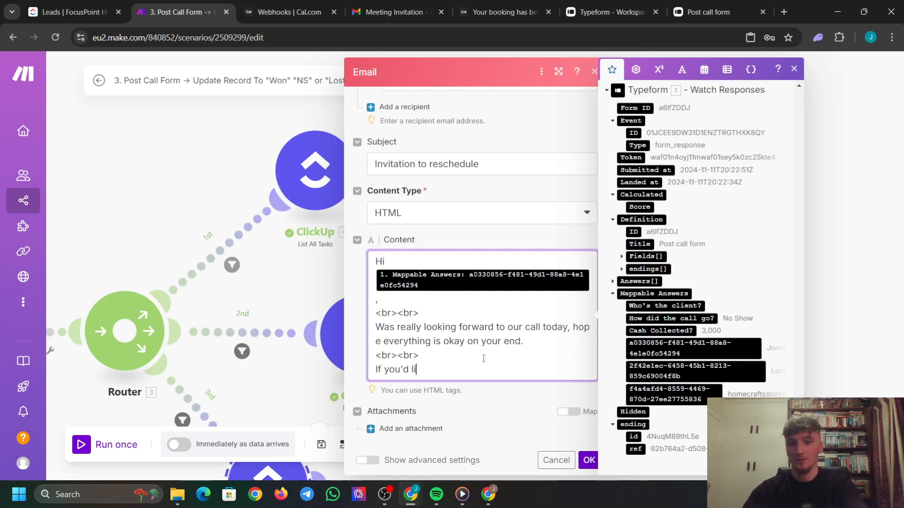
text(ke to re-schedule)
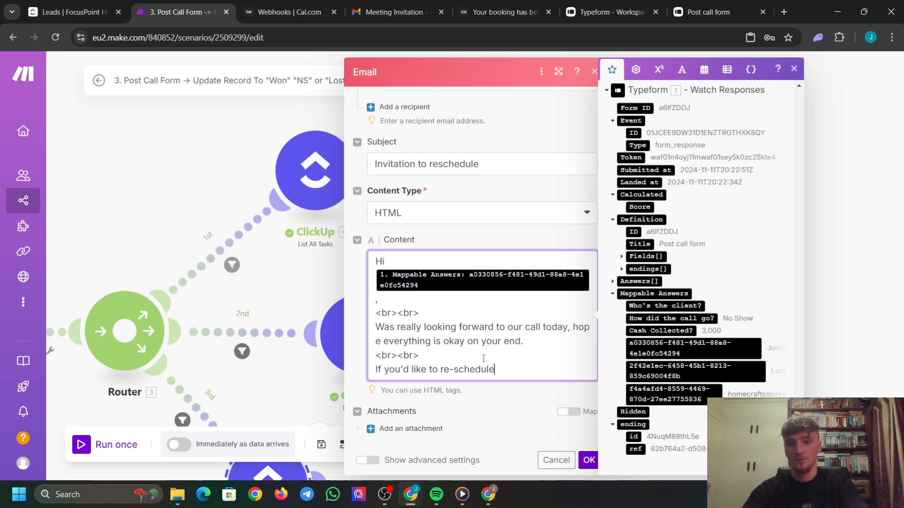
text(, just book anoth)
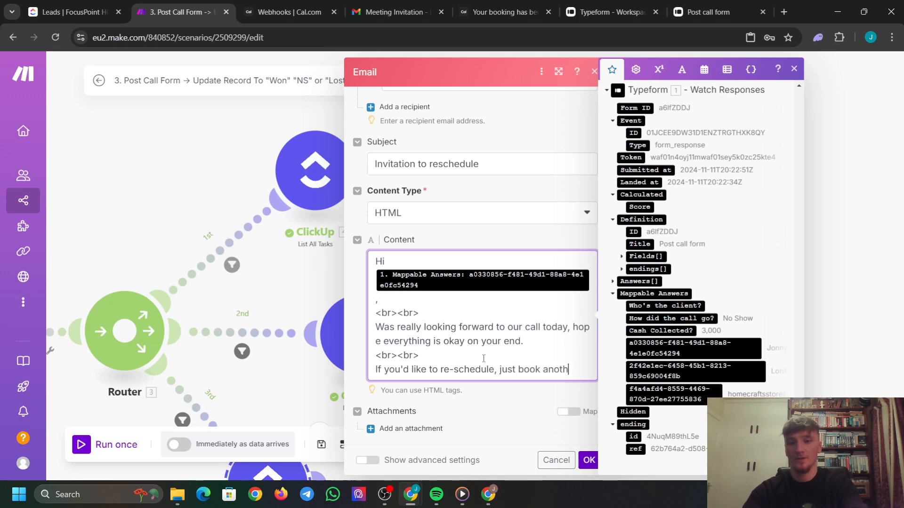
text(er slot ot )
text(your c)
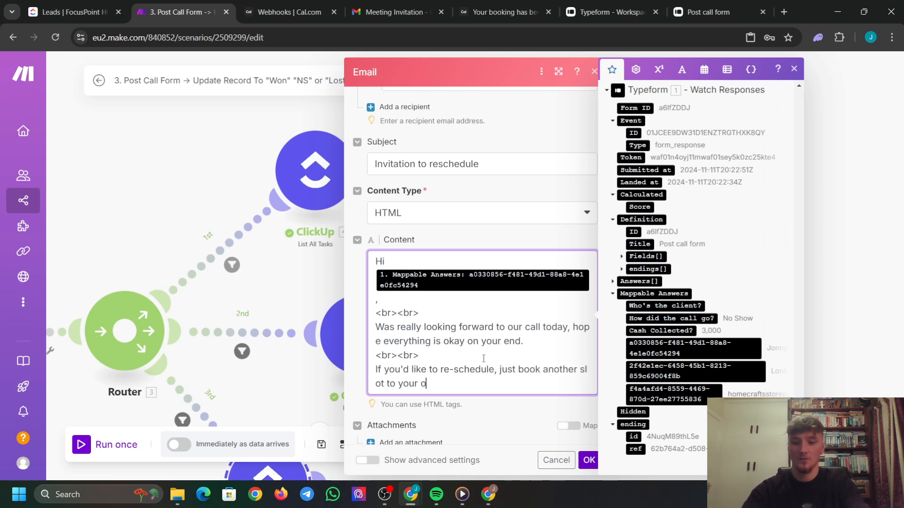
text(onvenience)
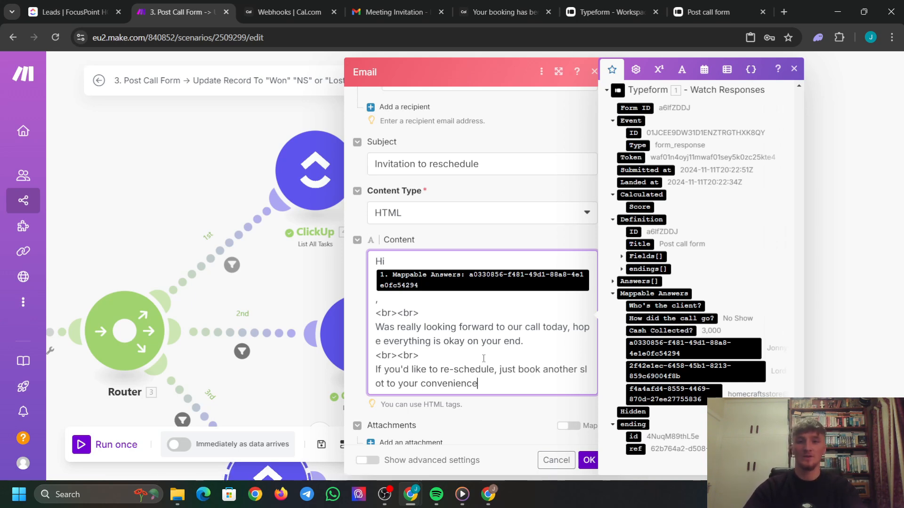
text(.)
Add a <br><br> break and the sign-off 'Speak soon!'.
key(Return)
key(Return)
key(BackSpace)
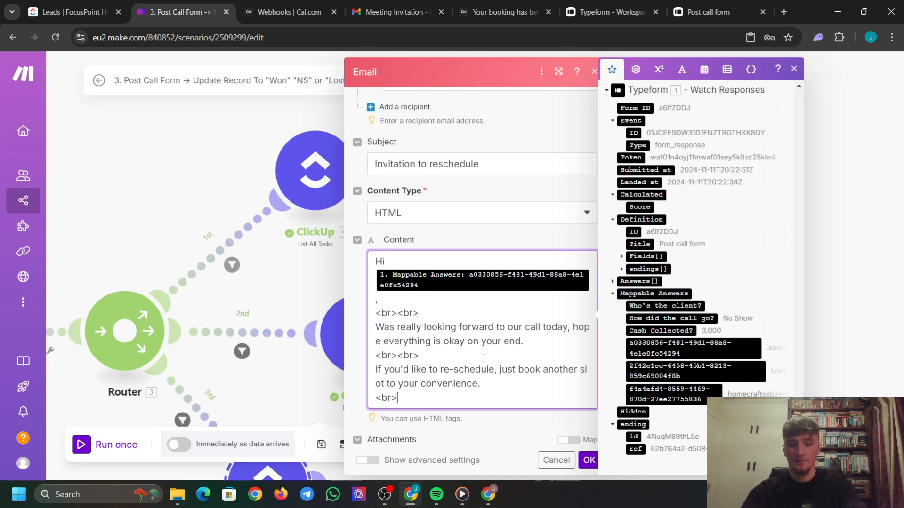
text(<br><br>)
key(Return)
text(Speak soon!)
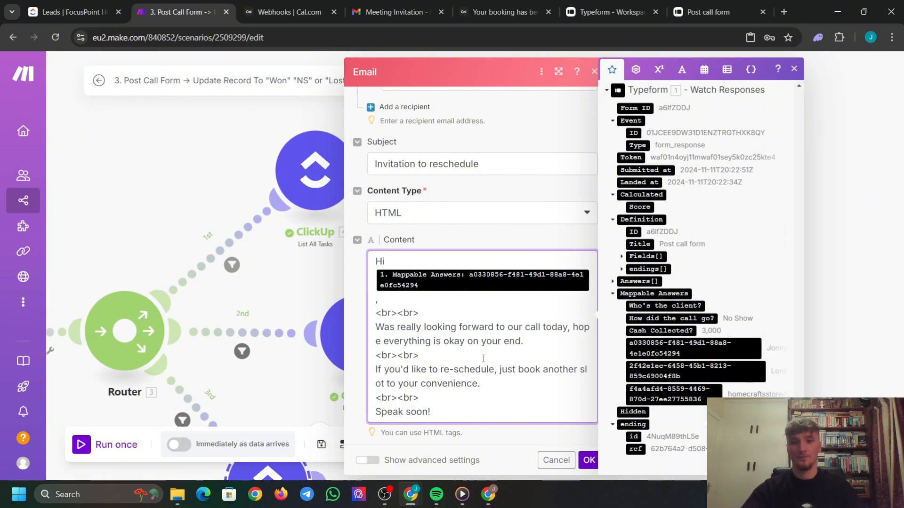
click(563, 437)
scroll(451, 379, down, 1)
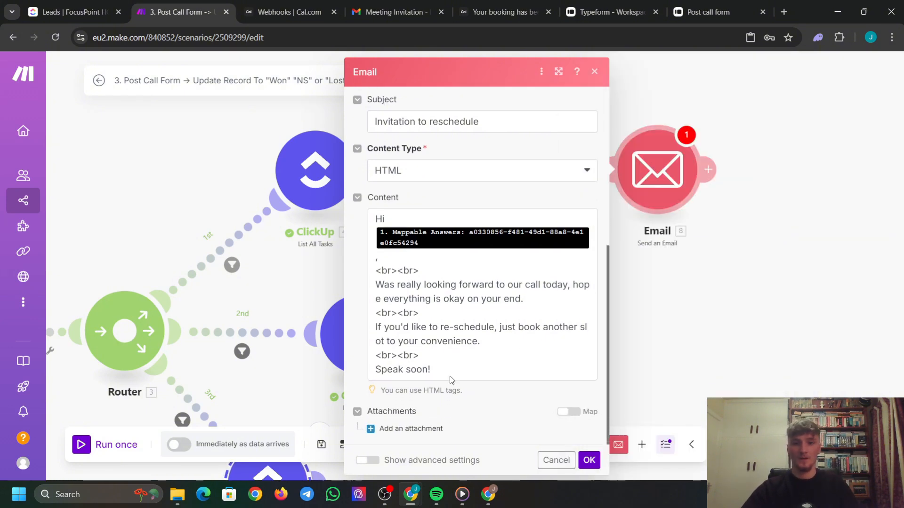
Copy the 30 Min Demo booking link from Cal.com's Event Types page.
click(508, 346)
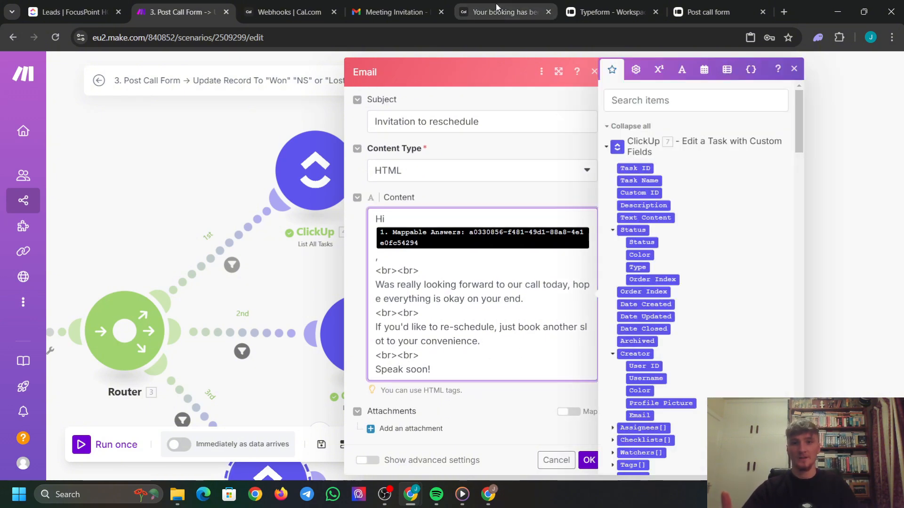
click(513, 5)
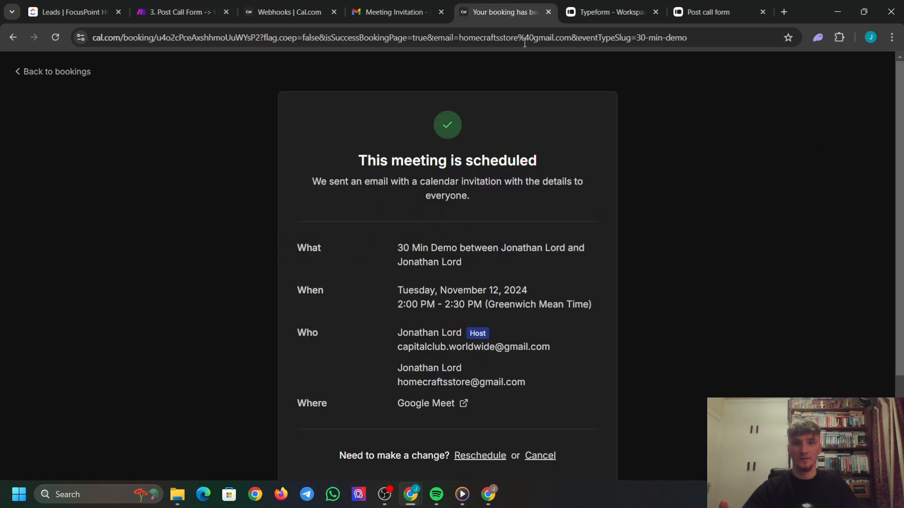
click(71, 72)
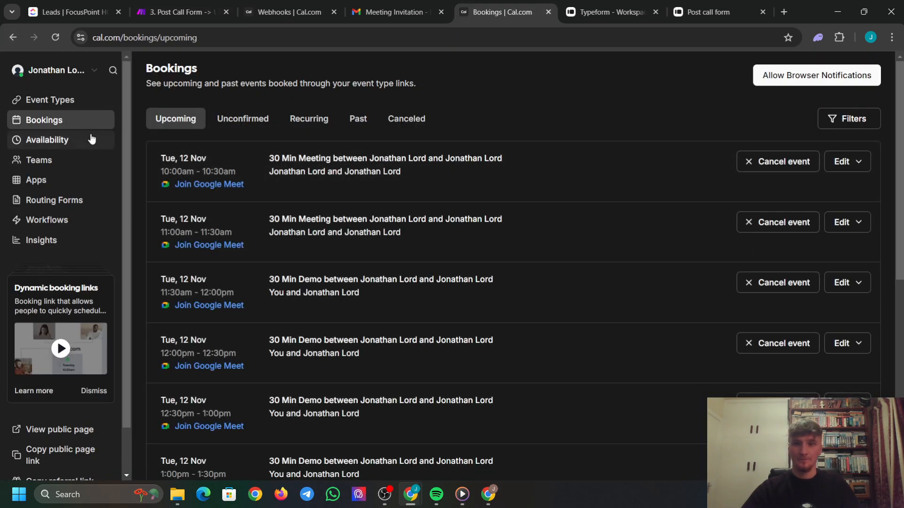
click(66, 102)
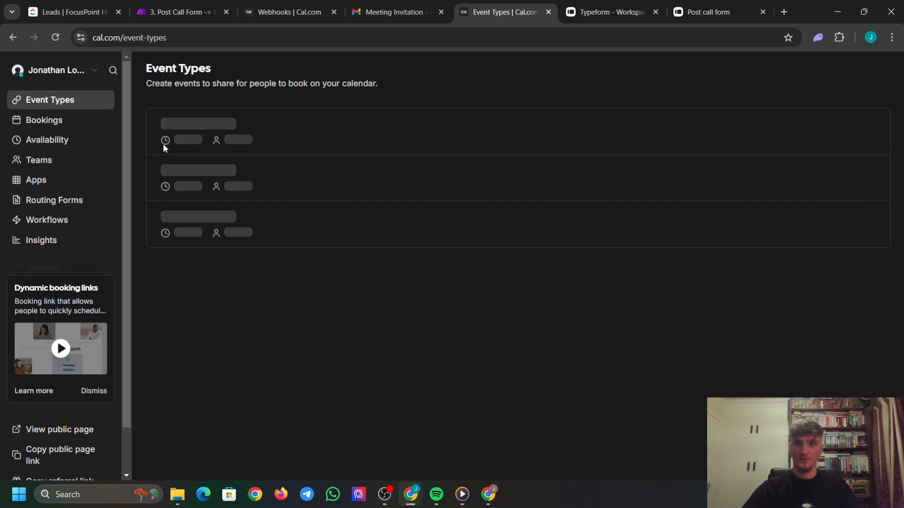
click(845, 196)
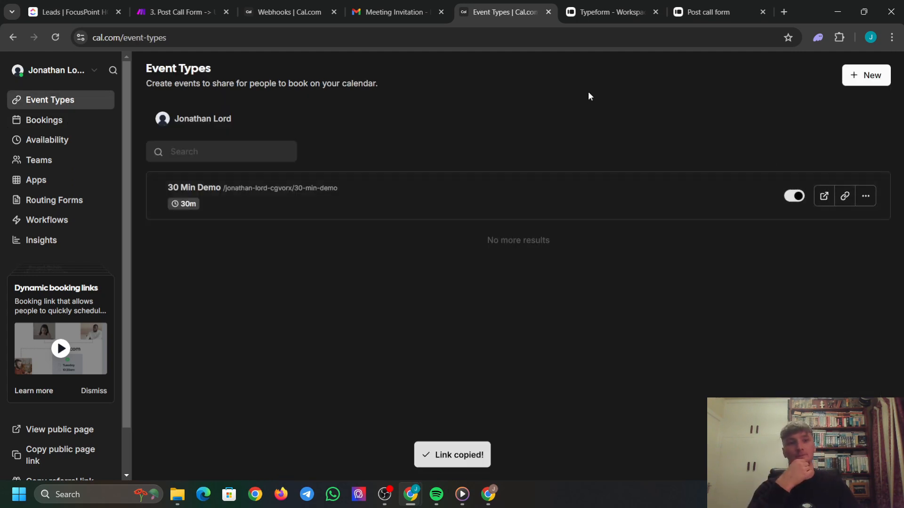
click(180, 11)
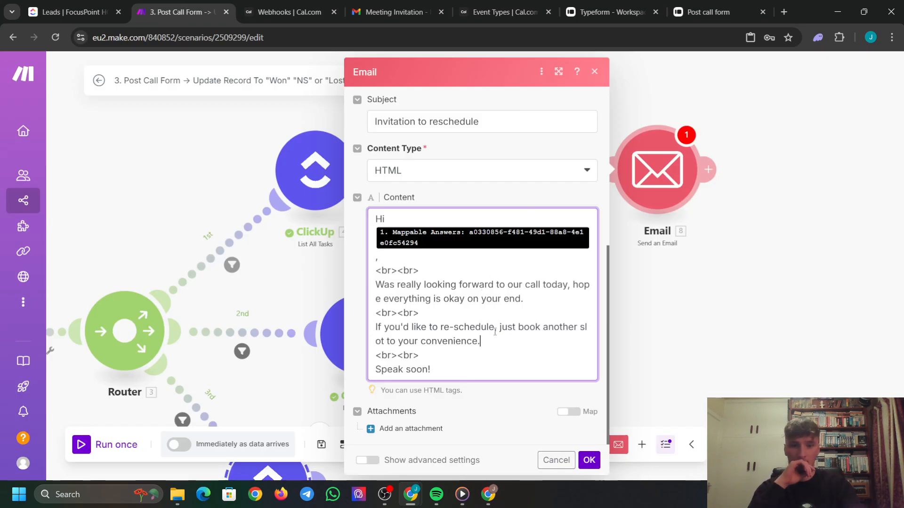
Paste the cal.com booking link into the email body followed by <br><br>, and confirm the content.
key(Return)
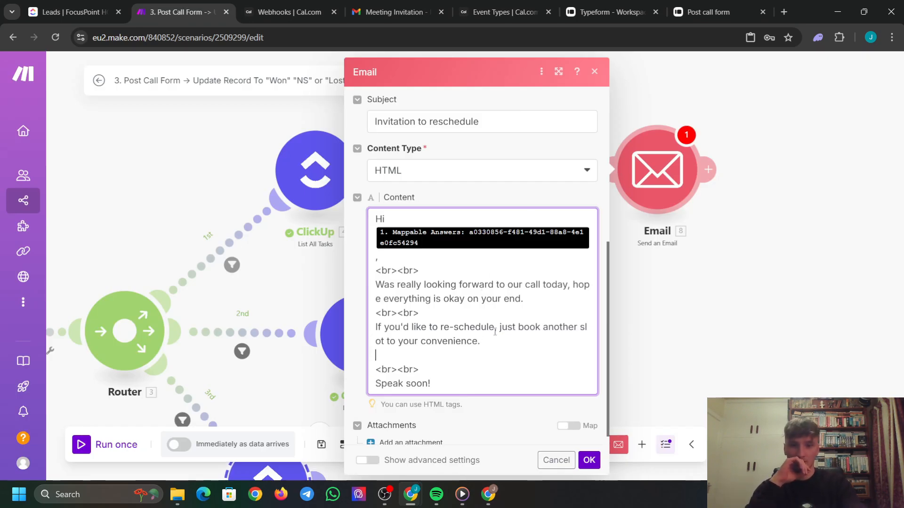
key(BackSpace)
key(Down)
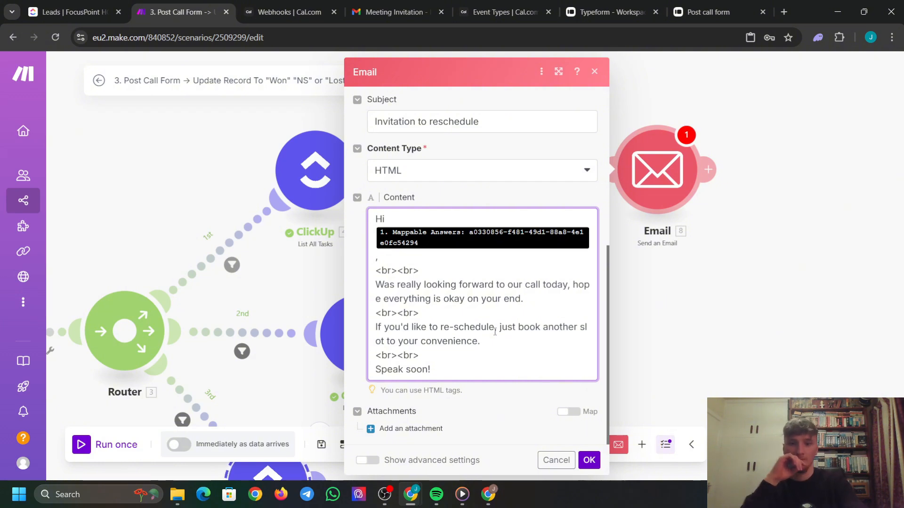
key(Return)
key(ctrl+v)
key(Return)
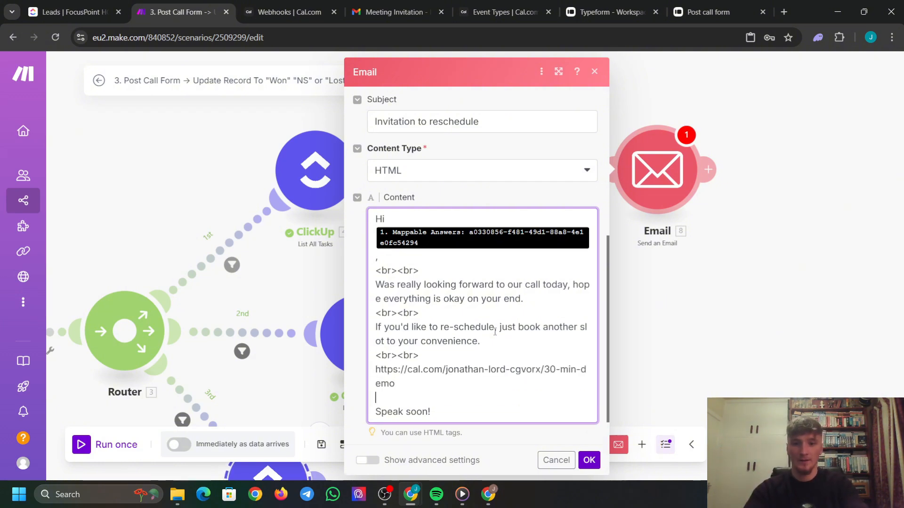
text(<br>)
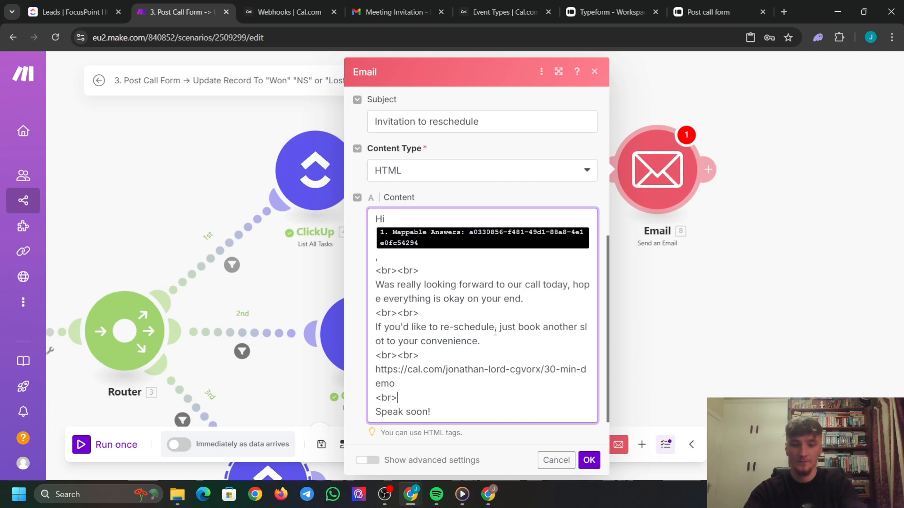
text(<br>)
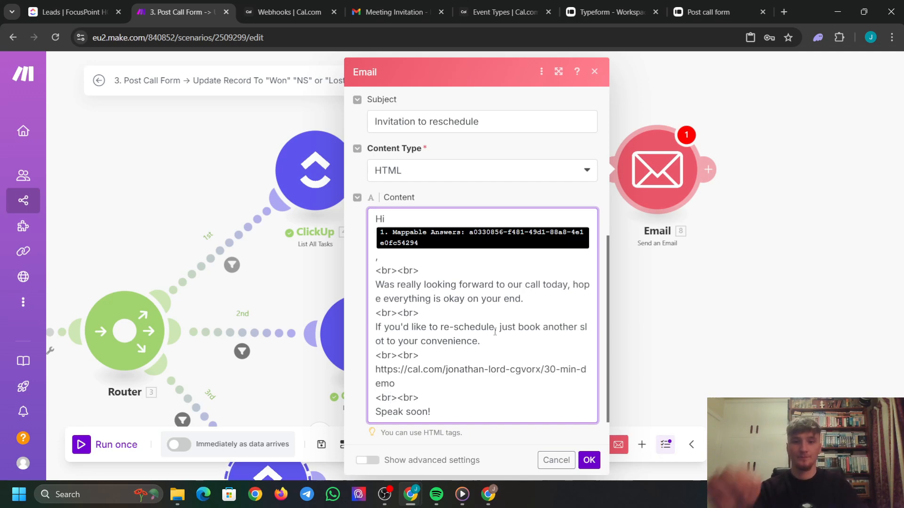
click(589, 460)
Pan the scenario canvas to re-centre the modules and nudge the ClickUp edit module right.
scroll(662, 190, down, 3)
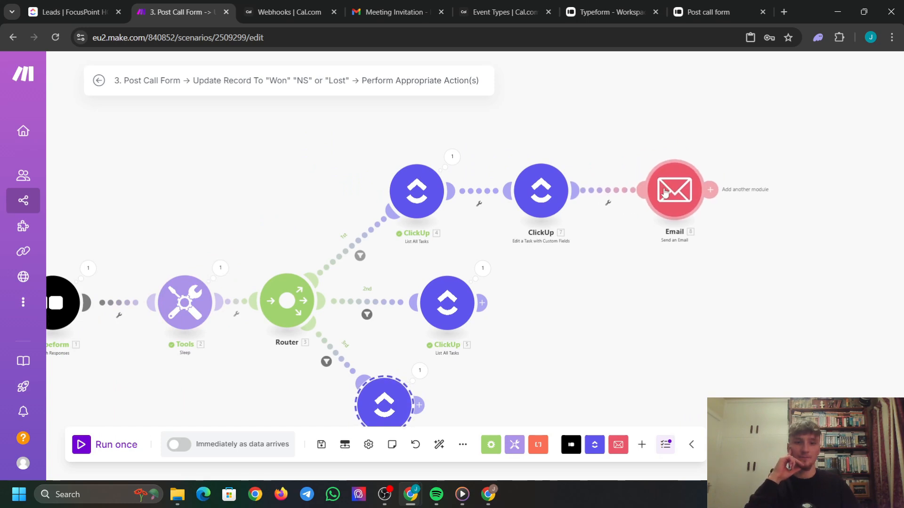
scroll(410, 193, down, 3)
scroll(315, 168, up, 3)
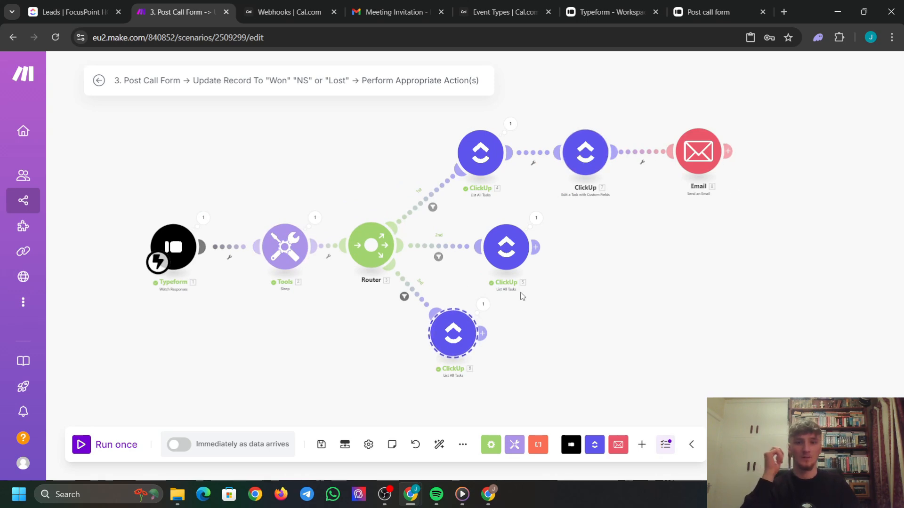
mouse_move(674, 323)
mouse_down()
mouse_move(602, 308)
mouse_move(664, 316)
mouse_up()
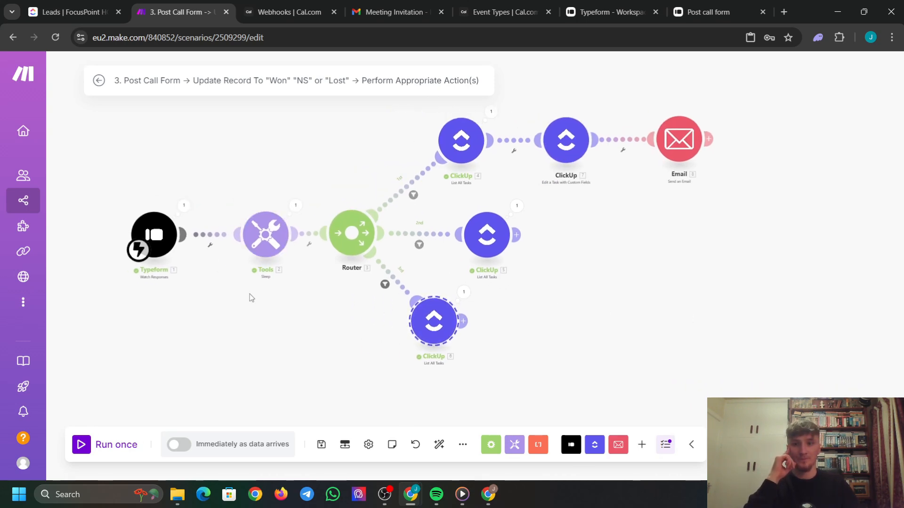
drag(250, 297, 269, 327)
scroll(286, 268, down, 3)
scroll(286, 269, up, 3)
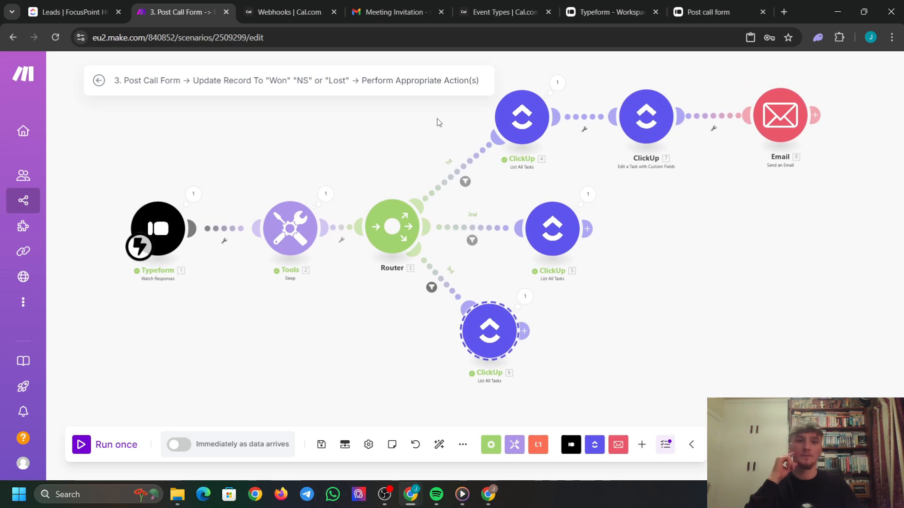
drag(691, 185, 611, 262)
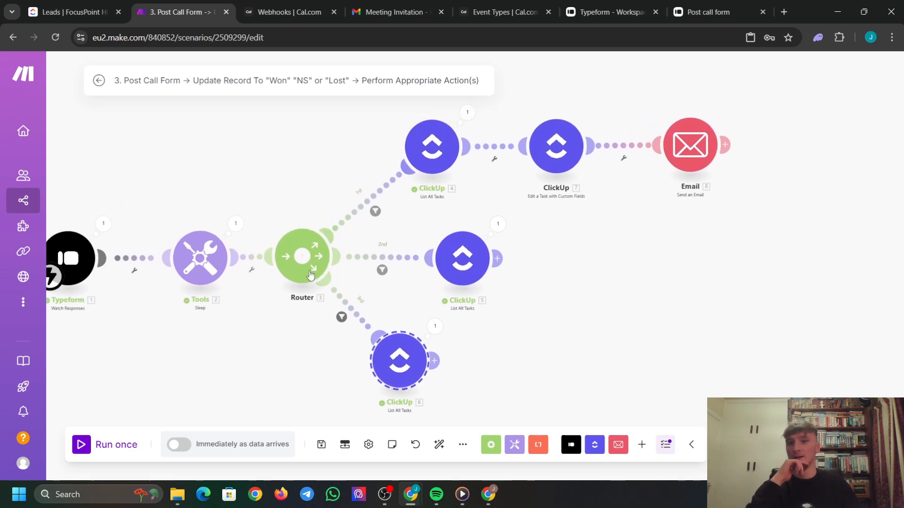
drag(268, 185, 327, 200)
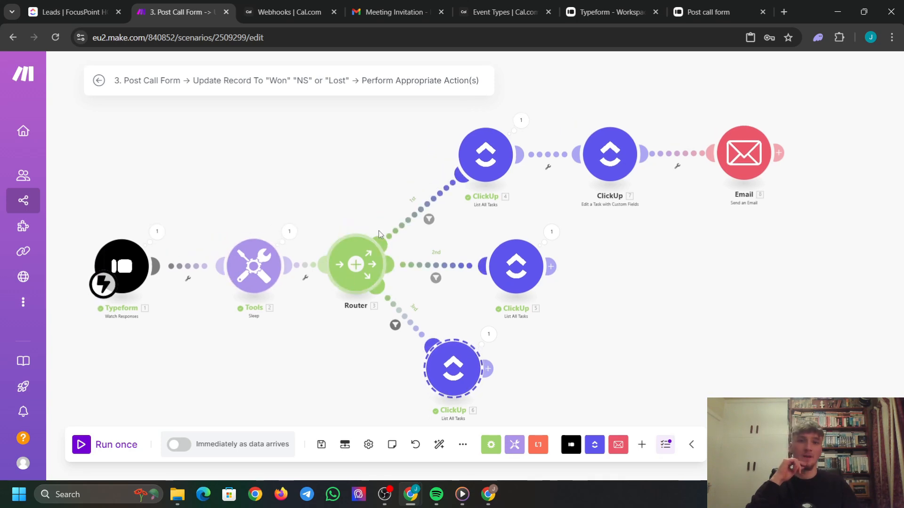
drag(624, 155, 578, 161)
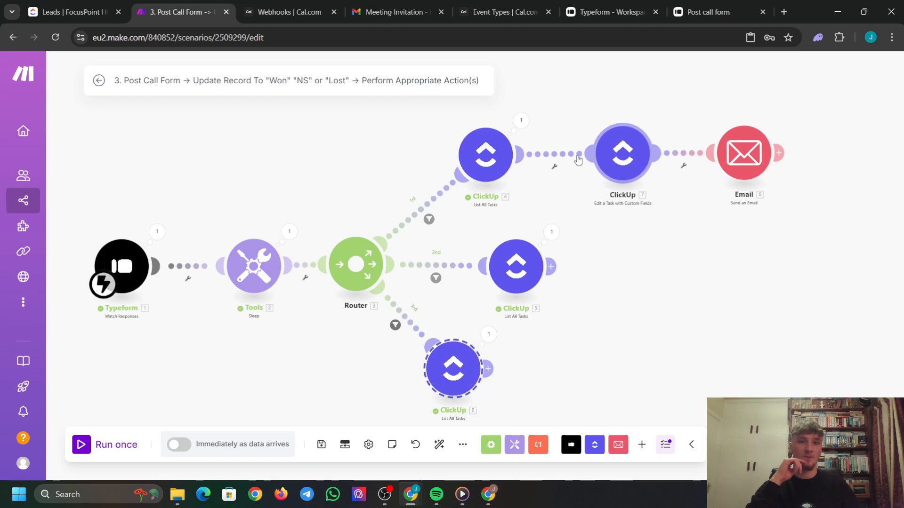
Add a filter named Email Matches on the link between ClickUp 4 and ClickUp 7.
click(554, 167)
click(562, 179)
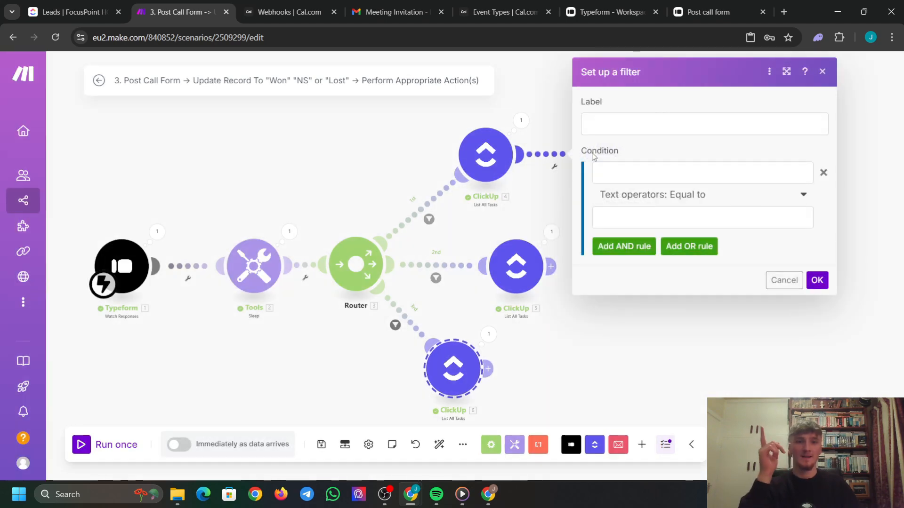
click(618, 123)
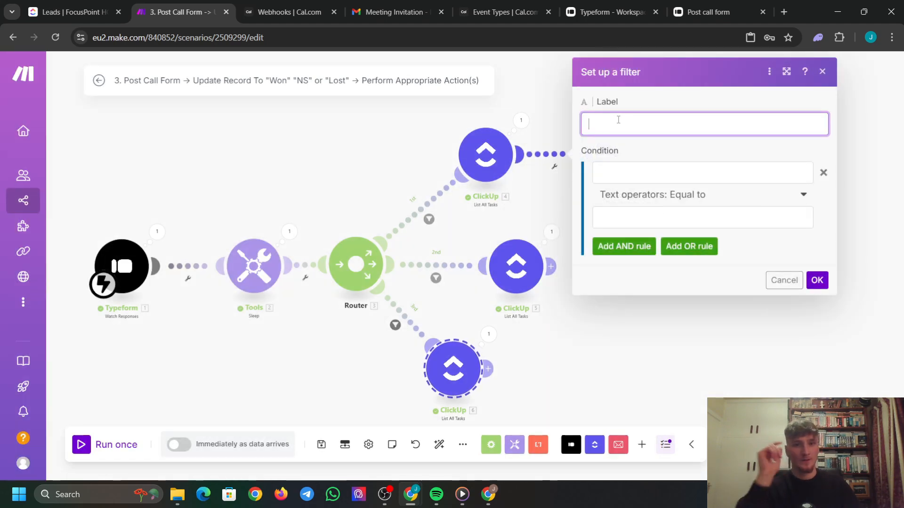
text(Form Submissionemai)
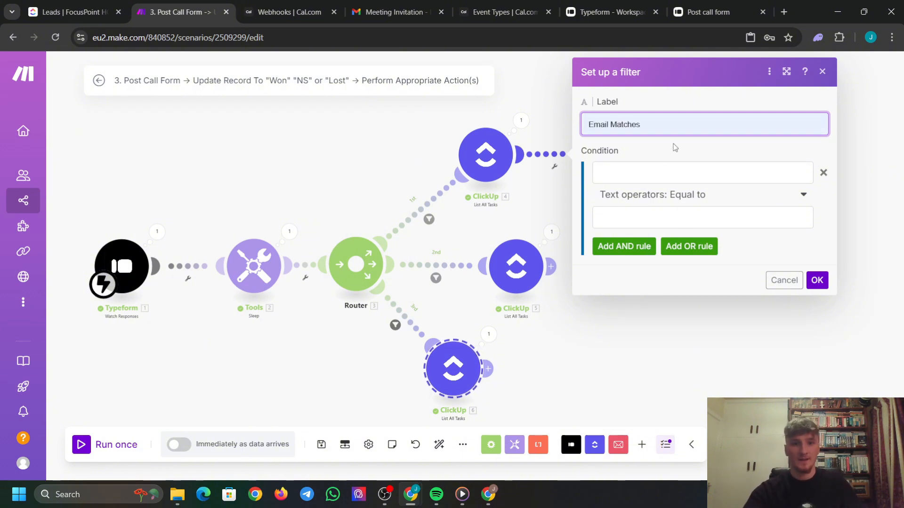
click(675, 156)
Make the filter require Custom Fields: Email to equal the Typeform email answer, and save it.
click(647, 168)
scroll(442, 235, down, 10)
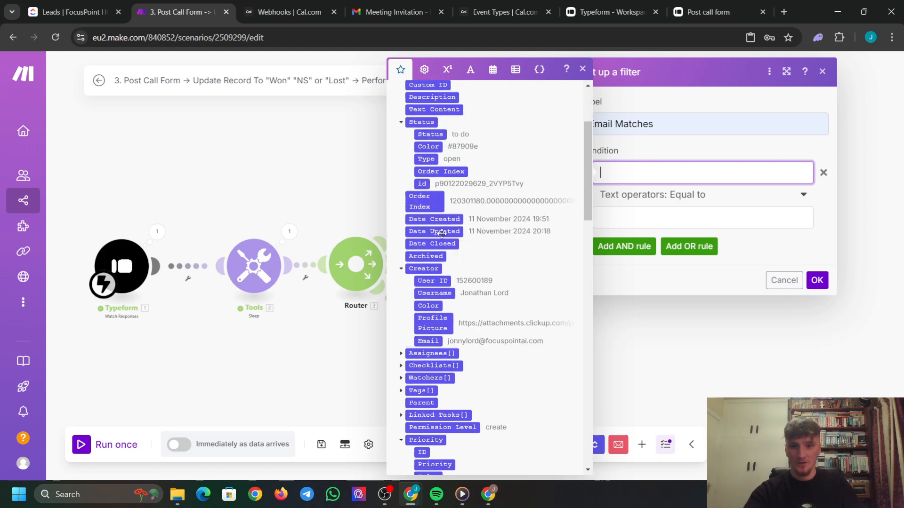
scroll(442, 241, up, 10)
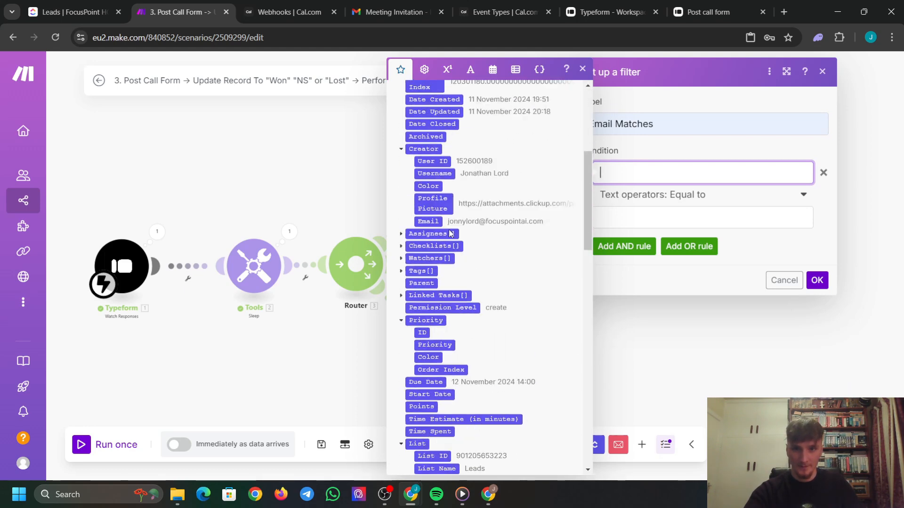
scroll(471, 236, down, 10)
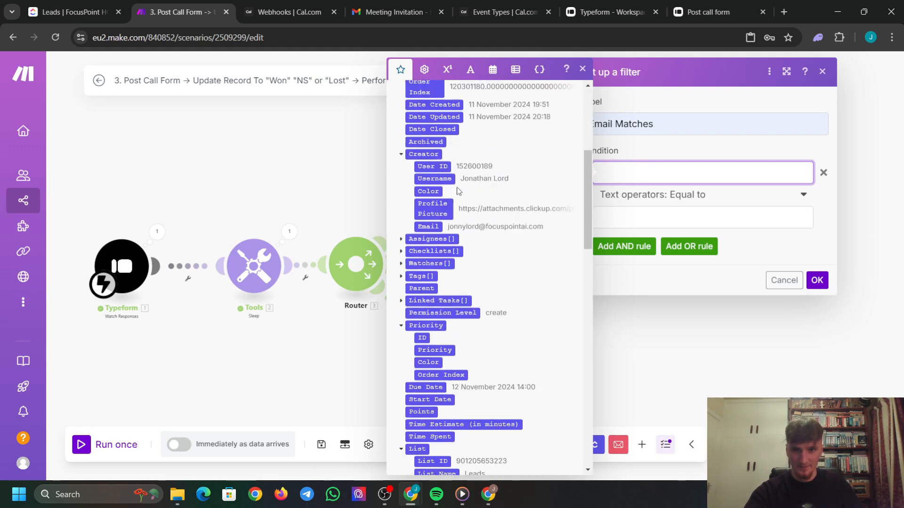
scroll(459, 316, down, 2)
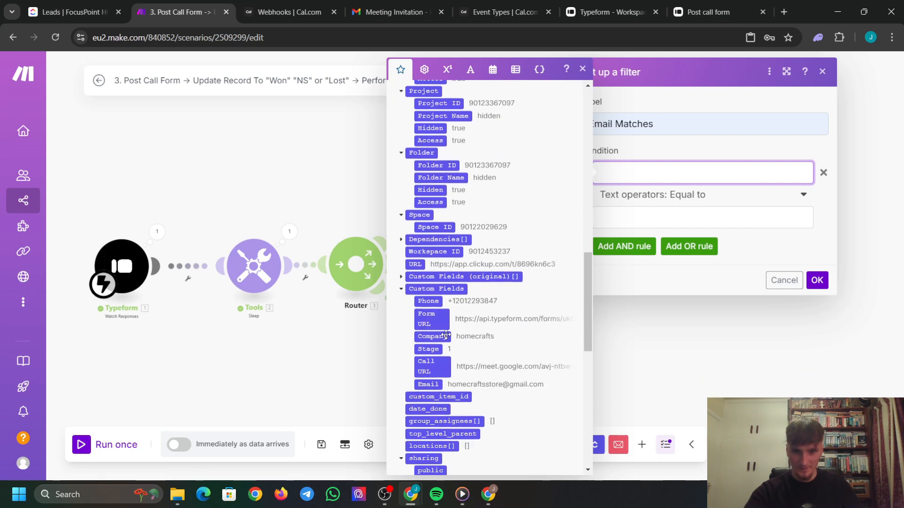
scroll(434, 335, down, 2)
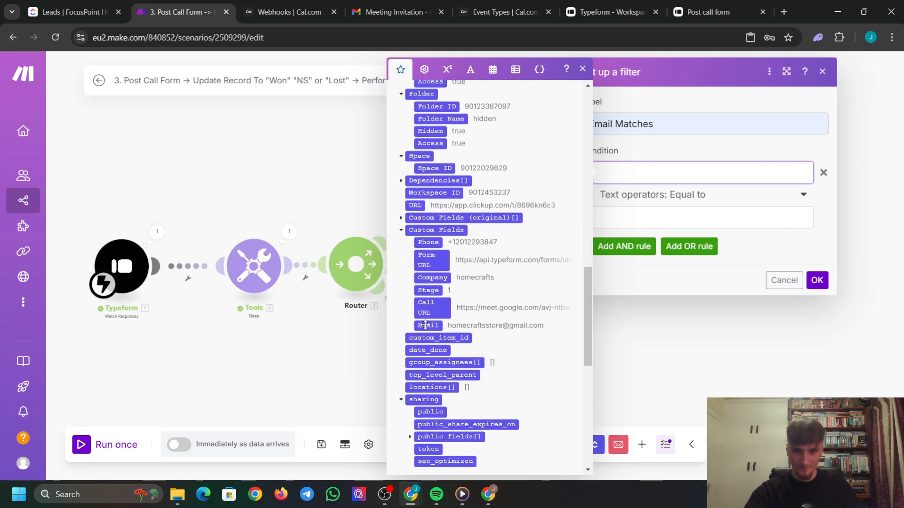
click(428, 326)
scroll(437, 245, down, 8)
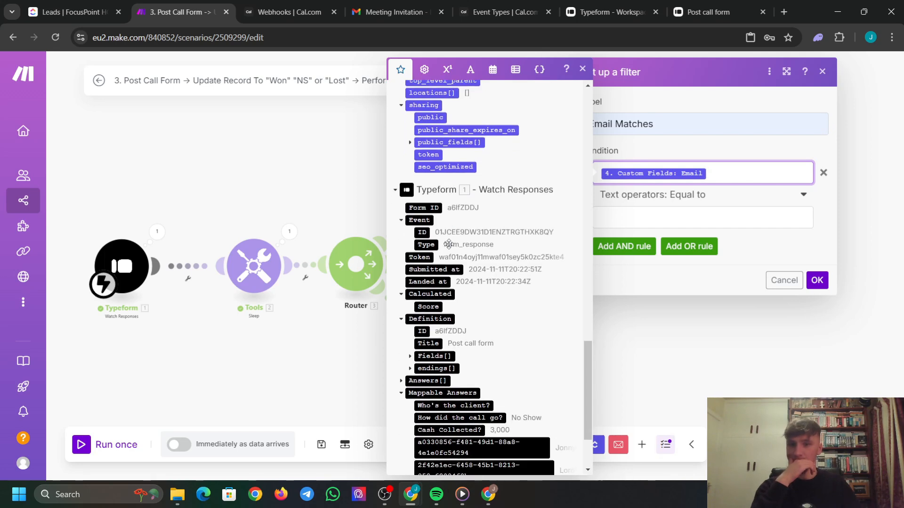
scroll(478, 270, down, 1)
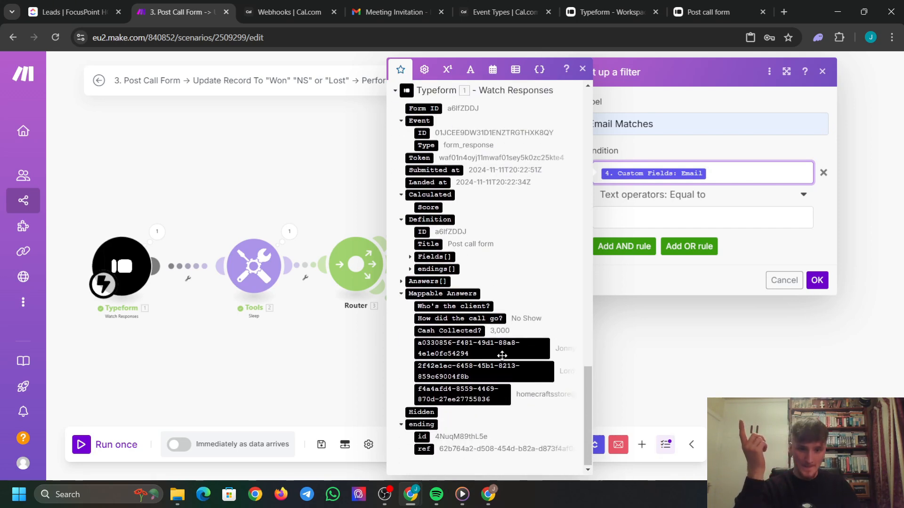
click(470, 397)
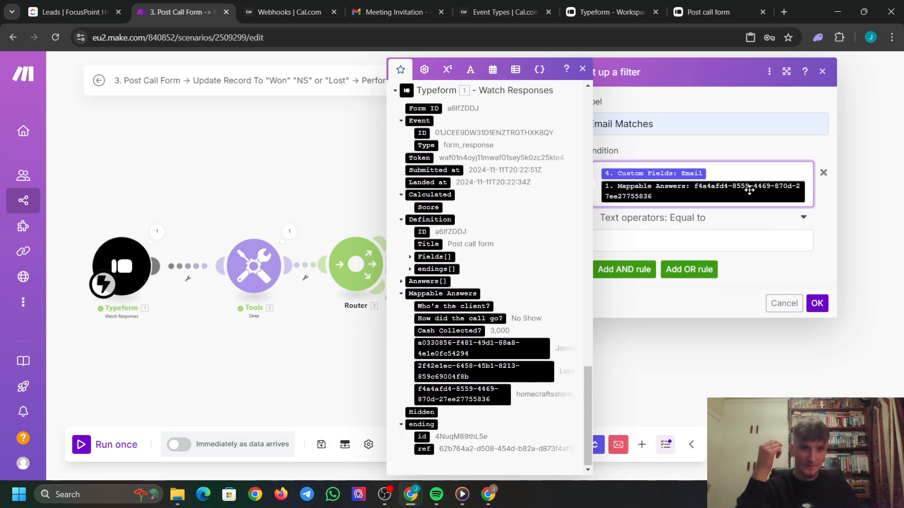
key(BackSpace)
click(682, 223)
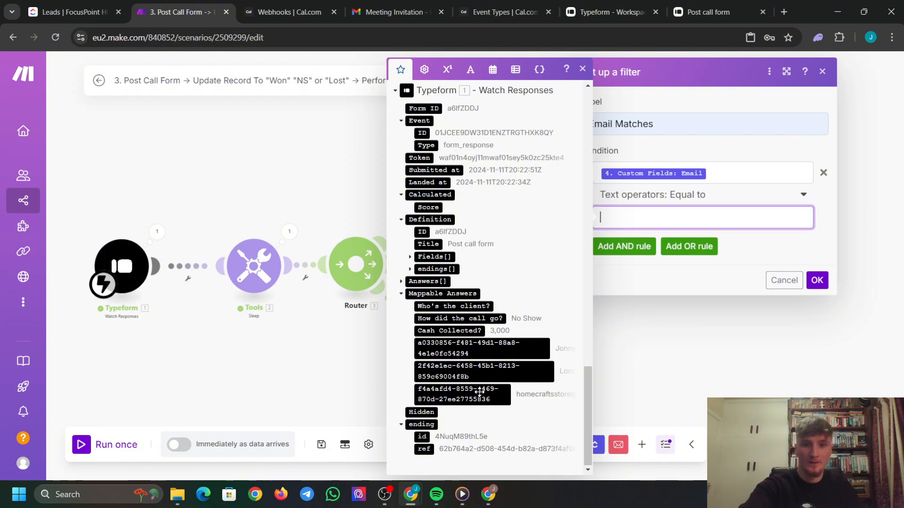
click(479, 398)
click(818, 281)
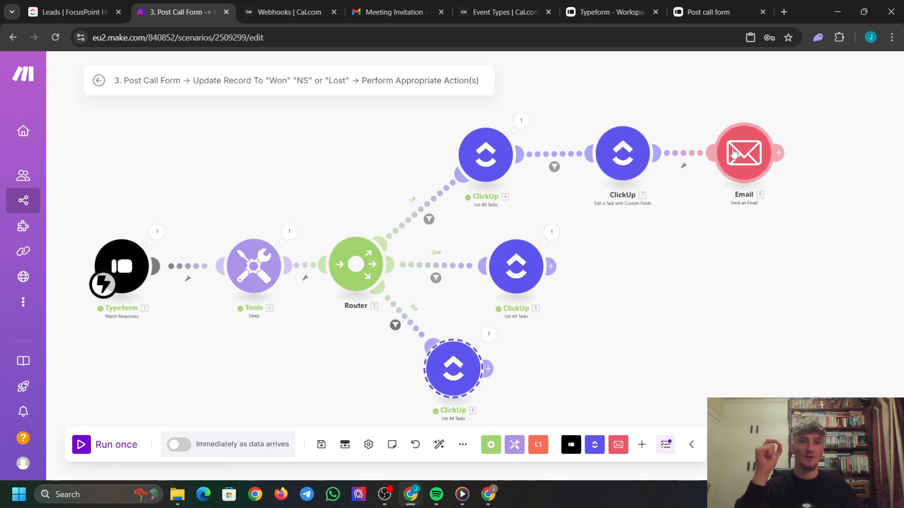
Add a ClickUp Edit a Task with Custom Fields module after ClickUp module 5.
drag(674, 280, 657, 261)
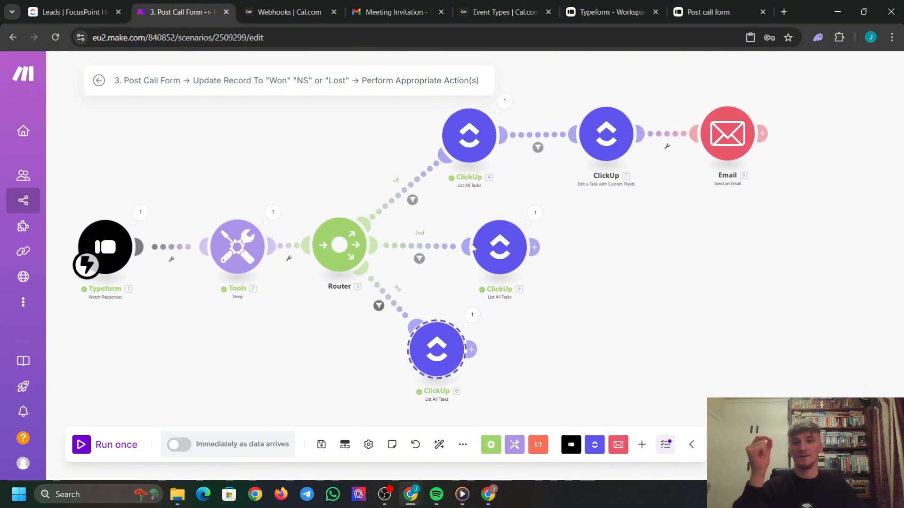
click(536, 246)
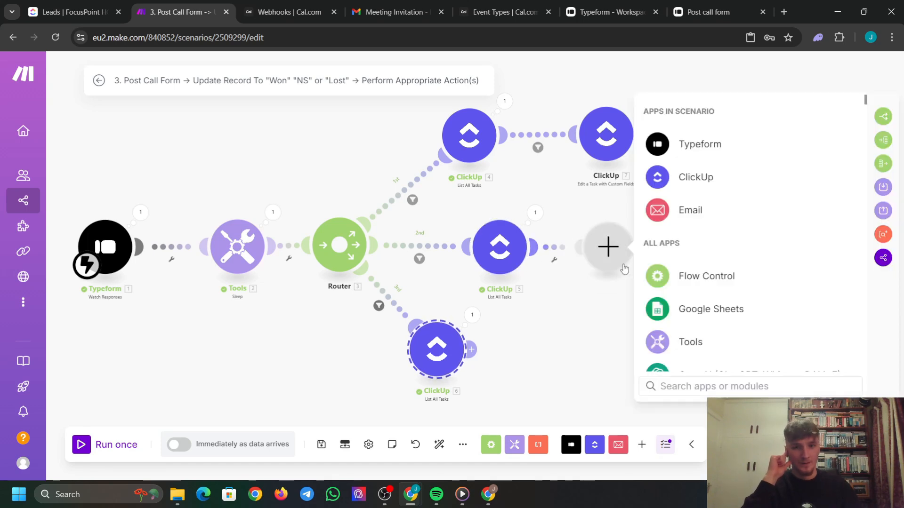
click(690, 179)
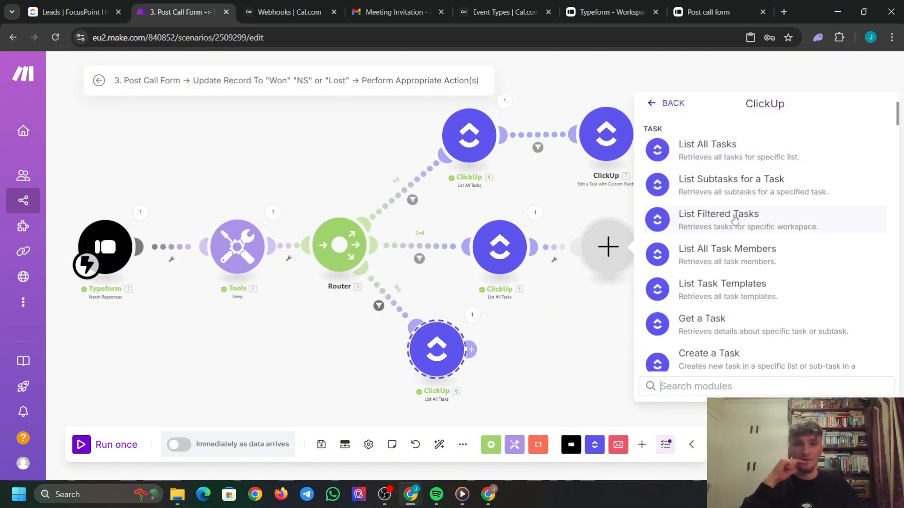
text(up)
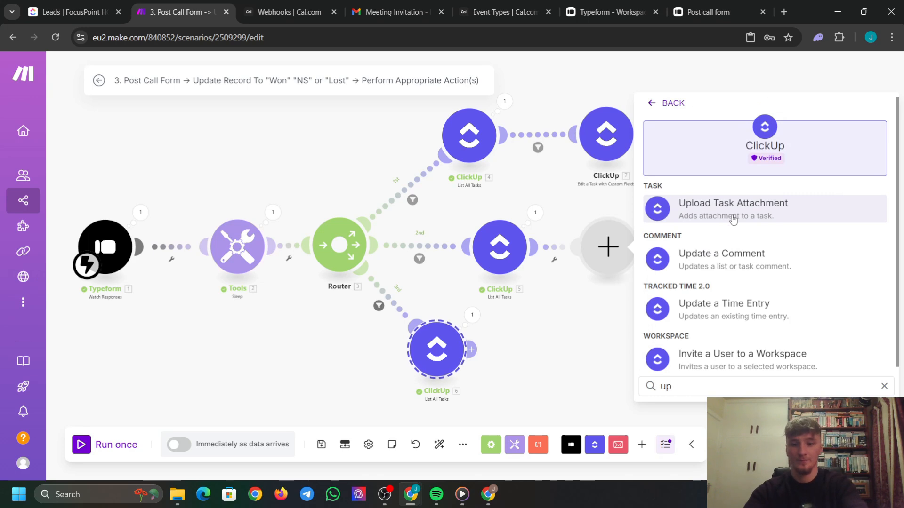
text(date)
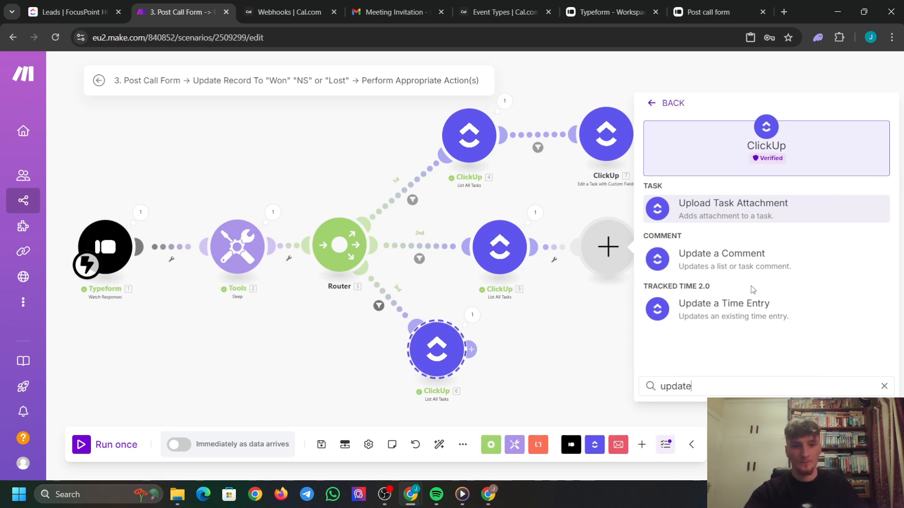
key(BackSpace)
key(BackSpace)
key(BackSpace)
key(BackSpace)
key(BackSpace)
key(BackSpace)
text(edit)
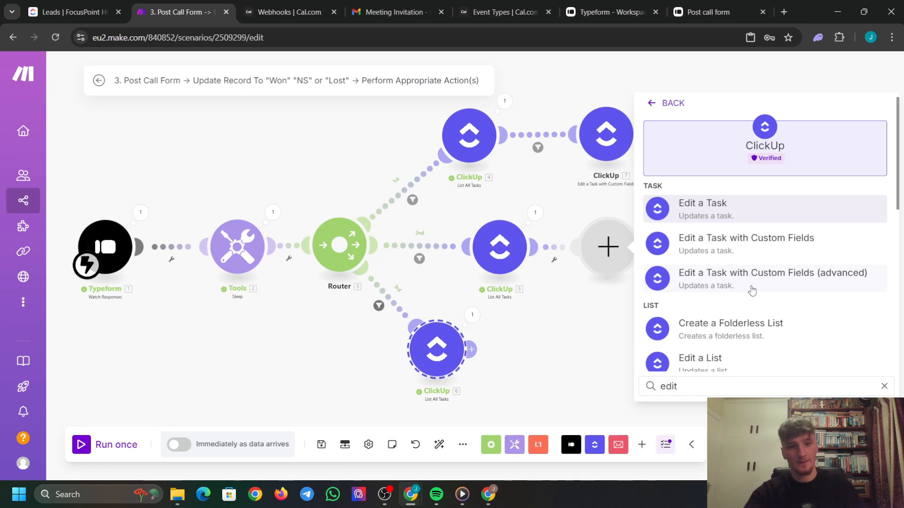
click(777, 249)
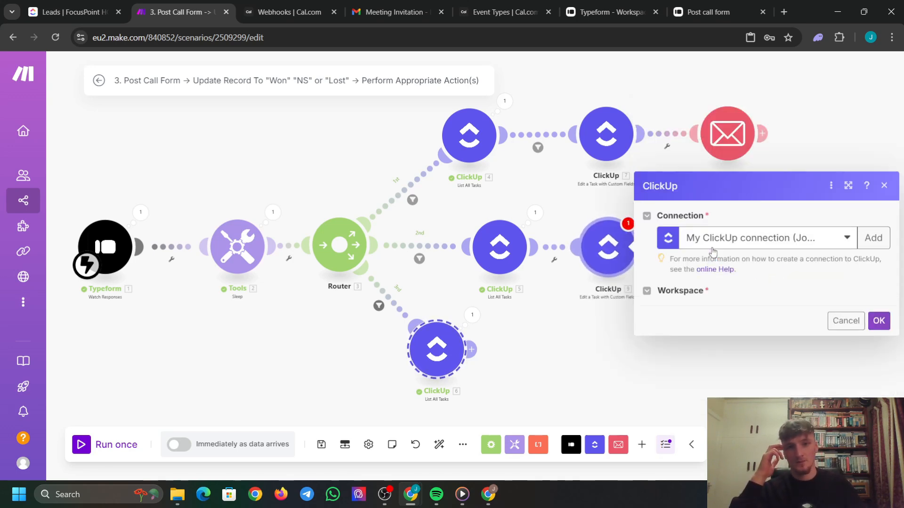
Target workspace FocusPoint HQ, space Demo CRM Build, Folderless Lists, list Leads.
click(740, 294)
click(733, 313)
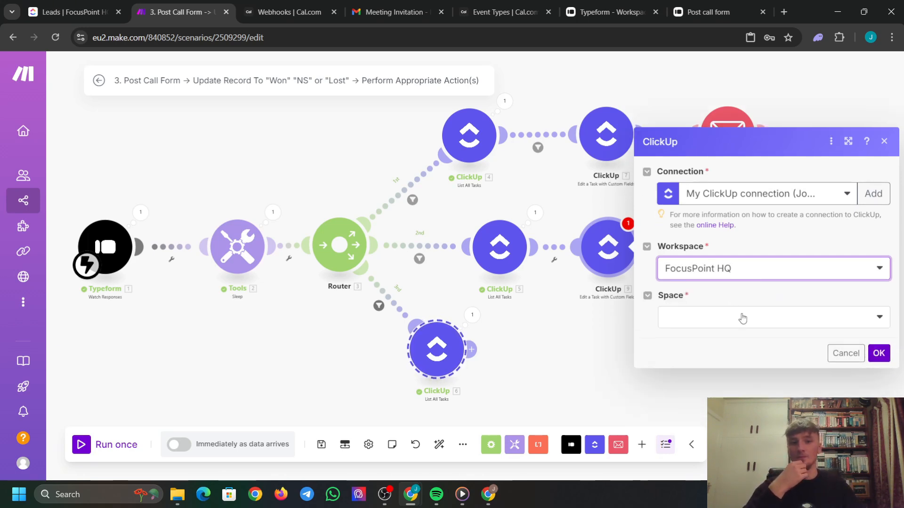
click(743, 319)
click(716, 378)
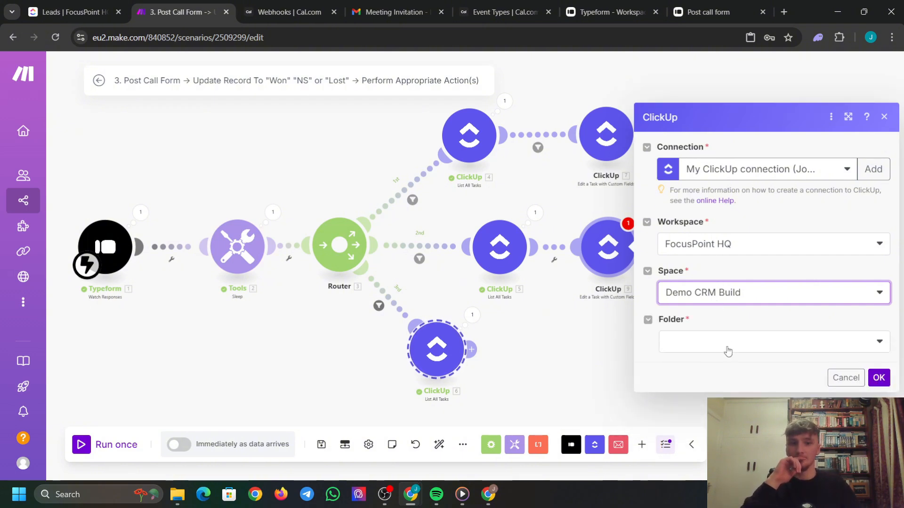
click(728, 349)
click(728, 342)
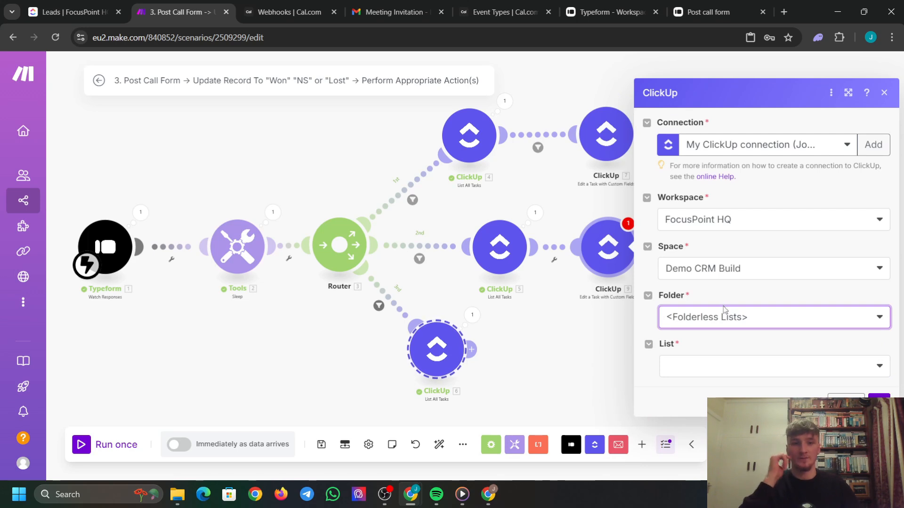
click(710, 366)
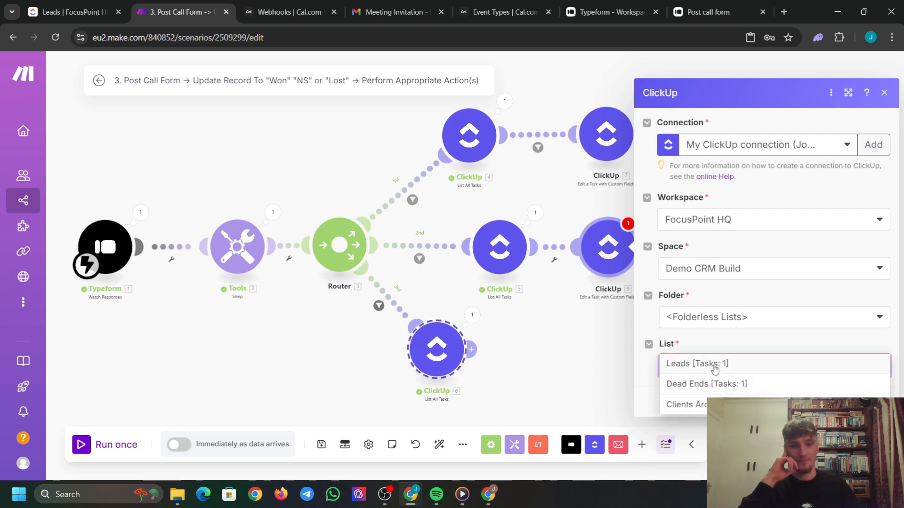
click(714, 365)
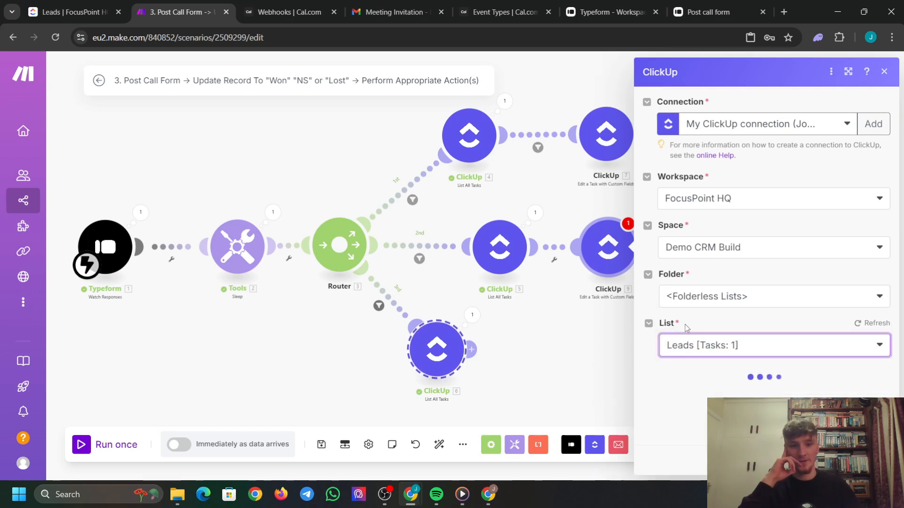
Map the Task ID from module 5's found task.
scroll(701, 306, down, 4)
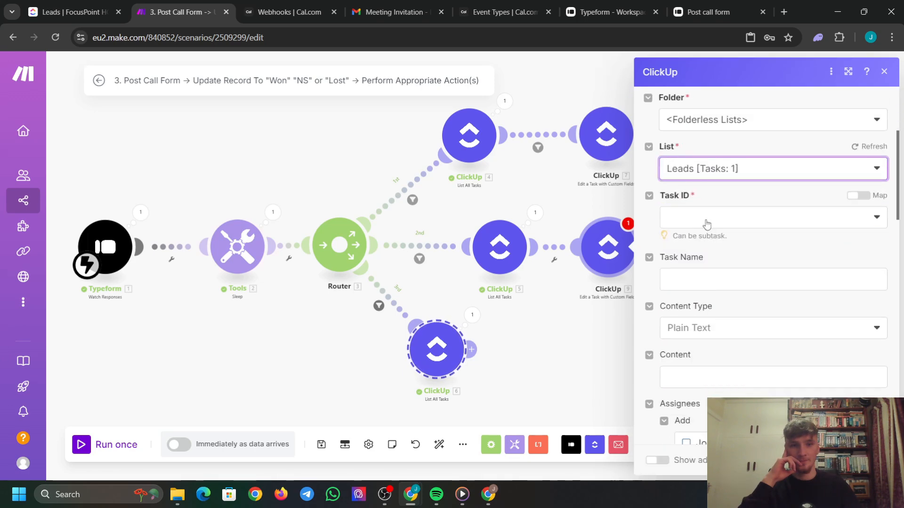
click(859, 196)
click(739, 219)
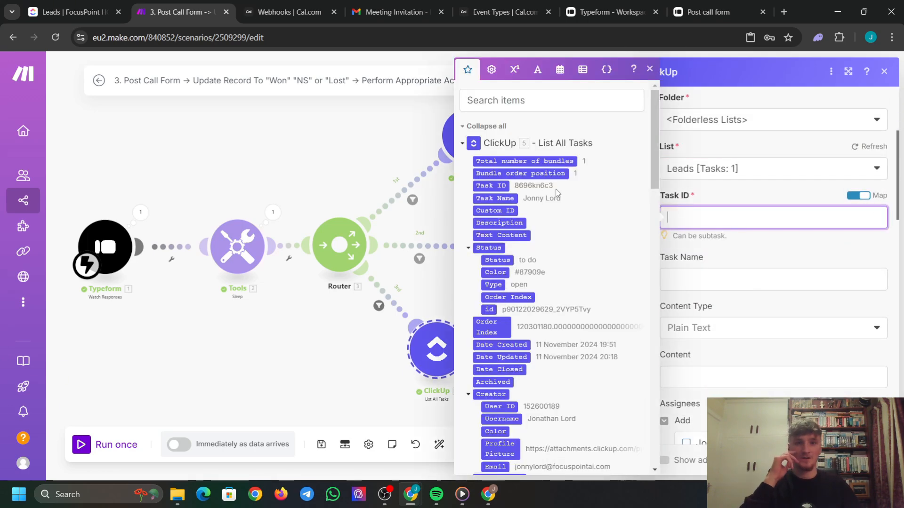
click(486, 190)
click(762, 249)
Blank out Call URL, Form URL and Due Date with emptystring.
scroll(761, 250, down, 10)
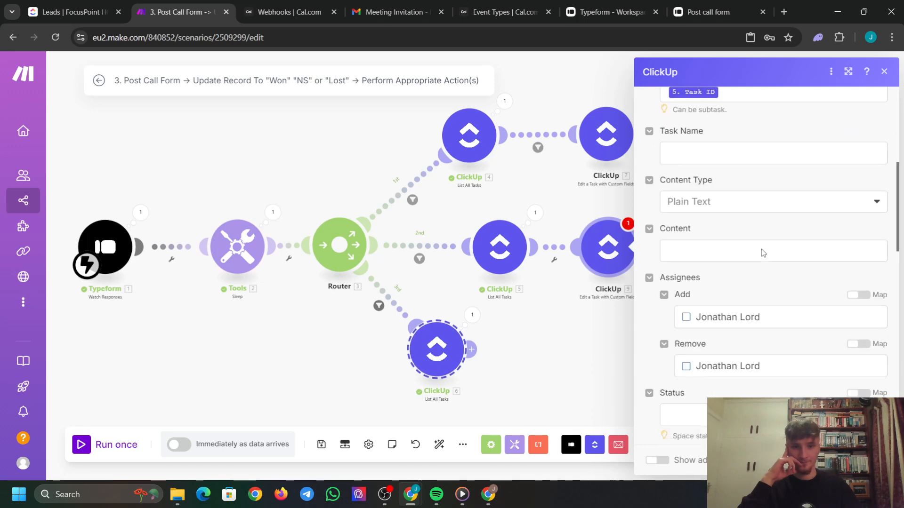
scroll(758, 253, down, 8)
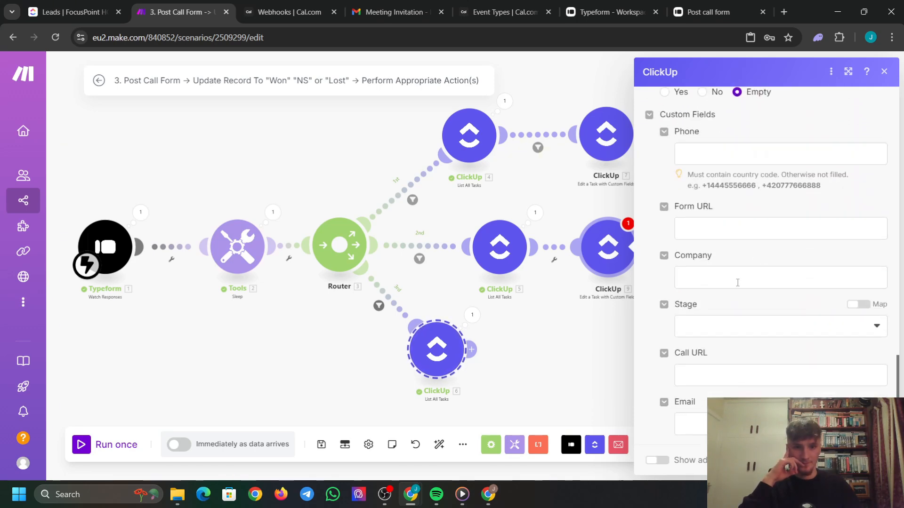
click(735, 375)
click(553, 70)
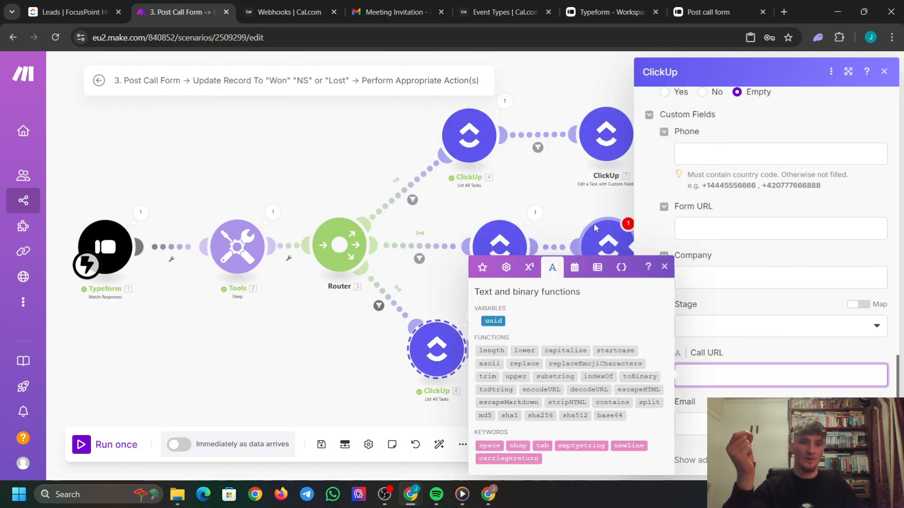
click(597, 447)
key(Tab)
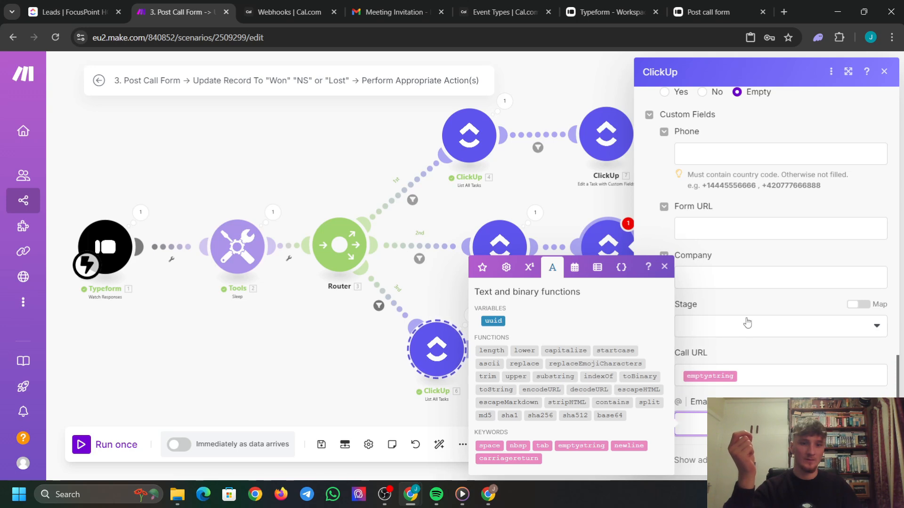
scroll(747, 323, up, 1)
click(742, 280)
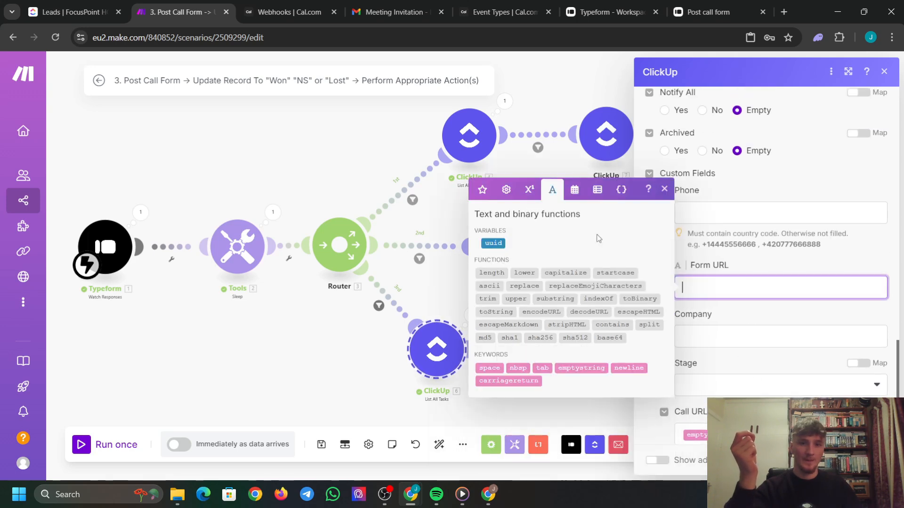
click(584, 367)
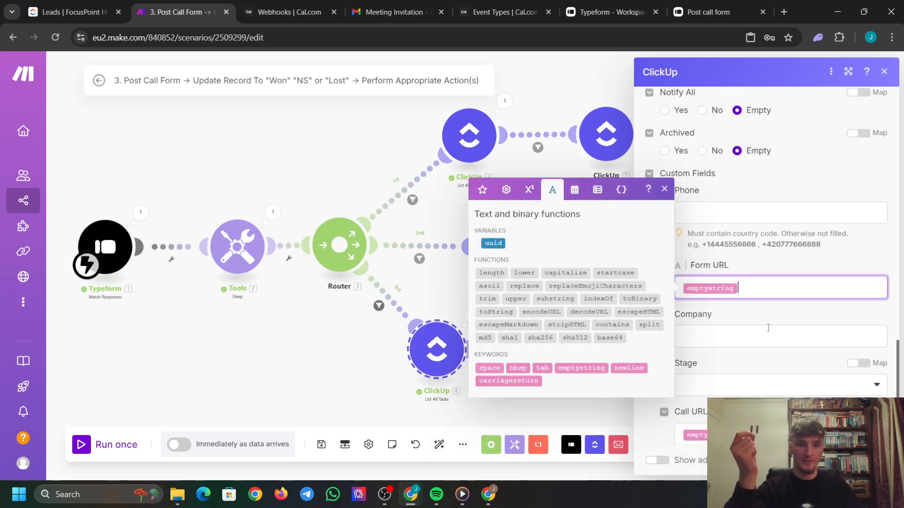
scroll(747, 288, up, 7)
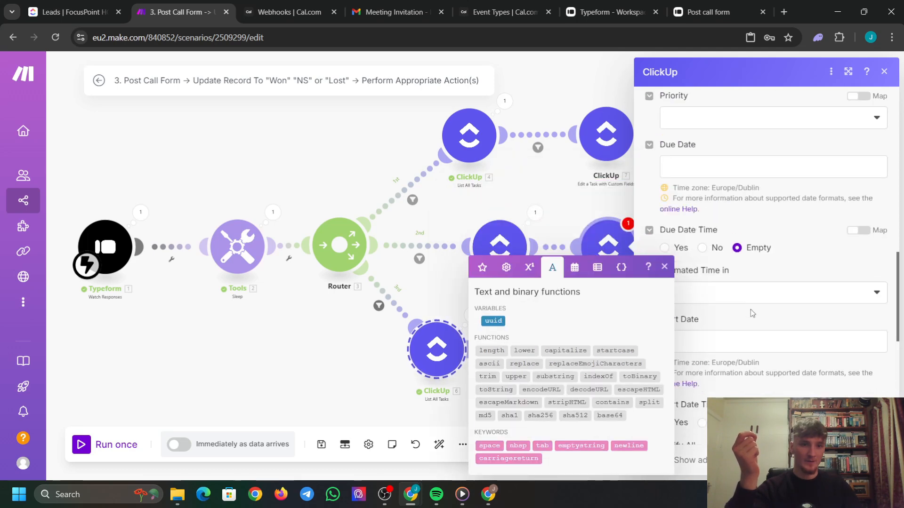
scroll(743, 296, up, 1)
click(744, 288)
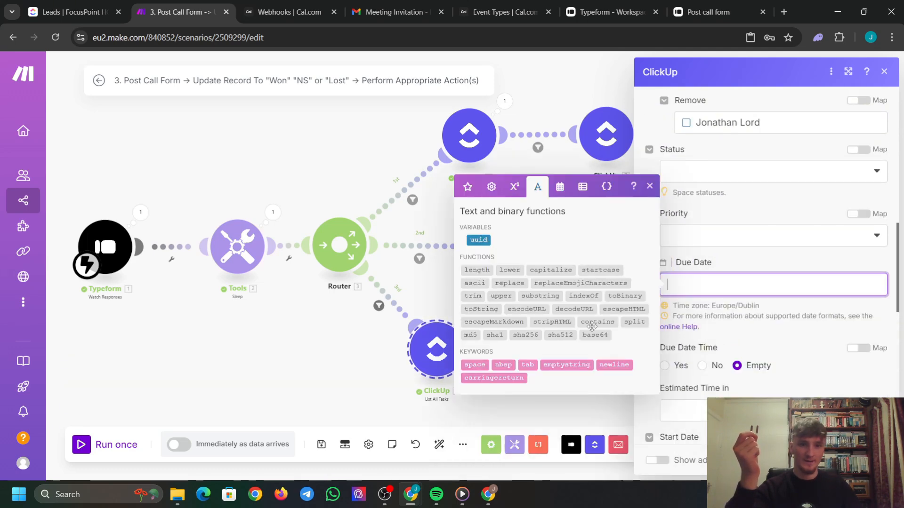
click(575, 366)
click(650, 187)
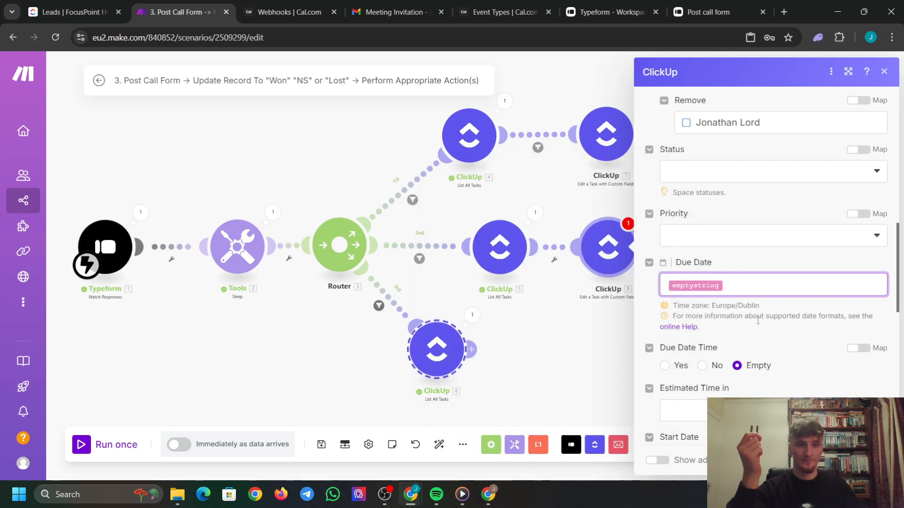
Set the task's Stage to Won.
scroll(684, 238, down, 5)
scroll(763, 275, down, 5)
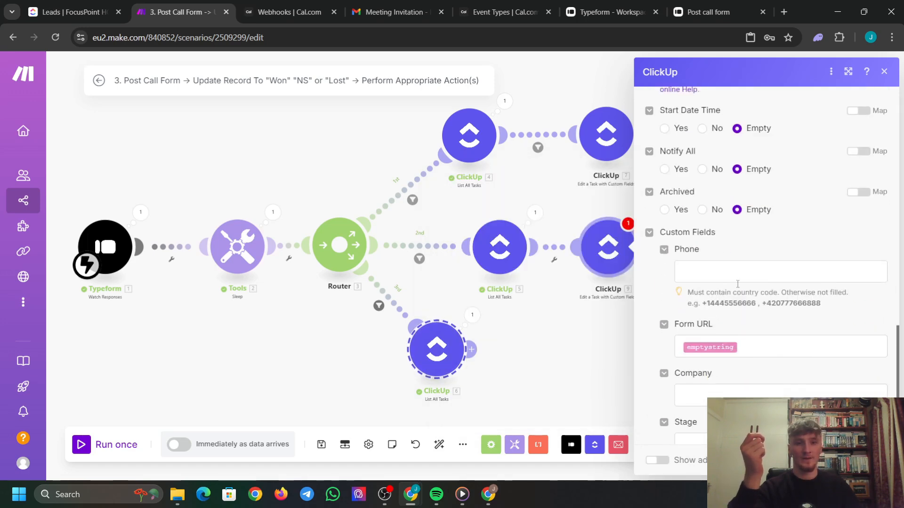
scroll(725, 332, up, 9)
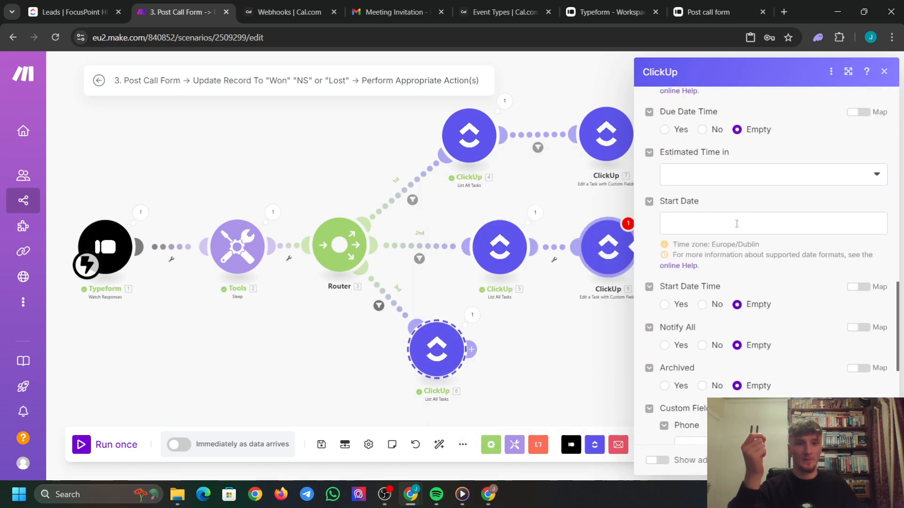
scroll(737, 265, up, 6)
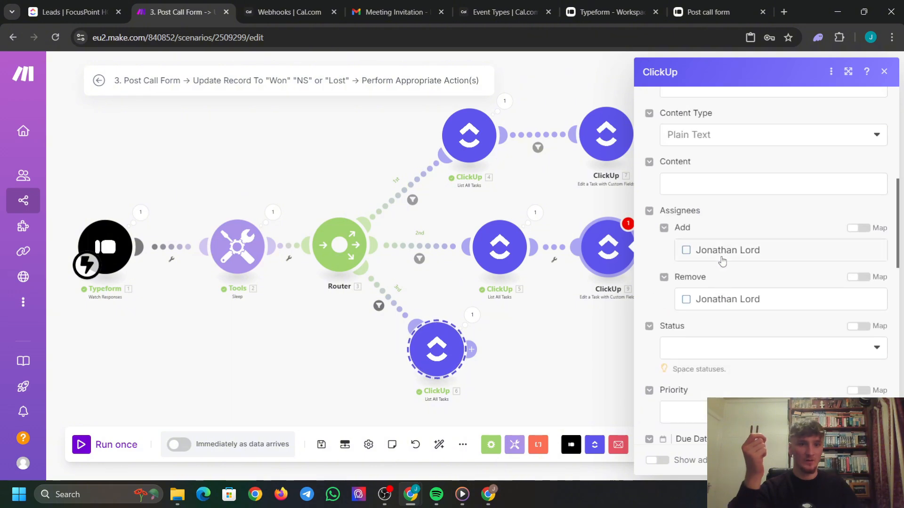
scroll(712, 289, up, 2)
scroll(721, 292, down, 16)
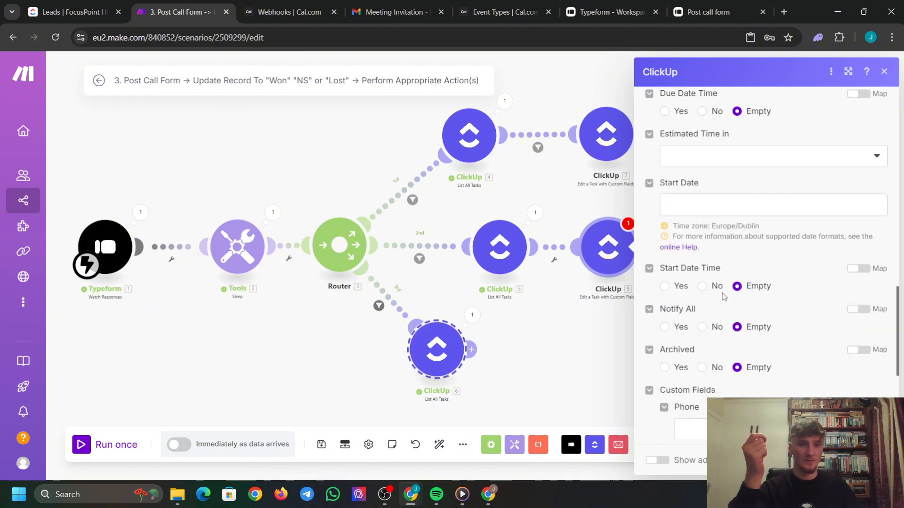
click(756, 324)
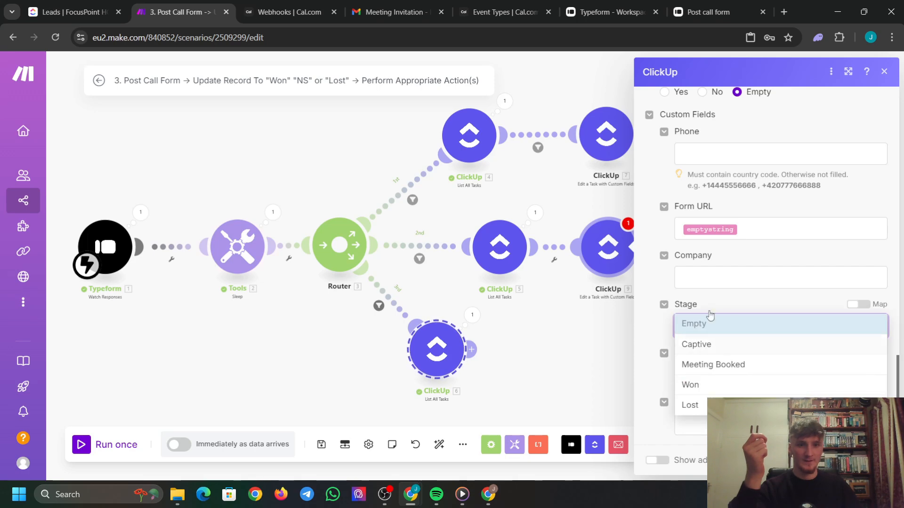
click(717, 382)
Save the edit step and add a filter named 'email Matches' between ClickUp 5 and 9.
click(875, 461)
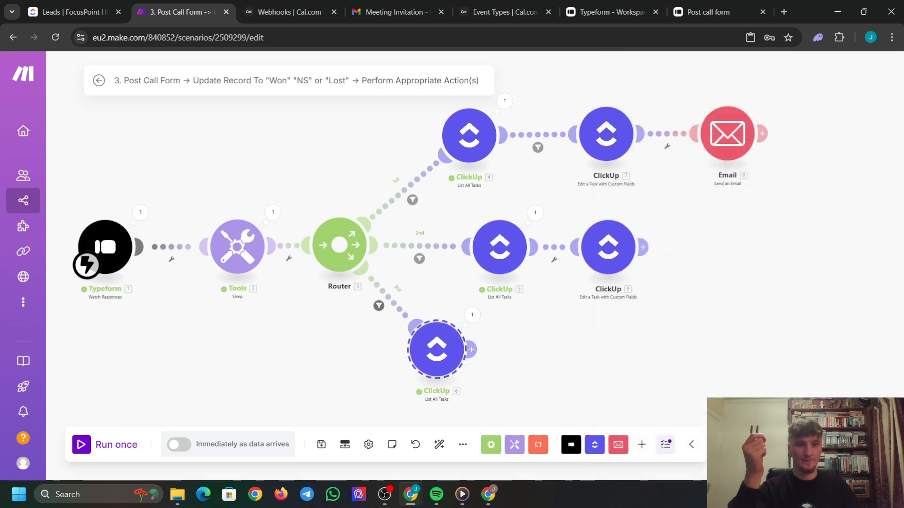
drag(603, 251, 628, 251)
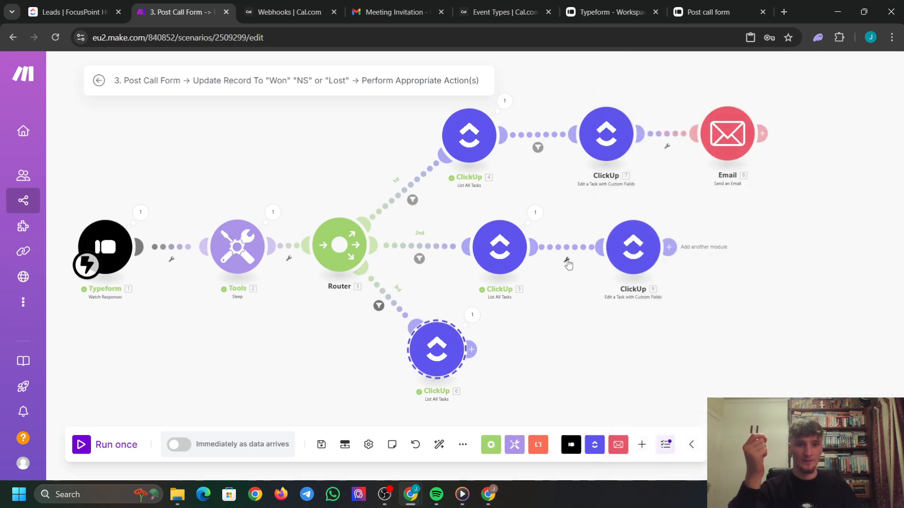
click(566, 261)
click(571, 270)
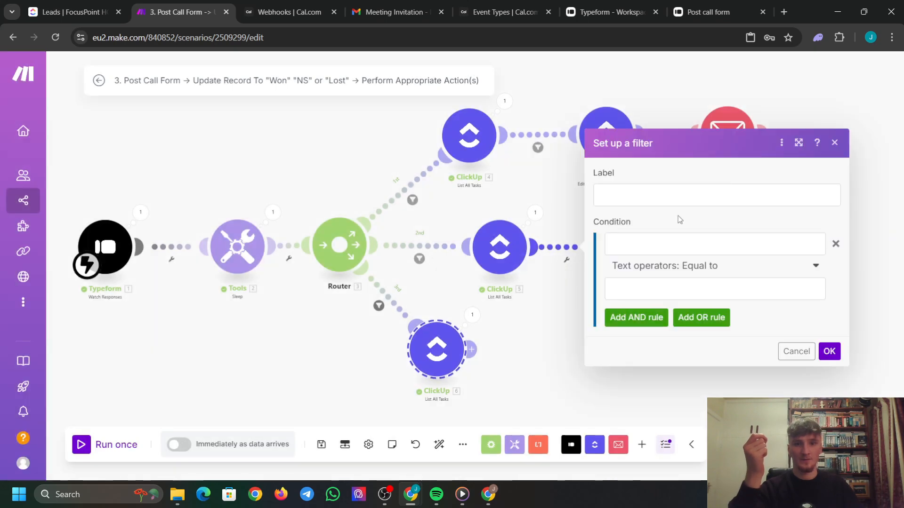
click(649, 200)
text(emai)
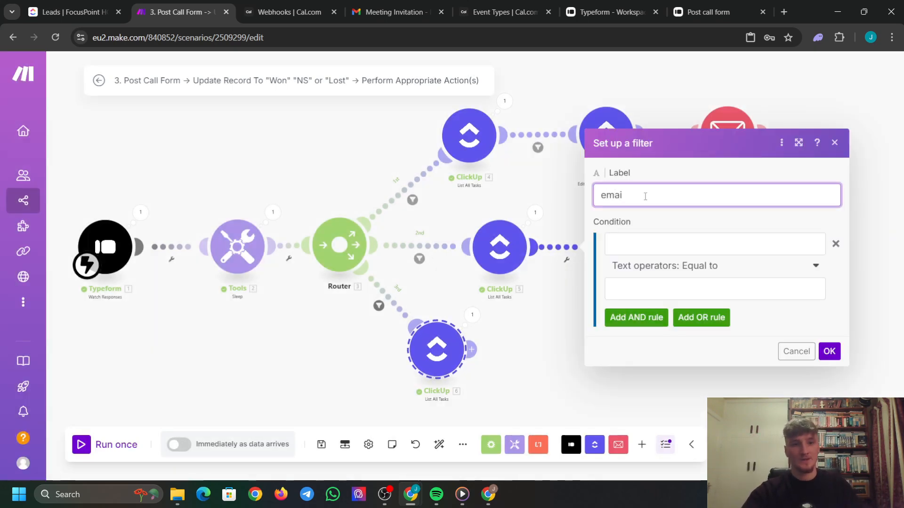
text(l Matches)
Require 5. Custom Fields: Email to equal the Typeform email answer, and save the filter.
click(714, 244)
scroll(484, 267, down, 5)
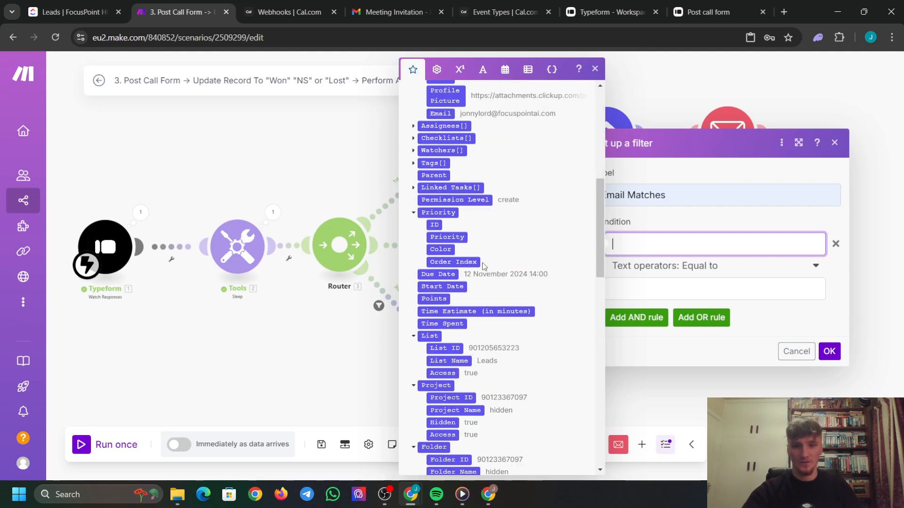
scroll(474, 235, down, 4)
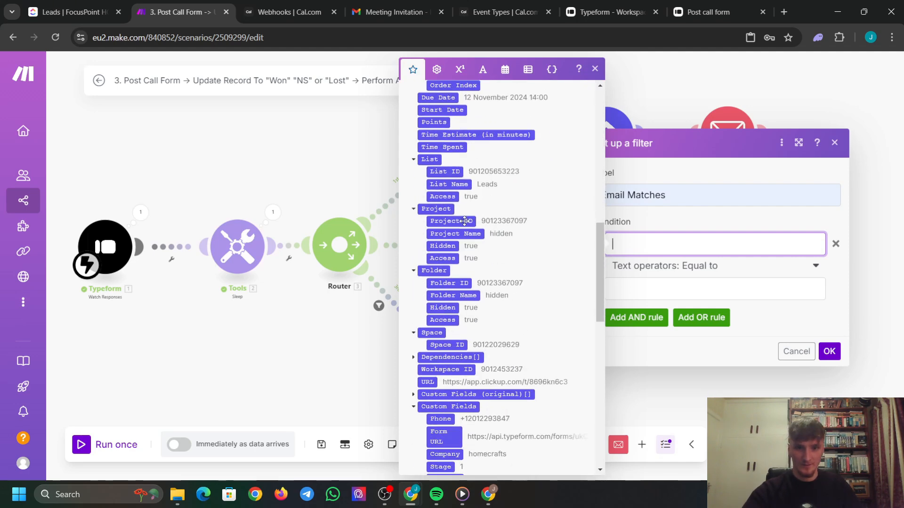
scroll(465, 221, down, 1)
scroll(434, 334, down, 2)
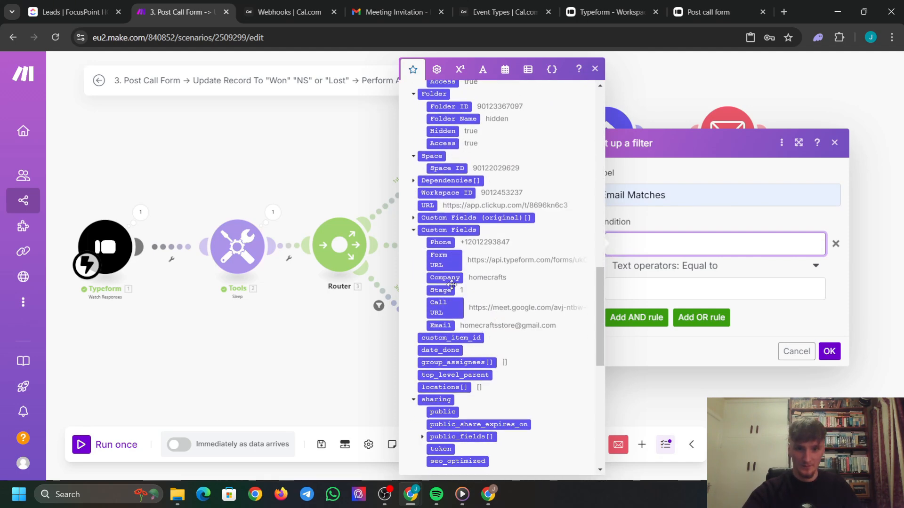
click(445, 325)
scroll(508, 288, down, 4)
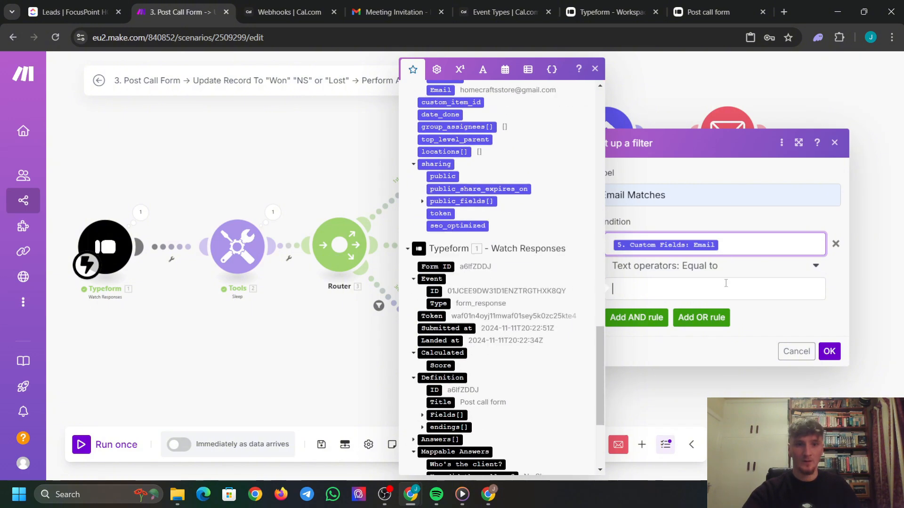
scroll(505, 367, down, 3)
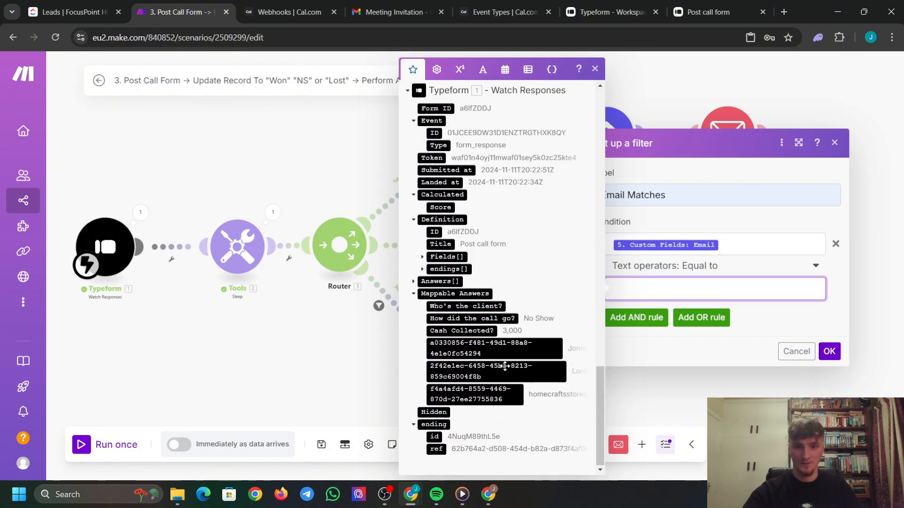
click(488, 396)
click(829, 352)
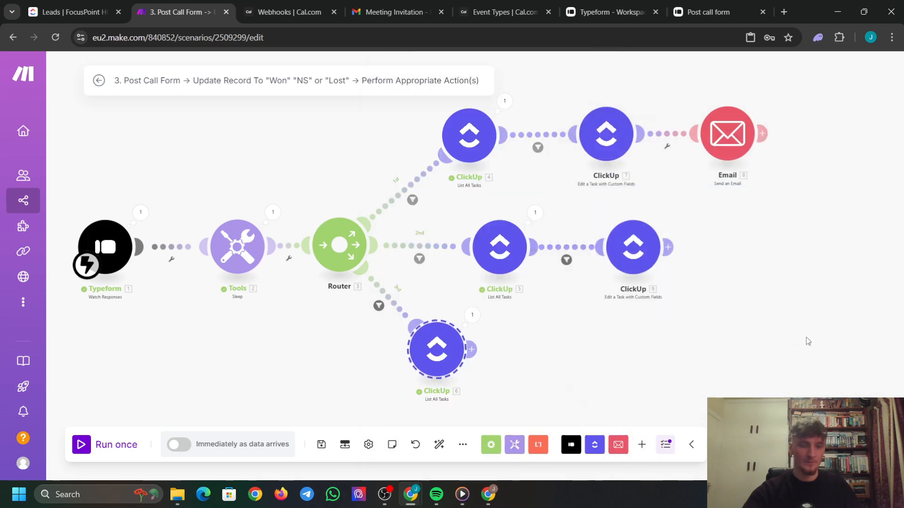
Append a ClickUp Create a Task module after ClickUp module 9, found by searching 'cre'.
click(668, 247)
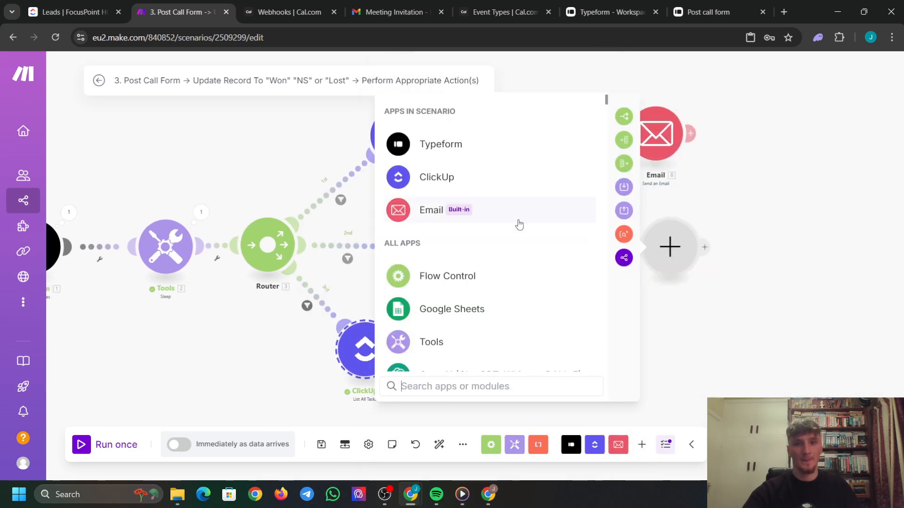
click(526, 183)
text(cre)
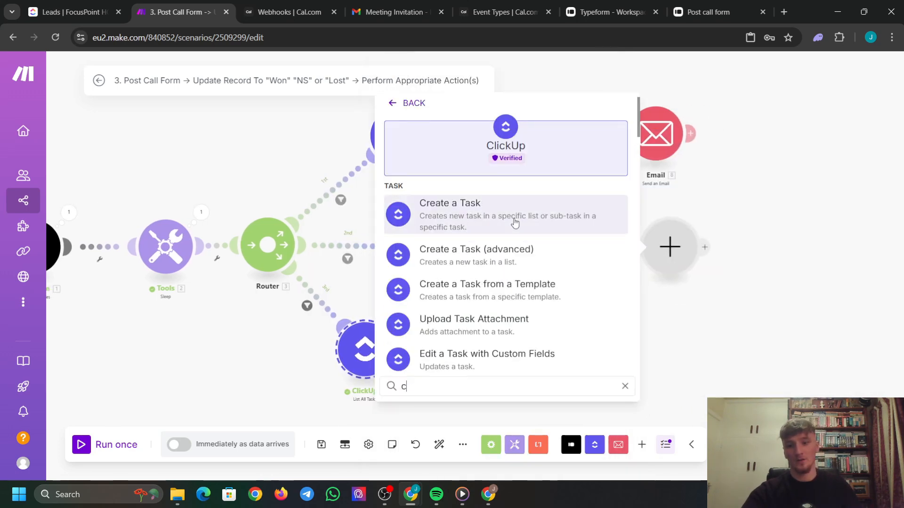
click(435, 207)
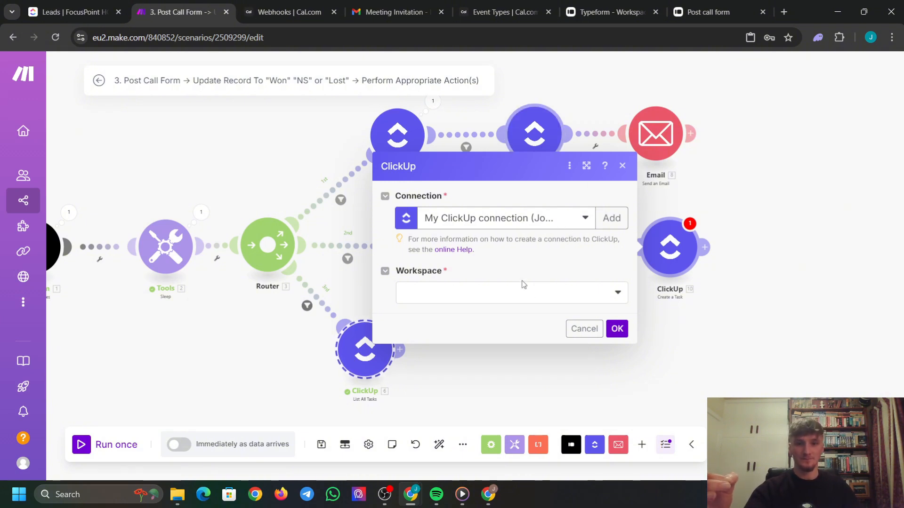
Place the new task in FocusPoint HQ, Demo CRM Build, Folderless Lists, Clients Archive.
click(544, 295)
click(468, 310)
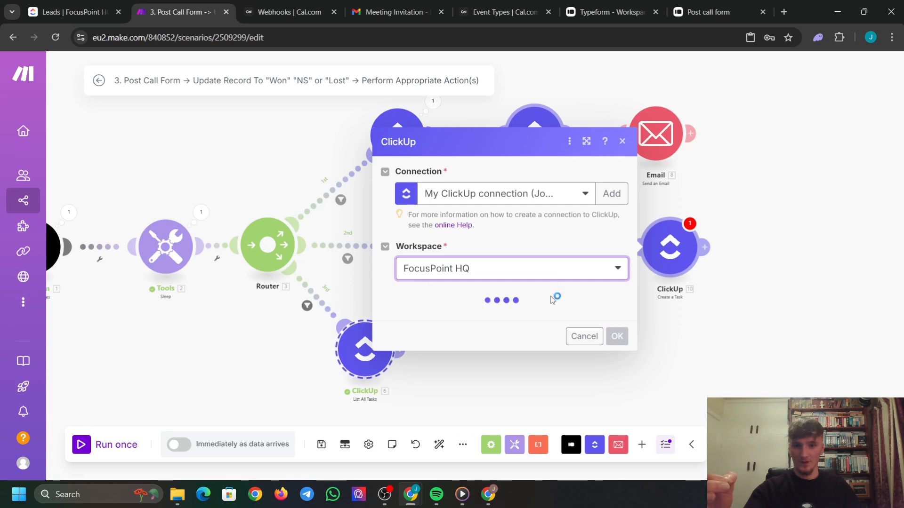
click(513, 316)
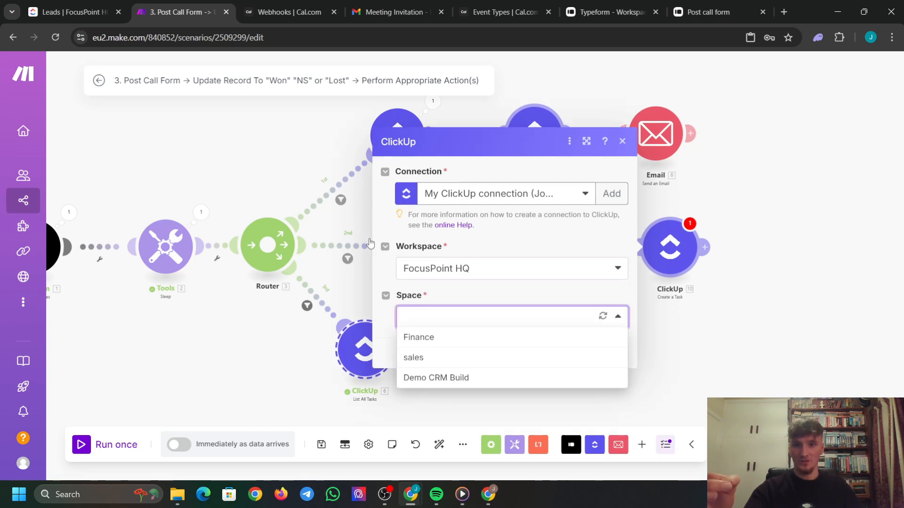
click(466, 379)
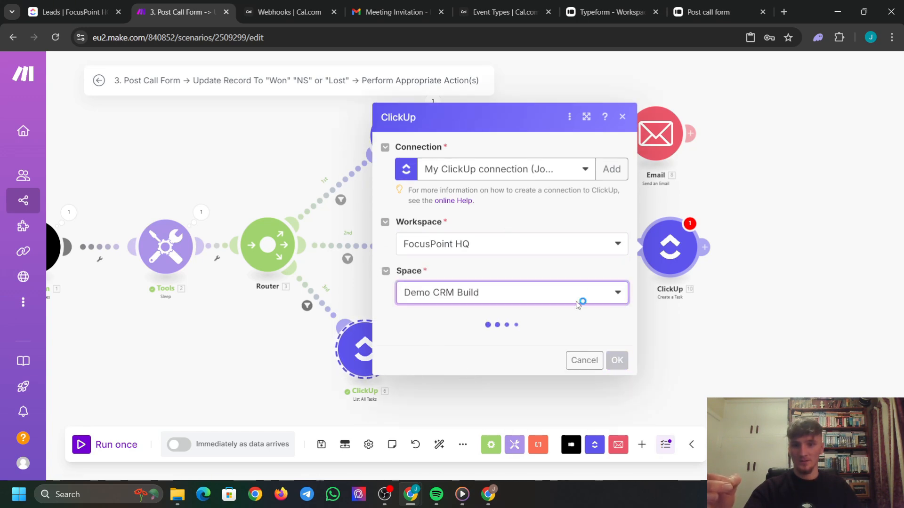
click(459, 343)
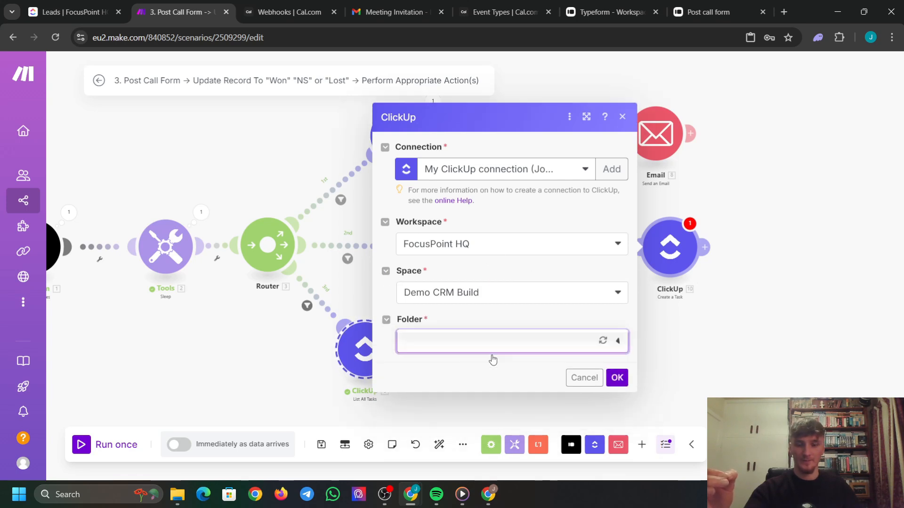
click(473, 321)
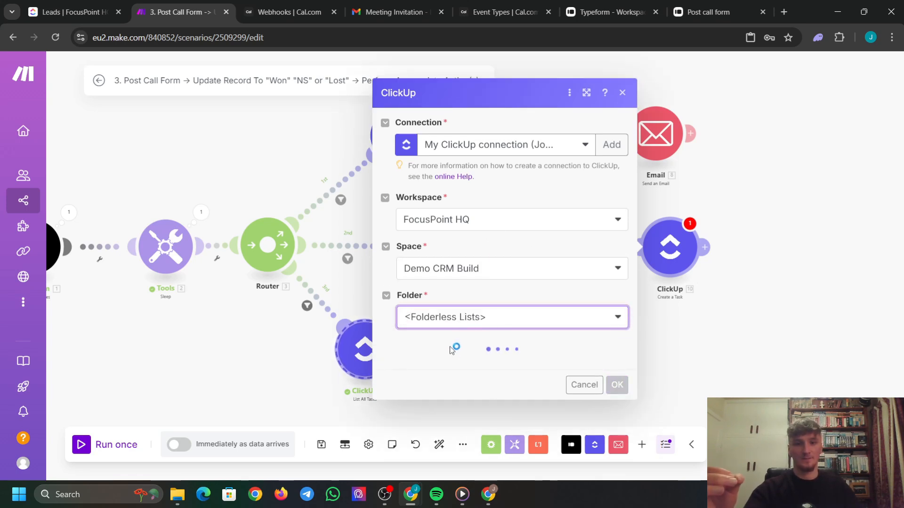
click(460, 372)
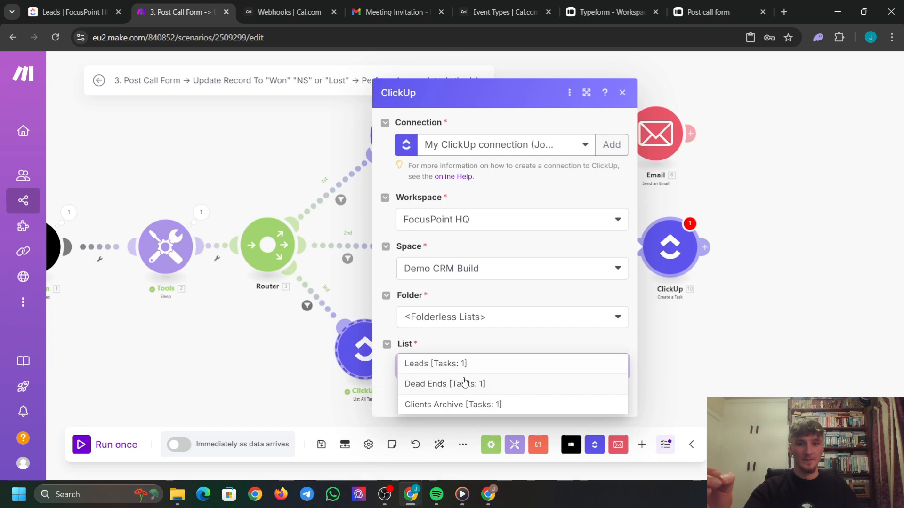
click(478, 406)
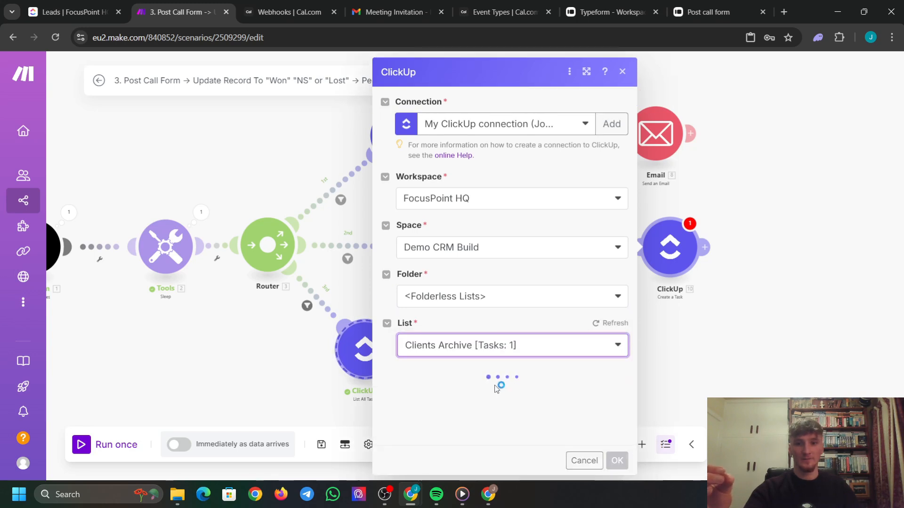
Map the found lead's Task Name into the new task's name.
scroll(496, 383, down, 4)
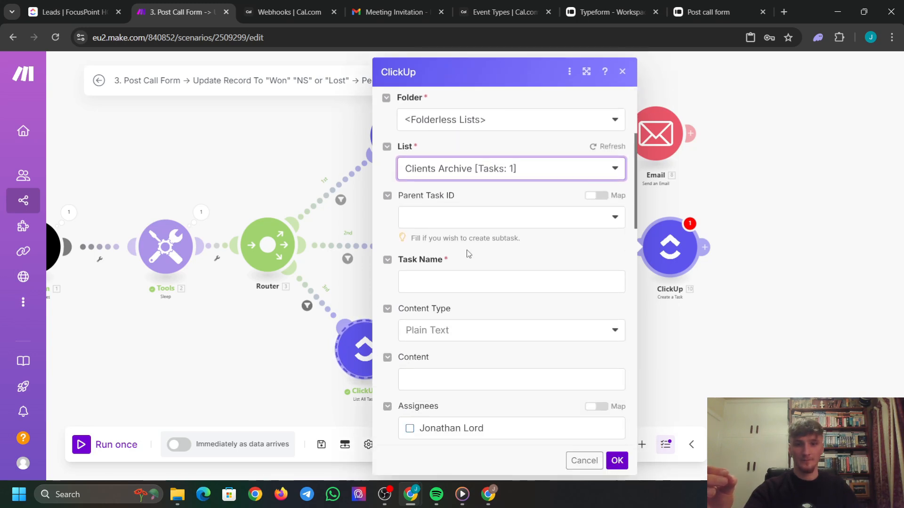
scroll(469, 254, down, 3)
click(434, 161)
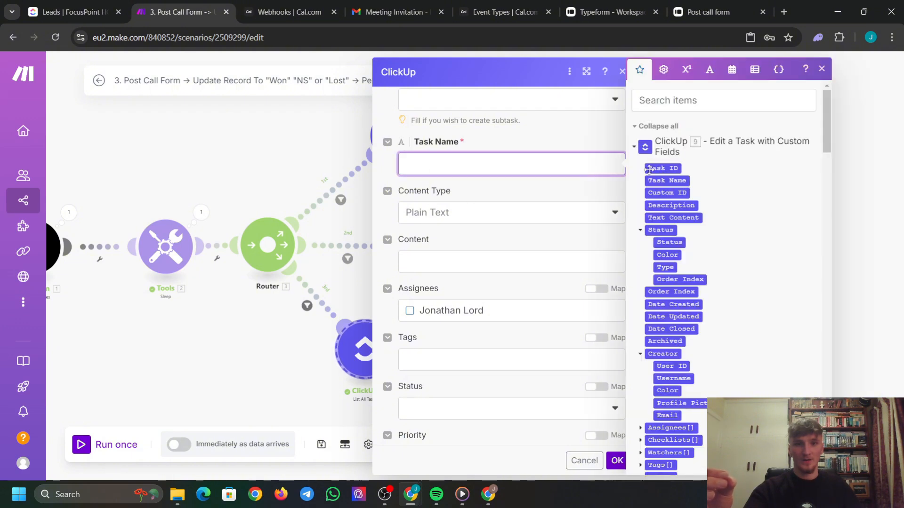
click(671, 181)
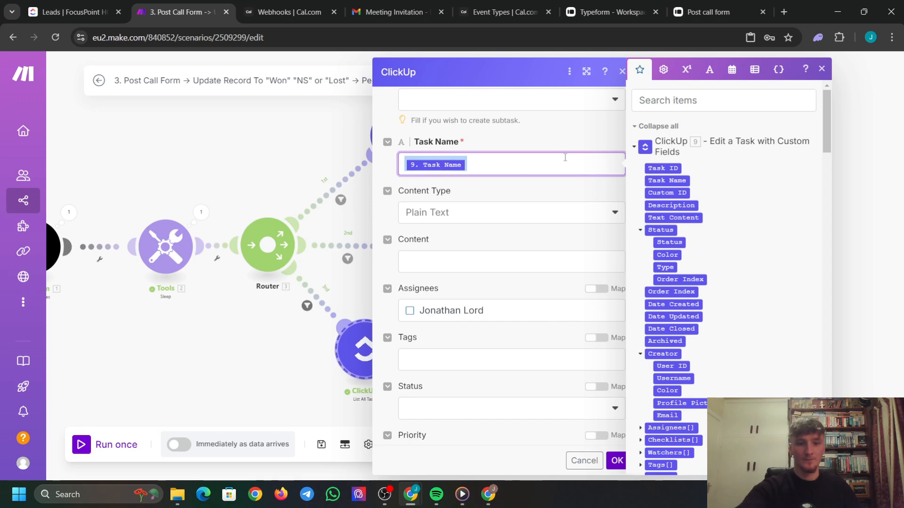
key(BackSpace)
scroll(734, 189, down, 6)
scroll(718, 201, down, 8)
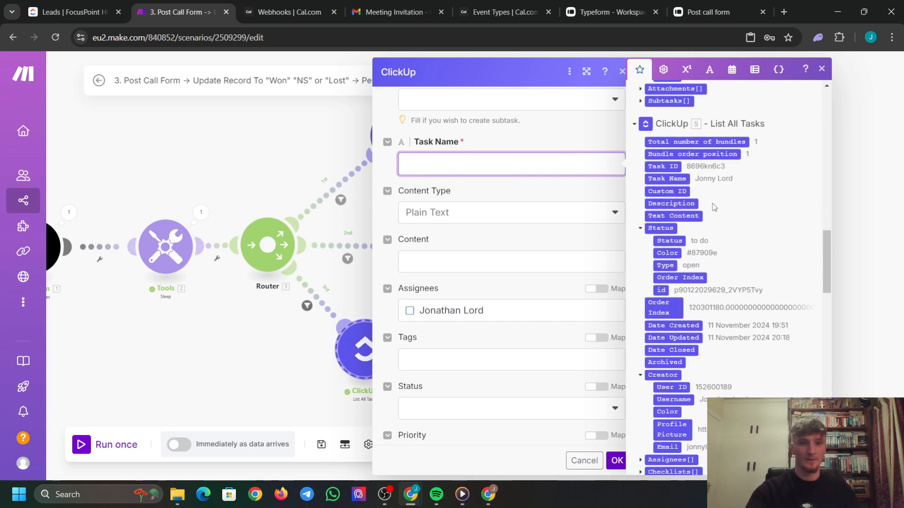
click(663, 179)
click(514, 237)
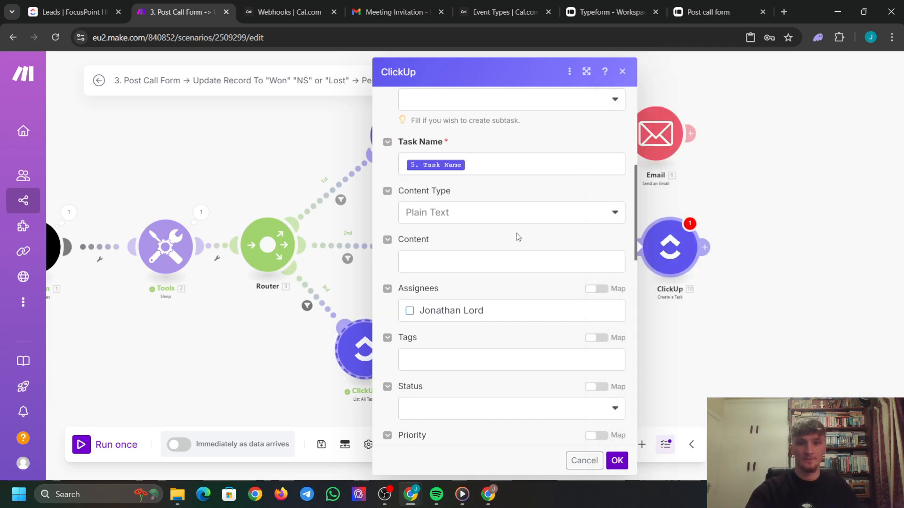
Map the lead's Phone into Phone and the lead's Email into Contact Email.
scroll(515, 237, down, 5)
scroll(466, 183, down, 4)
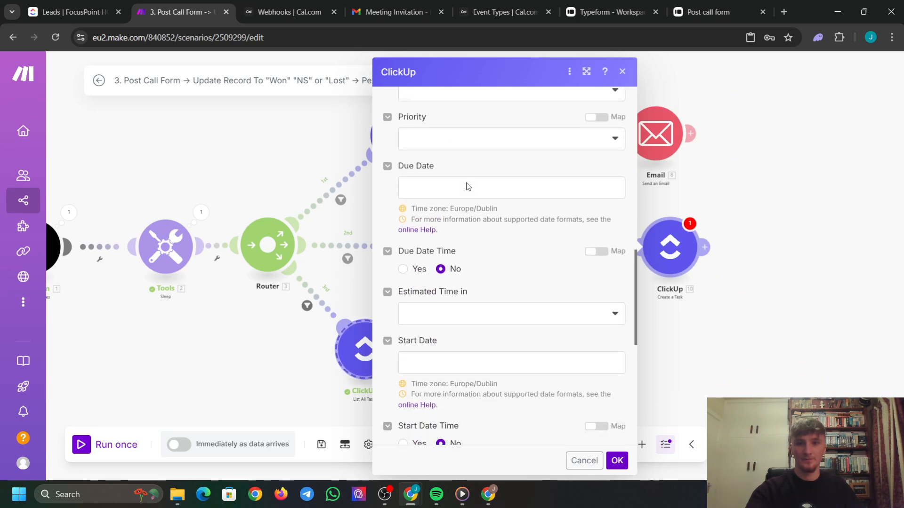
scroll(467, 186, down, 2)
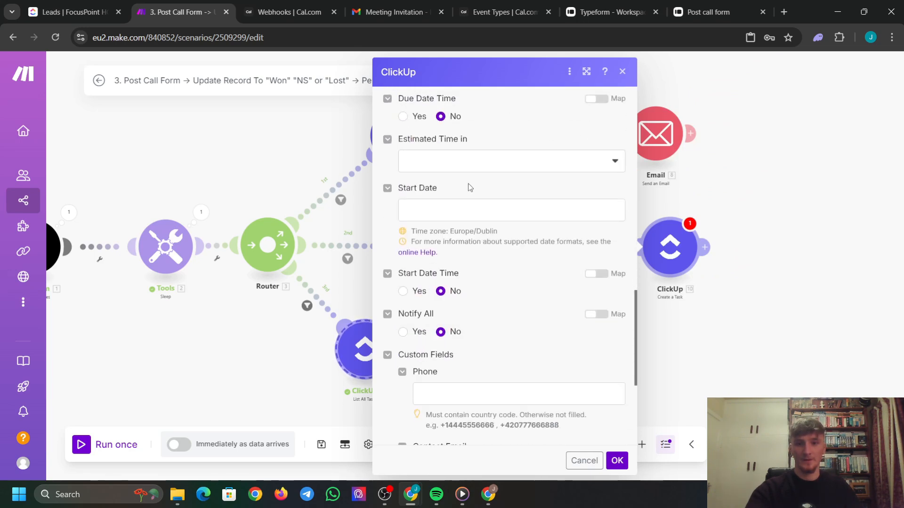
scroll(464, 187, up, 5)
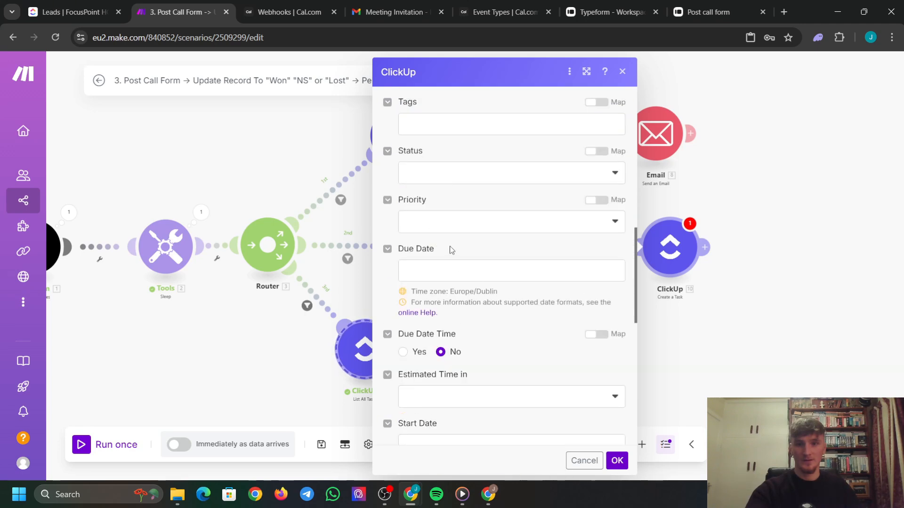
scroll(452, 249, down, 7)
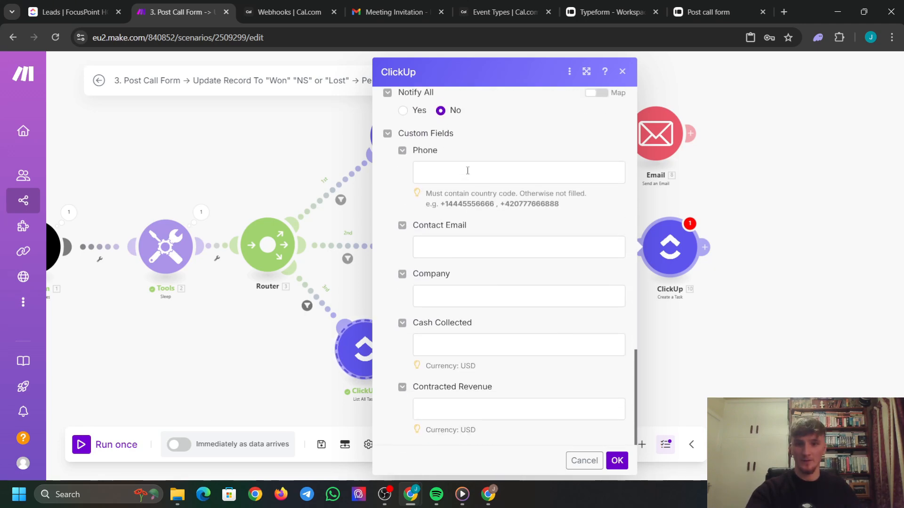
click(467, 171)
scroll(693, 212, down, 5)
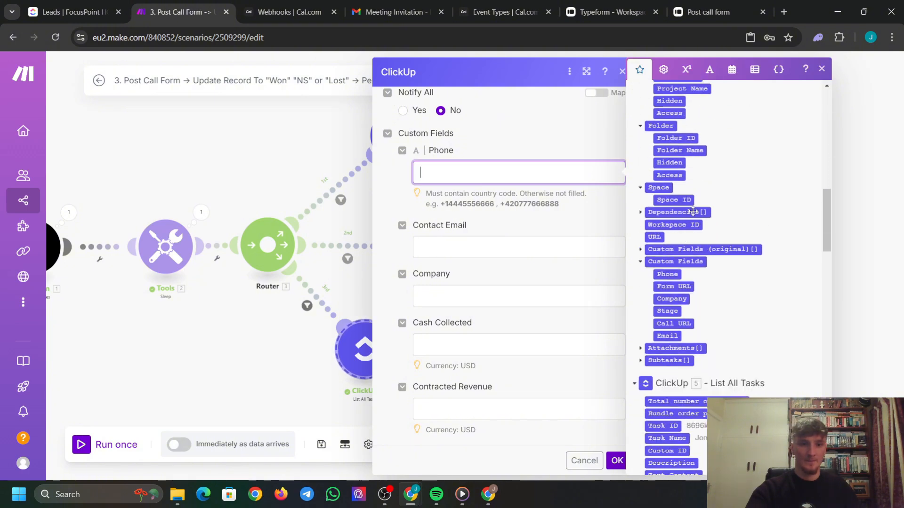
scroll(692, 212, down, 15)
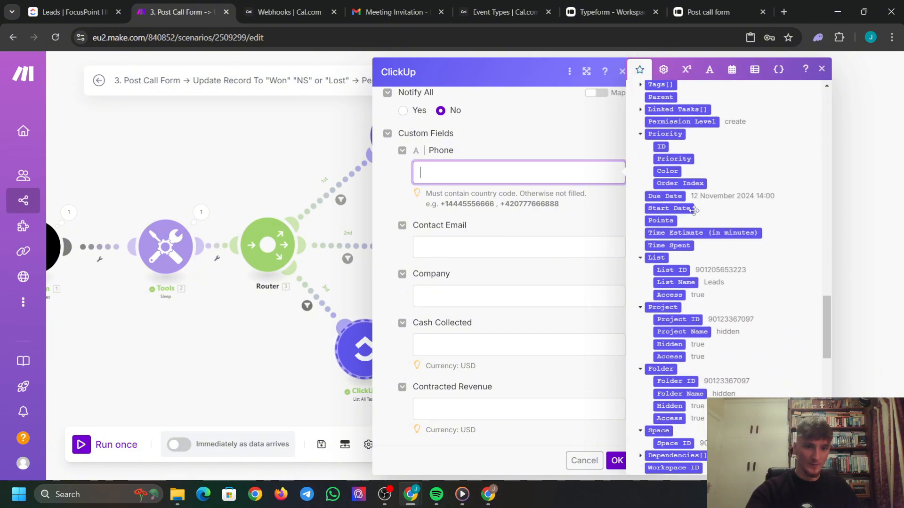
scroll(700, 249, down, 3)
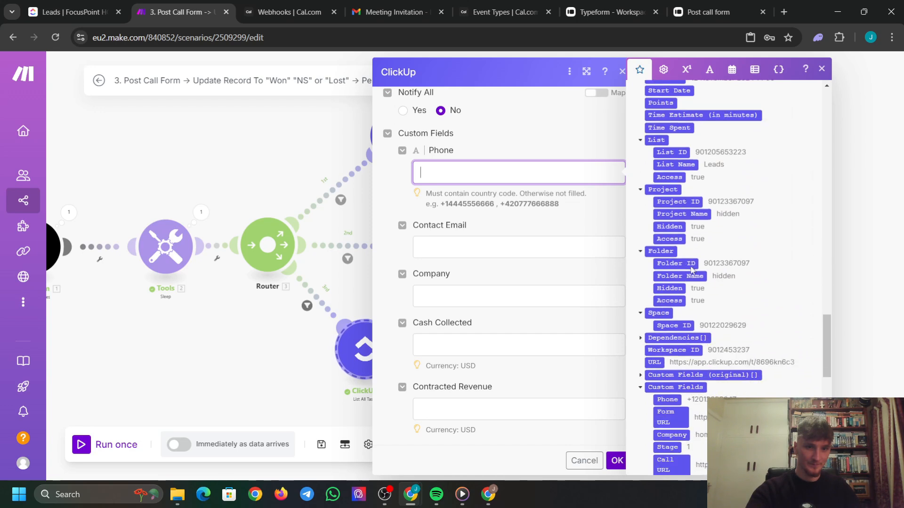
scroll(678, 315, down, 3)
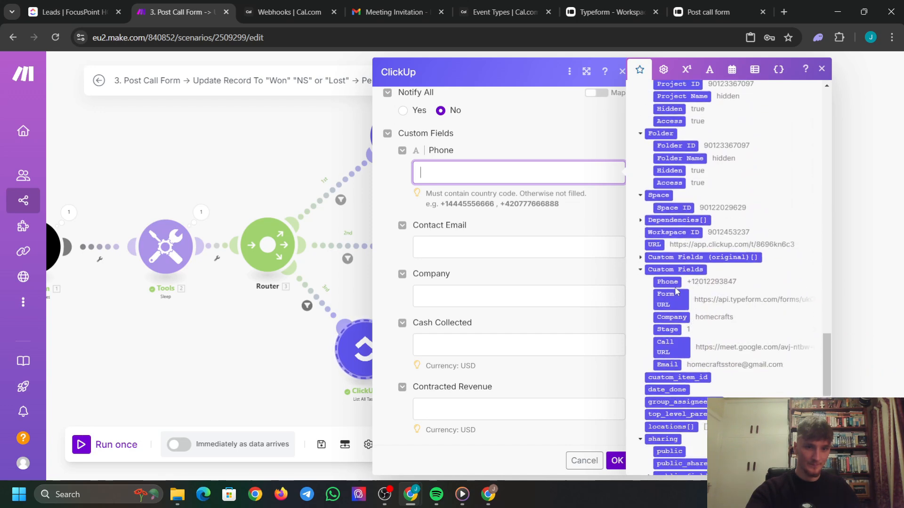
click(667, 282)
key(Tab)
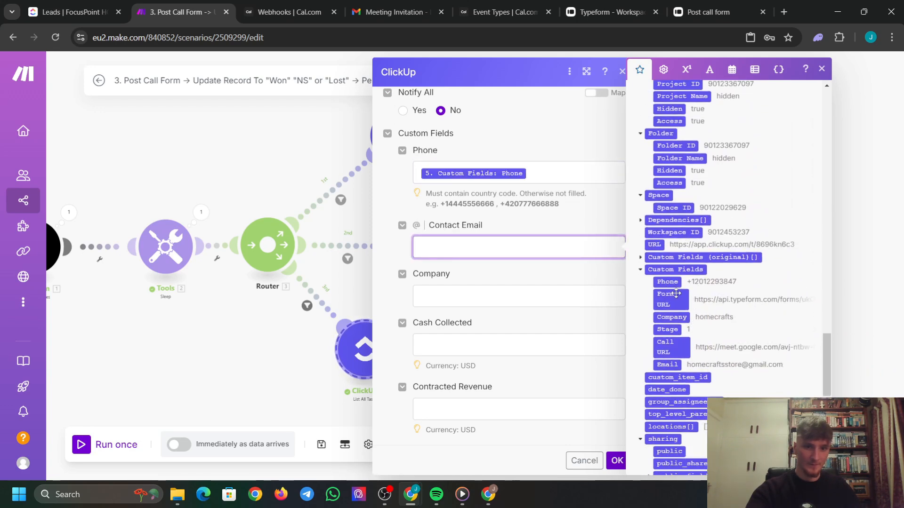
scroll(693, 307, down, 2)
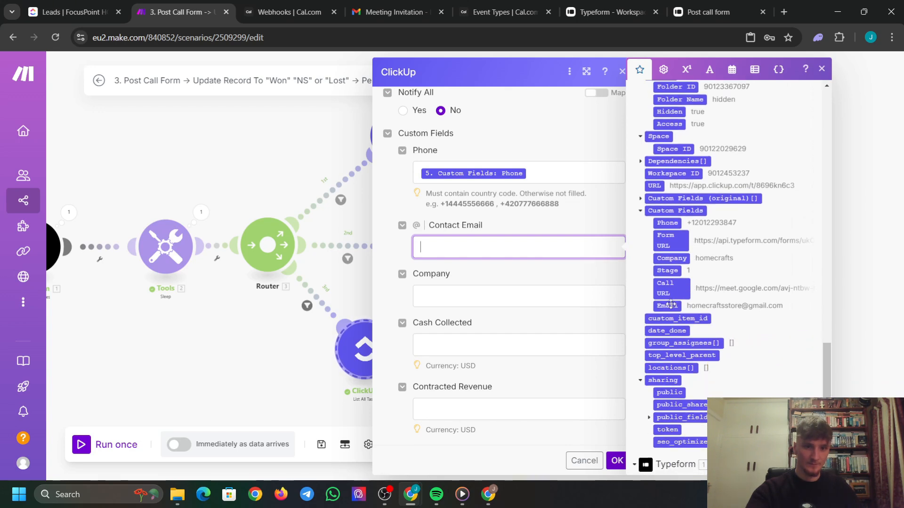
click(670, 305)
Map 5. Custom Fields: Company into Company and the Cash Collected? answer into Cash Collected.
click(542, 278)
scroll(715, 272, down, 15)
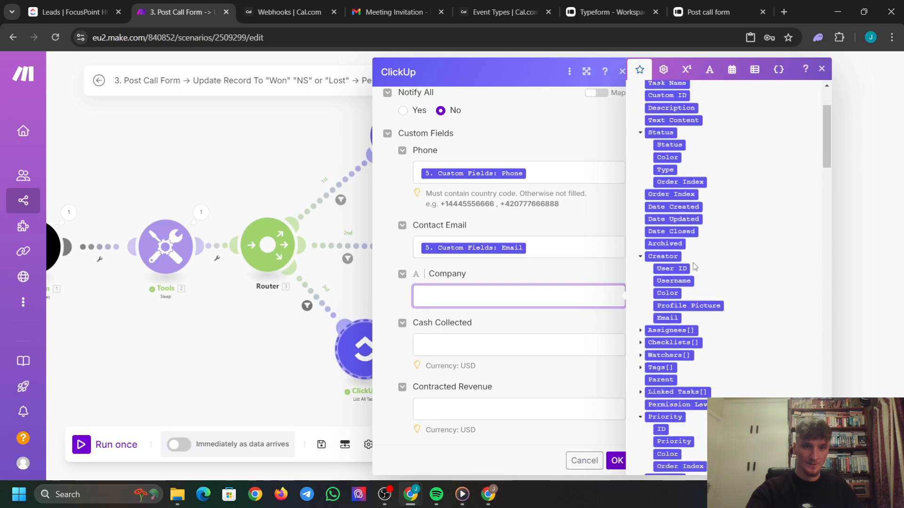
scroll(715, 272, down, 15)
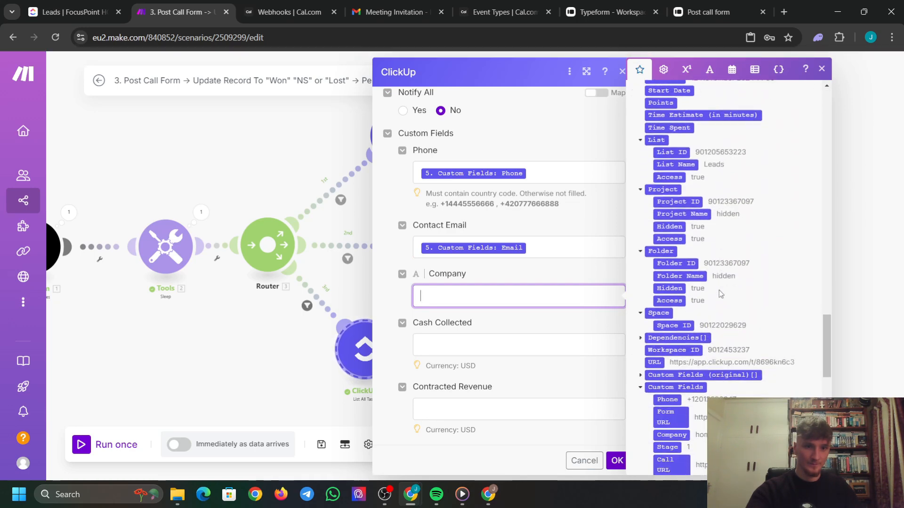
scroll(719, 290, down, 5)
scroll(719, 290, down, 2)
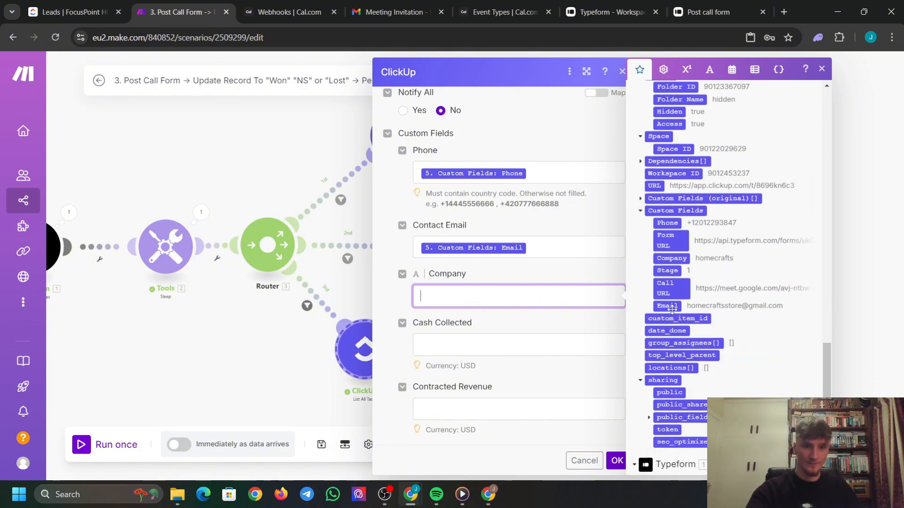
drag(683, 258, 536, 296)
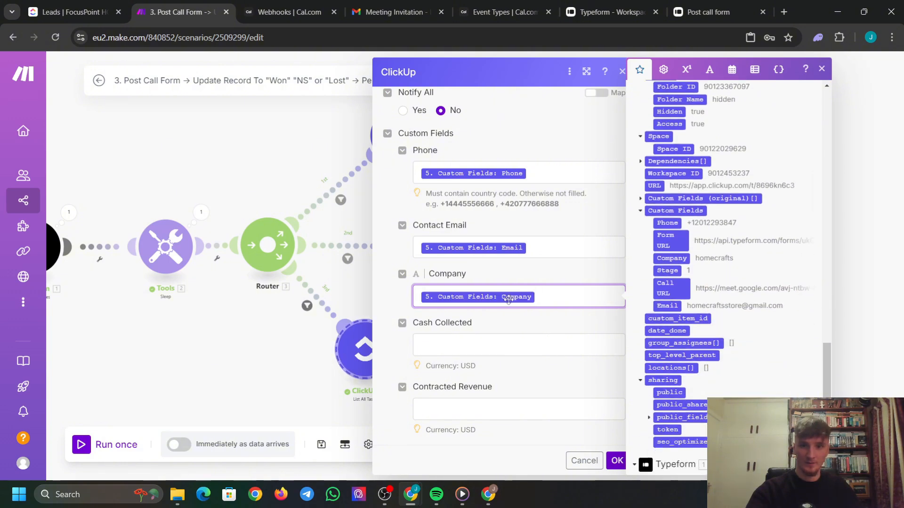
click(522, 344)
scroll(685, 285, down, 8)
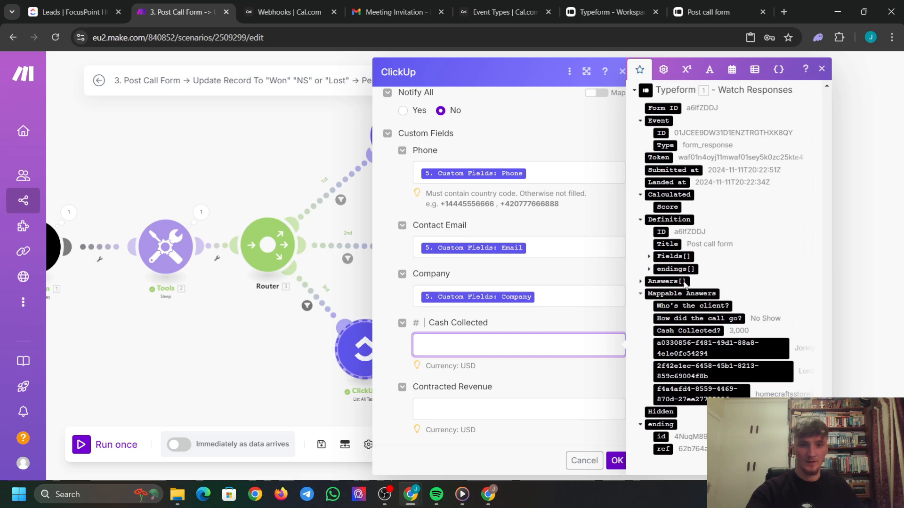
drag(695, 331, 570, 343)
Save the Create a Task settings and bring the whole scenario into view.
click(576, 379)
click(618, 461)
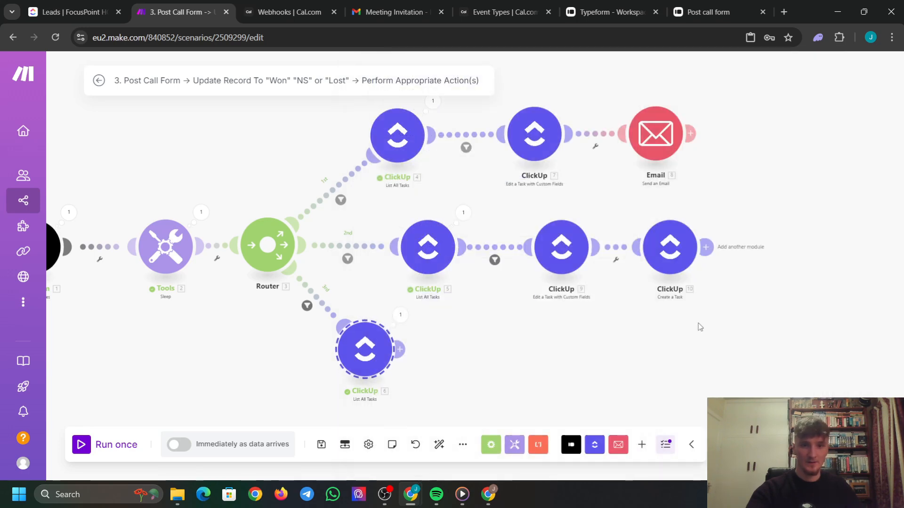
drag(688, 356, 662, 340)
scroll(617, 301, down, 3)
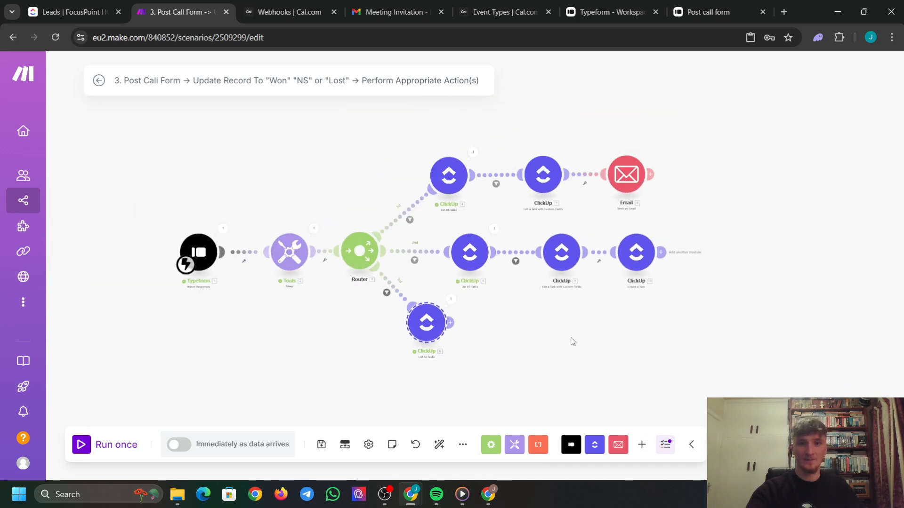
drag(467, 337, 523, 345)
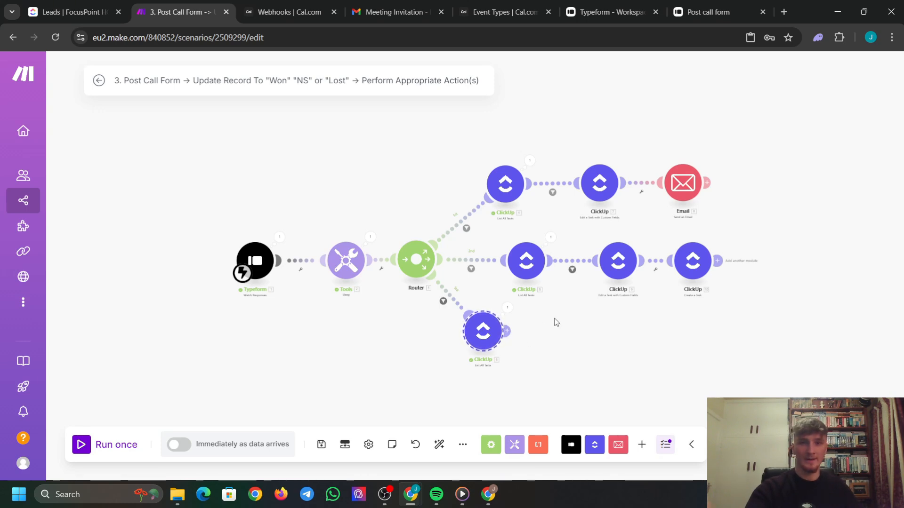
Add a test Create a Task step after the third route's lookup, then delete it.
click(507, 331)
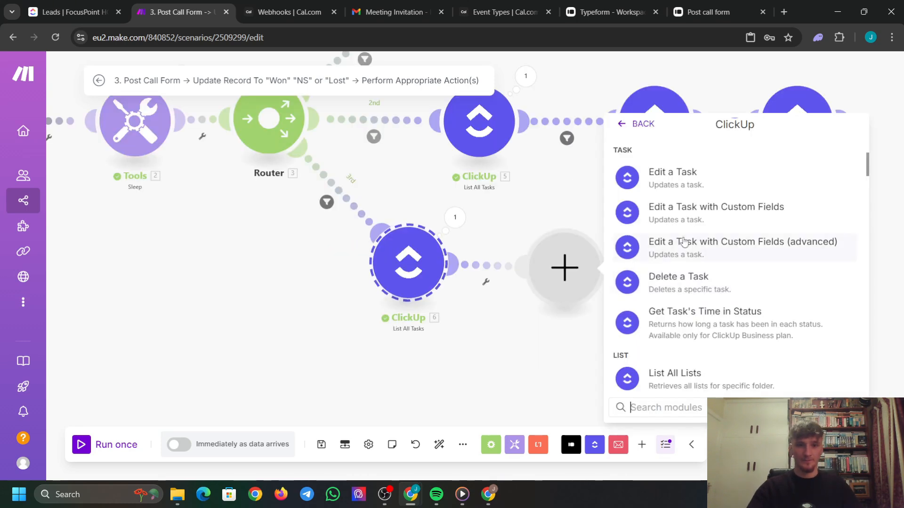
scroll(716, 272, up, 5)
scroll(711, 275, down, 4)
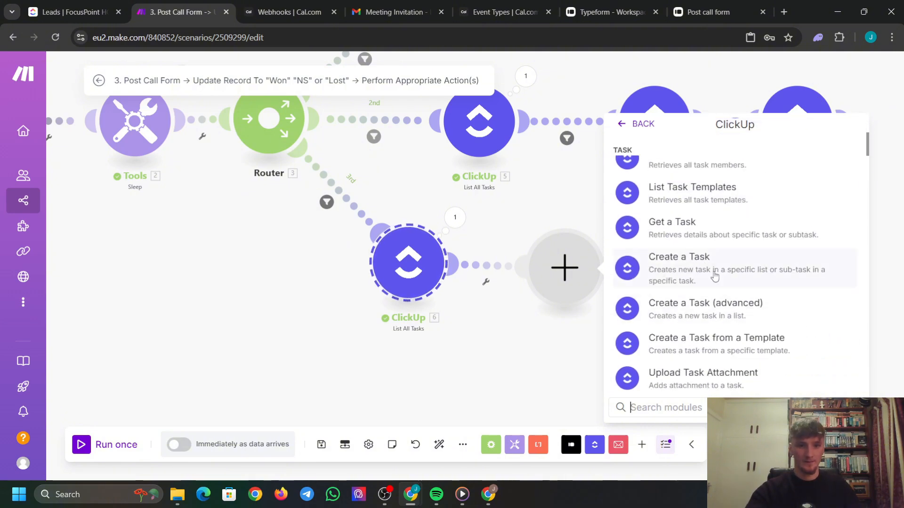
click(708, 276)
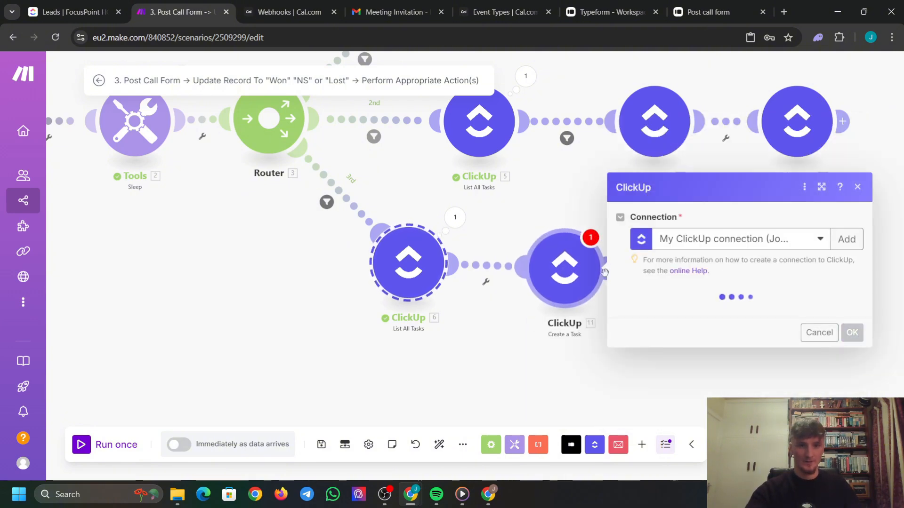
click(857, 187)
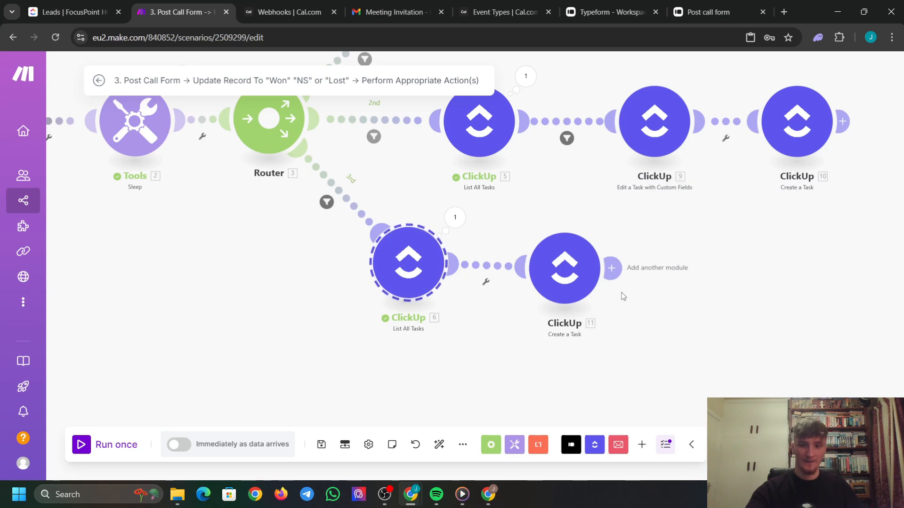
drag(654, 342, 515, 229)
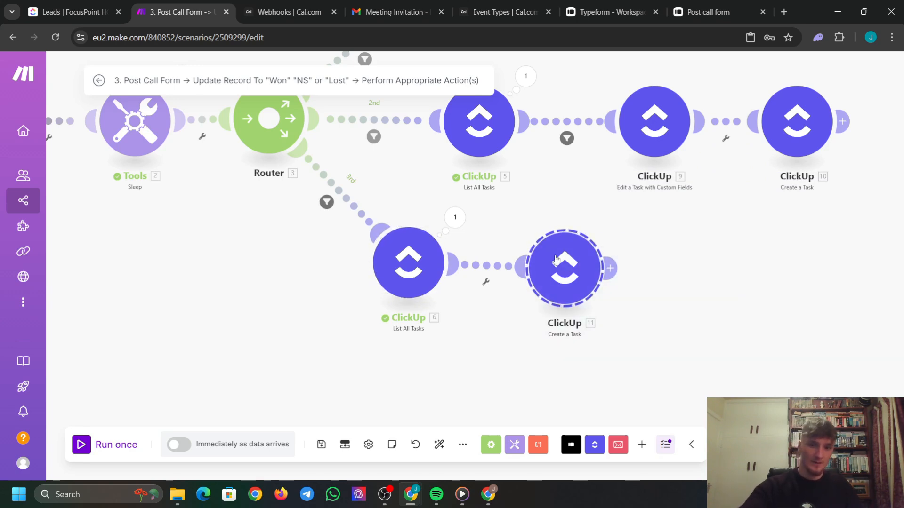
key(Delete)
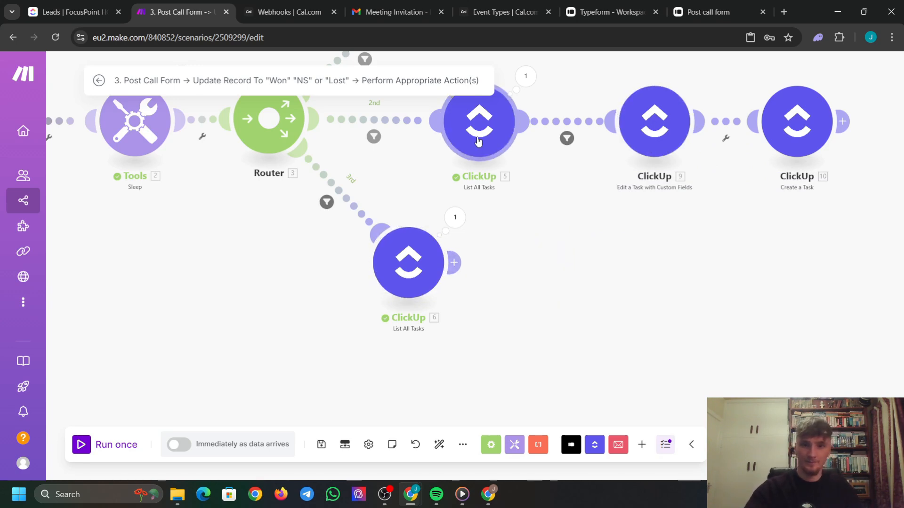
Copy the second route's Create a Task module 10 and paste a duplicate.
drag(682, 239, 580, 274)
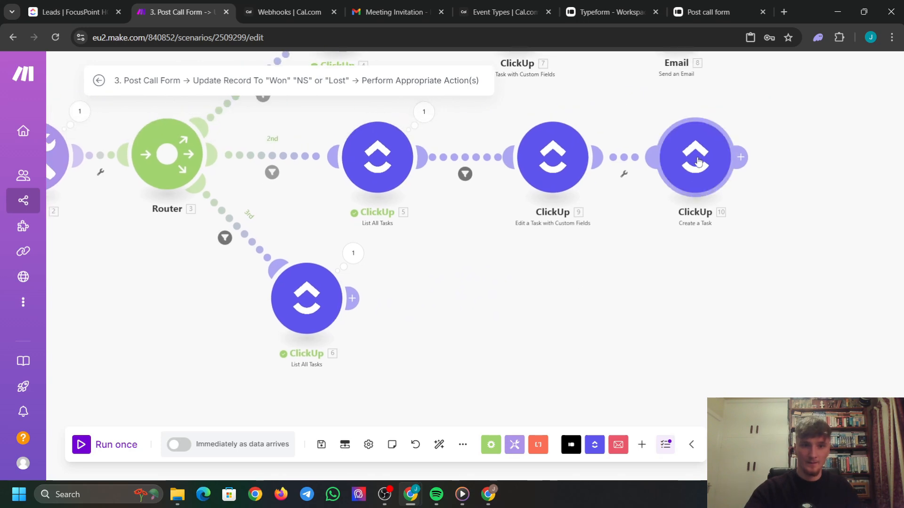
click(701, 163)
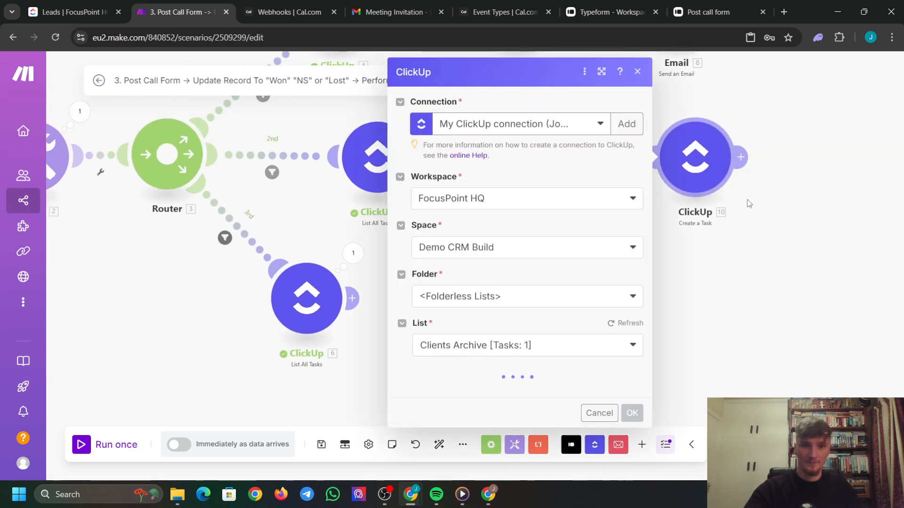
click(764, 228)
drag(756, 219, 684, 136)
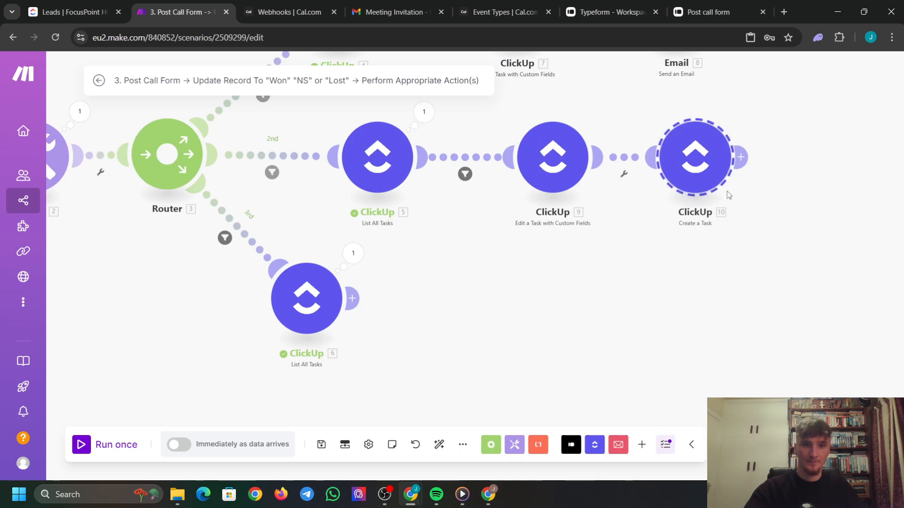
key(ctrl+c)
key(ctrl+v)
Paste the copied Create a Task step after ClickUp 6 and set its List to Dead Ends.
drag(829, 287, 612, 384)
click(612, 379)
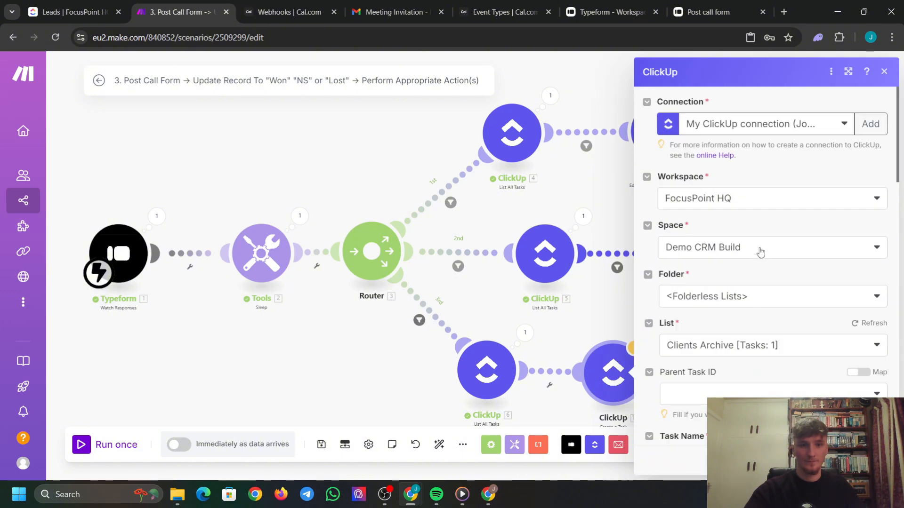
scroll(758, 259, down, 1)
click(765, 289)
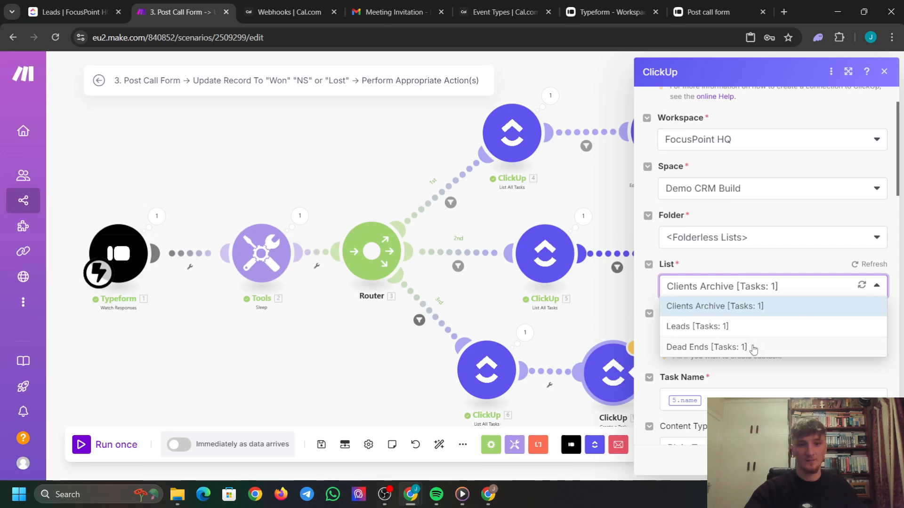
click(752, 348)
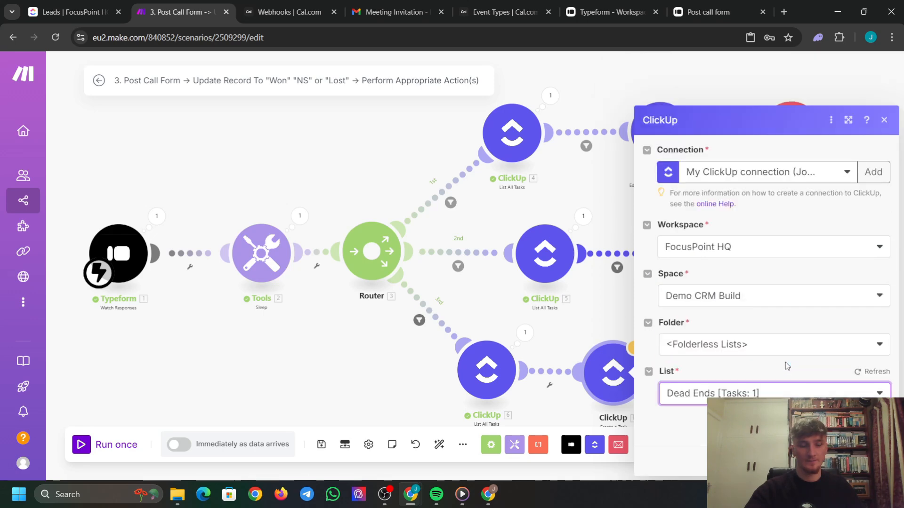
Remap Task Name to the found task's name from module 6.
scroll(785, 362, down, 5)
click(682, 169)
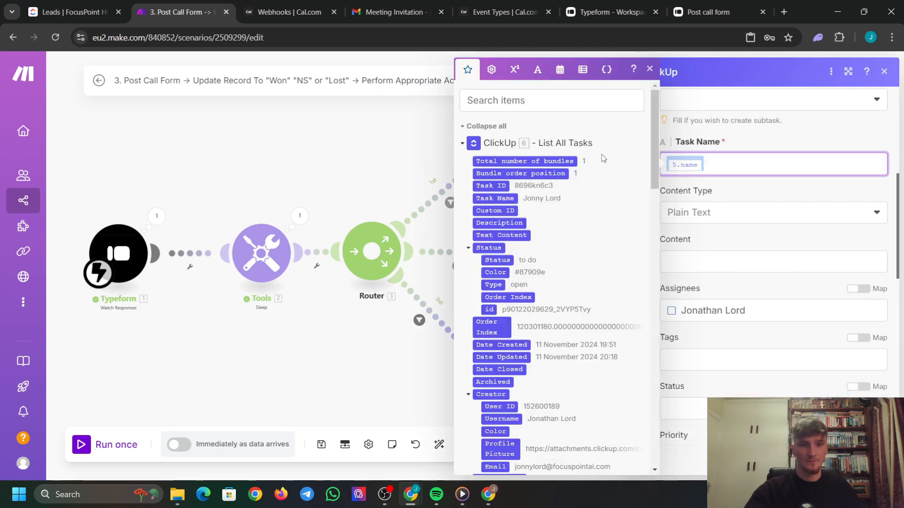
key(BackSpace)
scroll(546, 233, down, 5)
scroll(545, 233, up, 3)
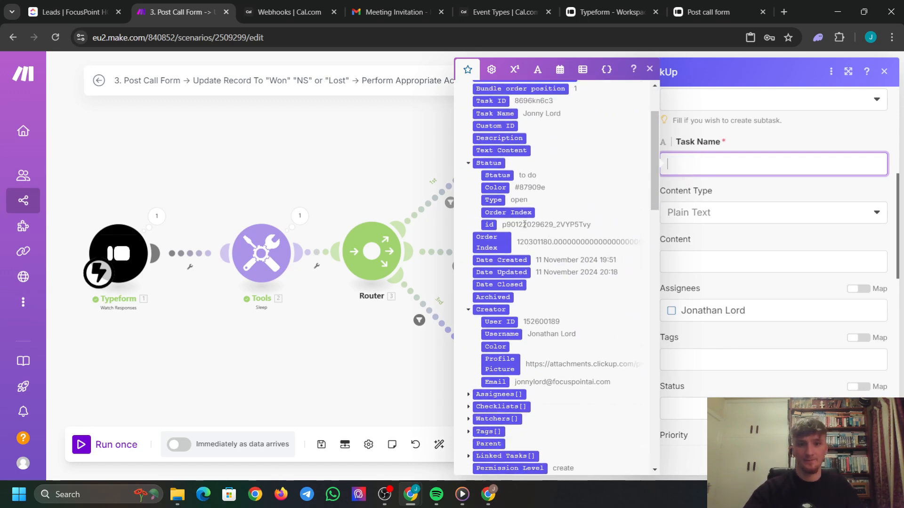
click(526, 144)
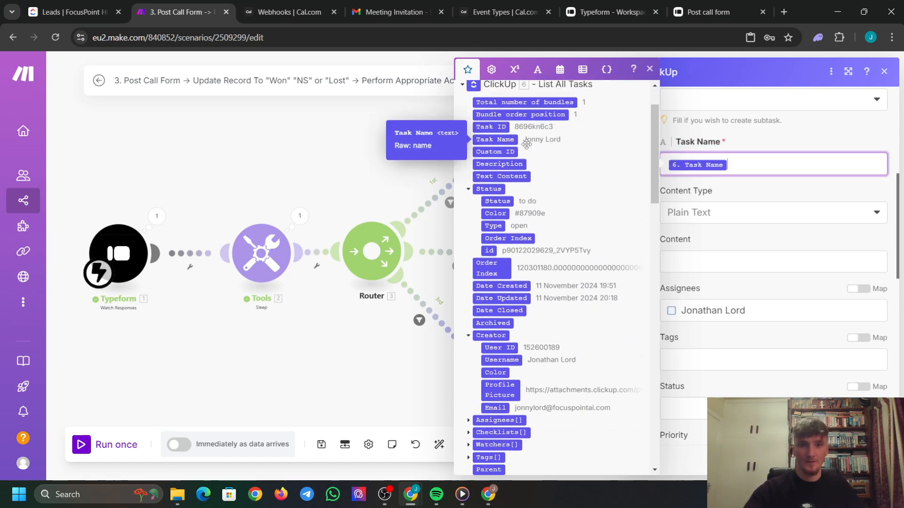
click(730, 191)
Map Phone and Email from the found task's custom fields and close the step.
scroll(738, 235, down, 1)
scroll(727, 213, down, 10)
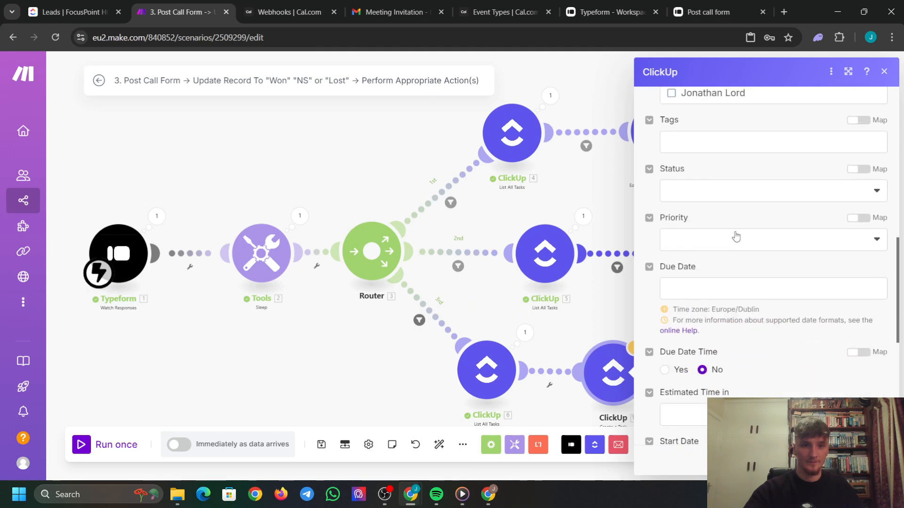
scroll(746, 241, down, 1)
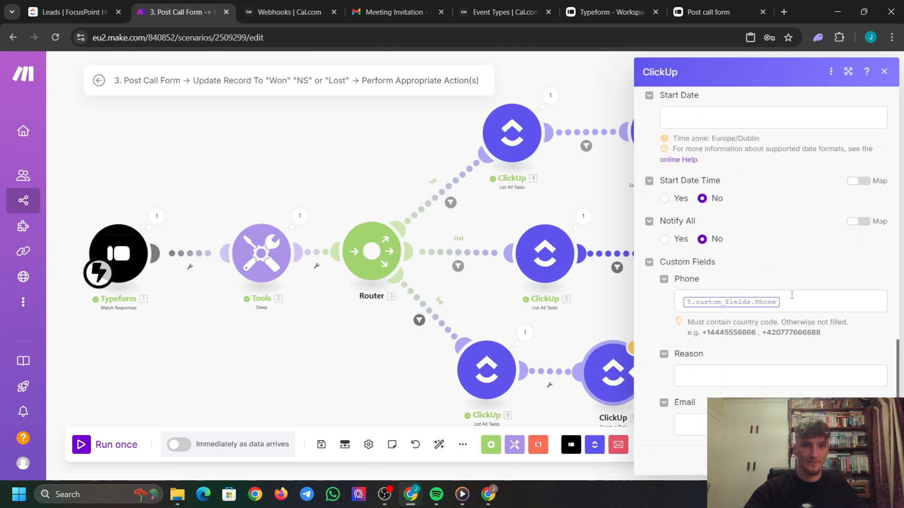
click(739, 299)
key(BackSpace)
scroll(553, 279, down, 15)
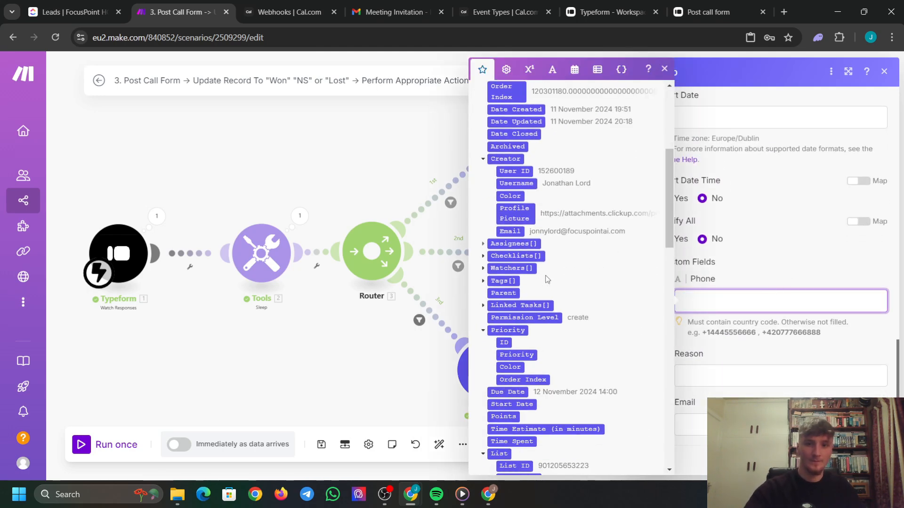
scroll(554, 279, down, 5)
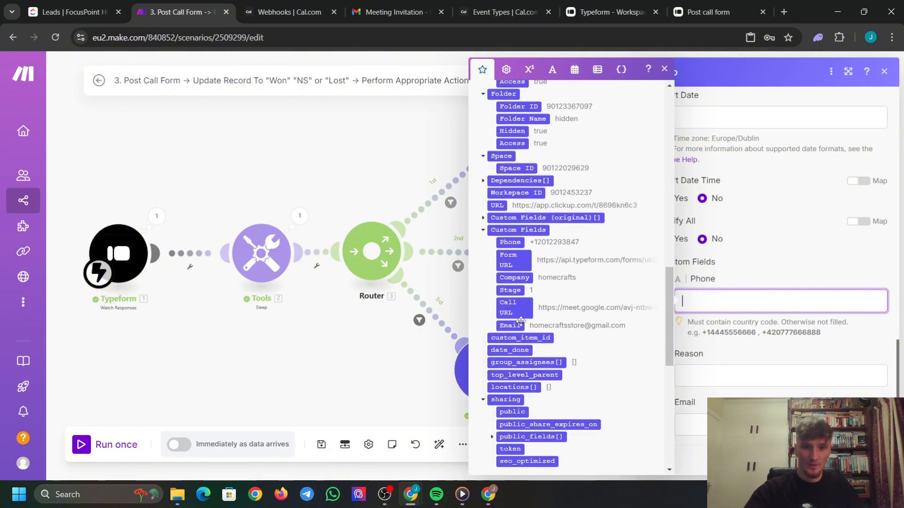
click(511, 243)
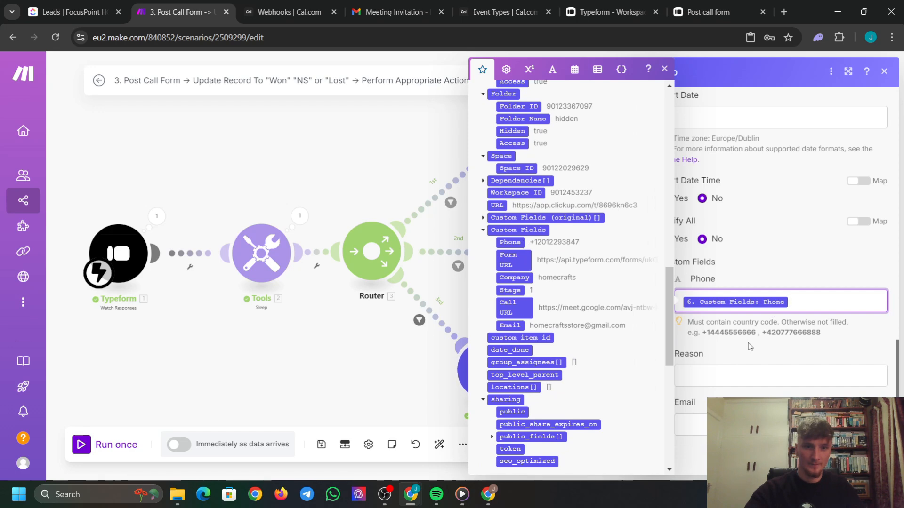
click(739, 425)
scroll(532, 278, down, 1)
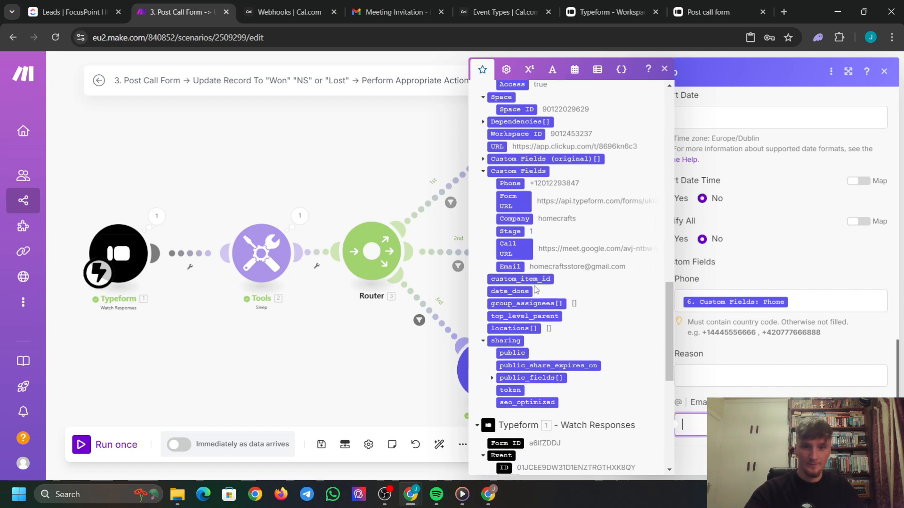
click(513, 266)
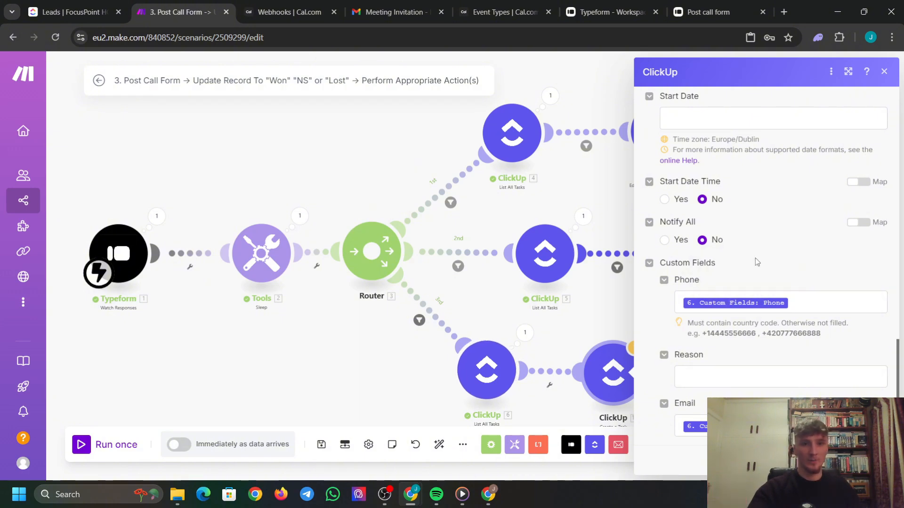
scroll(752, 278, up, 6)
scroll(737, 330, down, 2)
scroll(725, 368, down, 1)
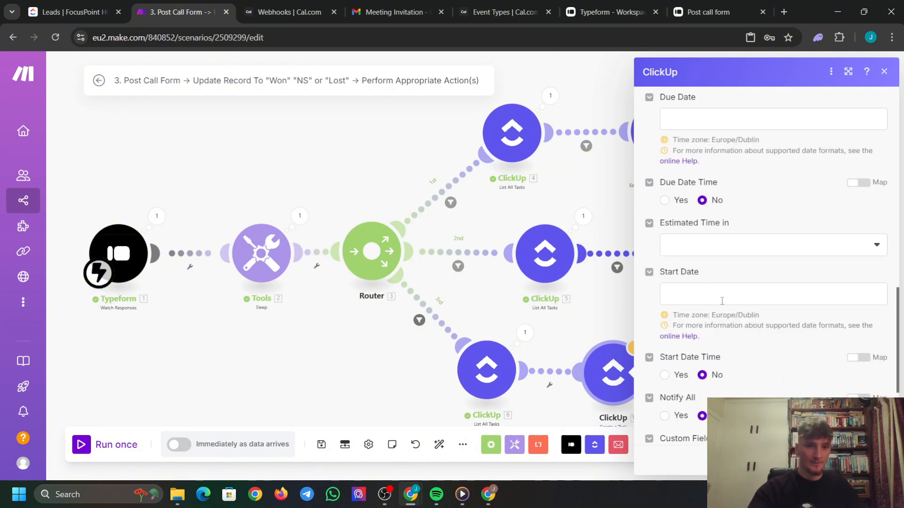
scroll(734, 295, up, 3)
scroll(801, 330, down, 5)
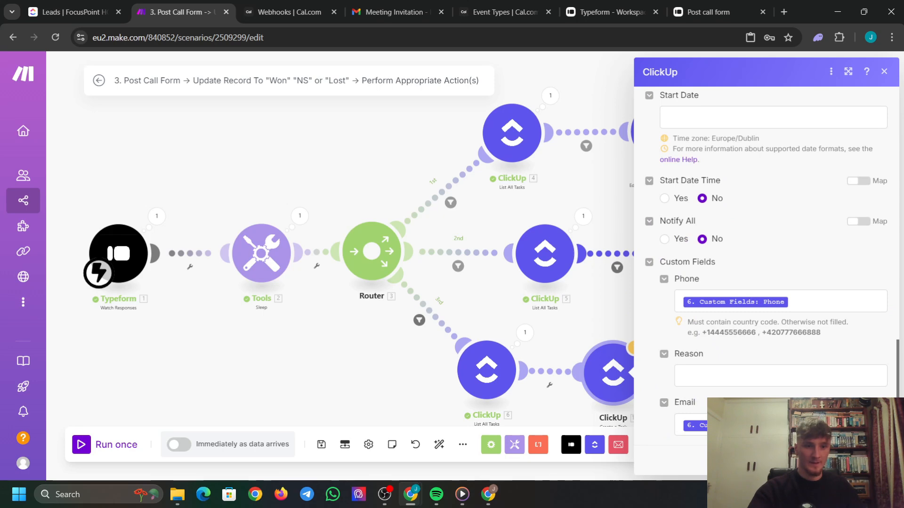
click(872, 460)
Add a ClickUp Delete a Task step after Create a Task, its Task ID mapped from List All Tasks.
drag(748, 367, 668, 333)
click(571, 340)
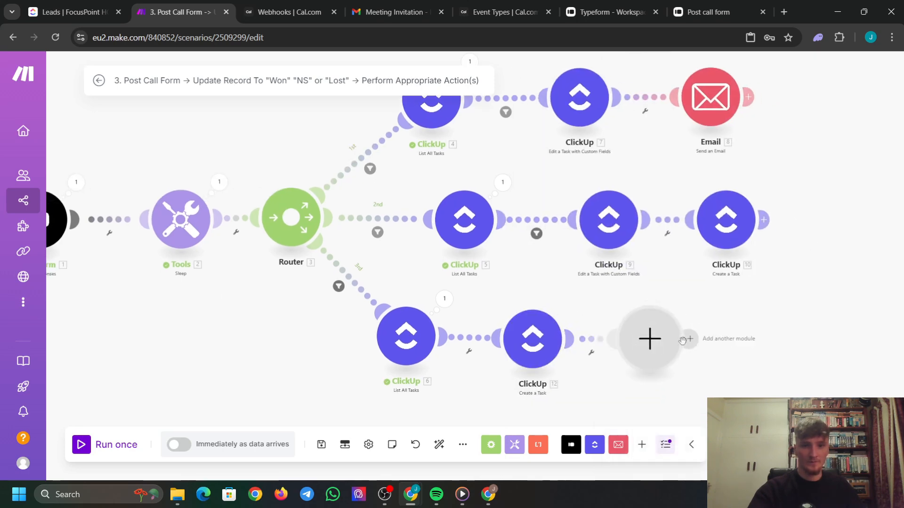
click(682, 340)
click(468, 250)
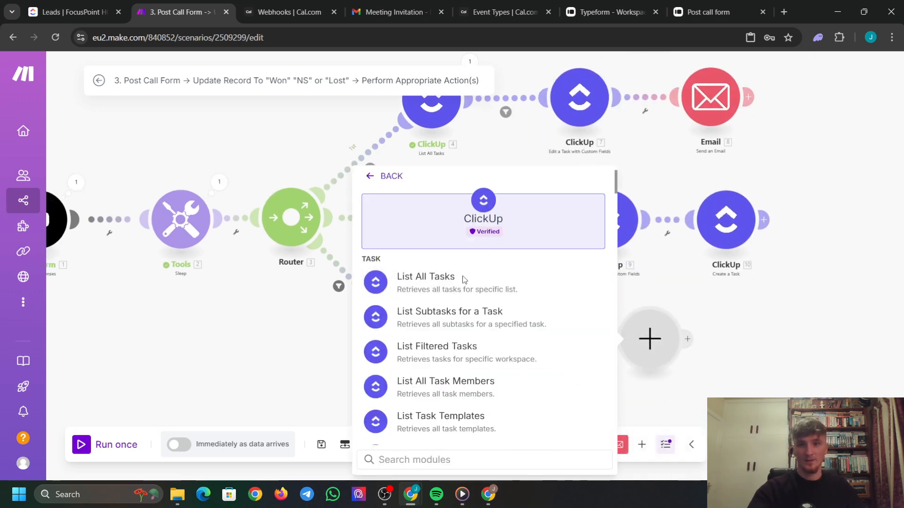
text(delete)
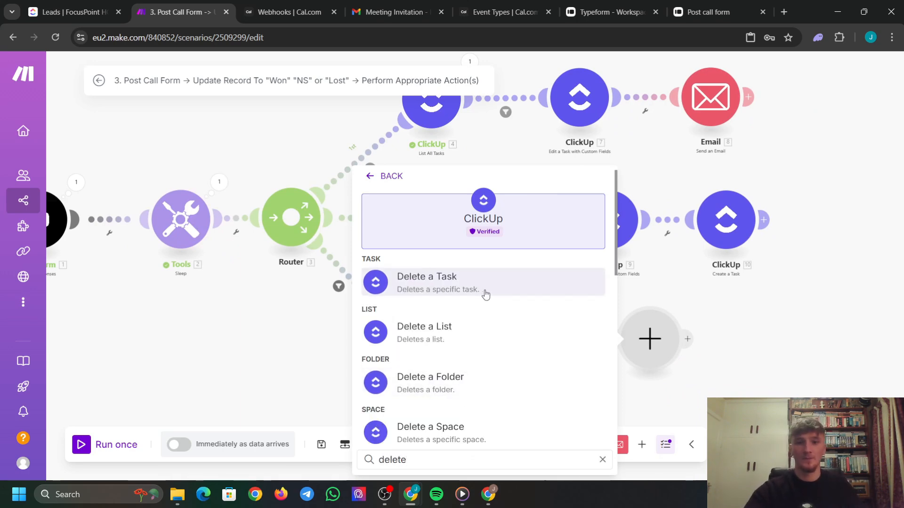
click(486, 295)
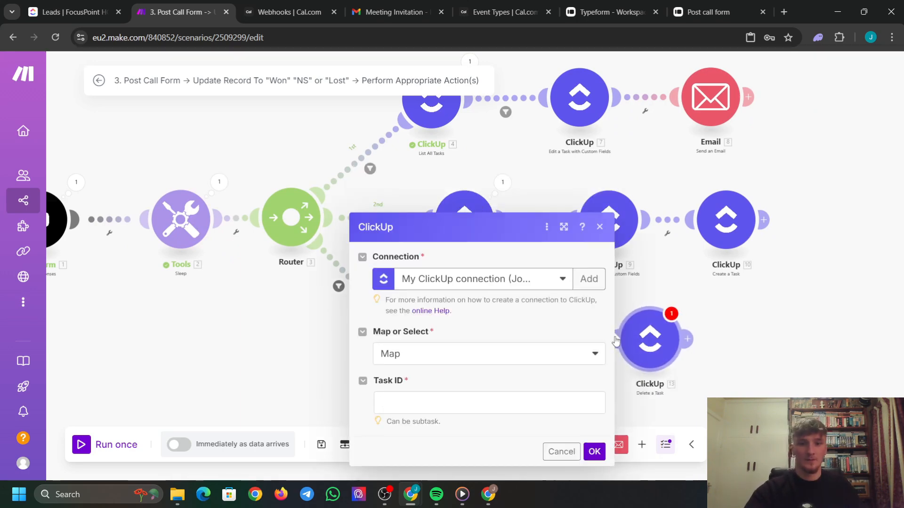
click(466, 403)
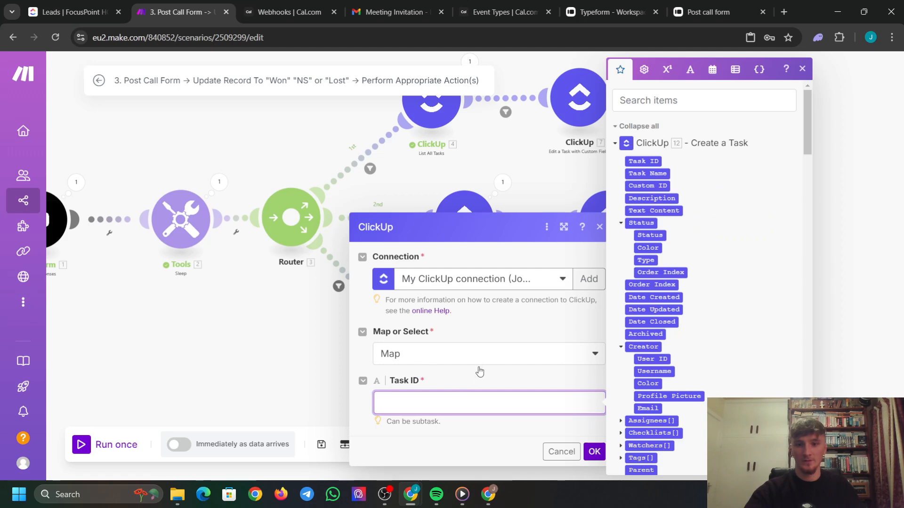
scroll(669, 211, down, 15)
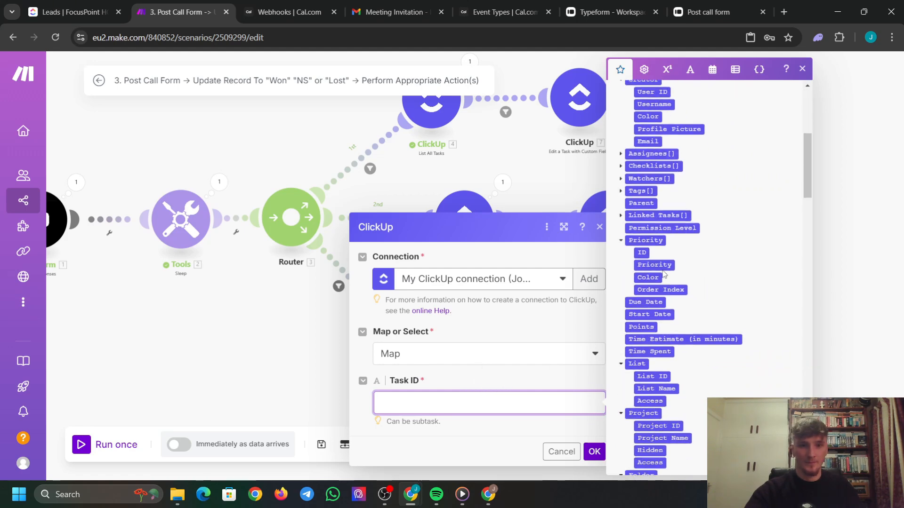
click(645, 215)
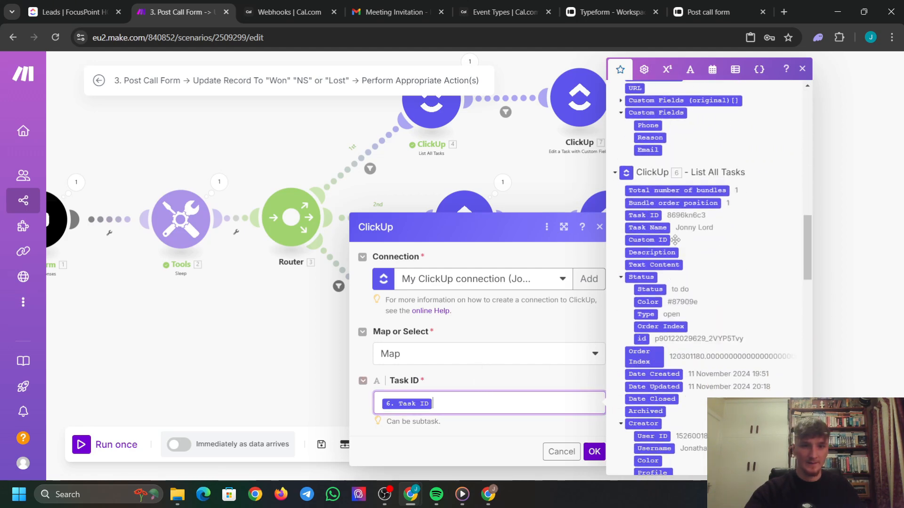
click(490, 384)
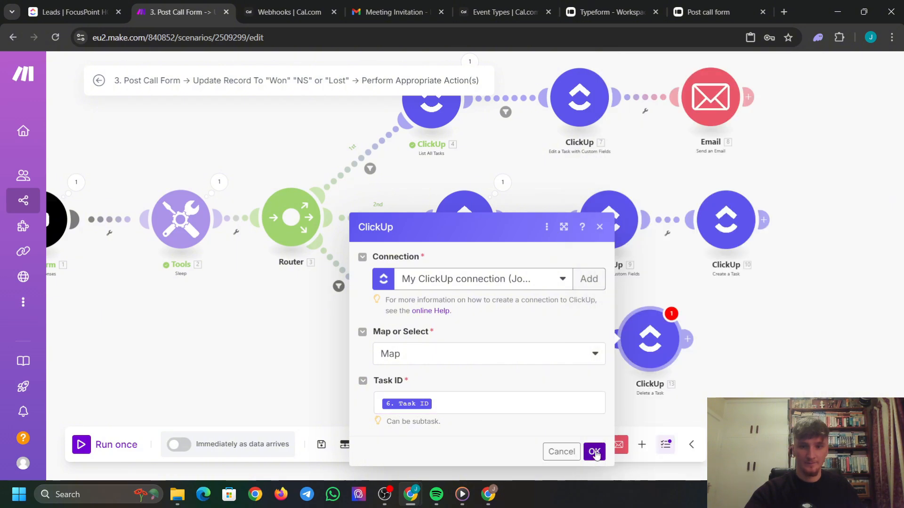
click(594, 452)
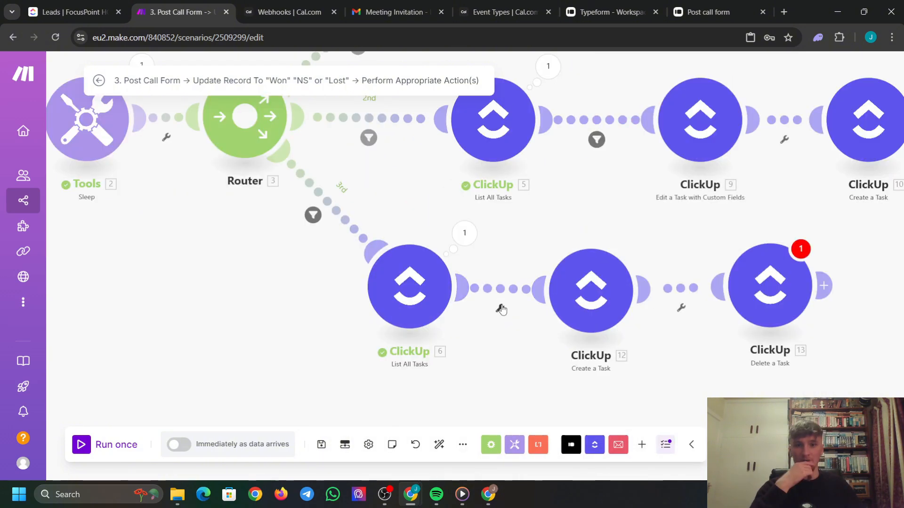
click(500, 308)
scroll(571, 226, down, 5)
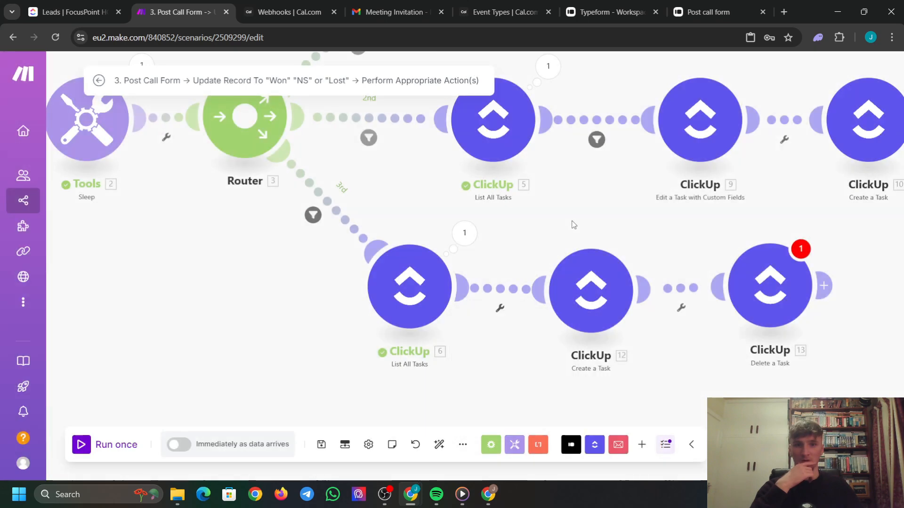
scroll(542, 268, down, 4)
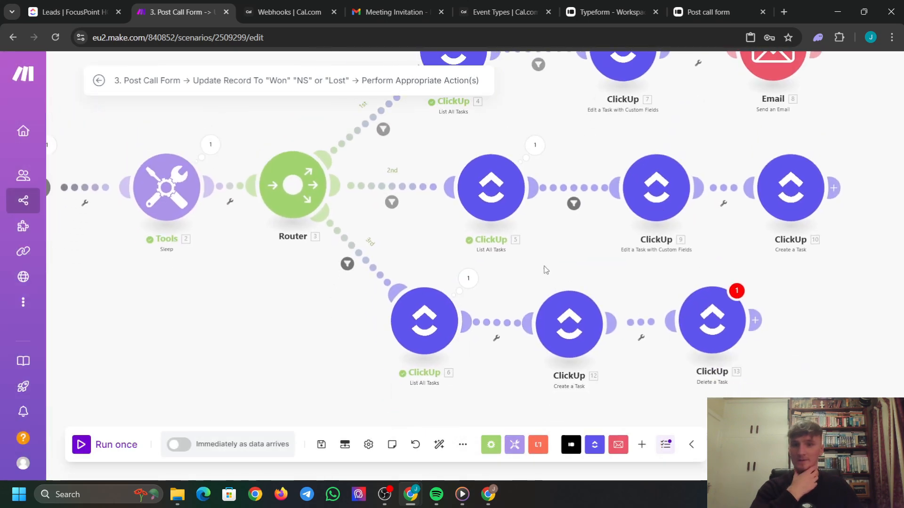
Add an 'Email Matches' filter on the ClickUp 6–12 link: Custom Fields Email equals the Typeform email answer.
click(525, 297)
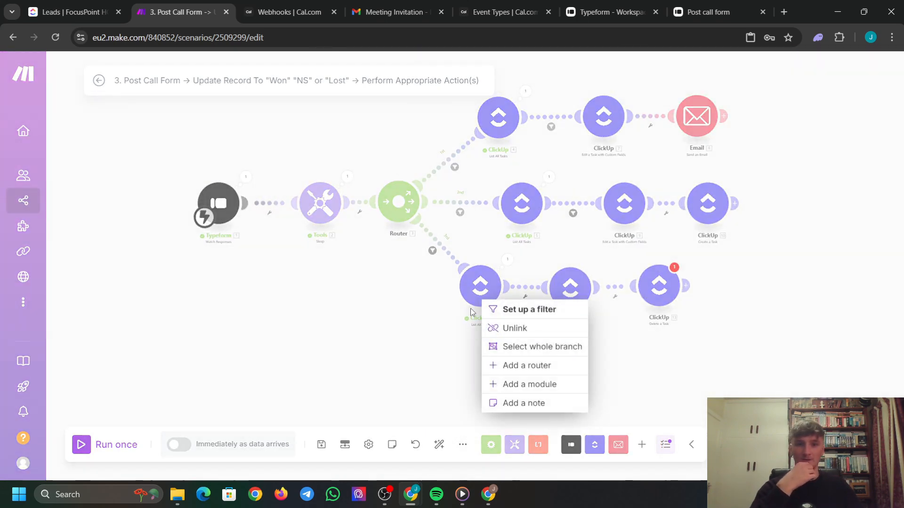
click(523, 310)
click(609, 241)
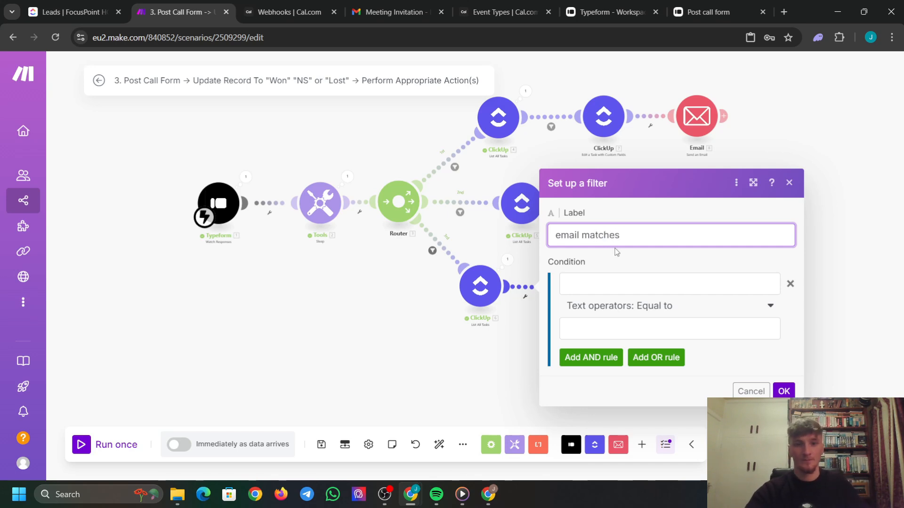
click(649, 267)
click(626, 284)
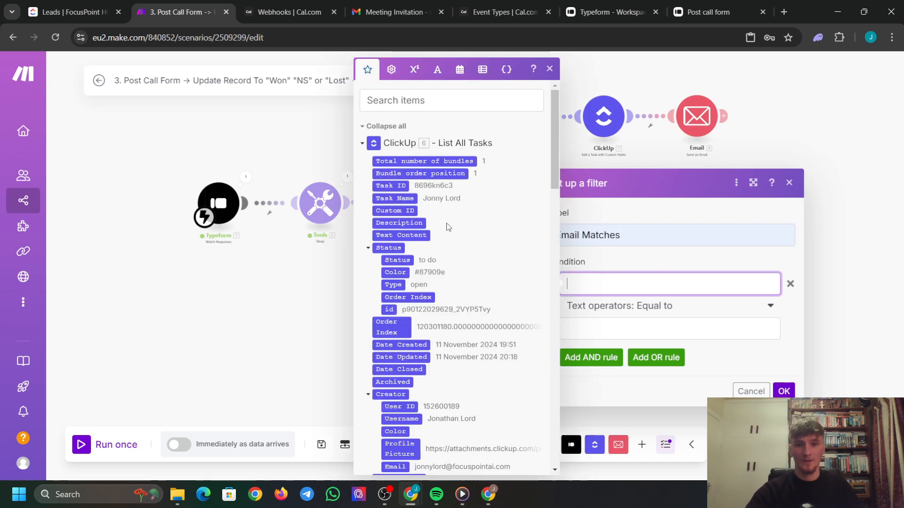
scroll(445, 226, down, 10)
scroll(440, 236, down, 8)
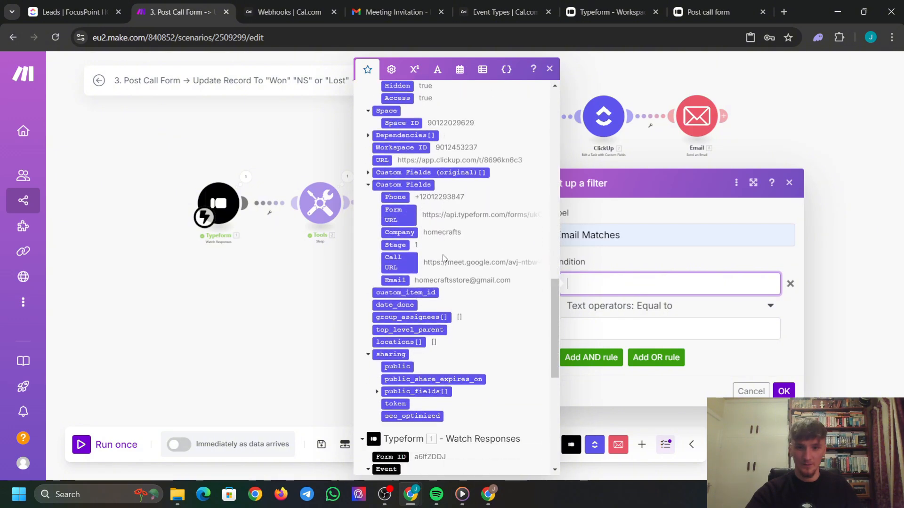
click(398, 266)
scroll(452, 282, down, 5)
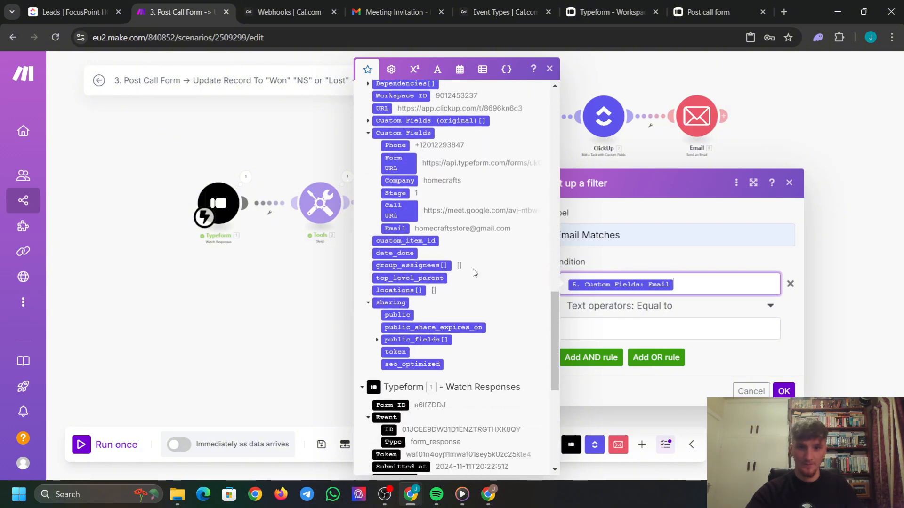
scroll(457, 297, down, 2)
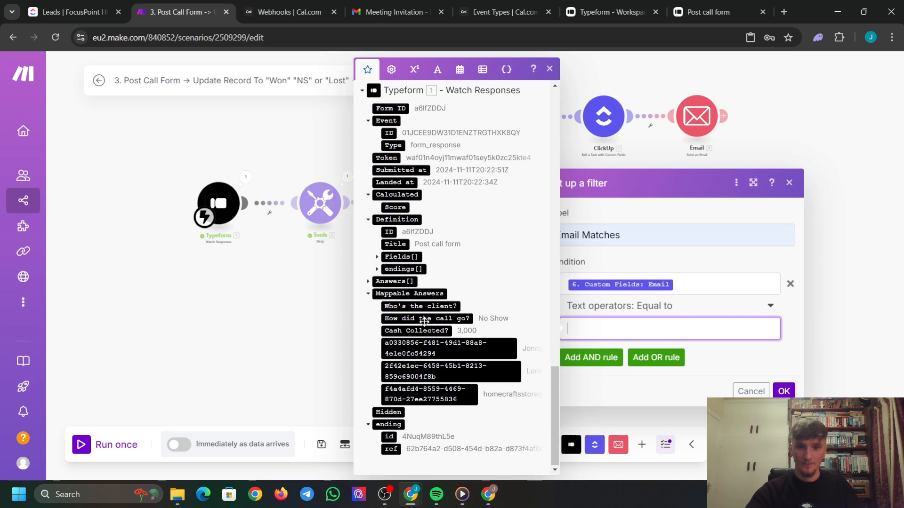
click(429, 395)
Save the Email Matches filter and then the whole scenario.
click(784, 399)
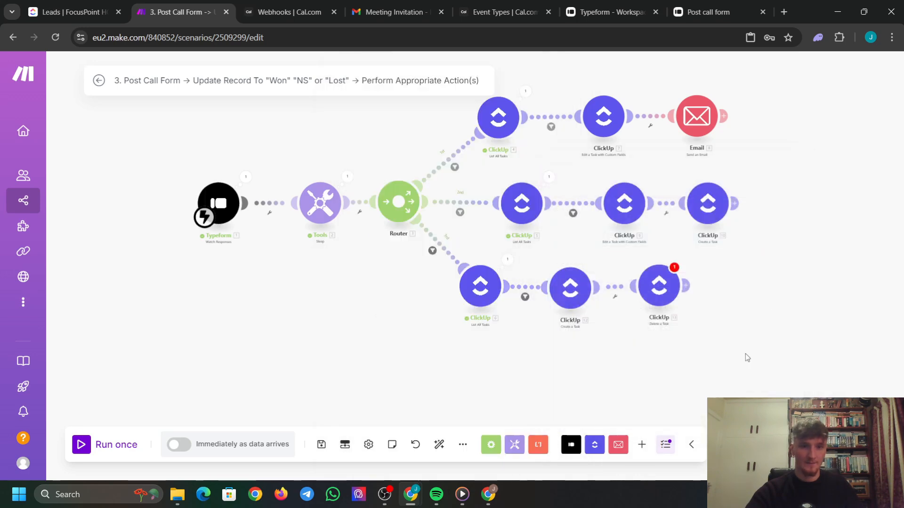
drag(652, 377, 610, 360)
scroll(621, 362, up, 1)
scroll(612, 355, down, 2)
drag(332, 338, 364, 357)
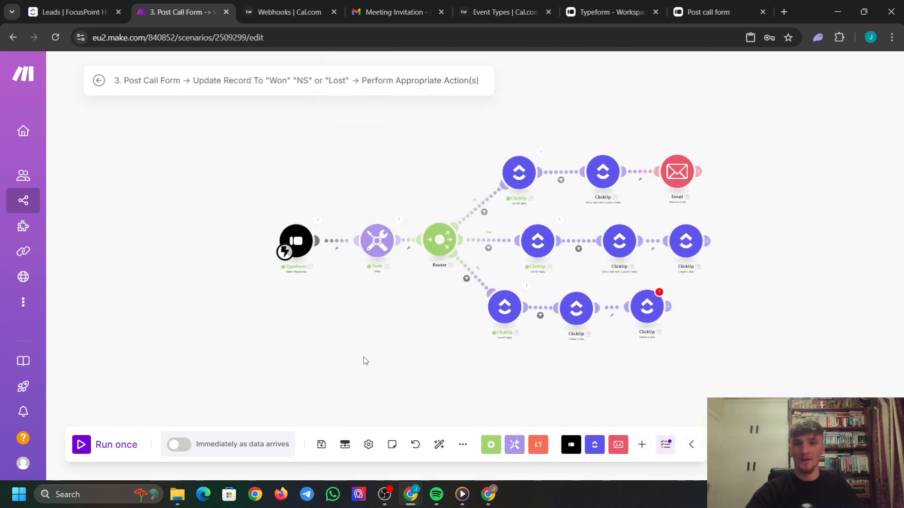
click(321, 443)
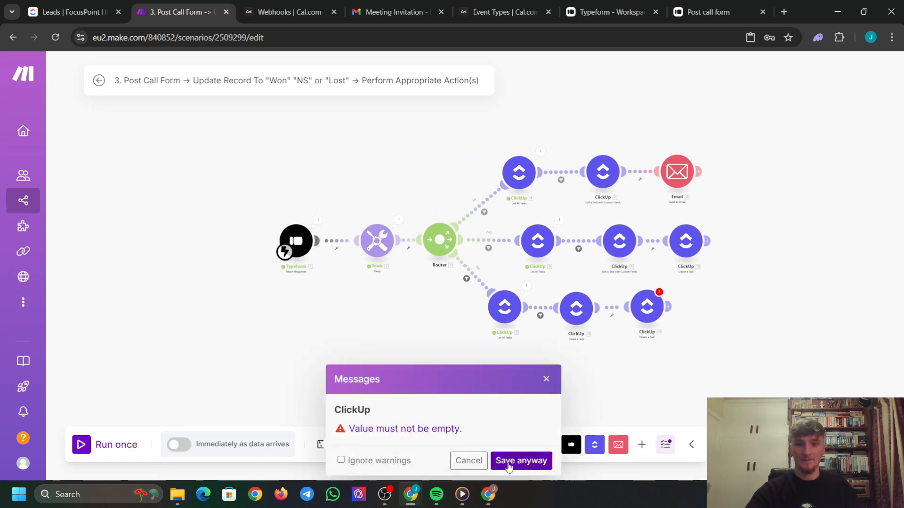
Re-map Delete a Task's Task ID from List All Tasks, save despite the warning, and Run once.
drag(708, 361, 634, 355)
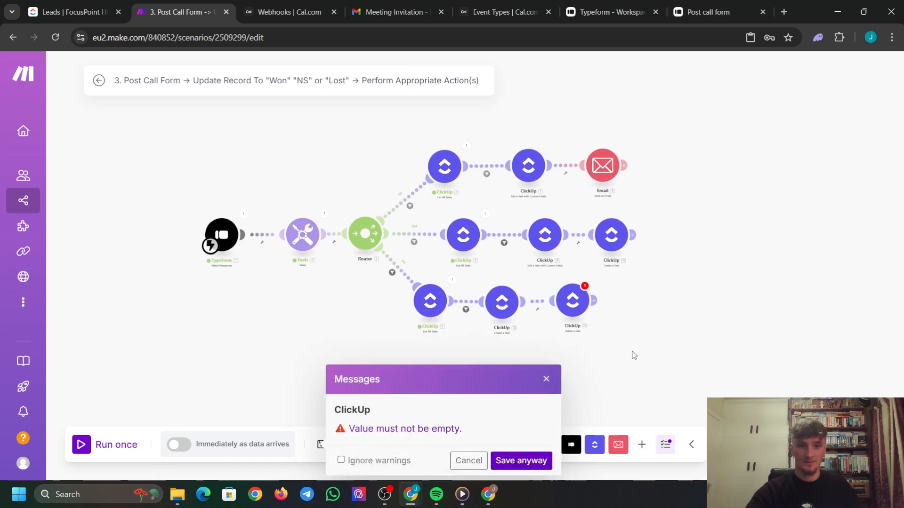
click(574, 308)
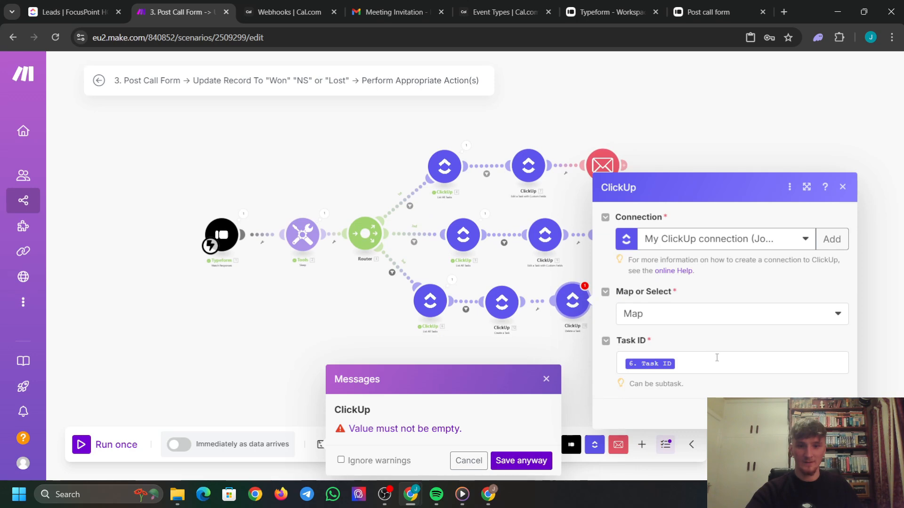
click(704, 361)
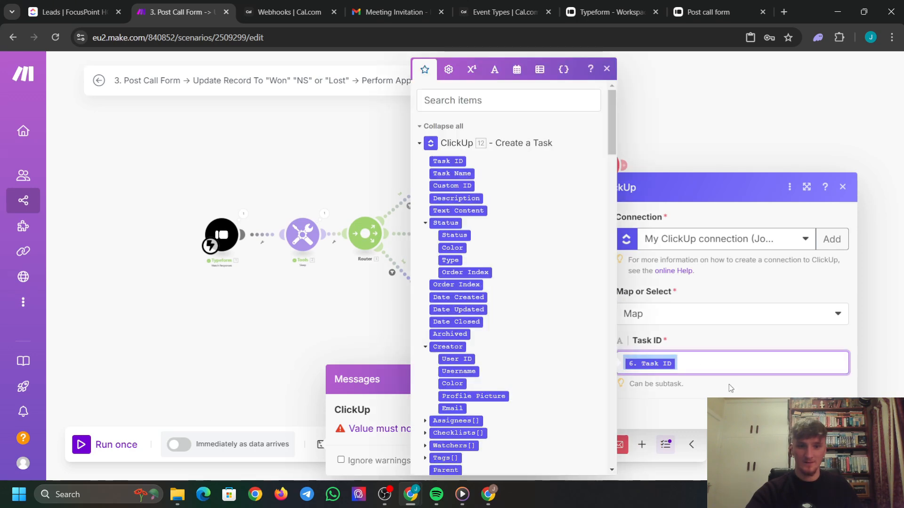
key(BackSpace)
scroll(495, 263, down, 10)
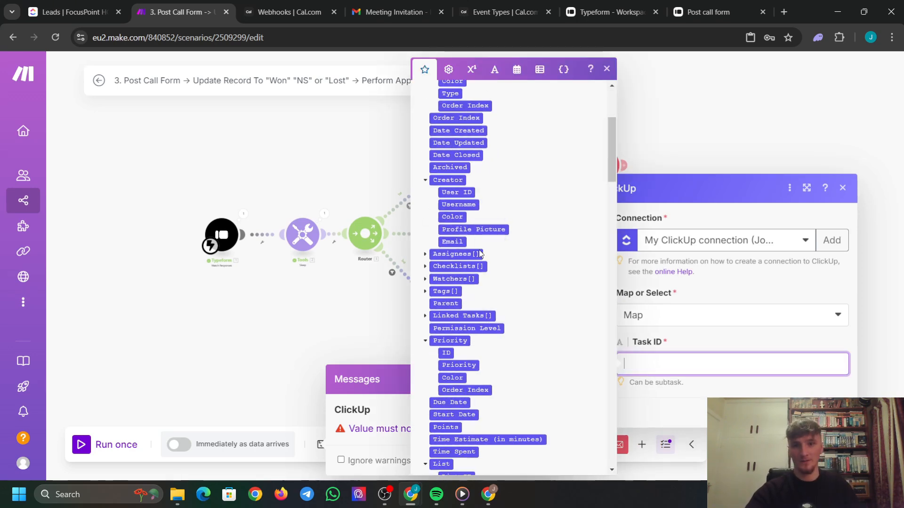
scroll(496, 256, down, 7)
scroll(468, 195, up, 3)
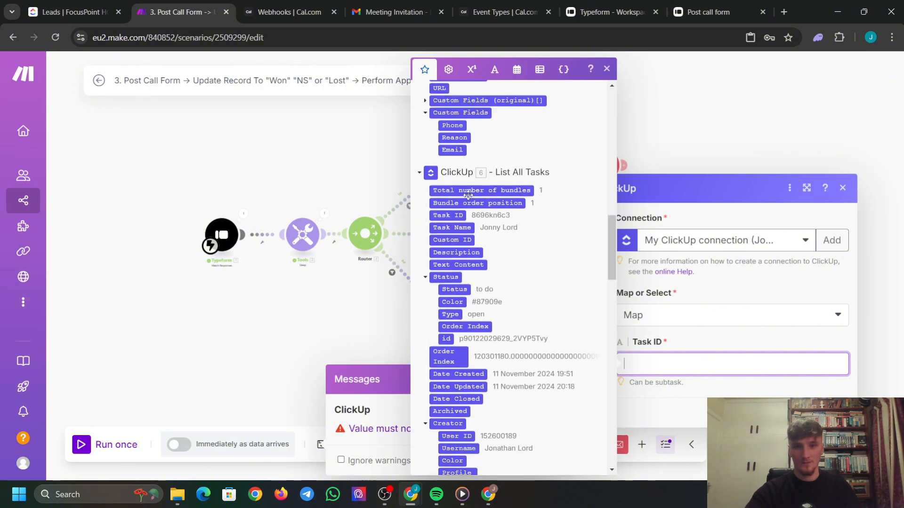
click(443, 217)
click(717, 387)
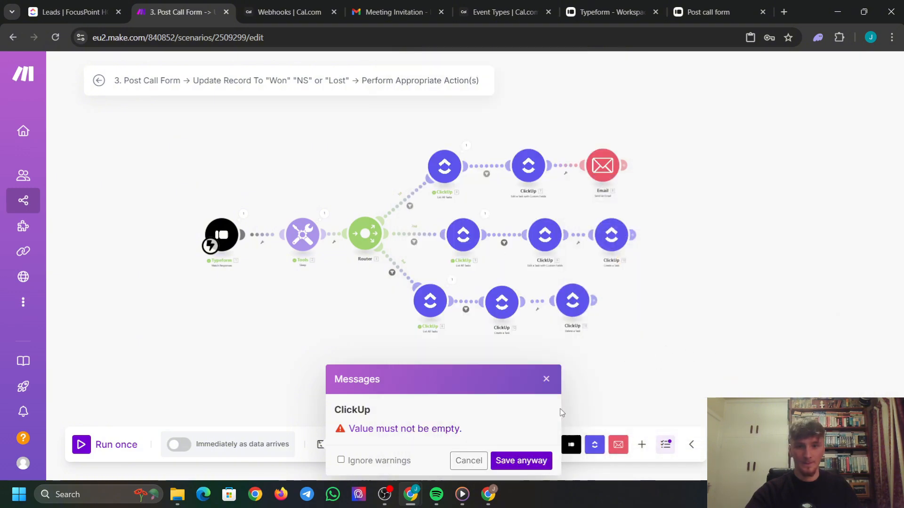
click(544, 461)
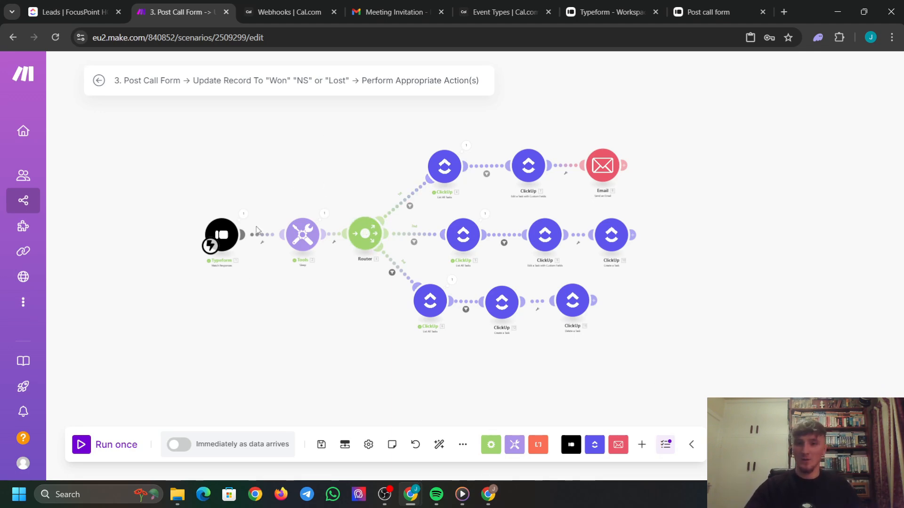
click(81, 446)
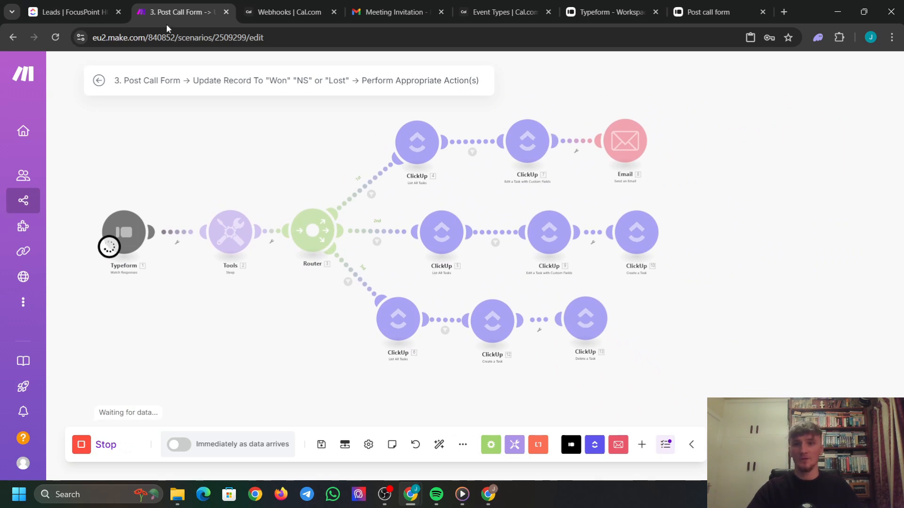
Switch to the ClickUp Leads list showing its one lead at Meeting Booked.
click(83, 10)
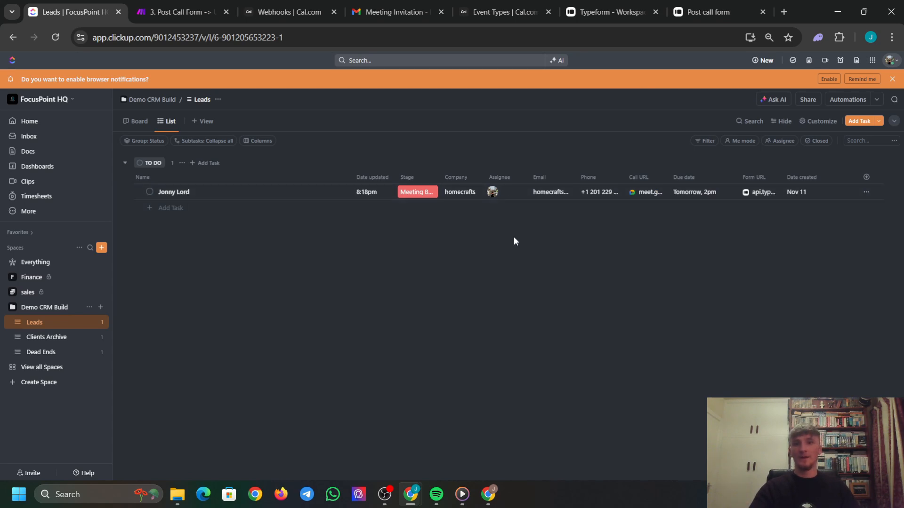
Check the 30 Min Demo invitation in Gmail, then stop and rerun the Make scenario once.
click(379, 5)
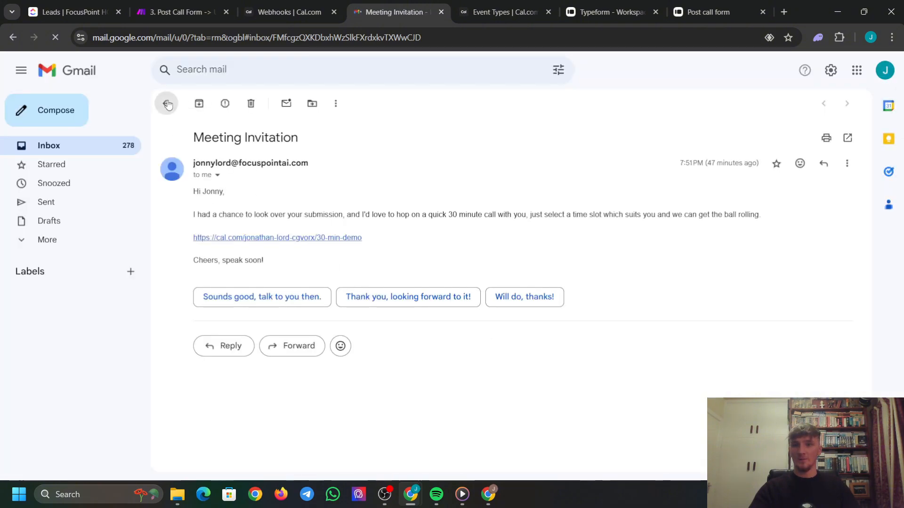
click(165, 103)
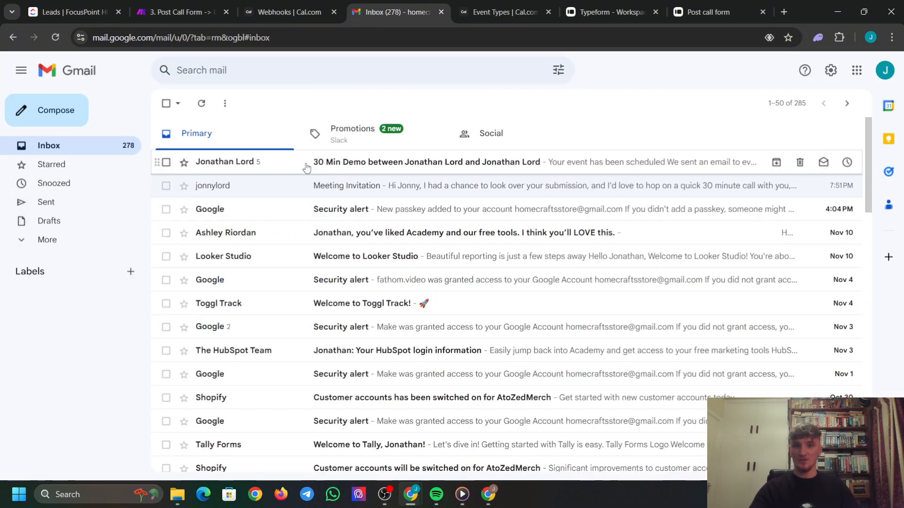
click(177, 13)
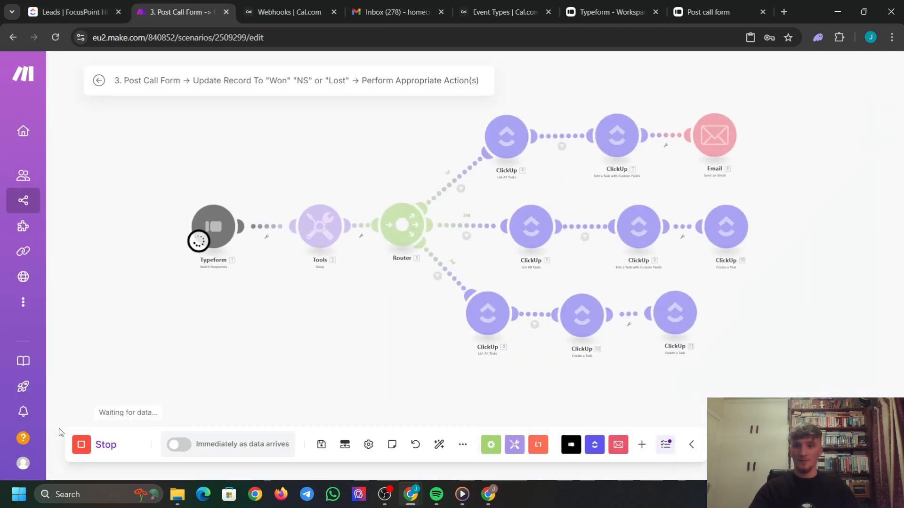
click(79, 450)
click(80, 448)
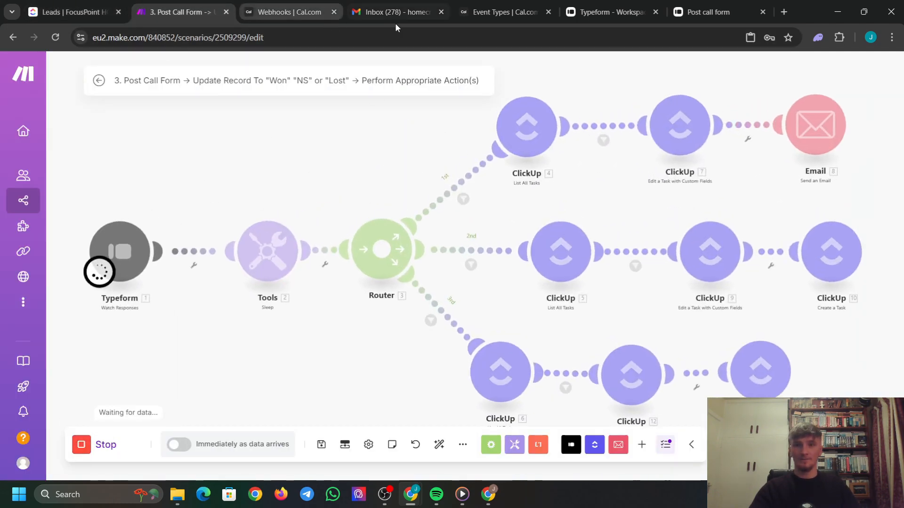
Open the copied 30 Min Demo booking link in a new tab.
click(501, 12)
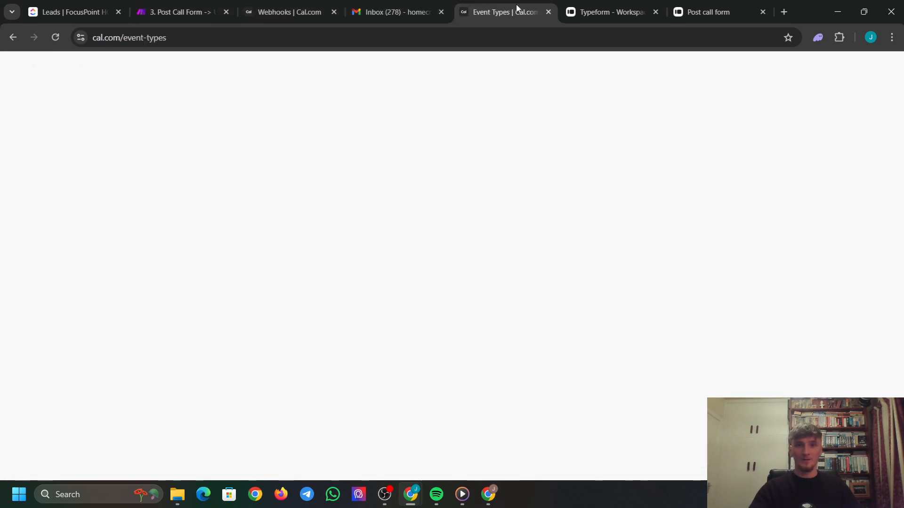
click(844, 196)
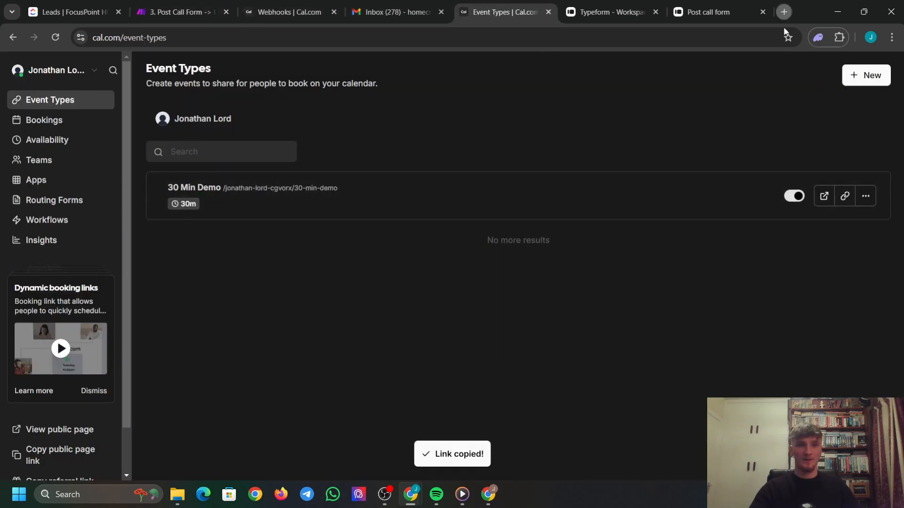
click(784, 12)
key(ctrl+v)
key(Return)
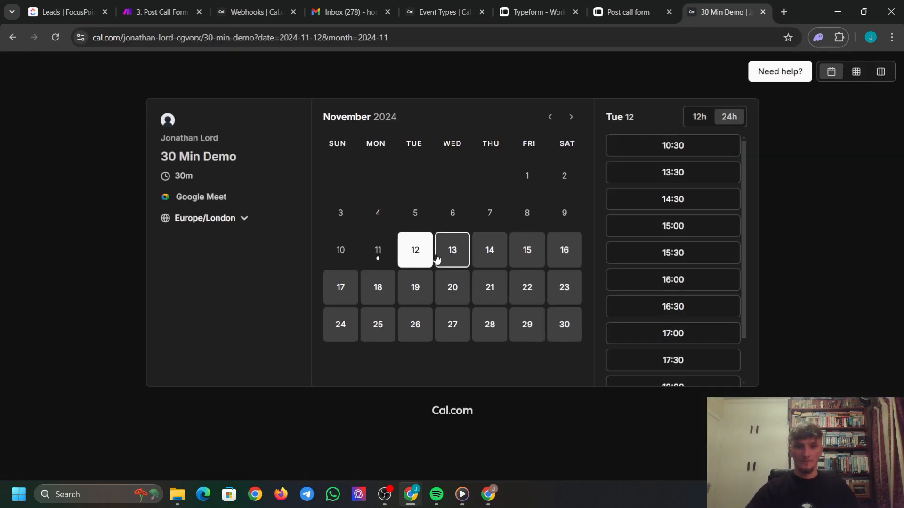
Book Tuesday, November 12, 2024 at 16:00 under the store email address.
scroll(685, 311, down, 1)
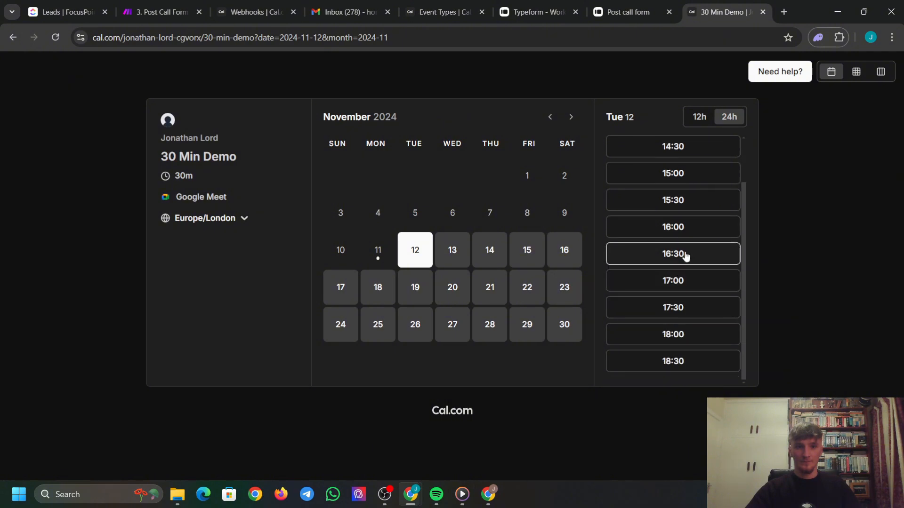
click(678, 229)
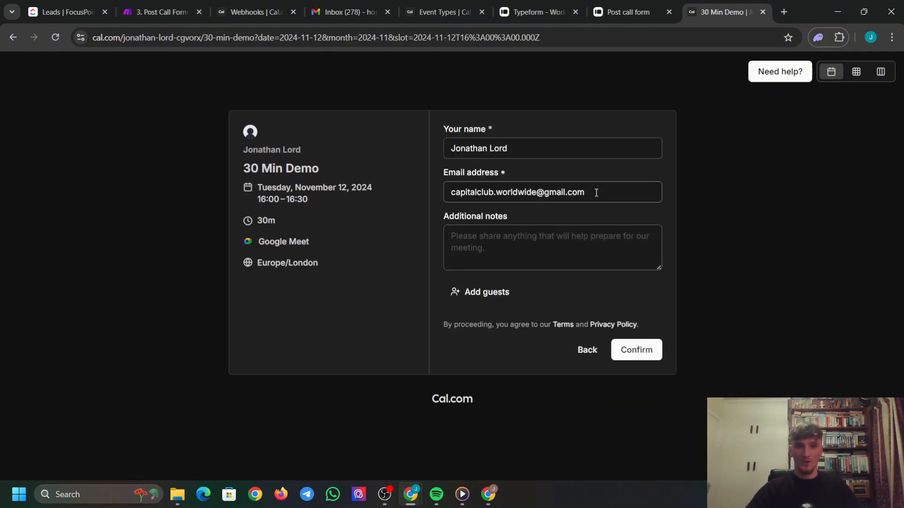
drag(596, 193, 200, 185)
text(home)
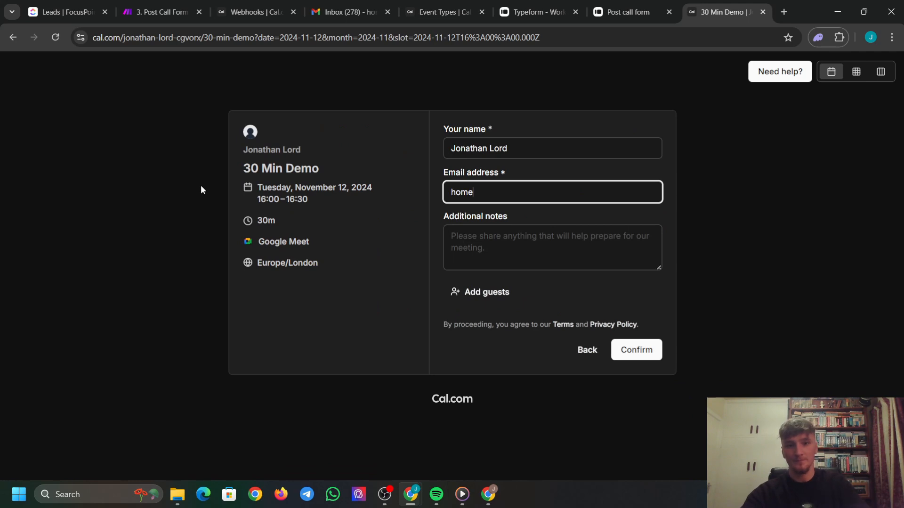
click(538, 210)
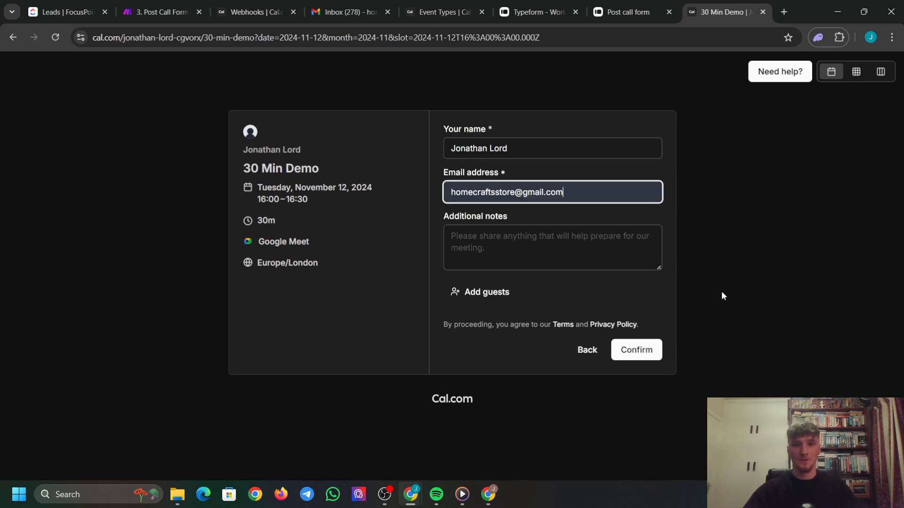
click(638, 354)
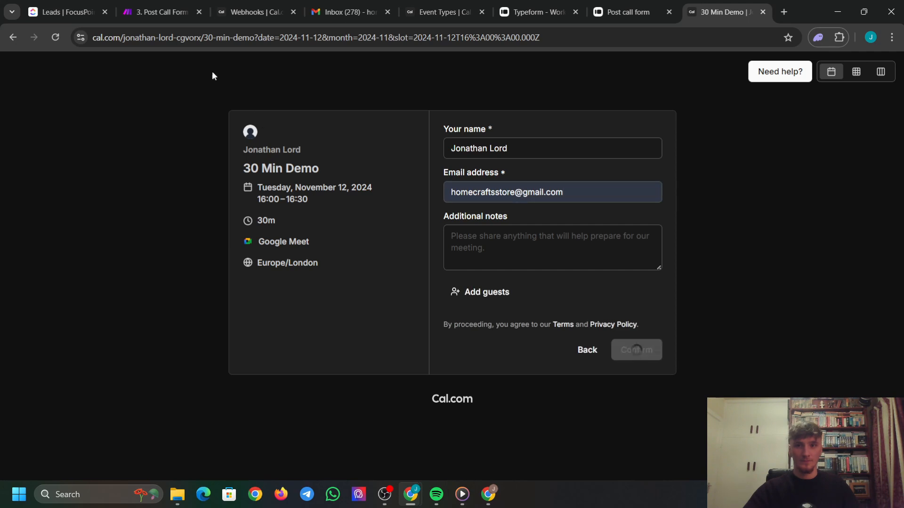
click(148, 9)
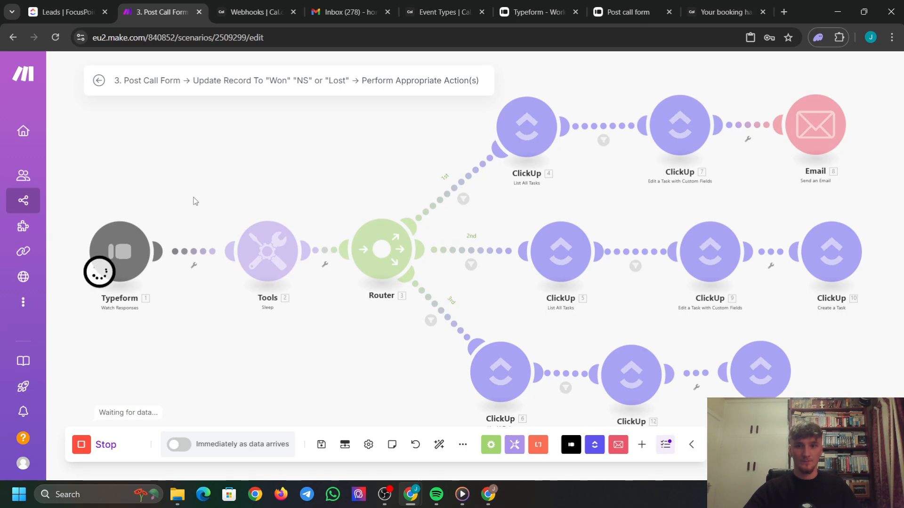
Close the finished Post call form tab and open a fresh copy via its copied link.
scroll(292, 193, down, 3)
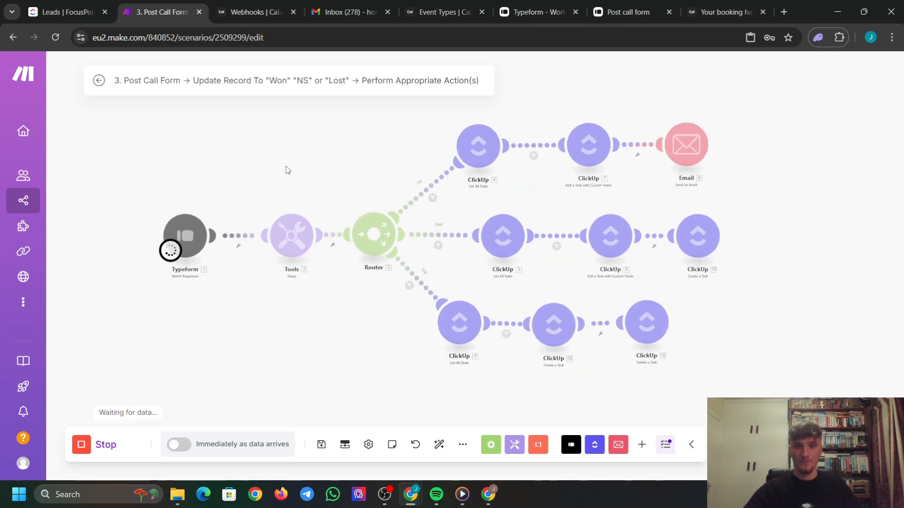
click(628, 5)
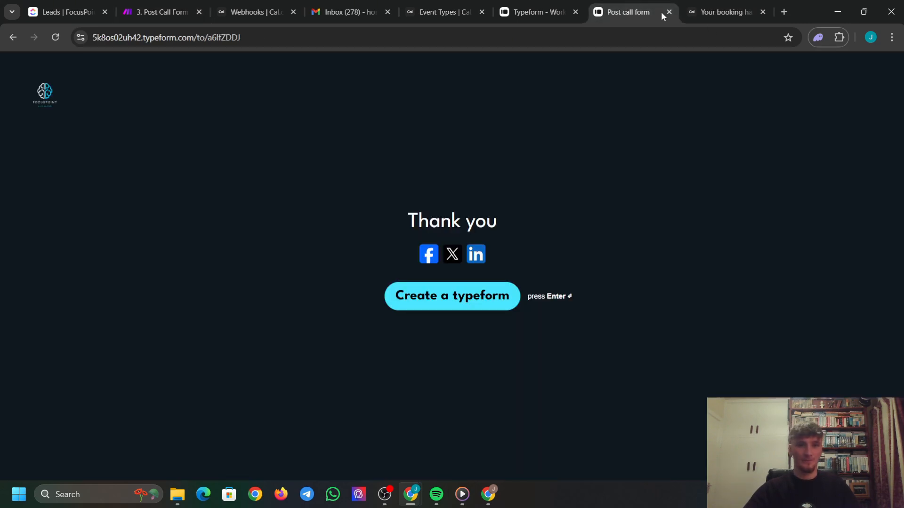
click(669, 13)
click(537, 12)
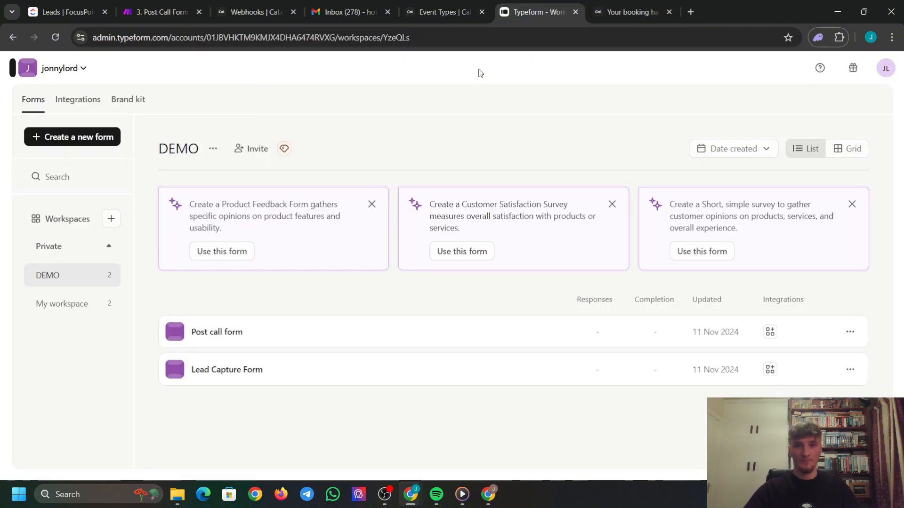
click(852, 333)
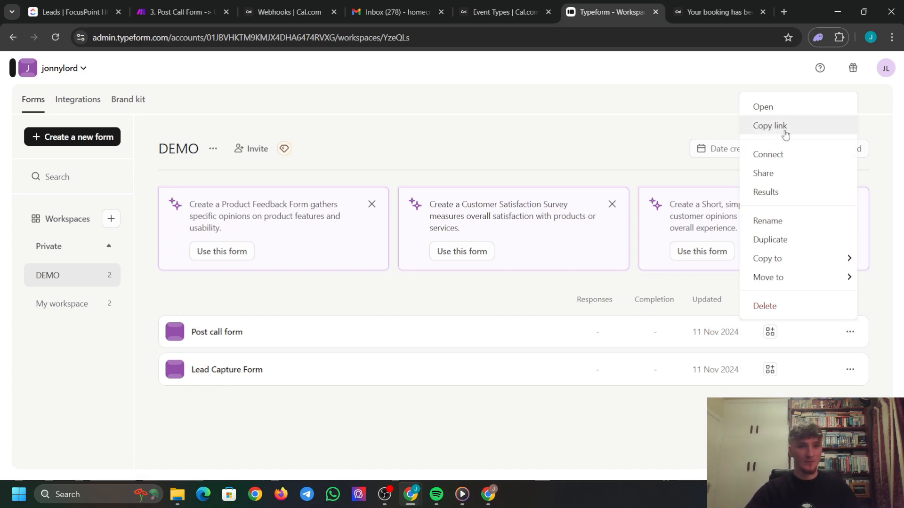
click(785, 134)
click(783, 12)
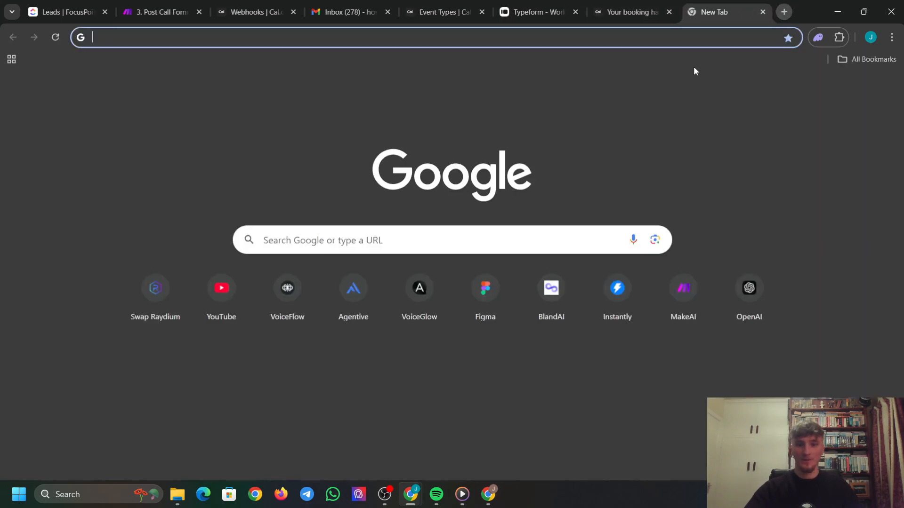
key(ctrl+v)
key(Return)
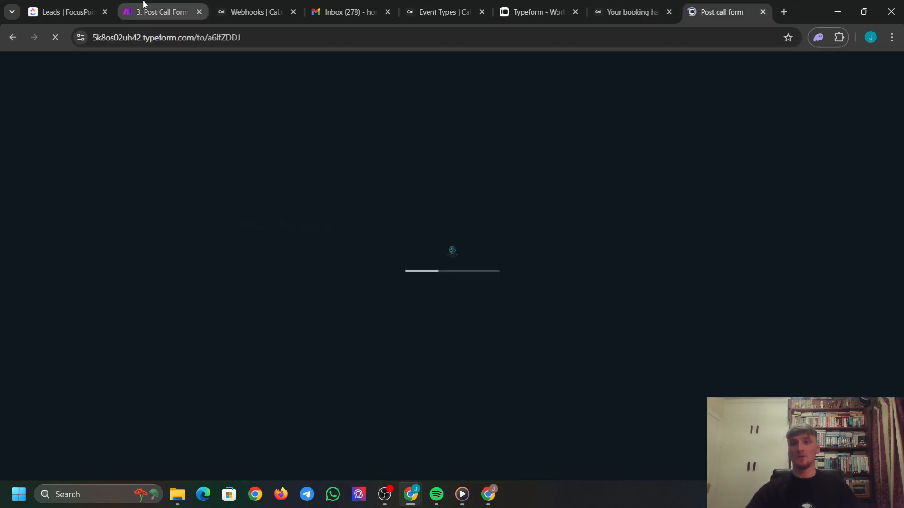
Restart the Make scenario's single run so it awaits the new form submission.
click(160, 11)
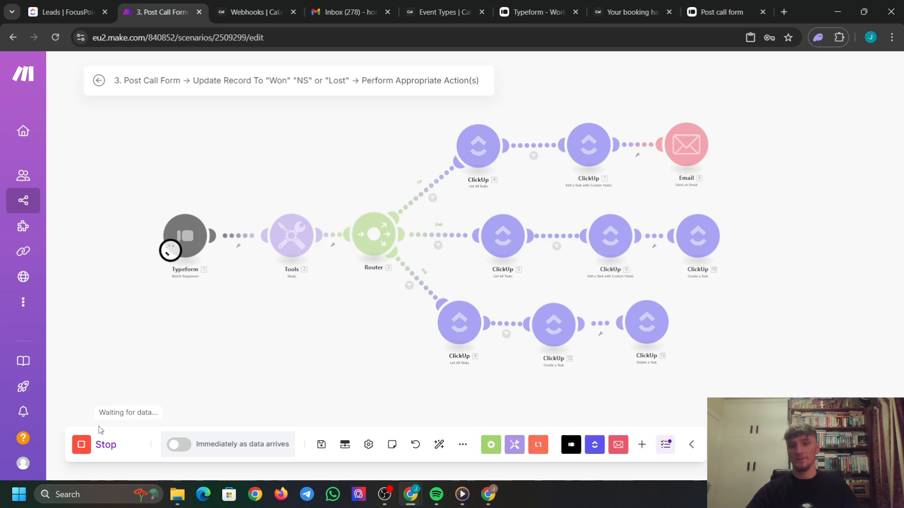
click(84, 448)
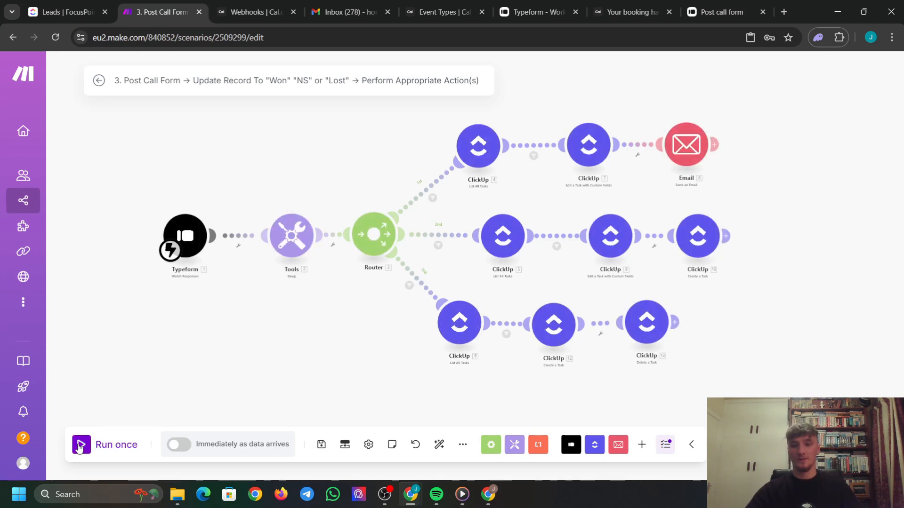
click(81, 445)
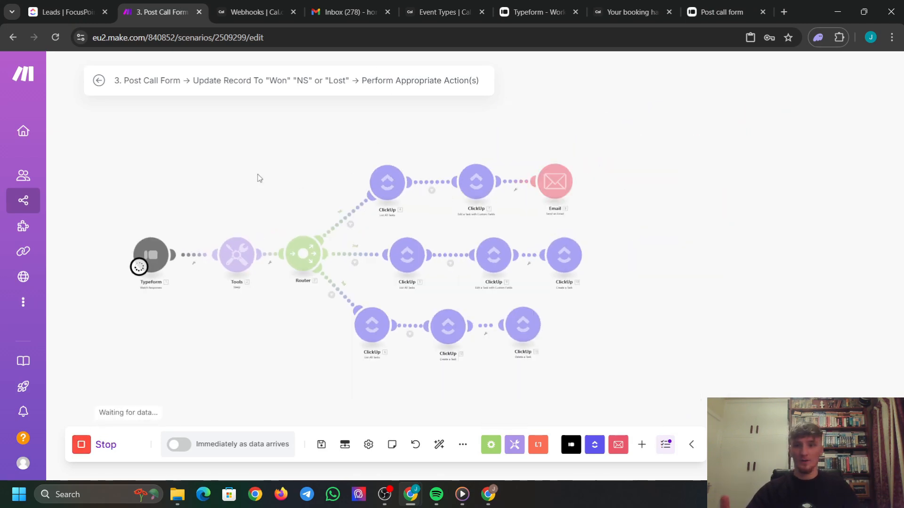
click(725, 13)
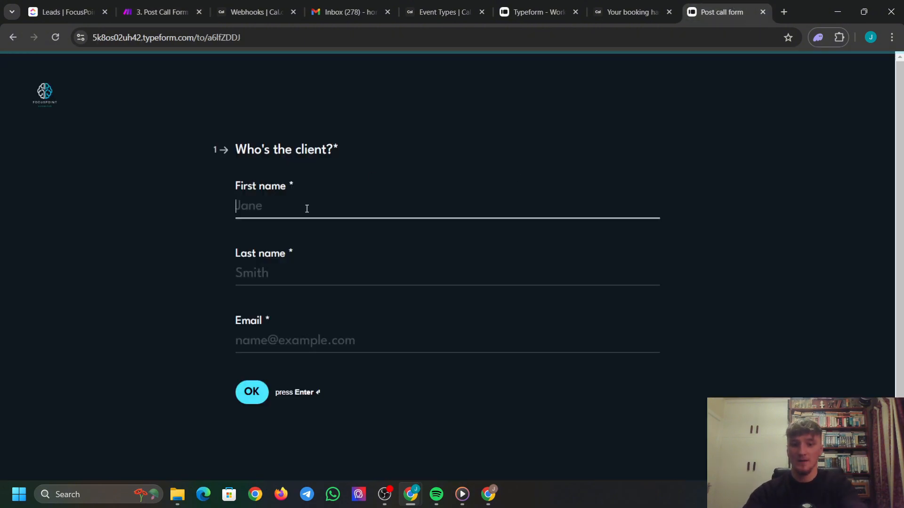
Enter the client's first name, last name and suggested email address.
click(304, 275)
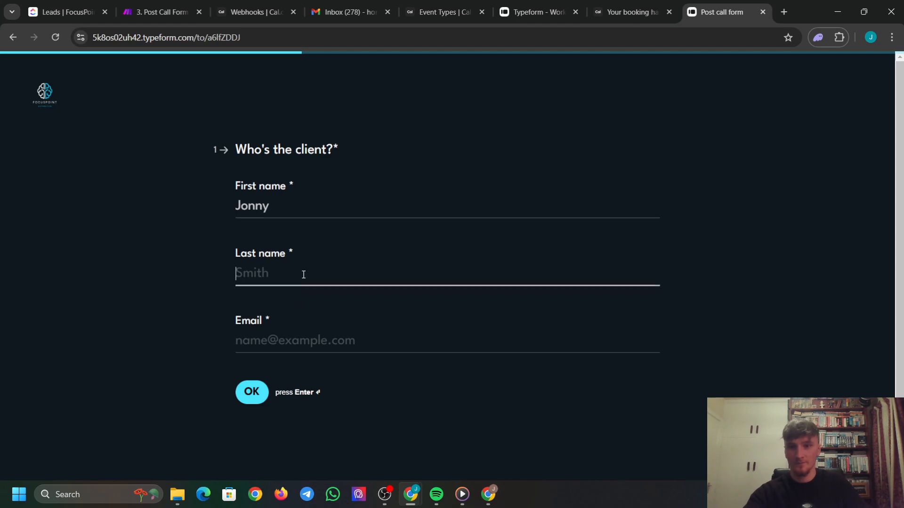
click(335, 342)
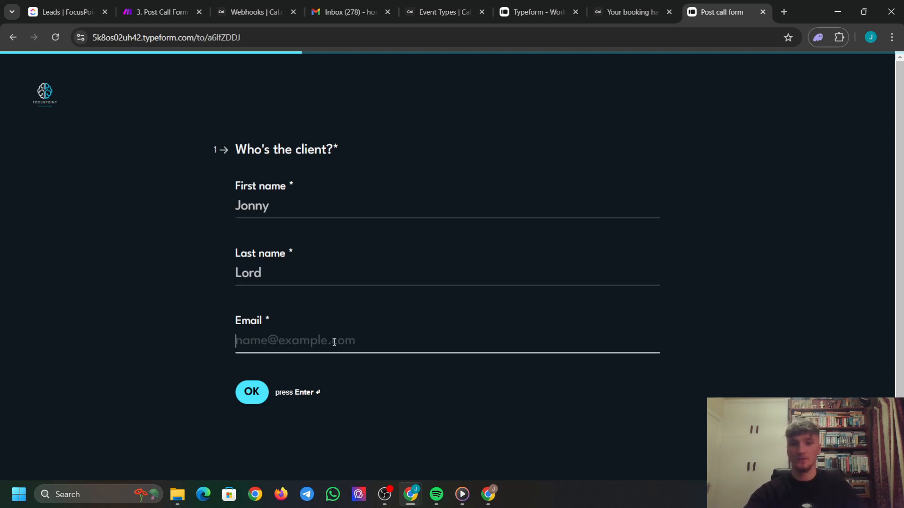
click(345, 234)
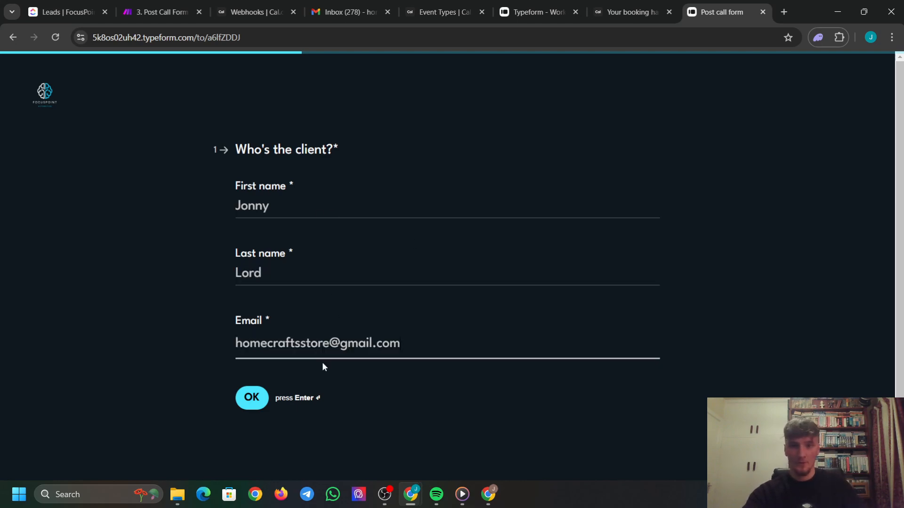
click(250, 400)
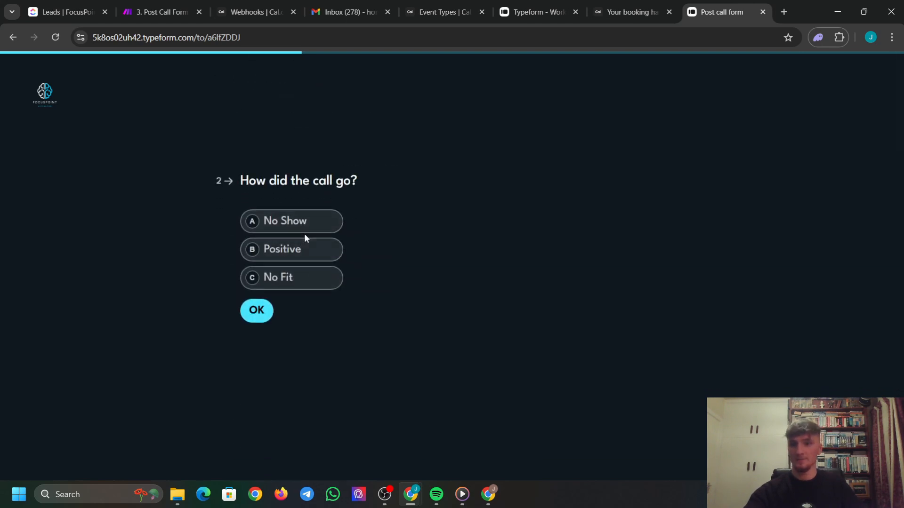
Mark the call No Show with 0 cash collected and submit the form.
click(298, 225)
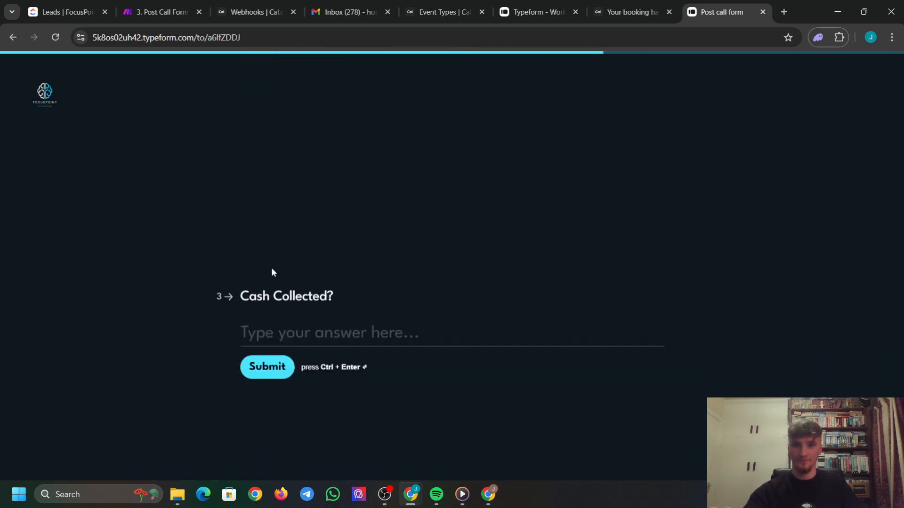
click(309, 243)
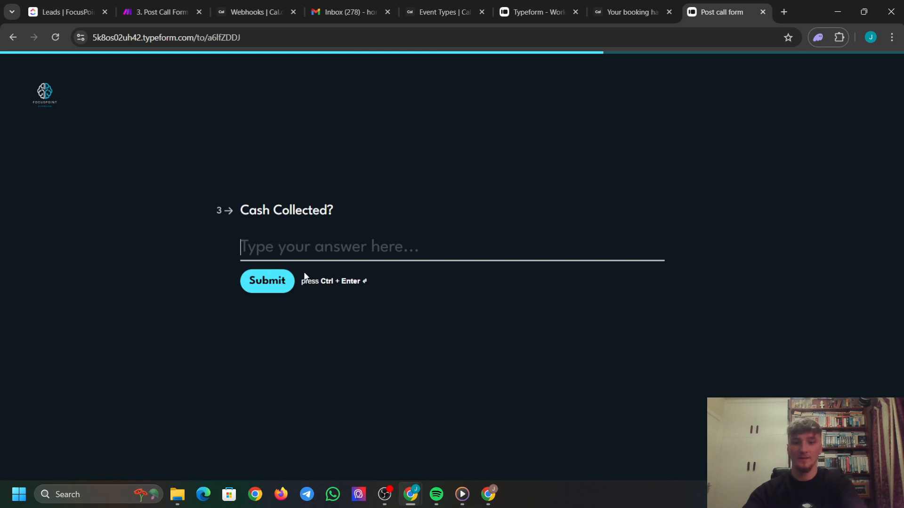
text(0)
click(282, 281)
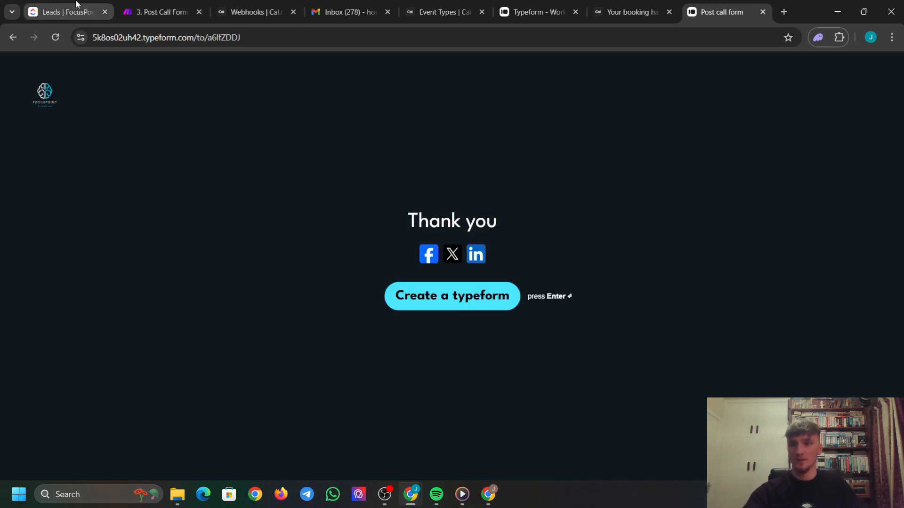
click(141, 9)
Verify the Invitation to reschedule email in Gmail and the lead record in ClickUp.
scroll(338, 164, up, 3)
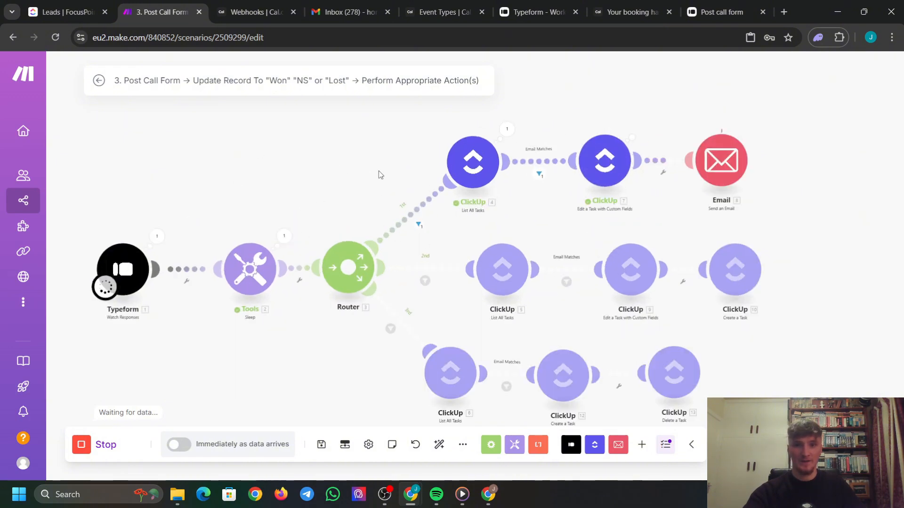
drag(379, 172, 228, 168)
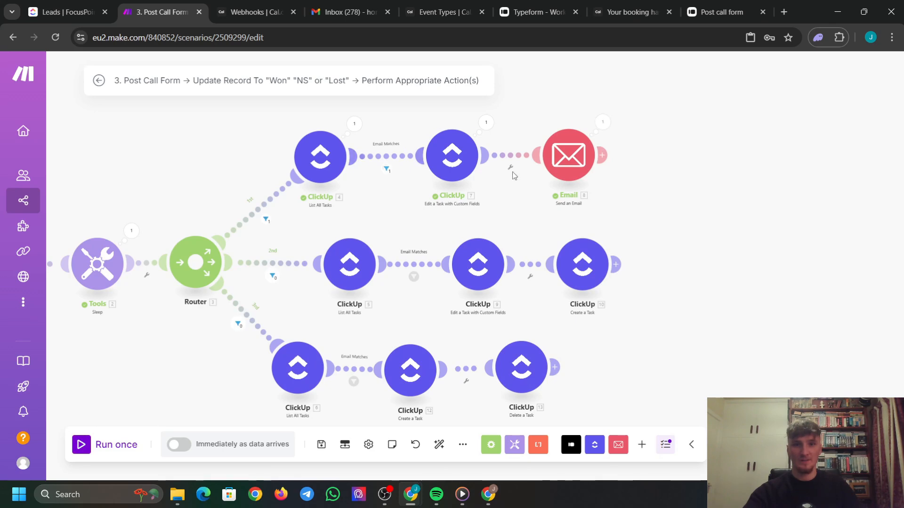
click(322, 5)
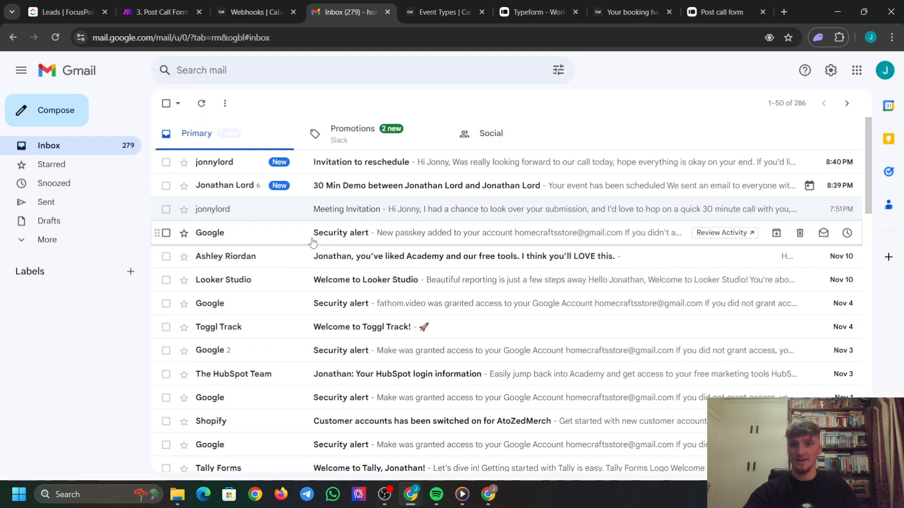
click(351, 168)
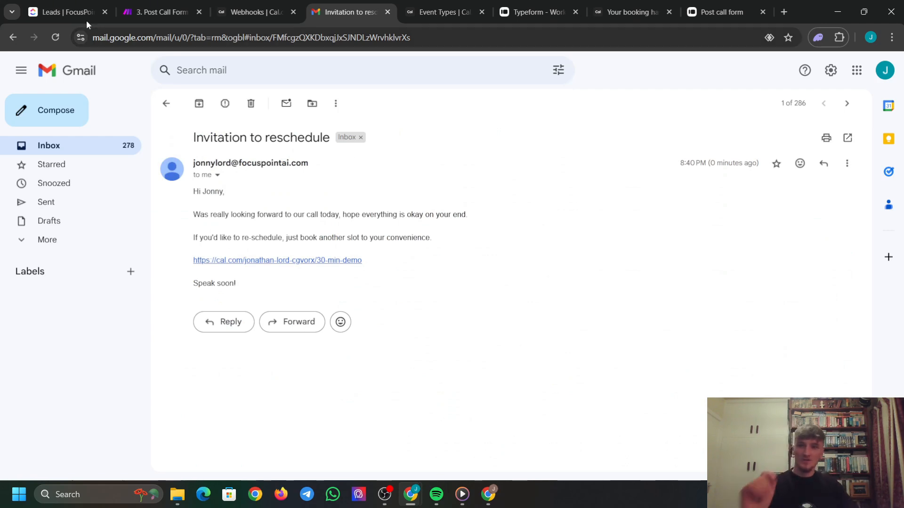
click(70, 7)
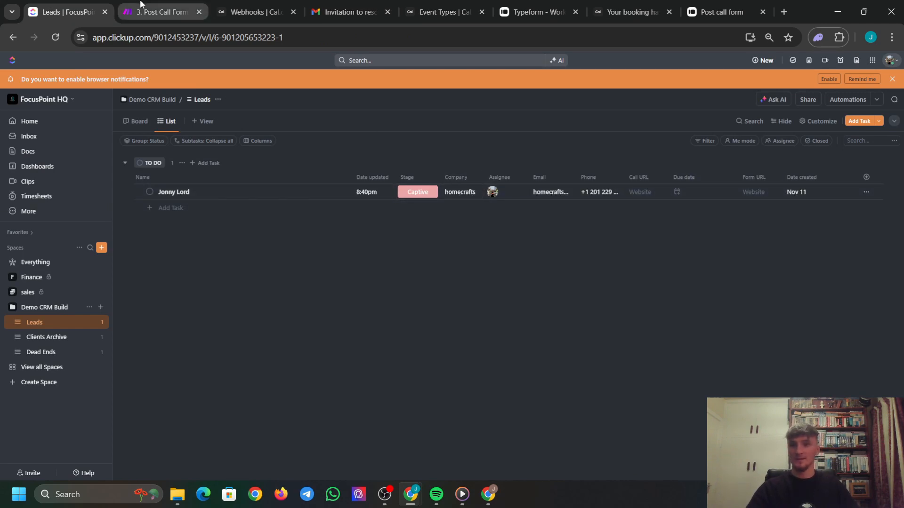
click(160, 12)
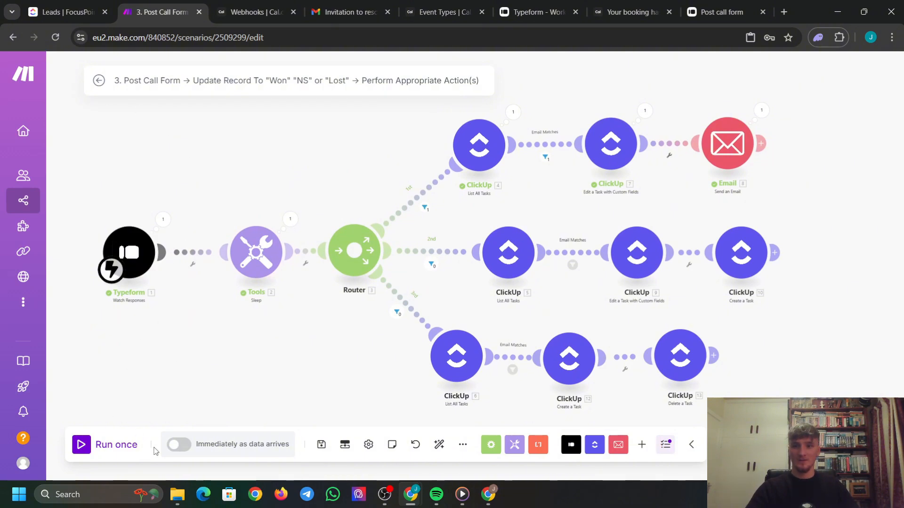
Save the post-call scenario and navigate back to the All scenarios list.
click(322, 445)
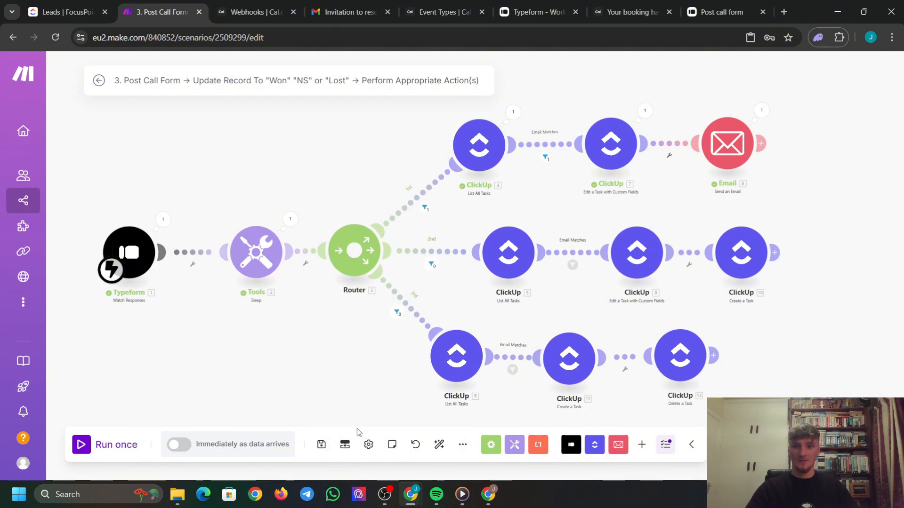
click(97, 81)
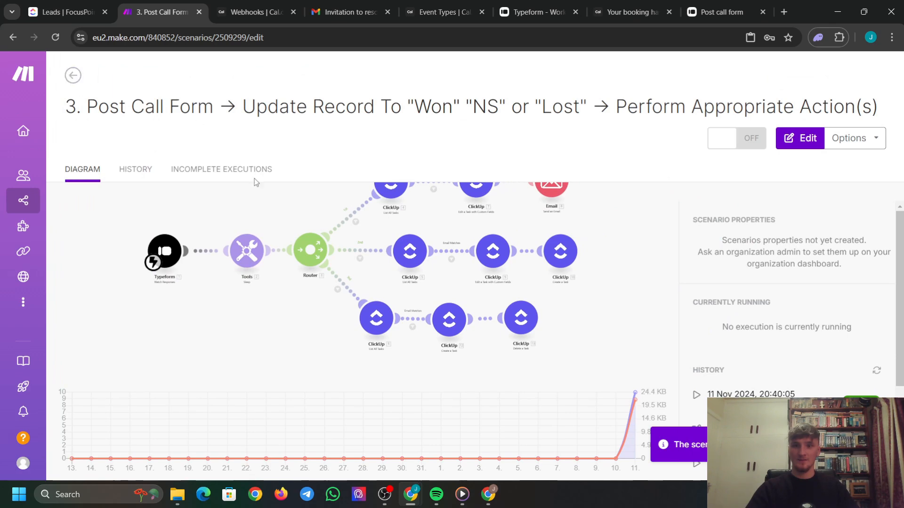
click(336, 184)
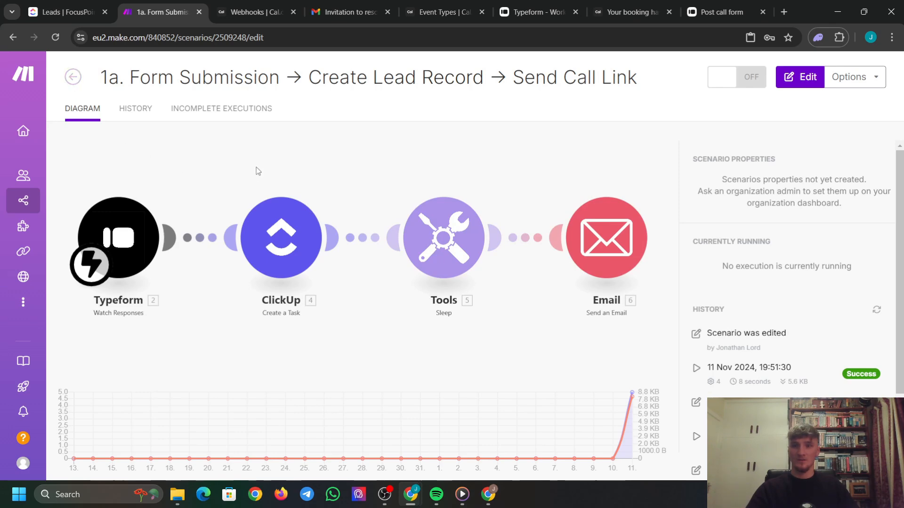
click(99, 80)
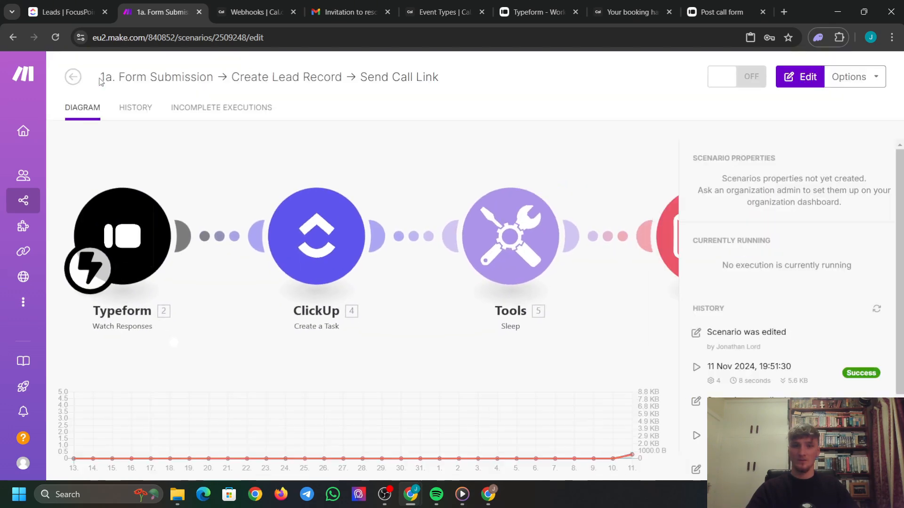
click(73, 77)
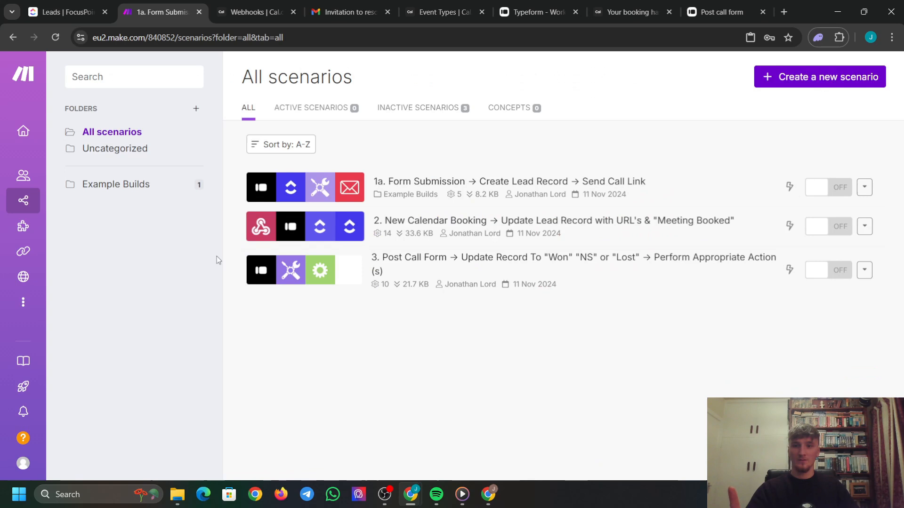
Run the New Calendar Booking scenario once, set to wait for new data.
click(324, 225)
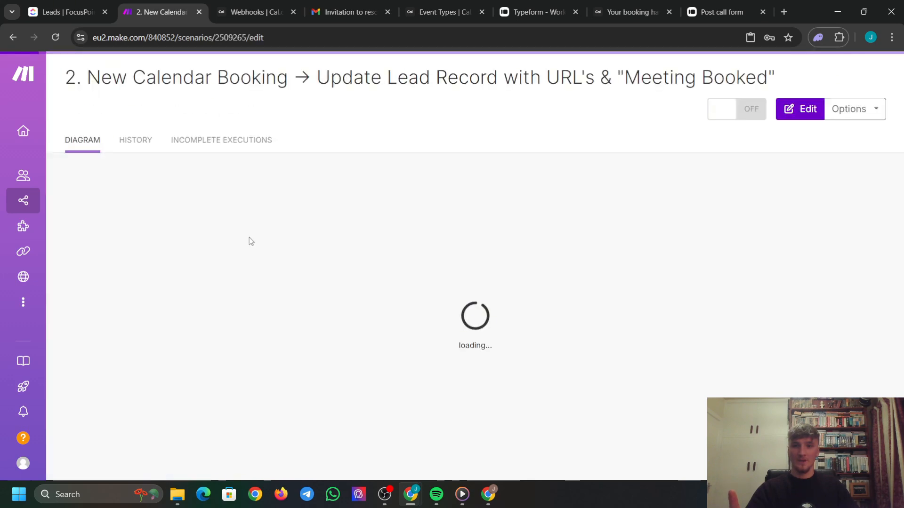
click(203, 219)
click(83, 443)
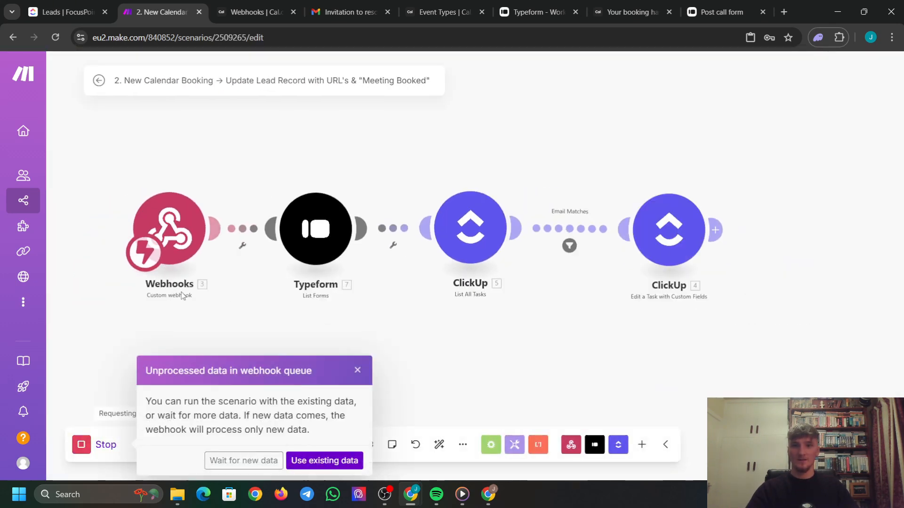
click(268, 460)
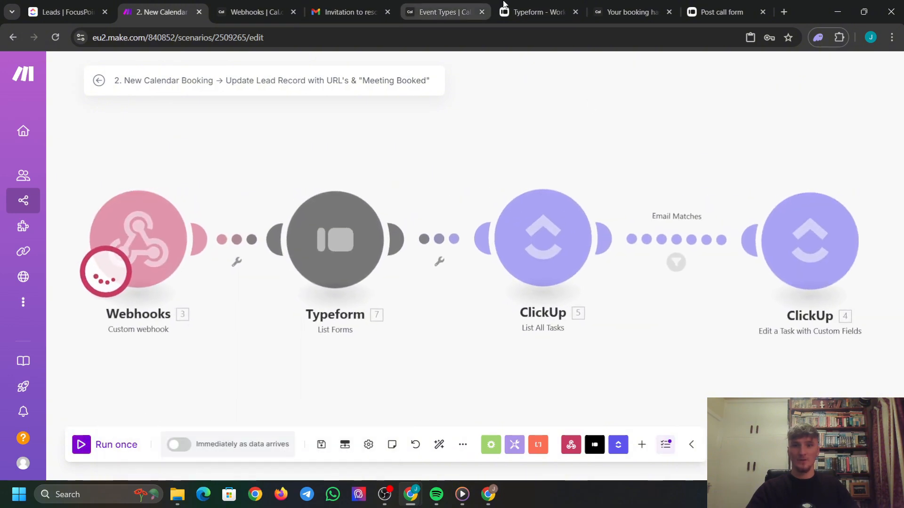
Follow the reschedule email's Cal.com link and pick the 13:30 slot on 12 November.
click(440, 12)
click(351, 12)
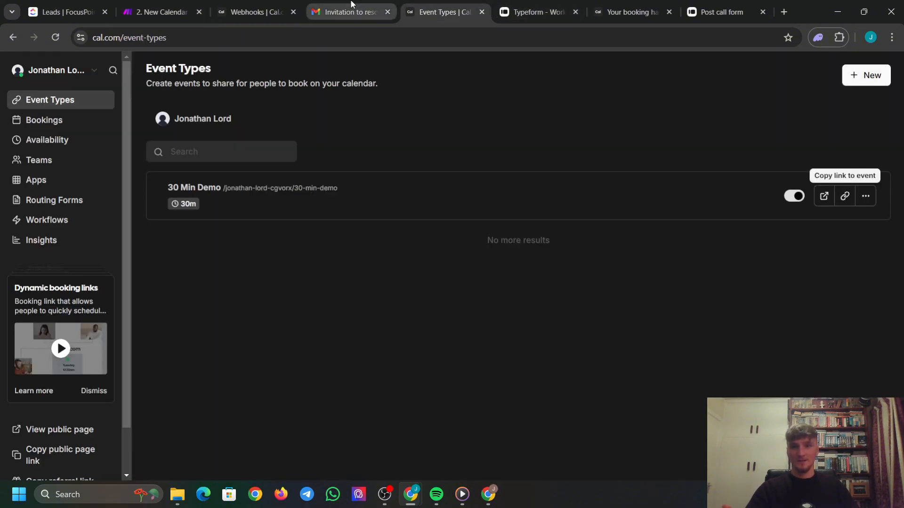
click(288, 260)
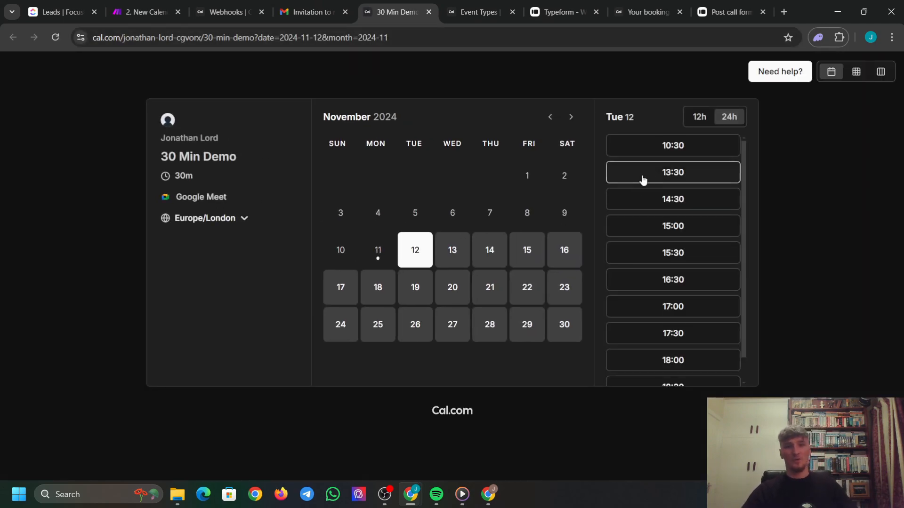
click(658, 174)
Correct to the lead's email and confirm, then verify Make's run and ClickUp lead shows Captive.
triple_click(518, 193)
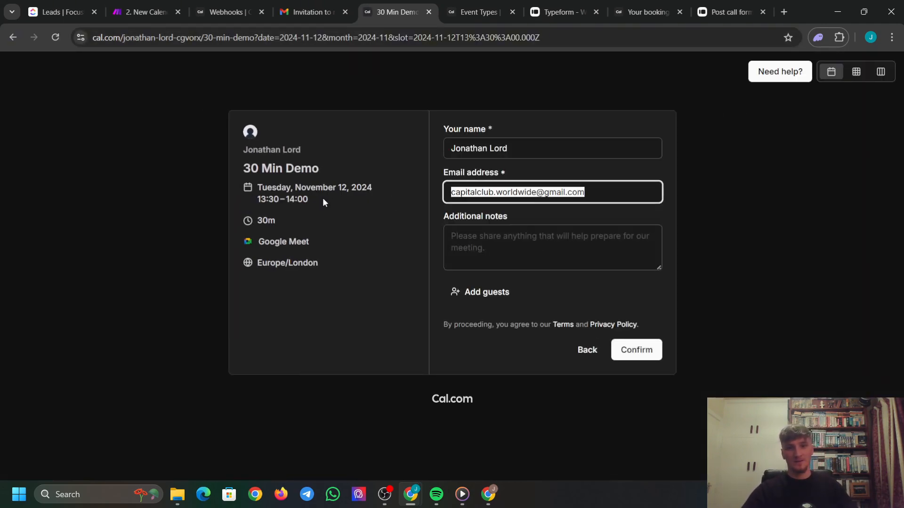
text(honme)
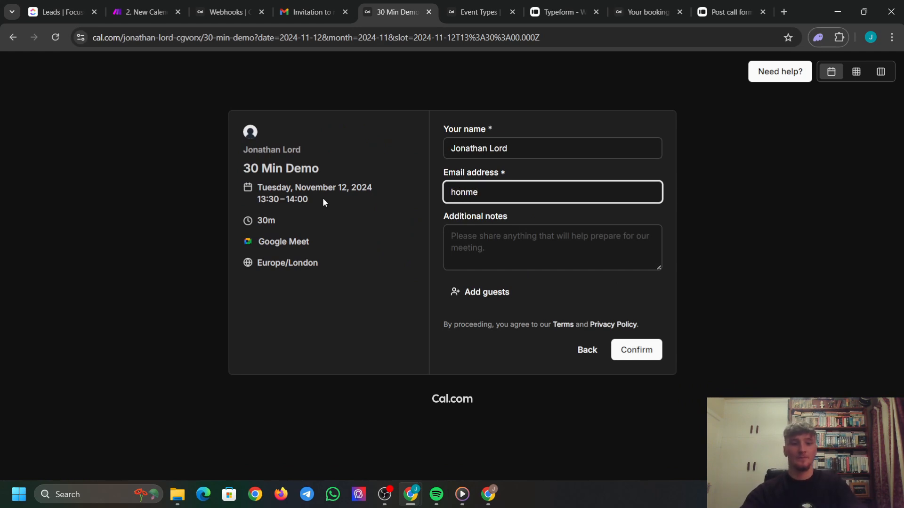
key(BackSpace)
key(BackSpace)
key(BackSpace)
text(me)
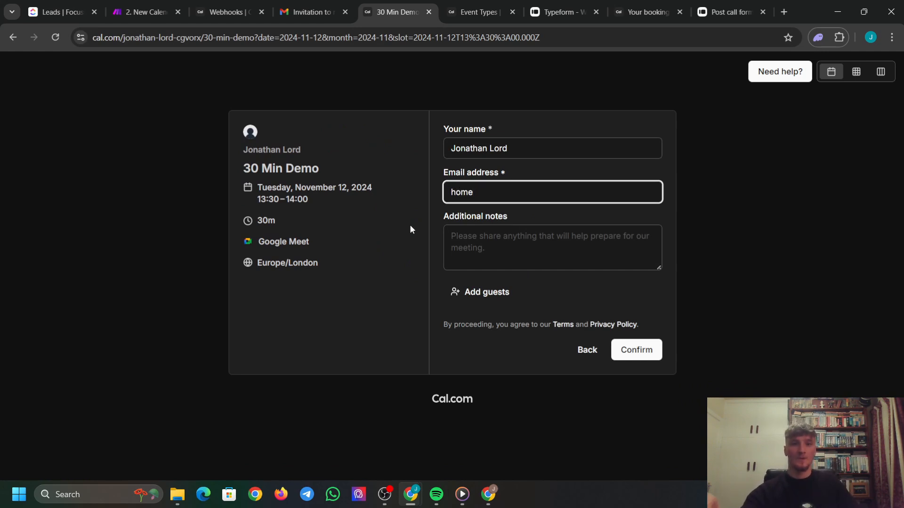
click(546, 227)
key(Return)
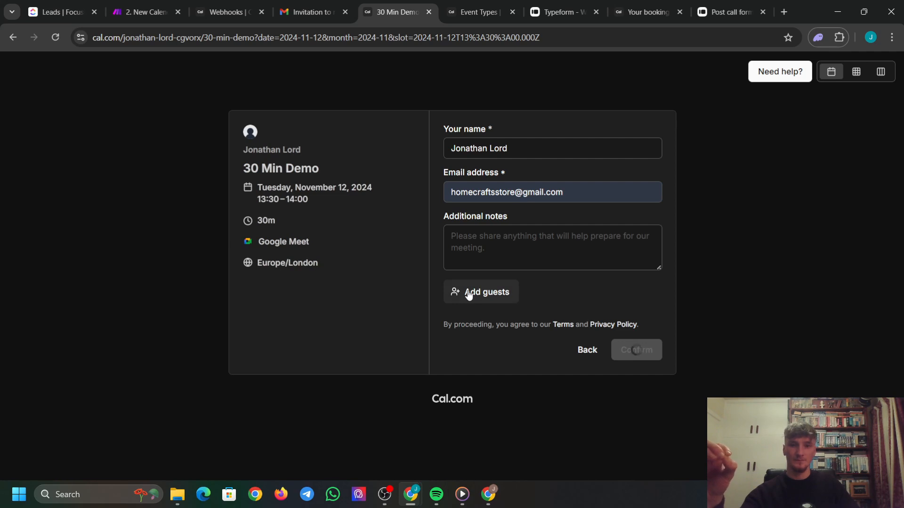
click(146, 12)
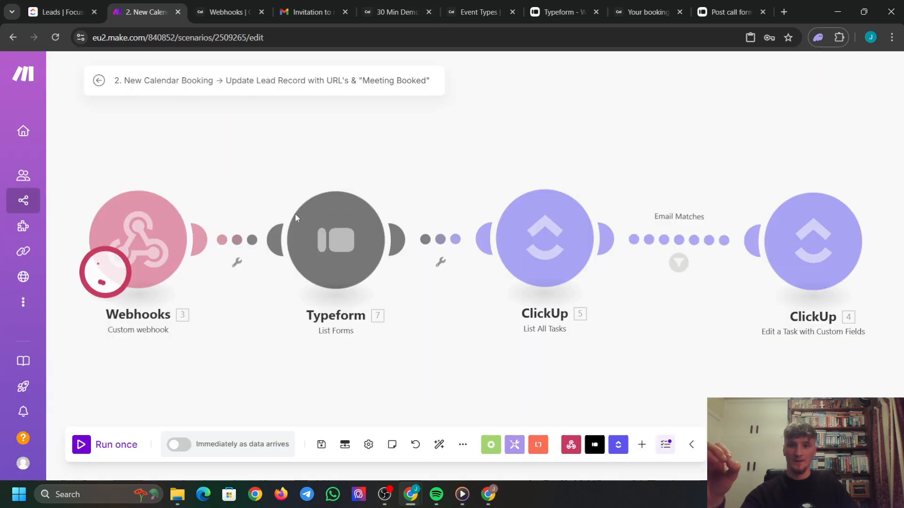
click(61, 11)
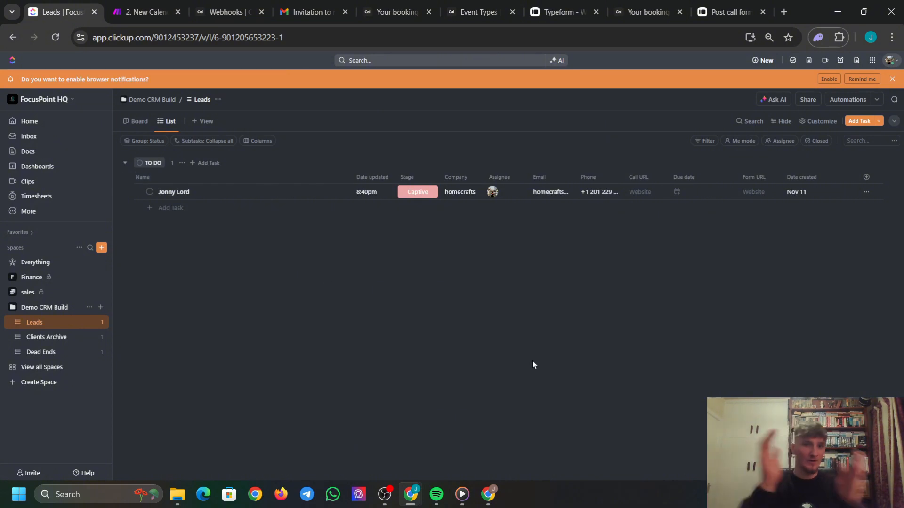
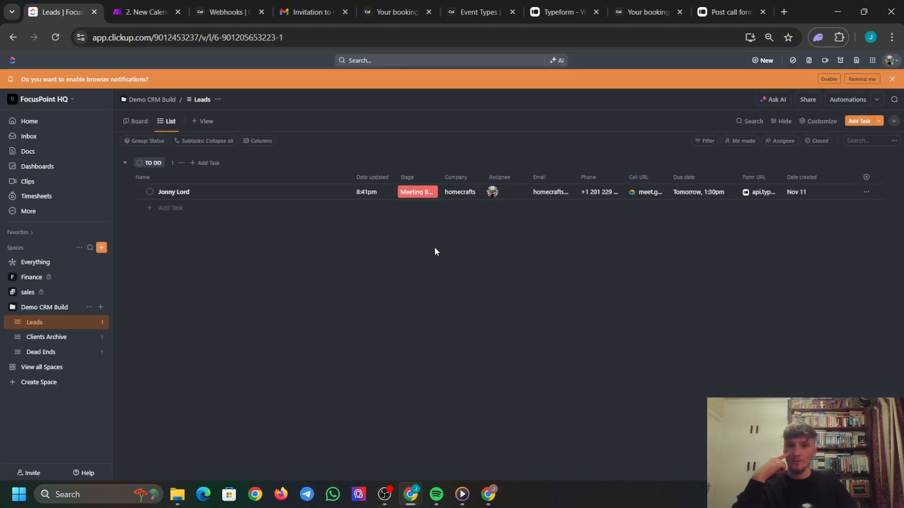
Group the Leads list by Stage instead of Status.
click(149, 141)
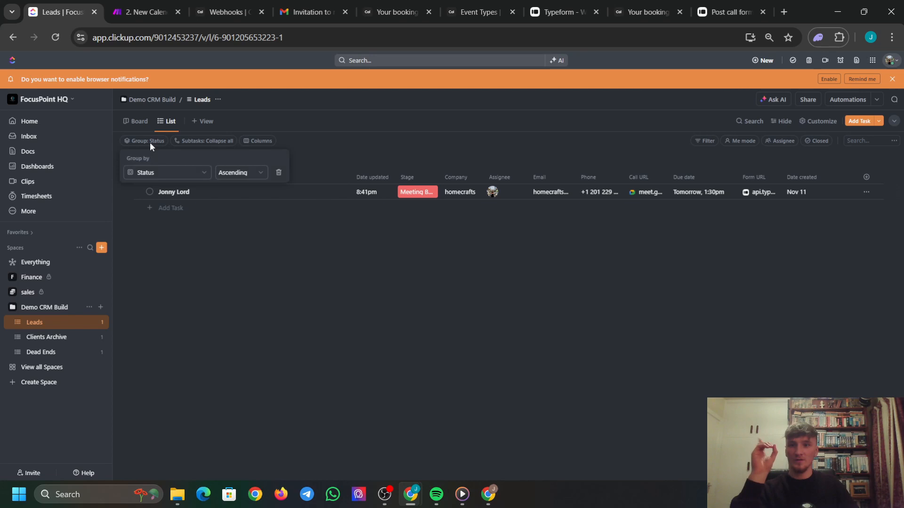
click(153, 173)
click(177, 280)
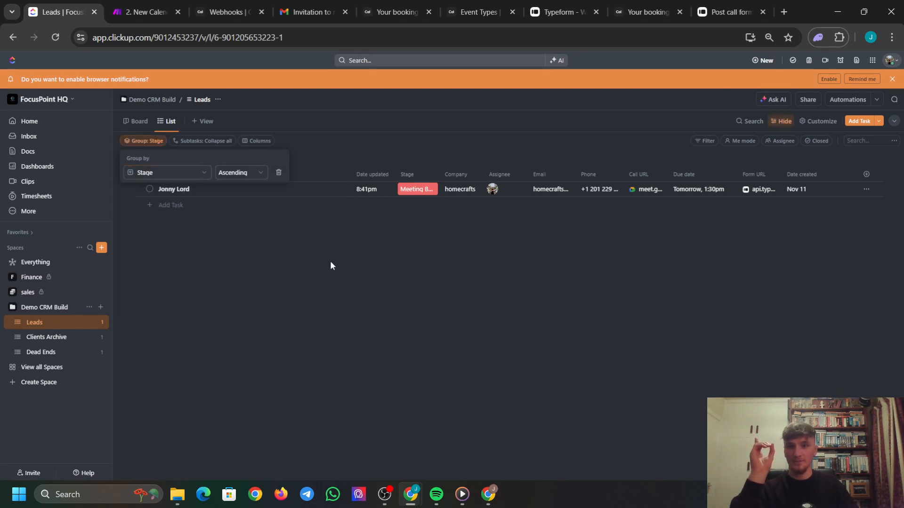
click(331, 262)
Add a lead named 'ryan example' and set its Stage to Captive.
click(220, 160)
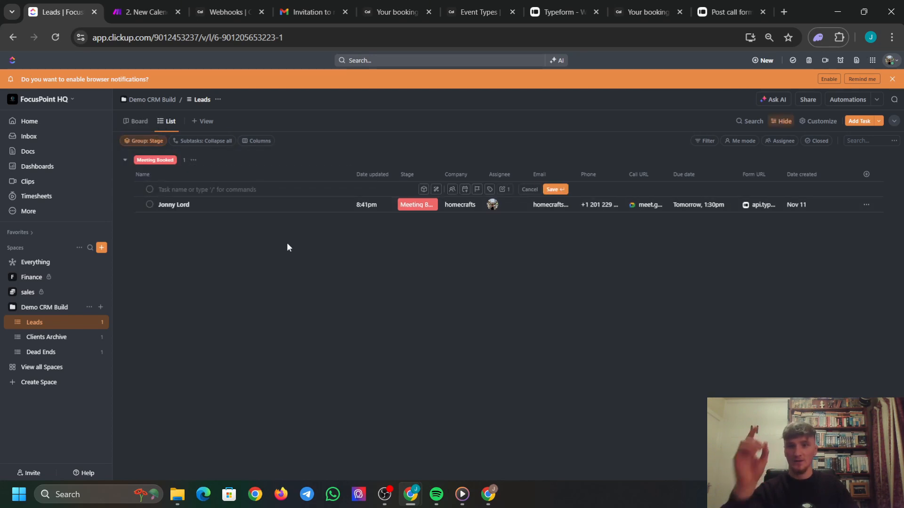
text(r)
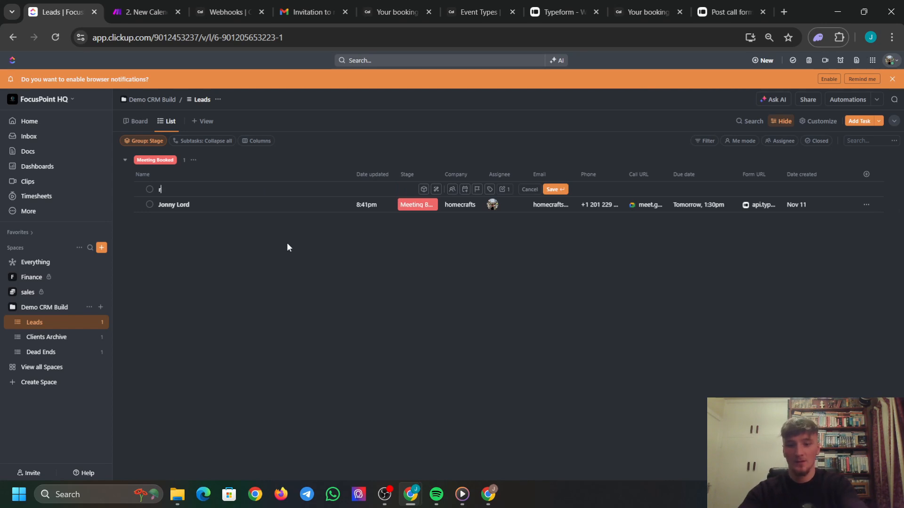
text(yan example)
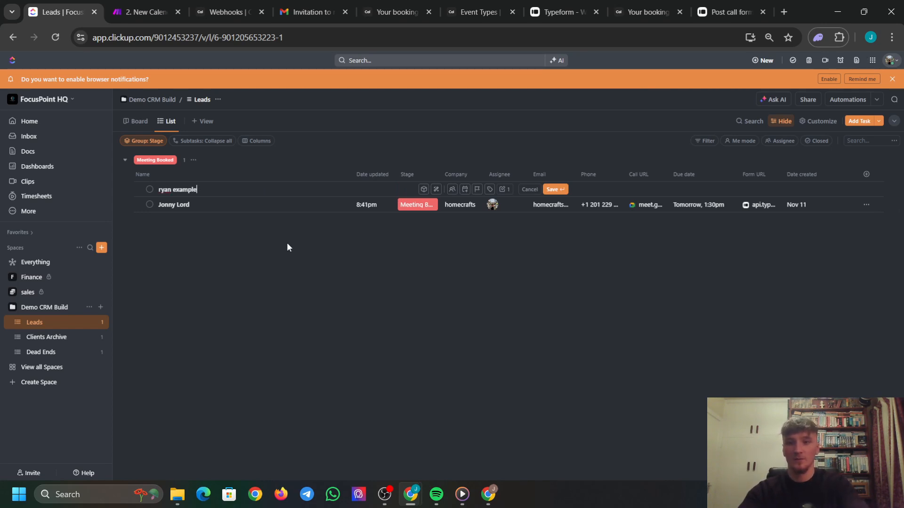
key(Return)
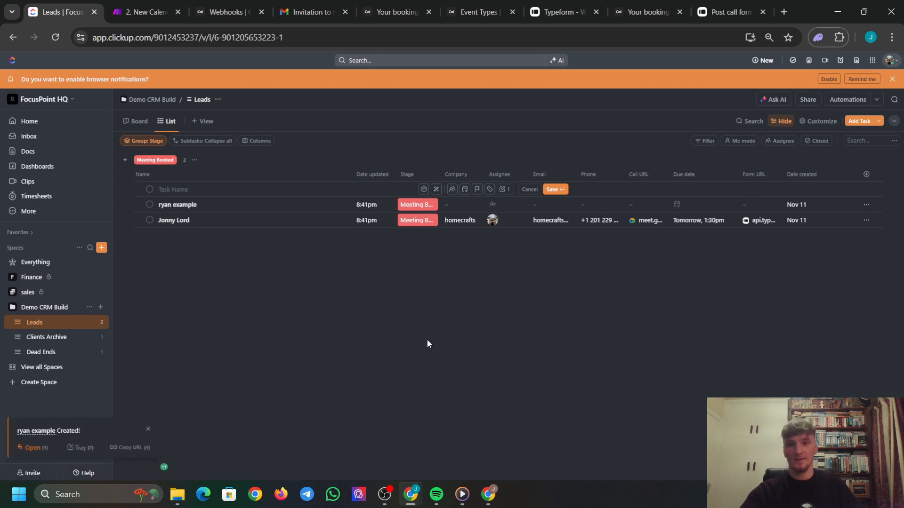
click(430, 188)
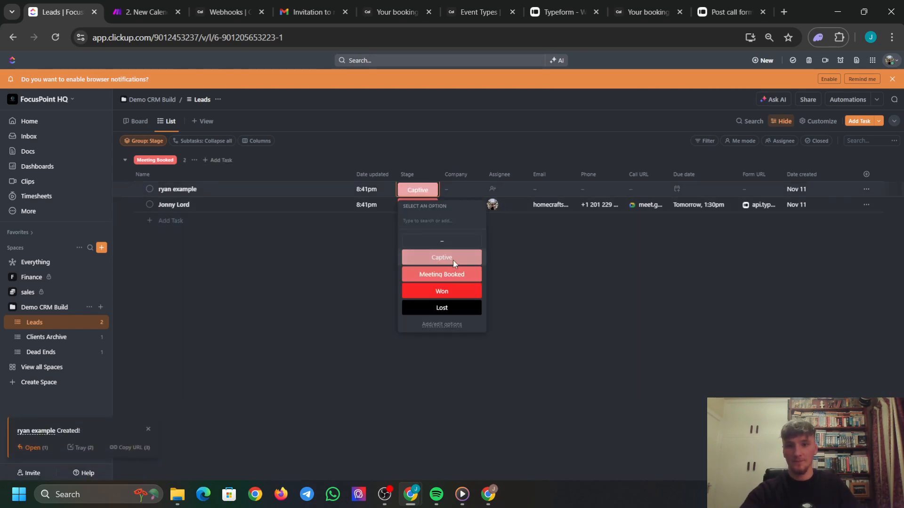
click(453, 260)
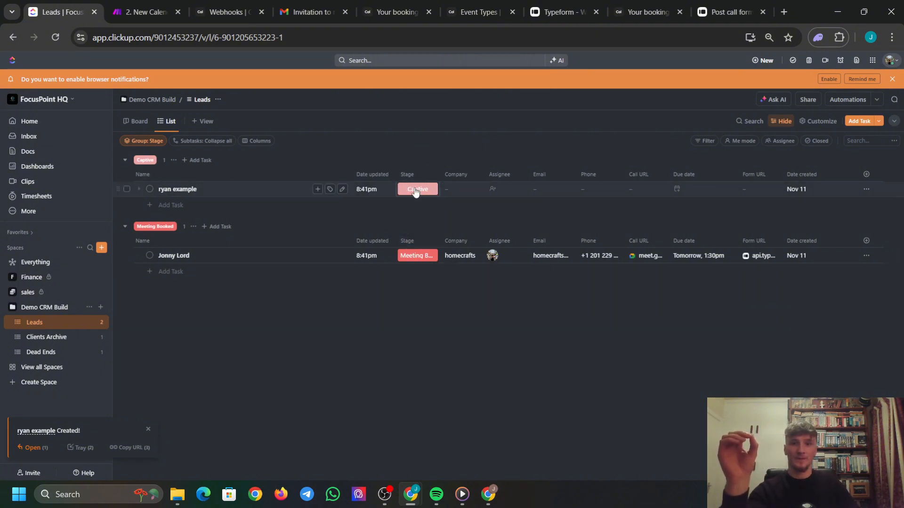
Add 'dan example' with Stage set to Won, and assign 'ryan example' to yourself.
click(209, 162)
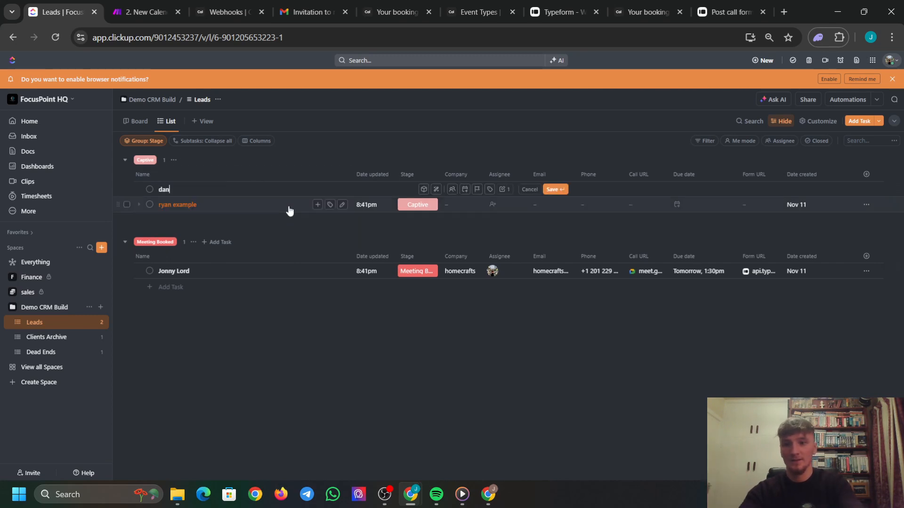
text(dan example)
key(Return)
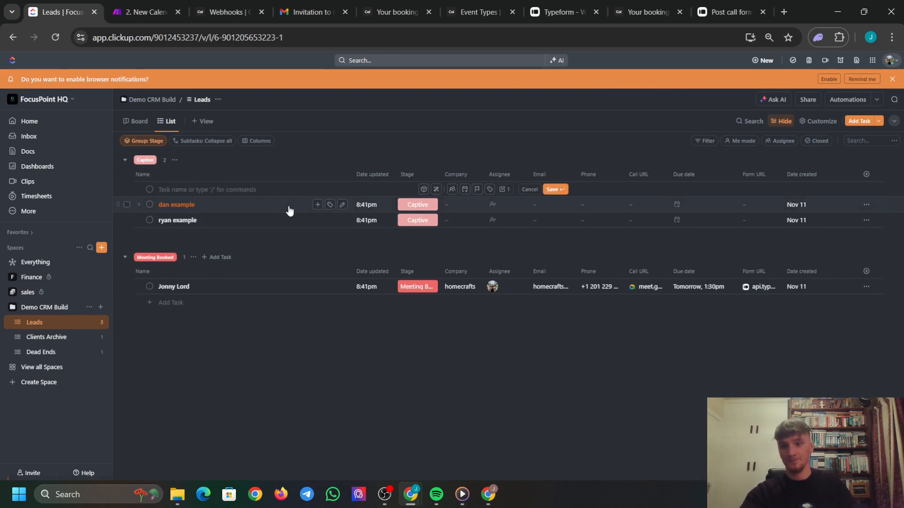
click(423, 188)
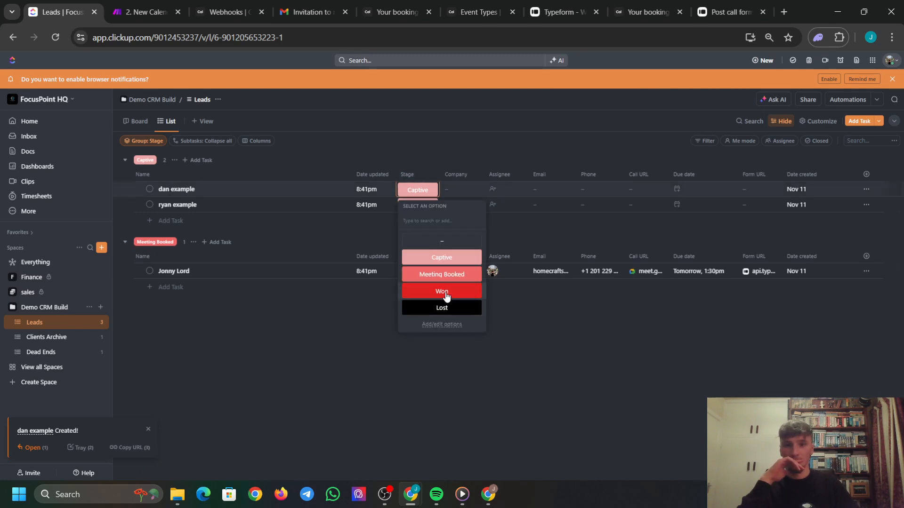
click(443, 292)
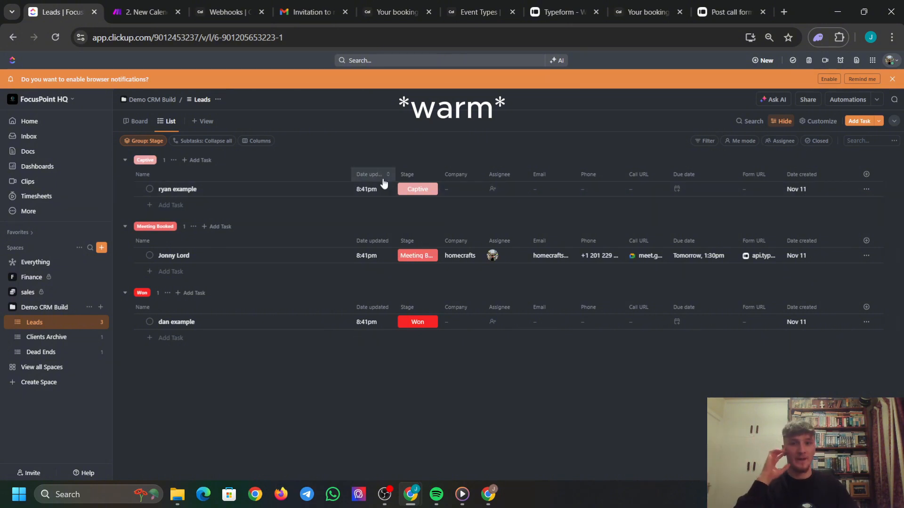
click(495, 189)
click(525, 237)
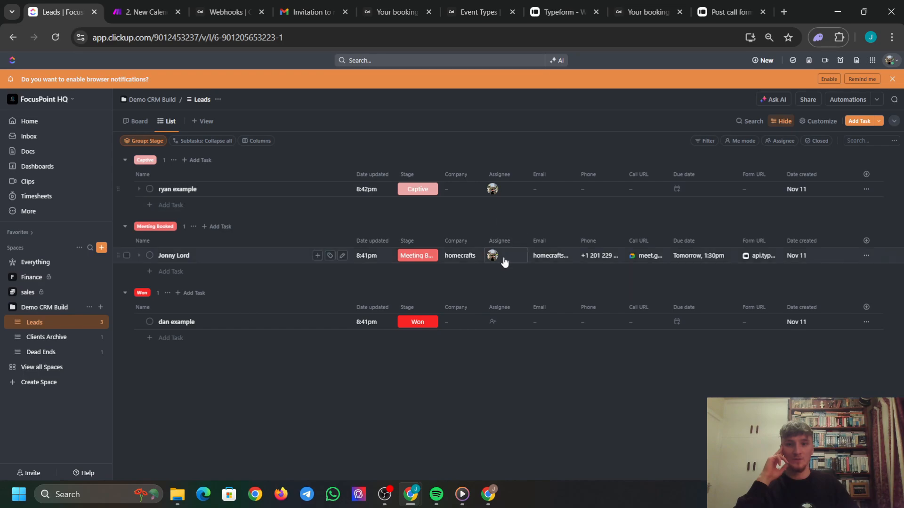